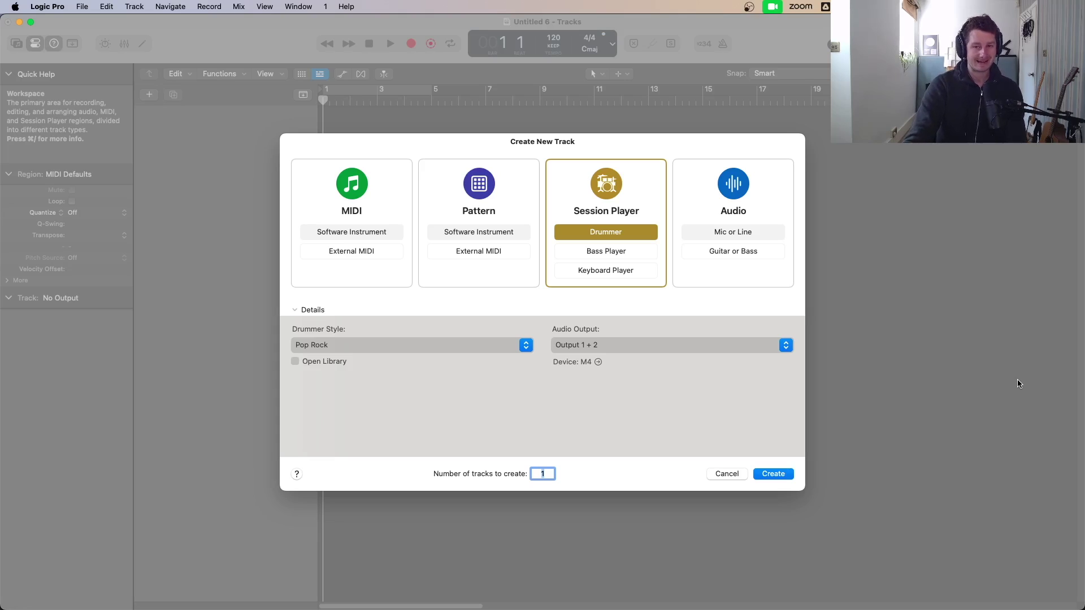
# - Create a Session Player Drummer track in the Pop Rock style and view its available presets
pyautogui.click(771, 475)
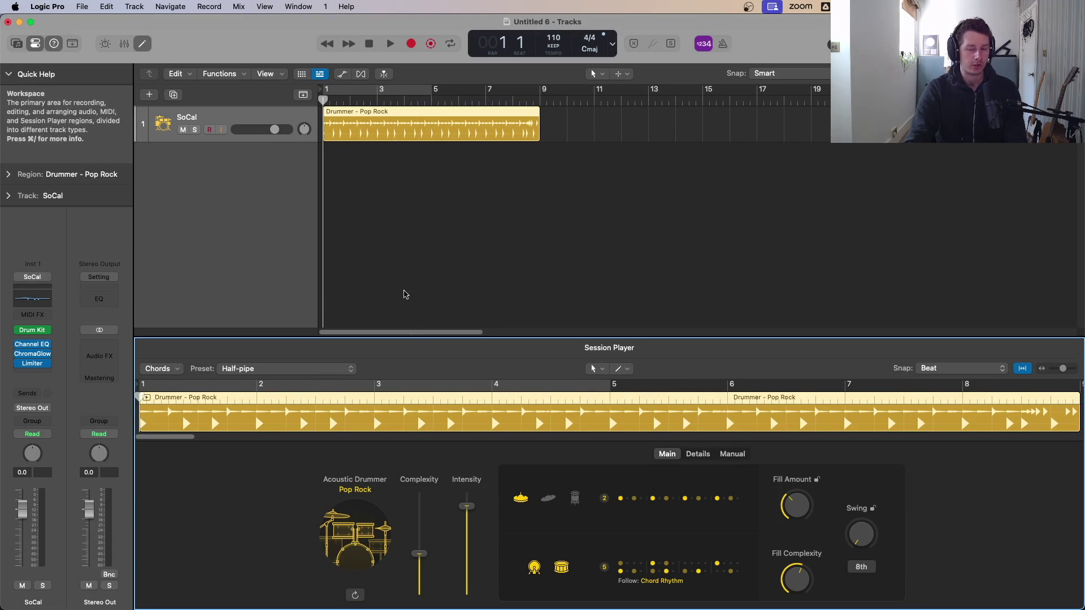
pyautogui.click(291, 368)
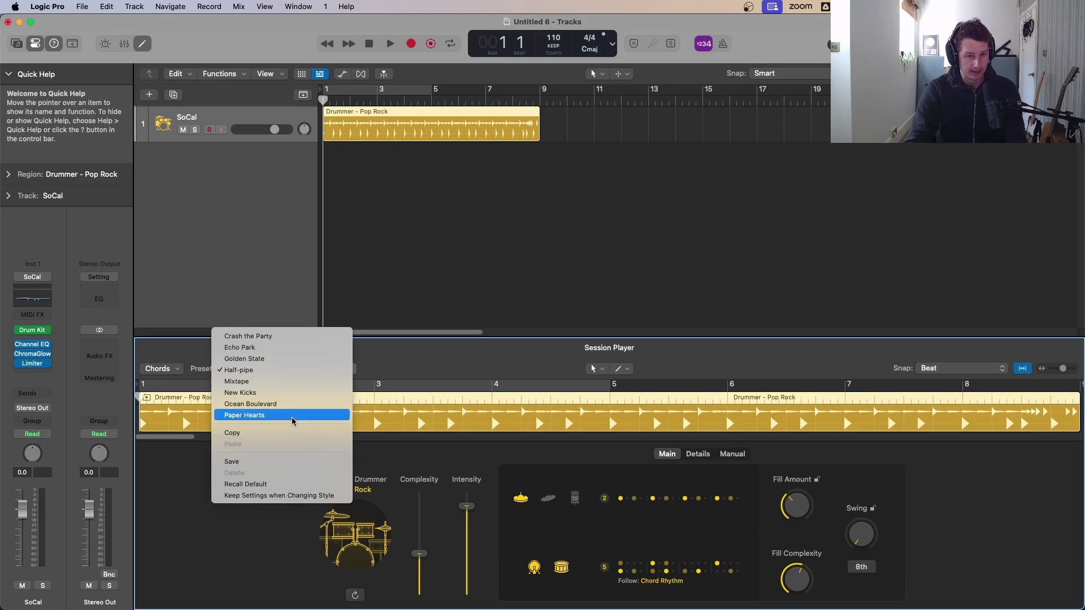
pyautogui.click(367, 470)
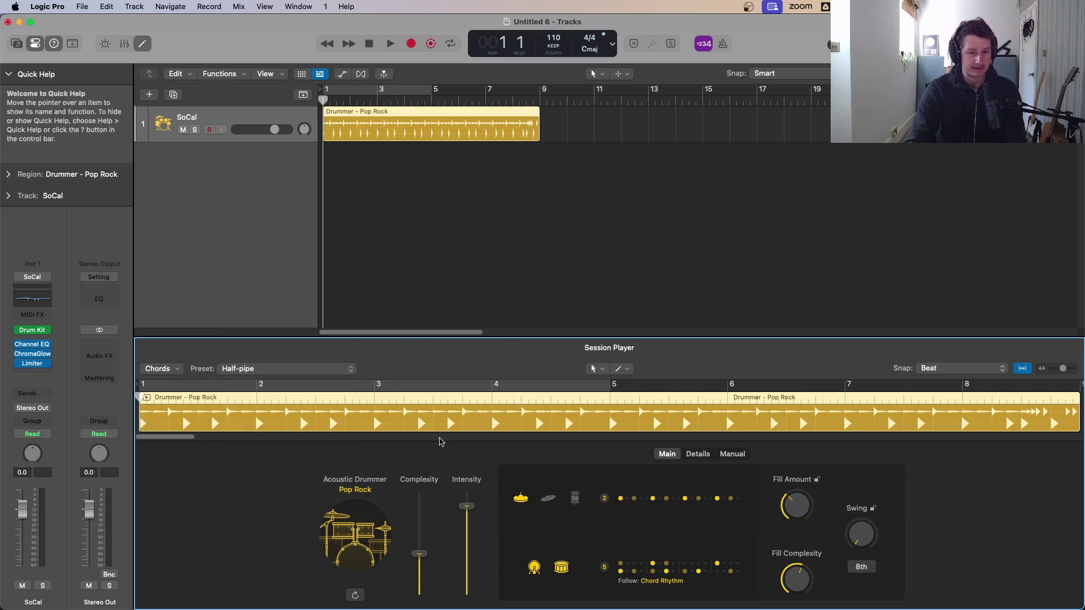
pyautogui.click(297, 369)
pyautogui.click(498, 449)
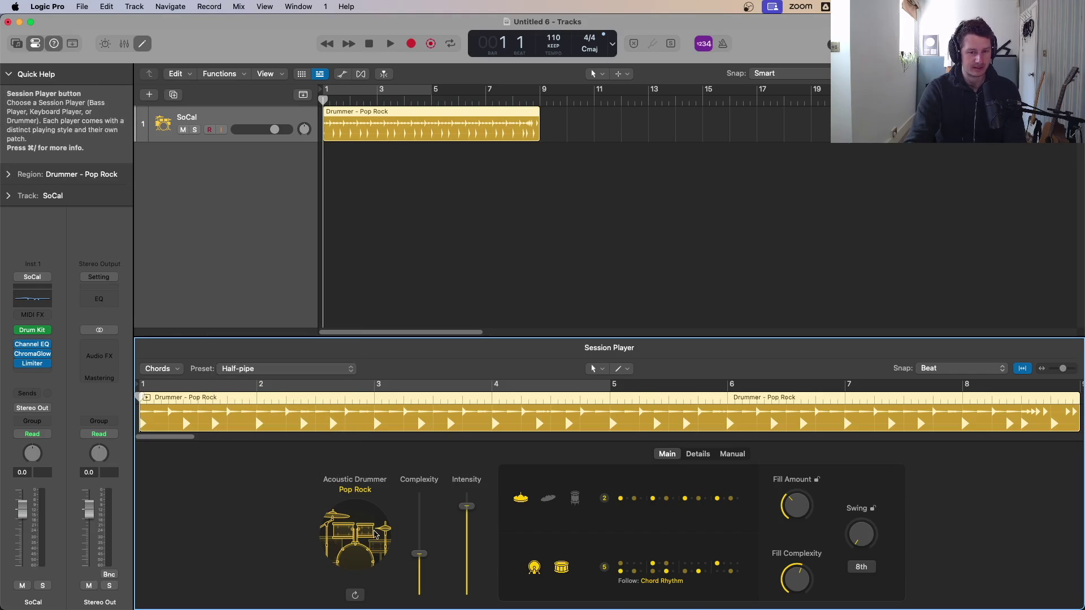
# - Change the player type to Electronic Drummer, audition Modern House and Big Room EDM, and settle on the Tech House style
pyautogui.click(368, 537)
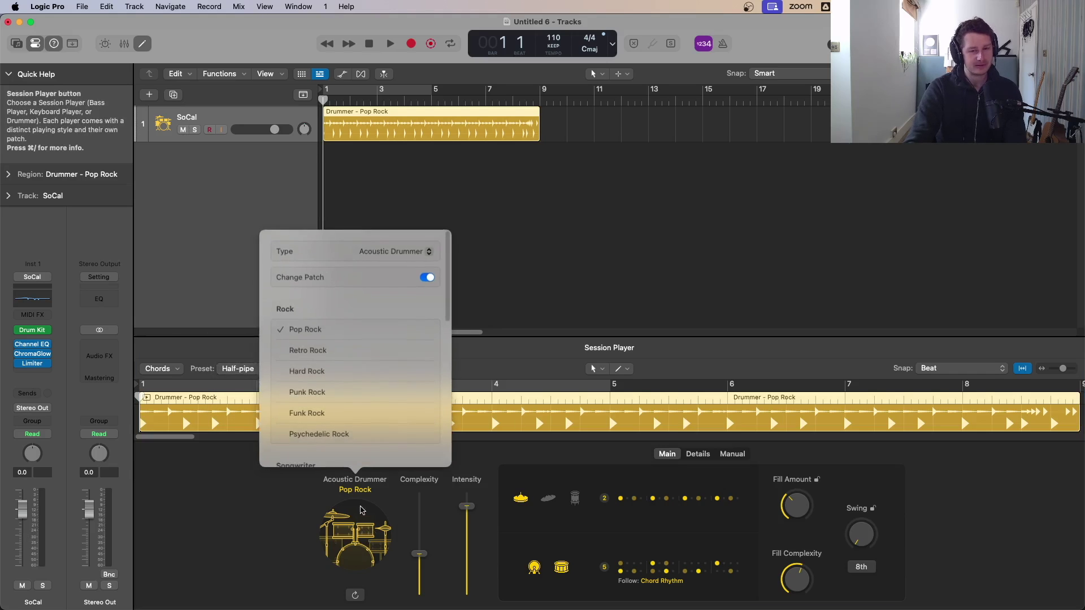
pyautogui.scroll(-4, 347, 376)
pyautogui.scroll(4, 347, 375)
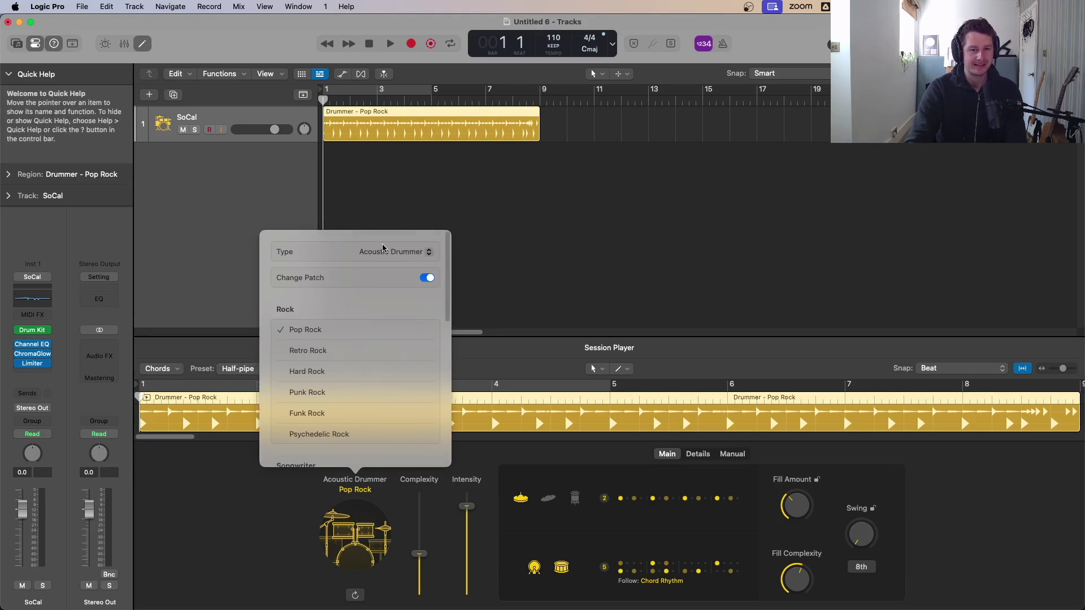
pyautogui.click(391, 251)
pyautogui.click(388, 265)
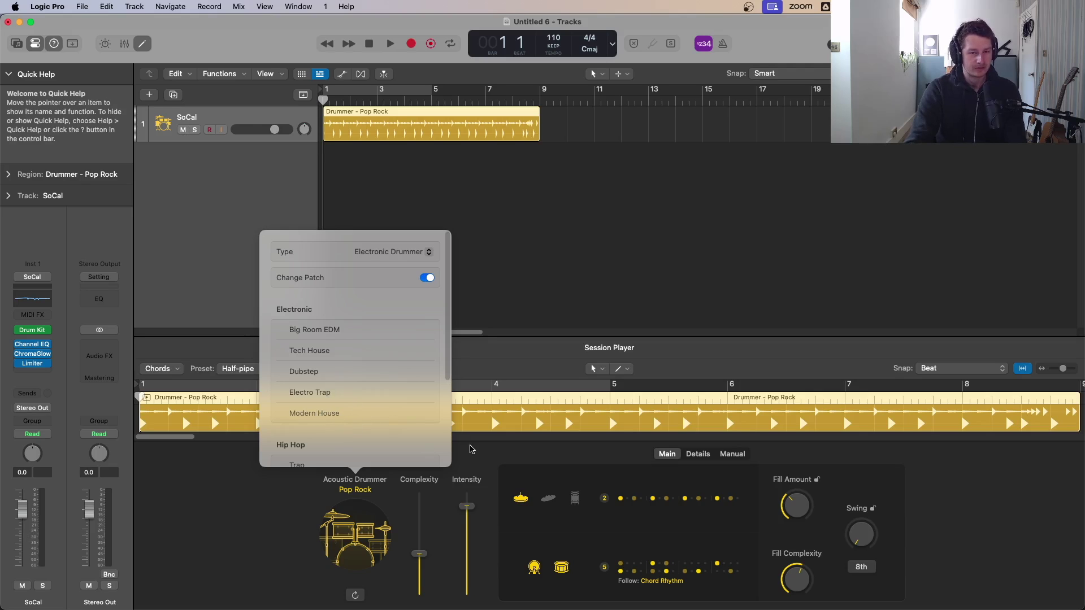
pyautogui.click(413, 413)
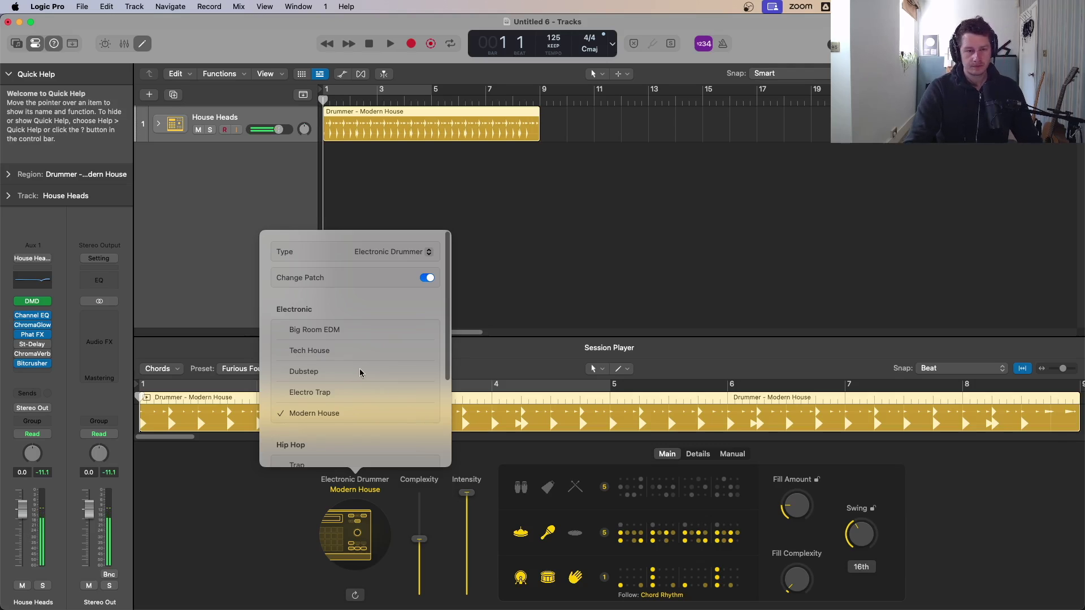
pyautogui.click(314, 351)
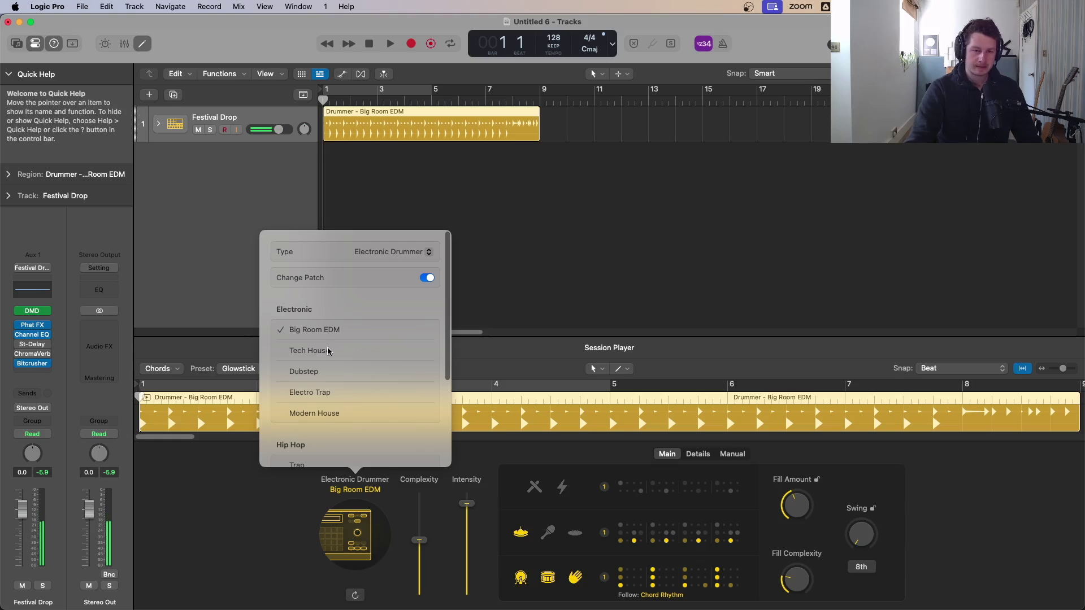
pyautogui.click(354, 359)
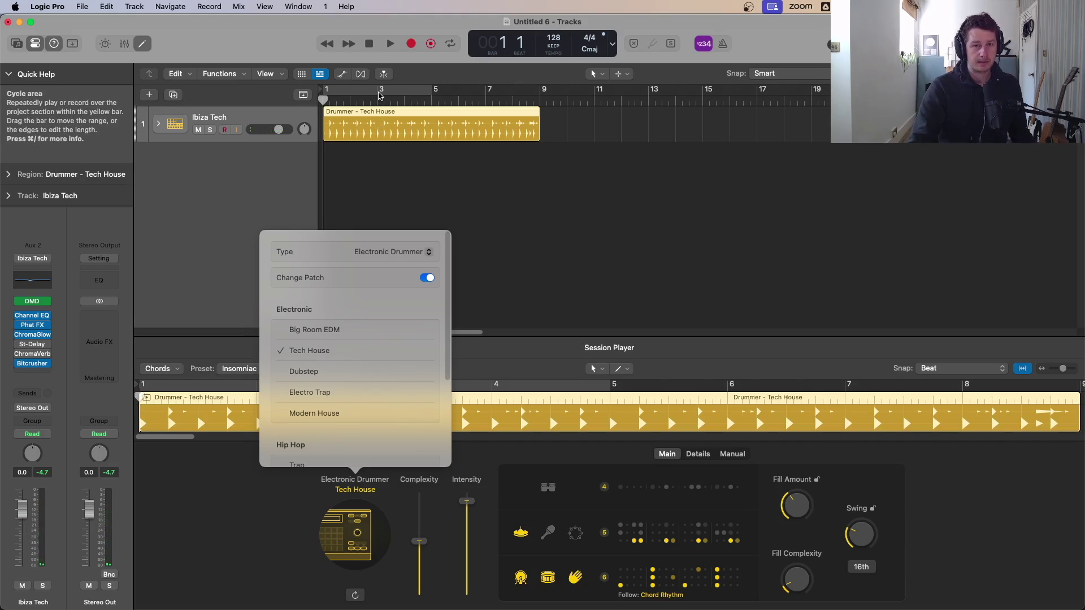
# - Turn on cycling for the first four bars and play the Tech House beat briefly
pyautogui.click(378, 92)
pyautogui.press('space')
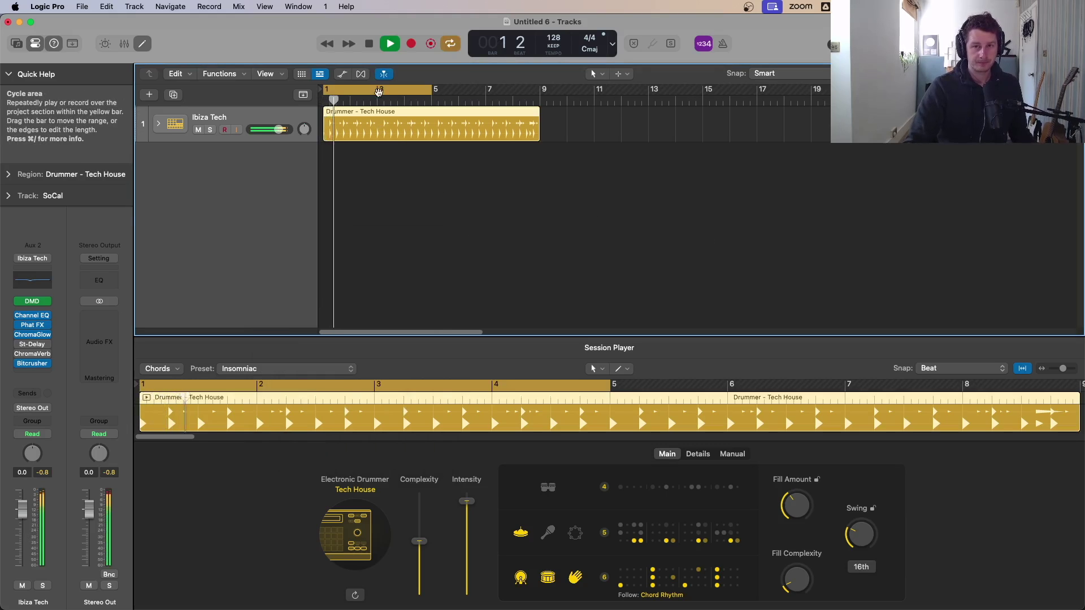
pyautogui.press('space')
# - Lower the project tempo to 126 and listen to the beat from the start
pyautogui.moveTo(554, 38); pyautogui.dragTo(553, 45)
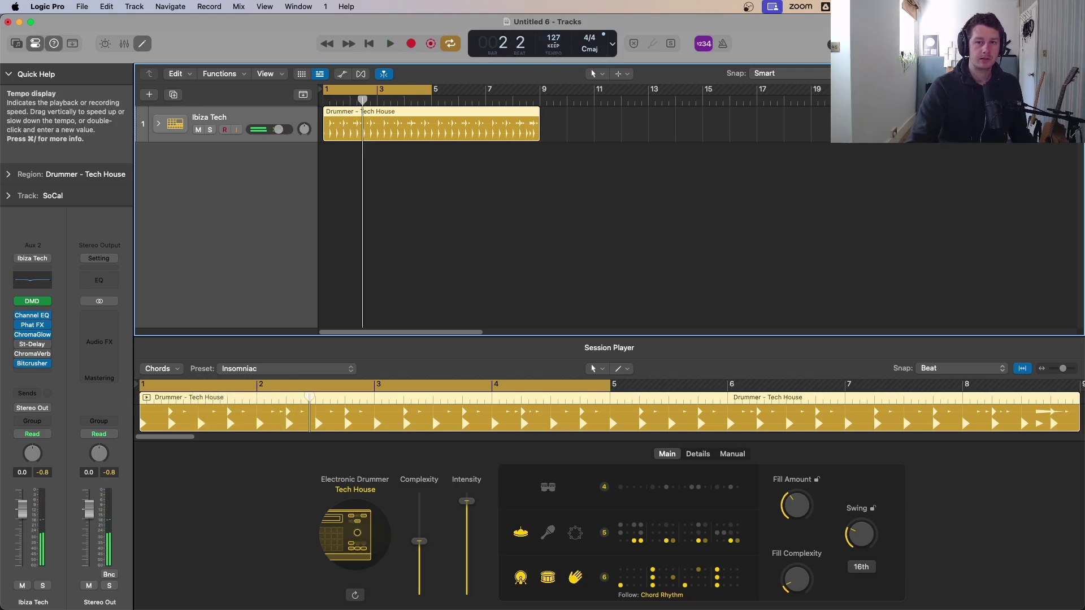
pyautogui.press('Return')
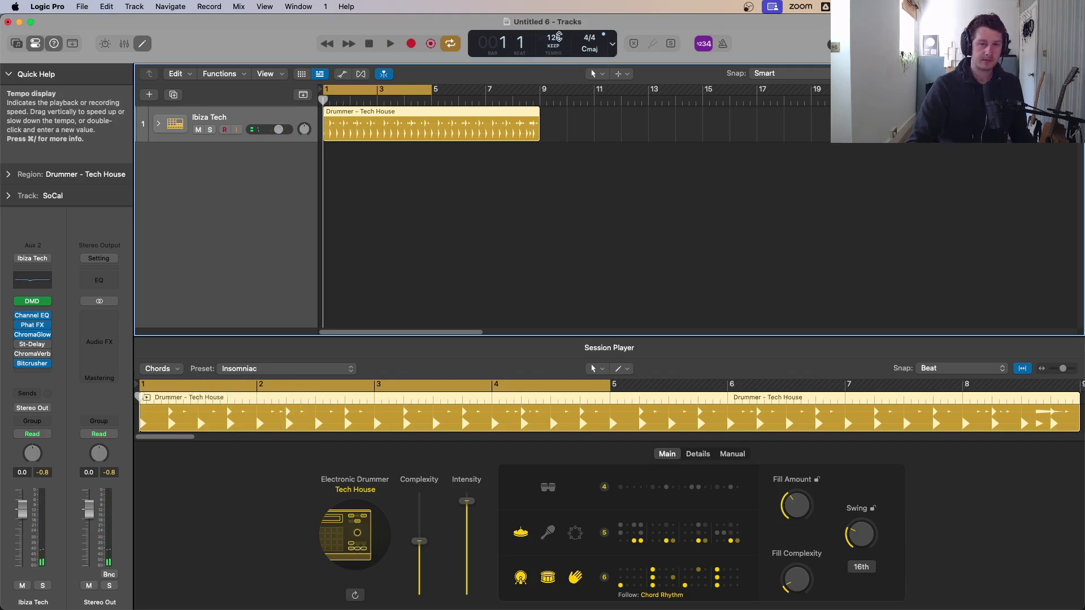
pyautogui.press('space')
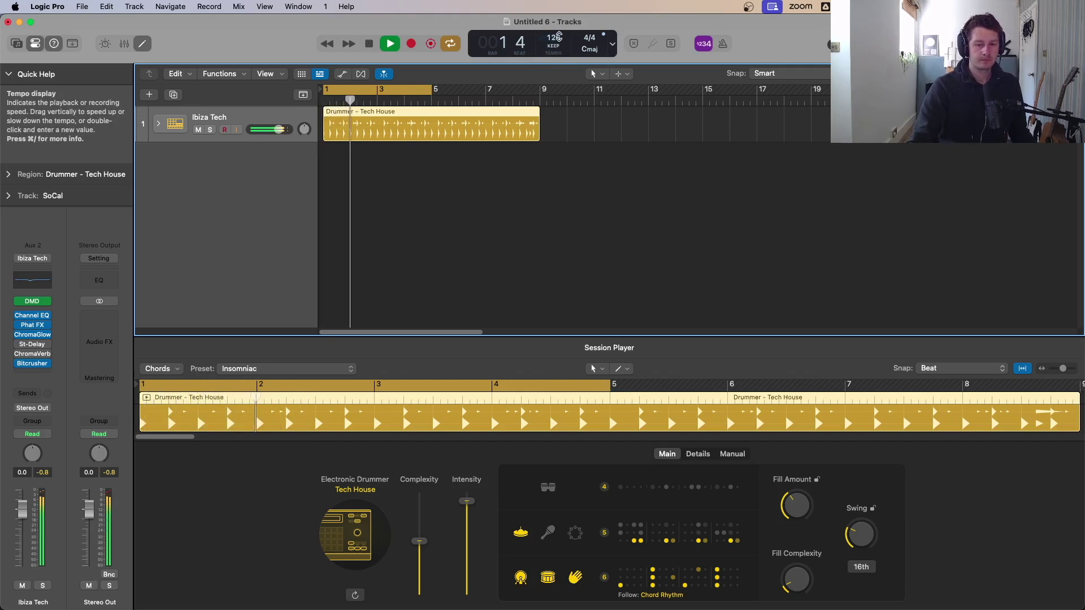
pyautogui.press('space')
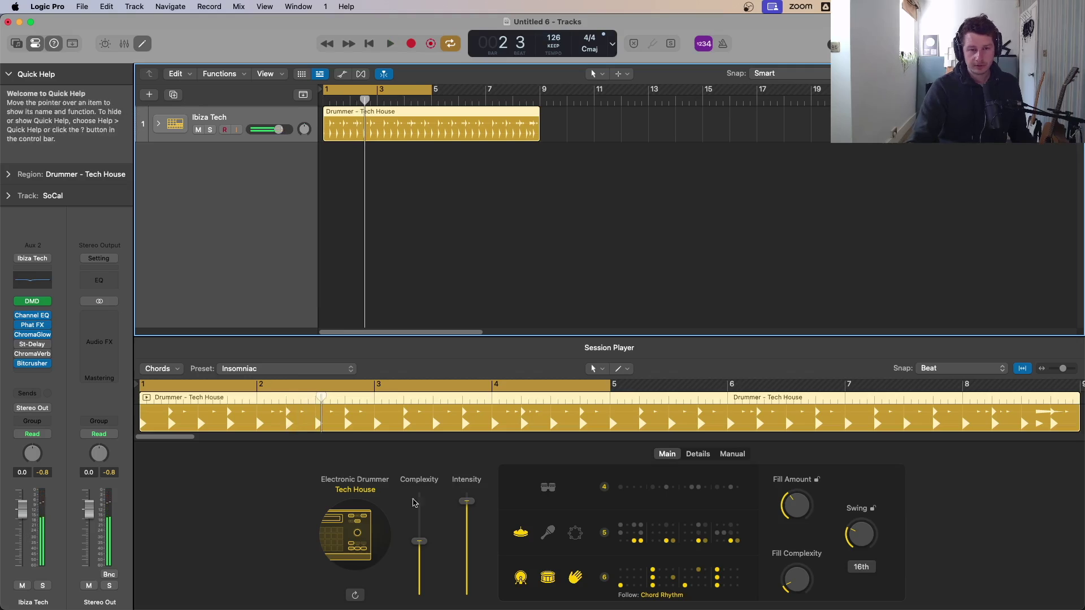
# - Try the Wristband preset on the drummer region and play it
pyautogui.click(257, 369)
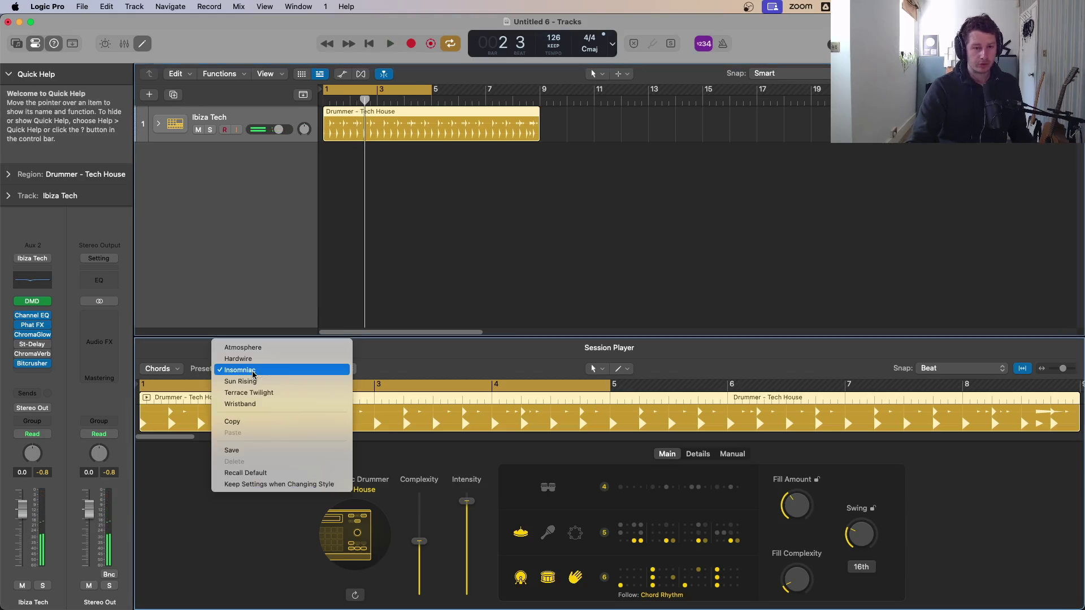
pyautogui.click(268, 403)
pyautogui.press('space')
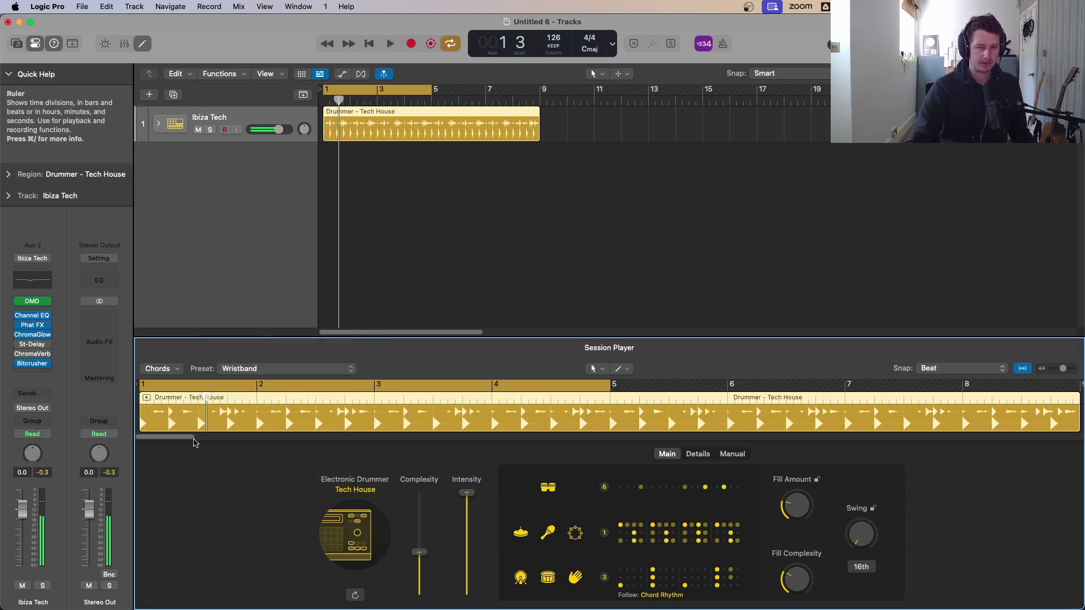
# - Switch the drummer preset to Terrace Twilight, silence its percussion part, and play the beat from the start
pyautogui.click(266, 368)
pyautogui.click(269, 363)
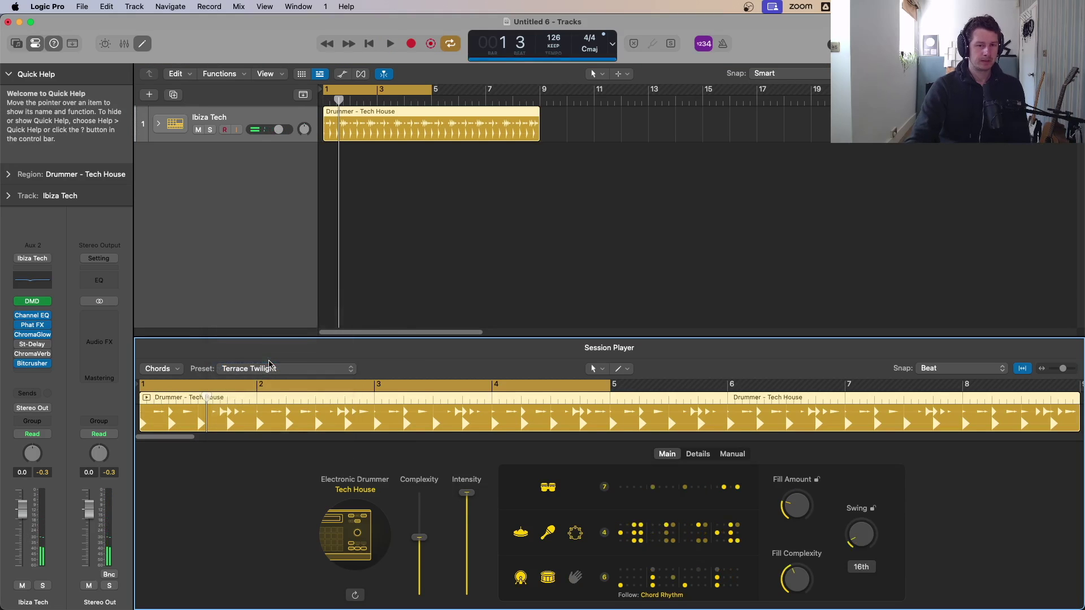
pyautogui.press('space')
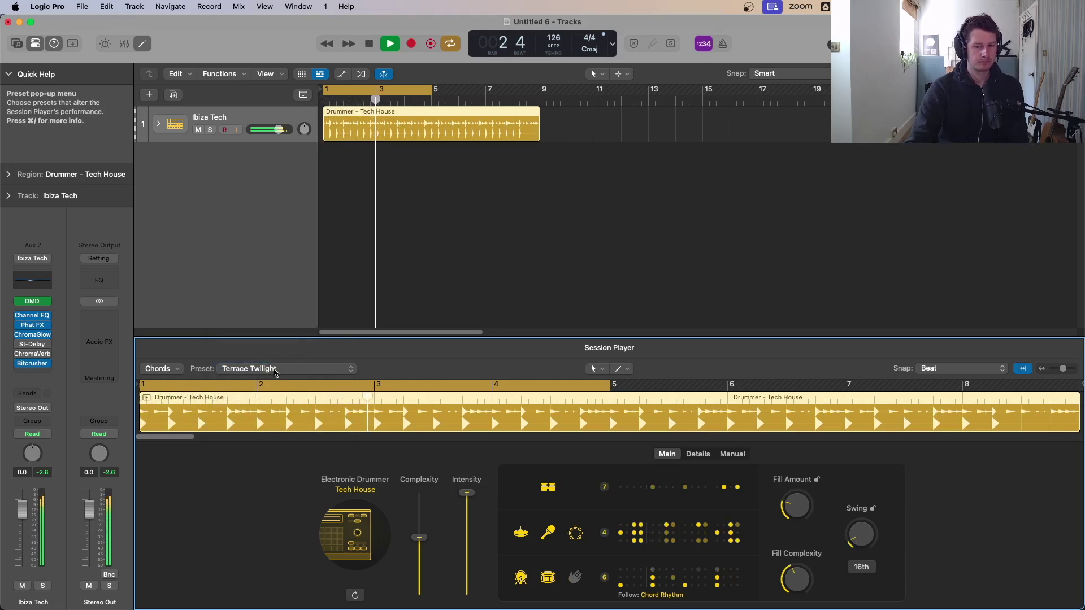
pyautogui.press('space')
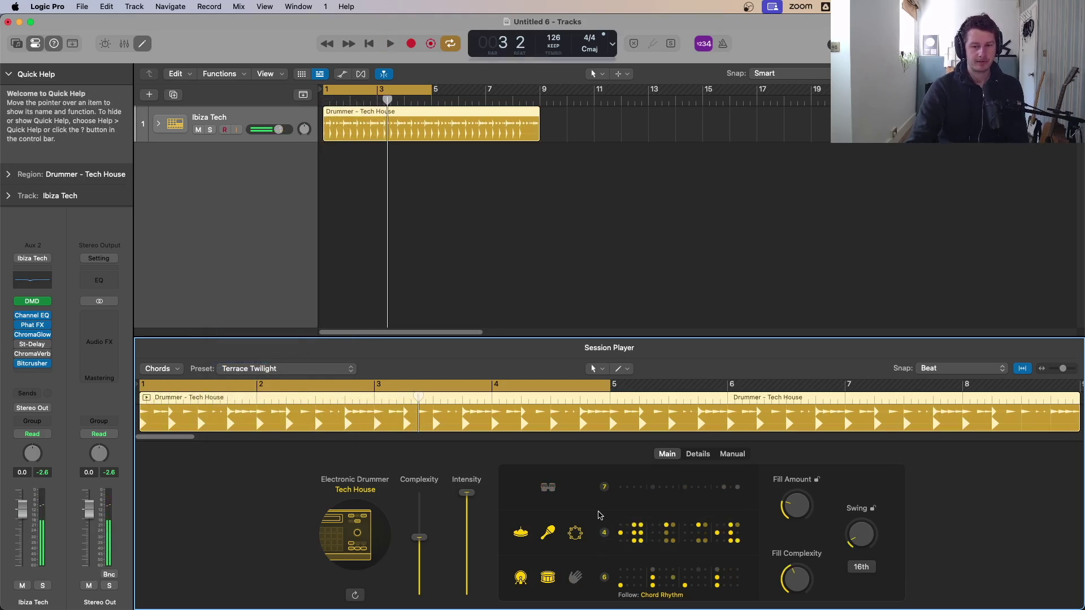
pyautogui.press('Return')
pyautogui.press('space')
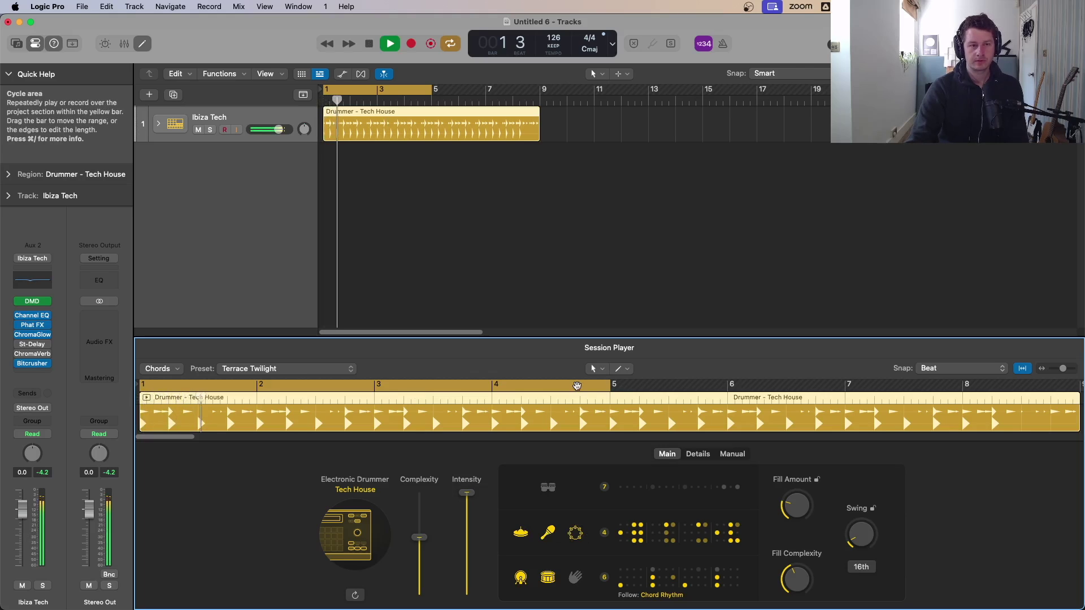
# - Expand the Ibiza Tech track stack to examine its individual drum subtracks during playback, collapse it again, and stop playback
pyautogui.click(159, 123)
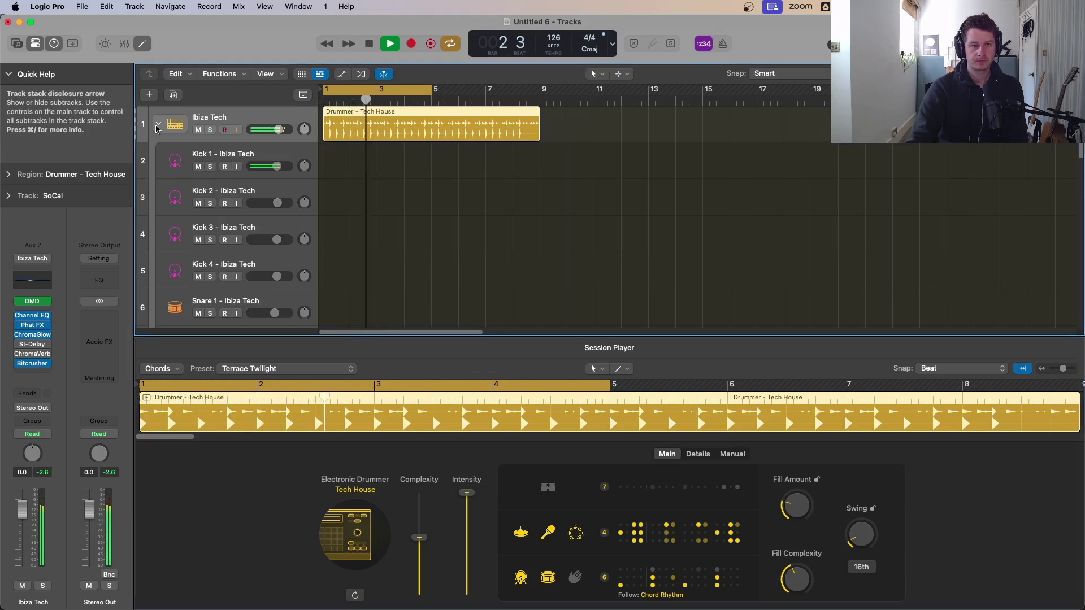
pyautogui.scroll(-3, 293, 217)
pyautogui.scroll(-8, 292, 218)
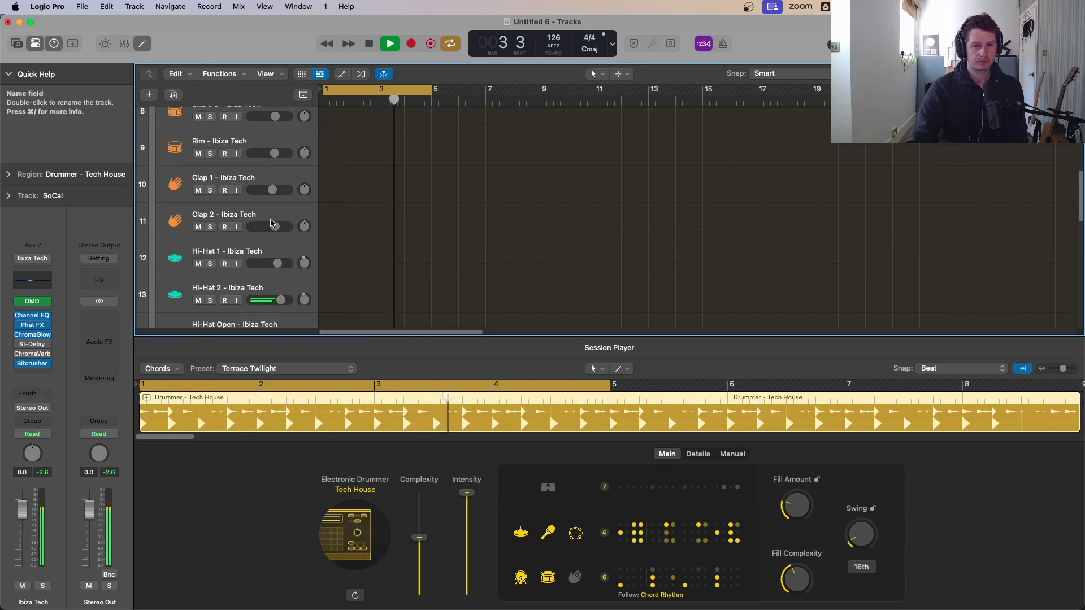
pyautogui.scroll(10, 270, 222)
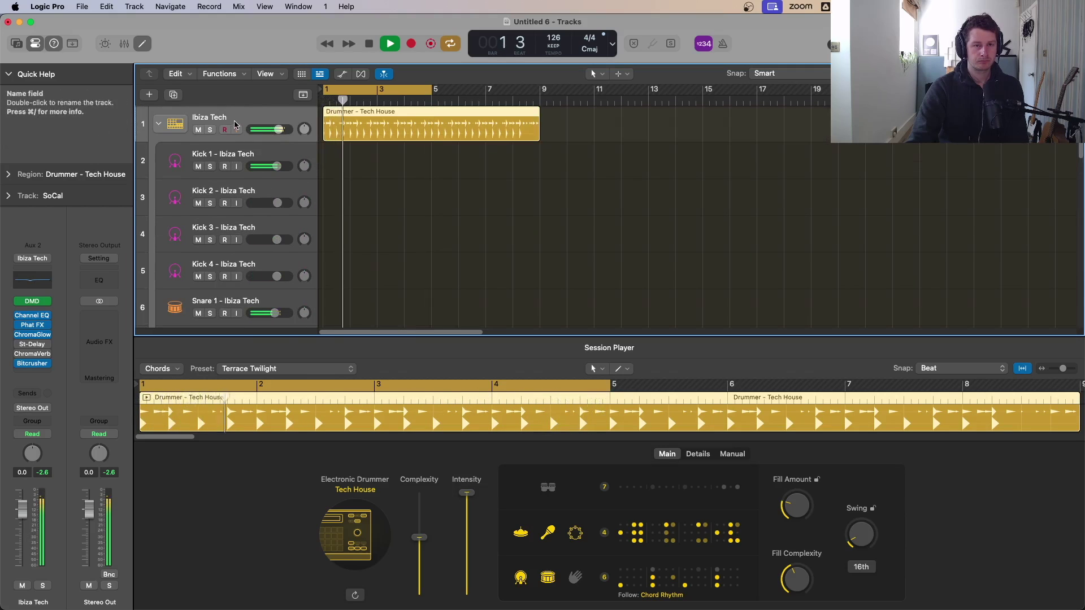
pyautogui.click(160, 125)
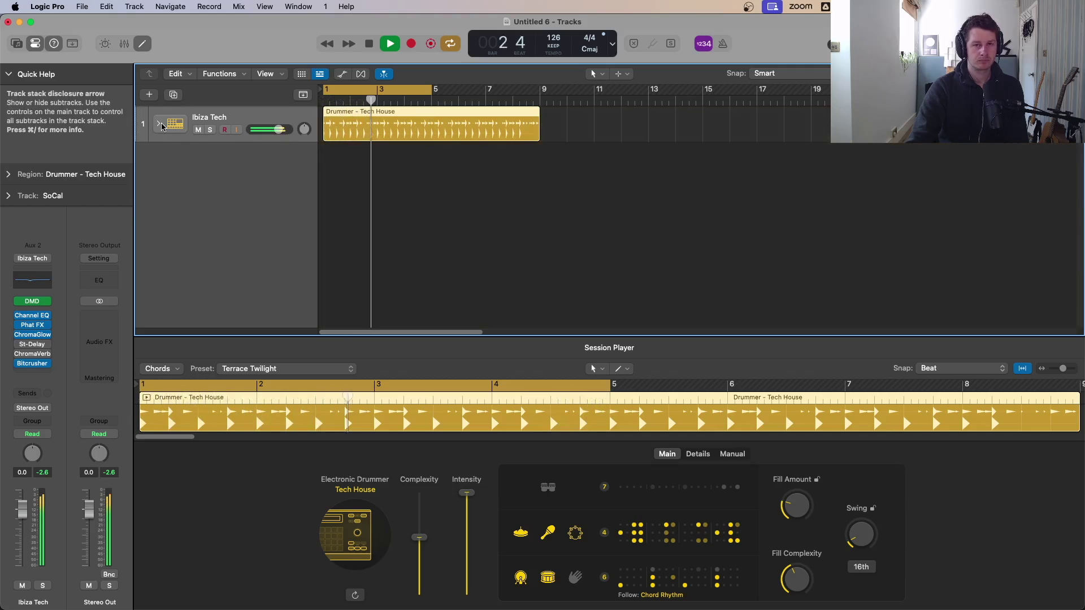
pyautogui.press('space')
# - Turn off cycling and loop the Tech House drummer region along the timeline
pyautogui.click(397, 97)
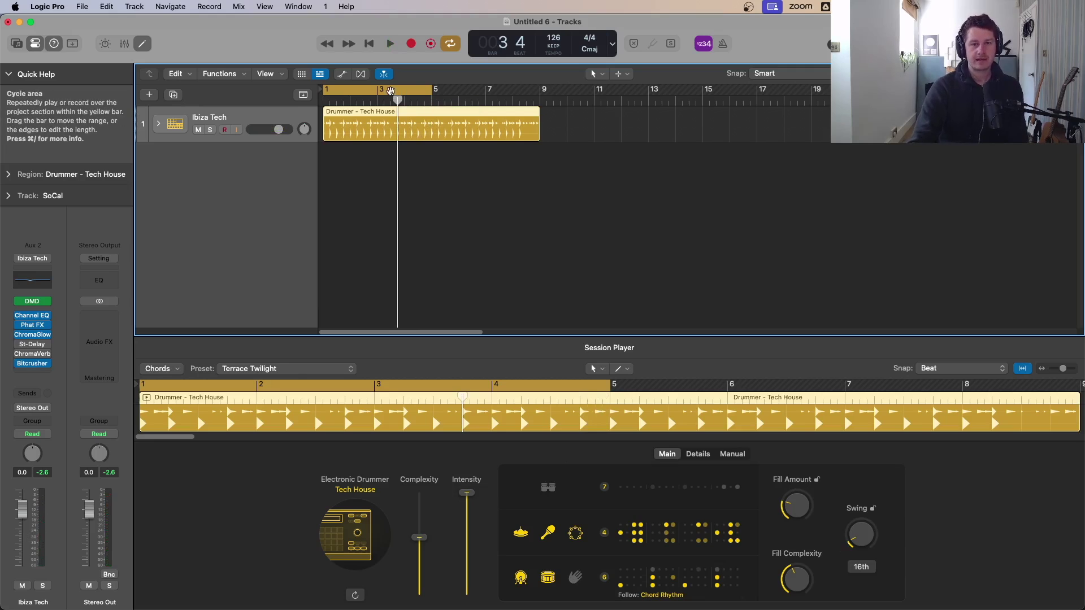
pyautogui.click(418, 91)
pyautogui.scroll(-3, 482, 189)
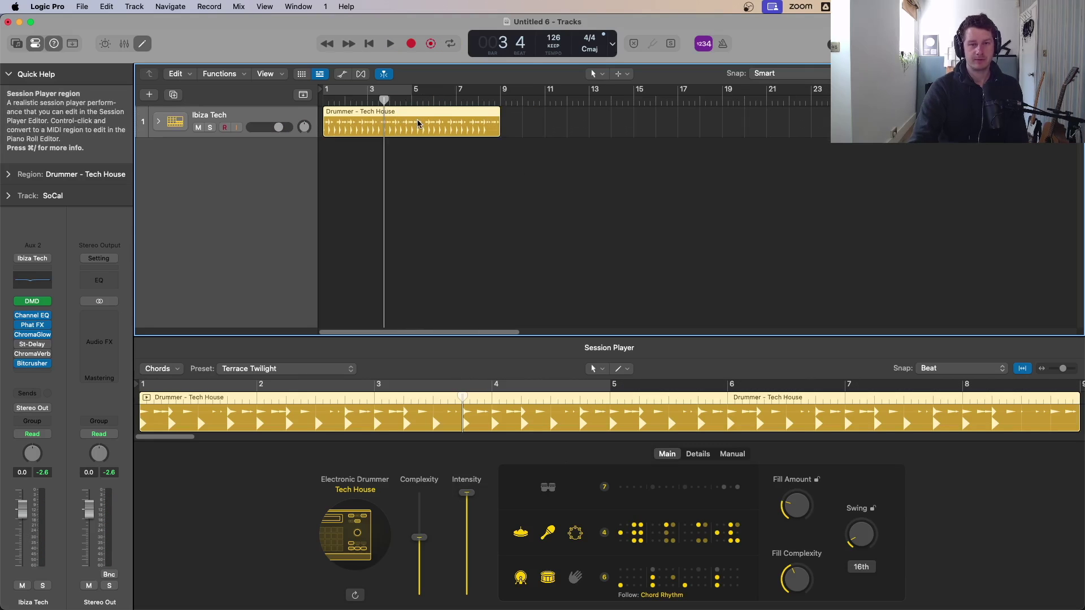
pyautogui.press('l')
pyautogui.scroll(-5, 423, 133)
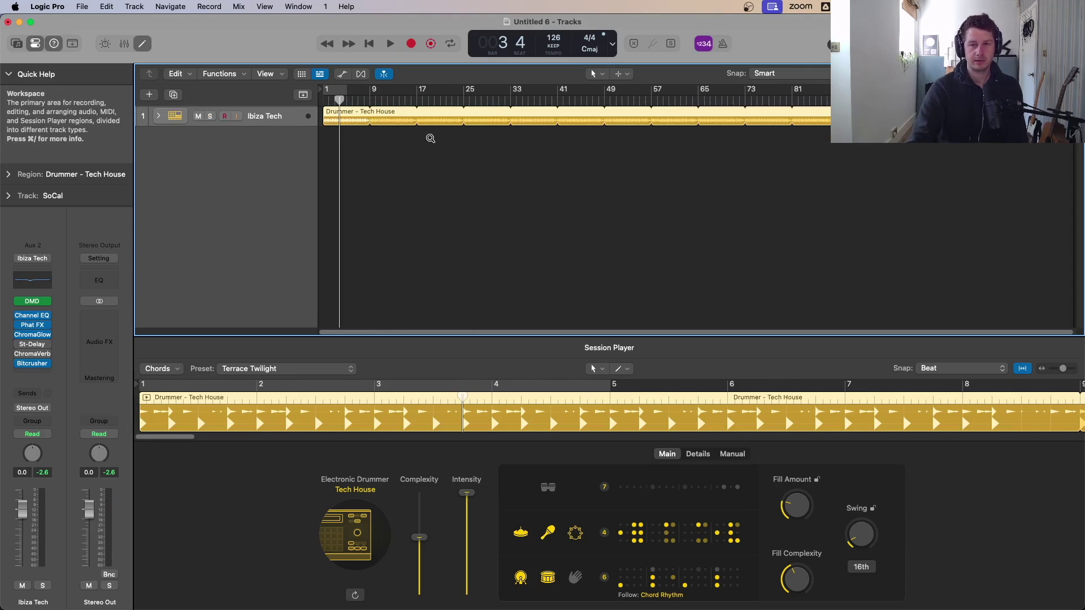
# - Add a Session Player Bass Player track in the Pop Songwriter style and play it with the drums from the start
pyautogui.click(150, 94)
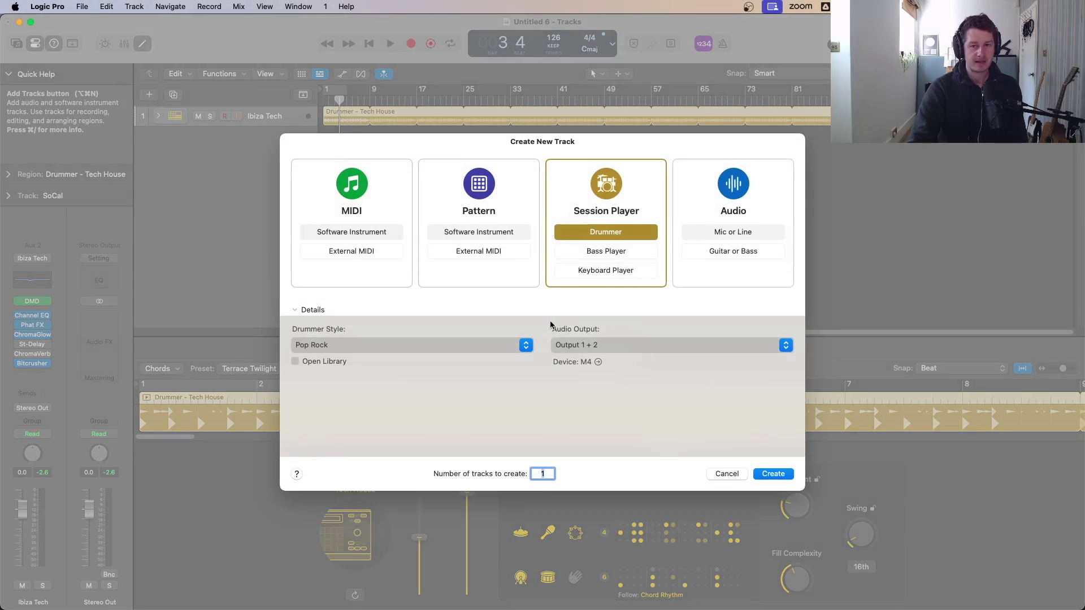
pyautogui.click(598, 250)
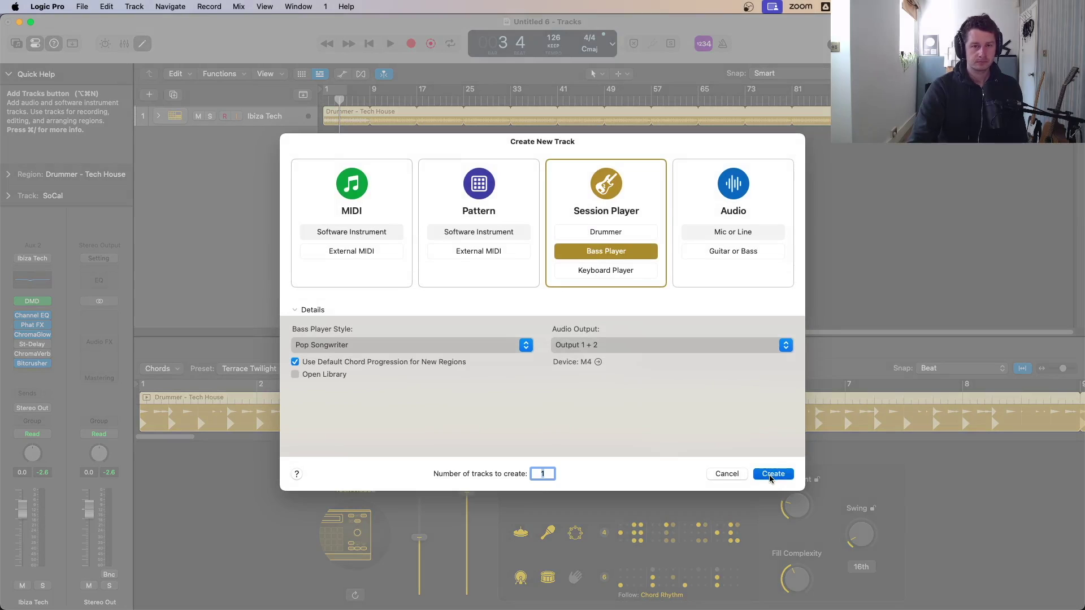
pyautogui.click(770, 475)
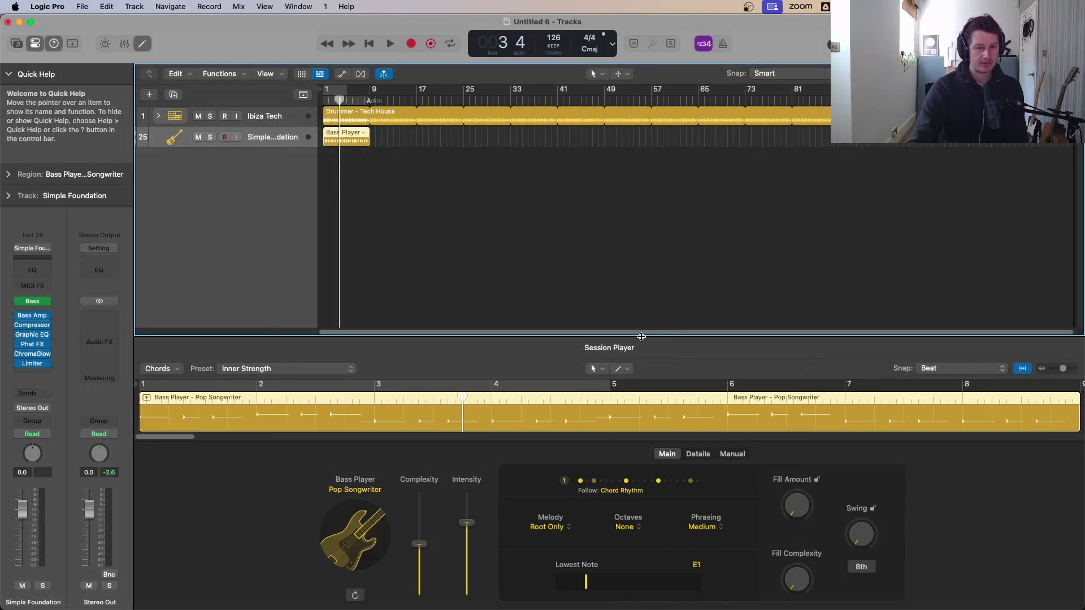
pyautogui.press('Return')
pyautogui.press('space')
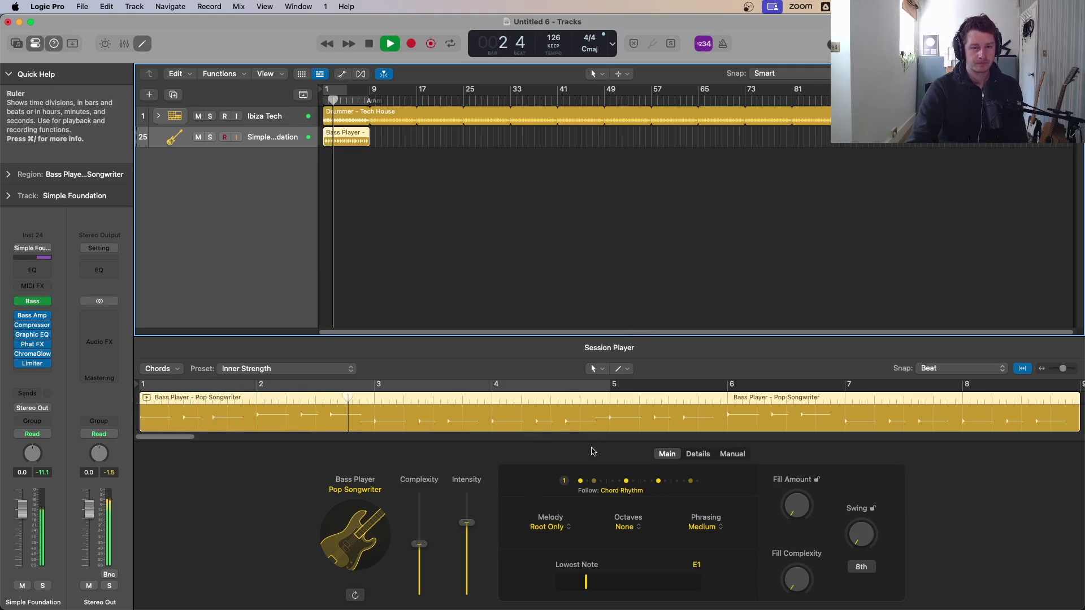
pyautogui.press('space')
# - Browse the bass player styles and change the style from the Alternative group to Indie Disco
pyautogui.click(368, 510)
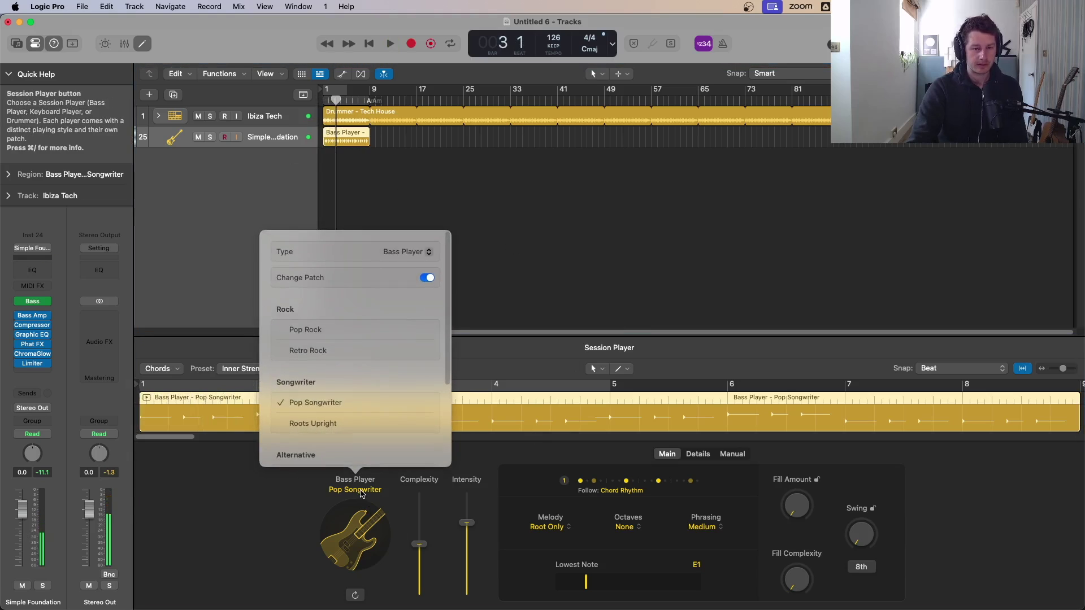
pyautogui.scroll(-2, 374, 383)
pyautogui.scroll(-3, 374, 382)
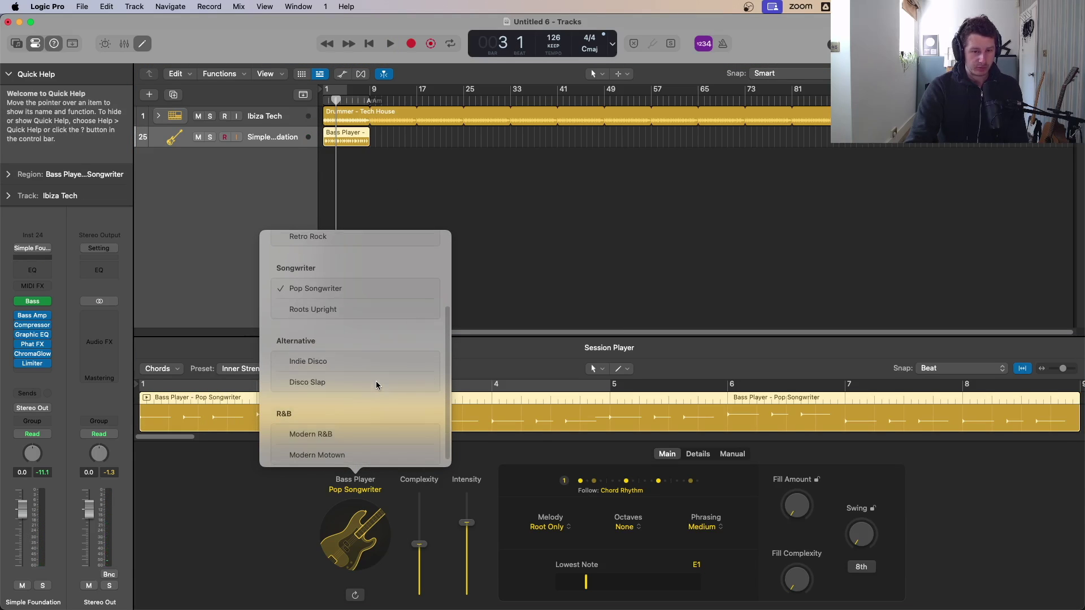
pyautogui.scroll(2, 359, 338)
pyautogui.scroll(2, 358, 339)
pyautogui.scroll(-3, 359, 339)
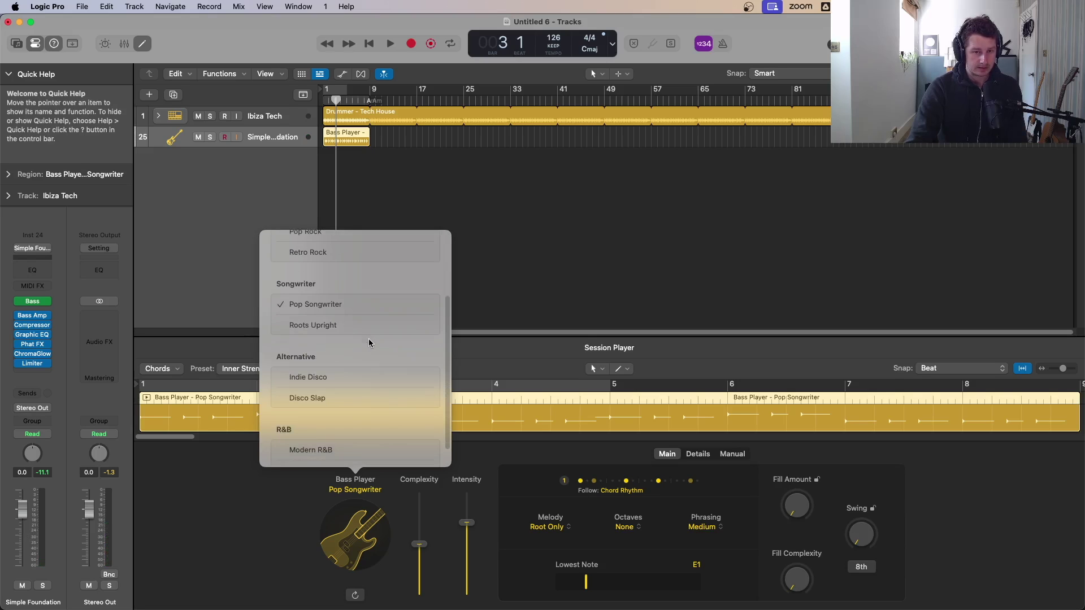
pyautogui.click(329, 380)
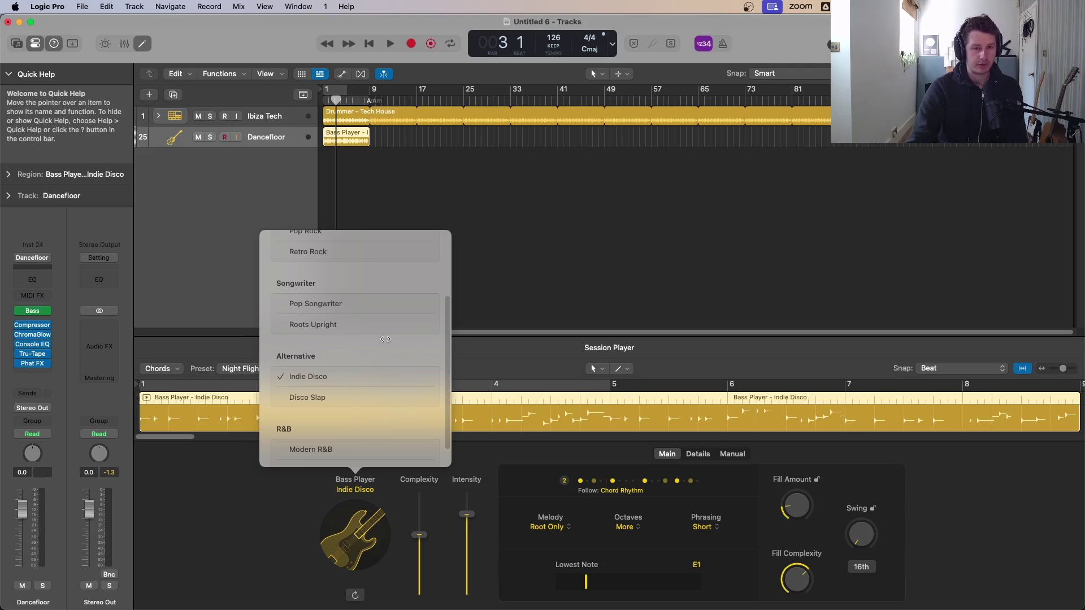
pyautogui.scroll(-1, 381, 366)
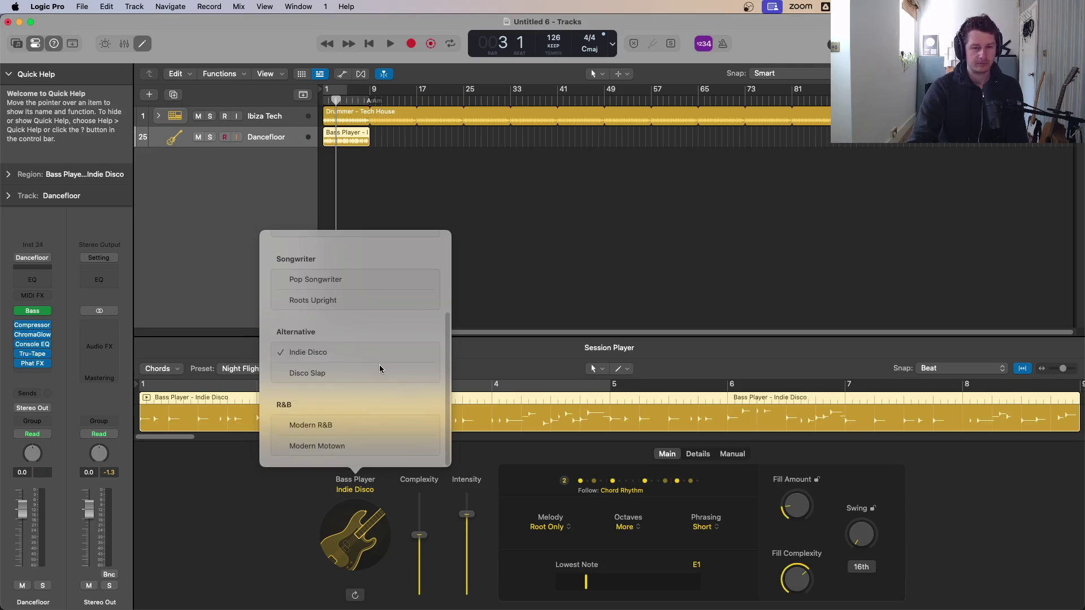
pyautogui.scroll(5, 381, 369)
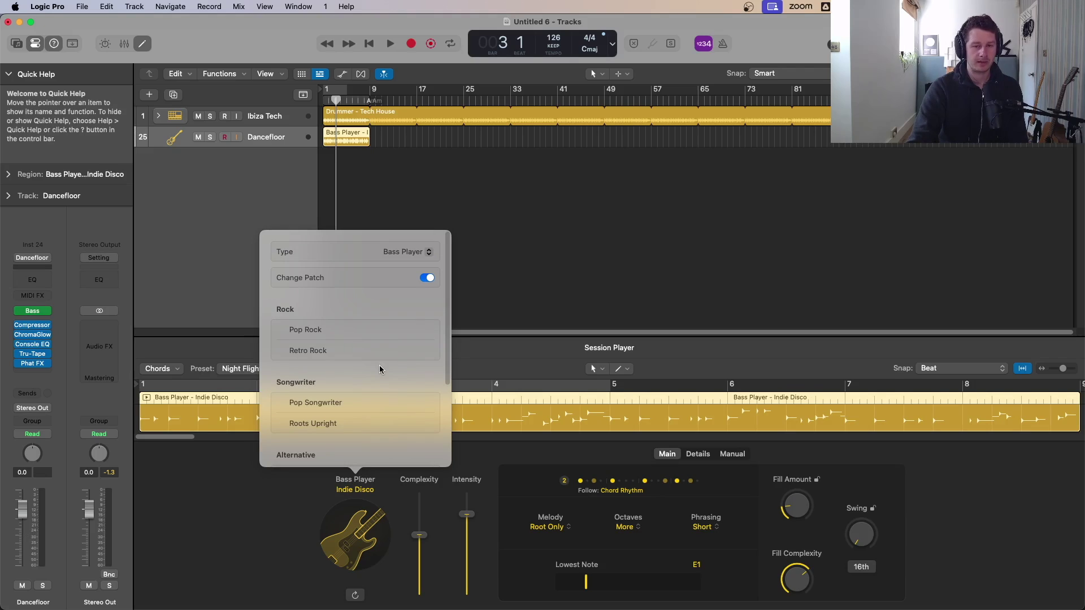
pyautogui.click(262, 579)
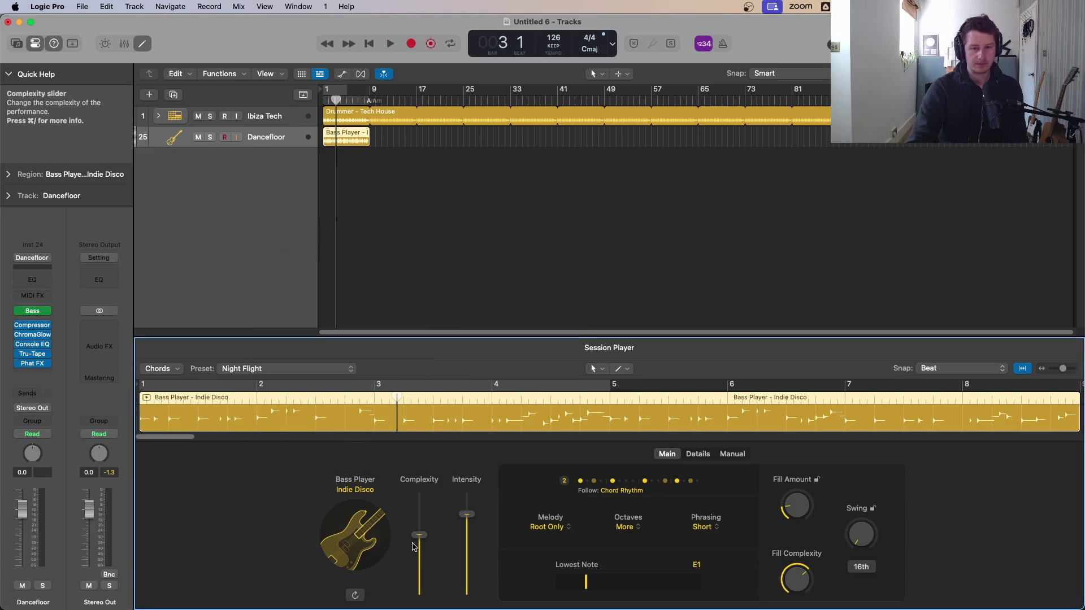
# - Play the project from the start, try the Before Sunrise bass preset, and cycle the first four bars
pyautogui.press('Return')
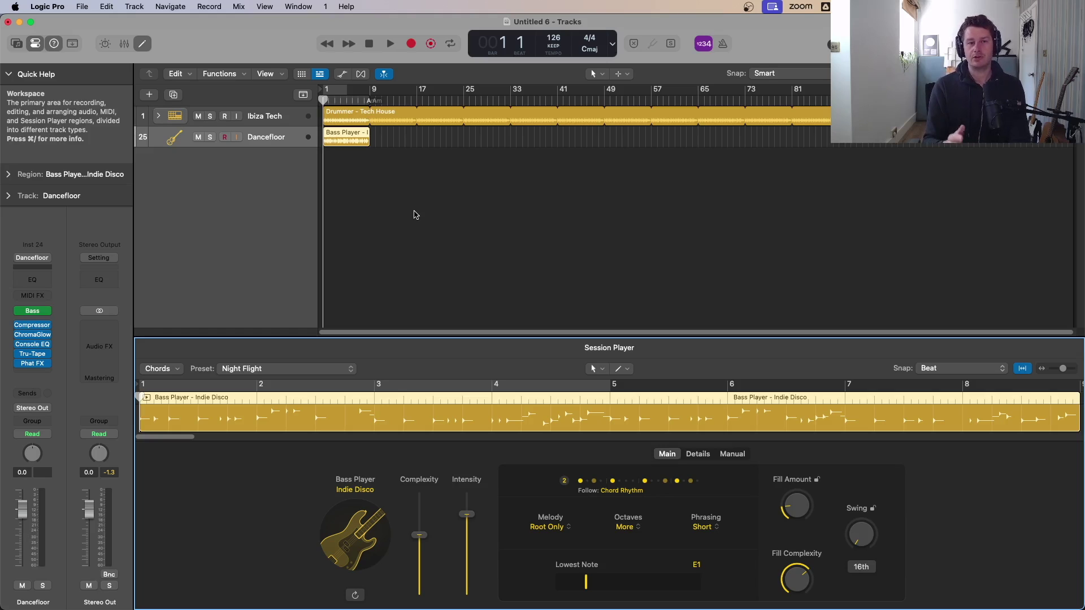
pyautogui.press('space')
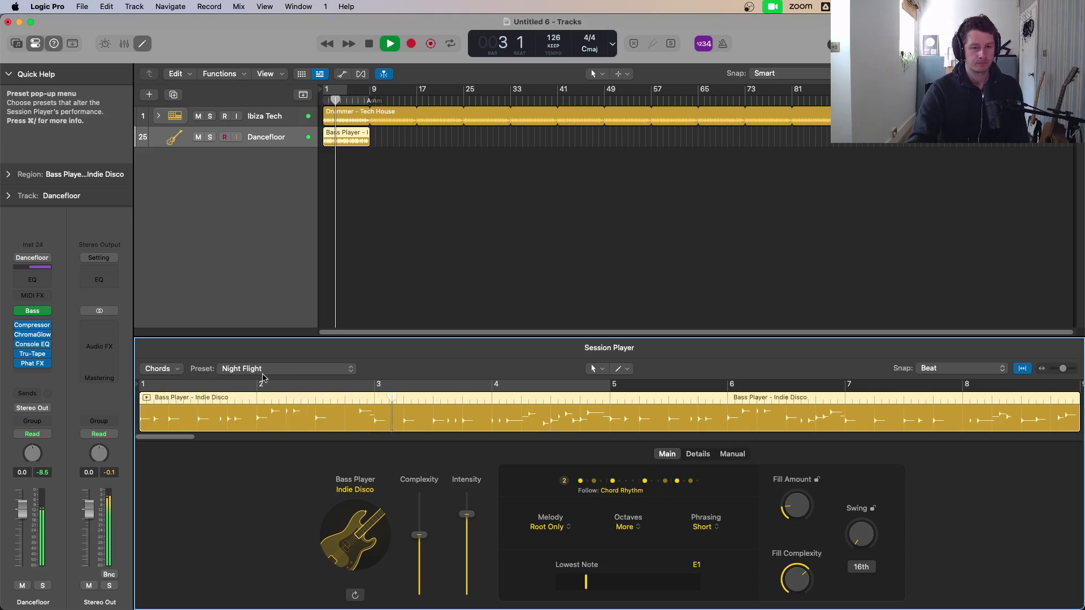
pyautogui.click(265, 370)
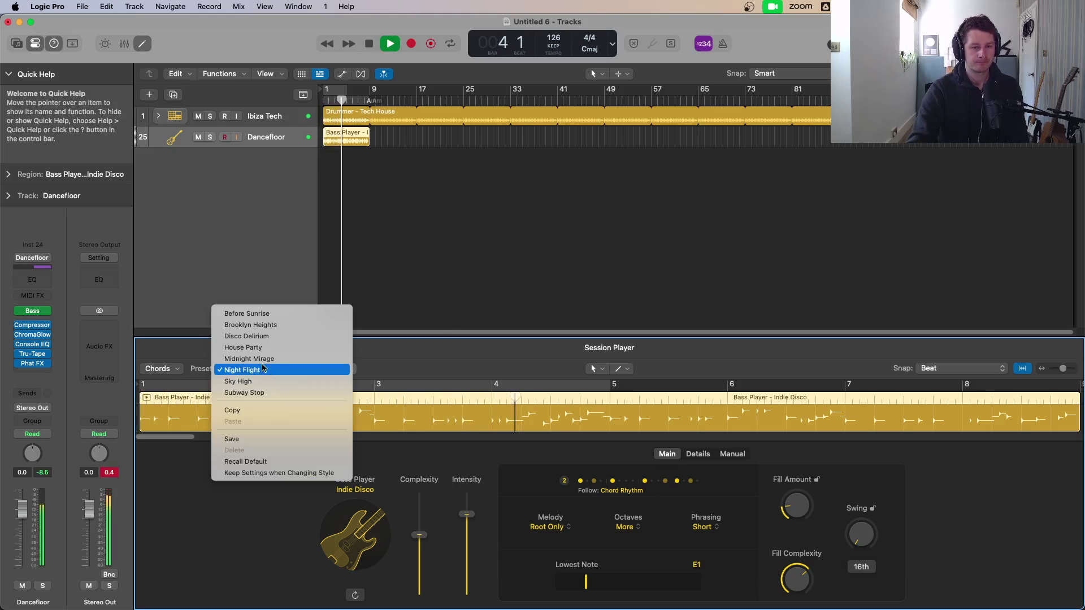
pyautogui.click(249, 313)
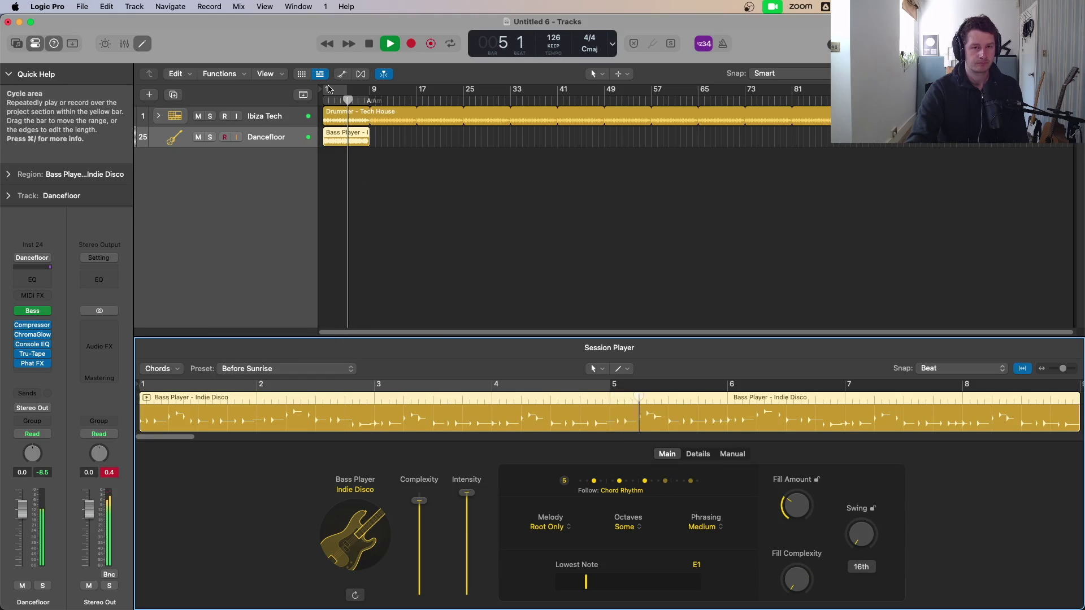
pyautogui.click(261, 383)
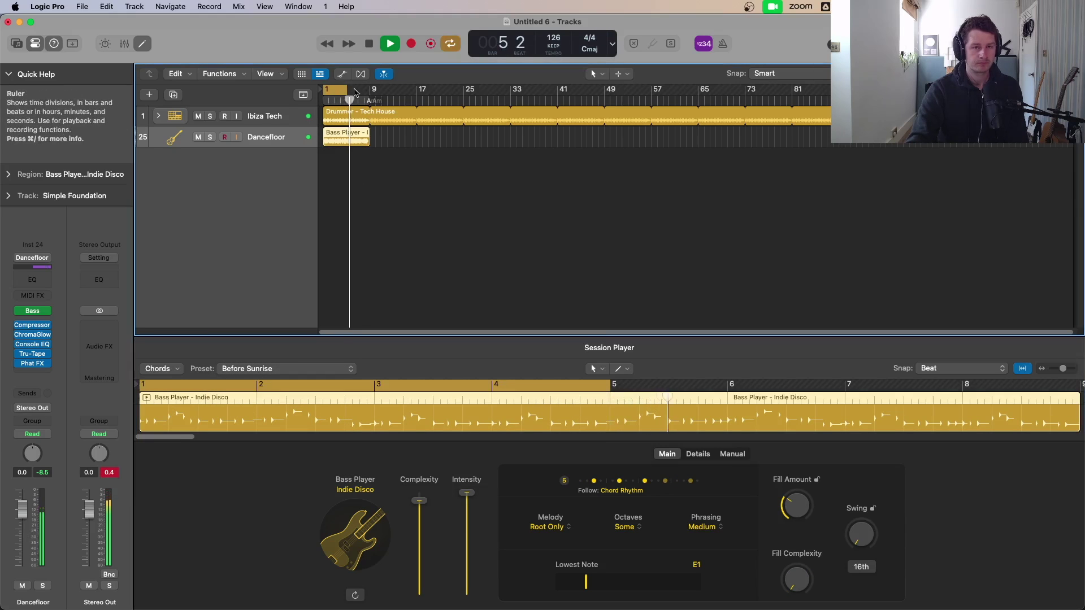
# - Switch the bass player preset to Brooklyn Heights, listen to it in the cycled section, and stop playback
pyautogui.click(261, 371)
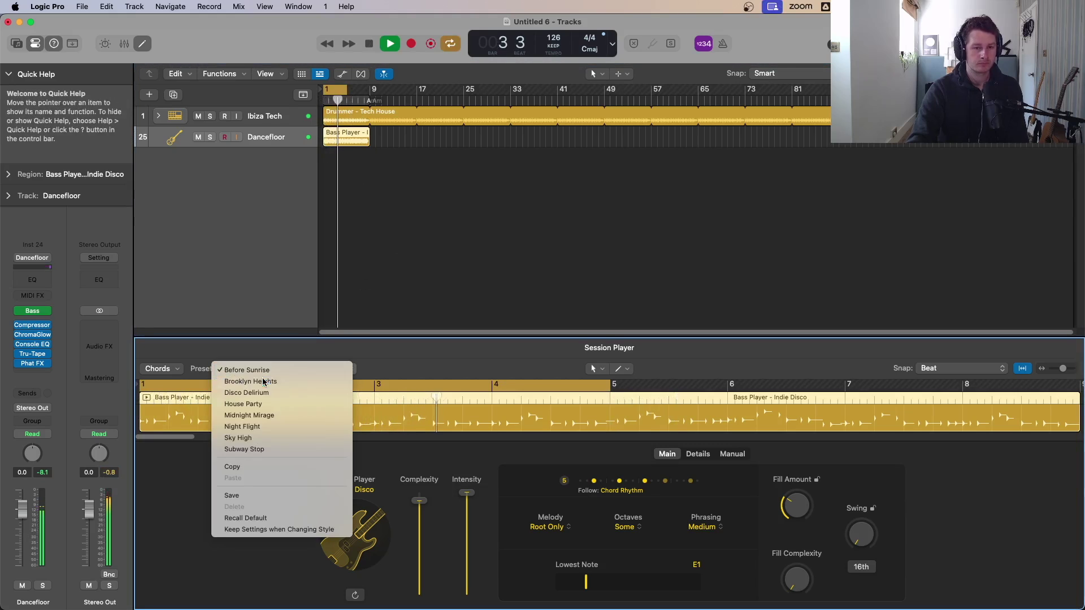
pyautogui.click(264, 381)
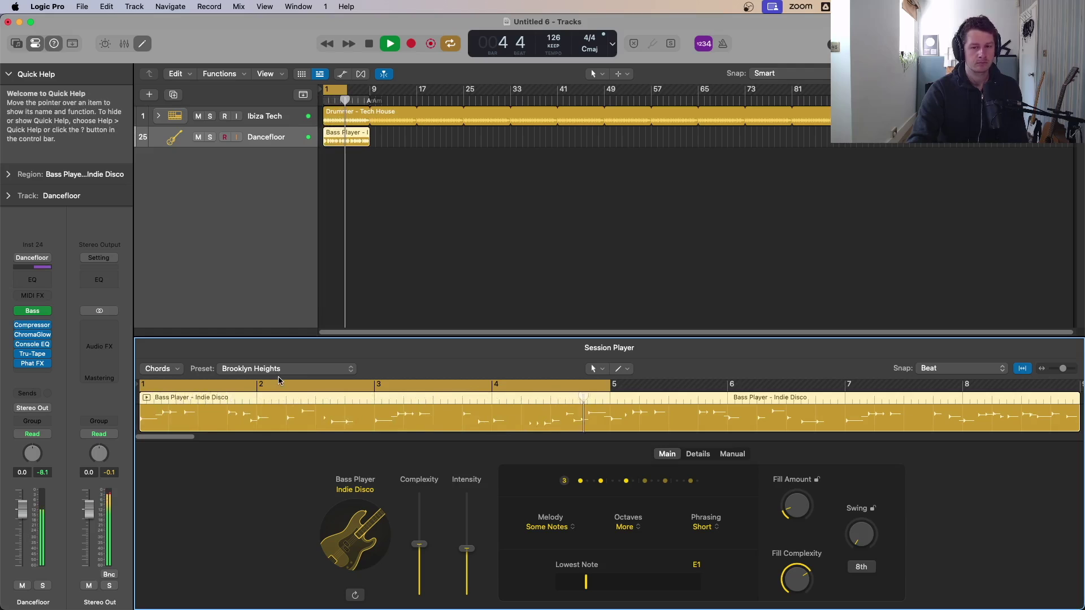
pyautogui.press('space')
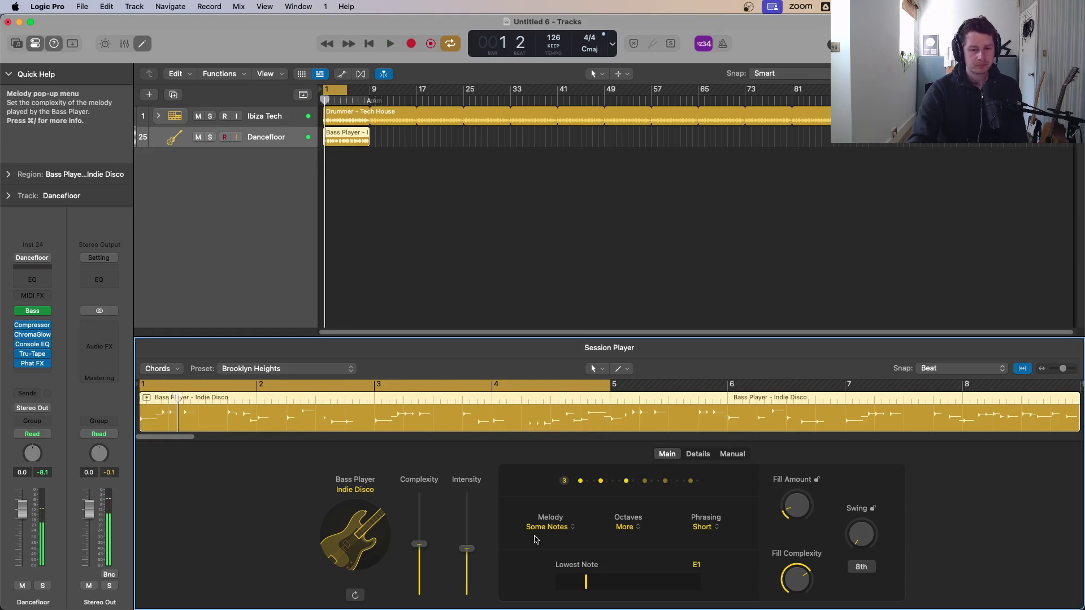
pyautogui.click(626, 528)
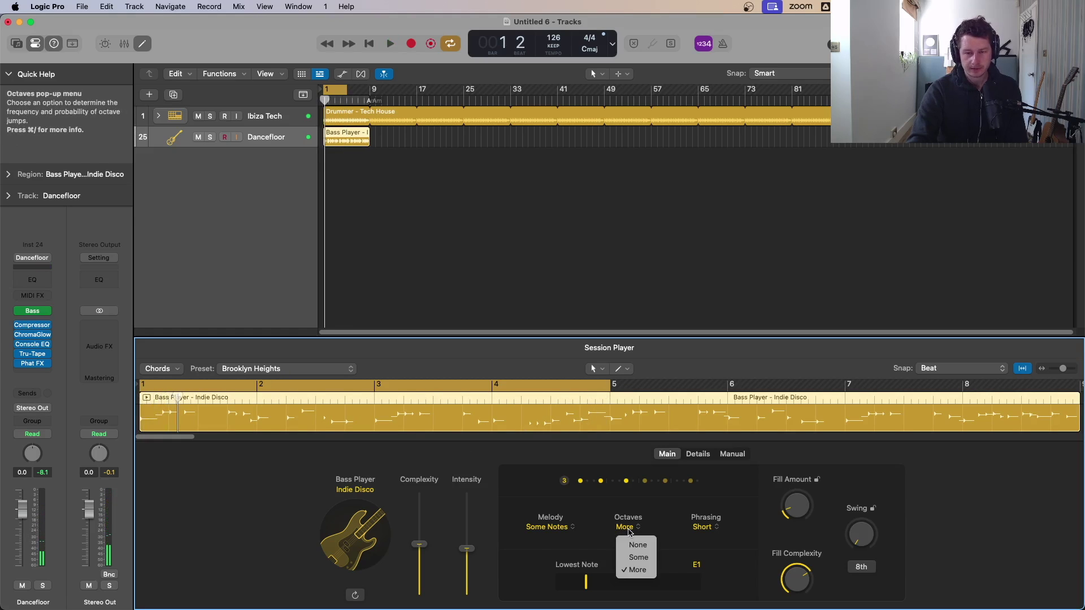
pyautogui.click(571, 537)
pyautogui.click(543, 527)
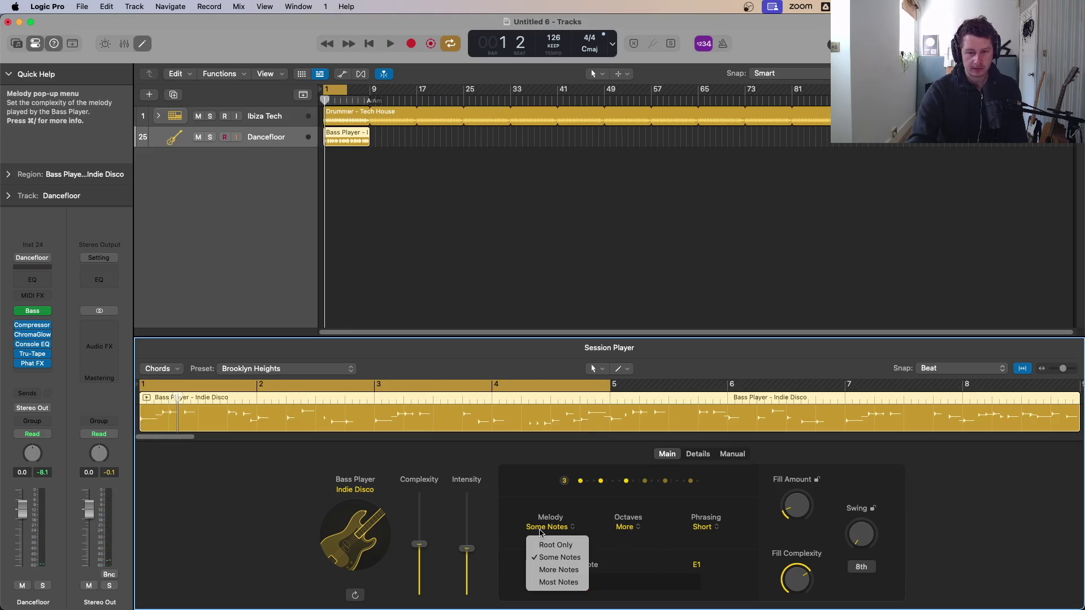
pyautogui.click(612, 515)
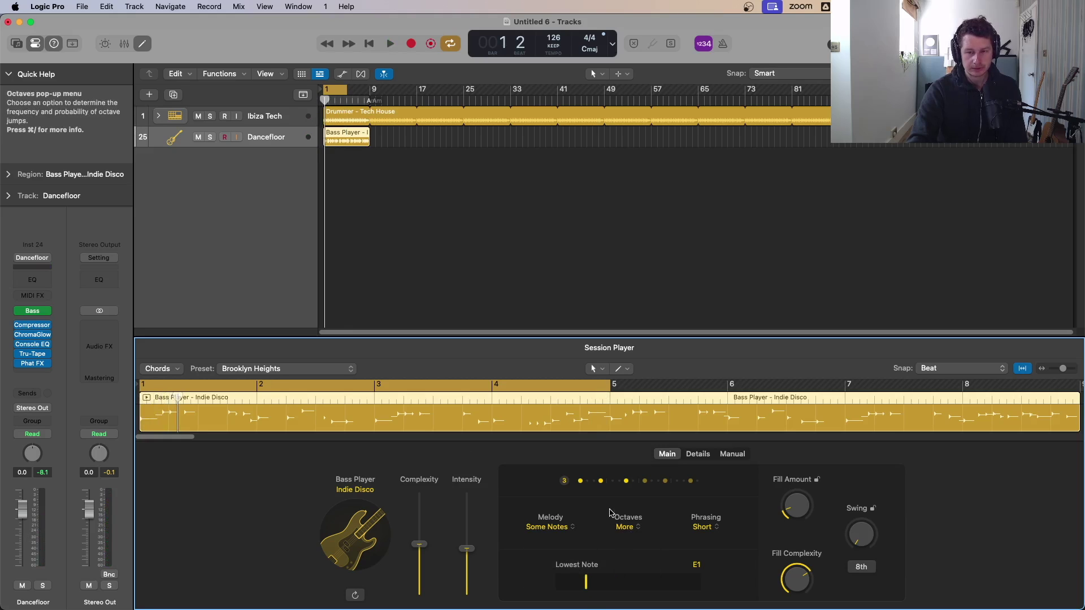
# - Replace the bass track's Studio Bass instrument with Alchemy in stereo and listen briefly to its default sound
pyautogui.click(48, 312)
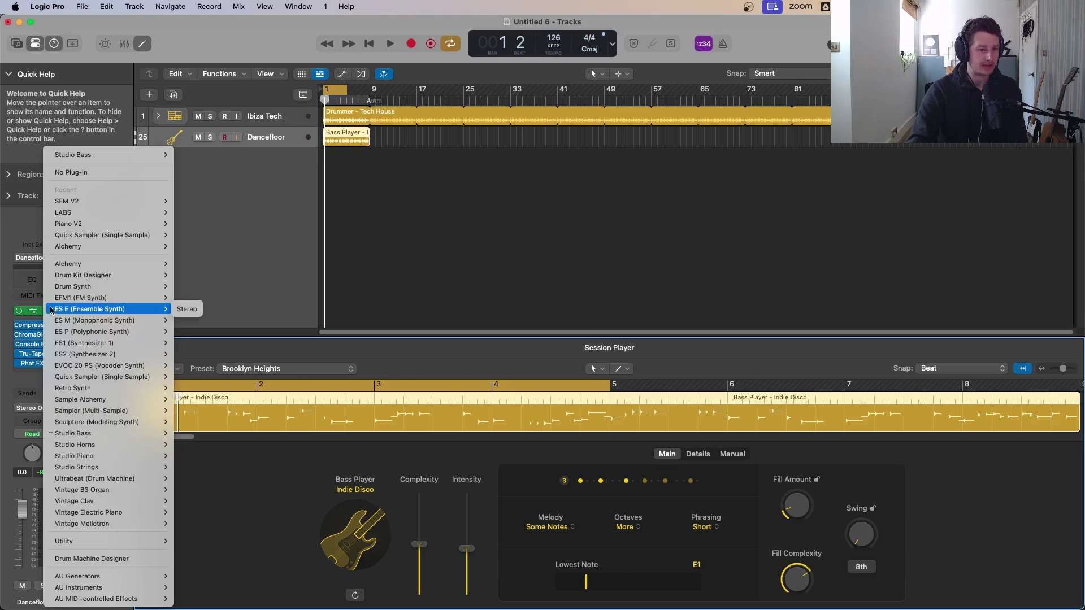
pyautogui.moveTo(117, 247)
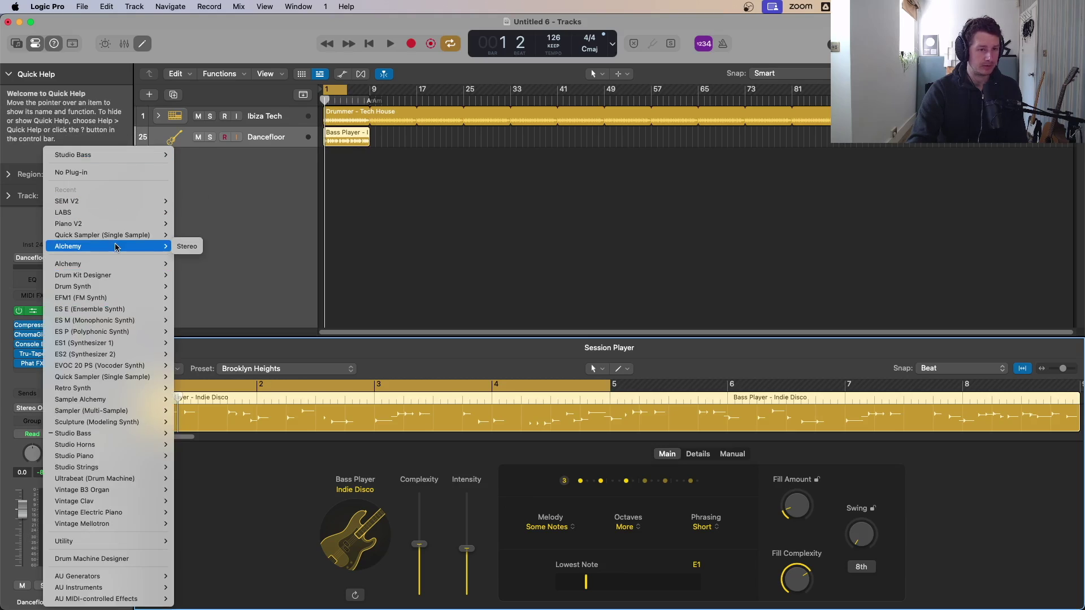
pyautogui.click(190, 248)
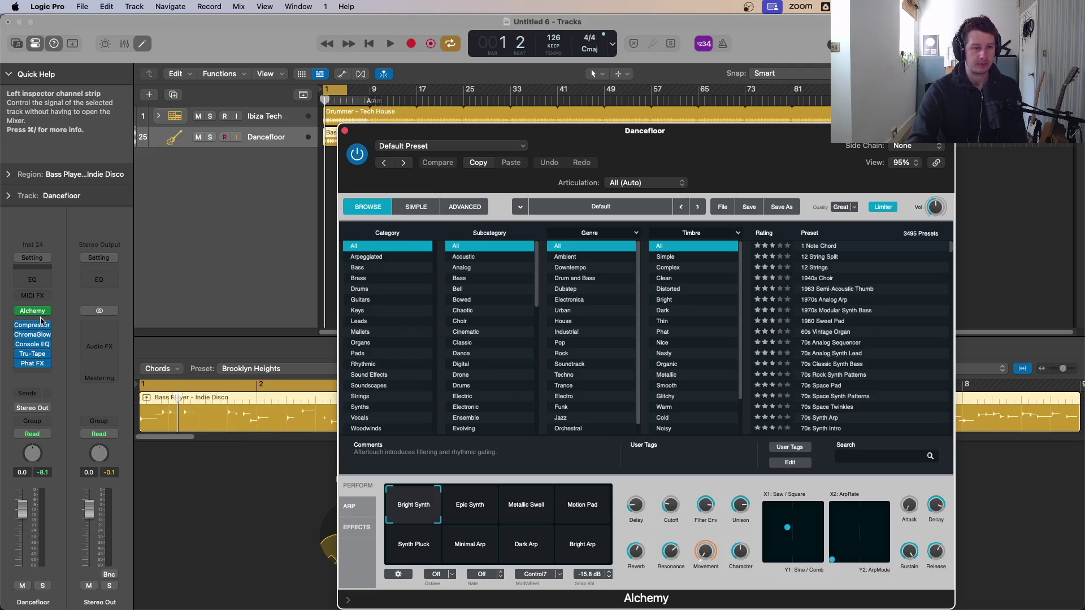
pyautogui.press('space')
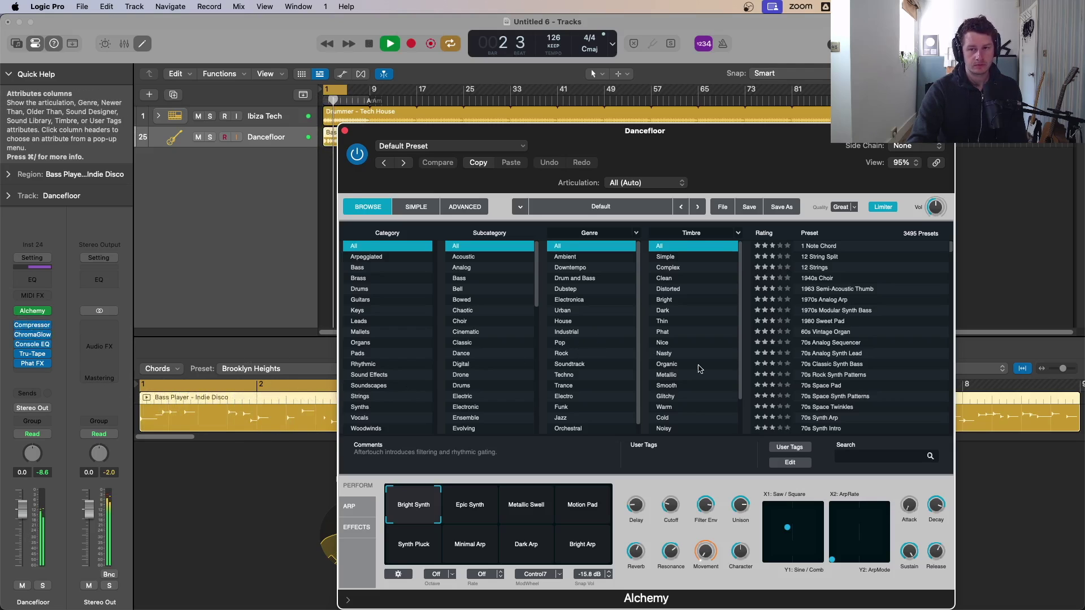
pyautogui.press('space')
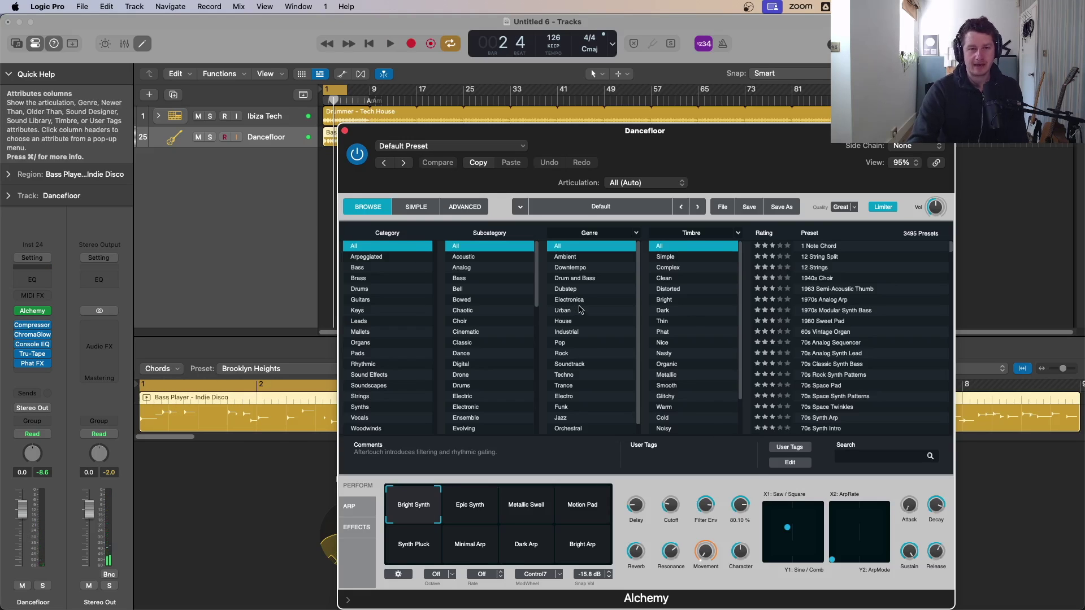
# - Filter Alchemy's presets to the Bass category, audition 1963 Semi-Acoustic Thumb, and load 70s Classic Synth Bass
pyautogui.click(362, 270)
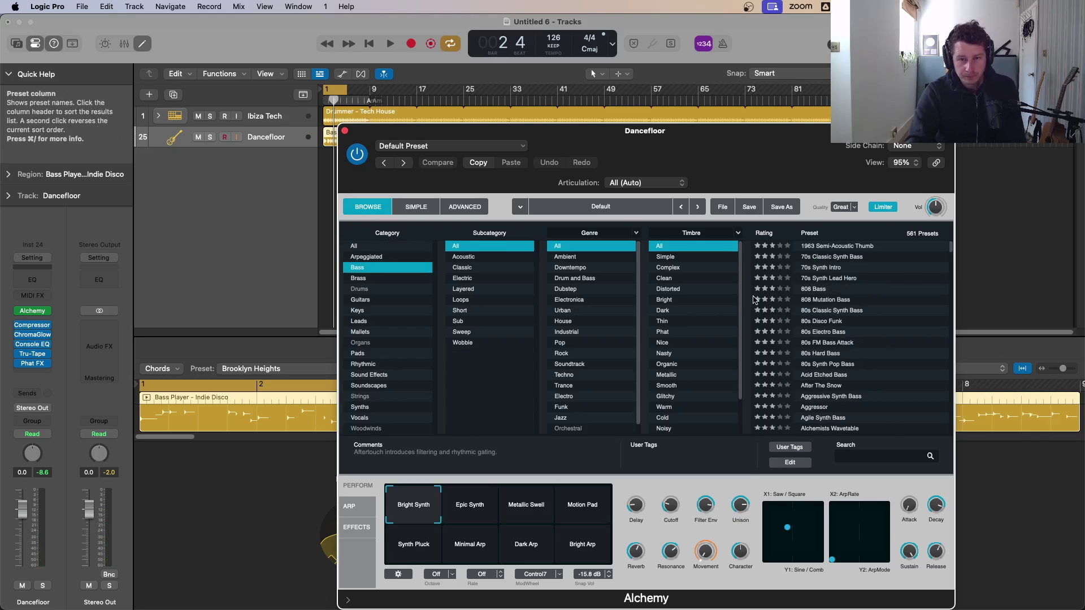
pyautogui.click(820, 247)
pyautogui.press('space')
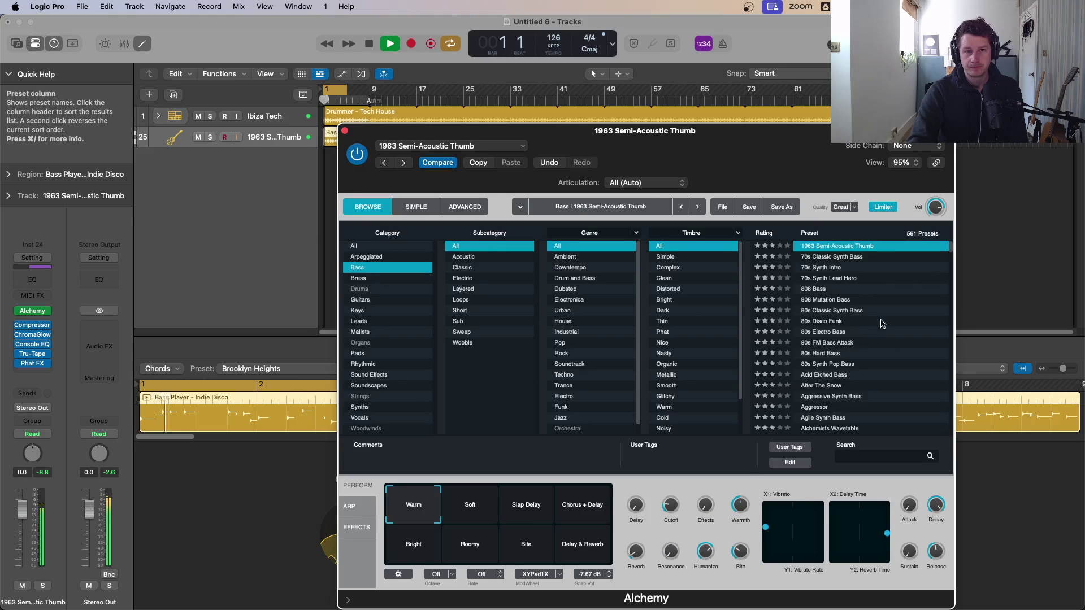
pyautogui.press('Down')
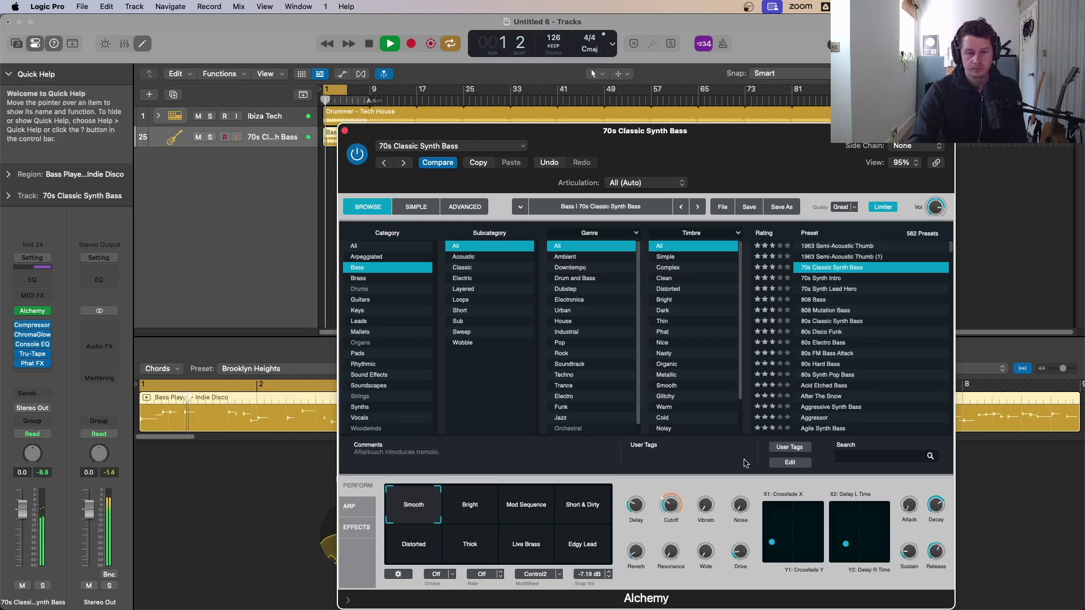
pyautogui.press('space')
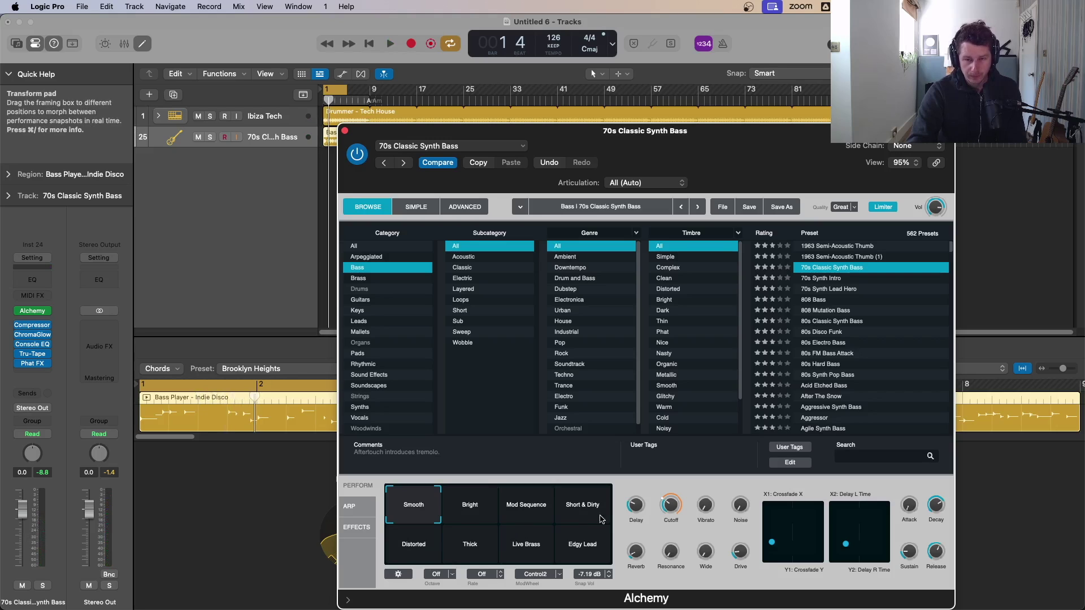
# - Raise the synth bass's Cutoff while the loop plays, stop playback, and close the Alchemy window
pyautogui.press('space')
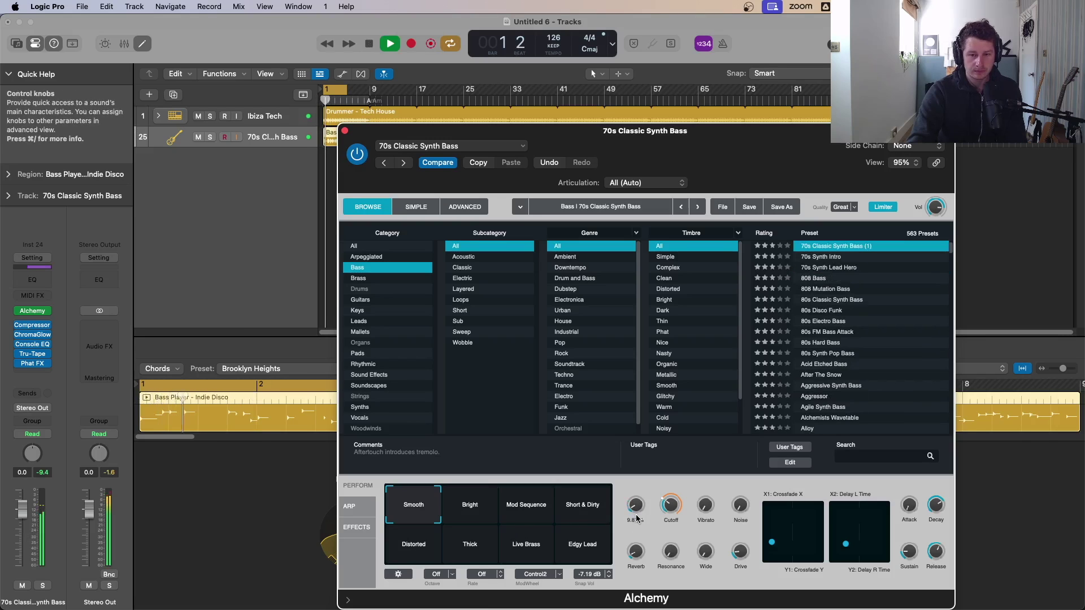
pyautogui.moveTo(636, 511); pyautogui.dragTo(679, 469)
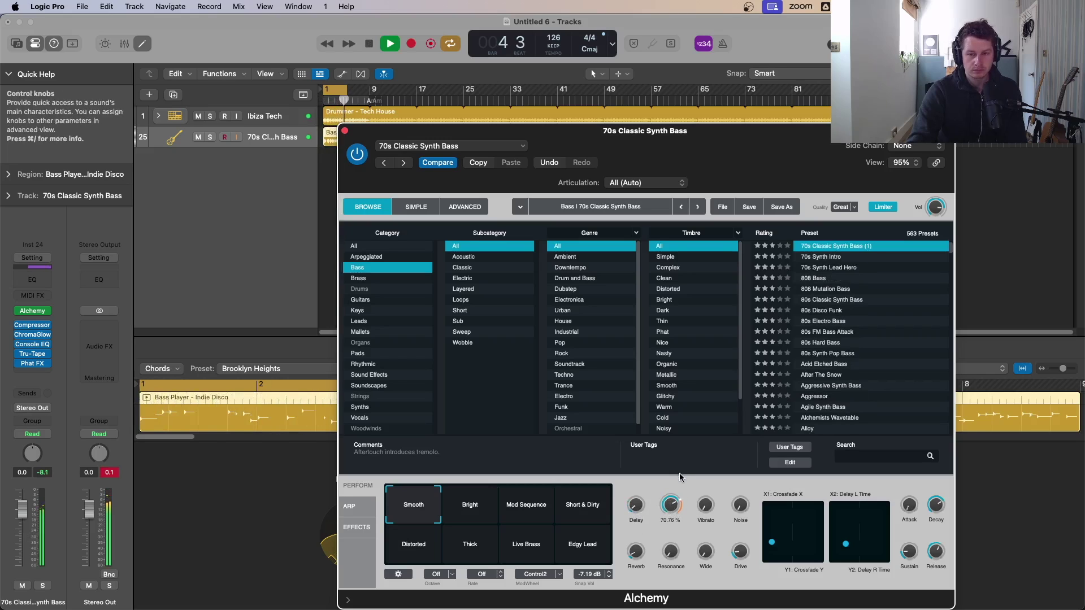
pyautogui.moveTo(681, 469); pyautogui.dragTo(684, 453)
pyautogui.press('space')
pyautogui.click(345, 131)
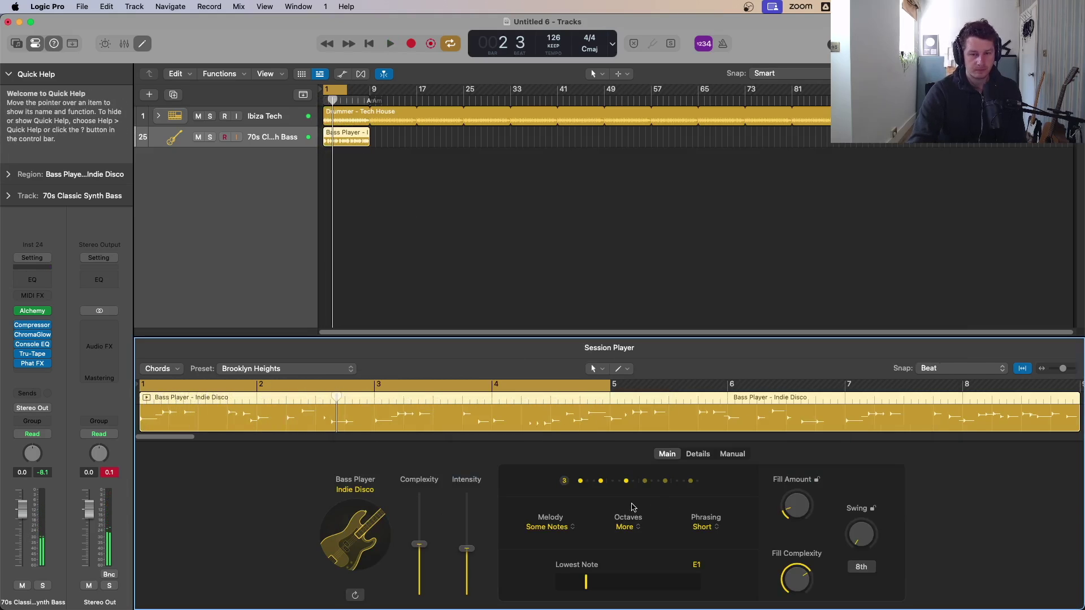
# - Set the bass player's Octaves option to Some and listen to the bass line in the loop
pyautogui.click(566, 530)
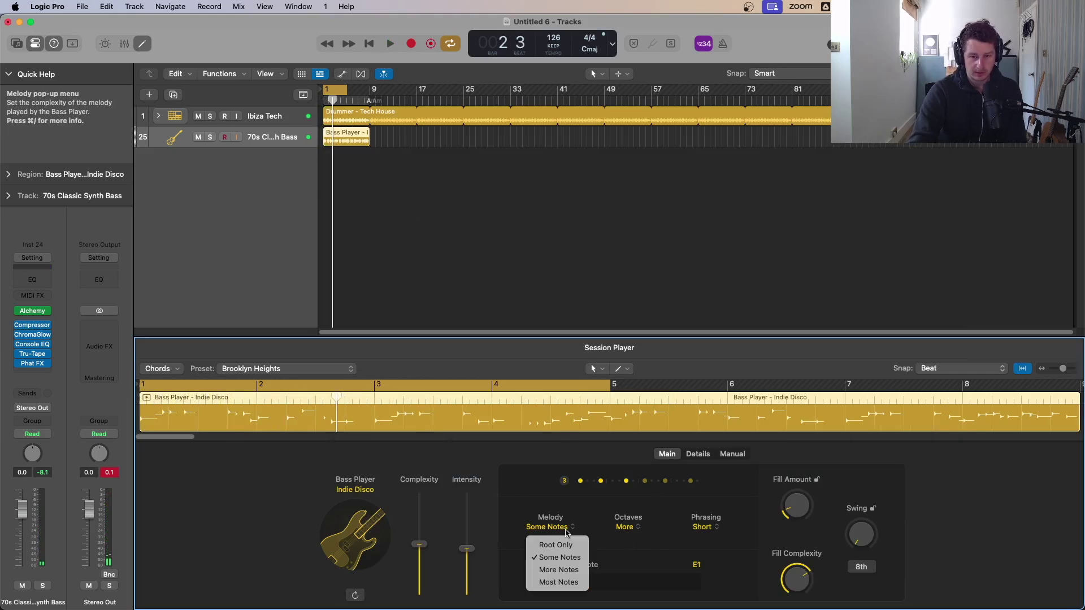
pyautogui.click(628, 528)
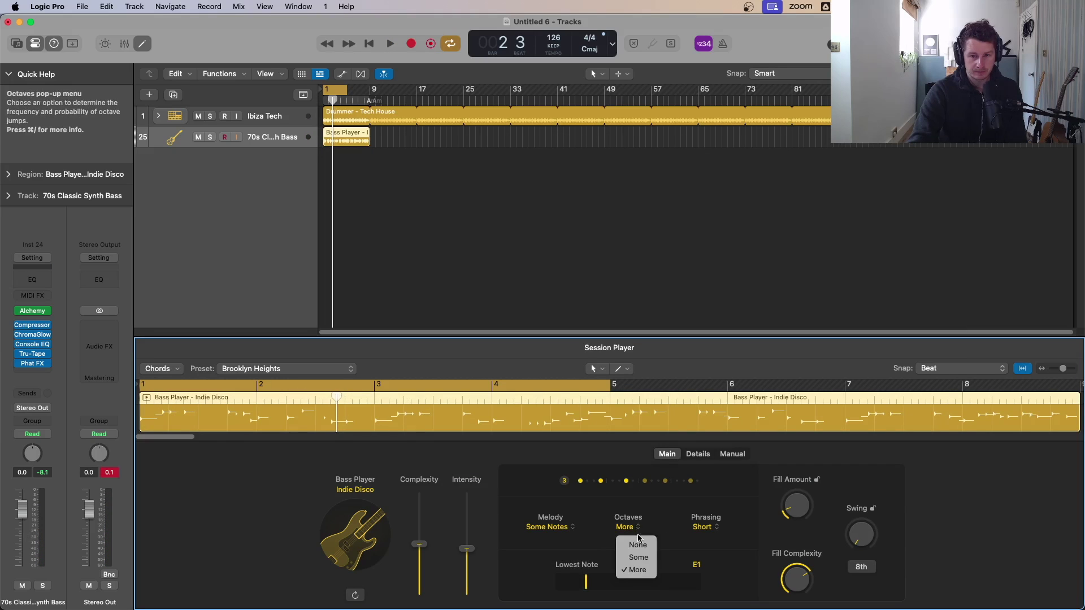
pyautogui.click(638, 557)
pyautogui.press('space')
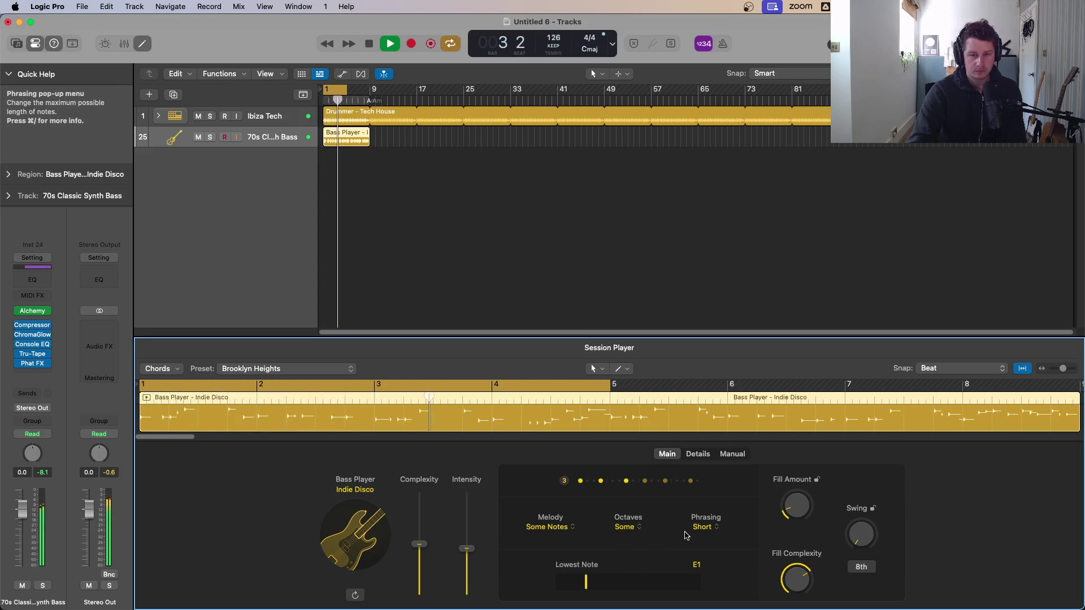
pyautogui.press('space')
# - Change the project's key signature to A minor, transpose the chords to follow, and listen to the loop
pyautogui.click(591, 46)
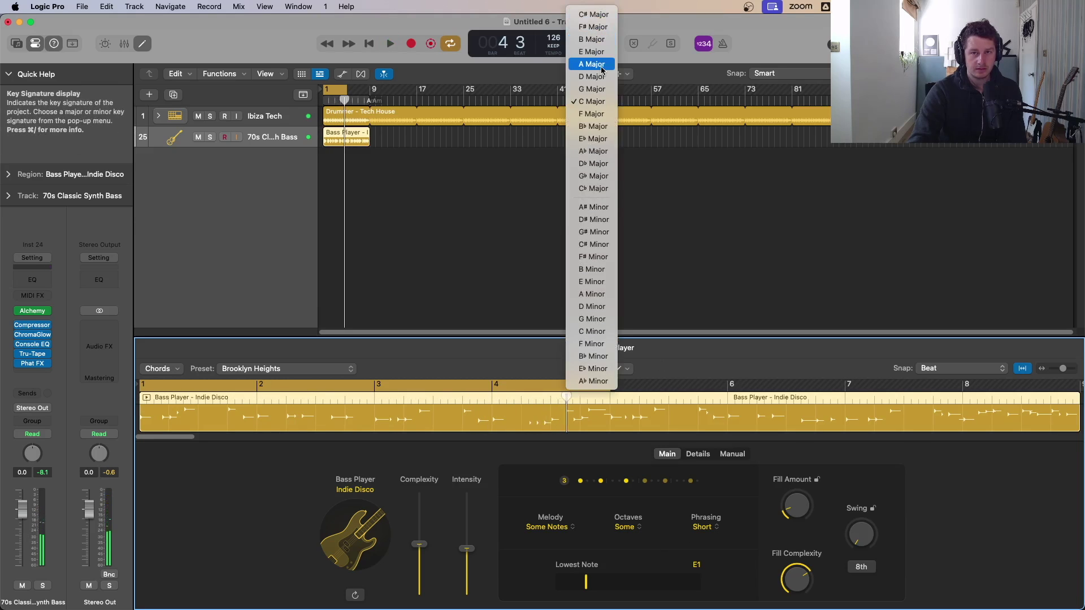
pyautogui.click(602, 269)
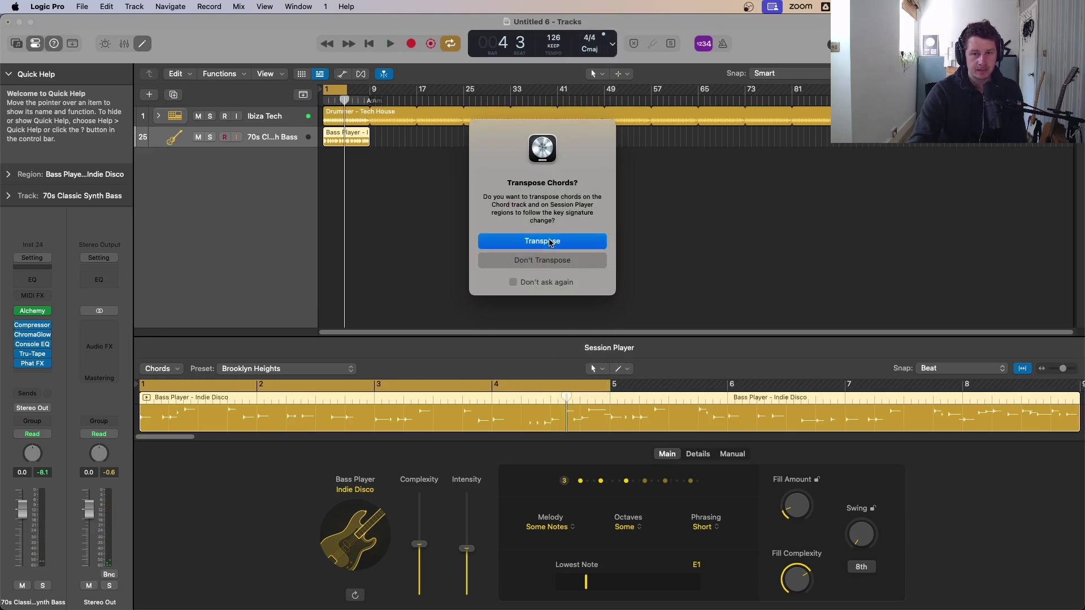
pyautogui.click(551, 242)
pyautogui.press('space')
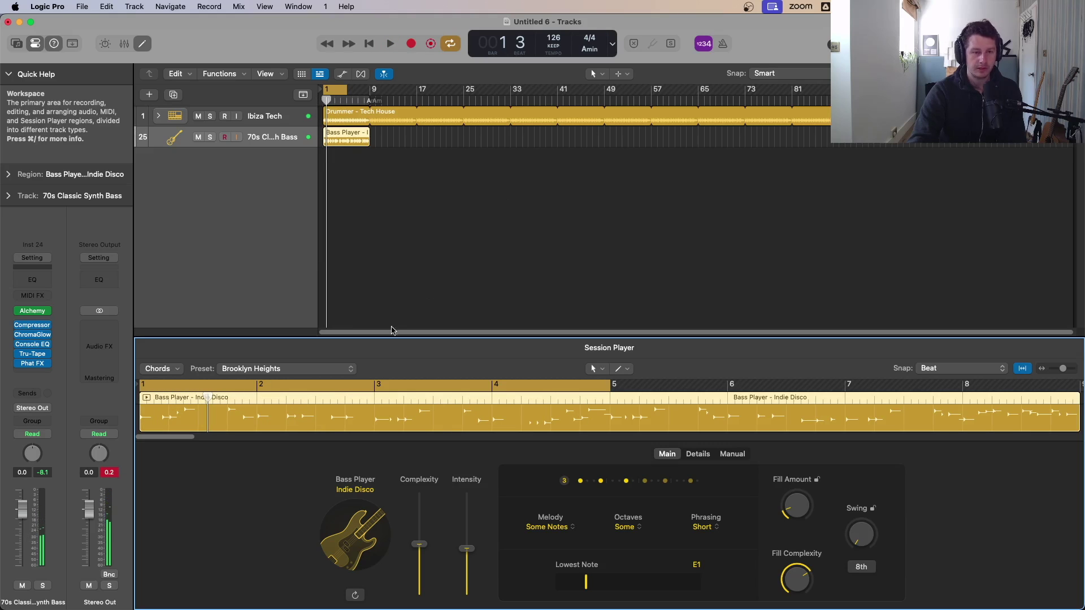
# - Apply the i - VI - VII chord progression to the bass player's region
pyautogui.click(178, 371)
pyautogui.moveTo(184, 387)
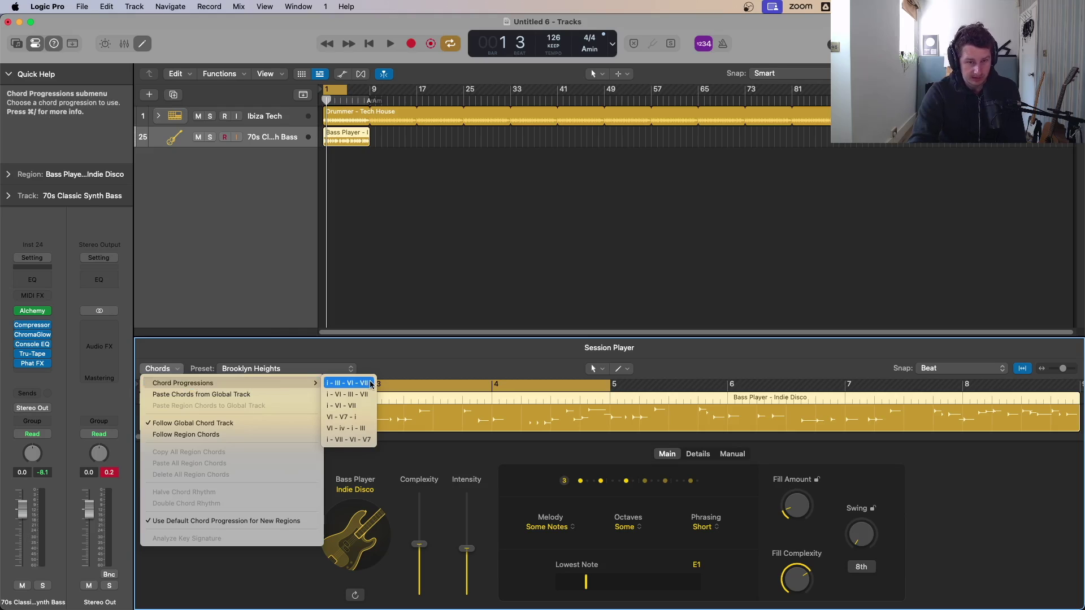
pyautogui.click(362, 405)
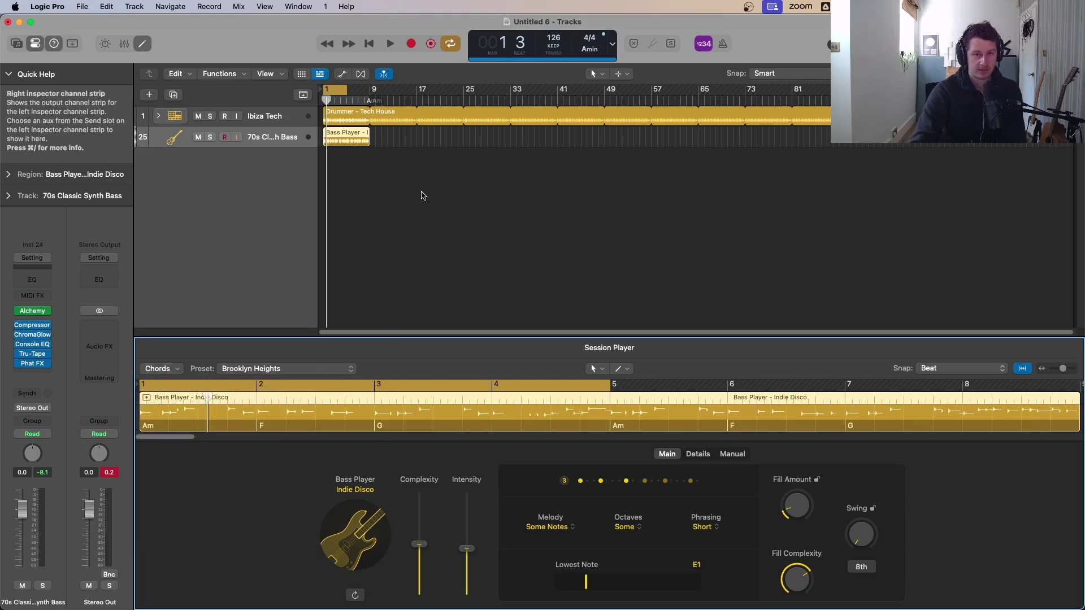
# - Turn off cycle playback and listen to the bass line through the whole eight-bar region
pyautogui.press('c')
pyautogui.press('space')
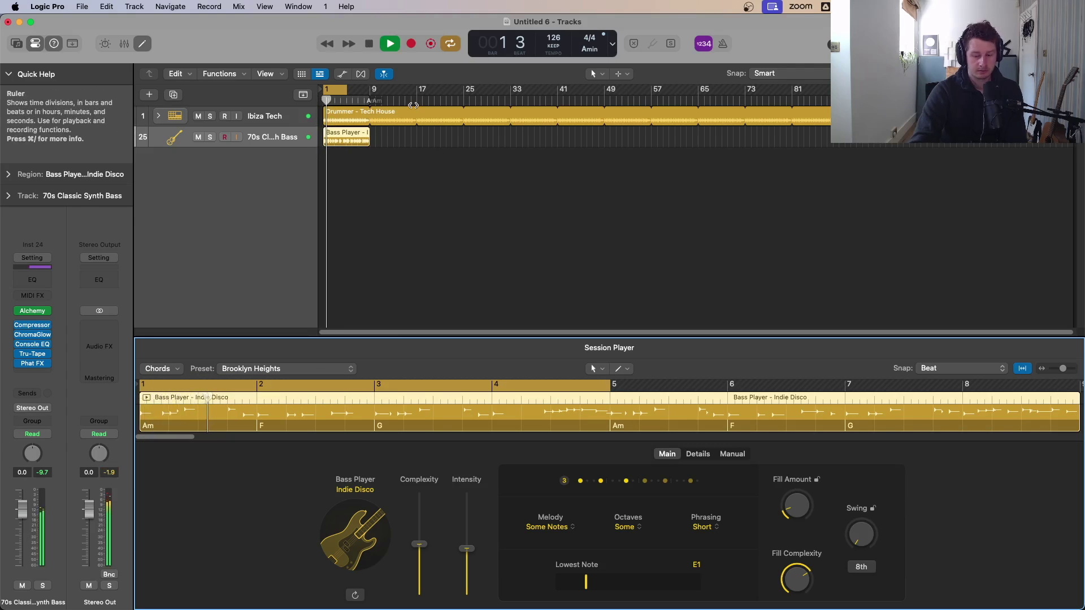
pyautogui.moveTo(473, 247); pyautogui.dragTo(321, 111)
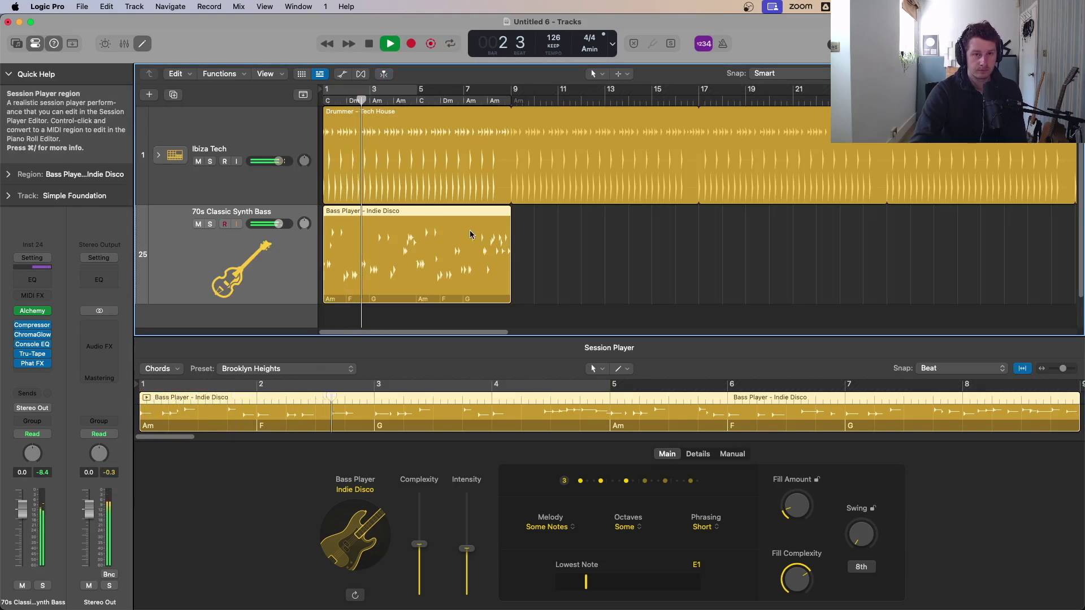
pyautogui.press('super+Up')
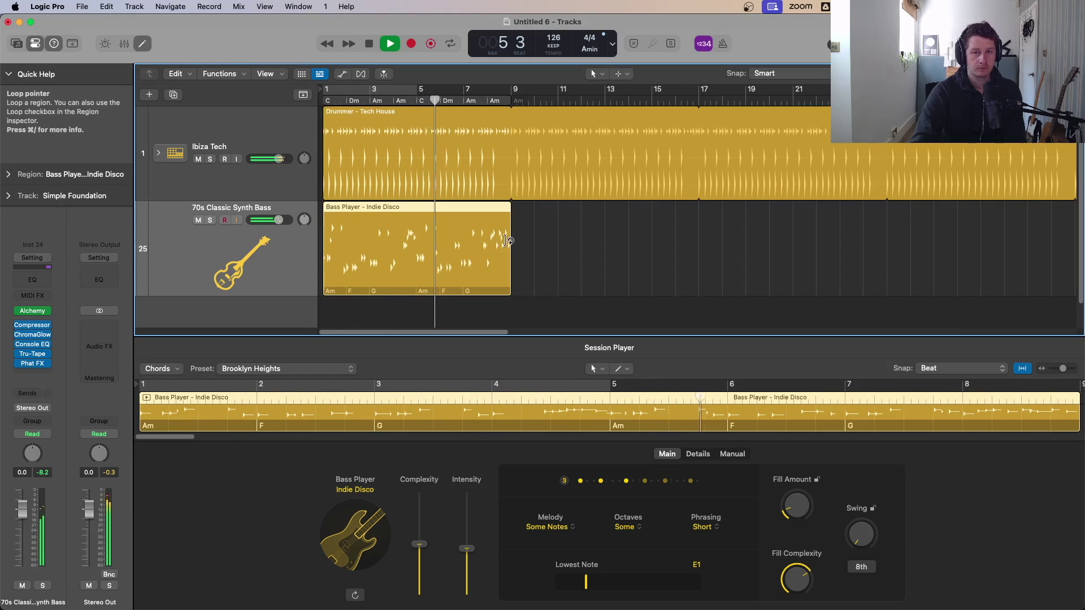
pyautogui.scroll(-3, 512, 239)
pyautogui.hscroll(-3, 541, 233)
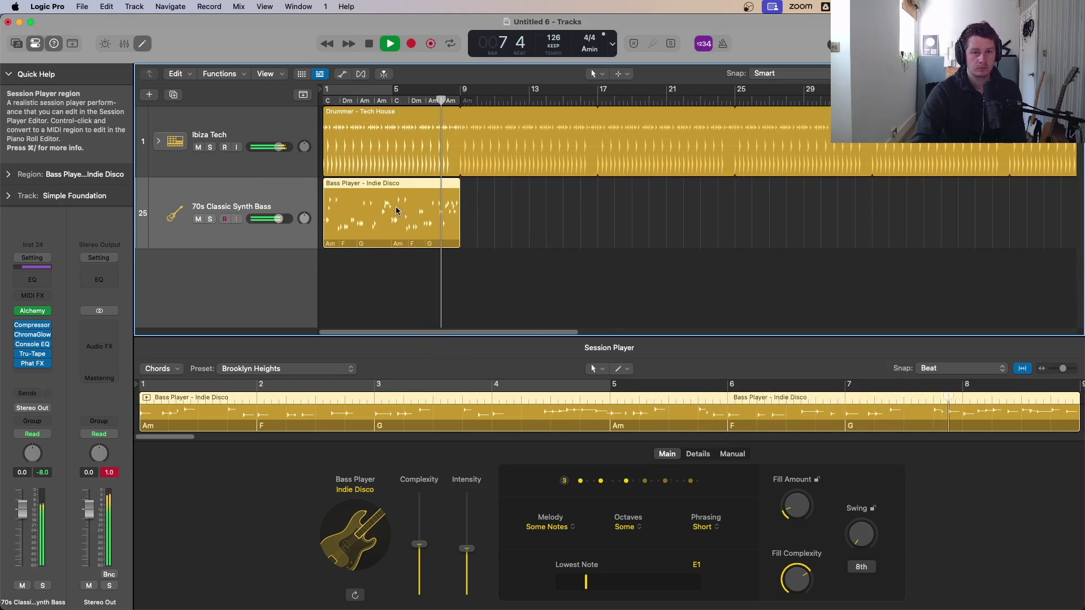
pyautogui.moveTo(394, 210)
pyautogui.mouseDown()
pyautogui.moveTo(526, 209)
pyautogui.moveTo(394, 208)
pyautogui.mouseUp()
pyautogui.press('space')
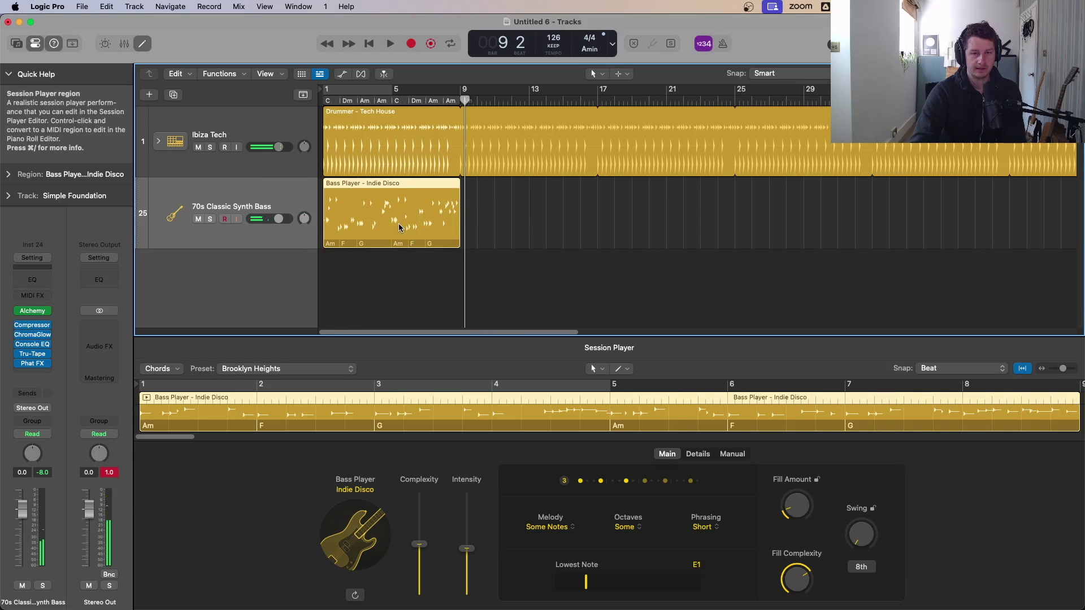
# - Show the bass region's notes in the Piano Roll and delete all notes in bars 7 and 8
pyautogui.press('e')
pyautogui.press('p')
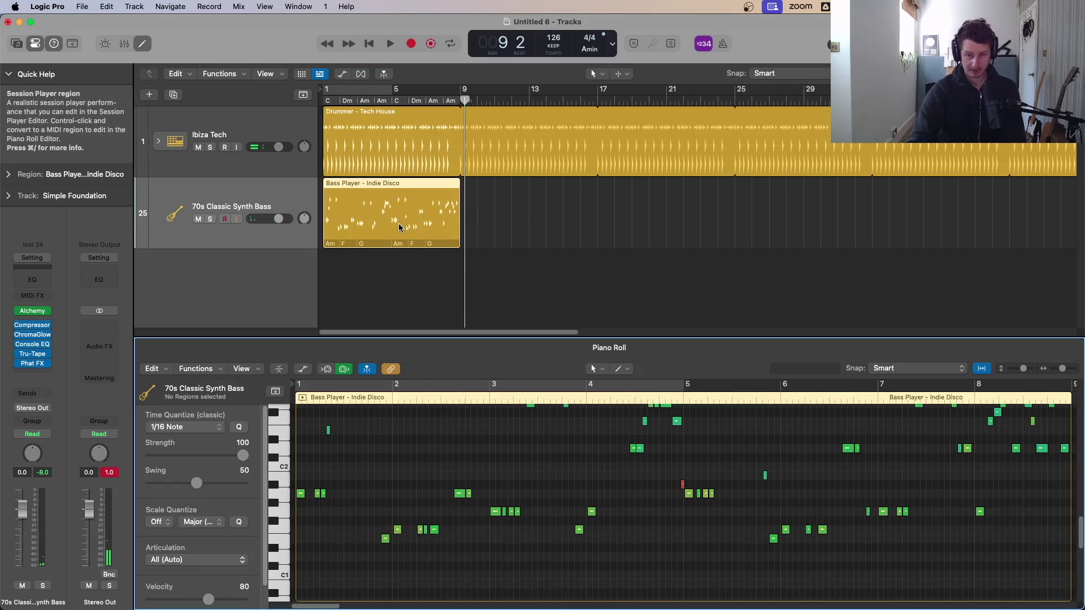
pyautogui.scroll(-4, 954, 507)
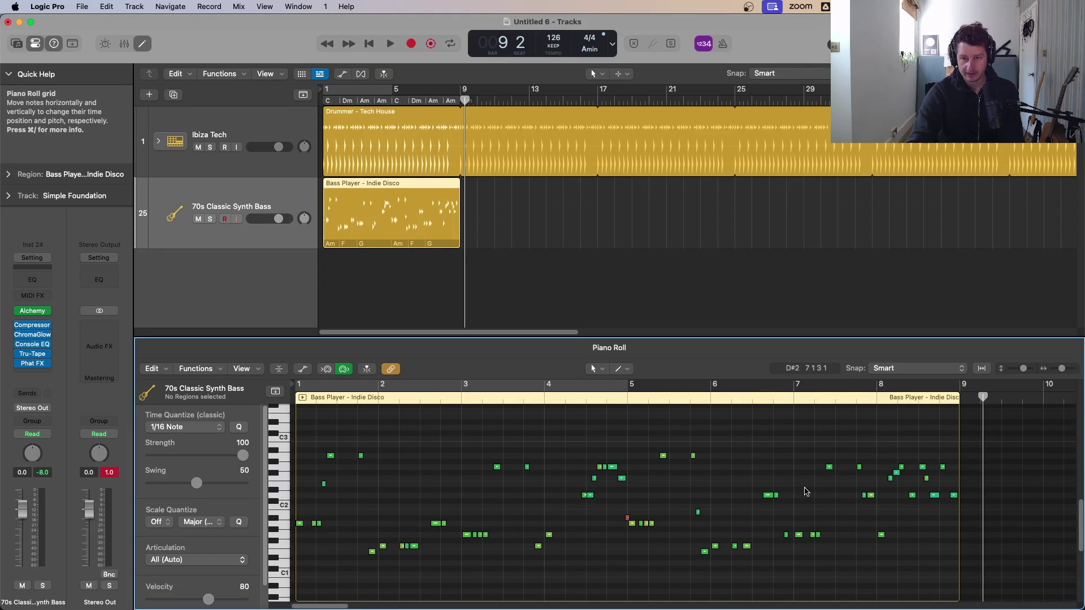
pyautogui.moveTo(796, 428); pyautogui.dragTo(984, 575)
pyautogui.press('Delete')
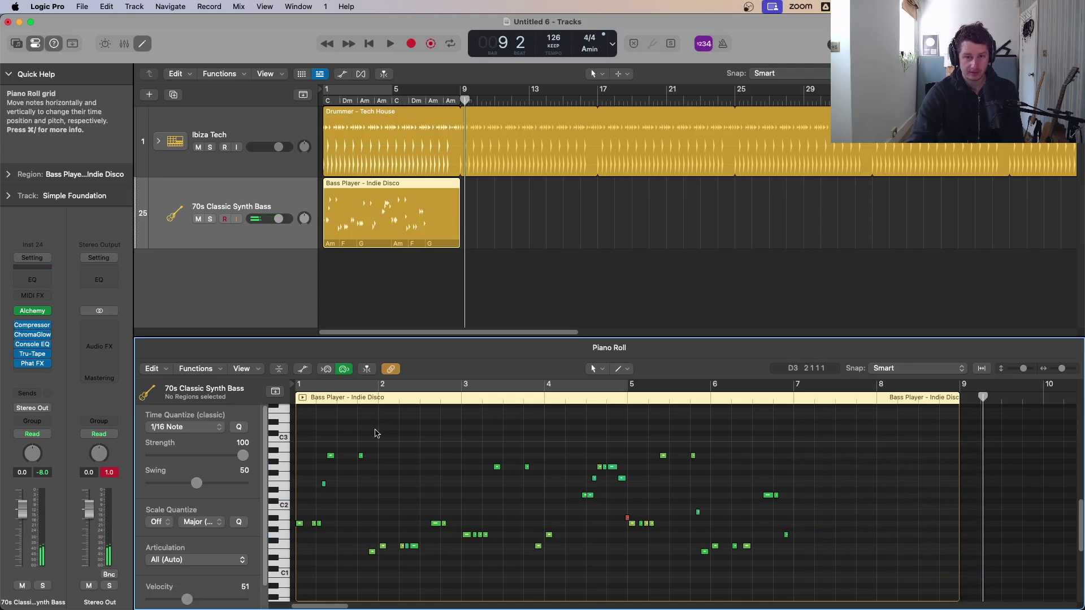
# - Copy the bass notes of bars 3 and 4 into bars 7 and 8, and play the region from the start
pyautogui.moveTo(464, 430); pyautogui.dragTo(625, 574)
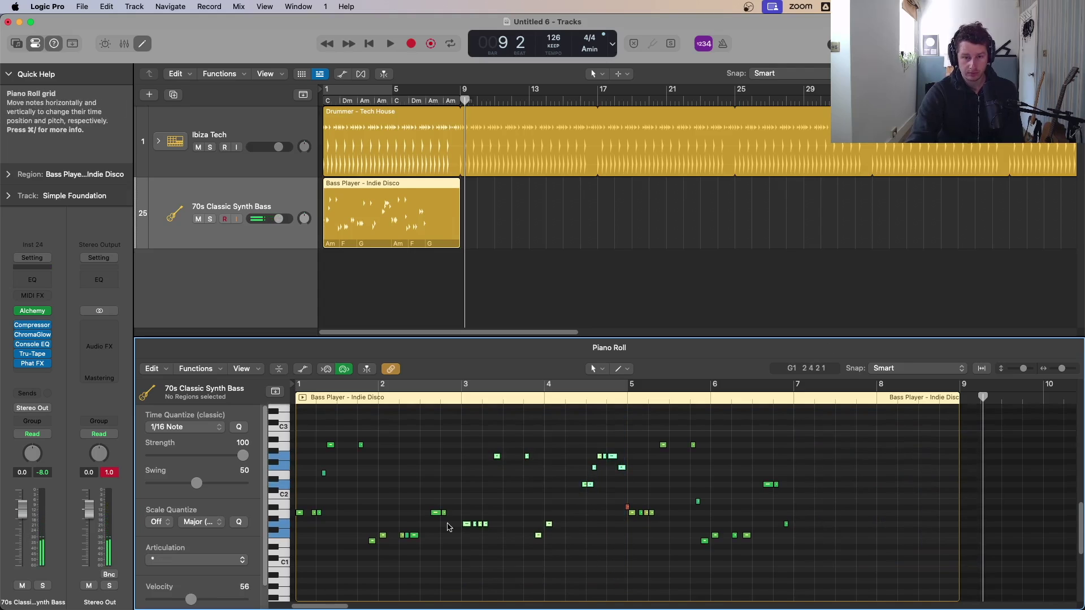
pyautogui.moveTo(482, 524); pyautogui.dragTo(799, 537)
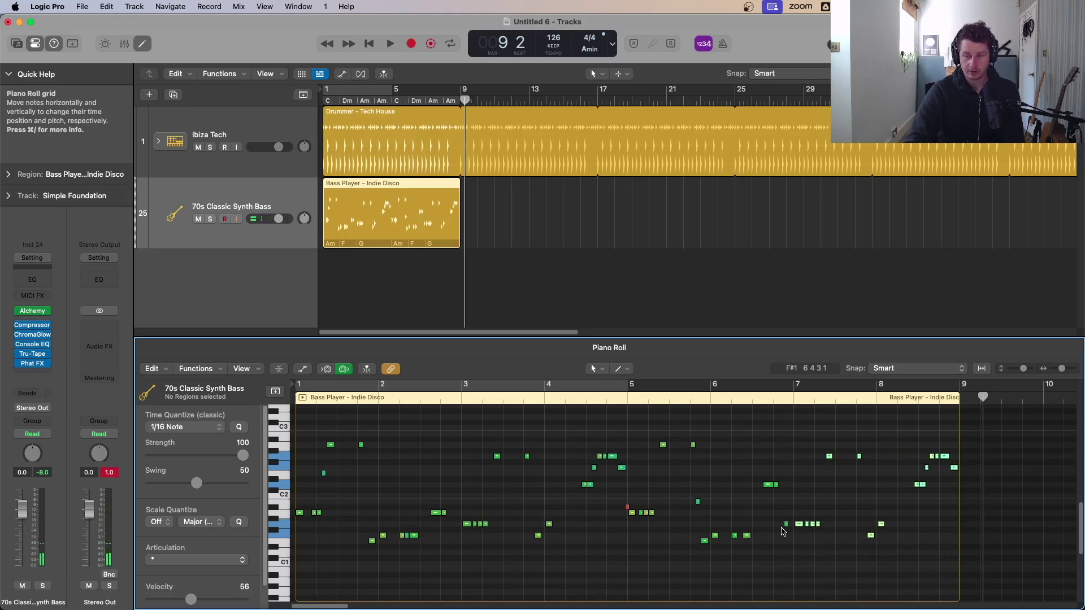
pyautogui.press('Return')
pyautogui.press('space')
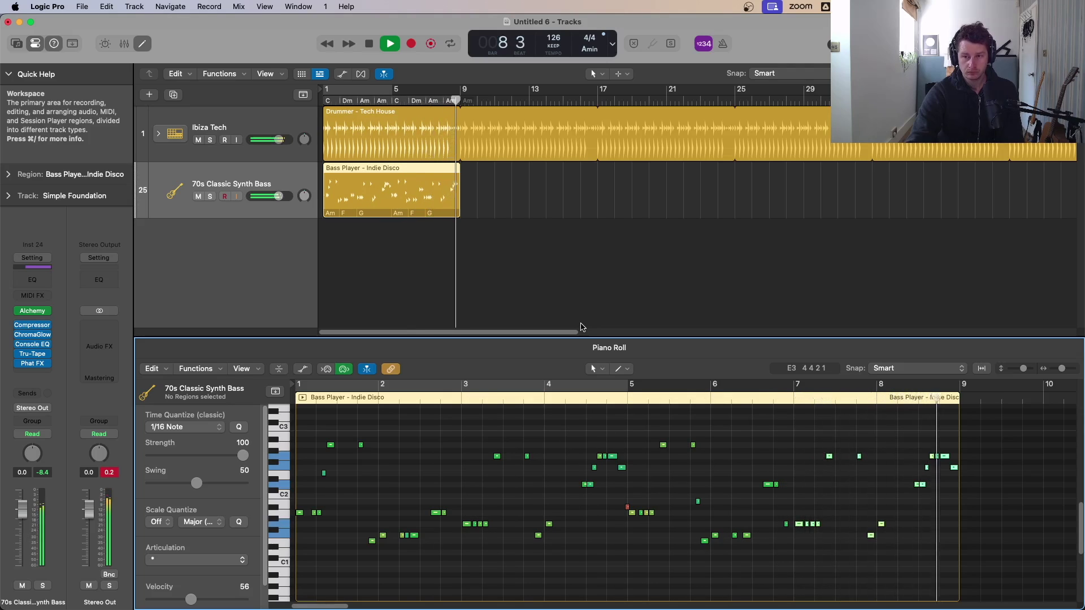
pyautogui.press('space')
# - Deselect the bass region, close the editor area, and open the synth bass's Alchemy window
pyautogui.click(426, 247)
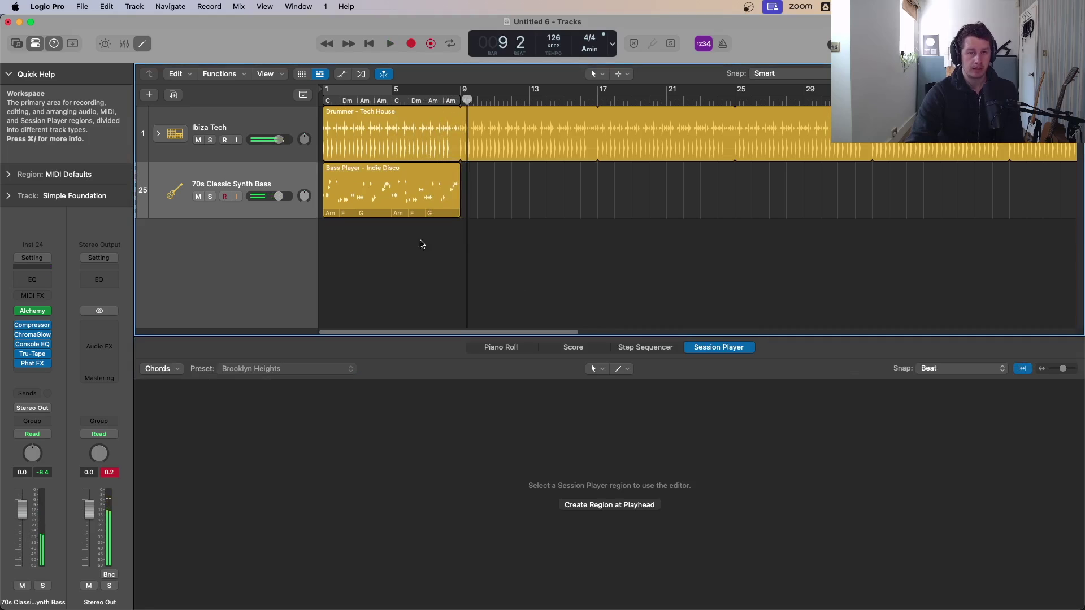
pyautogui.press('p')
pyautogui.press('p')
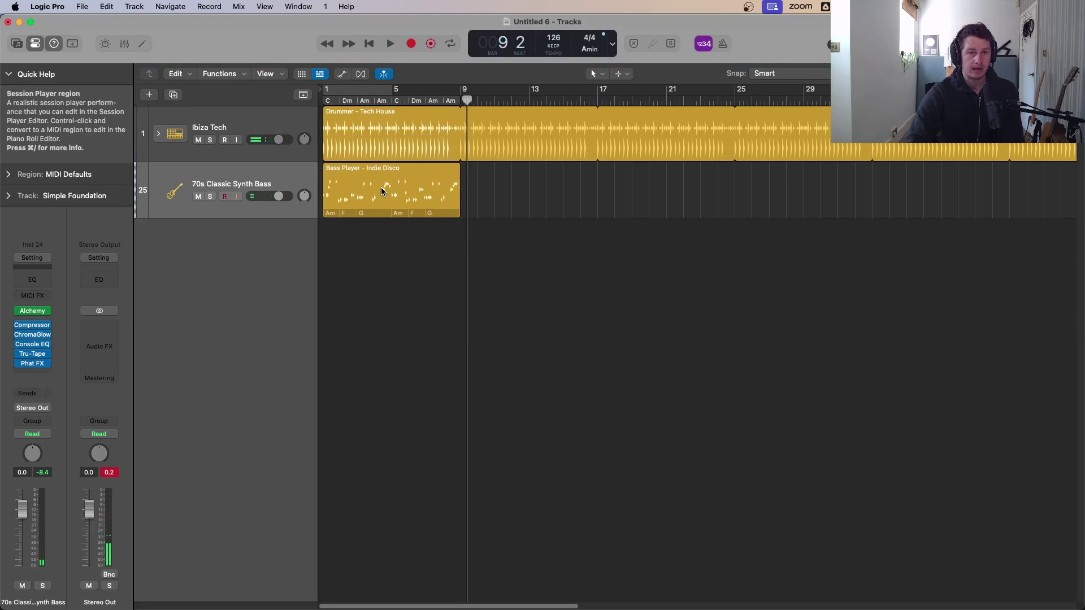
pyautogui.click(32, 310)
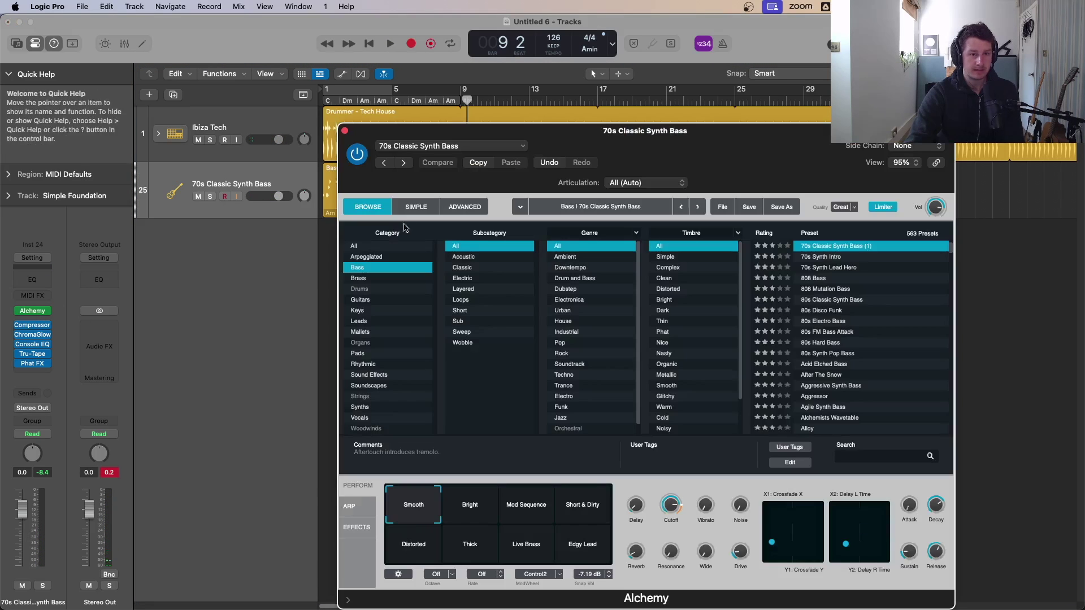
# - Bypass the Tru-Tape Delay effect on the synth bass while the track plays from the start
pyautogui.click(19, 367)
pyautogui.press('Return')
pyautogui.press('space')
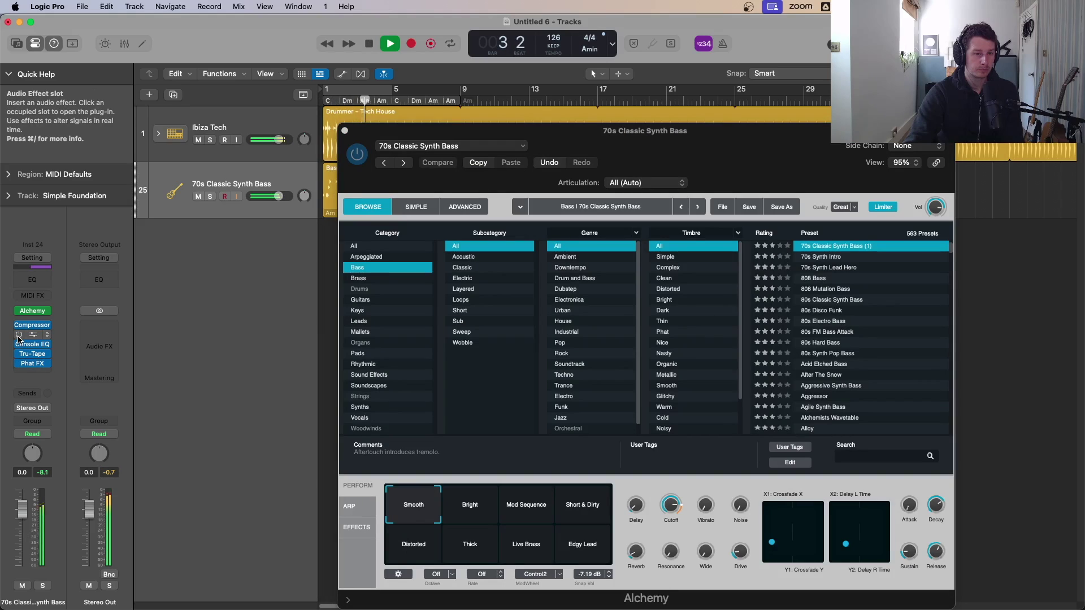
pyautogui.click(21, 356)
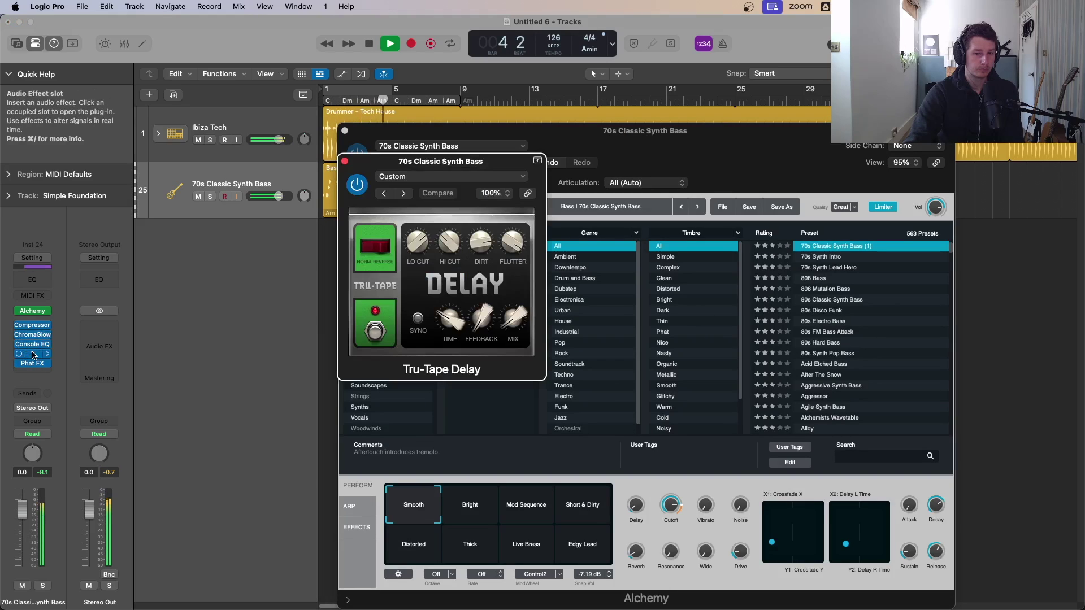
pyautogui.click(345, 162)
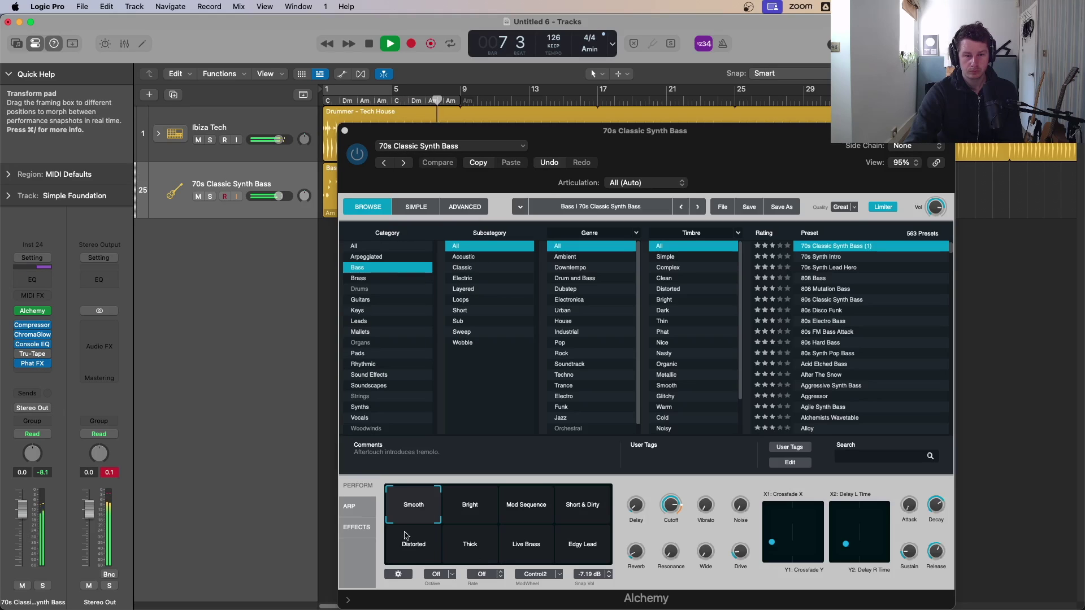
# - In Alchemy's advanced view, set source A's Tune to -12 and raise source B's Tune during playback, and close the window
pyautogui.click(416, 207)
pyautogui.click(464, 206)
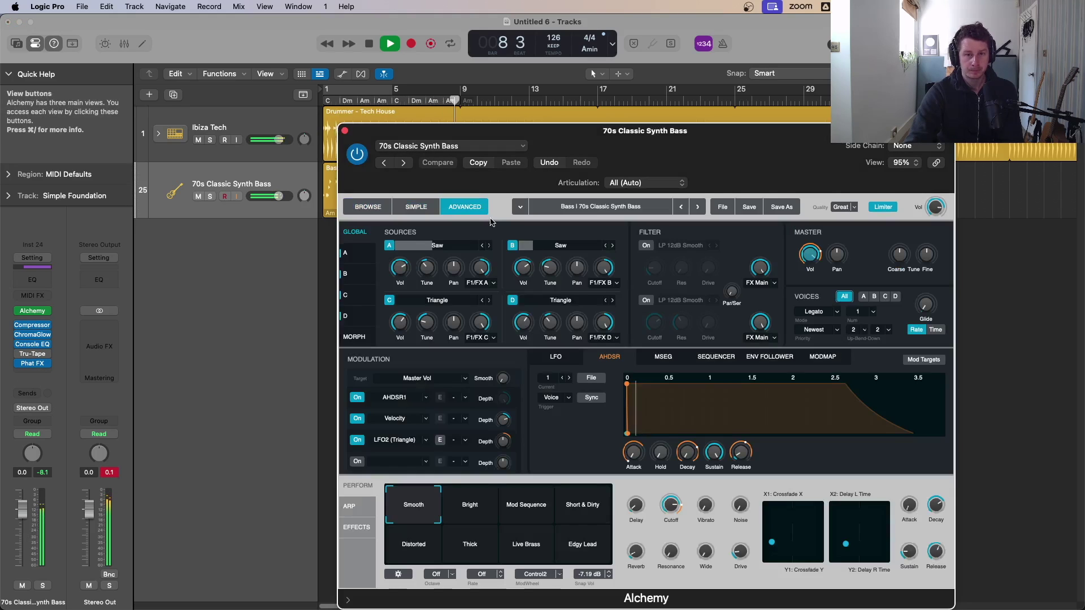
pyautogui.click(429, 273)
pyautogui.press('space')
pyautogui.press('Return')
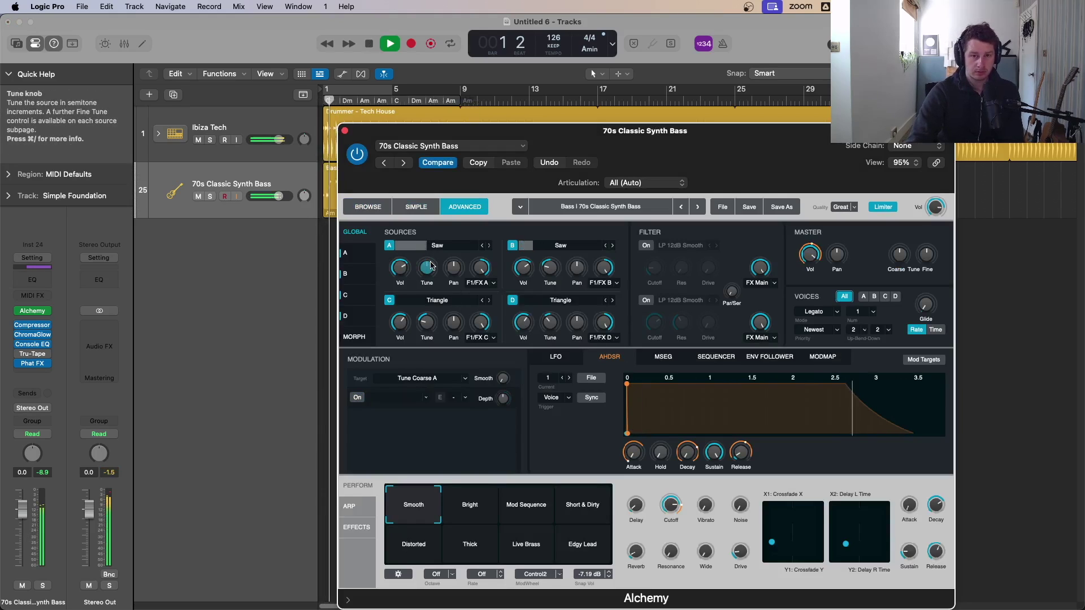
pyautogui.moveTo(430, 265); pyautogui.dragTo(430, 275)
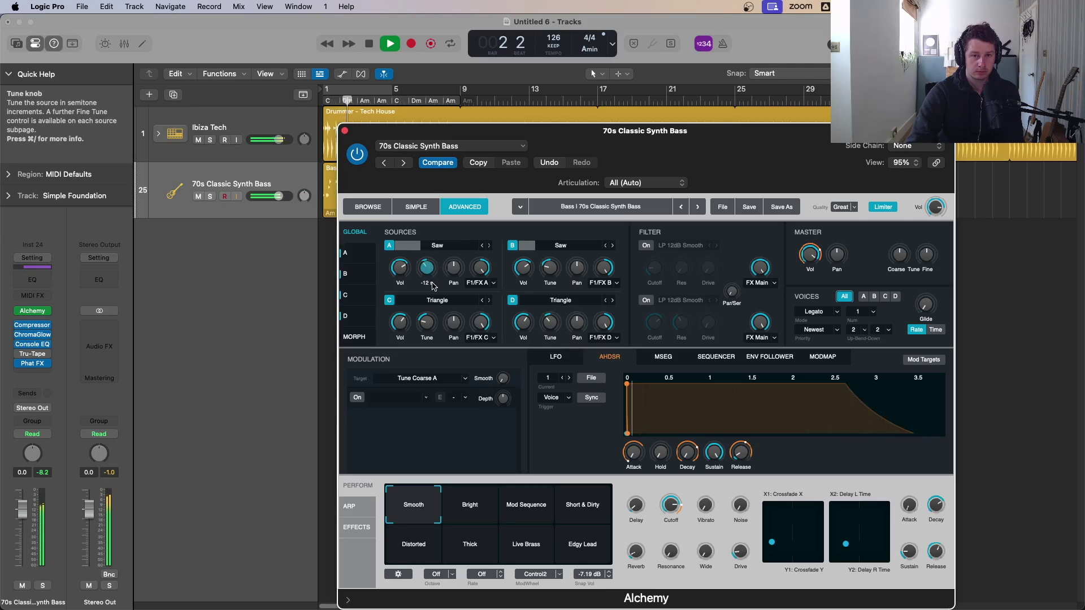
pyautogui.moveTo(545, 282); pyautogui.dragTo(550, 270)
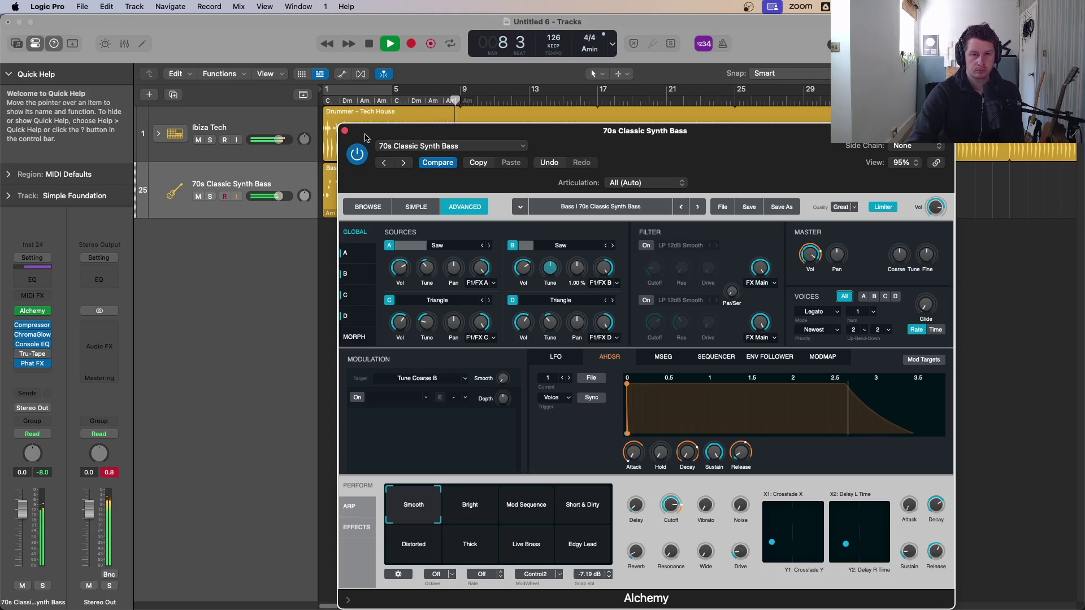
pyautogui.press('space')
pyautogui.click(344, 131)
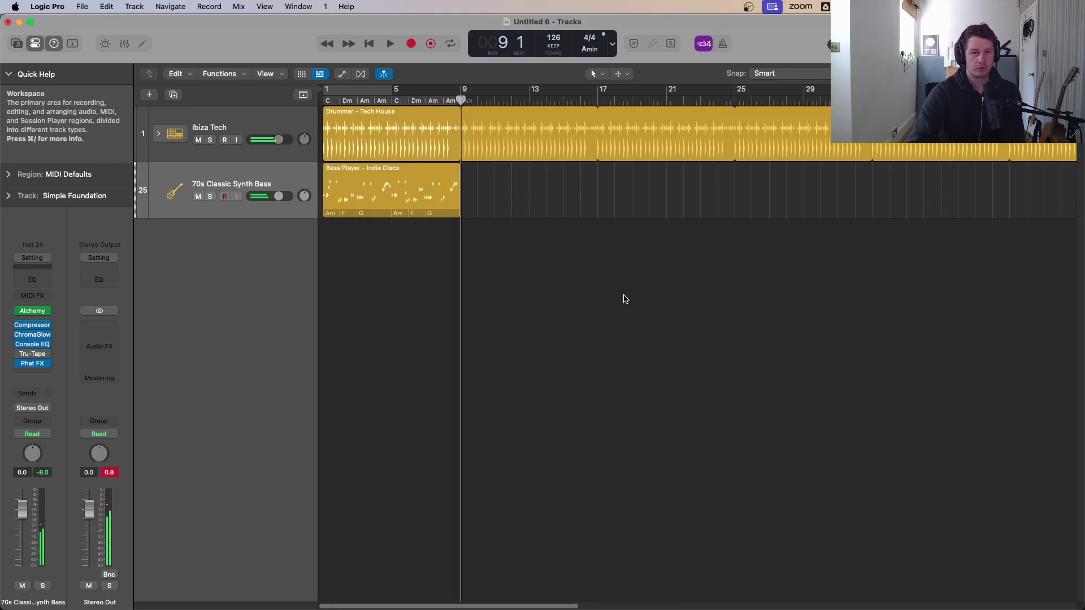
# - Loop the bass player region along the arrangement and return the playhead to the start
pyautogui.click(403, 195)
pyautogui.press('l')
pyautogui.scroll(-2, 395, 302)
pyautogui.hscroll(-2, 477, 266)
pyautogui.press('Return')
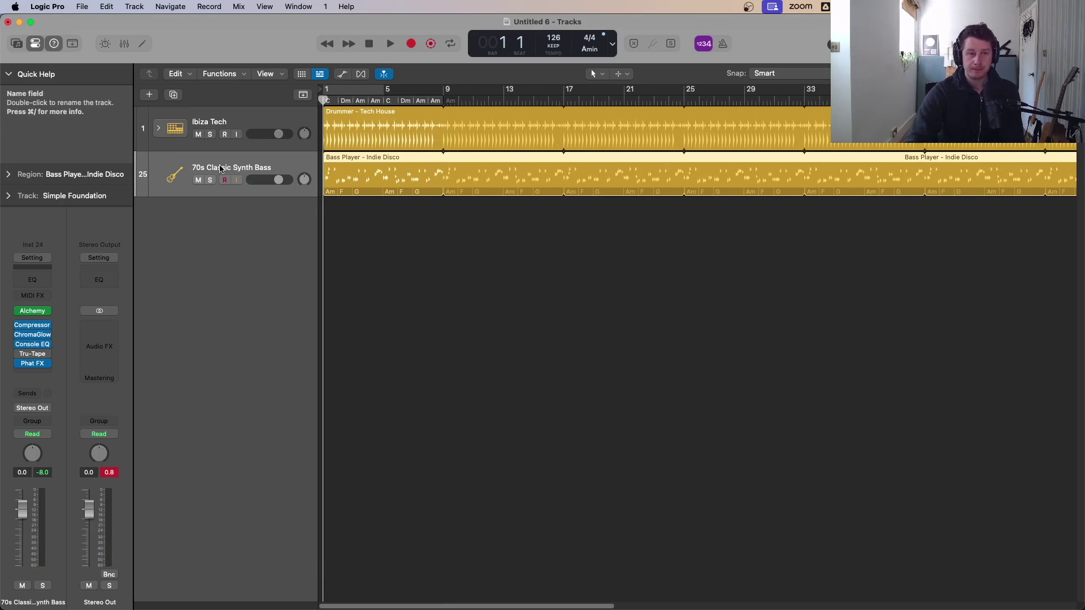
# - Create a Keyboard Player session track and set its playing style to Arpeggiated
pyautogui.click(151, 97)
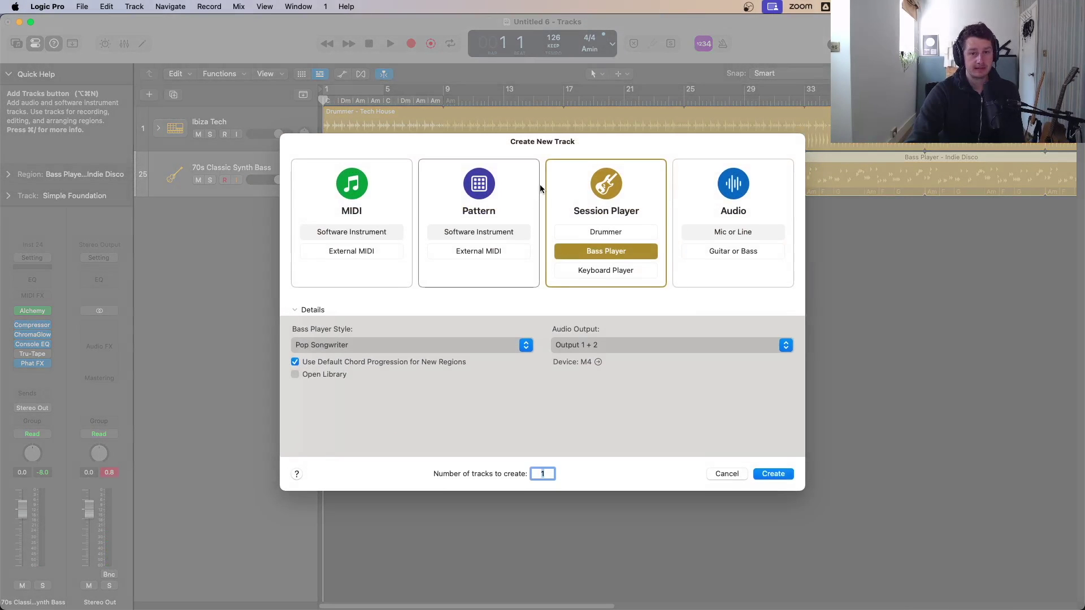
pyautogui.click(605, 270)
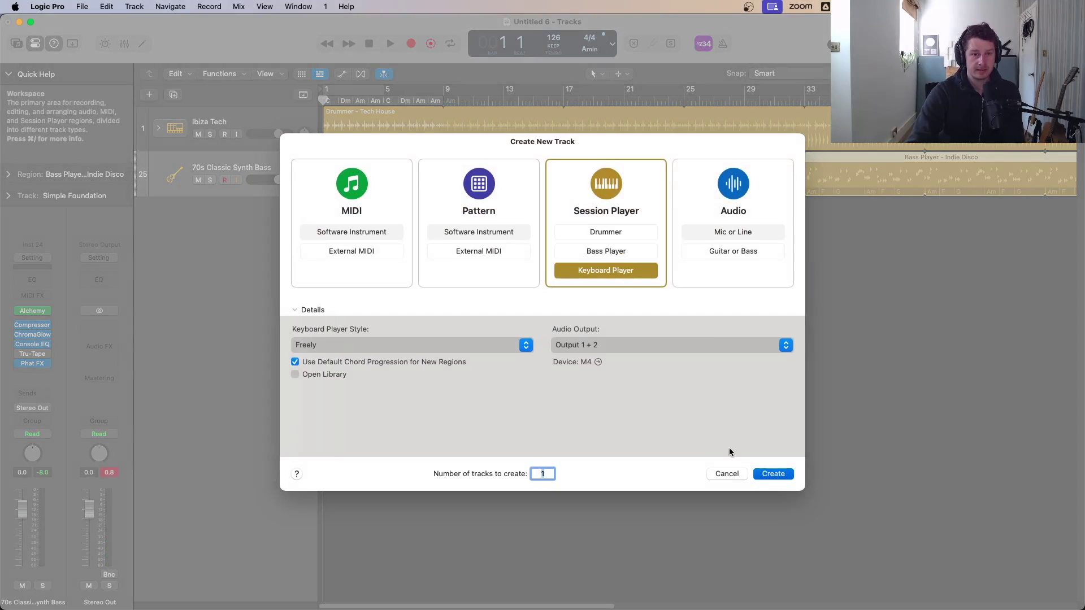
pyautogui.click(772, 474)
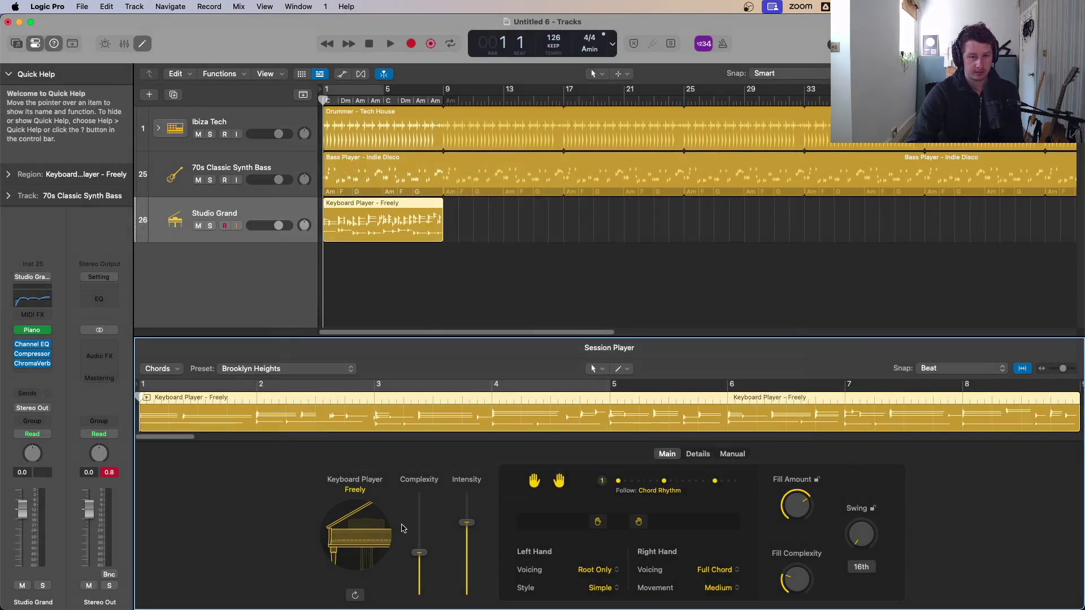
pyautogui.click(356, 494)
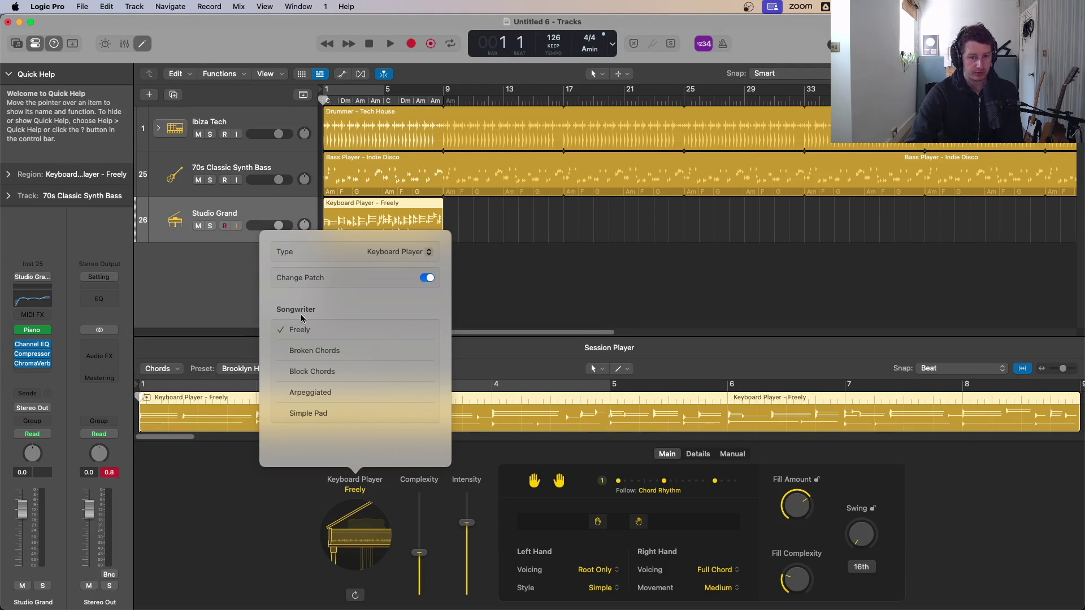
pyautogui.click(310, 396)
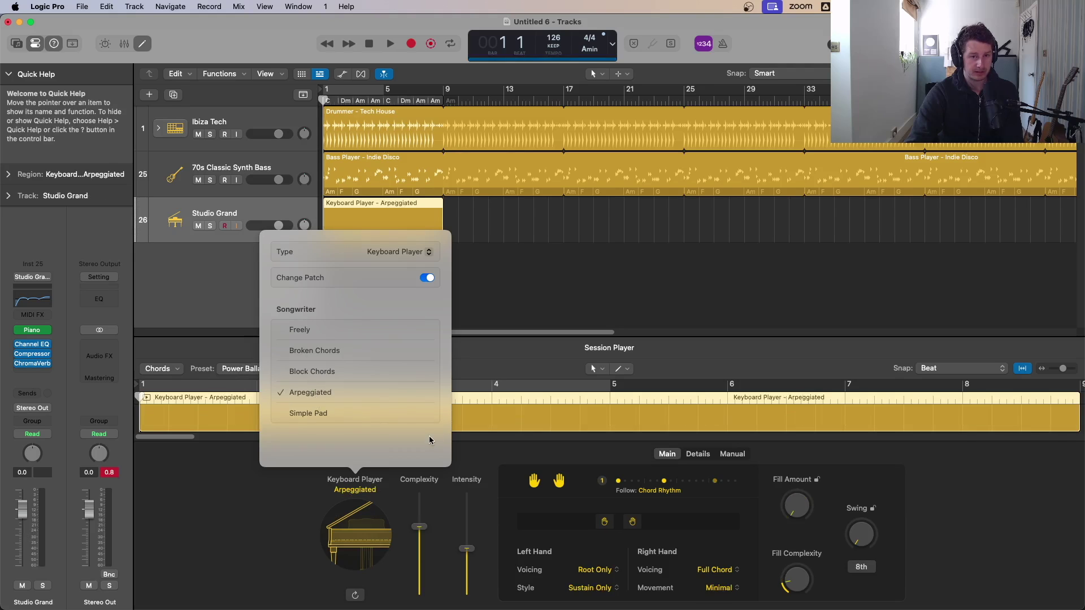
pyautogui.click(277, 541)
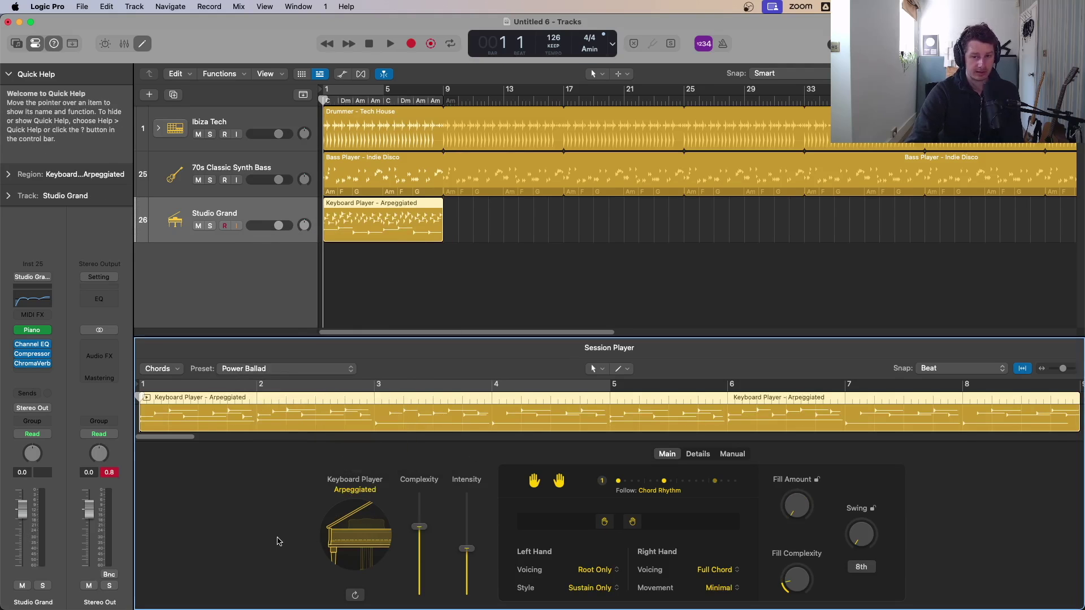
# - Solo the Studio Grand keyboard track and listen to its arpeggiated part
pyautogui.click(219, 249)
pyautogui.press('s')
pyautogui.press('space')
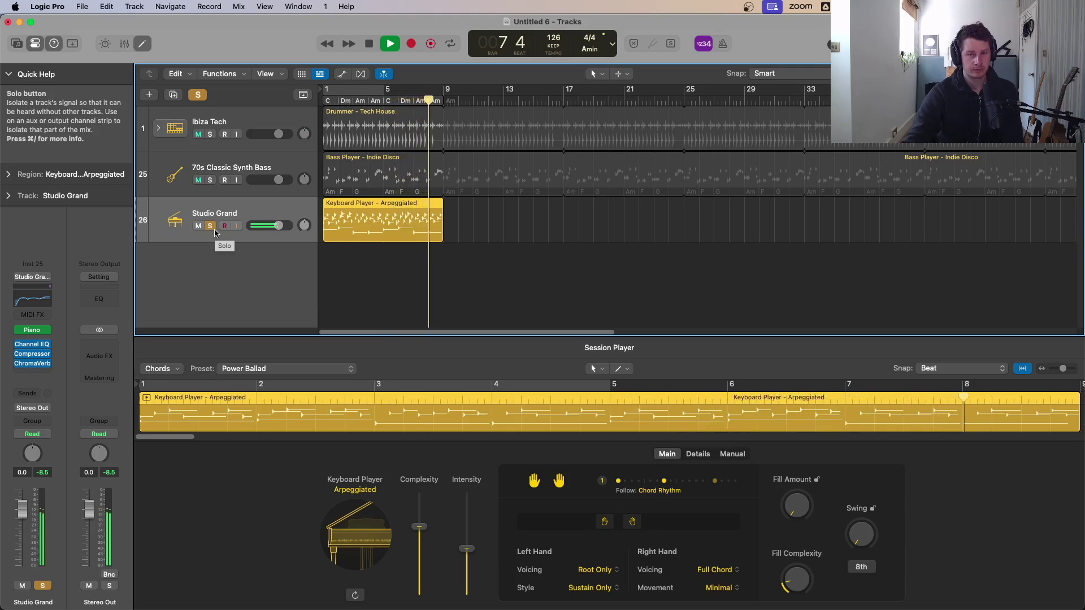
# - Stop playback, return to the start and replace the Studio Grand track's instrument with Retro Synth
pyautogui.press('space')
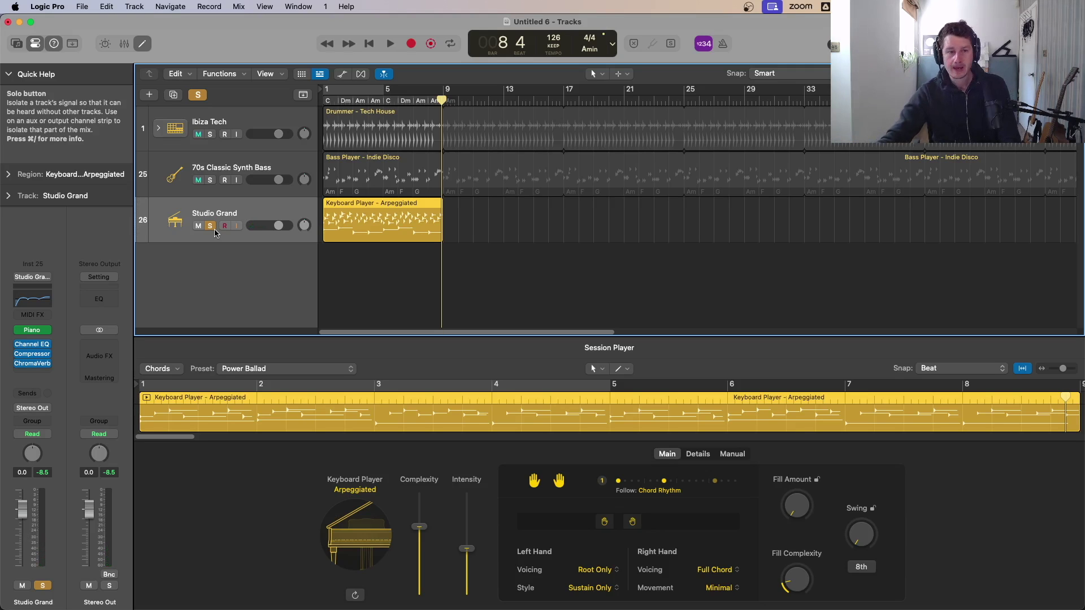
pyautogui.press('Return')
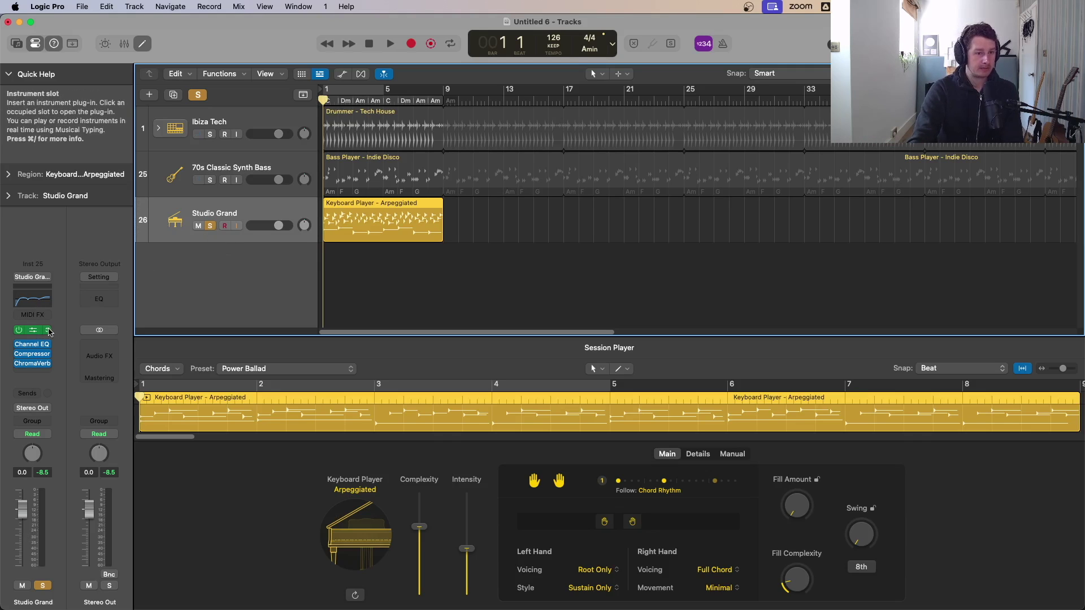
pyautogui.press('y')
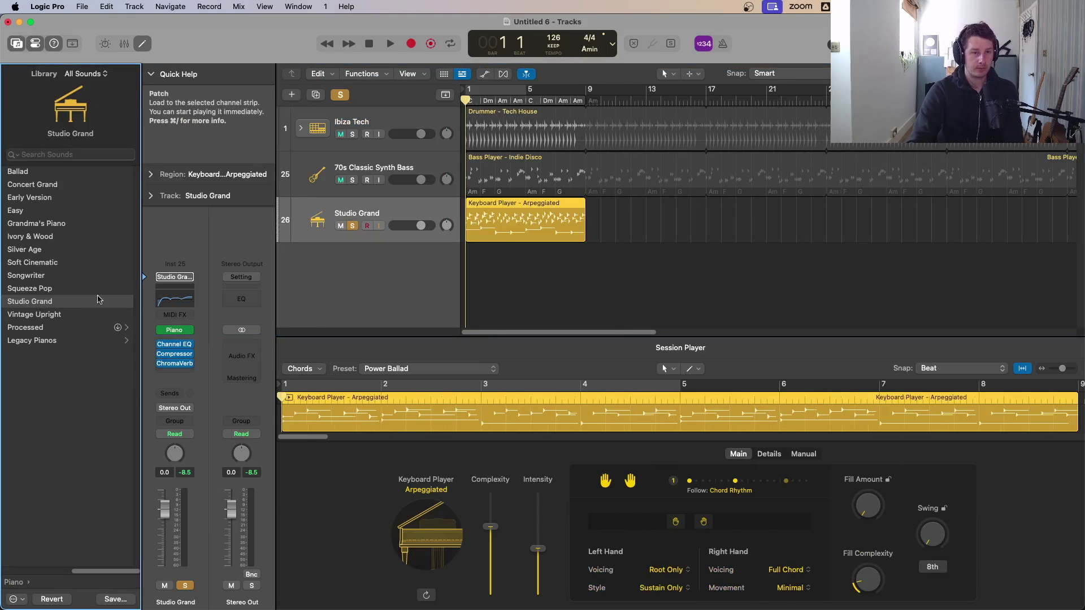
pyautogui.click(48, 572)
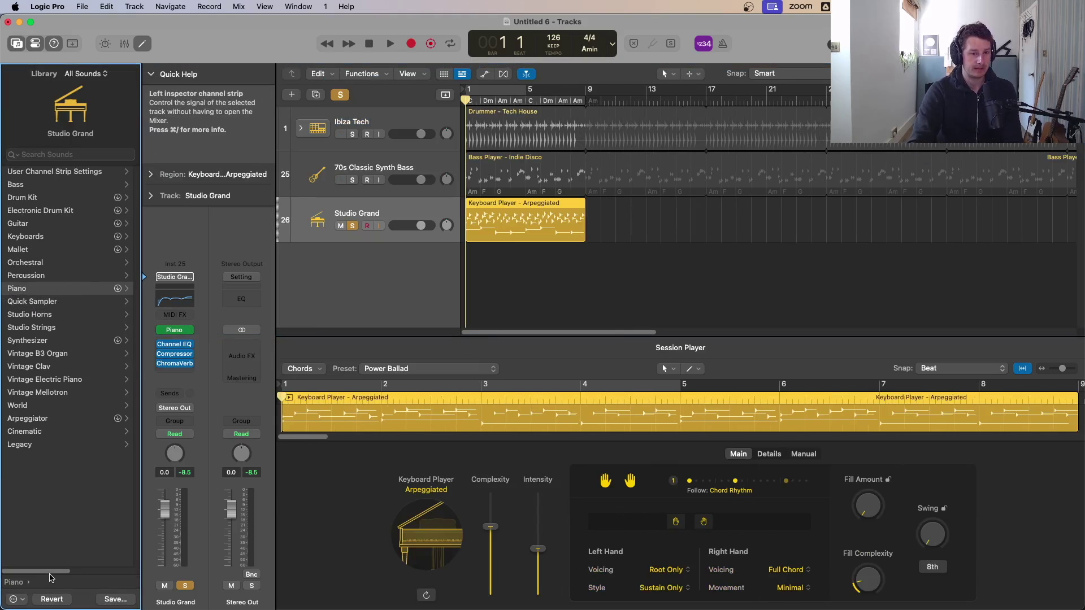
pyautogui.click(179, 330)
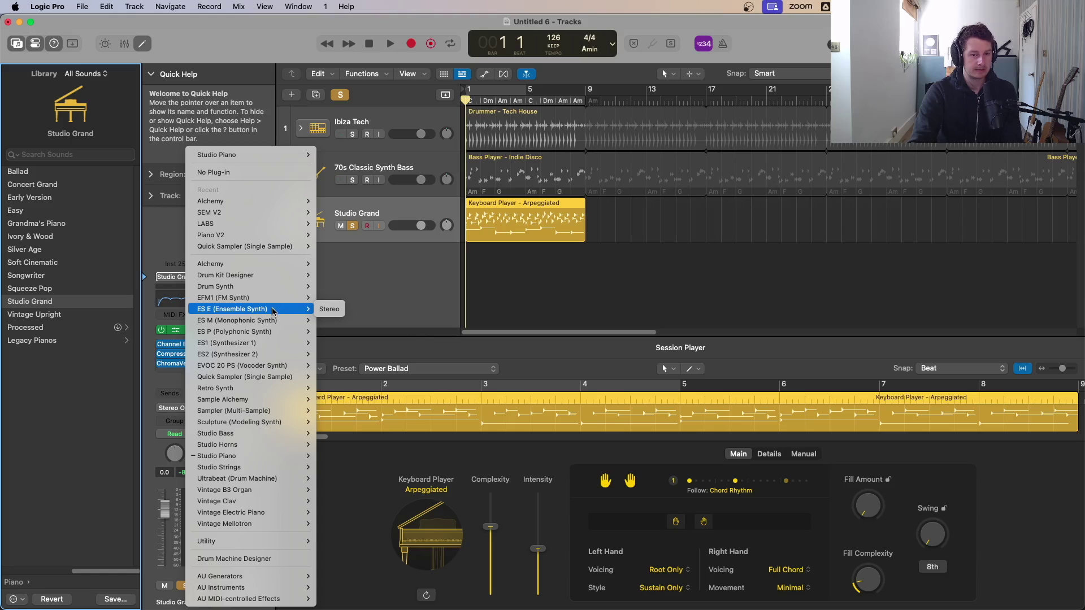
pyautogui.moveTo(291, 390)
pyautogui.click(325, 390)
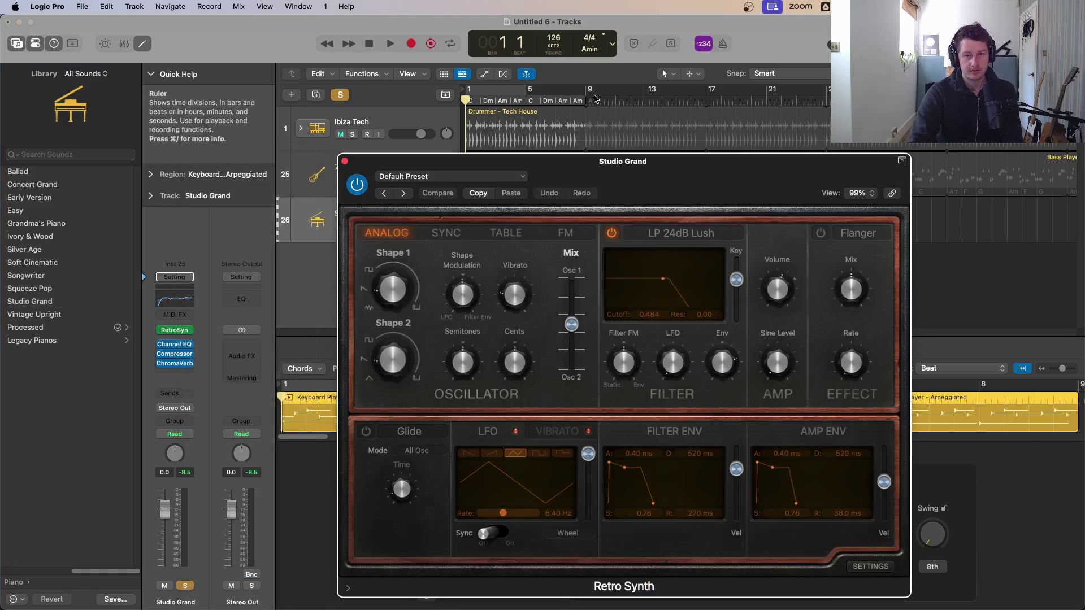
# - During playback, set Retro Synth's amp envelope to 1200 ms decay and 0.19 sustain, and close the plug-in window
pyautogui.press('space')
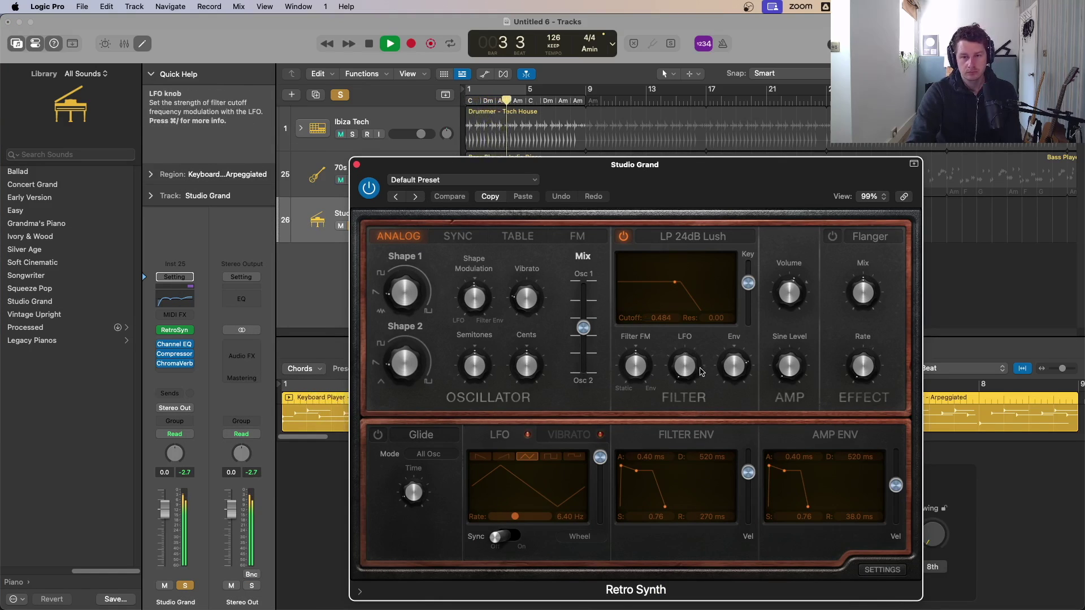
pyautogui.moveTo(783, 473); pyautogui.dragTo(787, 504)
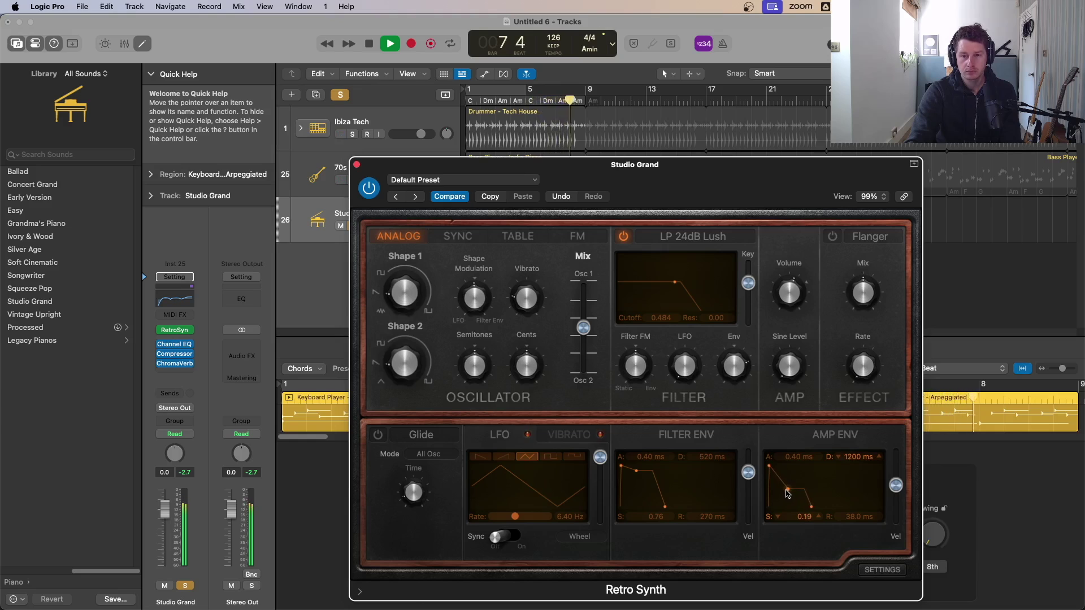
pyautogui.click(356, 164)
pyautogui.press('space')
pyautogui.click(537, 265)
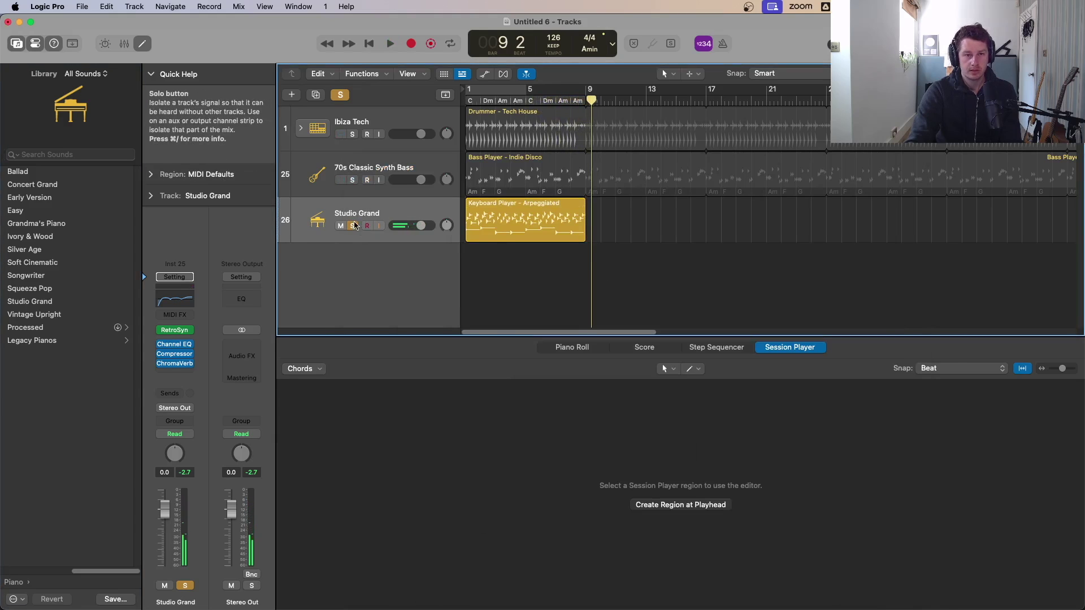
# - Unsolo the Studio Grand track, play all tracks briefly from the start and return the playhead to bar 1
pyautogui.click(355, 226)
pyautogui.press('Return')
pyautogui.press('space')
pyautogui.press('space')
pyautogui.press('Return')
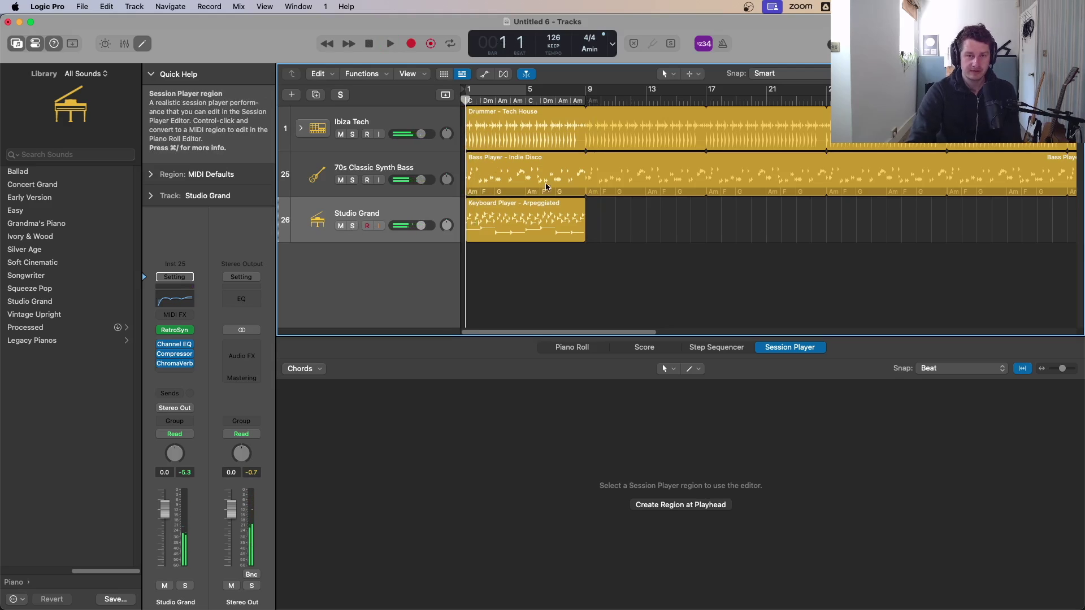
# - Move the bass player region to bar 17 and copy the arpeggiated keyboard region to bar 9 during playback
pyautogui.moveTo(484, 158); pyautogui.dragTo(604, 168)
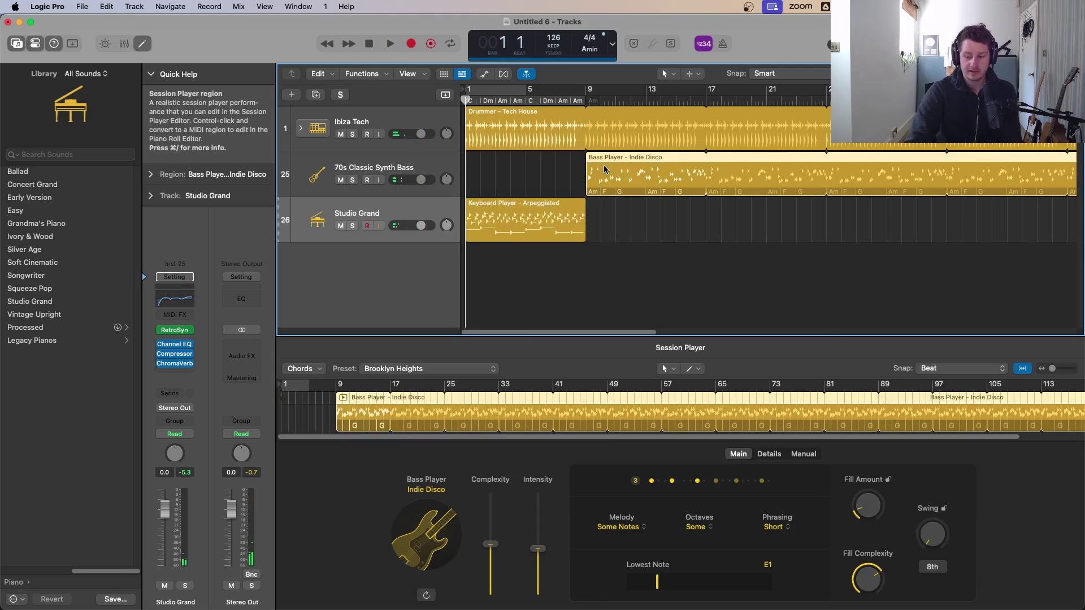
pyautogui.press('space')
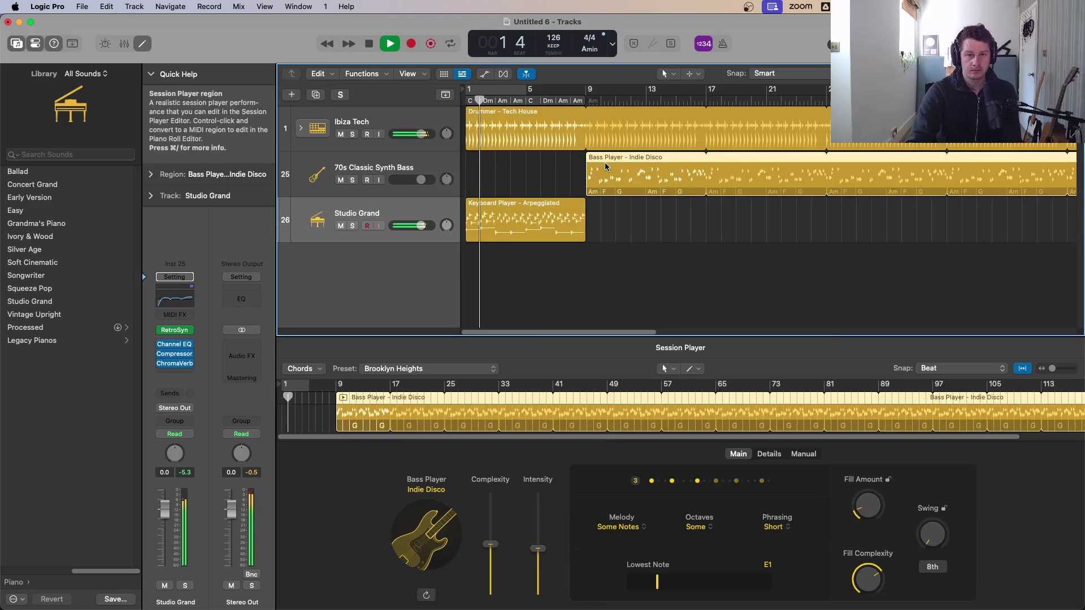
pyautogui.moveTo(605, 166); pyautogui.dragTo(725, 161)
pyautogui.moveTo(539, 236); pyautogui.dragTo(660, 238)
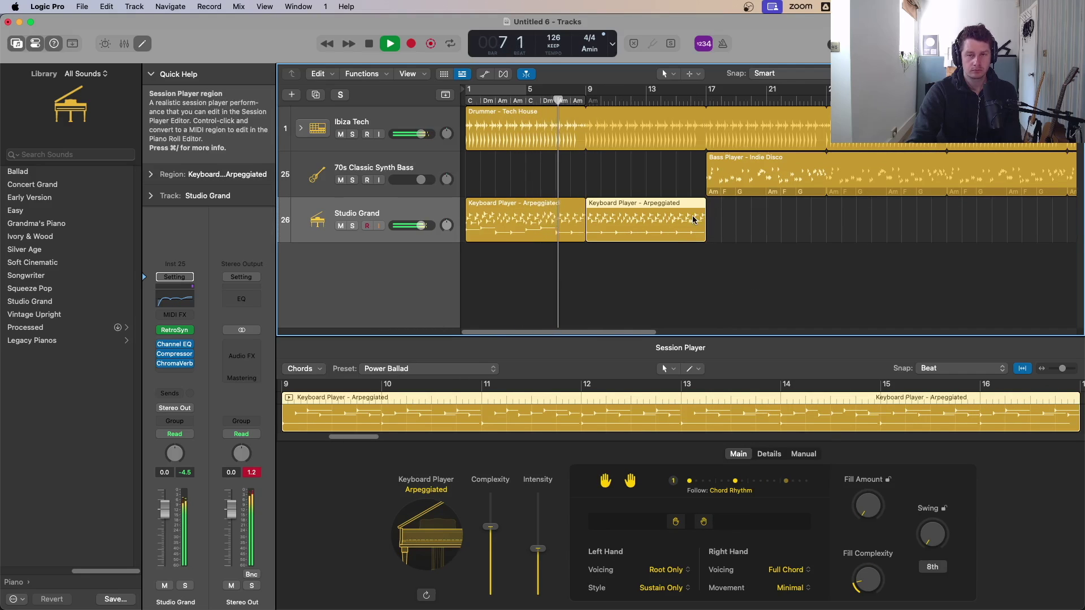
# - Switch the transport's LCD display to the Custom view
pyautogui.click(615, 49)
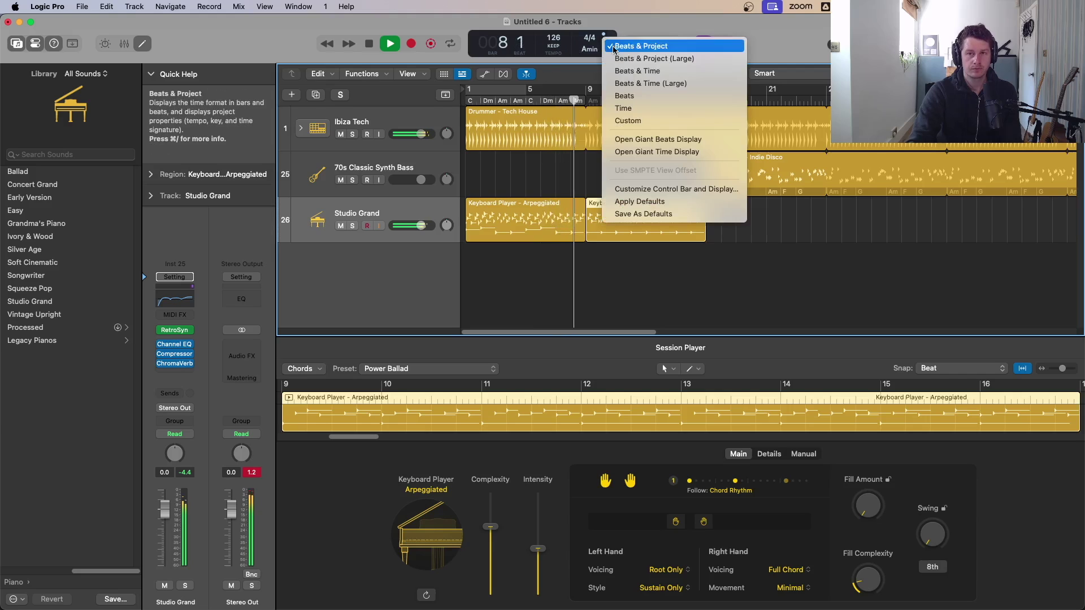
pyautogui.click(627, 120)
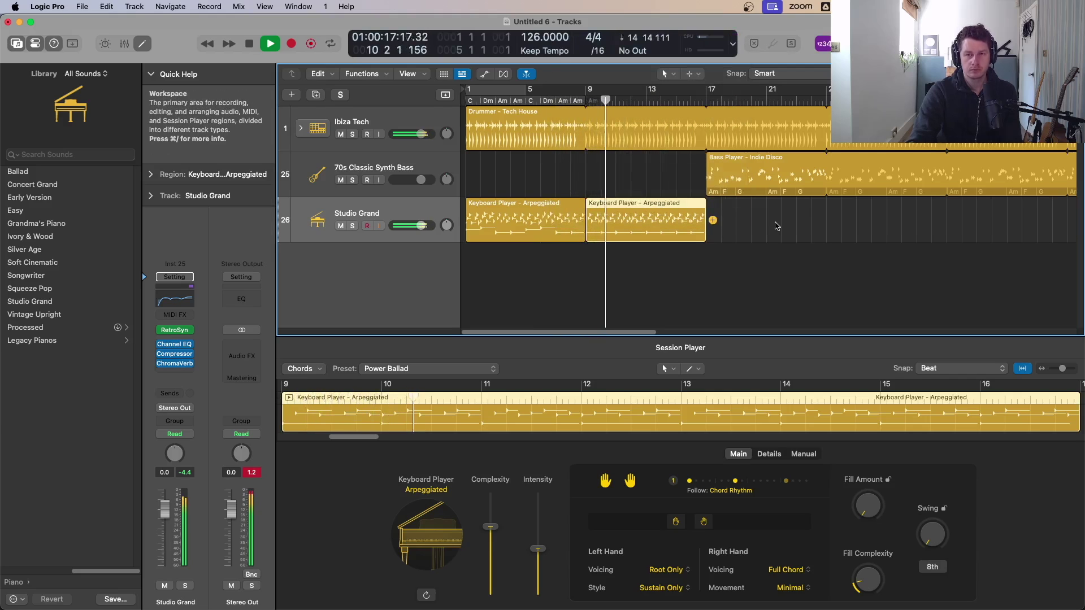
# - Try to split the Tech House drummer region at bar 17 and replace its second part with a new region
pyautogui.keyDown('super'); pyautogui.doubleClick(706, 116); pyautogui.keyUp('super')
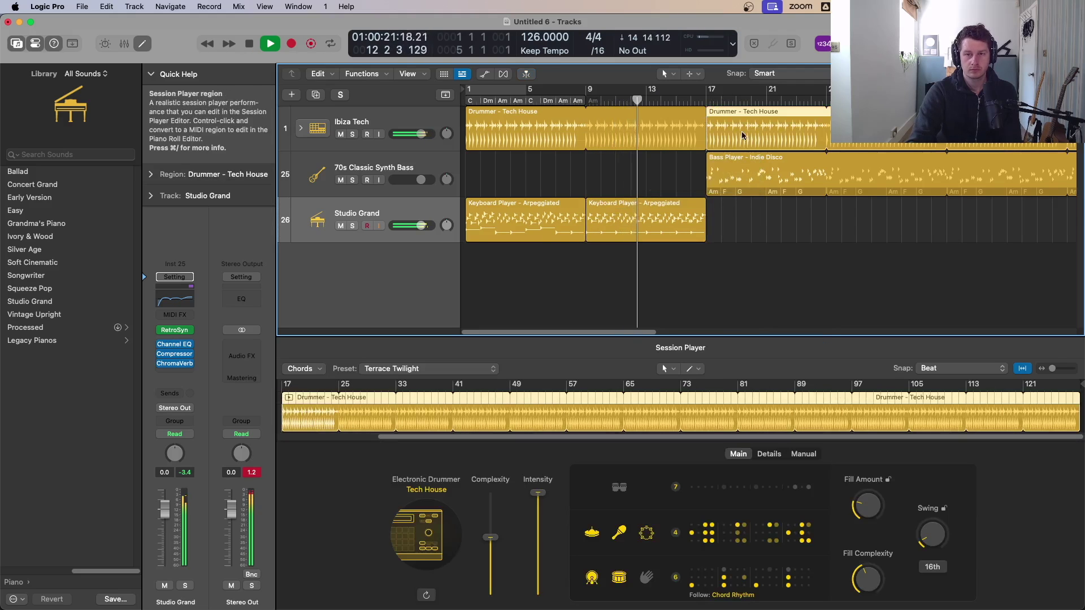
pyautogui.press('Delete')
pyautogui.click(714, 130)
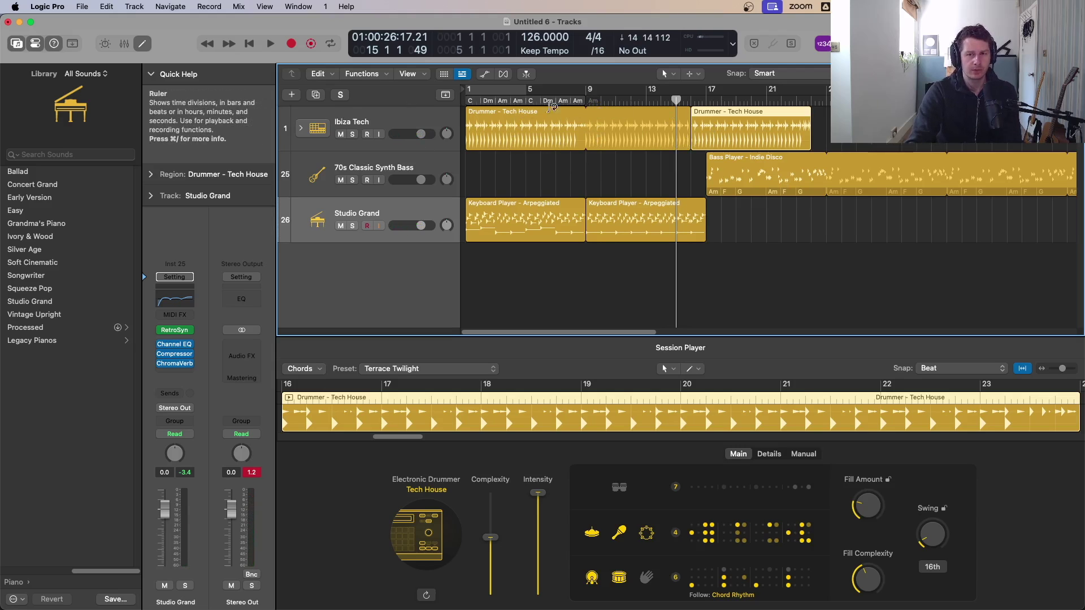
# - Show the global tracks and copy the chord progression of bars 1 to 8 to bars 9 and 17
pyautogui.press('g')
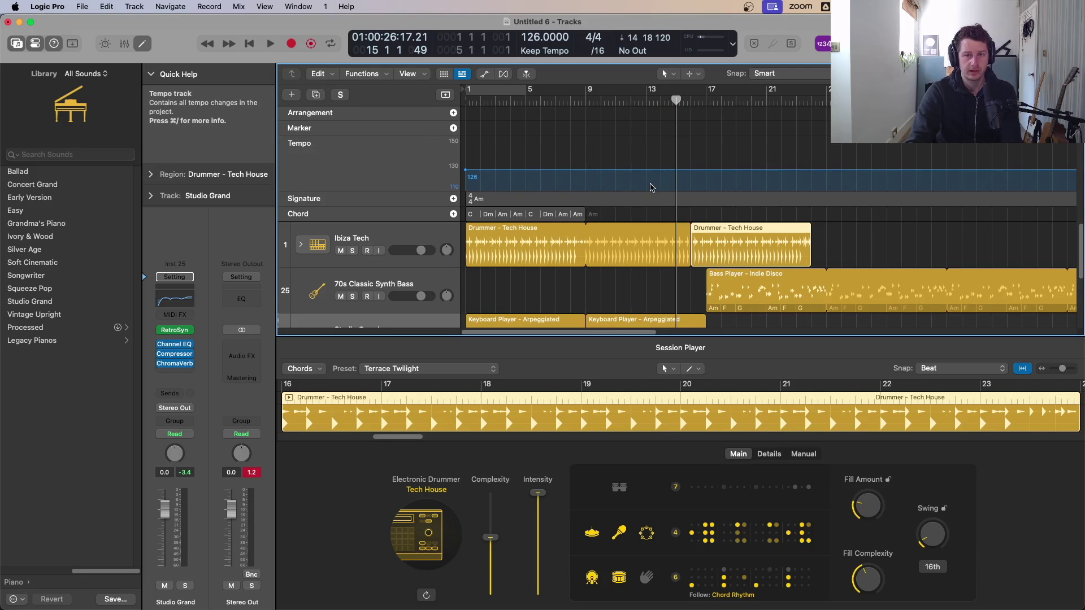
pyautogui.click(516, 215)
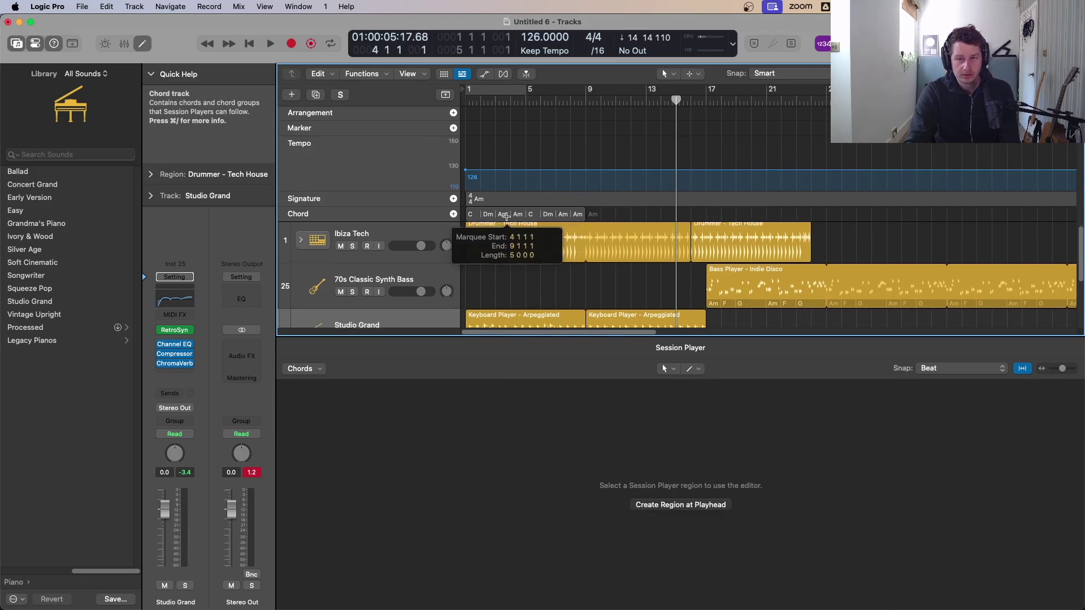
pyautogui.scroll(-2, 516, 215)
pyautogui.scroll(2, 688, 280)
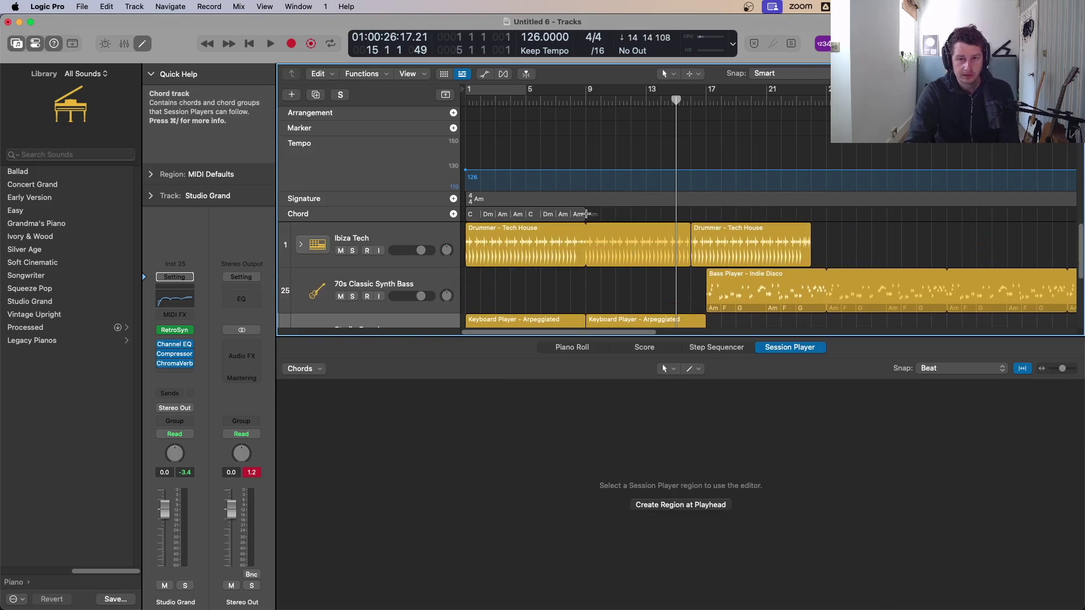
pyautogui.moveTo(505, 219); pyautogui.dragTo(594, 219)
pyautogui.moveTo(593, 219); pyautogui.dragTo(715, 219)
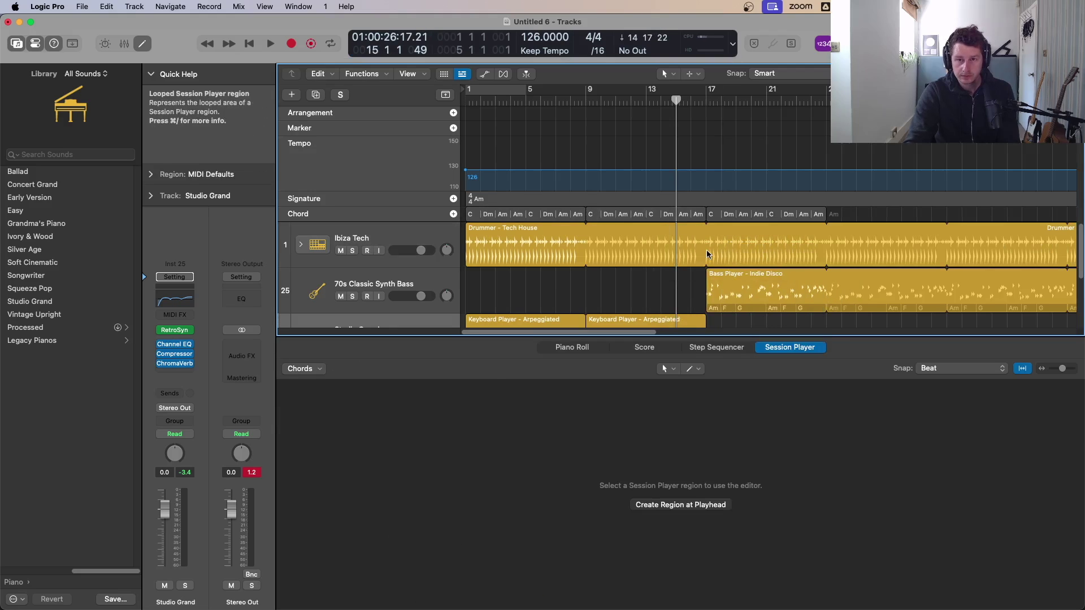
# - Return the playhead to the start and hide the region editor and the global tracks
pyautogui.scroll(-2, 721, 243)
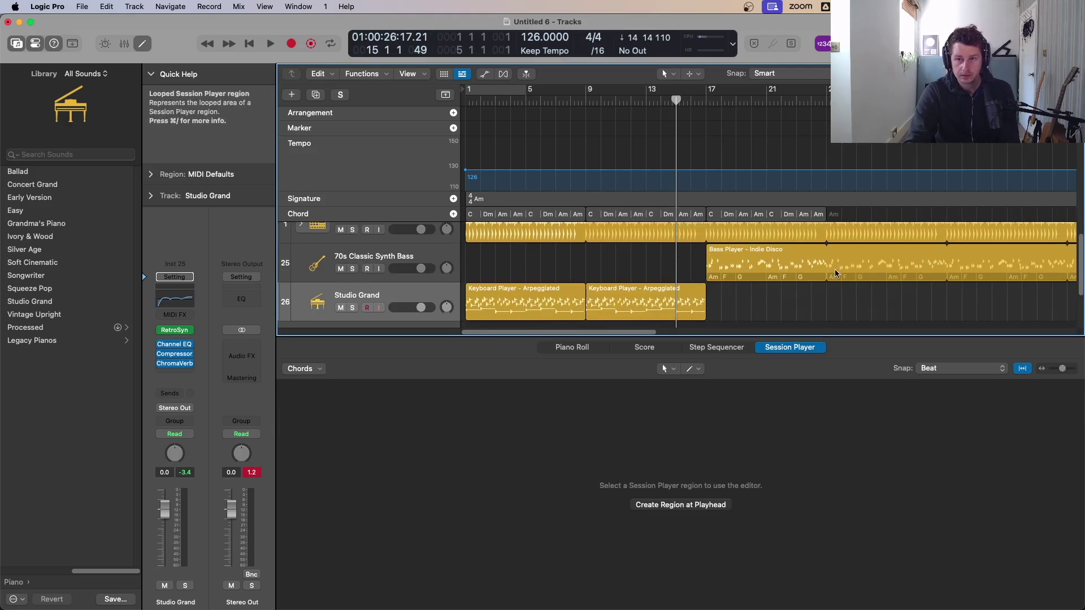
pyautogui.press('Return')
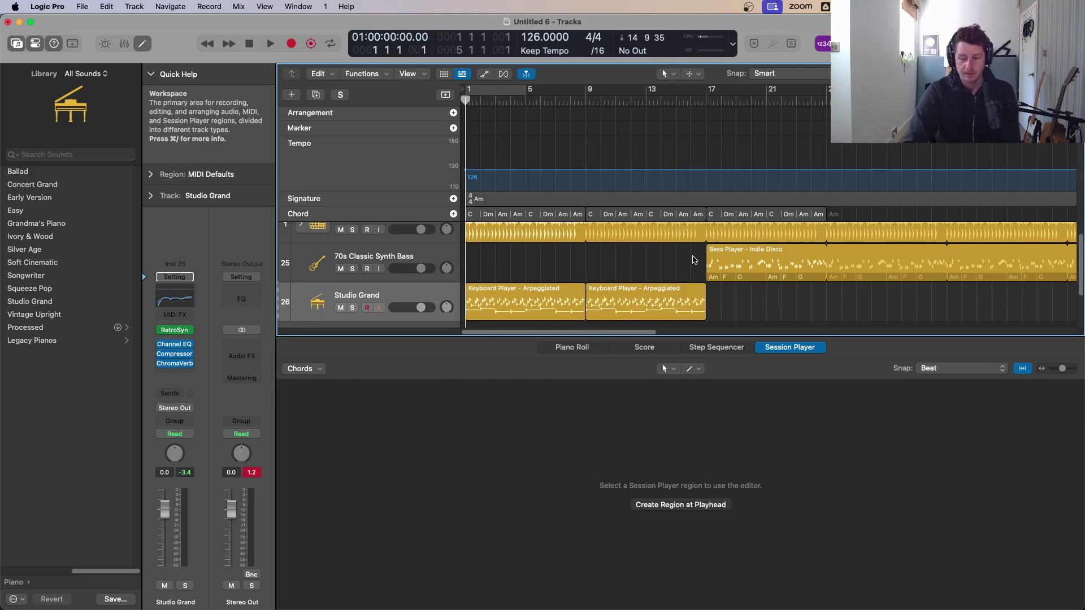
pyautogui.press('p')
pyautogui.press('p')
pyautogui.press('super+Up')
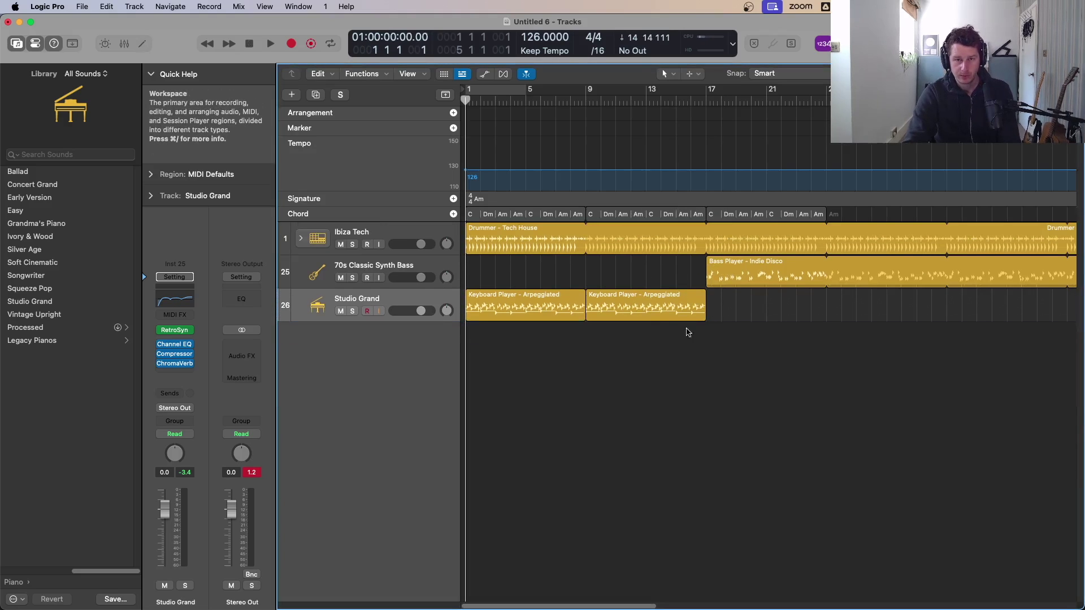
pyautogui.press('g')
# - Set a cycle range from bar 9 to bar 17, play from there and turn cycling off
pyautogui.moveTo(589, 93); pyautogui.dragTo(694, 94)
pyautogui.press('space')
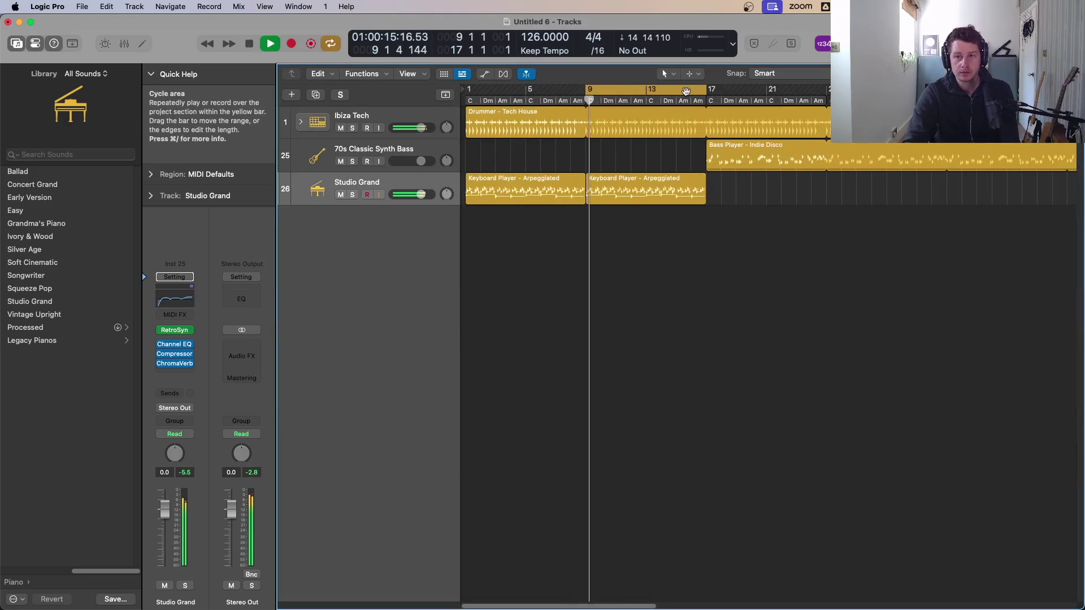
pyautogui.press('c')
# - Open the bass player region in the Session Player editor and make it follow the global chord track
pyautogui.moveTo(734, 194)
pyautogui.click(733, 160)
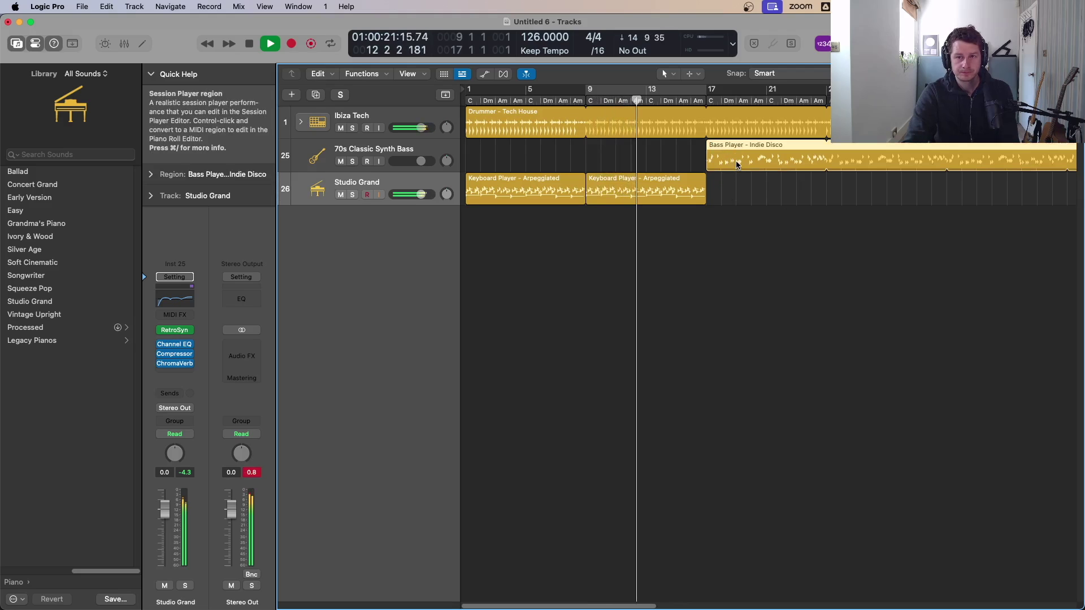
pyautogui.doubleClick(737, 149)
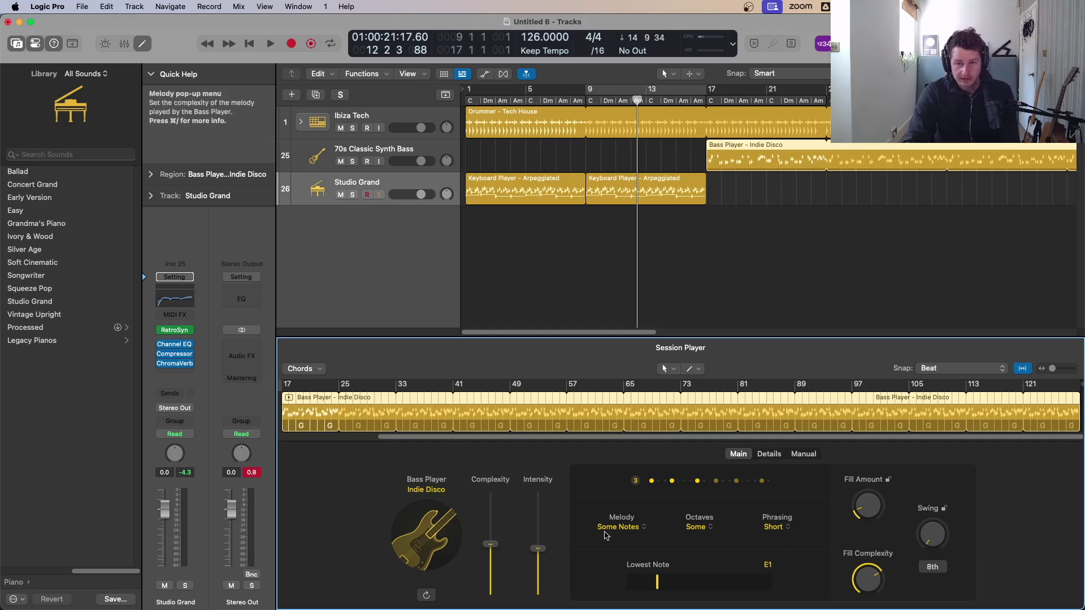
pyautogui.click(779, 455)
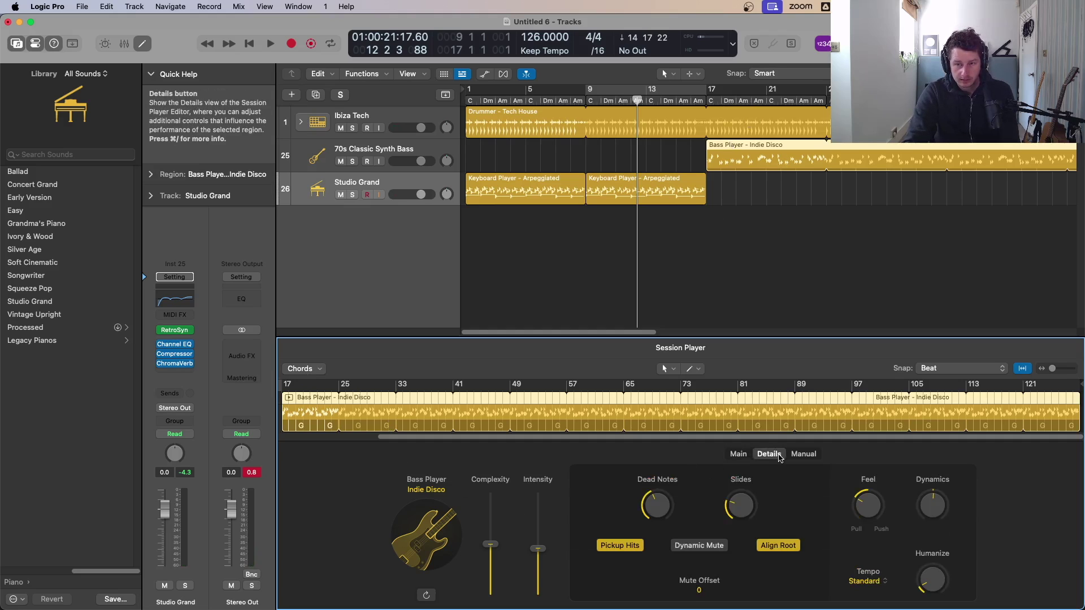
pyautogui.click(739, 455)
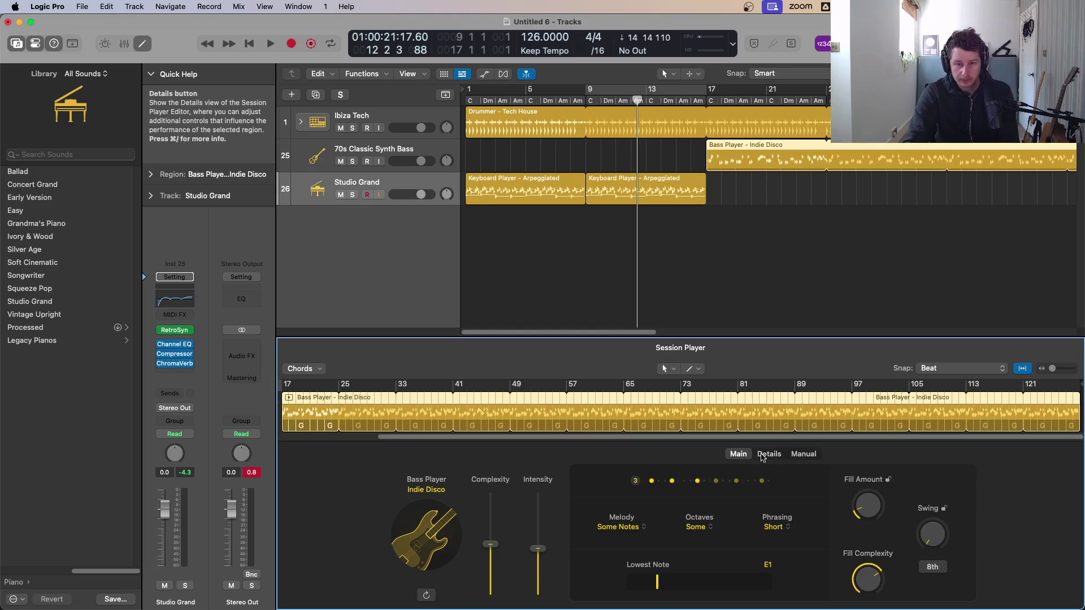
pyautogui.click(767, 455)
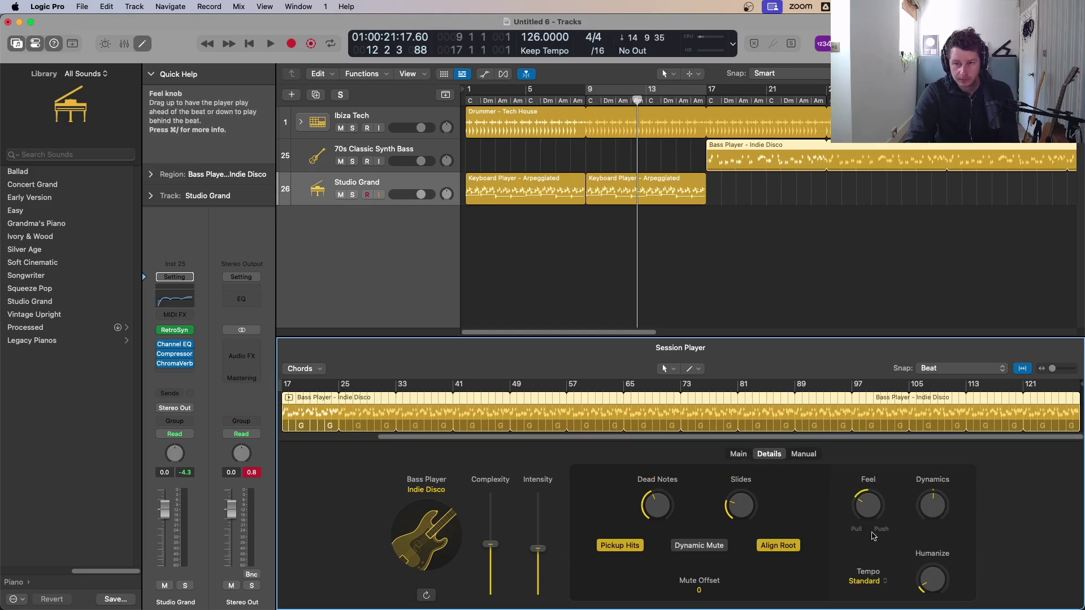
pyautogui.click(318, 372)
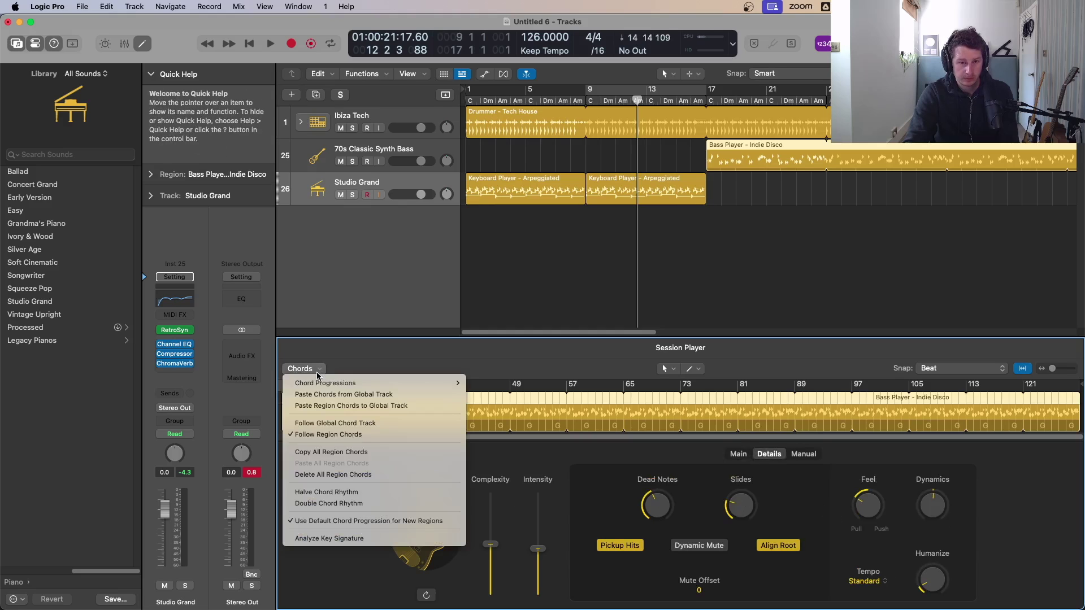
pyautogui.click(346, 428)
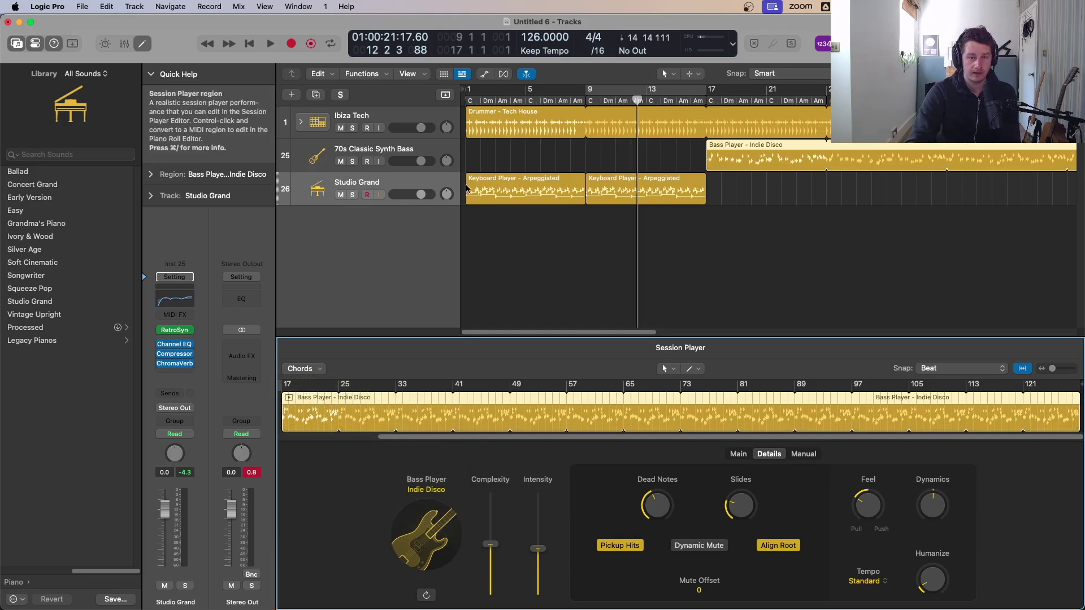
# - Copy the second arpeggiated keyboard region to bar 17, turn cycling off and start playback
pyautogui.click(593, 93)
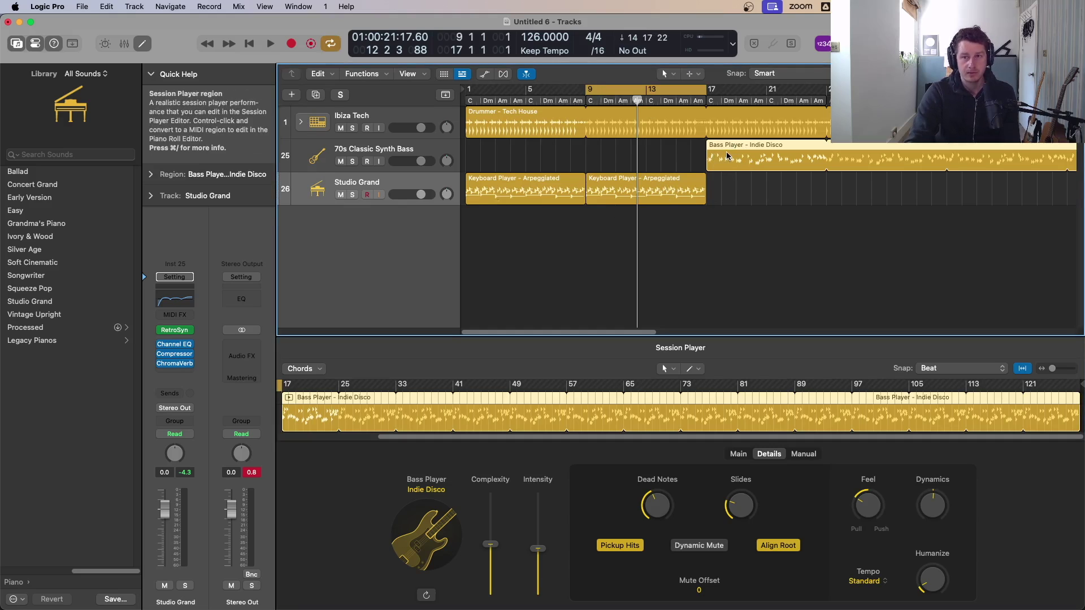
pyautogui.moveTo(651, 188); pyautogui.dragTo(770, 189)
pyautogui.press('c')
pyautogui.press('space')
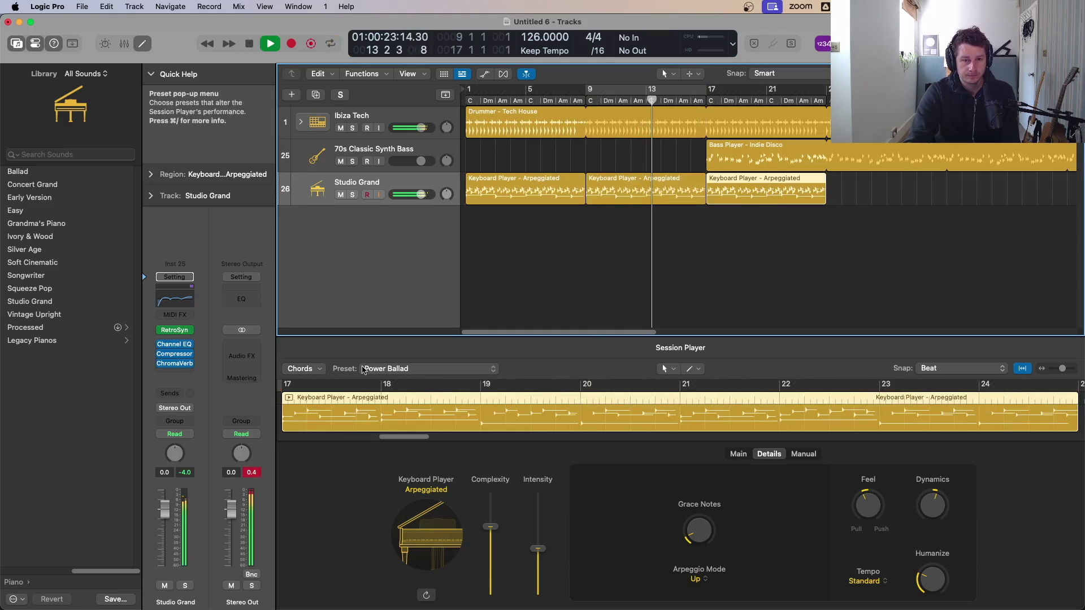
# - Paste the global track's chords into the third keyboard region and rename its track as Keys
pyautogui.click(313, 368)
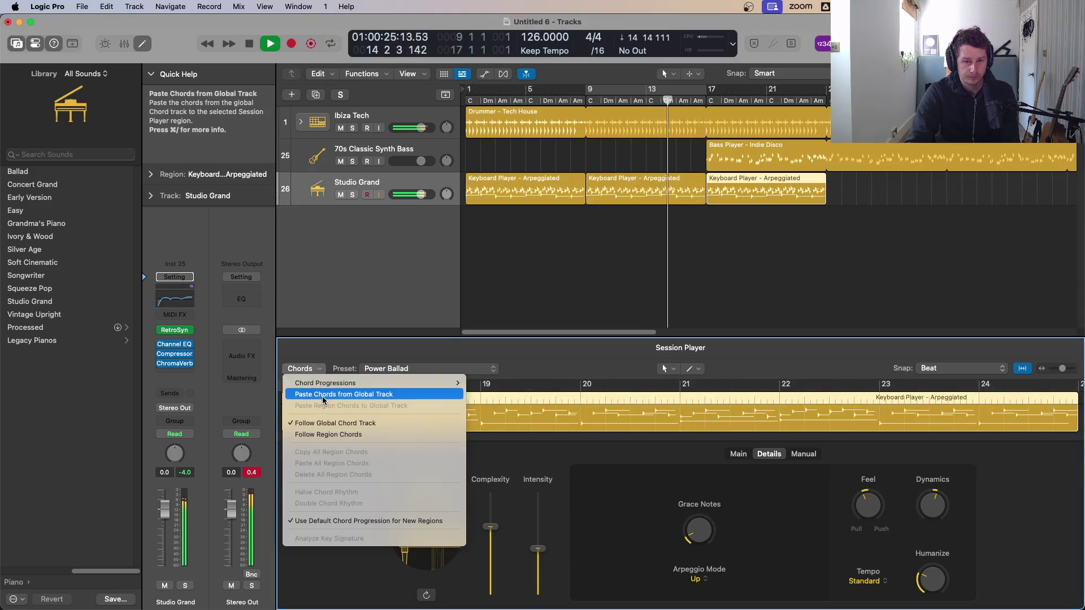
pyautogui.click(316, 394)
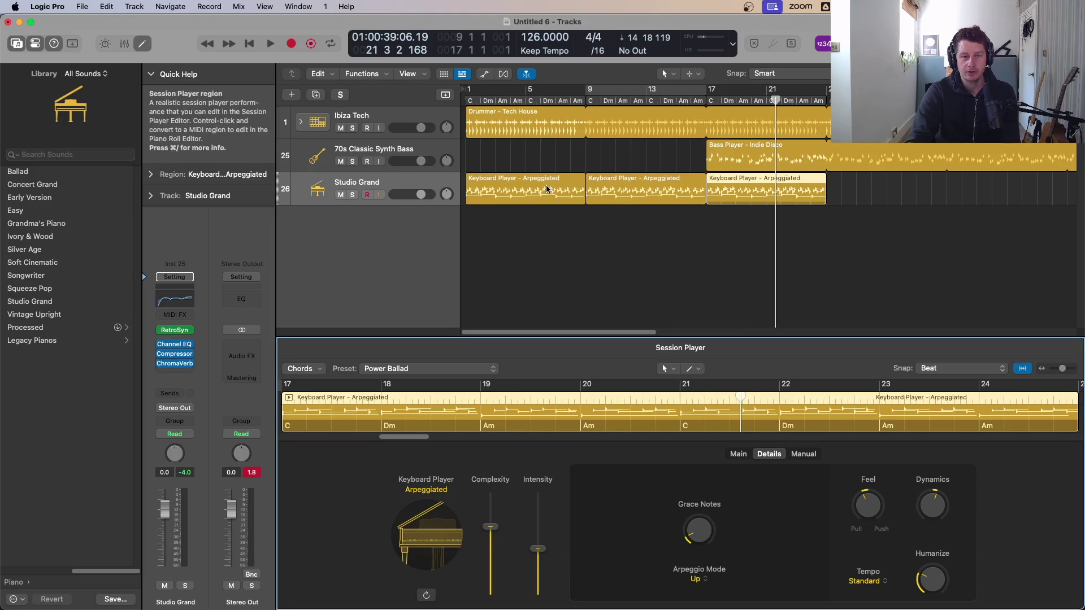
pyautogui.doubleClick(368, 181)
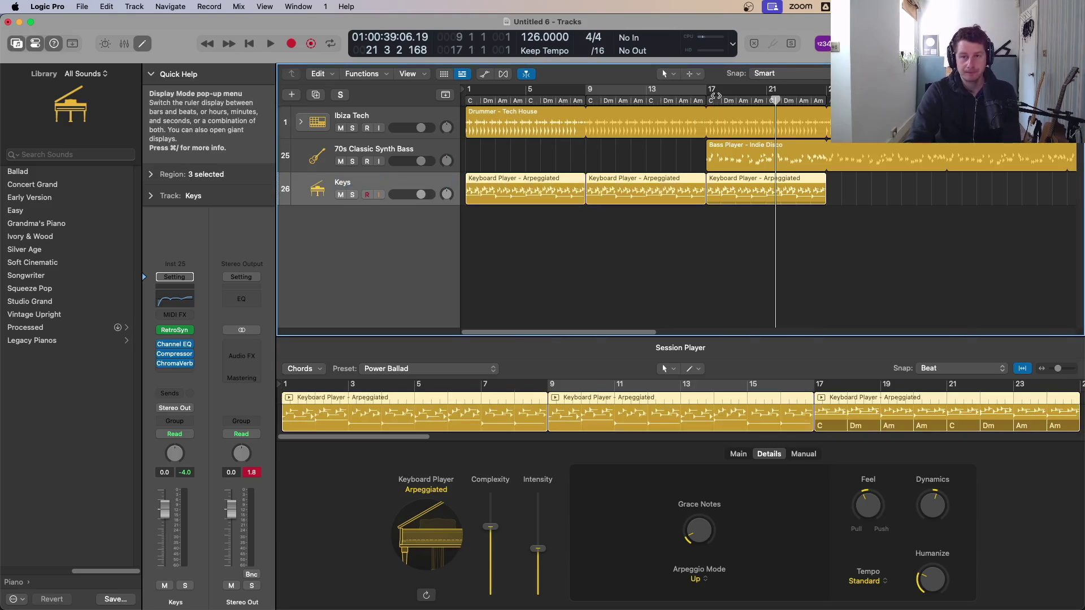
# - Set a cycle range from bar 17 to bar 25, play it and solo the synth bass track
pyautogui.moveTo(710, 90); pyautogui.dragTo(823, 90)
pyautogui.press('space')
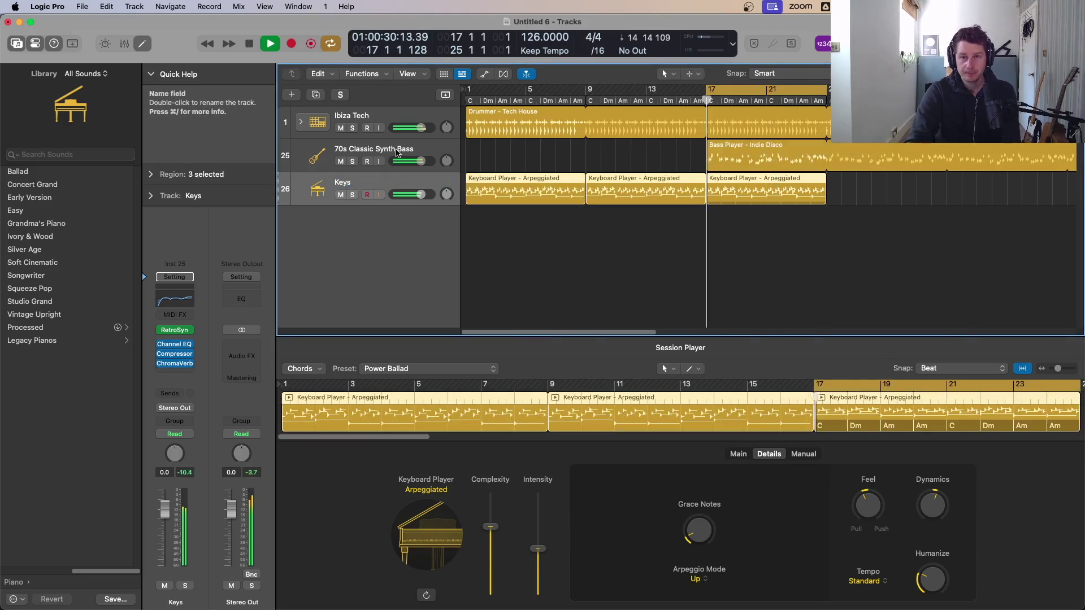
pyautogui.click(352, 161)
pyautogui.click(754, 162)
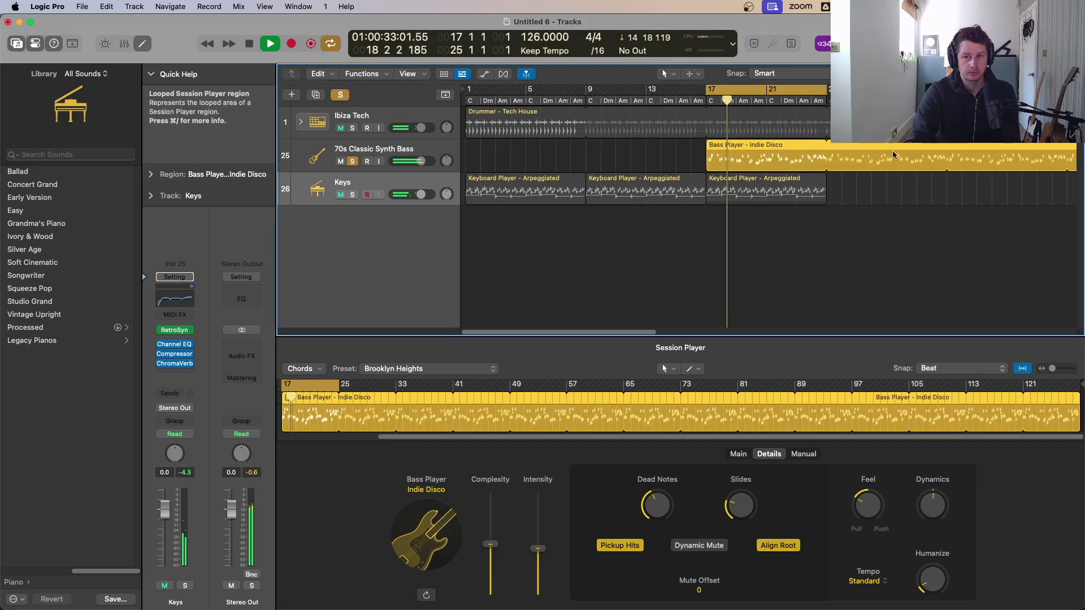
# - Move the looped bass region to bar 33 and place an unlooped eight-bar copy of it at bar 17
pyautogui.moveTo(743, 164); pyautogui.dragTo(986, 156)
pyautogui.press('alt')
pyautogui.press('space')
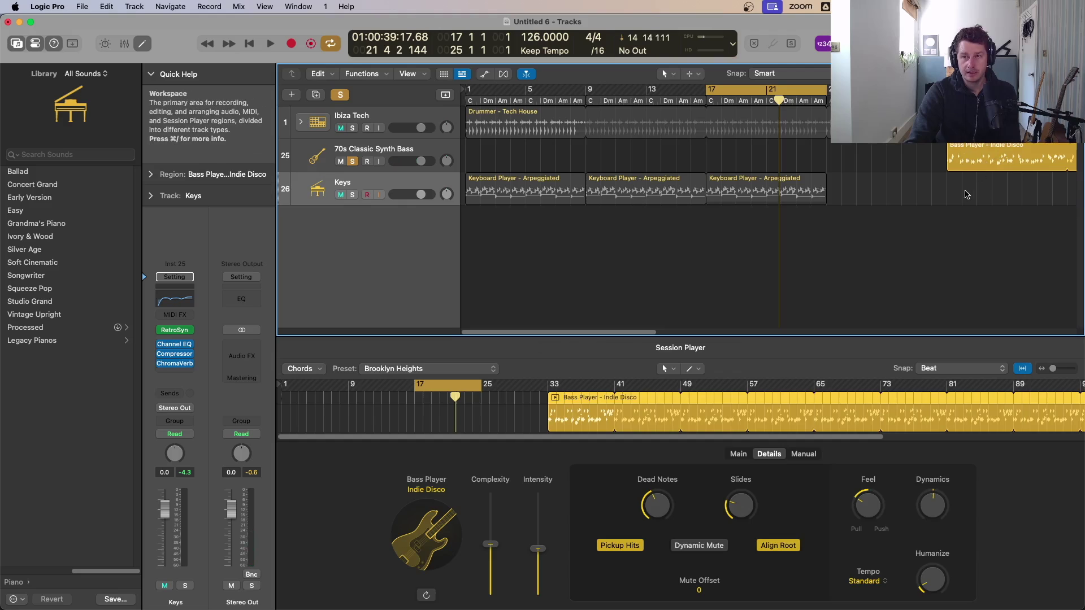
pyautogui.moveTo(975, 153); pyautogui.dragTo(734, 163)
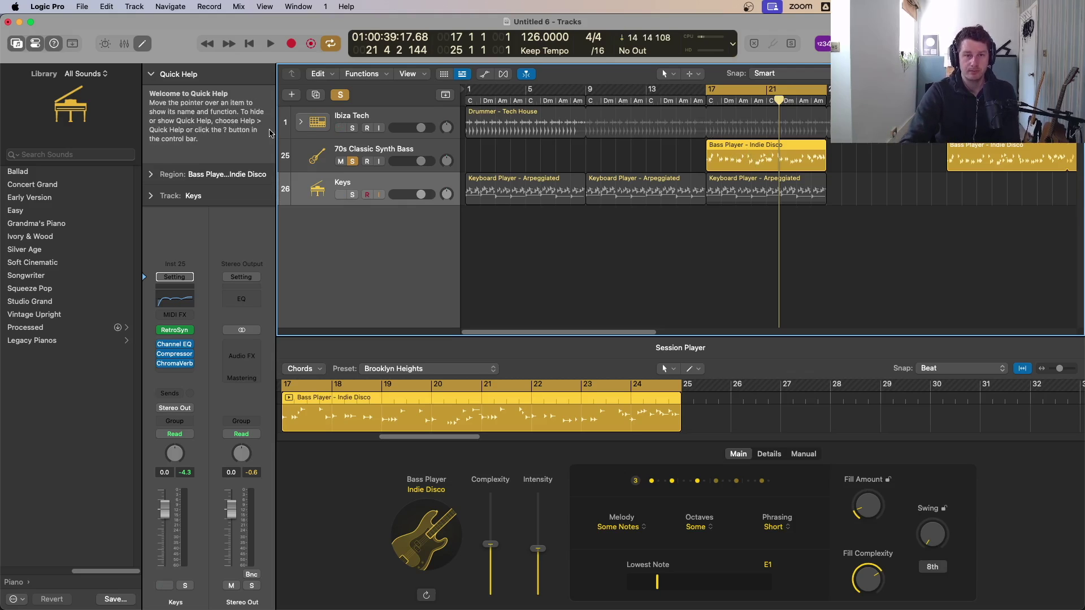
# - Open the bar 17 bass region in the Session Player editor and set Octaves to None and Melody to Root Only
pyautogui.click(374, 150)
pyautogui.click(688, 157)
pyautogui.doubleClick(736, 156)
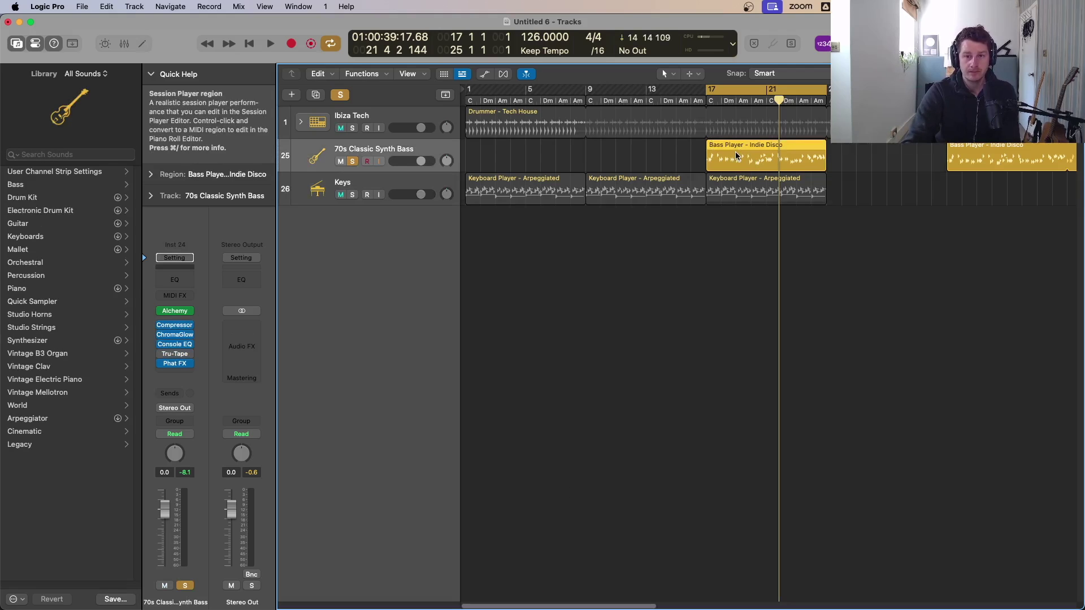
pyautogui.doubleClick(736, 156)
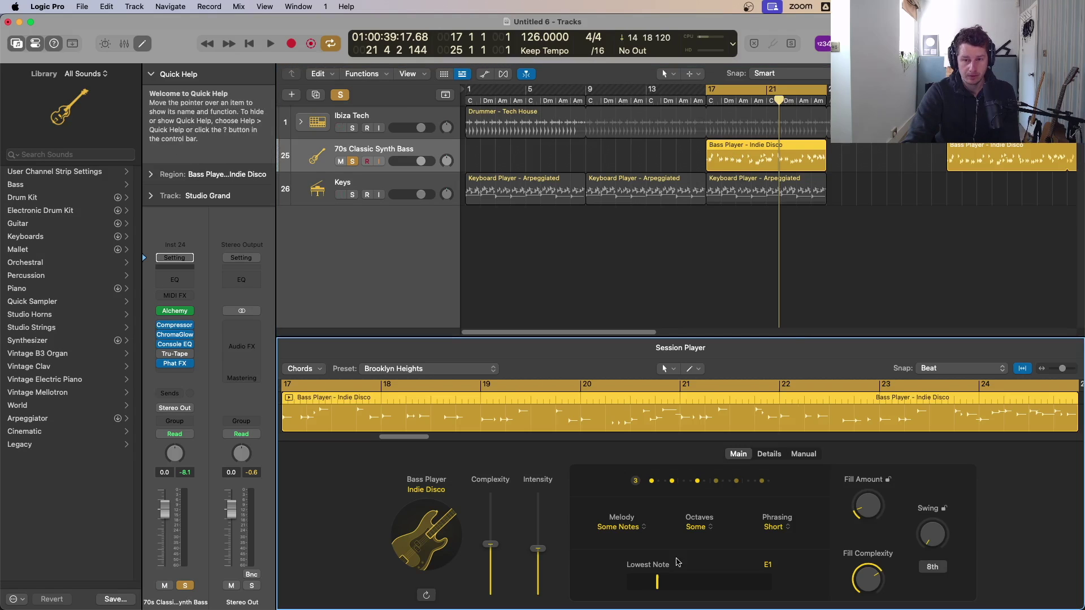
pyautogui.click(706, 531)
pyautogui.click(702, 544)
pyautogui.click(635, 529)
pyautogui.click(637, 545)
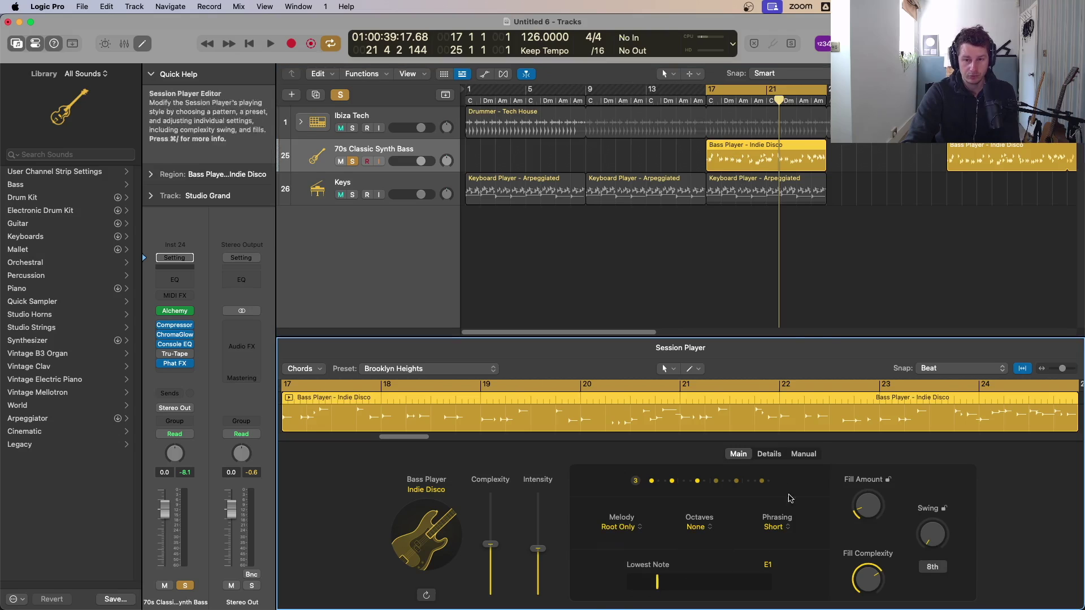
# - Audition the bass region, set its Dead Notes to 23 % and reduce its Slides amount
pyautogui.press('space')
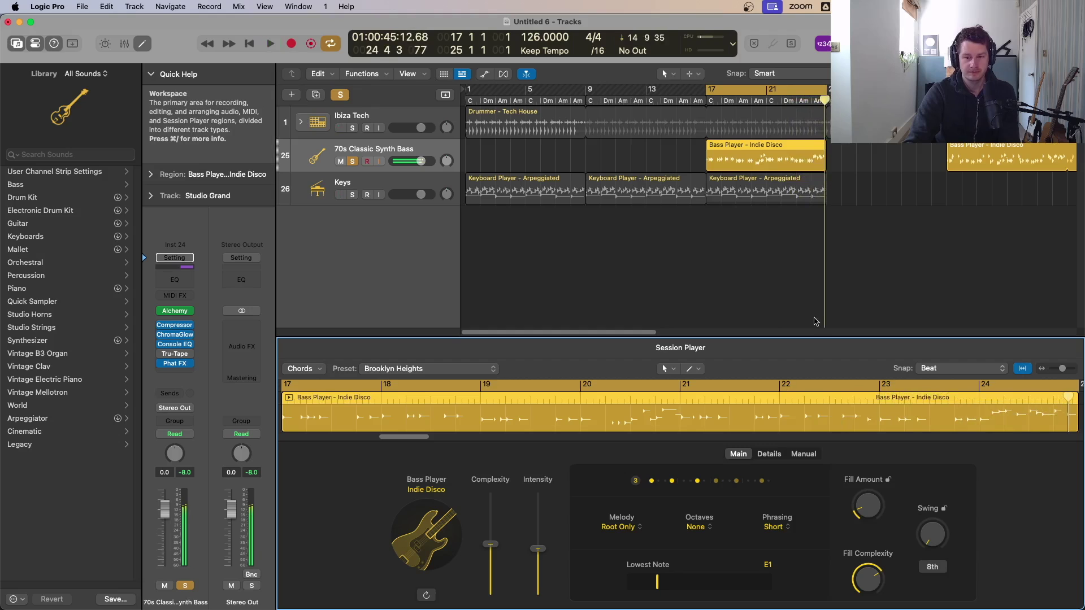
pyautogui.click(770, 455)
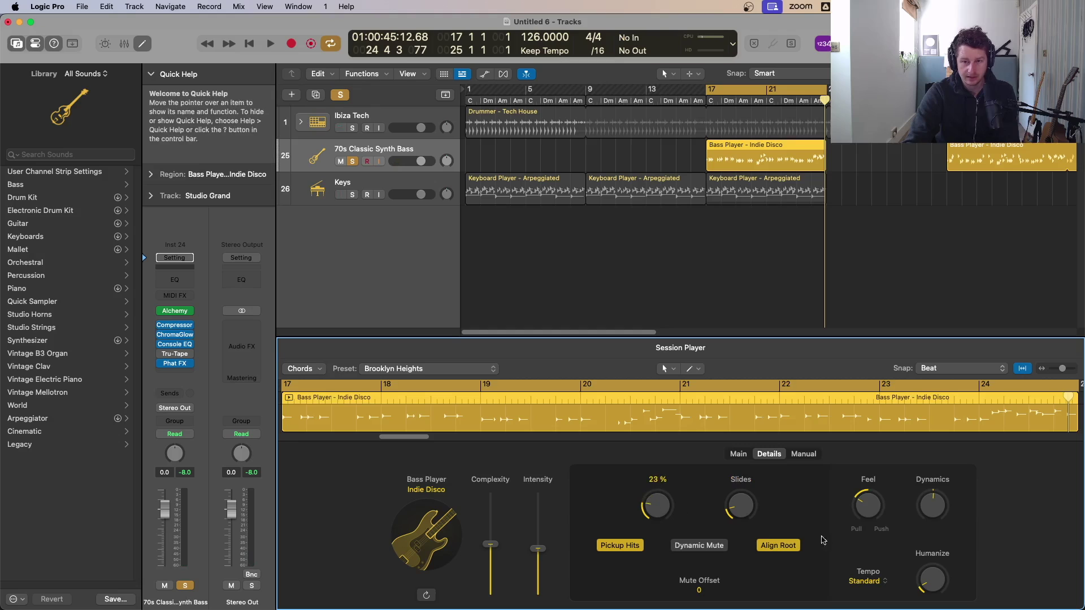
pyautogui.press('space')
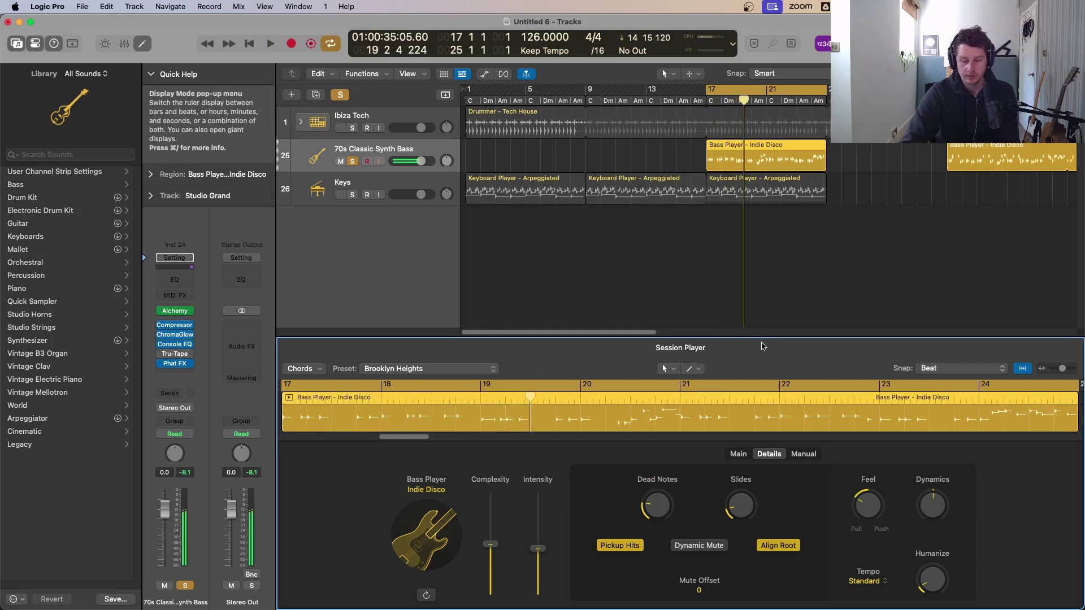
# - Examine the soloed bass notes in the Piano Roll during playback, and unsolo the bass to hear all tracks
pyautogui.press('p')
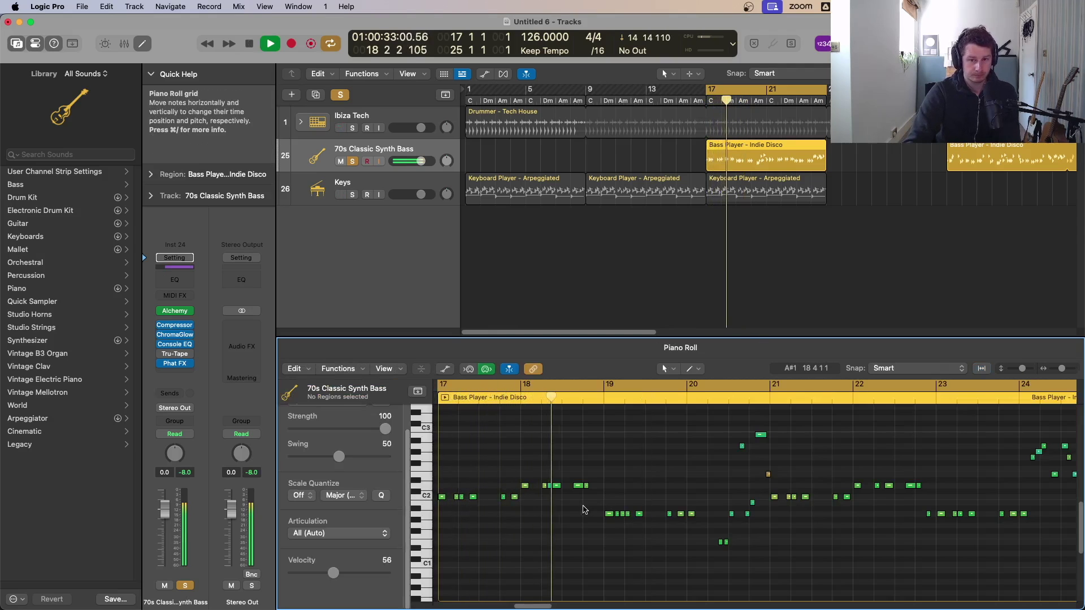
pyautogui.press('space')
pyautogui.click(550, 486)
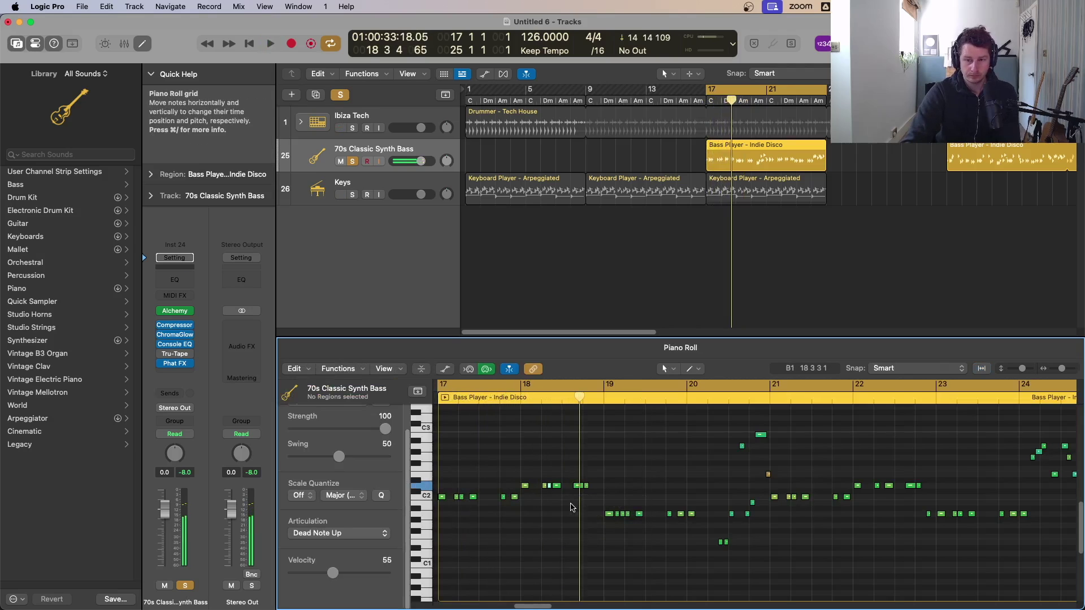
pyautogui.press('space')
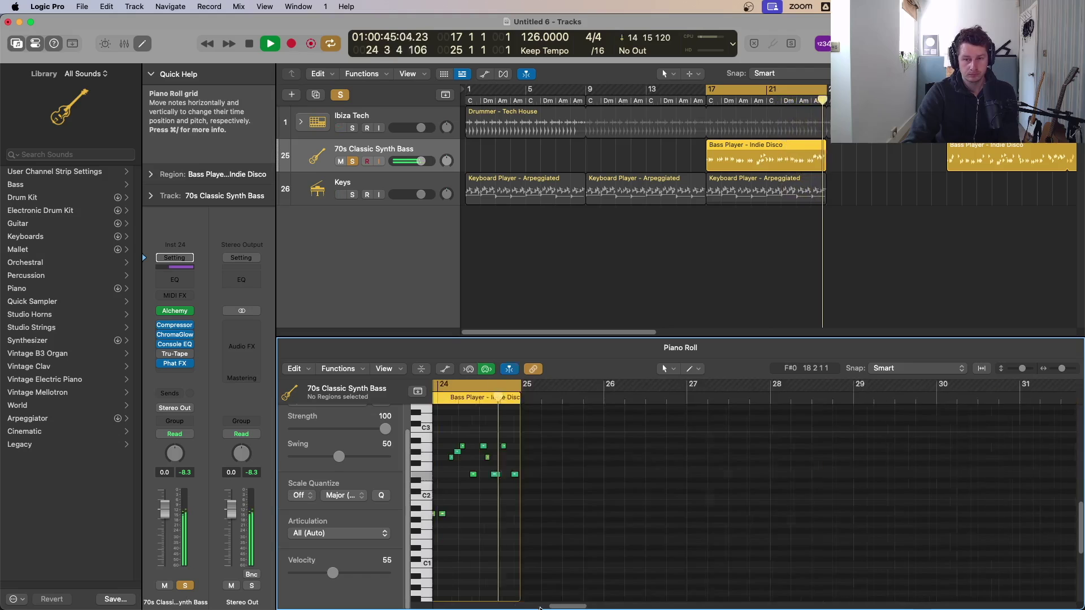
pyautogui.press('space')
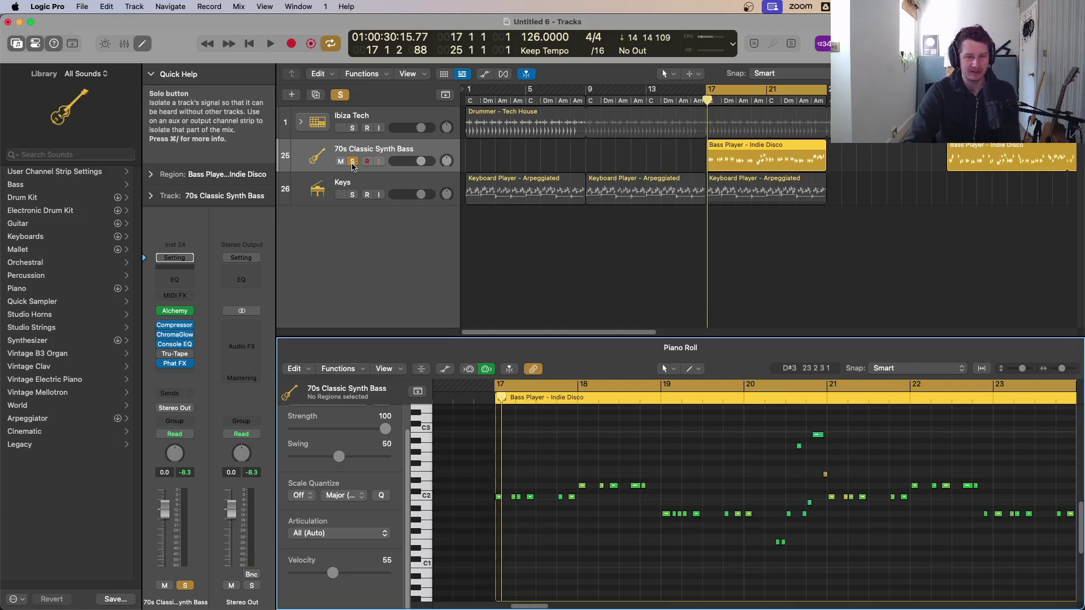
pyautogui.click(353, 161)
pyautogui.press('space')
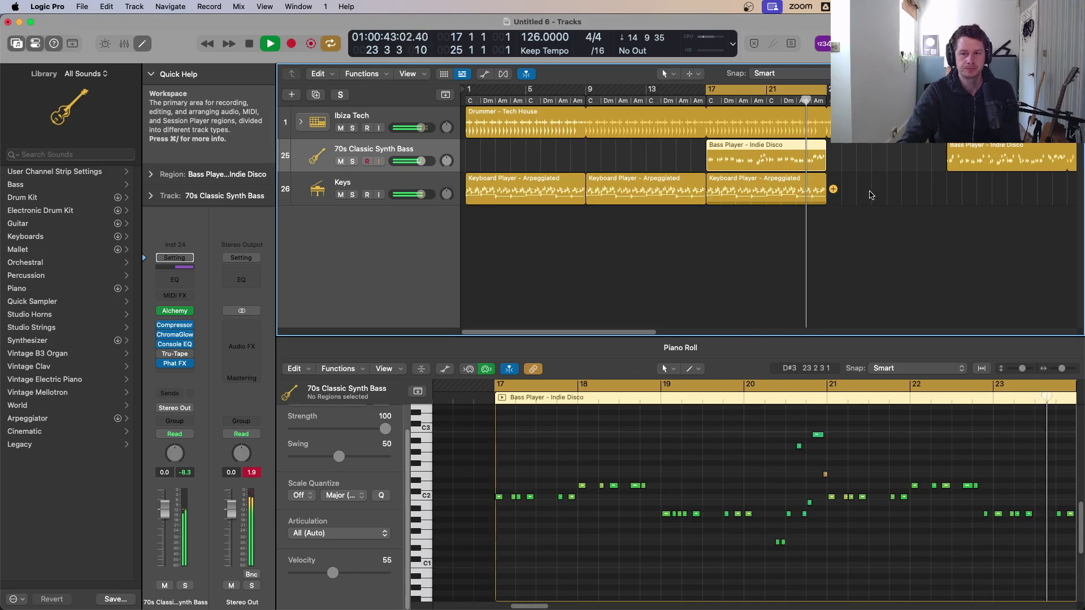
# - Set the filter cutoff of the Keys track's Retro Synth to about 0.284 and close the plug-in
pyautogui.click(803, 192)
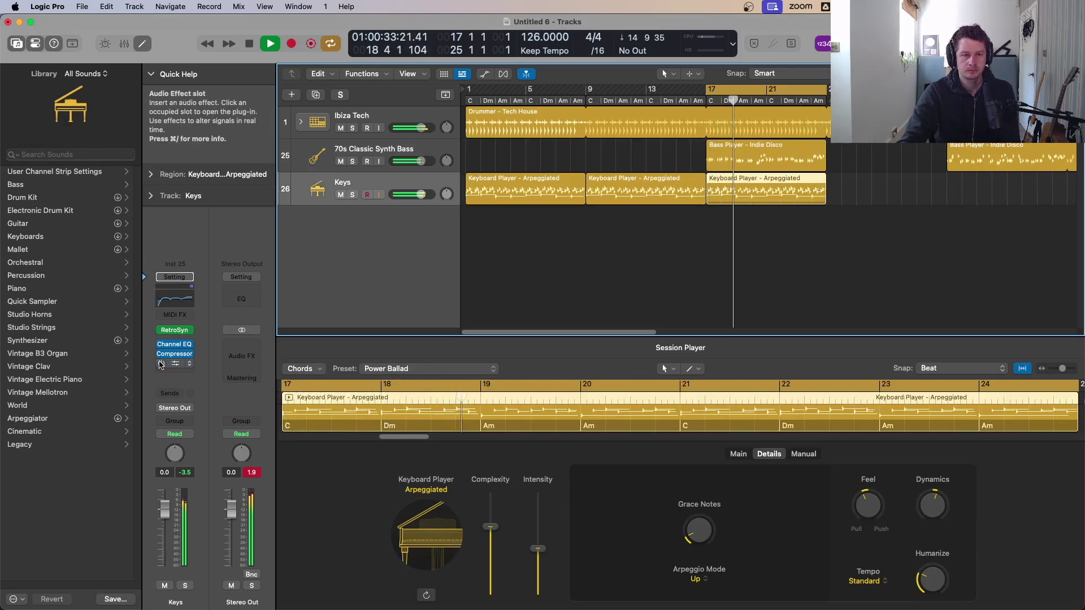
pyautogui.click(173, 334)
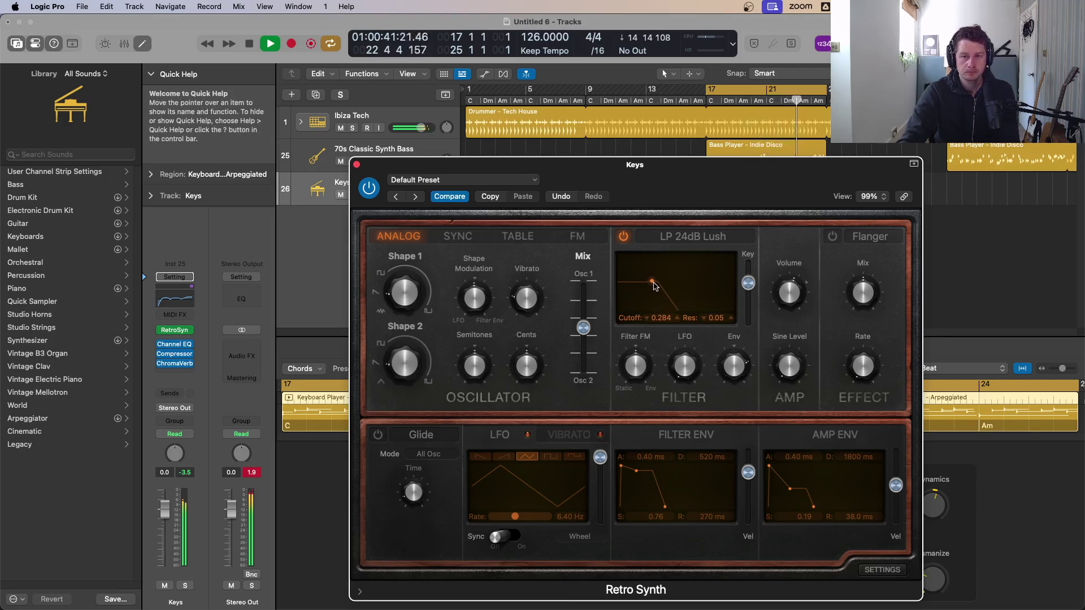
pyautogui.click(356, 165)
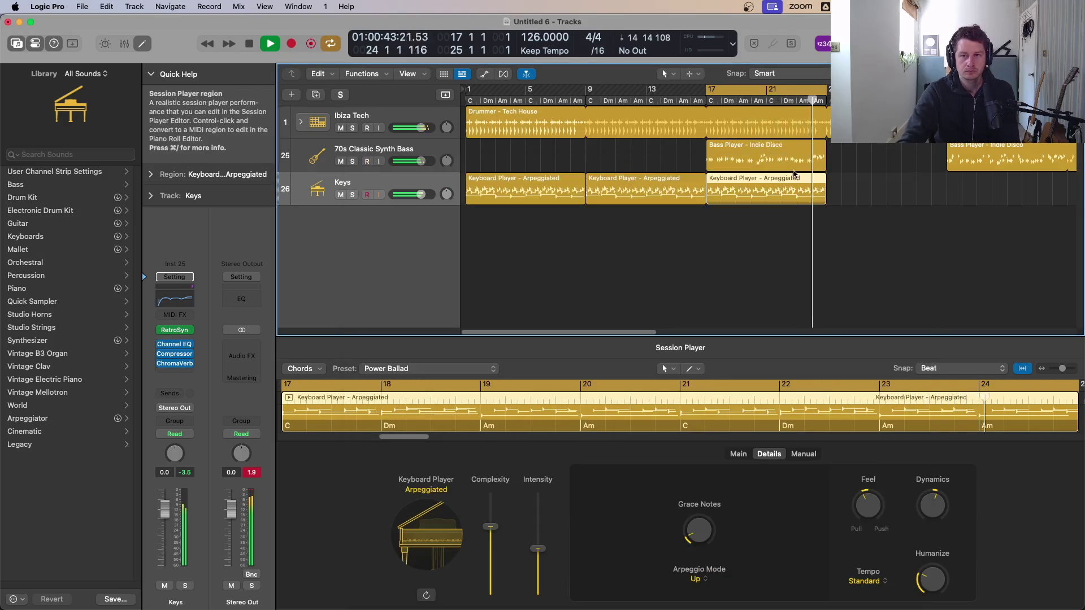
# - Check the bar 17 bass region's notes in the Piano Roll and split the region at bar 21
pyautogui.click(778, 157)
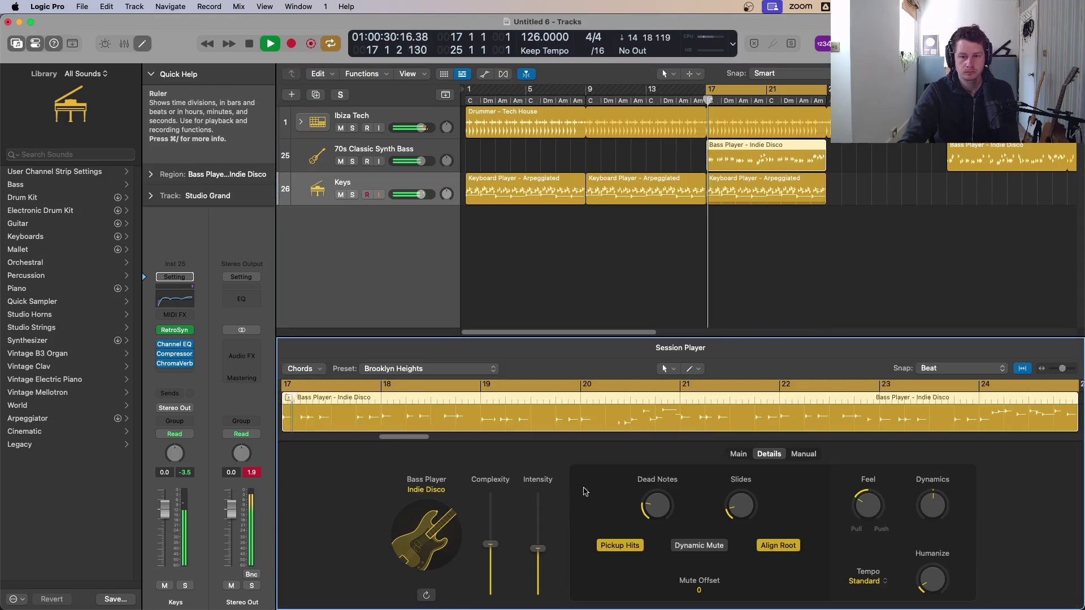
pyautogui.press('p')
pyautogui.press('z')
pyautogui.scroll(-5, 751, 514)
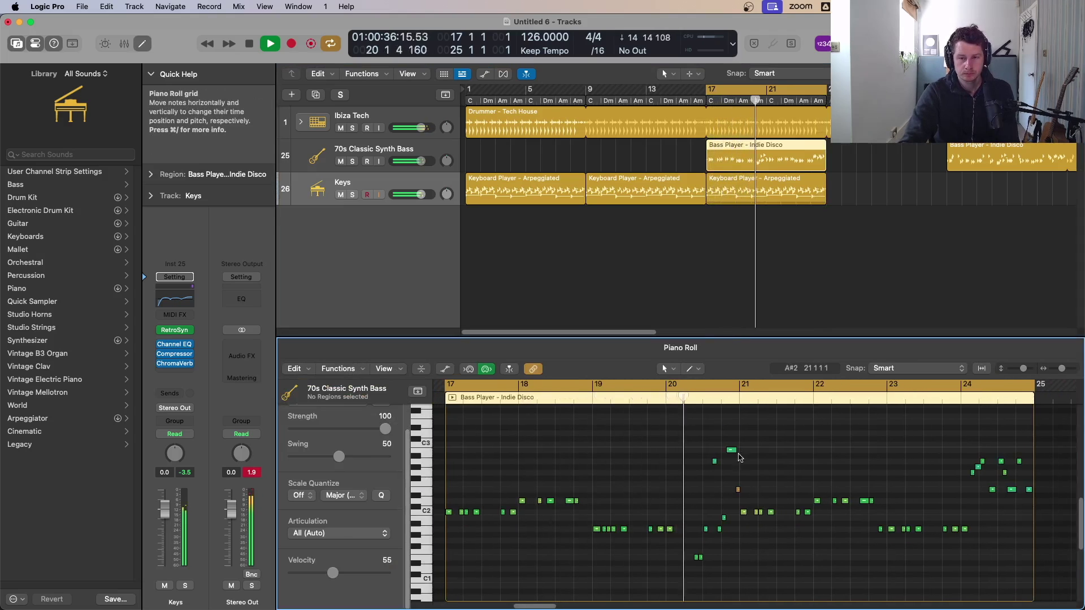
pyautogui.click(763, 152)
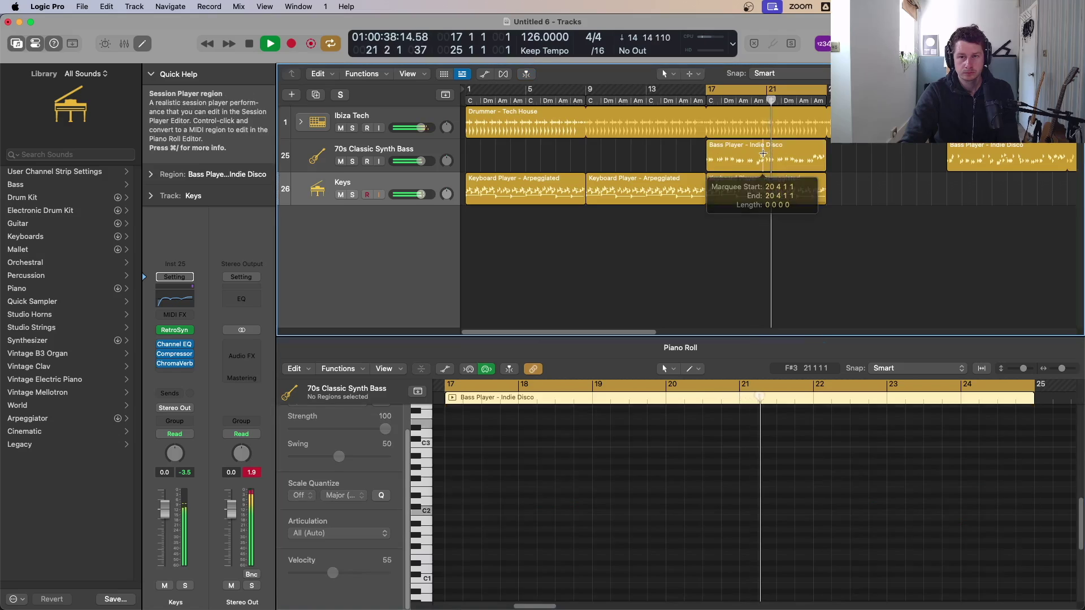
pyautogui.click(764, 152)
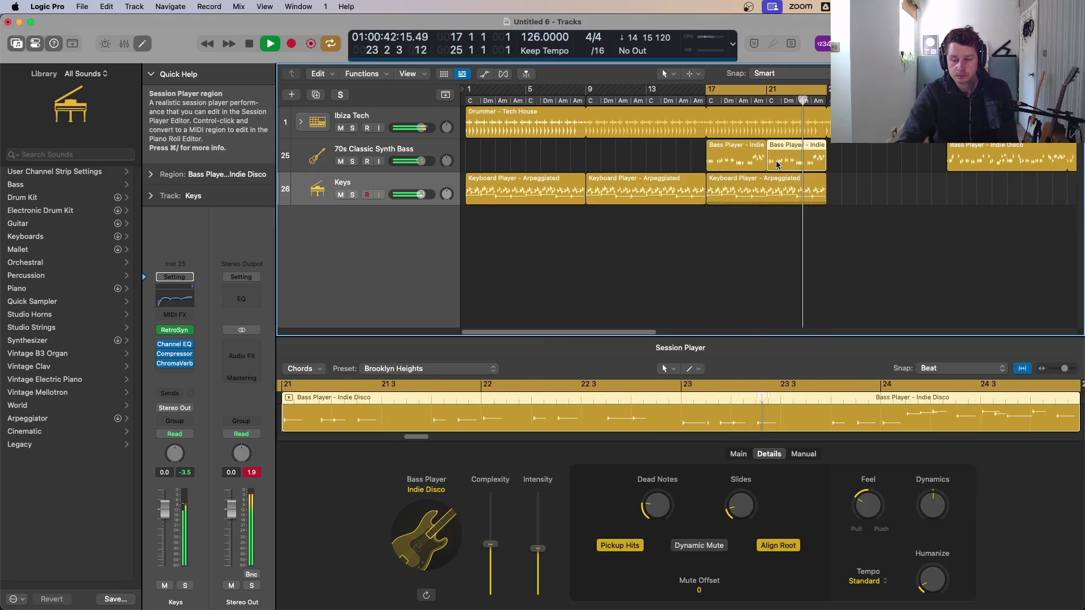
# - Replace the second half of the split bass region with a copy of the first half at bar 21
pyautogui.click(761, 161)
pyautogui.click(783, 158)
pyautogui.press('Delete')
pyautogui.moveTo(736, 157); pyautogui.dragTo(797, 158)
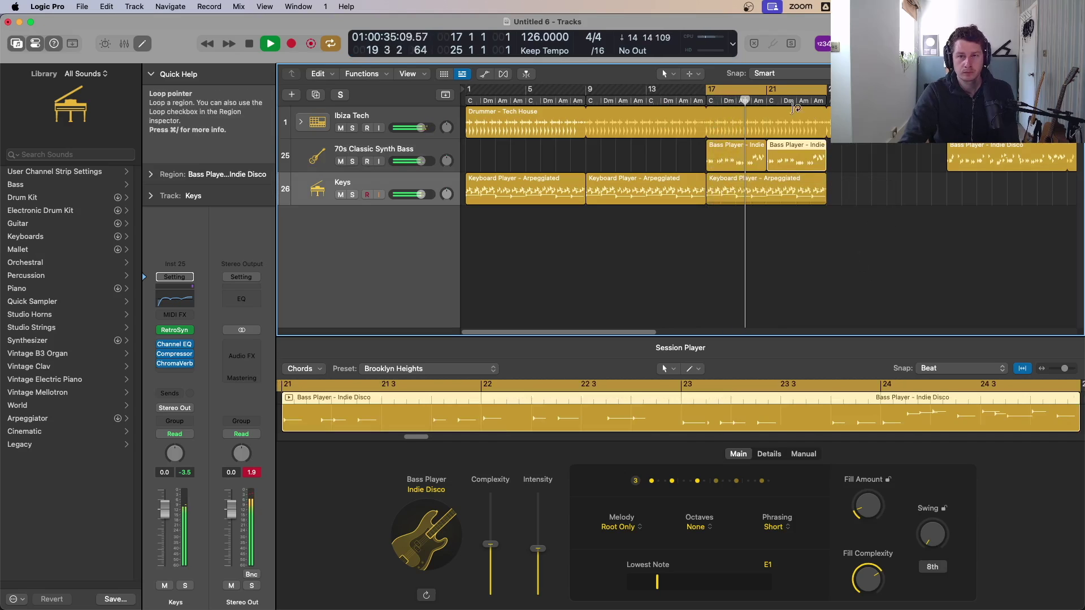
# - Stop playback, place the playhead in bar 17 and show the global tracks
pyautogui.press('space')
pyautogui.click(713, 100)
pyautogui.press('g')
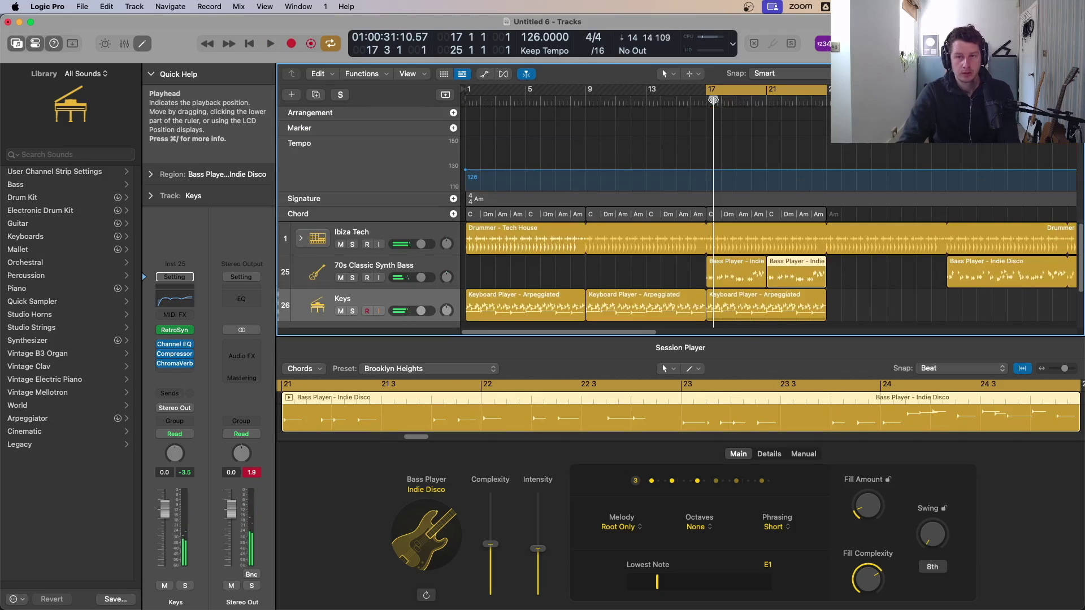
pyautogui.click(475, 216)
pyautogui.rightClick(561, 210)
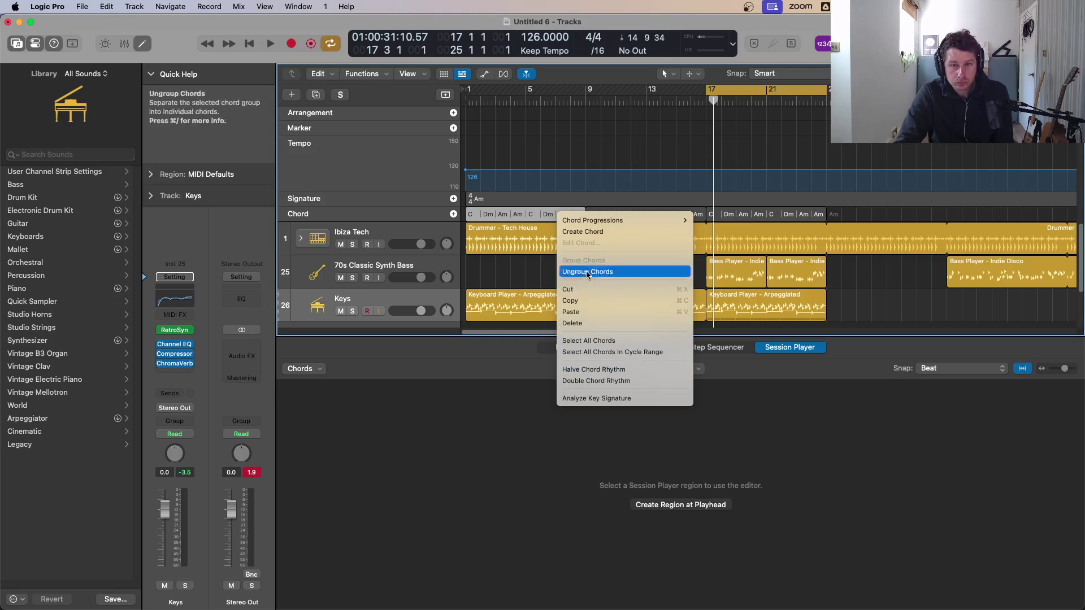
pyautogui.moveTo(603, 220)
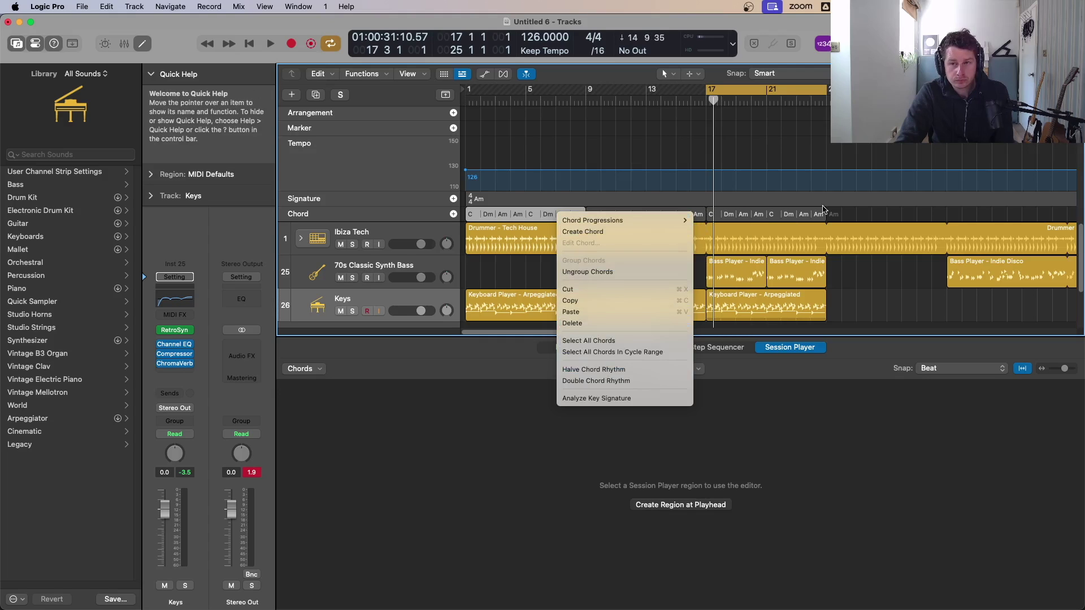
pyautogui.click(837, 216)
# - Copy the three eight-bar chord groups on the global chord track to bar 25
pyautogui.click(713, 216)
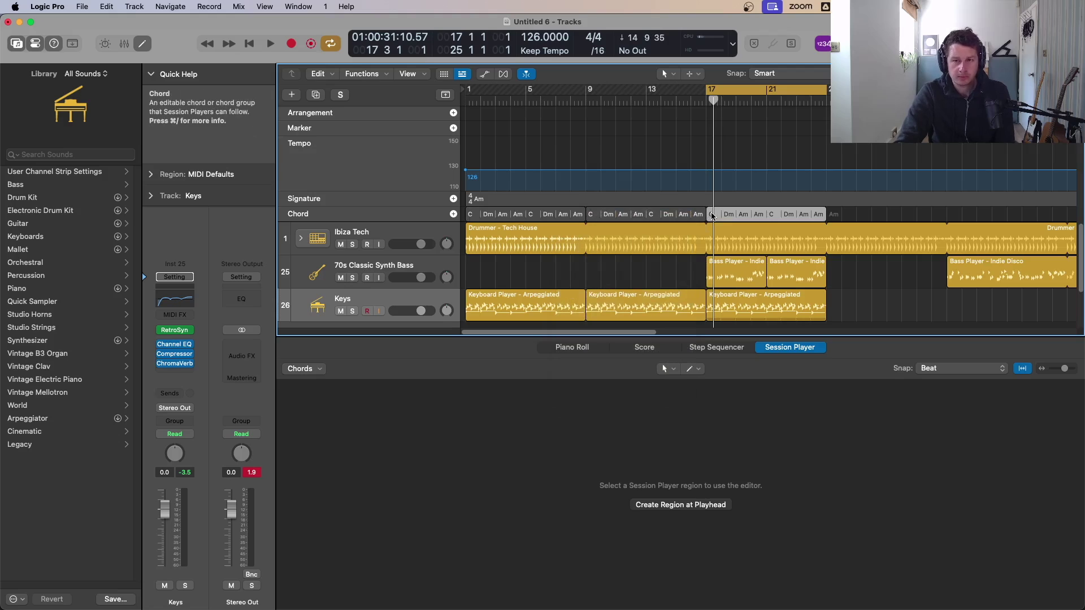
pyautogui.scroll(-2, 622, 237)
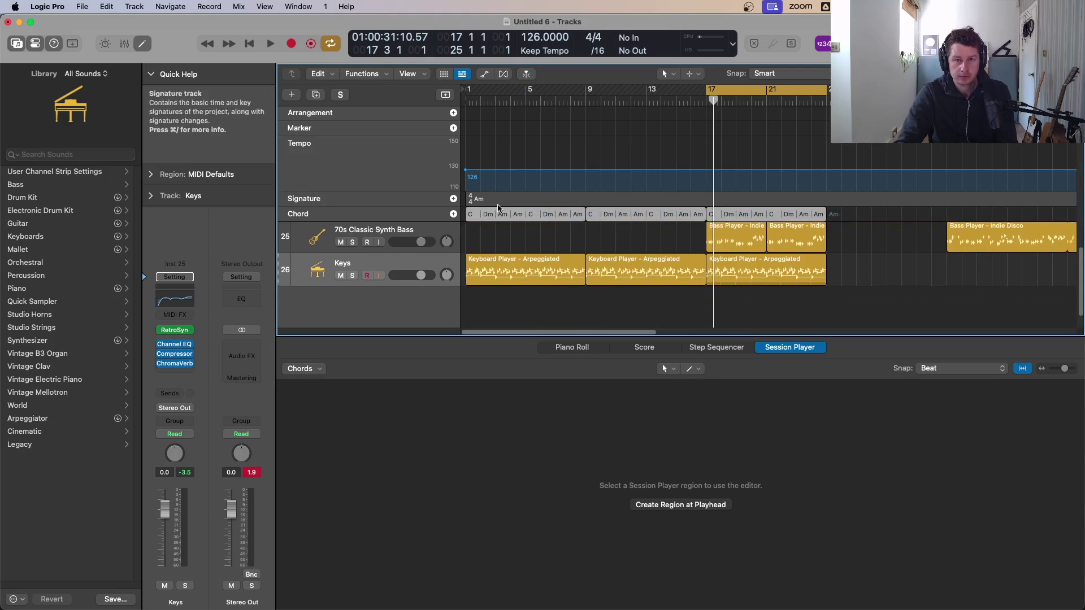
pyautogui.moveTo(472, 219); pyautogui.dragTo(842, 214)
# - Copy all six chord groups to bar 49, hide the global tracks and play the cycle from bar 17
pyautogui.keyDown('ctrl'); pyautogui.keyDown('alt'); pyautogui.click(878, 227); pyautogui.keyUp('alt'); pyautogui.keyUp('ctrl')
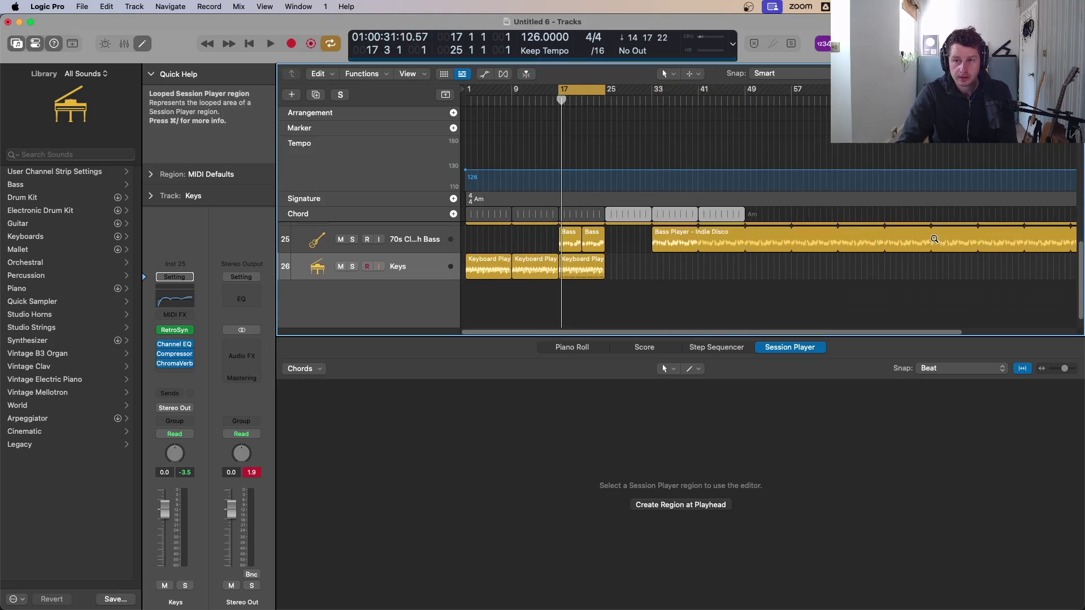
pyautogui.moveTo(768, 215)
pyautogui.mouseDown()
pyautogui.moveTo(472, 204)
pyautogui.moveTo(747, 217)
pyautogui.mouseUp()
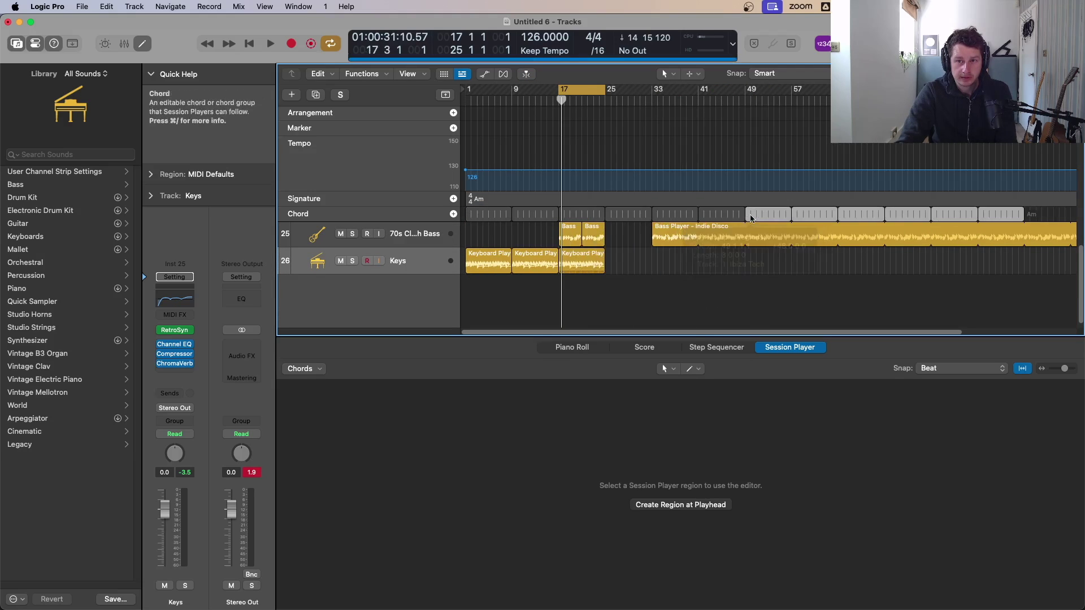
pyautogui.press('g')
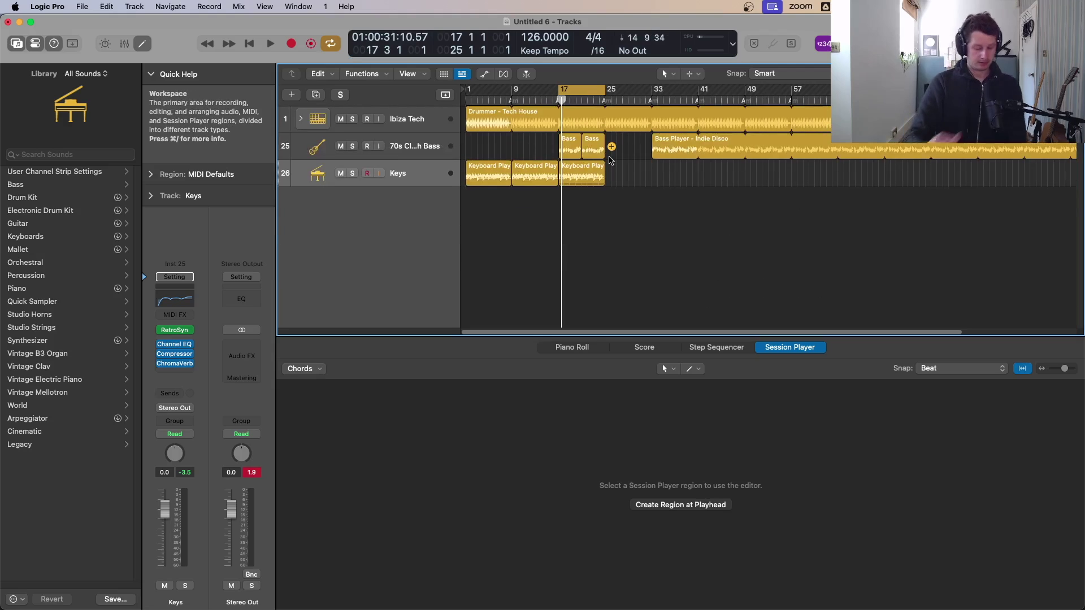
pyautogui.press('space')
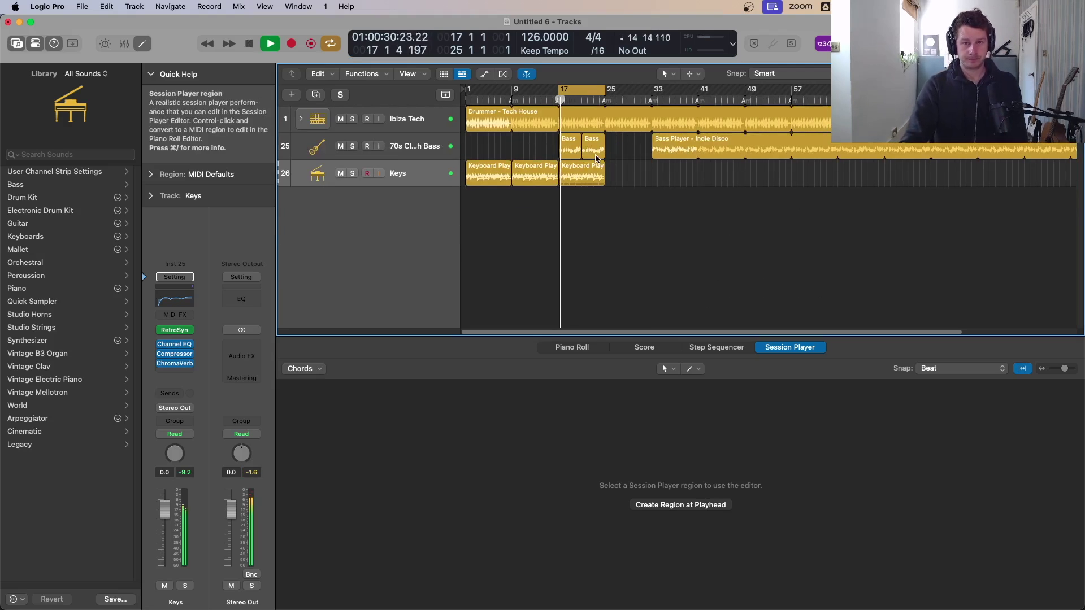
# - Enlarge the track view and assign the Scissors tool as the secondary tool, keeping the Pointer as the main tool
pyautogui.scroll(3, 632, 194)
pyautogui.scroll(5, 632, 193)
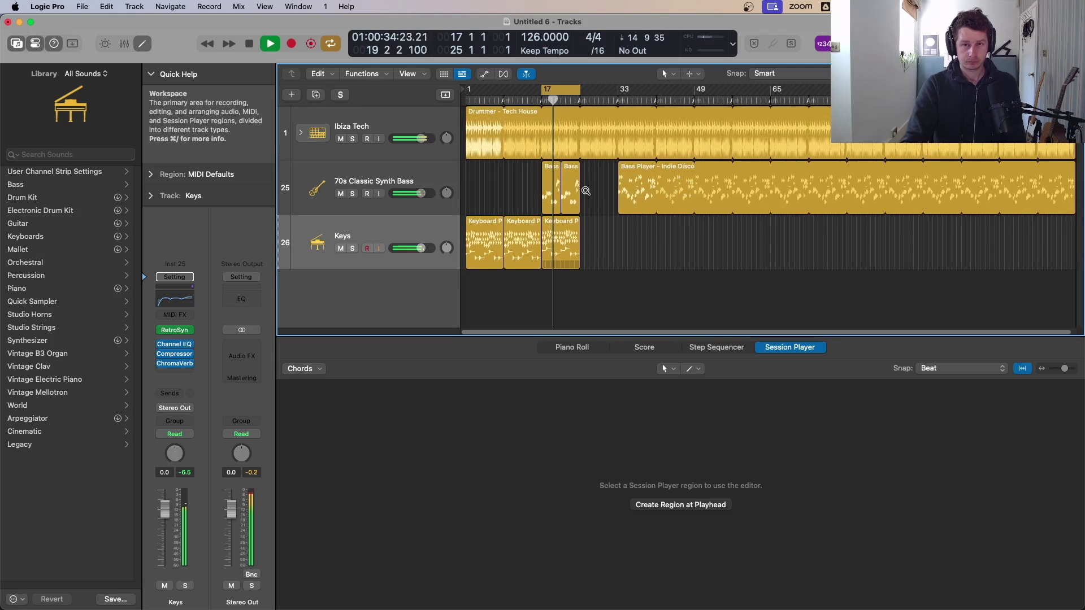
pyautogui.scroll(-2, 584, 194)
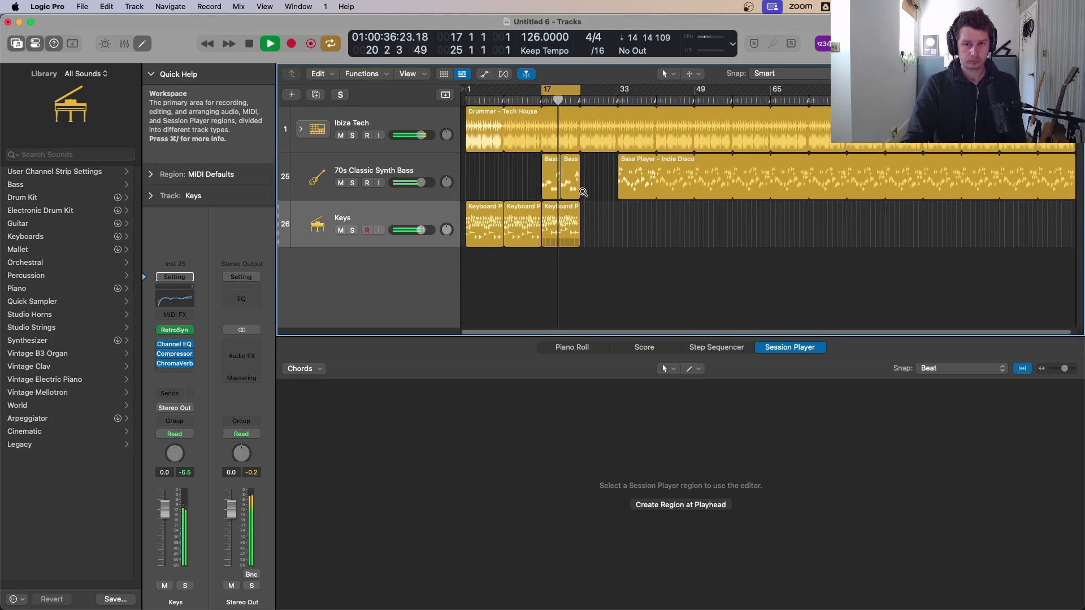
pyautogui.press('t')
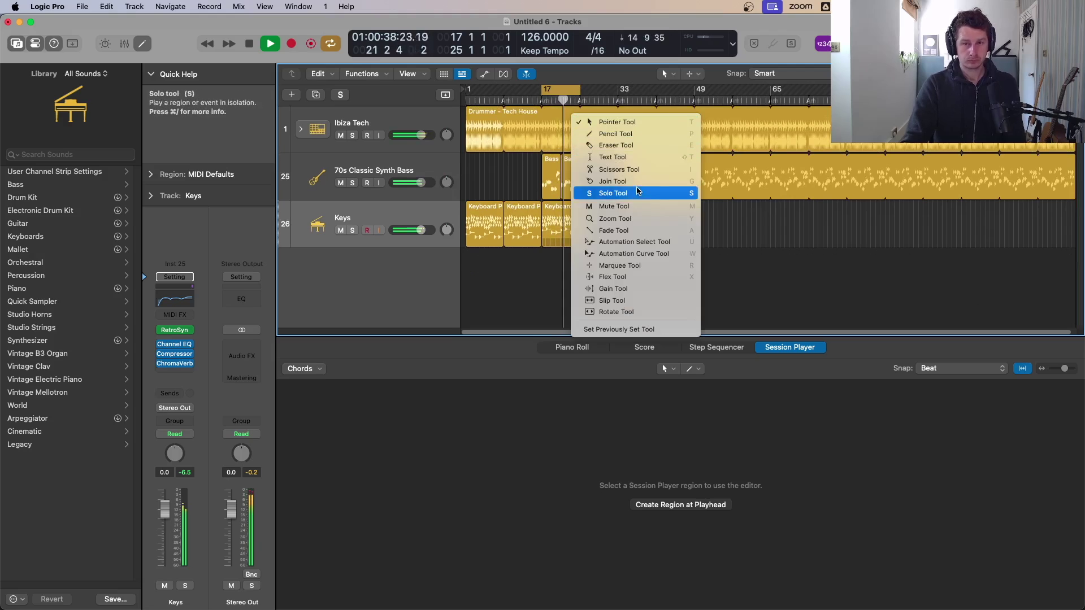
pyautogui.click(588, 170)
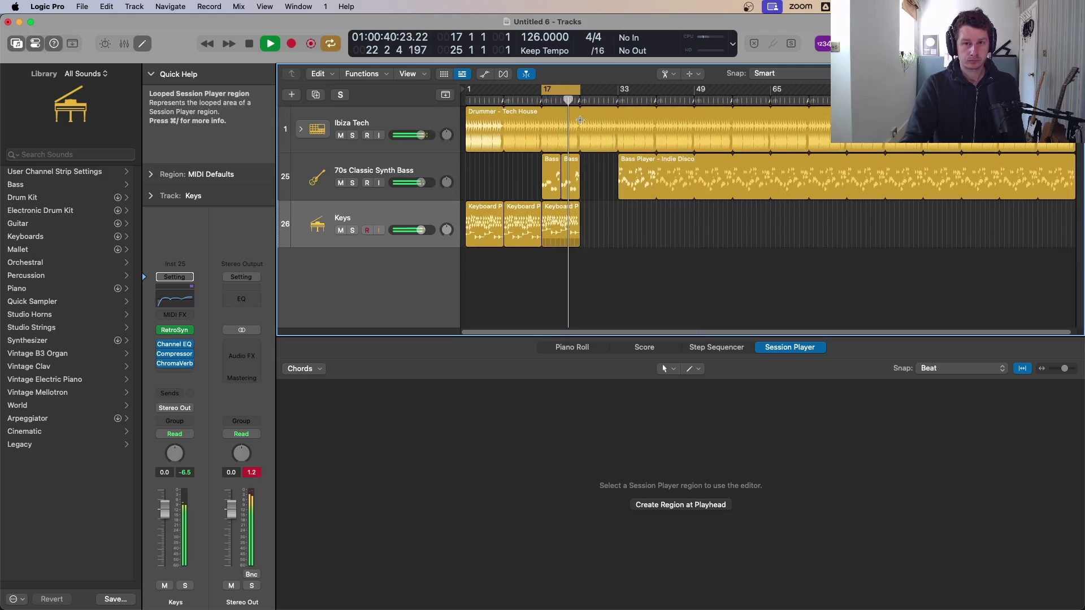
pyautogui.click(580, 119)
pyautogui.press('t')
pyautogui.click(582, 123)
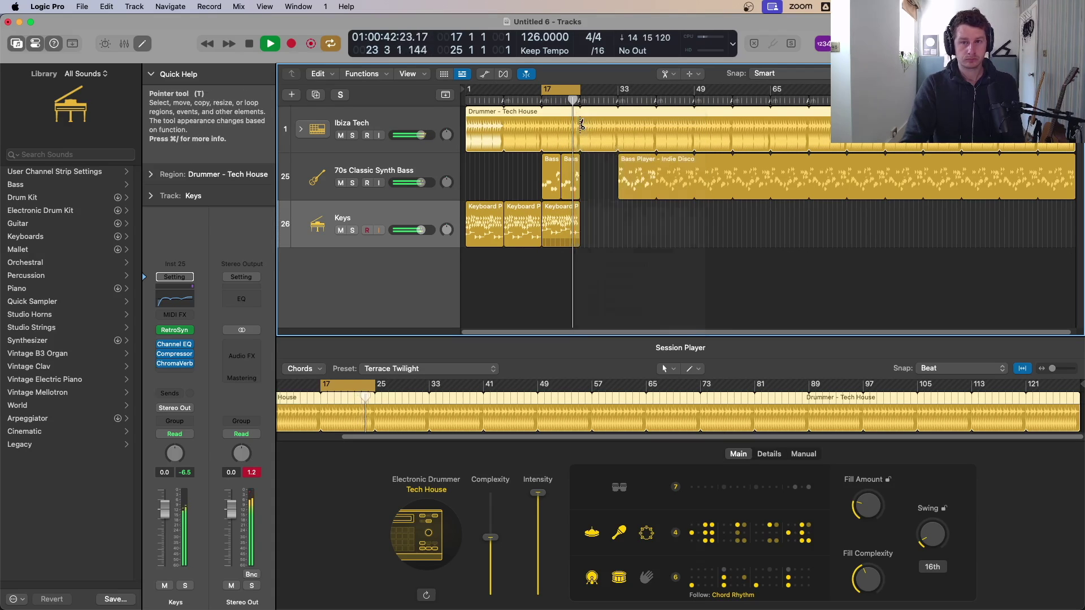
pyautogui.press('t')
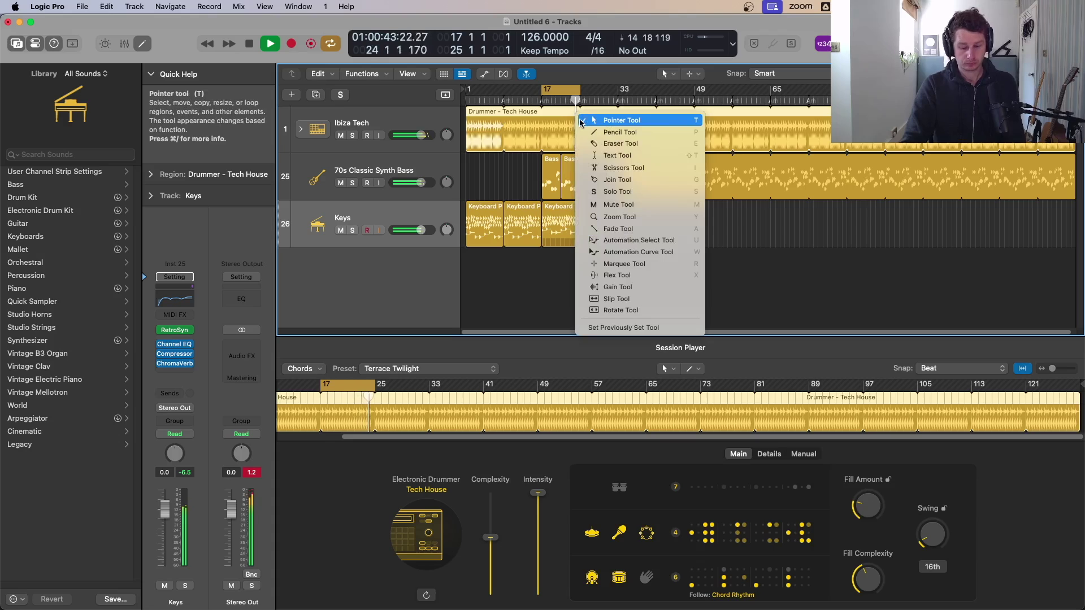
pyautogui.click(629, 168)
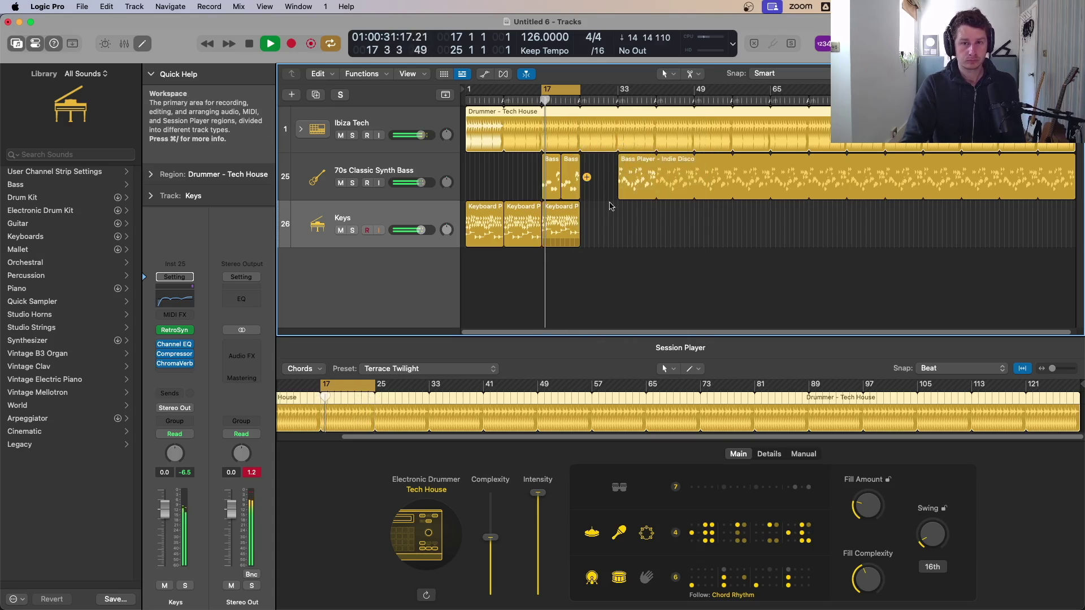
# - Copy the two four-bar bass regions to bar 25 and play a cycle over bars 25 to 33
pyautogui.moveTo(593, 191)
pyautogui.mouseDown()
pyautogui.moveTo(555, 186)
pyautogui.moveTo(595, 187)
pyautogui.mouseUp()
pyautogui.click(572, 90)
pyautogui.press('space')
pyautogui.moveTo(583, 90); pyautogui.dragTo(618, 90)
pyautogui.press('space')
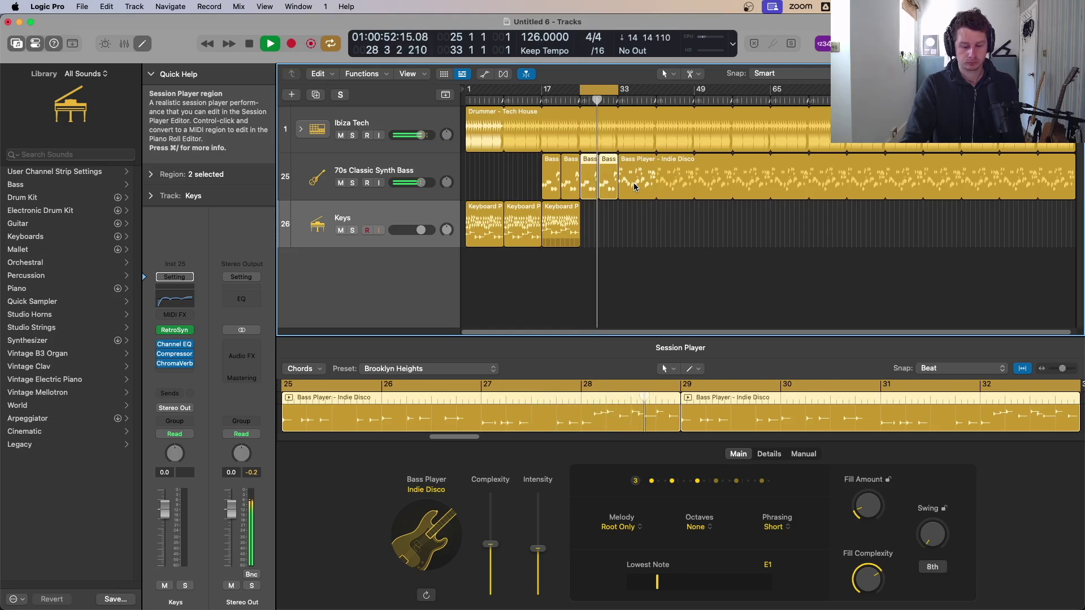
# - Turn off the cycle, close the editor, enlarge the tracks and select the long bass region at bar 33, stopping playback
pyautogui.press('c')
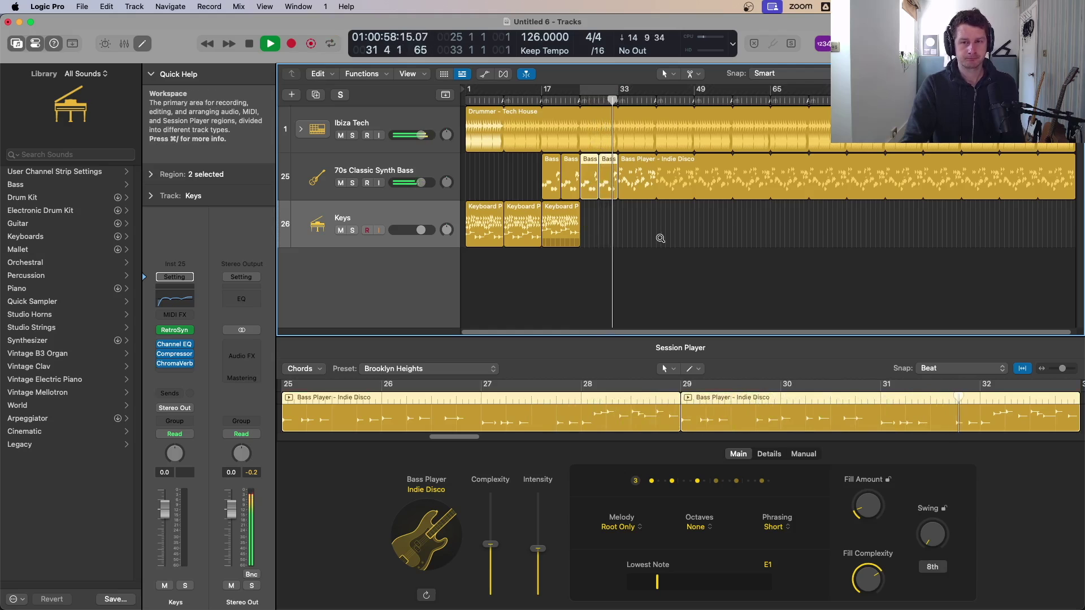
pyautogui.scroll(3, 660, 236)
pyautogui.press('p')
pyautogui.press('p')
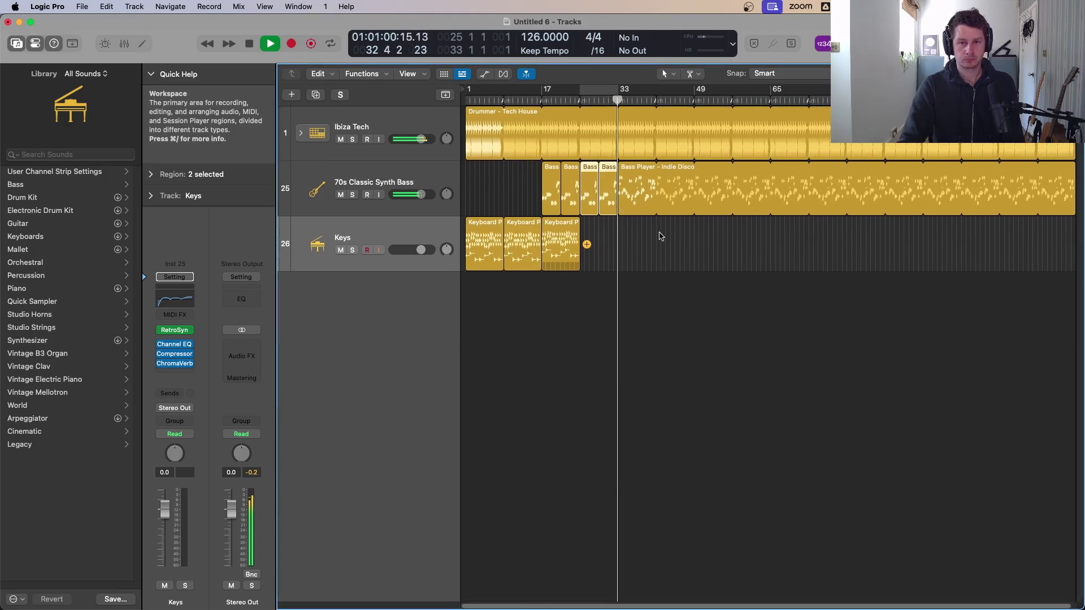
pyautogui.press('z')
pyautogui.scroll(-4, 1026, 382)
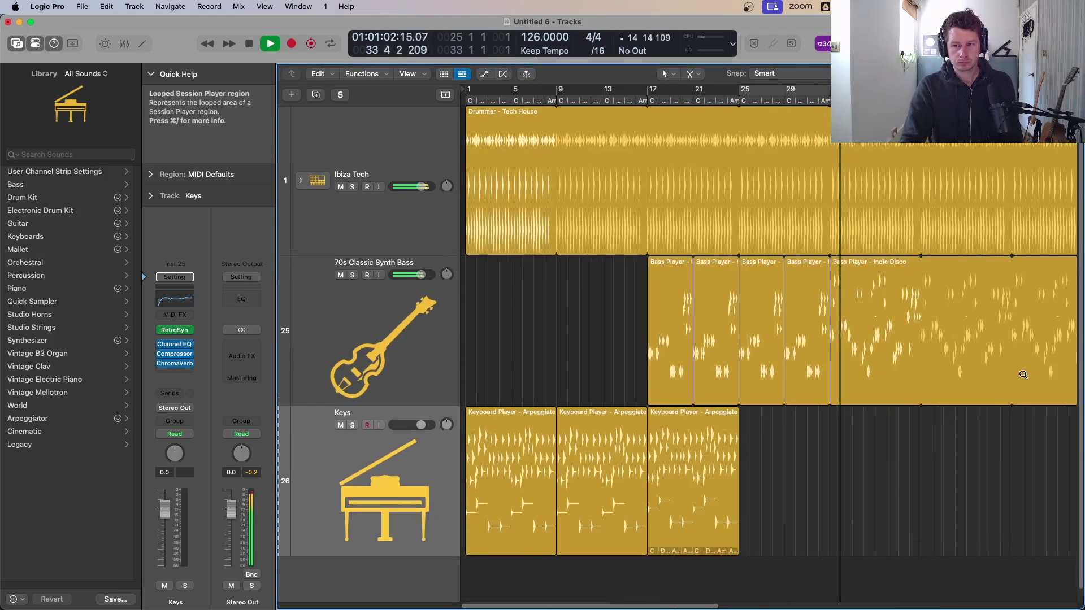
pyautogui.click(796, 276)
pyautogui.press('space')
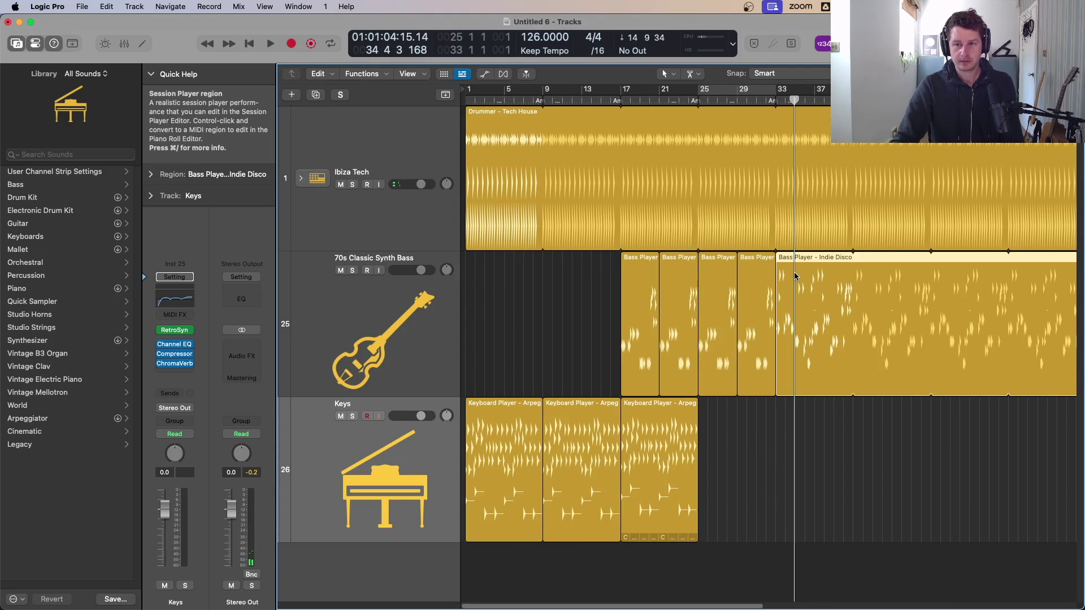
# - Transpose all notes of the bass region at bar 33 down an octave in the Piano Roll and play the result
pyautogui.doubleClick(802, 285)
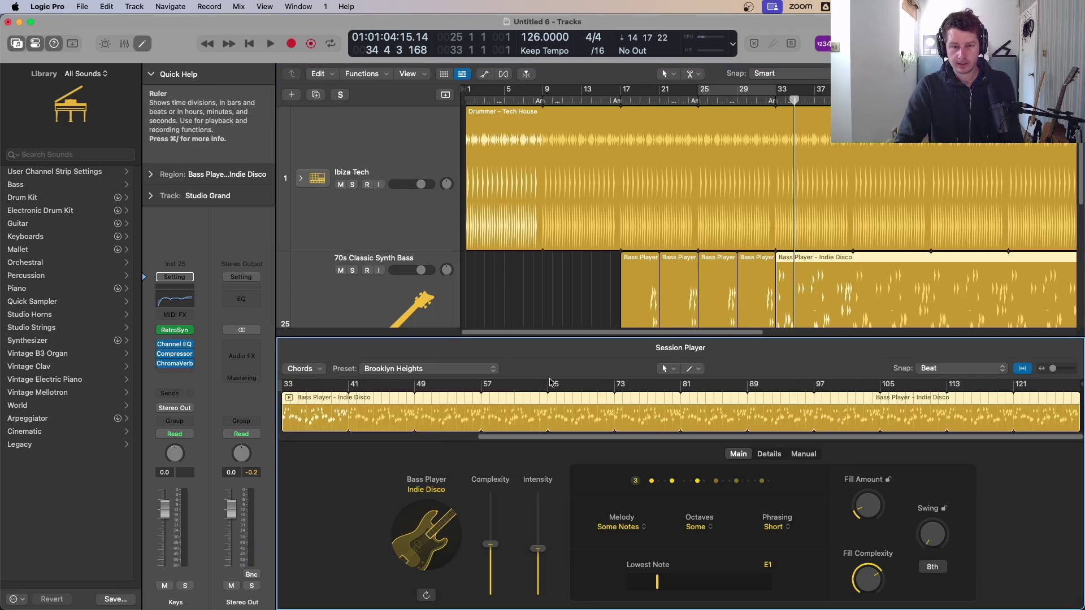
pyautogui.press('p')
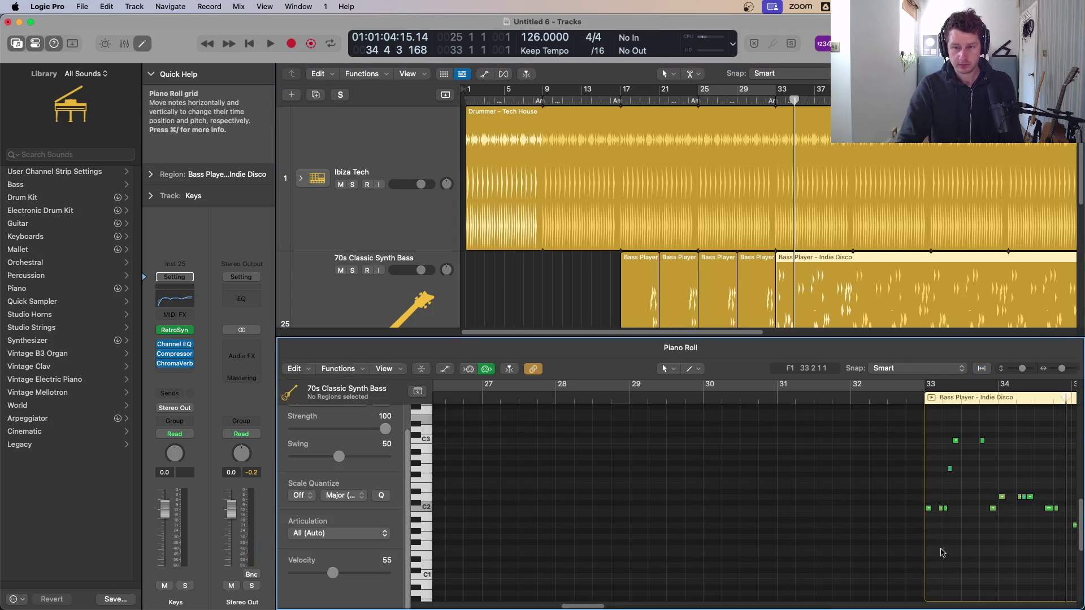
pyautogui.press('super+a')
pyautogui.hotkey('alt', 'shift', 'Down')
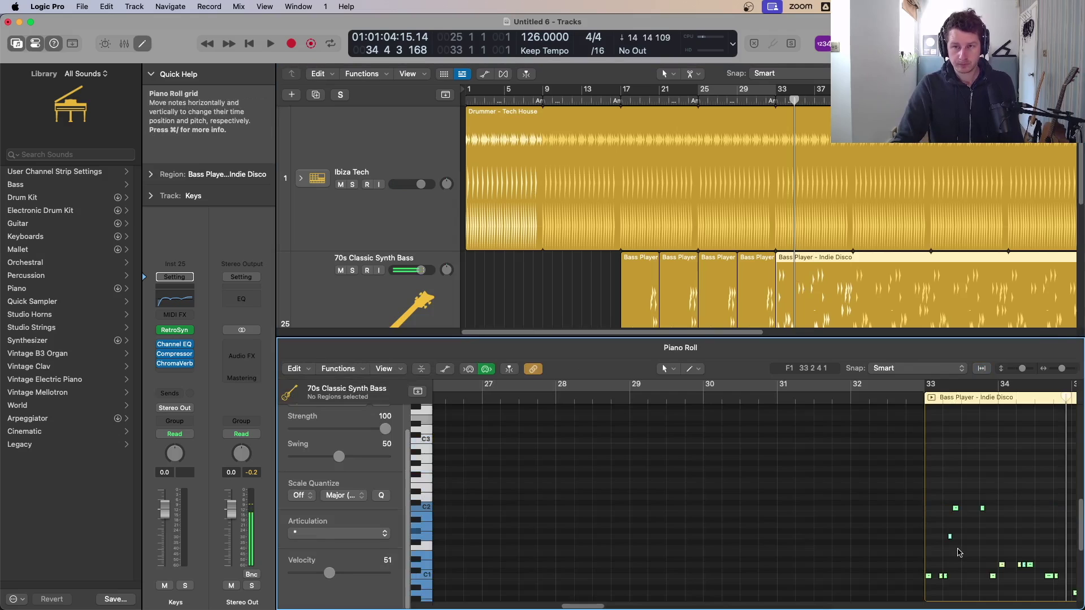
pyautogui.press('space')
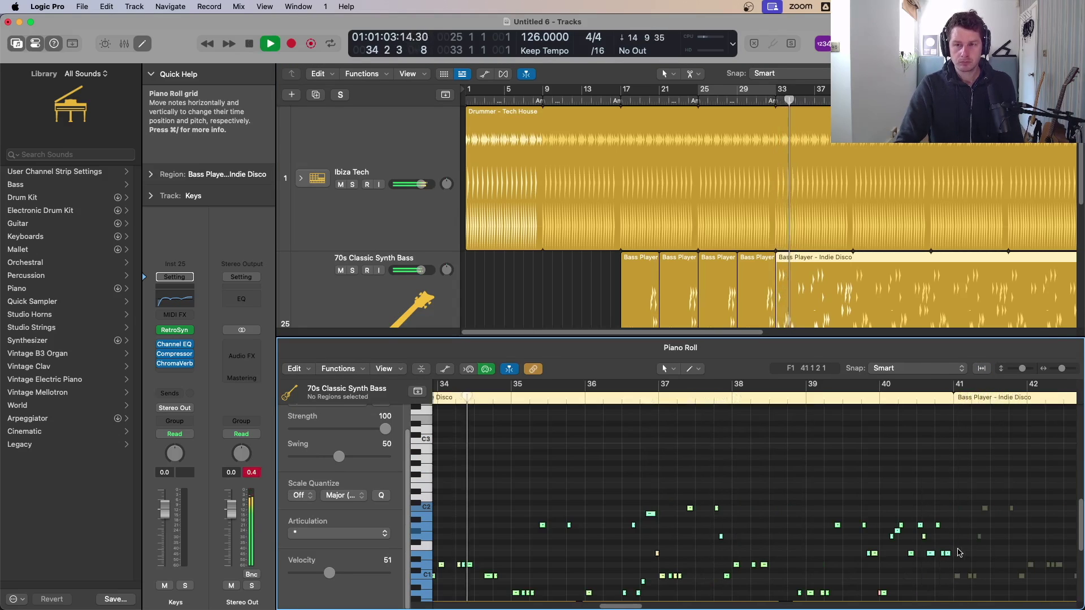
pyautogui.press('p')
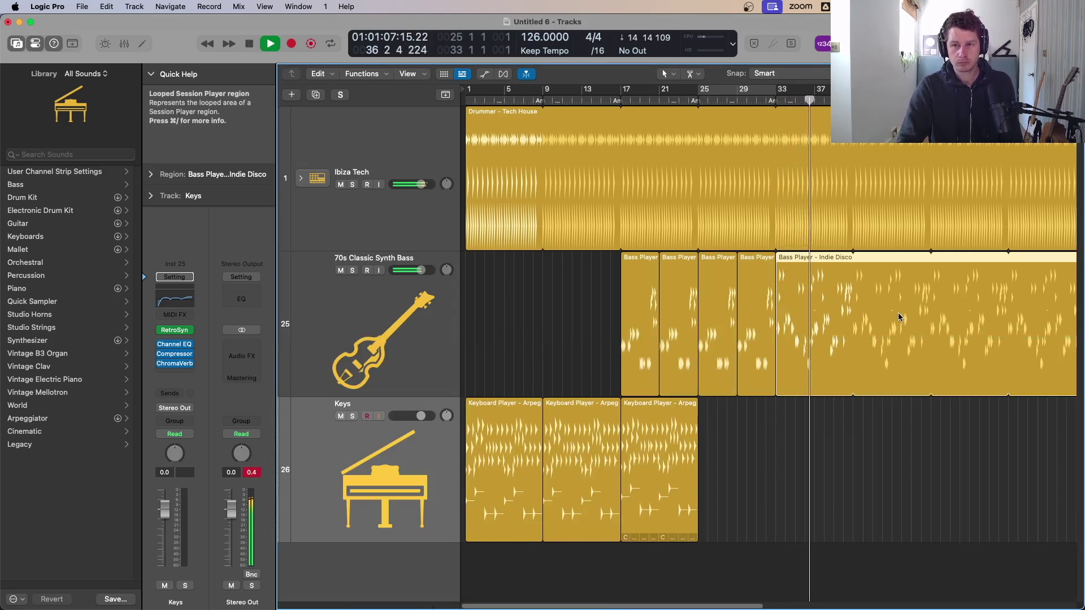
# - Check which chord source the long bass region at bar 33 follows, leaving its chord options as they are
pyautogui.rightClick(797, 283)
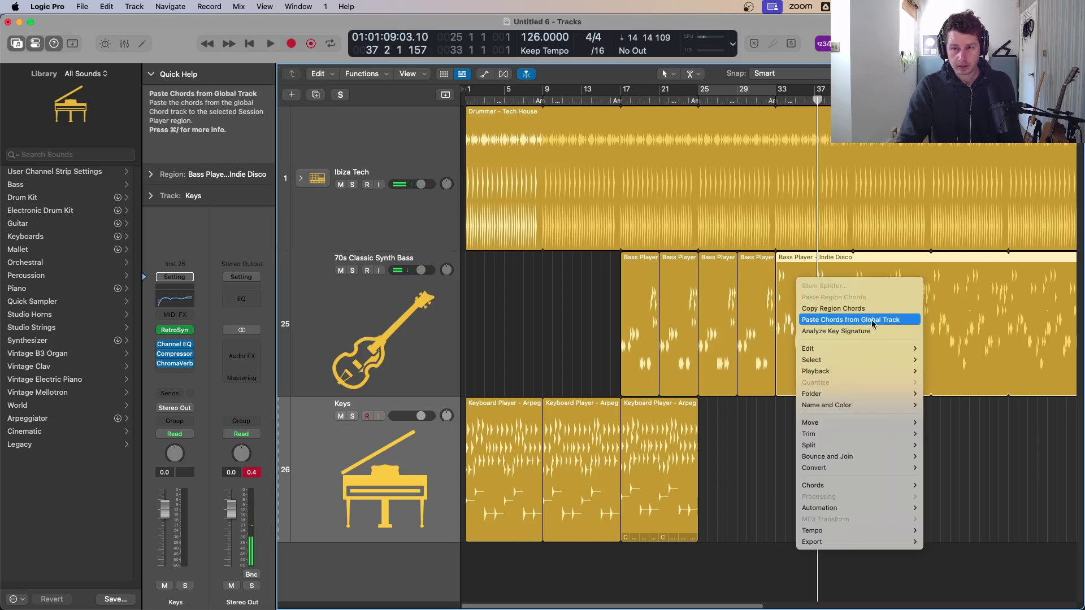
pyautogui.click(786, 273)
pyautogui.doubleClick(786, 273)
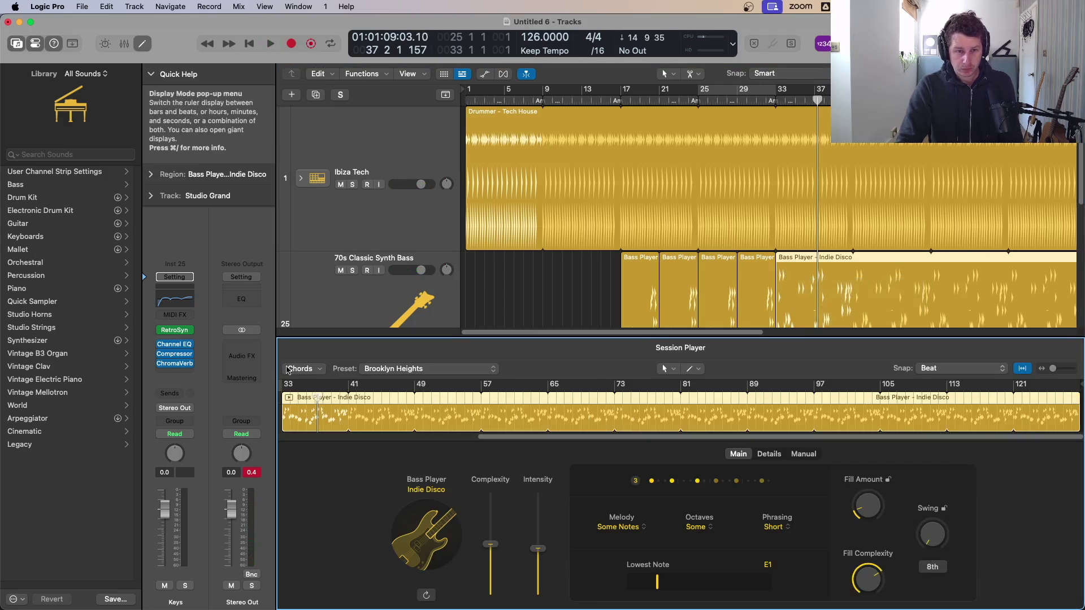
pyautogui.click(310, 372)
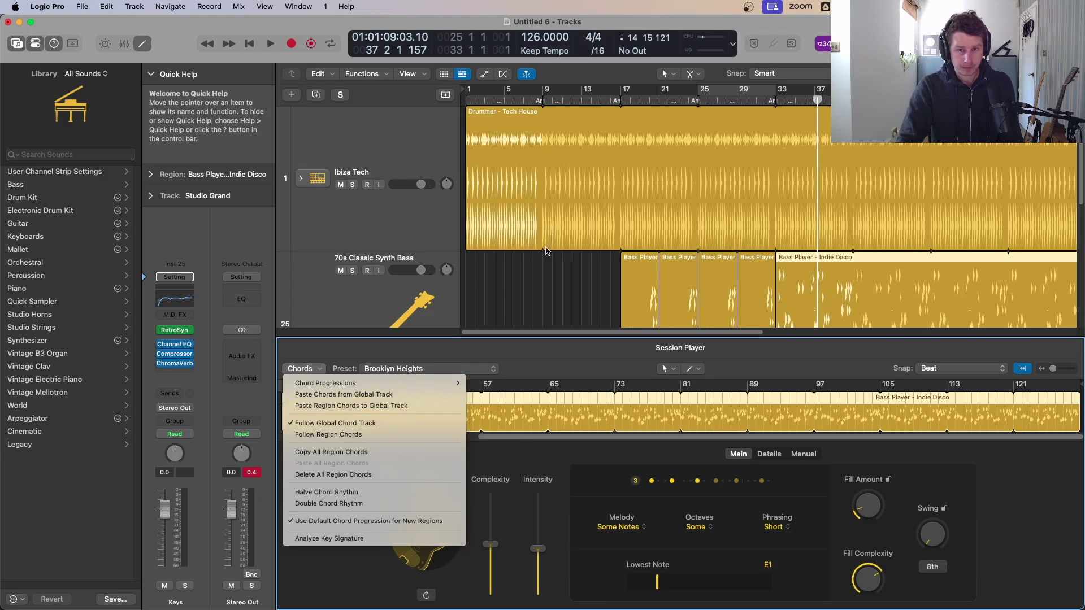
pyautogui.click(552, 281)
pyautogui.press('p')
pyautogui.press('p')
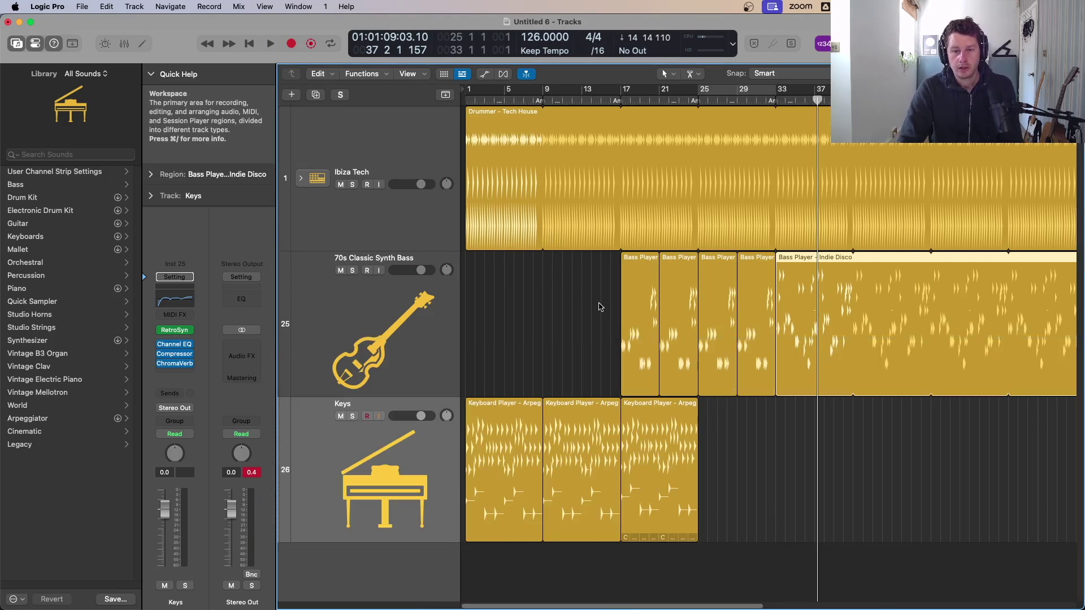
# - Play a cycle over bars 33 to 45 and split the Tech House drummer region at bar 33
pyautogui.moveTo(775, 92); pyautogui.dragTo(893, 92)
pyautogui.press('space')
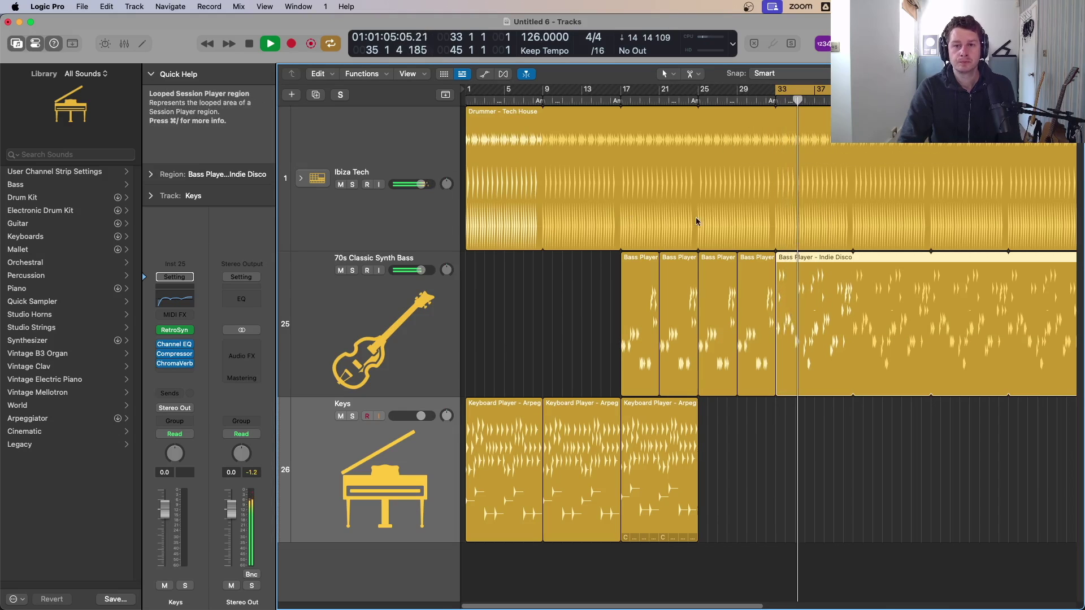
pyautogui.click(764, 131)
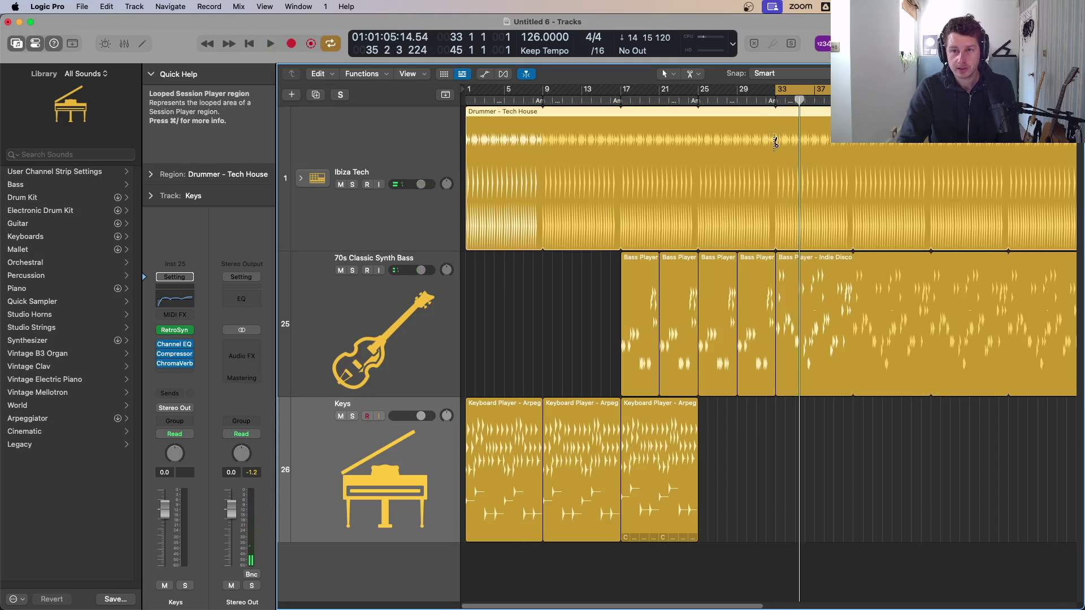
pyautogui.click(776, 142)
pyautogui.click(788, 136)
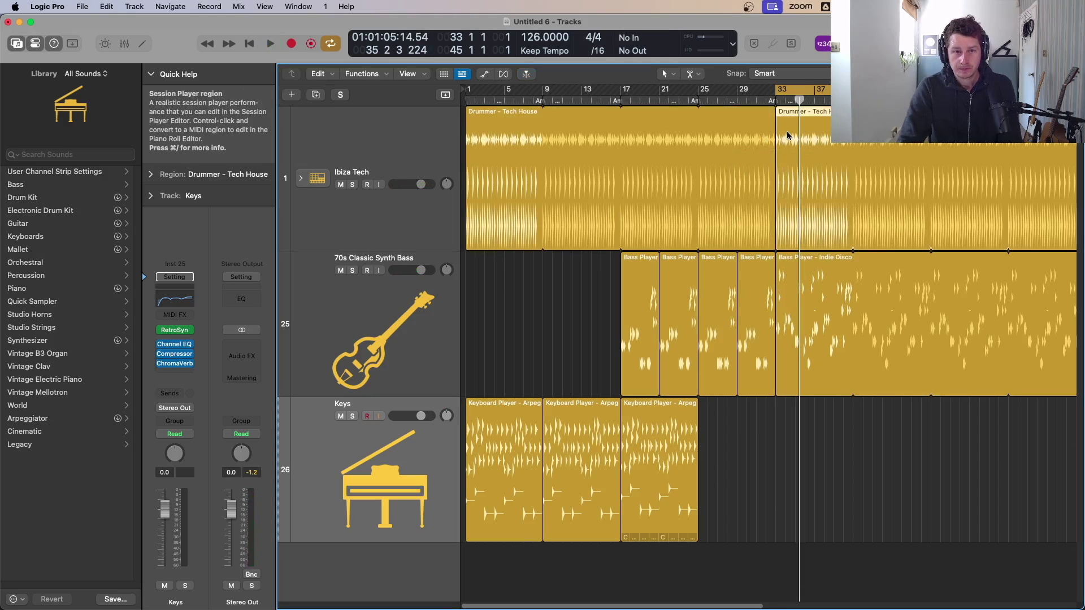
# - For the drummer region from bar 33, enable the claps, raise the complexity and audition the top percussion part before muting it
pyautogui.doubleClick(786, 124)
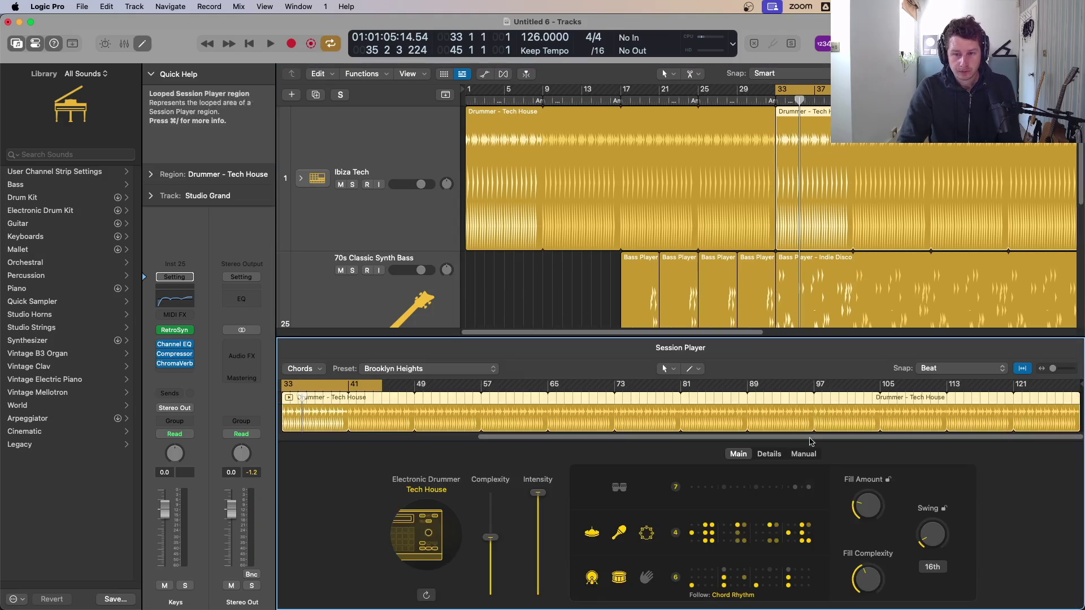
pyautogui.click(619, 487)
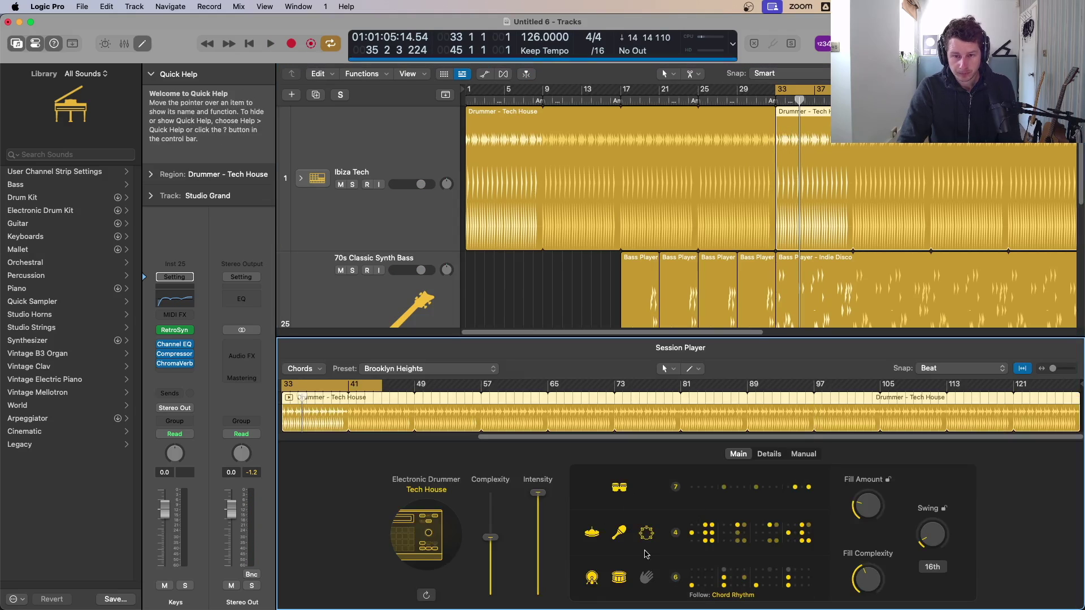
pyautogui.click(648, 577)
pyautogui.press('space')
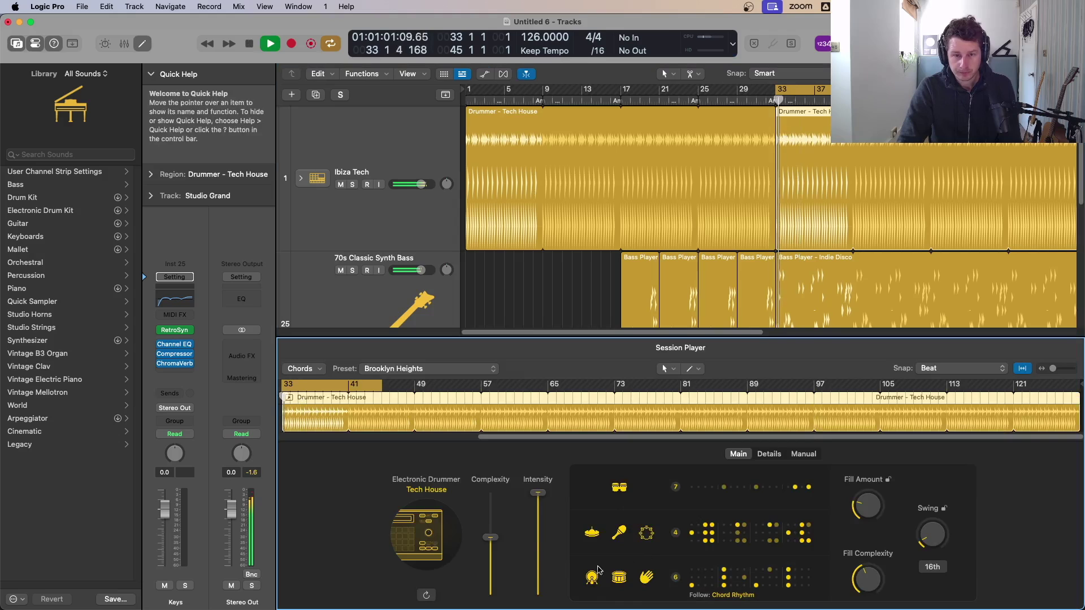
pyautogui.moveTo(502, 543); pyautogui.dragTo(502, 514)
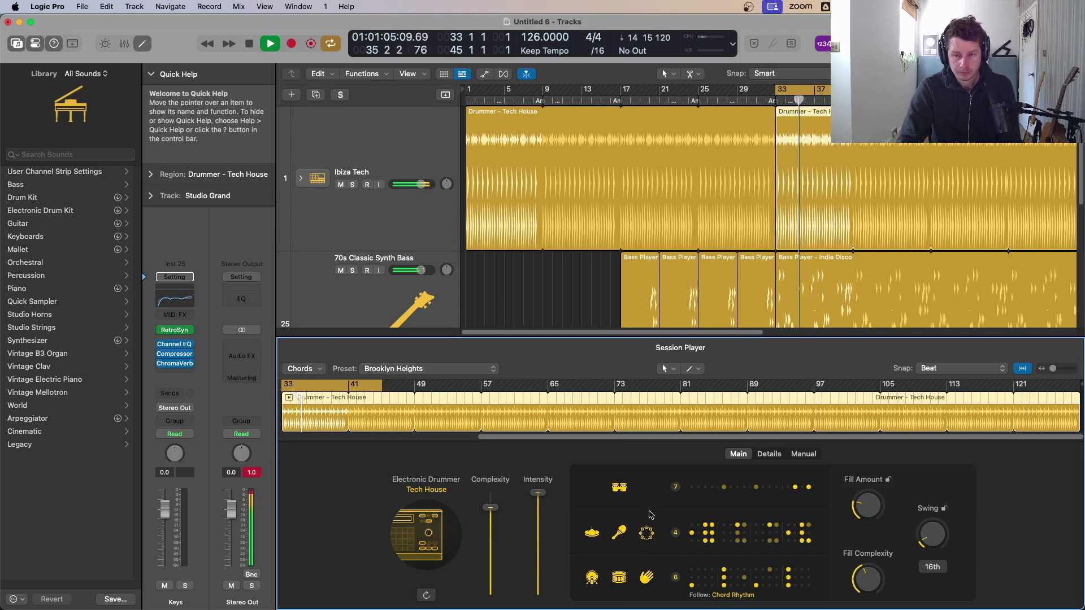
pyautogui.click(621, 489)
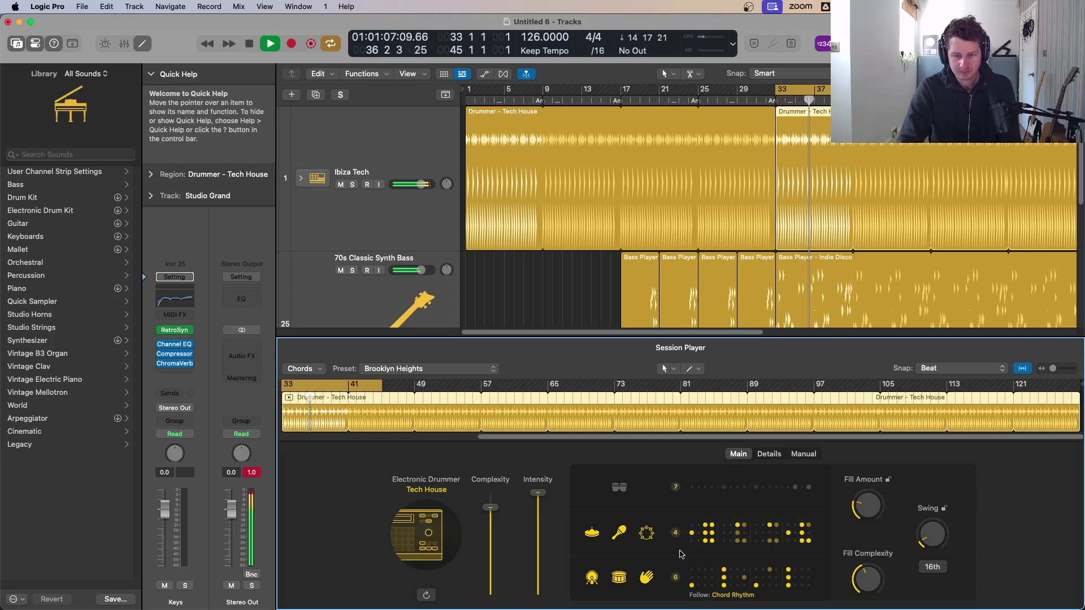
# - Choose pattern 5 for the cymbal and shaker row of the drummer region from bar 33
pyautogui.click(712, 537)
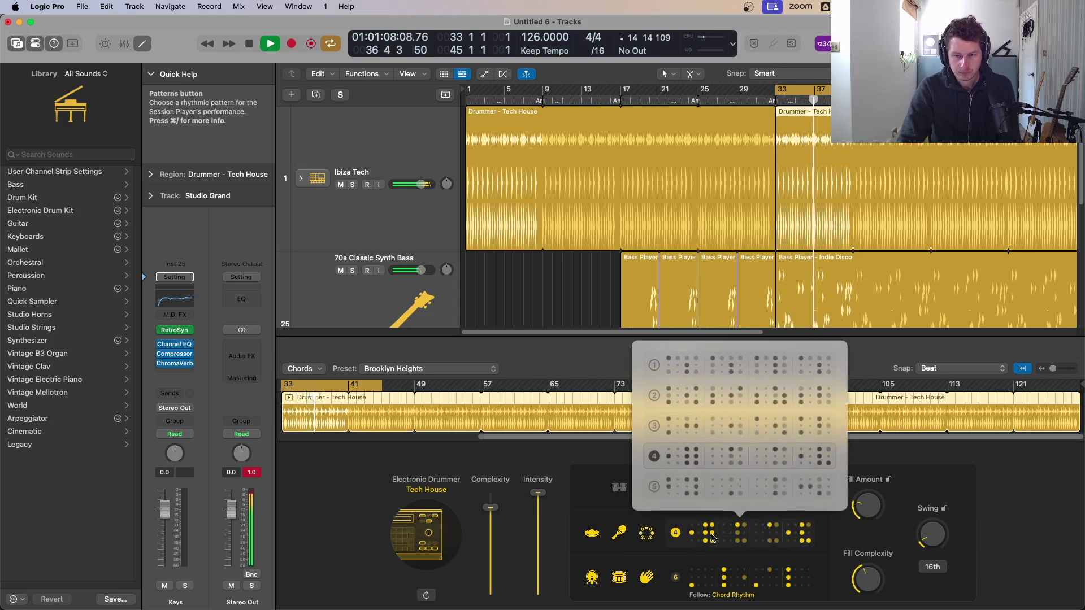
pyautogui.click(656, 490)
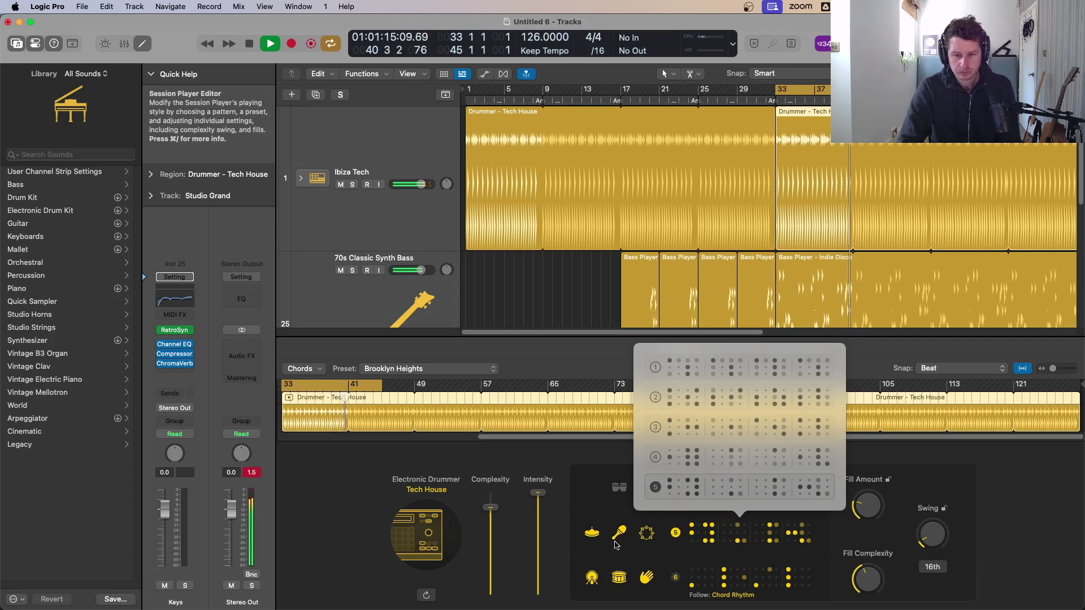
pyautogui.click(594, 487)
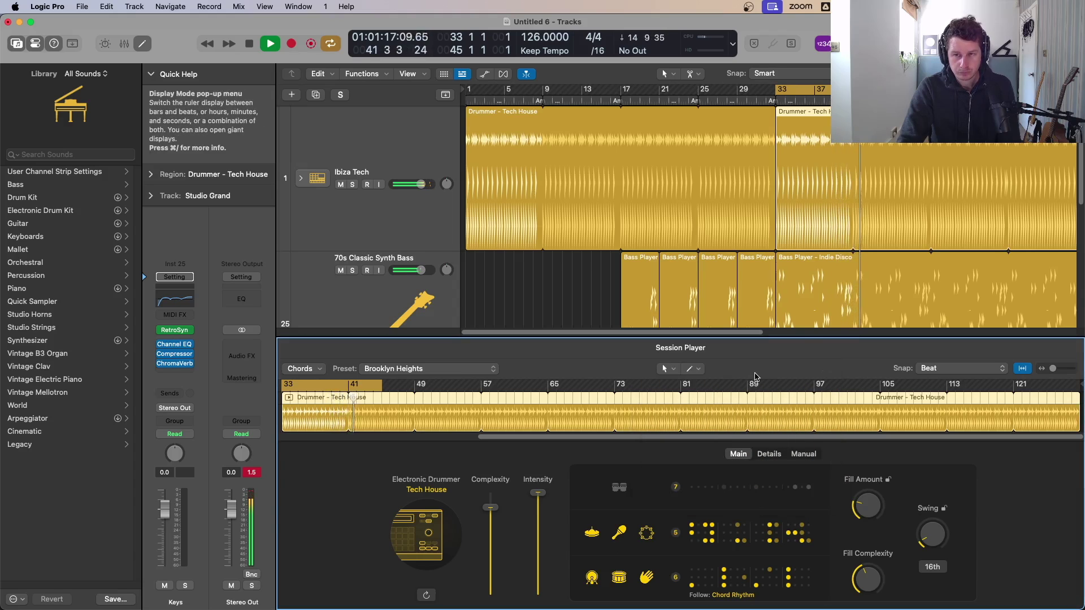
# - Close the editor and let playback run past bar 45 with the cycle off before re-enabling the cycle
pyautogui.press('p')
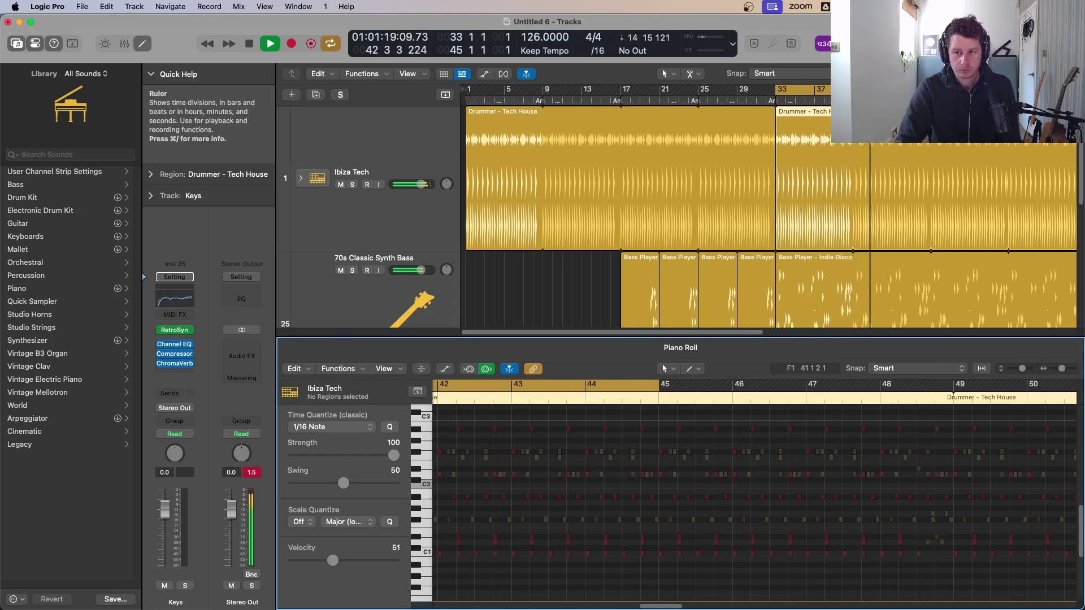
pyautogui.press('c')
pyautogui.press('p')
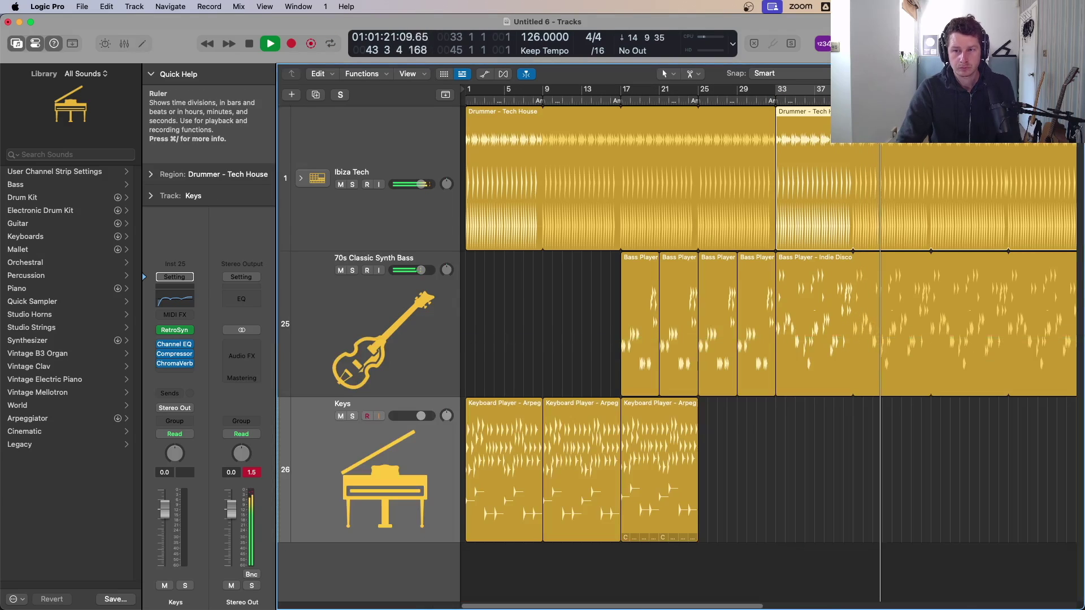
pyautogui.click(802, 92)
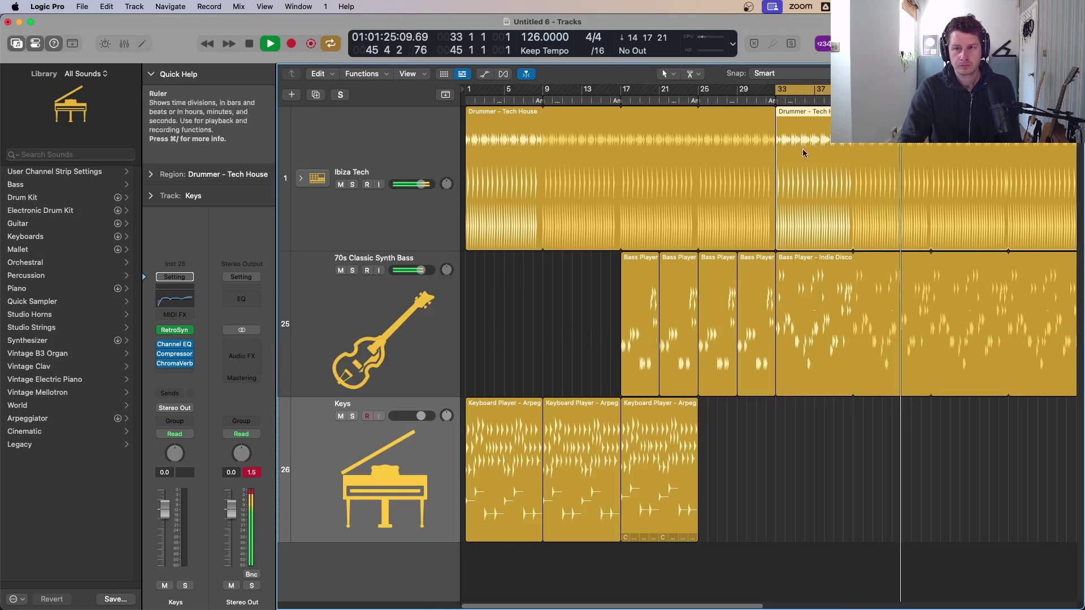
# - Create one new MIDI software instrument track with the default patch
pyautogui.click(292, 95)
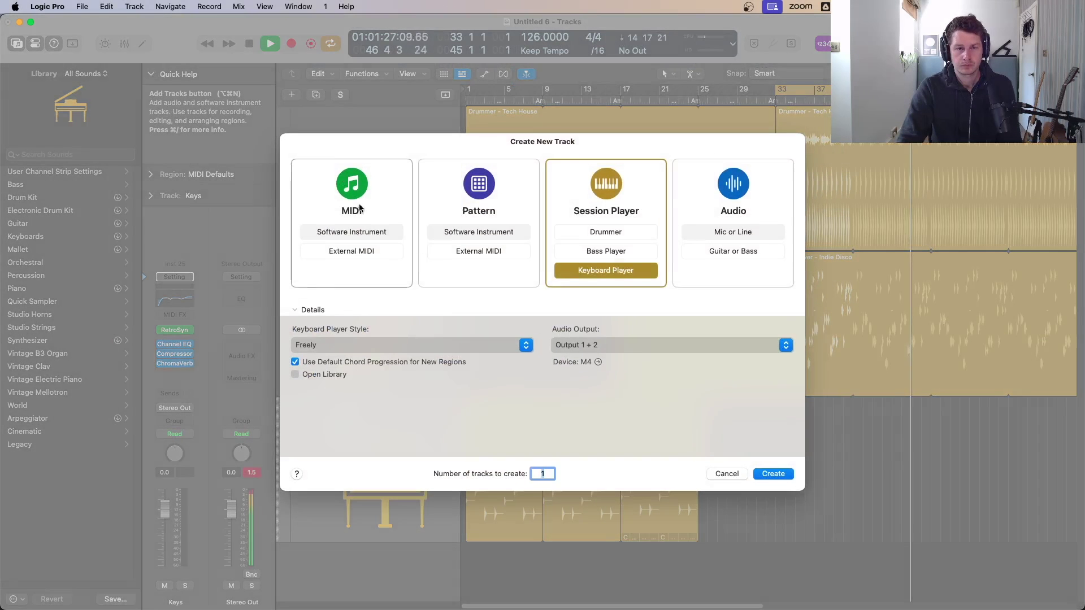
pyautogui.click(354, 231)
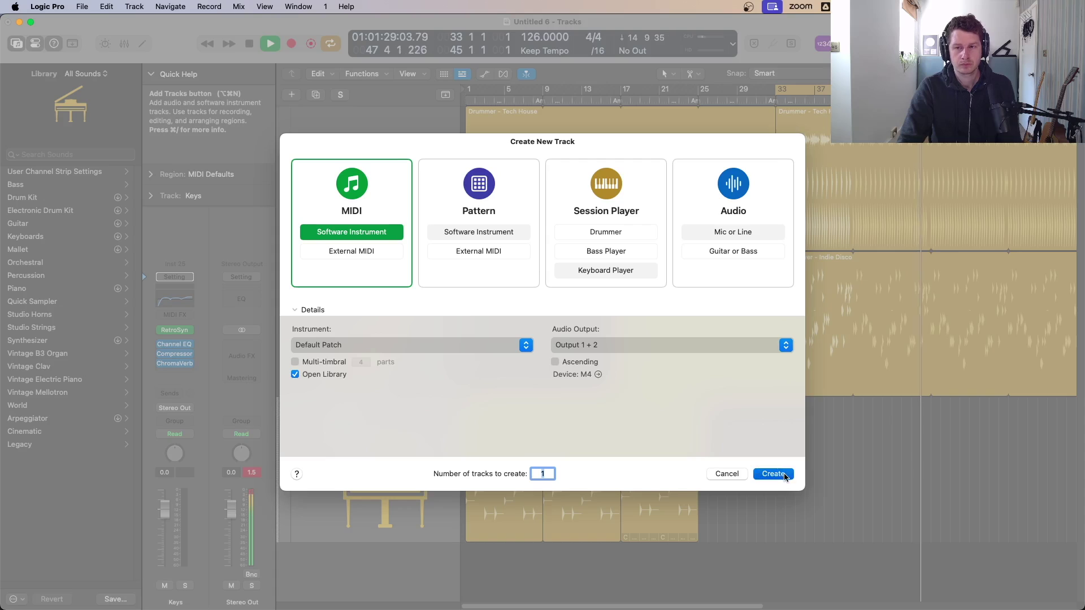
pyautogui.click(782, 475)
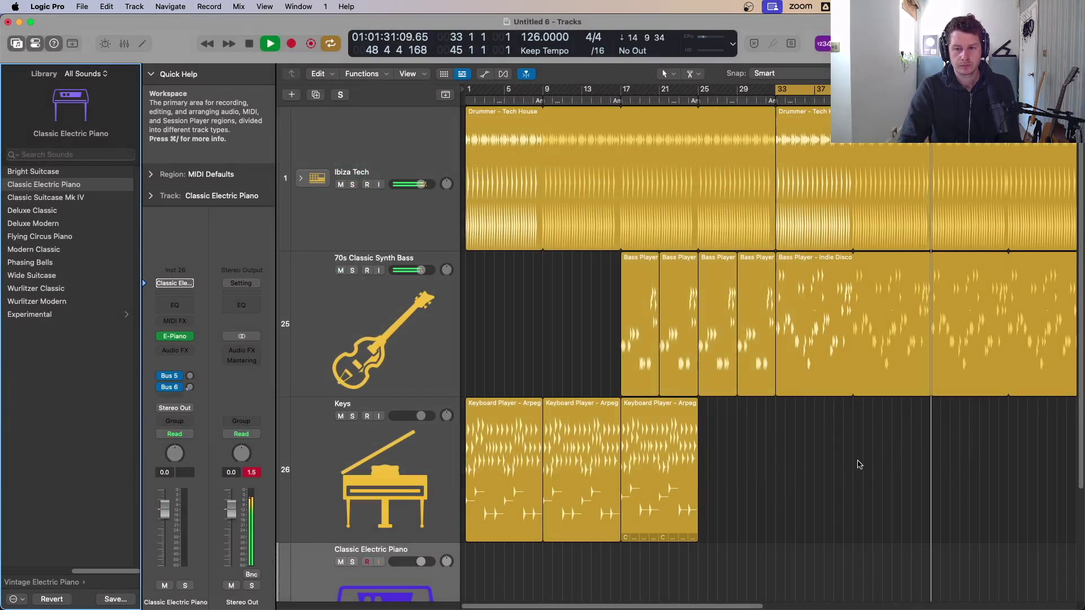
# - Copy the arpeggiated Keys region from bar 17 to bar 33, audition it and open the copy for Session Player editing
pyautogui.press('space')
pyautogui.moveTo(644, 412); pyautogui.dragTo(809, 413)
pyautogui.press('space')
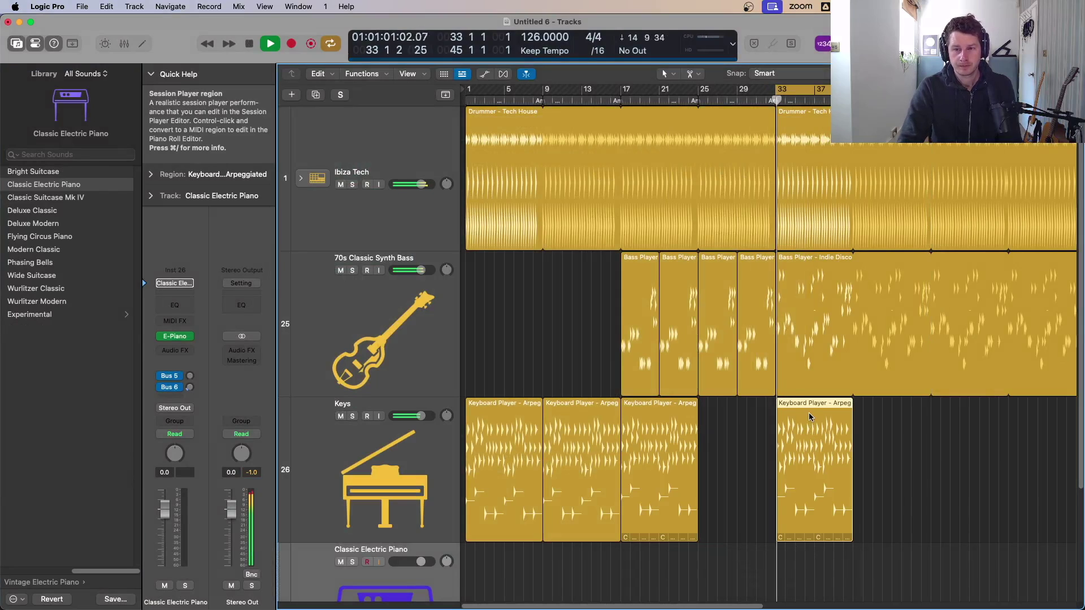
pyautogui.doubleClick(809, 413)
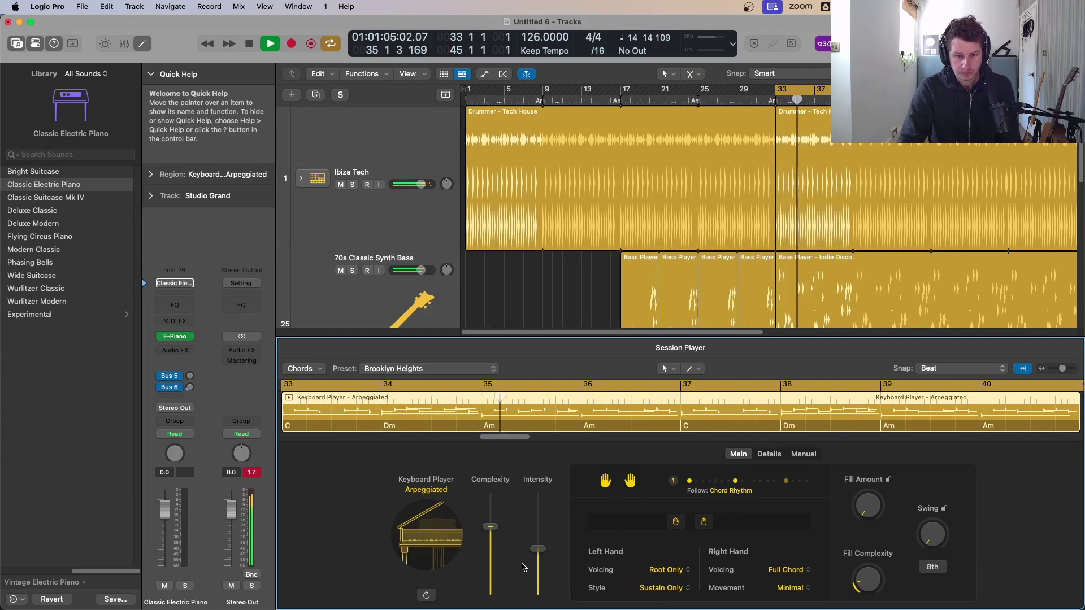
pyautogui.press('space')
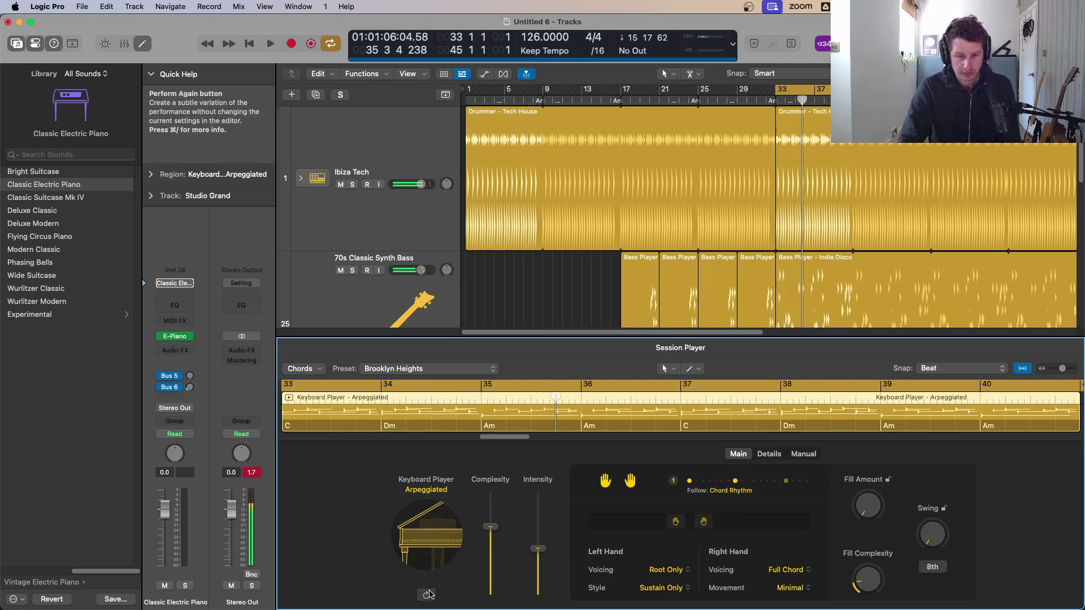
# - Try the Block Chords style on the Keys region at bar 33, audition it with the mix and undo the change
pyautogui.click(437, 492)
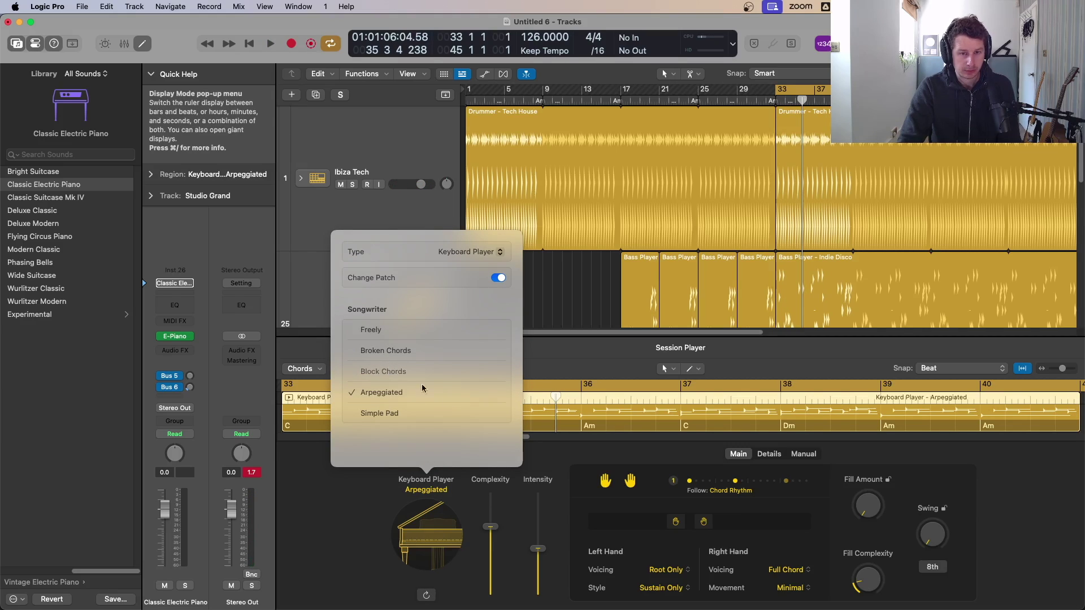
pyautogui.click(398, 377)
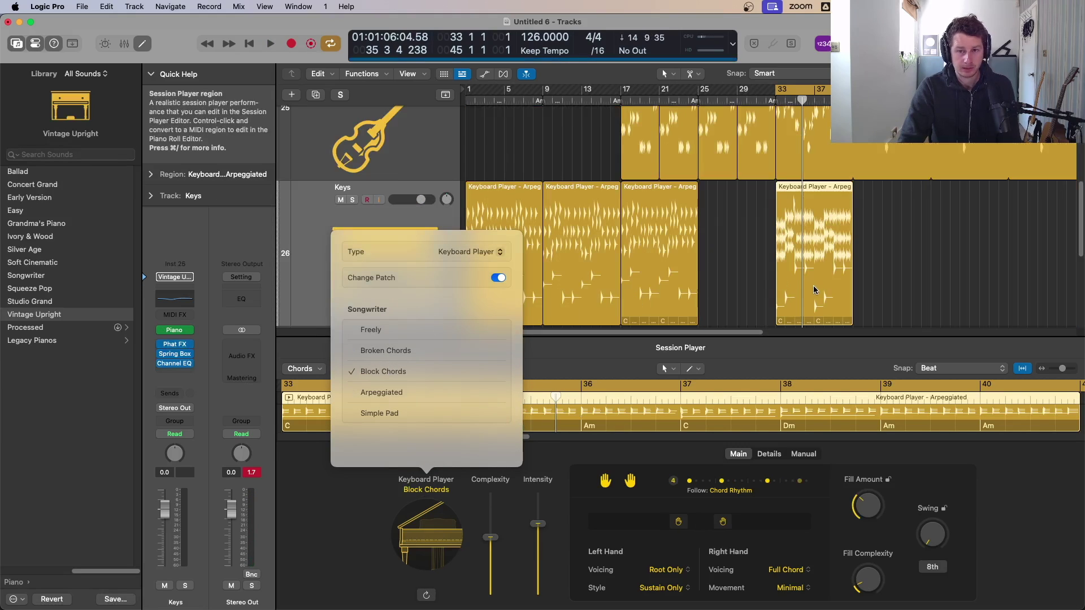
pyautogui.press('space')
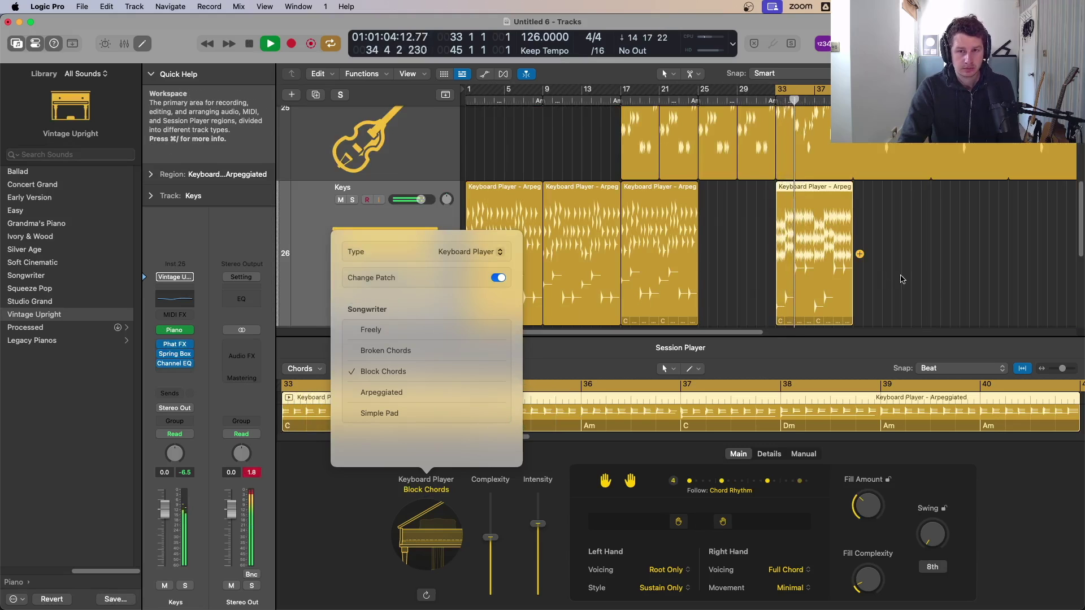
pyautogui.click(937, 274)
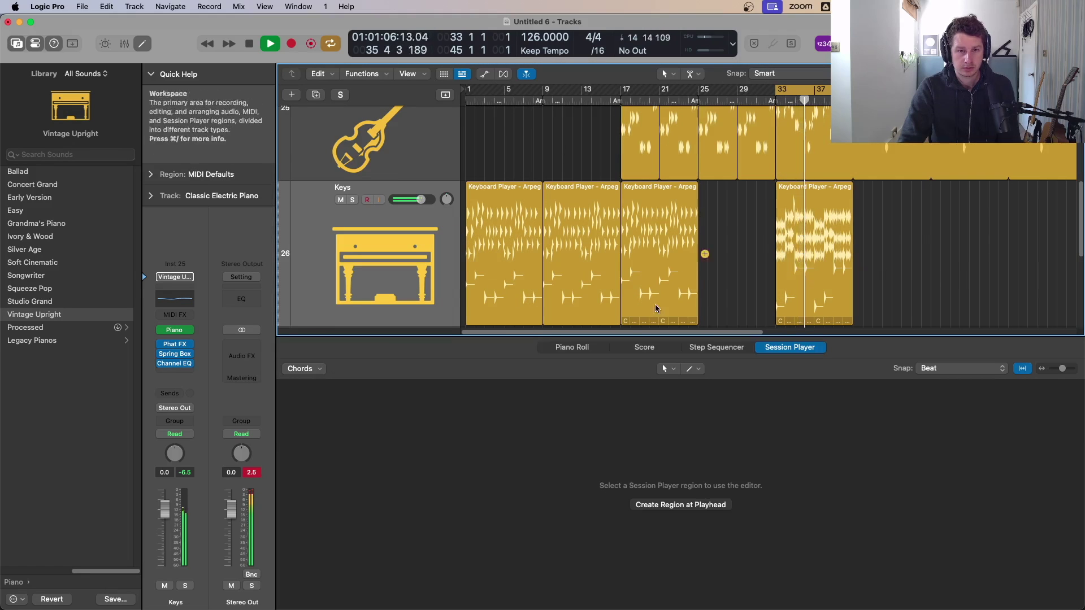
pyautogui.press('space')
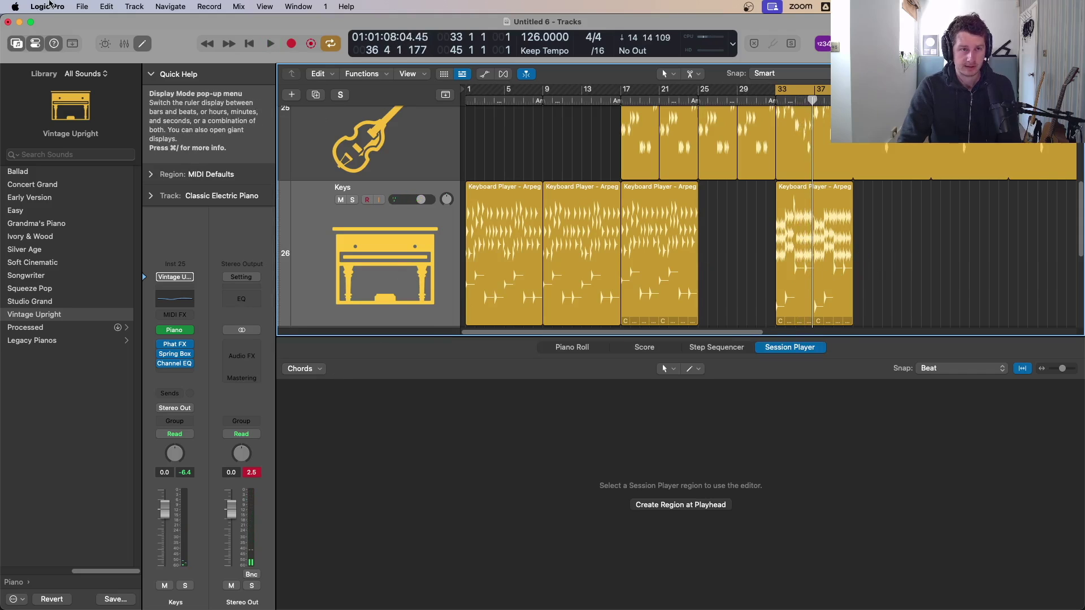
pyautogui.click(108, 6)
pyautogui.click(121, 21)
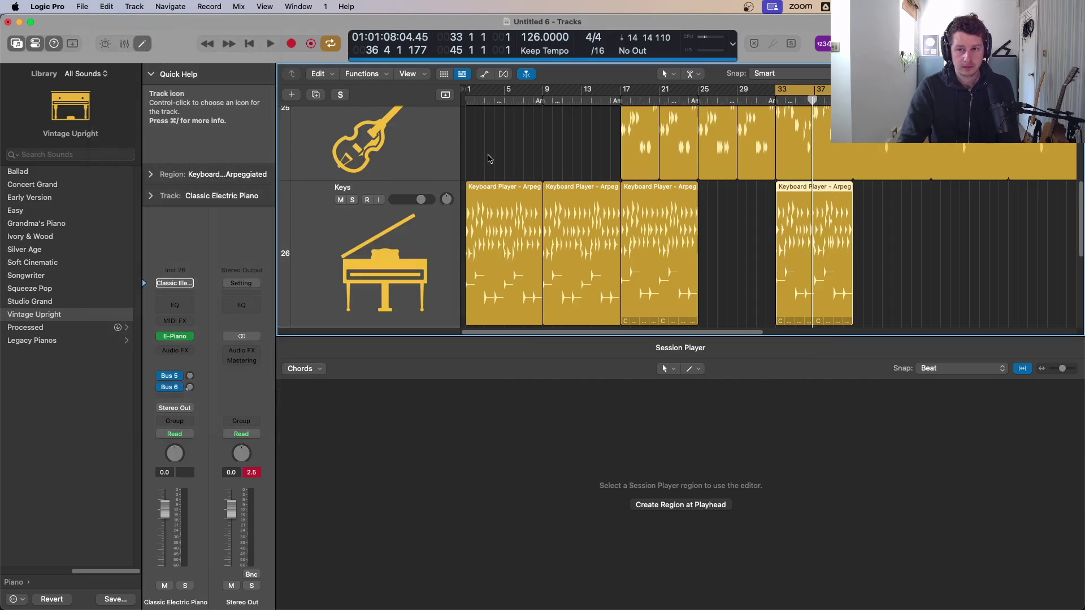
# - Solo the Keys track and audition its region from bar 33
pyautogui.click(352, 199)
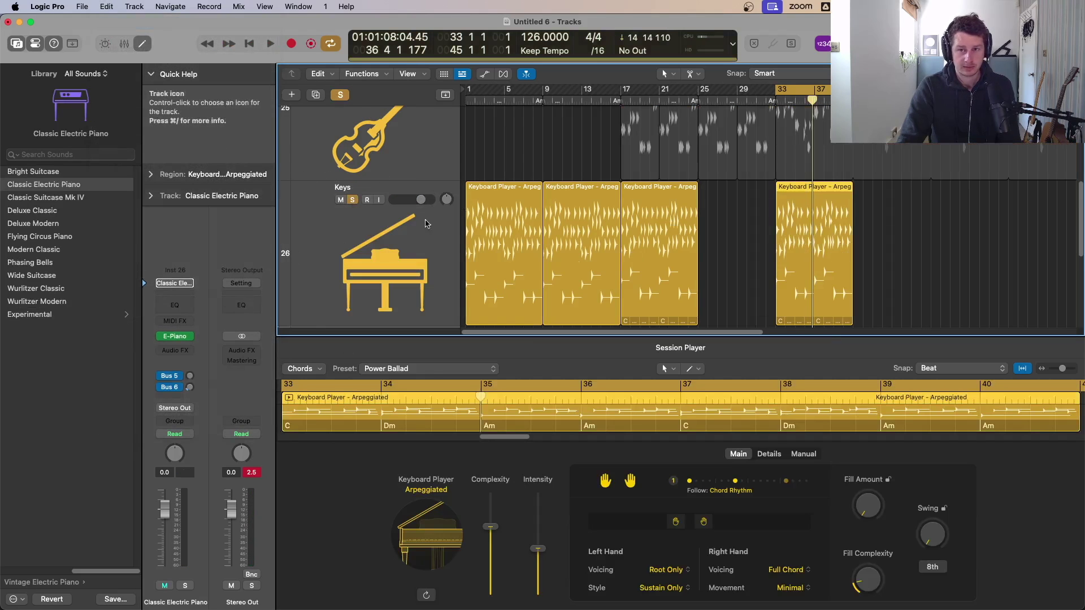
pyautogui.press('space')
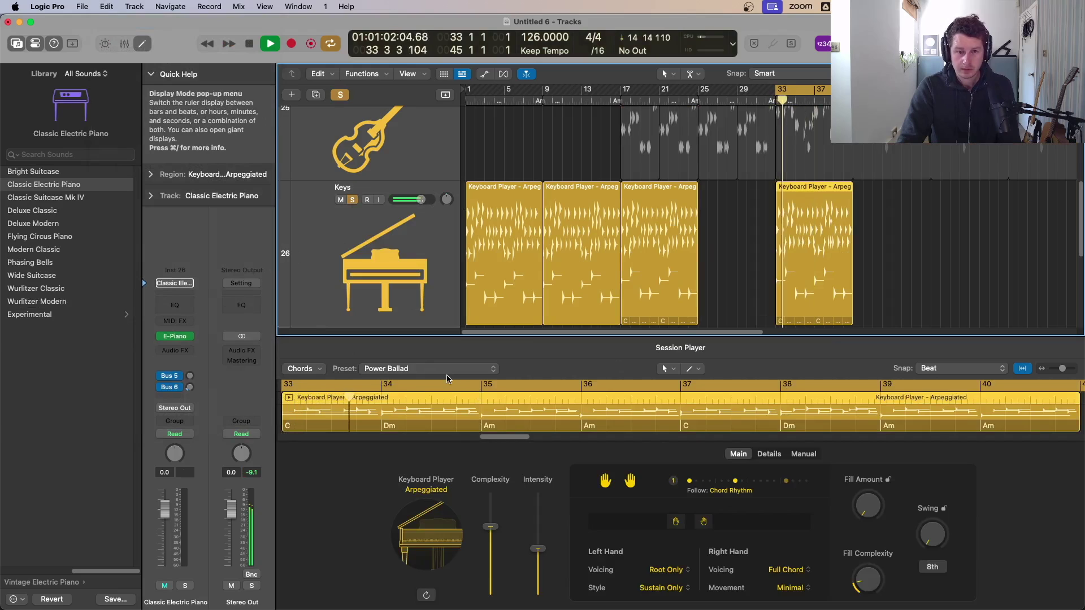
pyautogui.press('space')
# - Choose Keep Settings when Changing Style, try Block Chords on the region at bar 33 and undo the style change
pyautogui.click(445, 375)
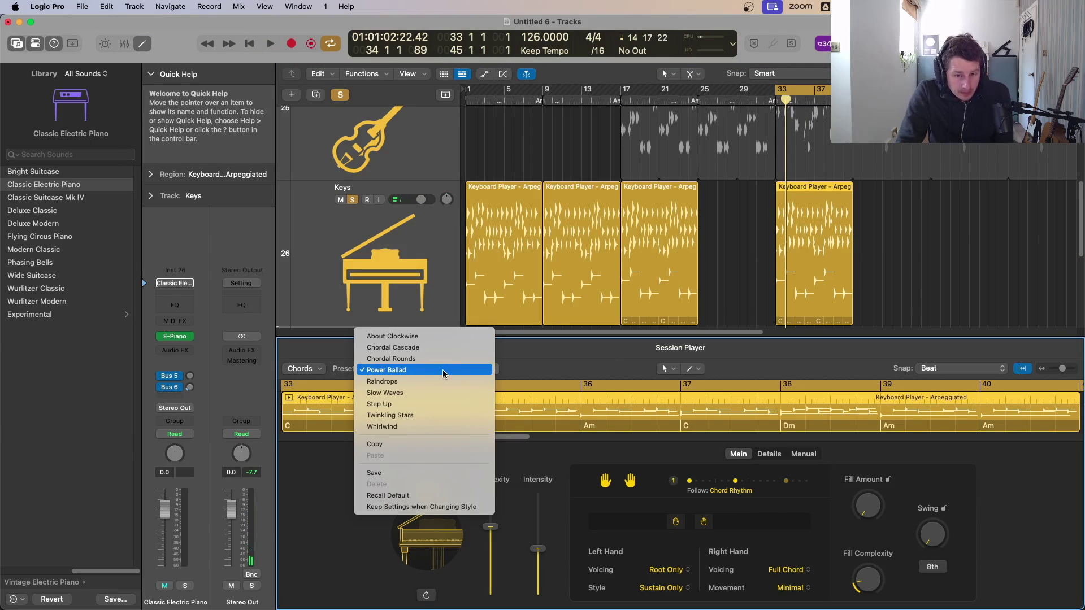
pyautogui.click(456, 508)
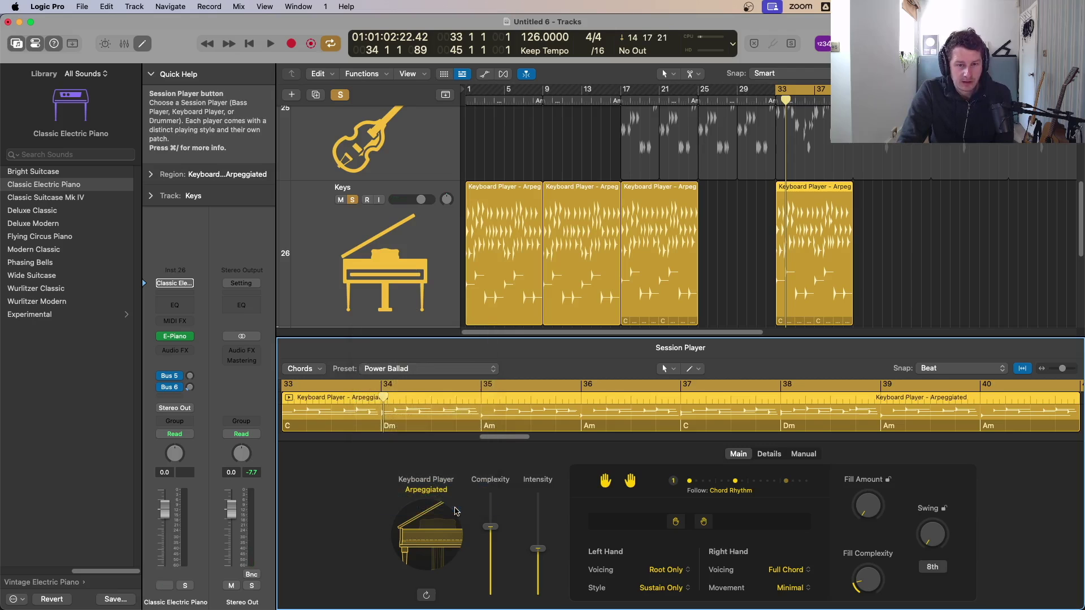
pyautogui.click(428, 491)
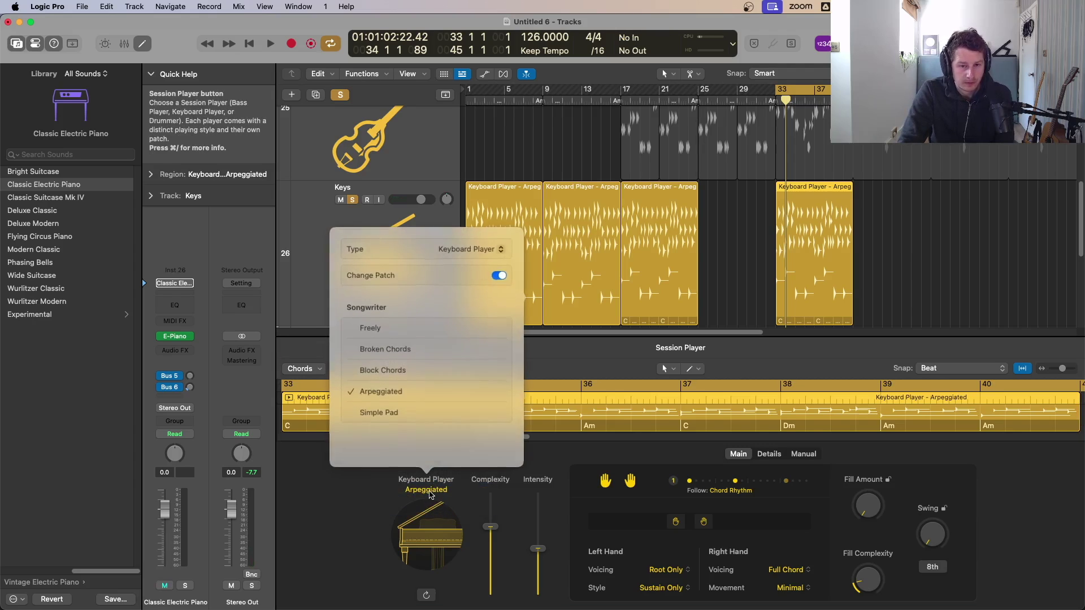
pyautogui.click(380, 372)
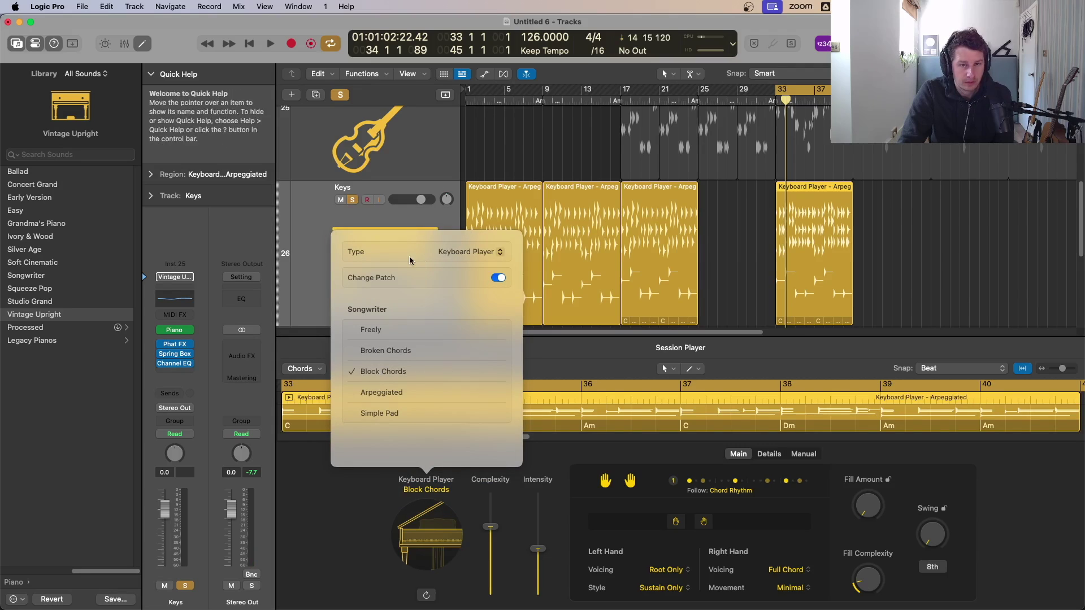
pyautogui.click(331, 513)
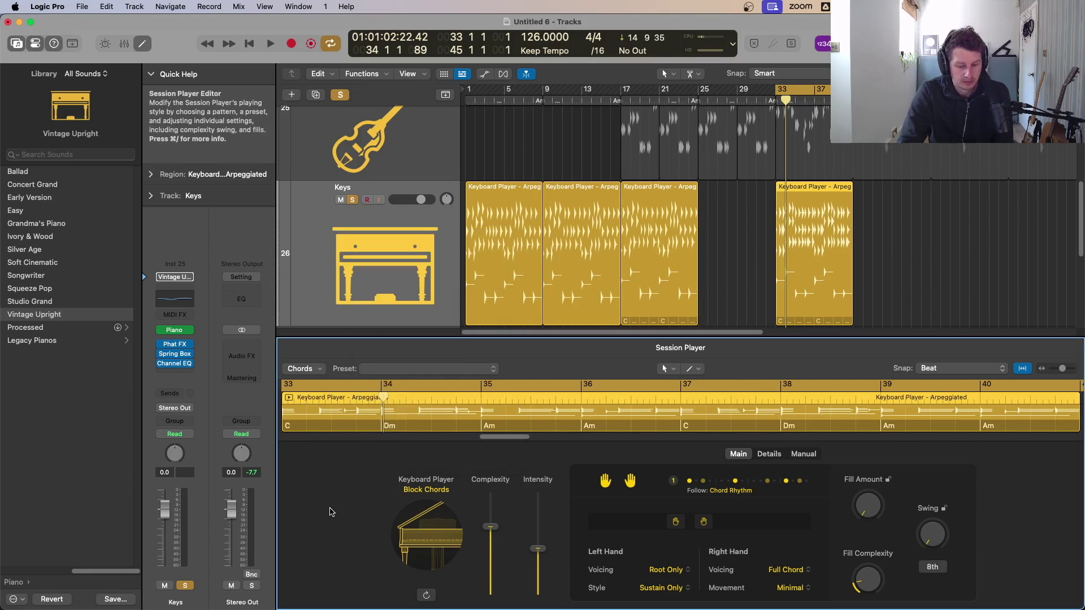
pyautogui.press('super+z')
# - Undo the copy of the Keys region to bar 33 during playback and redo it
pyautogui.press('space')
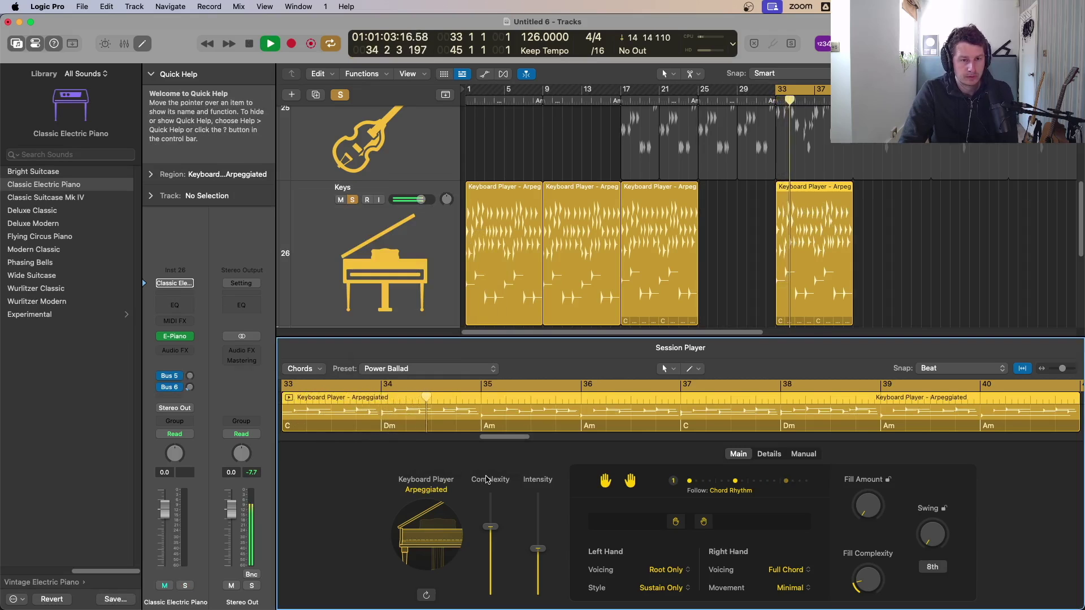
pyautogui.press('super+z')
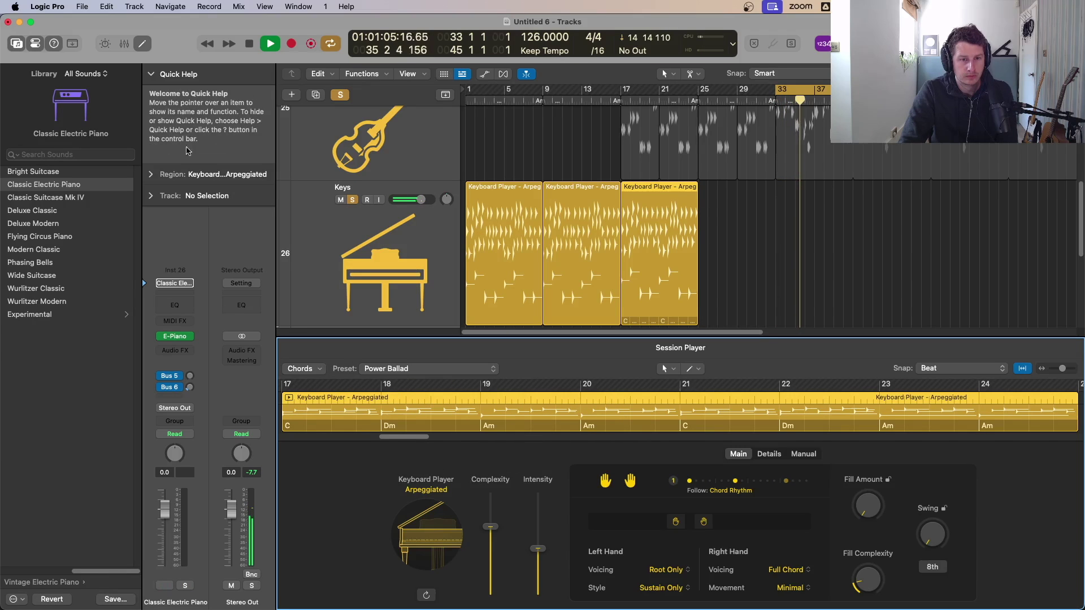
pyautogui.press('space')
pyautogui.click(106, 6)
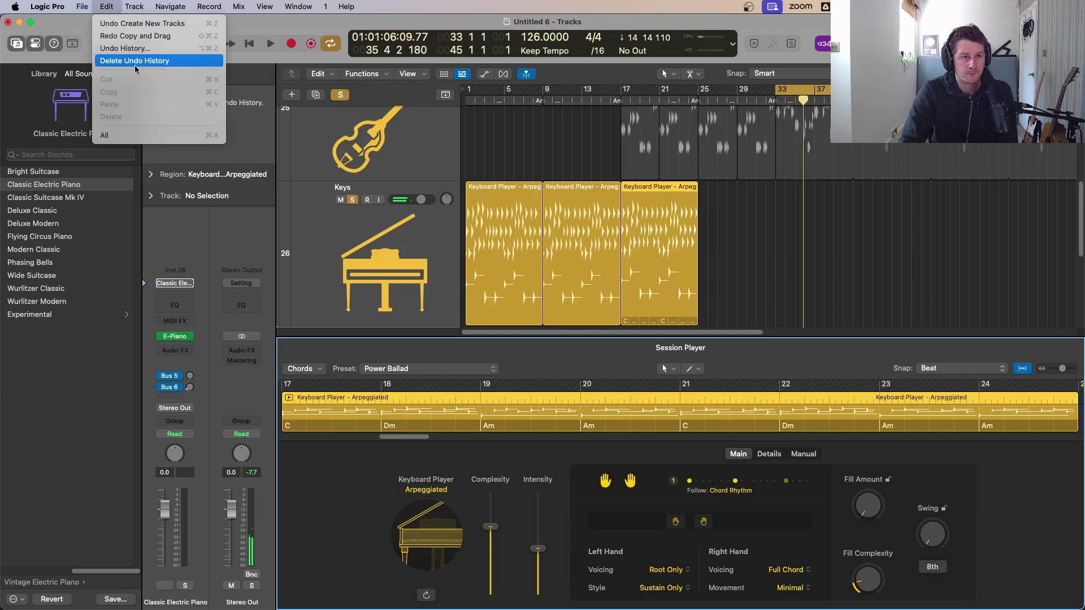
pyautogui.click(116, 36)
# - Audition the soloed Keys region, close the Session Player editor and delete the region at bar 33
pyautogui.press('space')
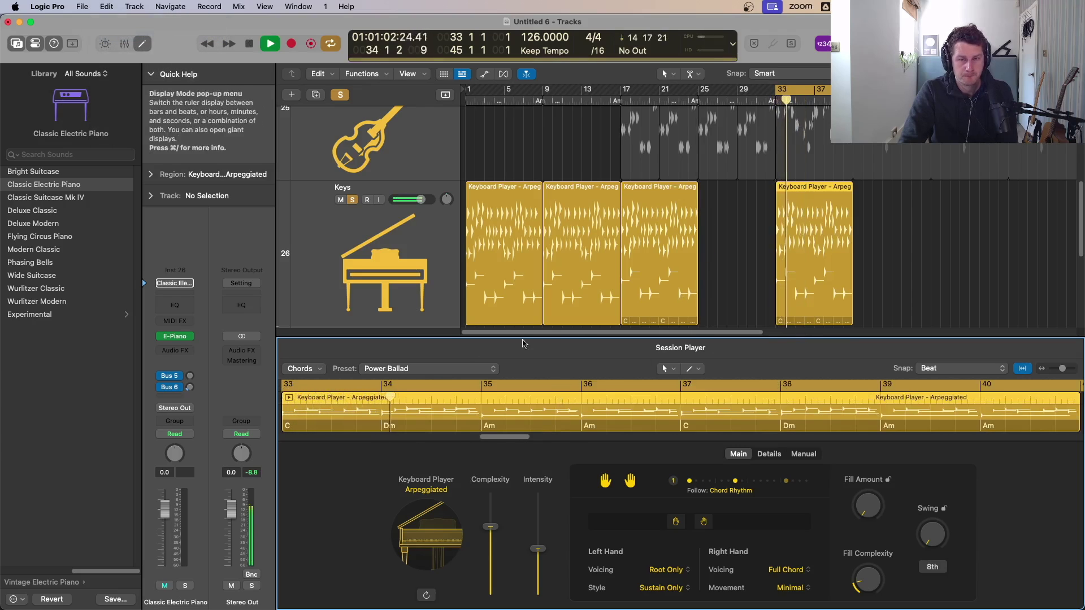
pyautogui.press('space')
pyautogui.press('p')
pyautogui.press('p')
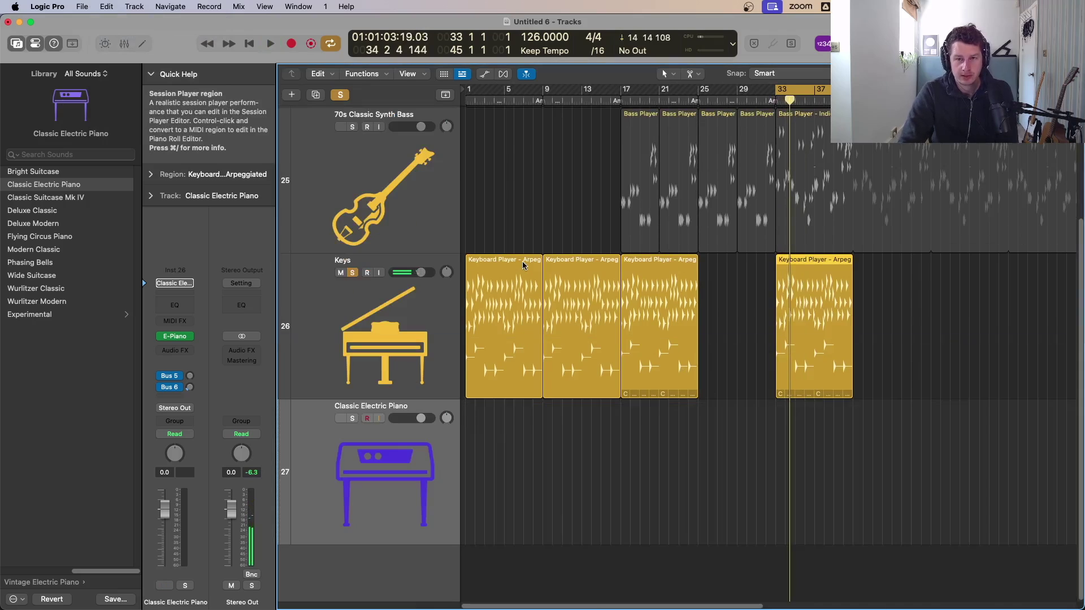
pyautogui.click(395, 342)
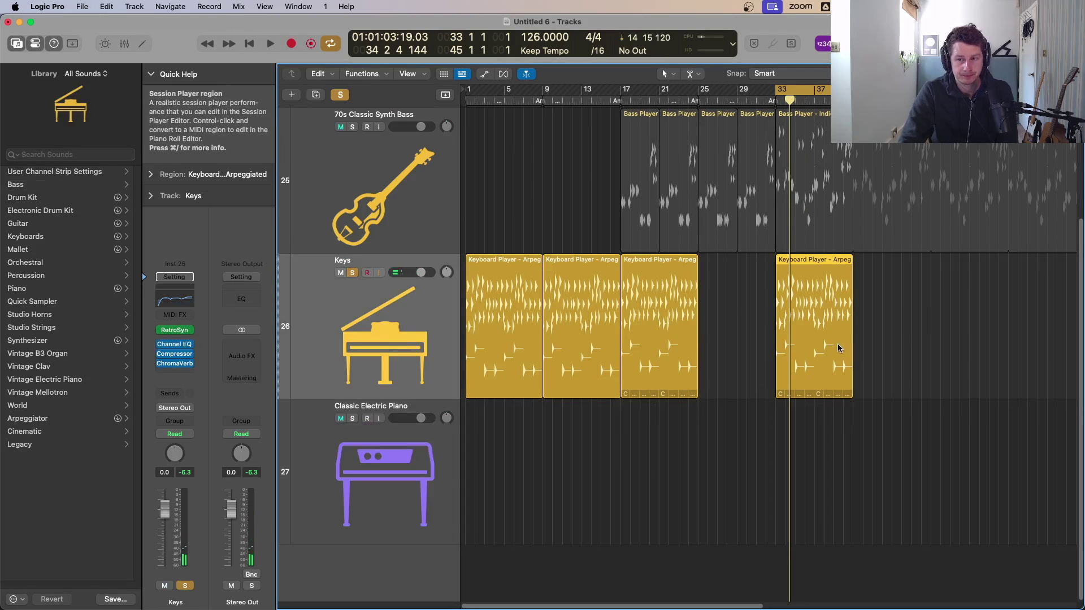
pyautogui.press('Delete')
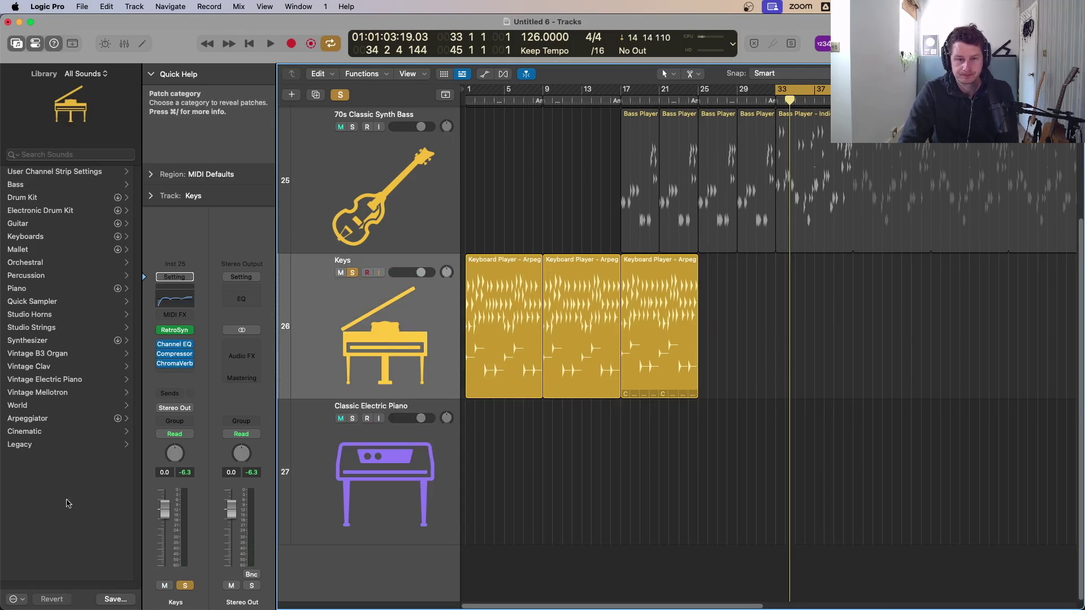
# - Duplicate the Keys track with its settings as an empty track directly below it
pyautogui.click(386, 478)
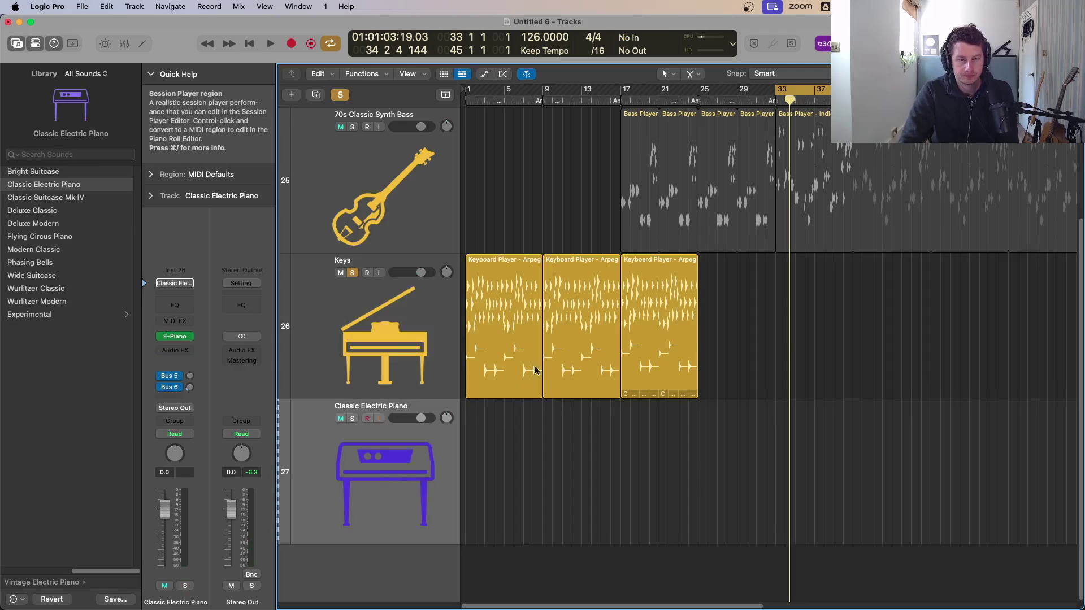
pyautogui.click(413, 355)
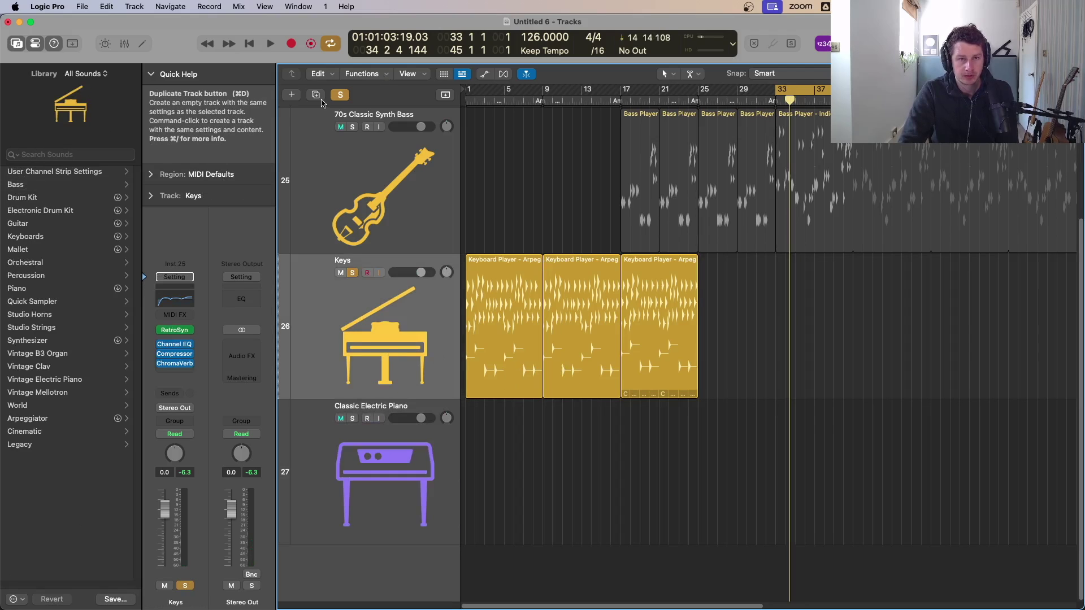
pyautogui.press('super+d')
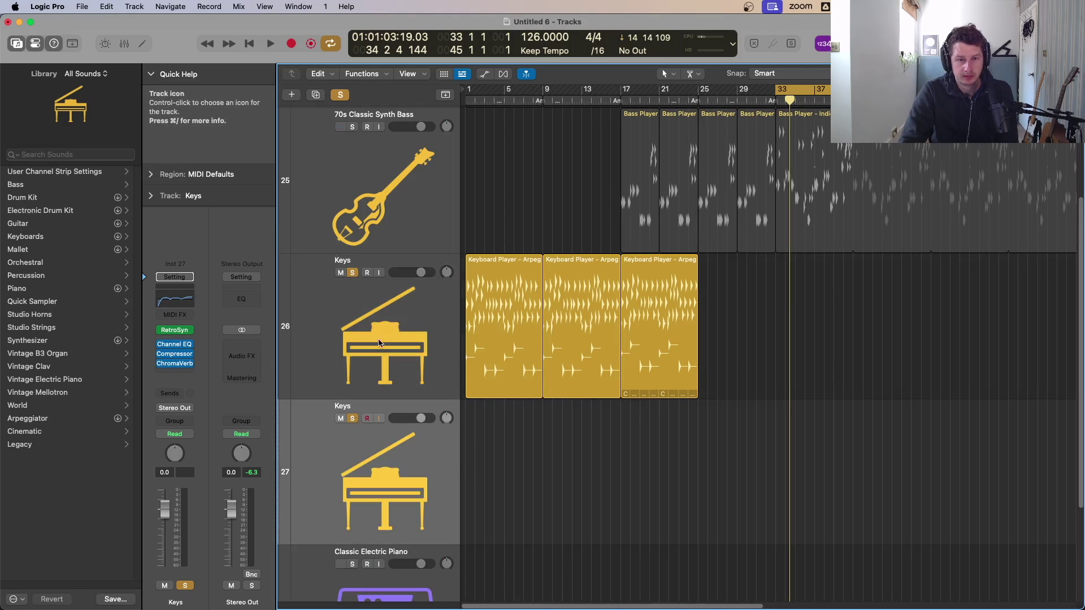
# - Clear the solo and copy the Keys region at bar 17 onto the duplicated track at bar 33, playing the result
pyautogui.keyDown('alt'); pyautogui.click(352, 419); pyautogui.keyUp('alt')
pyautogui.moveTo(679, 332); pyautogui.dragTo(826, 494)
pyautogui.press('space')
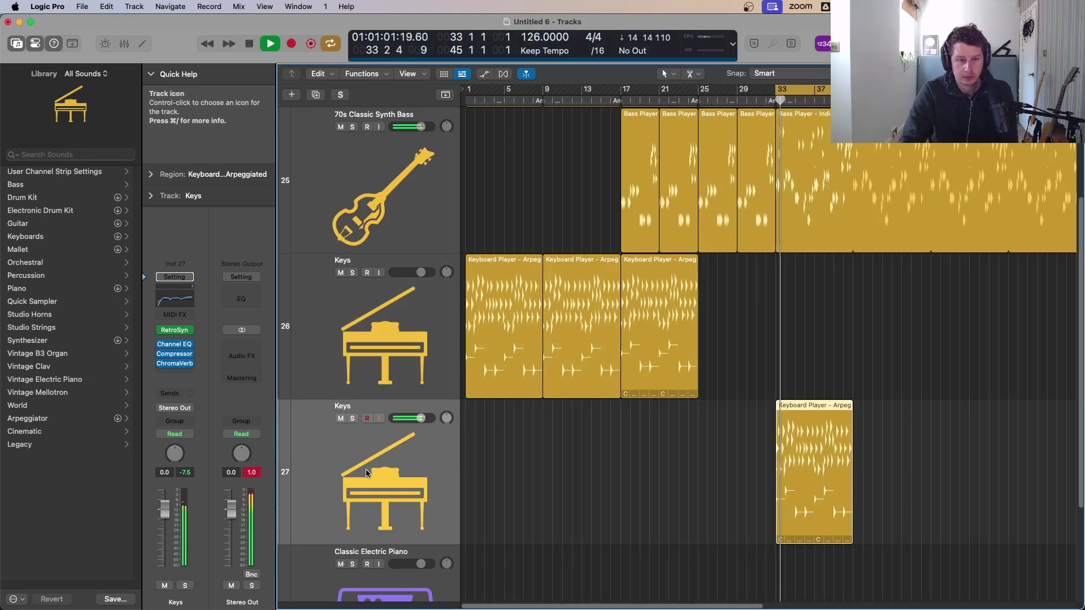
# - Inspect the duplicated Keys track's Retro Synth while the cycle plays, close it and stop playback
pyautogui.click(174, 330)
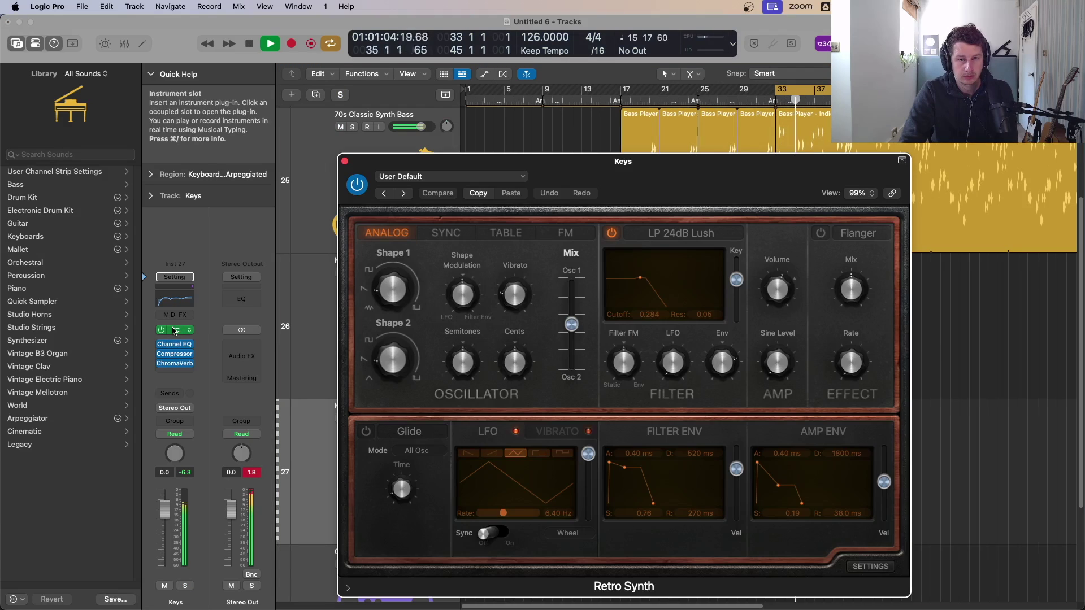
pyautogui.click(344, 162)
pyautogui.scroll(2, 528, 412)
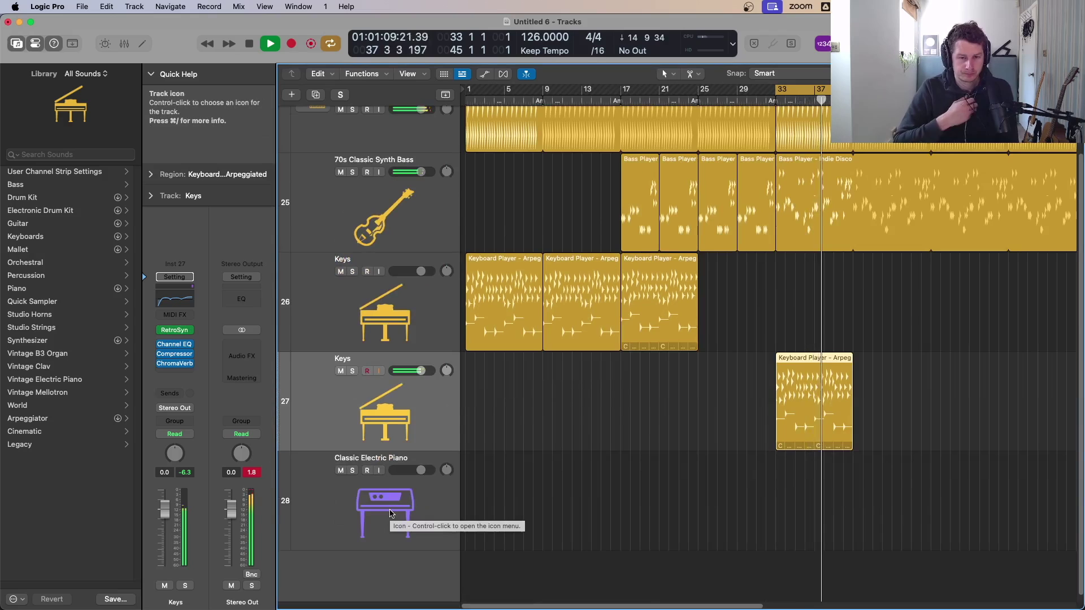
pyautogui.press('space')
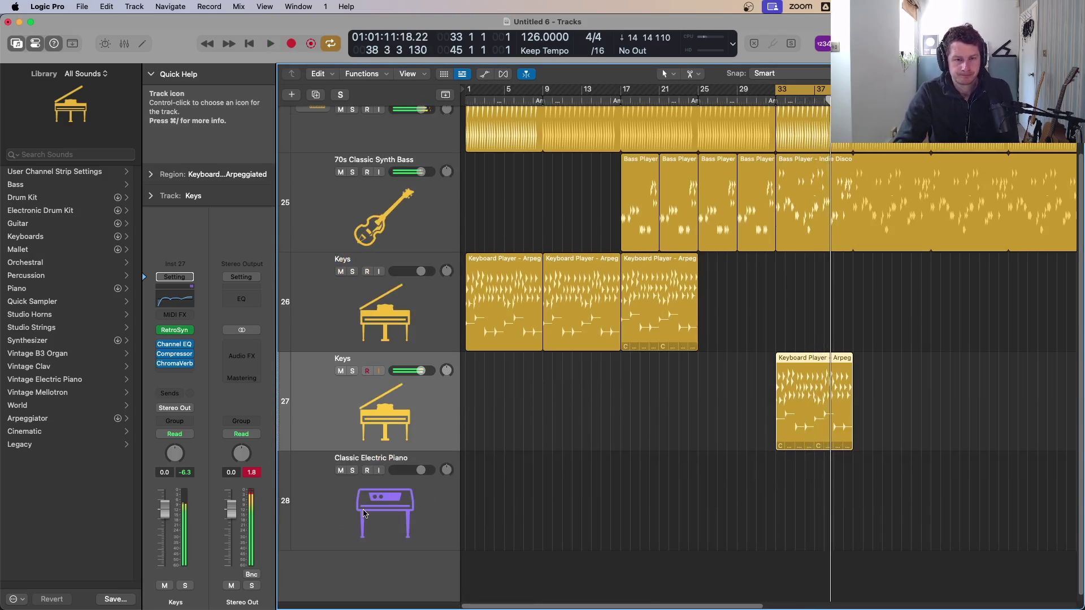
# - Delete the Classic Electric Piano track and play the arrangement from bar 33
pyautogui.click(405, 499)
pyautogui.press('super+BackSpace')
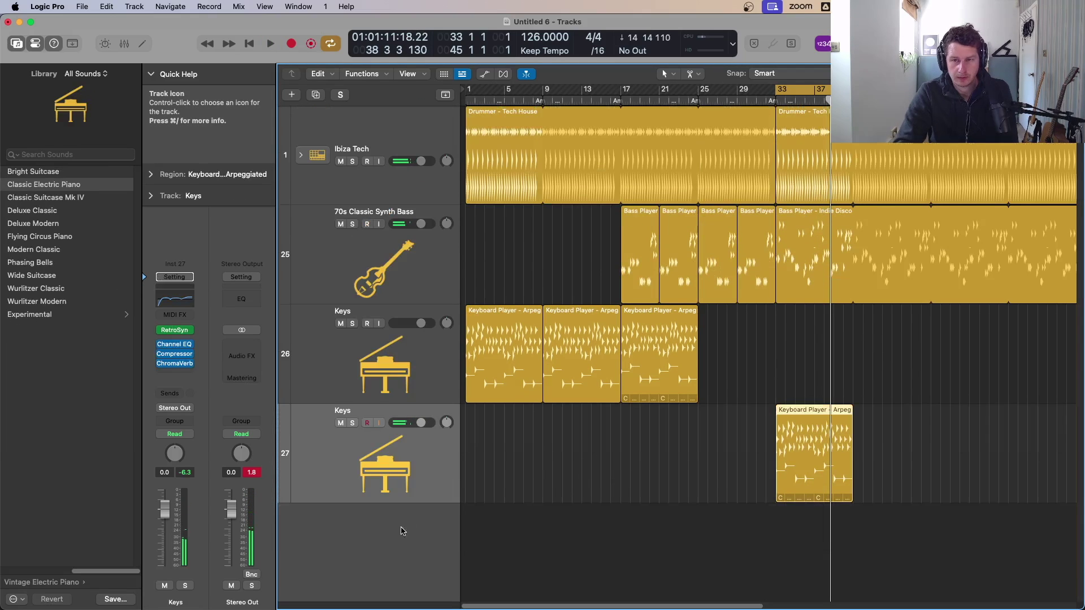
pyautogui.scroll(-3, 952, 424)
pyautogui.press('space')
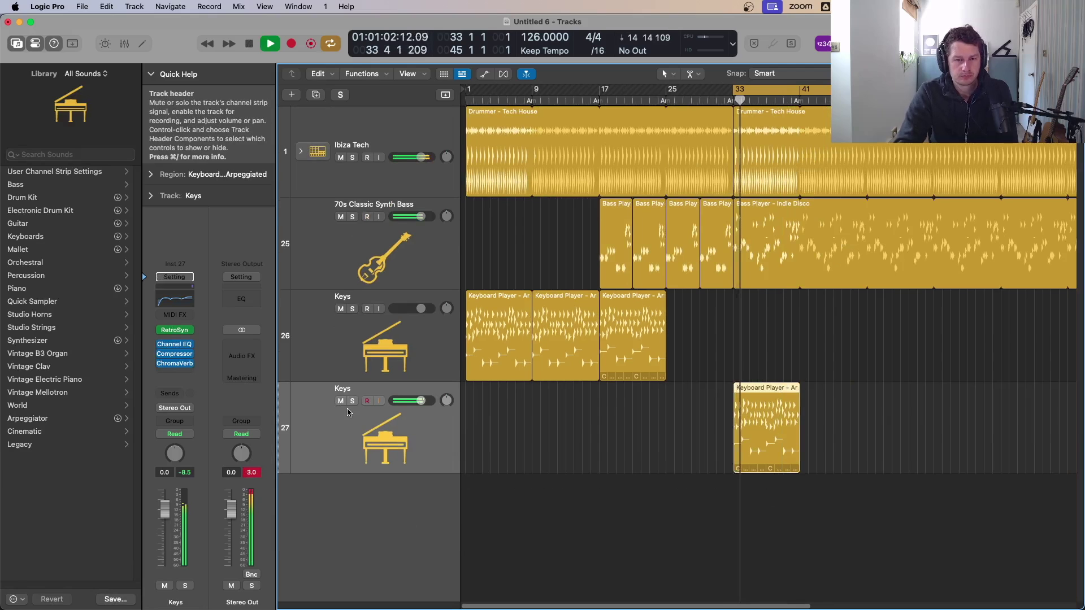
# - Delete the keyboard region at bar 33 on the duplicated Keys track, extend the cycle to bar 49 and stop playback
pyautogui.scroll(-2, 642, 457)
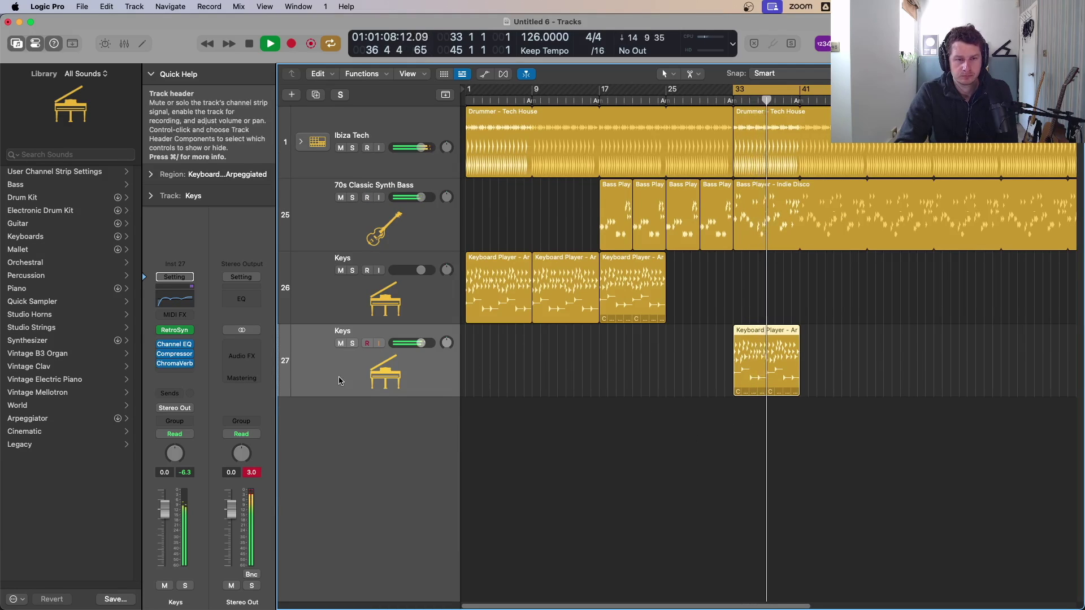
pyautogui.scroll(-2, 876, 369)
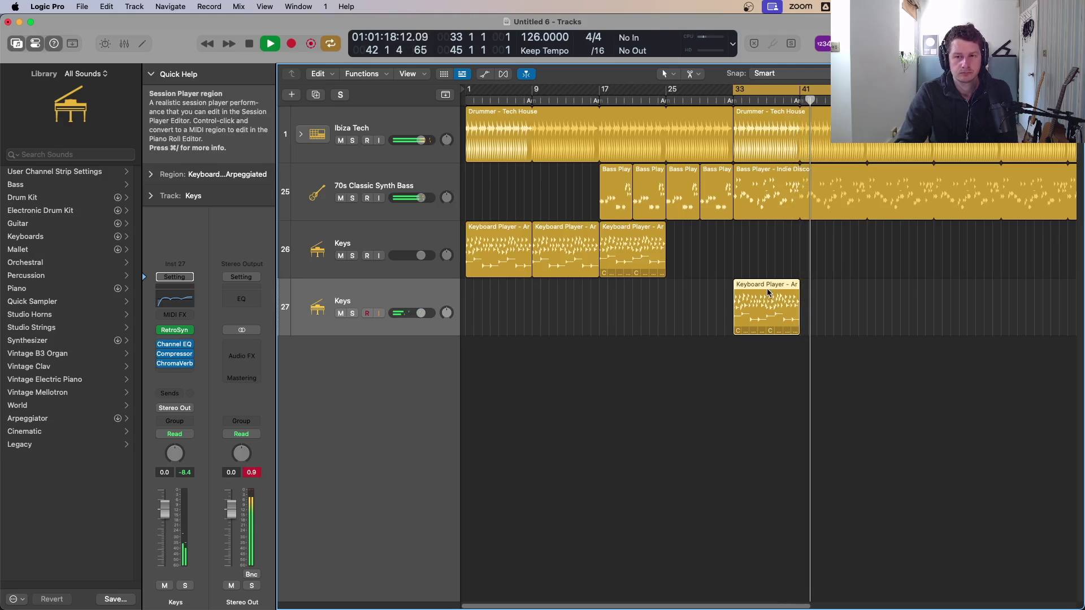
pyautogui.press('Delete')
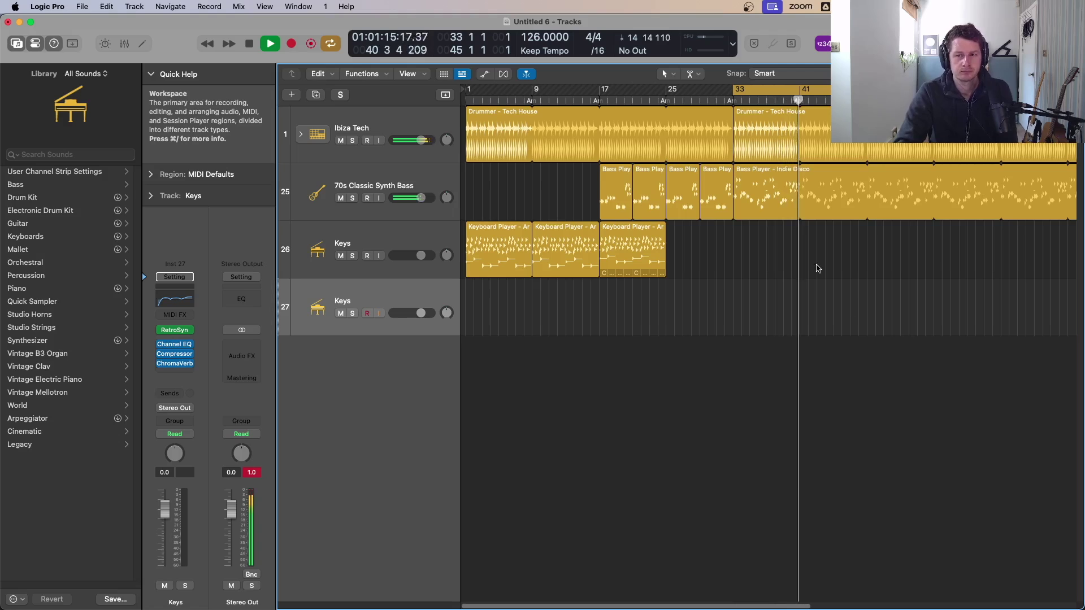
pyautogui.moveTo(834, 94); pyautogui.dragTo(867, 93)
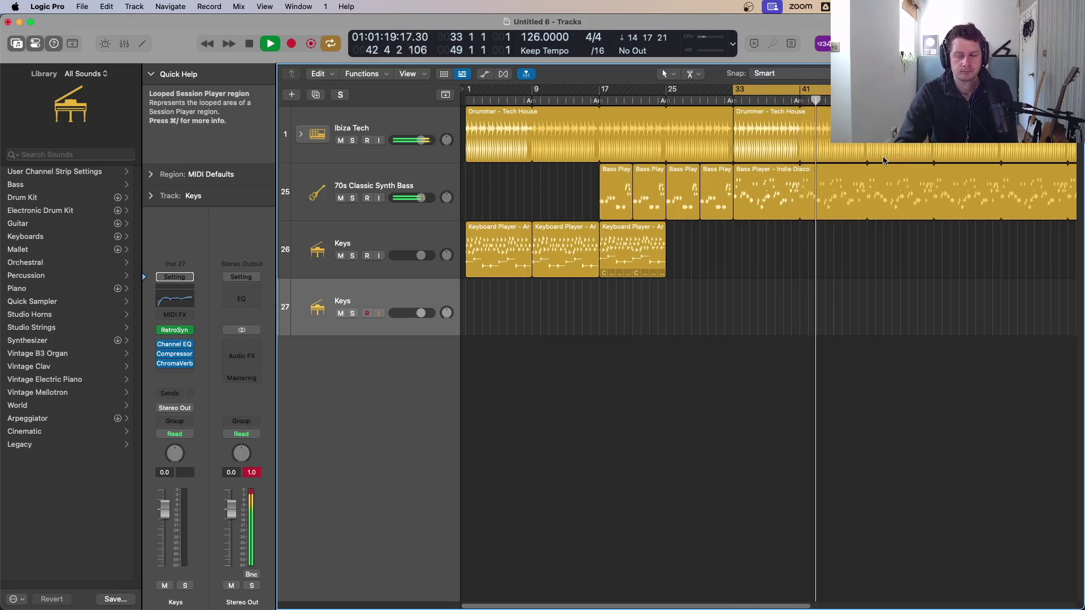
pyautogui.press('space')
# - Create a new software instrument track and replace its electric piano instrument with Alchemy
pyautogui.click(292, 94)
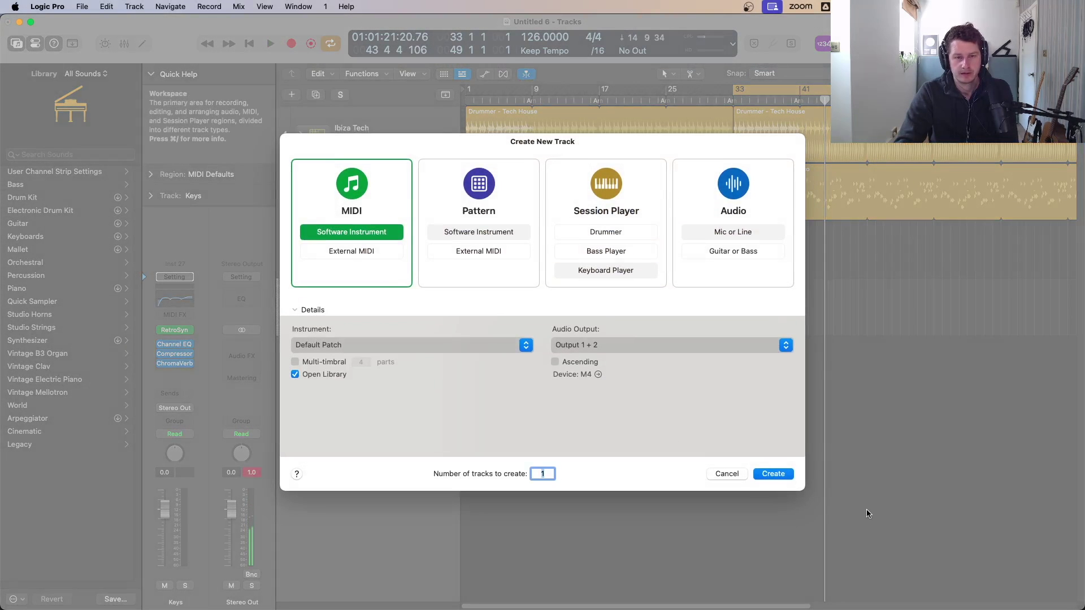
pyautogui.click(773, 474)
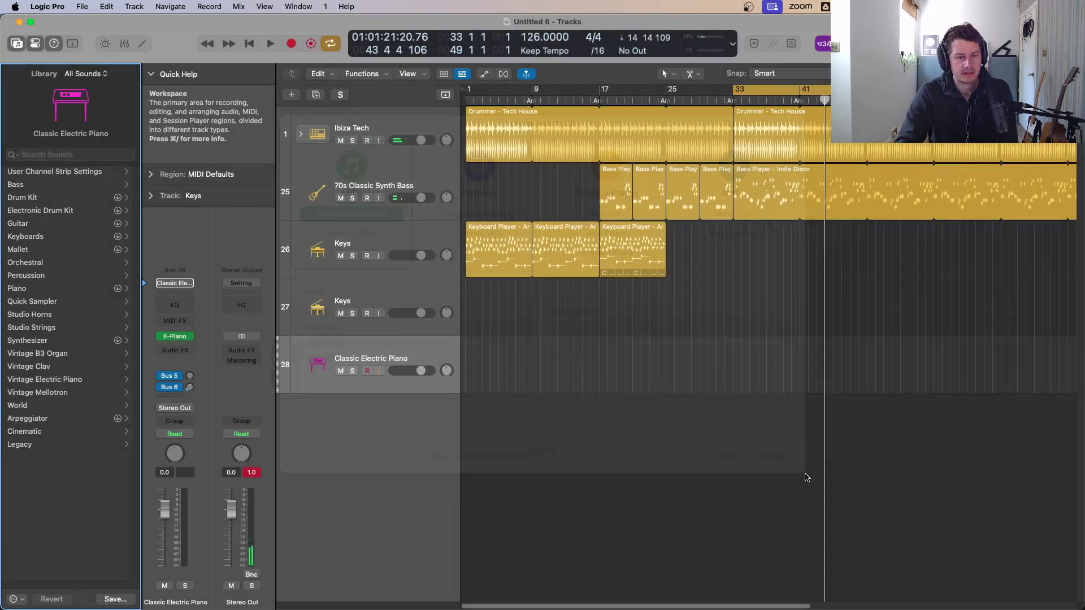
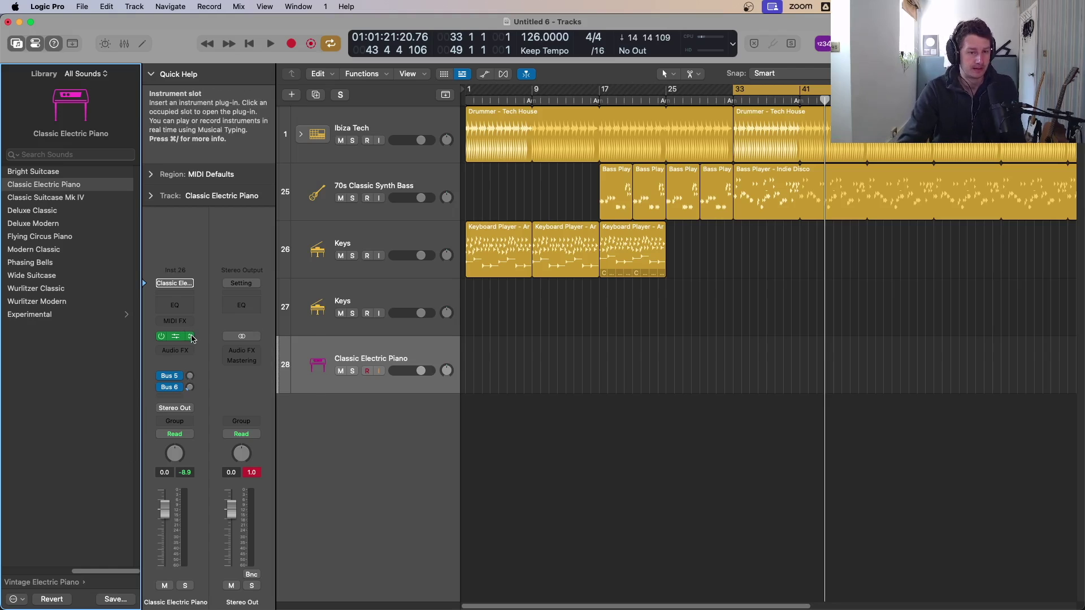
pyautogui.click(191, 337)
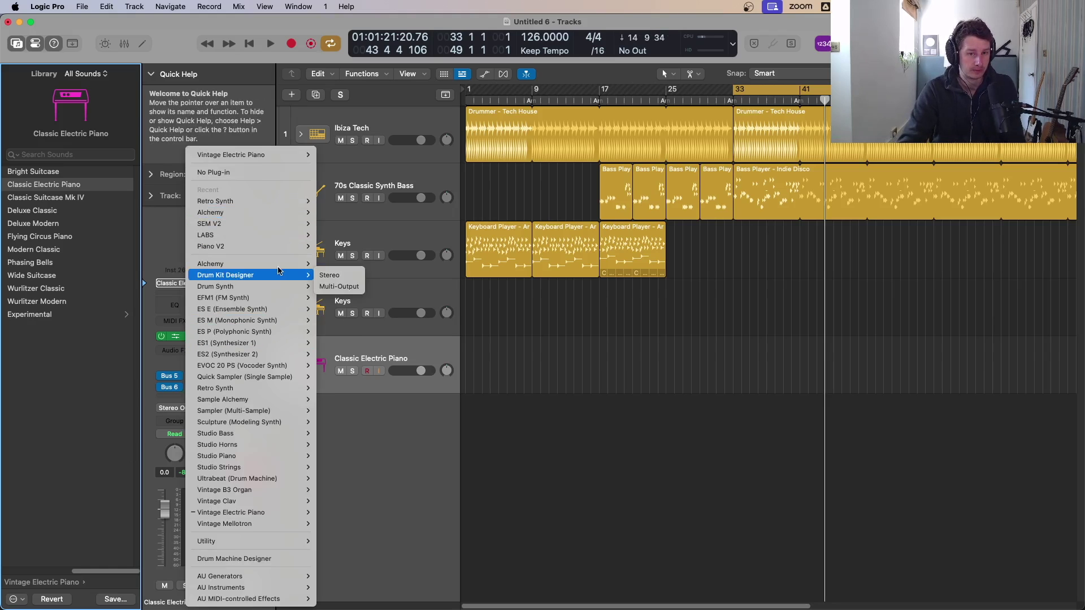
pyautogui.moveTo(295, 264)
pyautogui.click(329, 264)
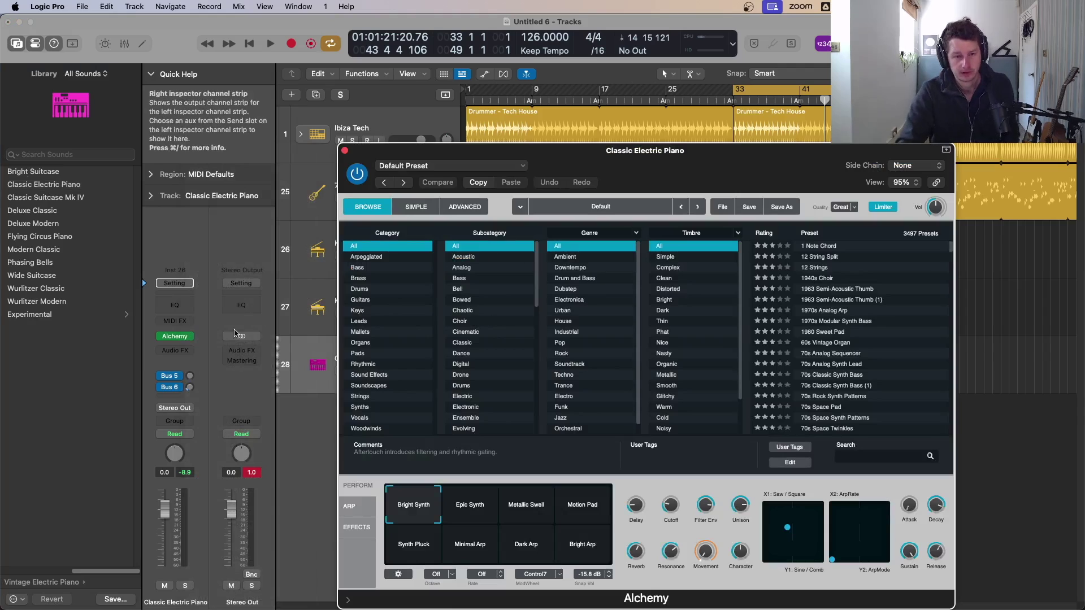
# - Filter Alchemy's presets to Keys and Electric, audition Airy Synth Lead and load the Bottle Bells preset
pyautogui.click(361, 310)
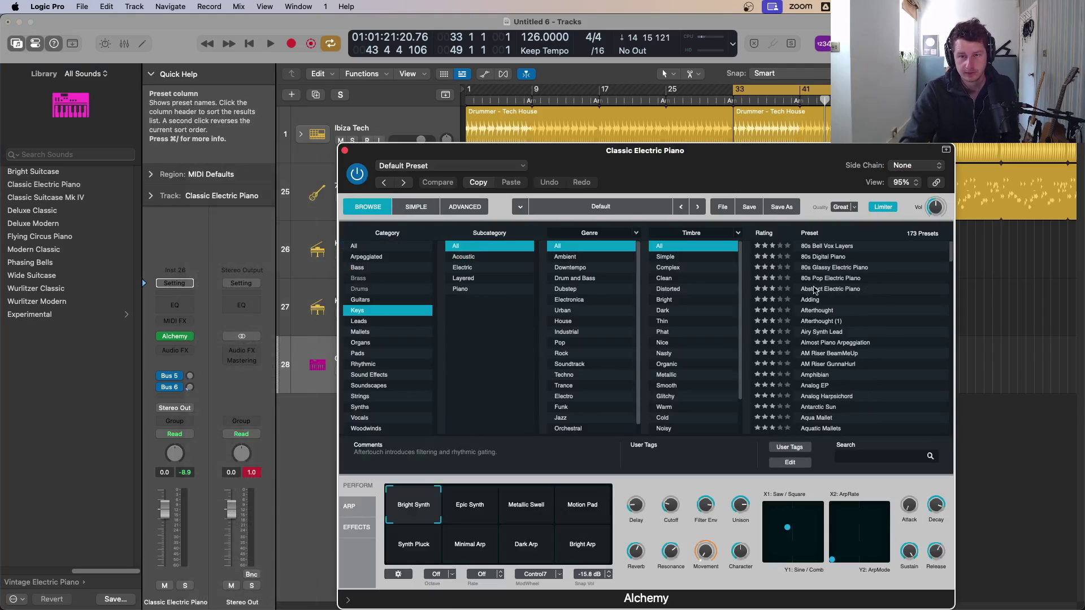
pyautogui.click(485, 269)
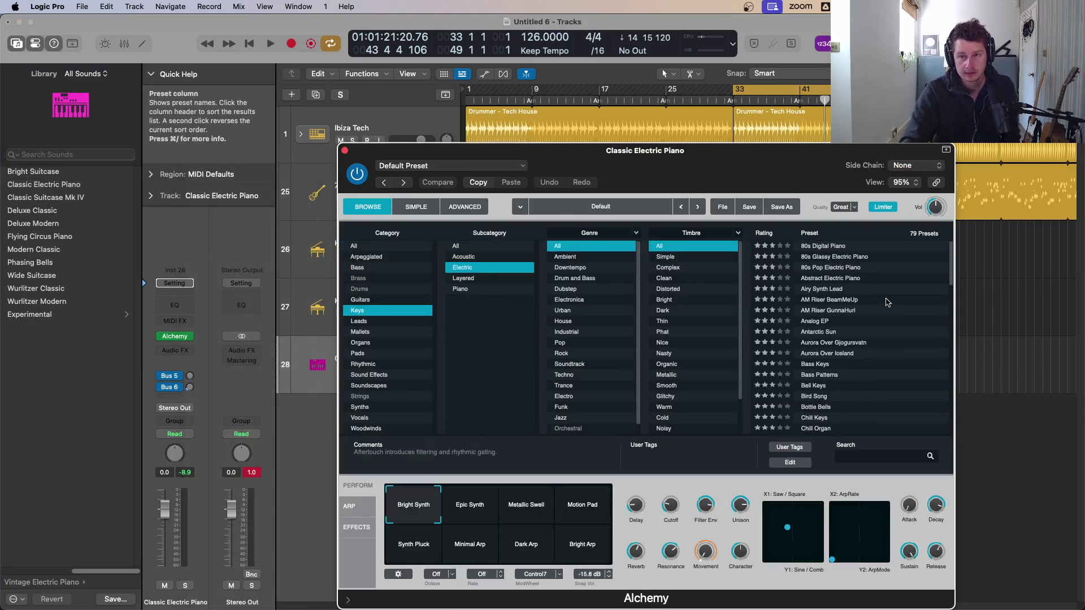
pyautogui.click(836, 289)
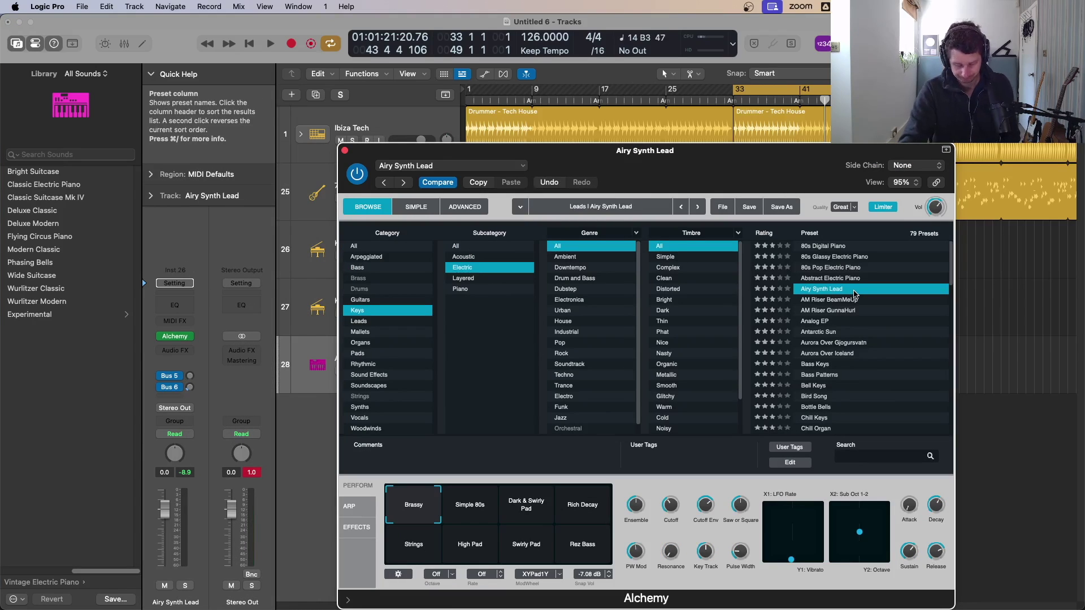
pyautogui.click(848, 375)
pyautogui.scroll(-3, 851, 374)
pyautogui.click(831, 321)
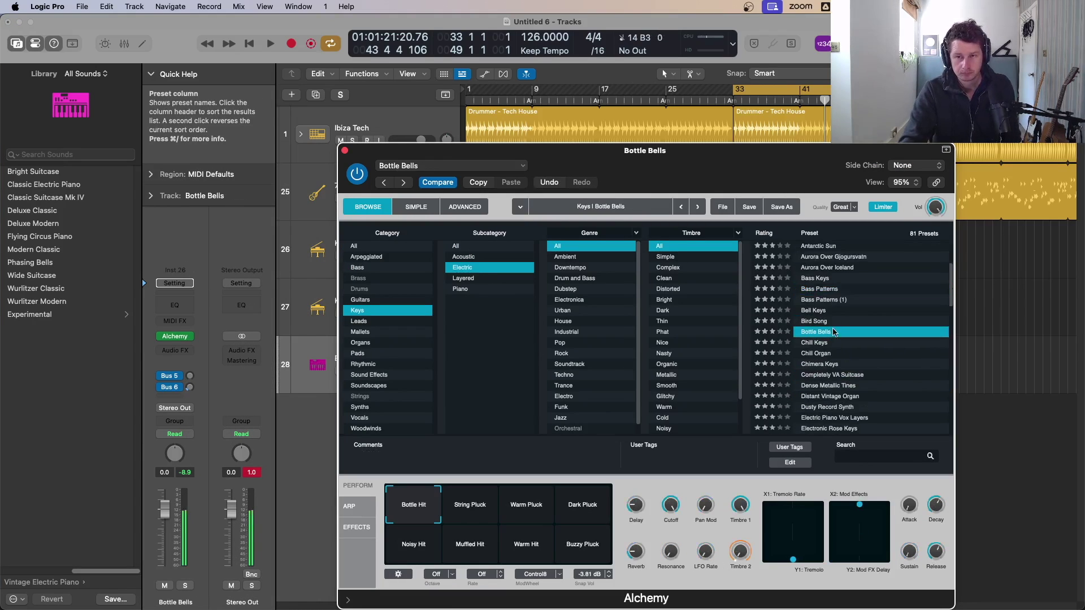
pyautogui.scroll(-2, 831, 356)
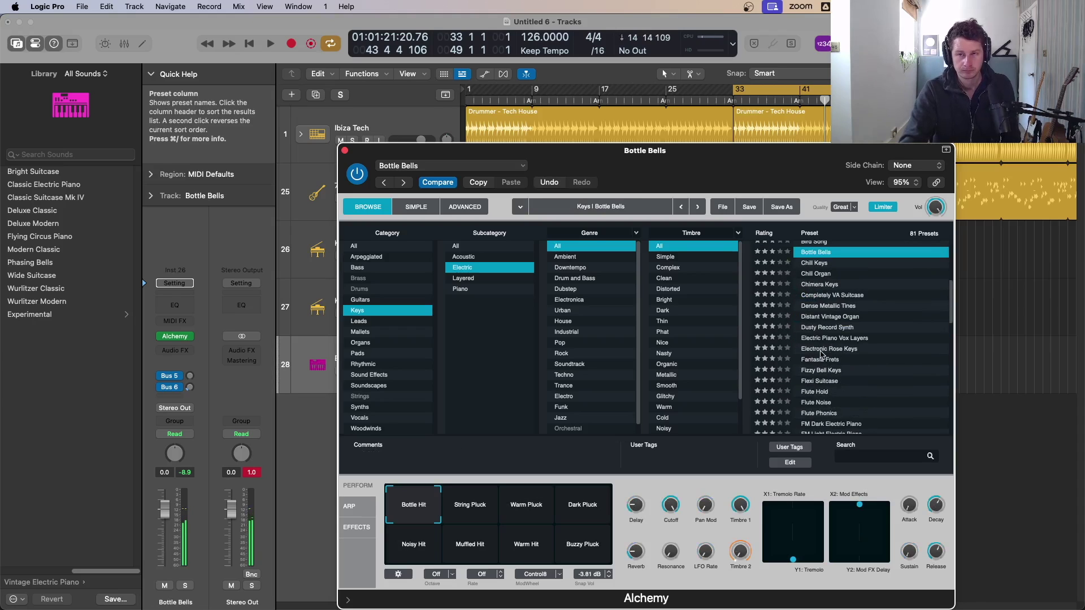
# - Record a Bottle Bells melody over the cycle from bar 33, close Alchemy and play back the recording
pyautogui.press('space')
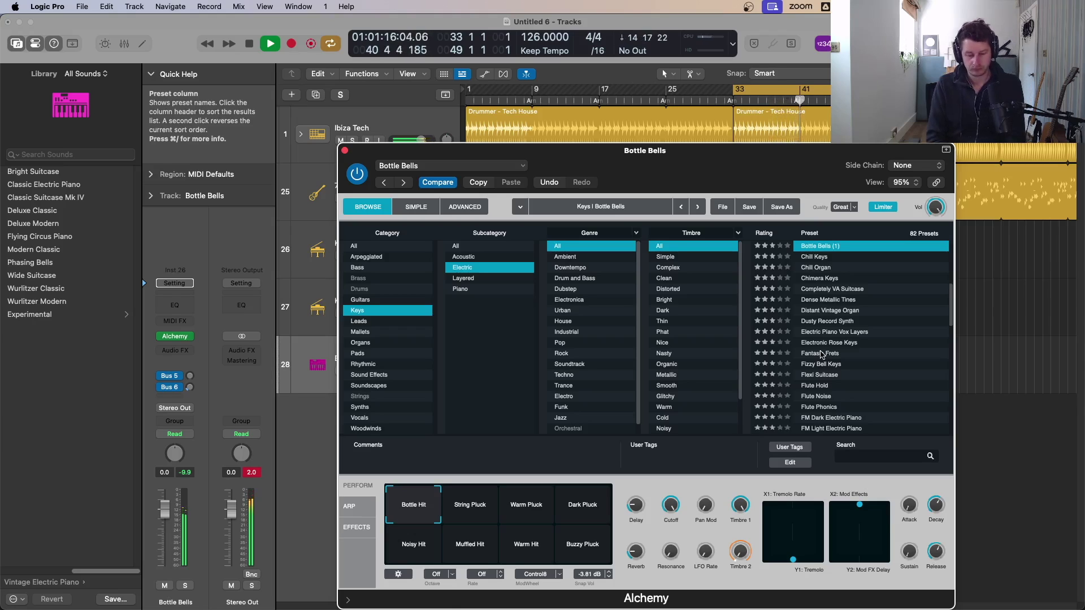
pyautogui.press('r')
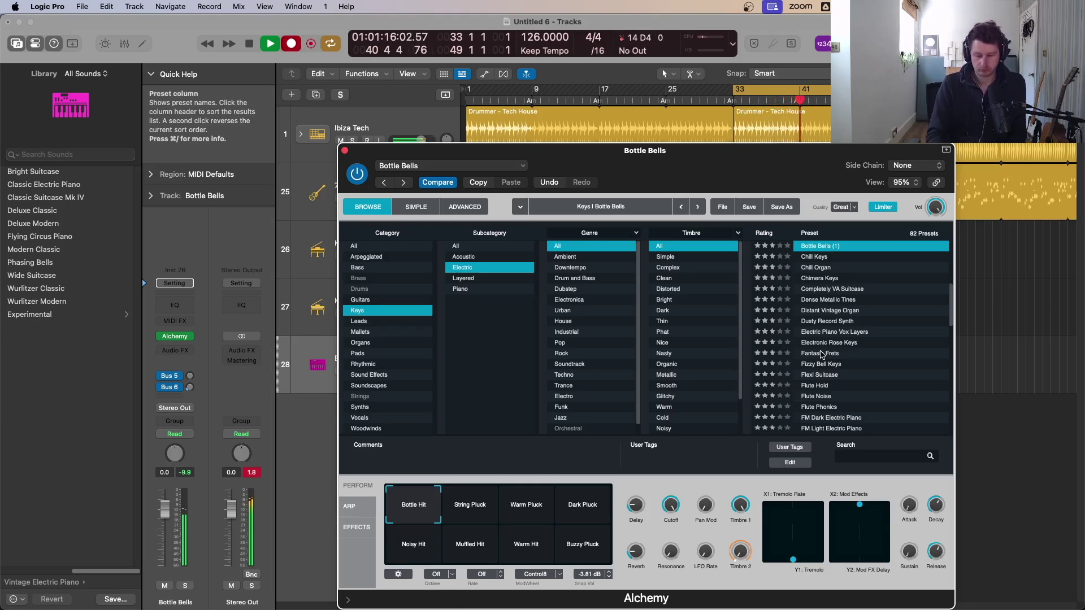
pyautogui.press('space')
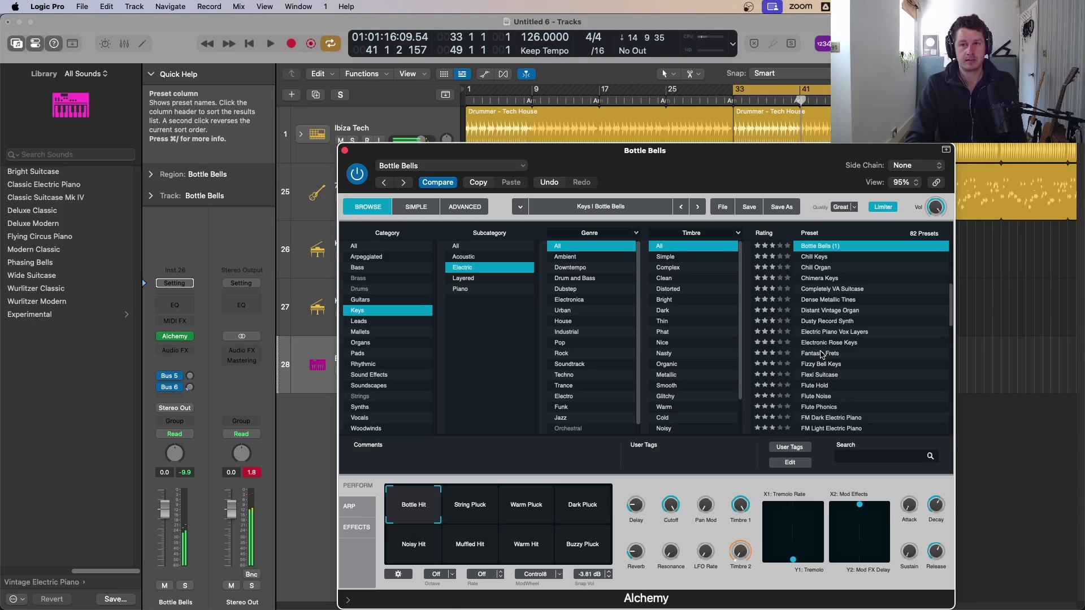
pyautogui.click(344, 150)
pyautogui.press('space')
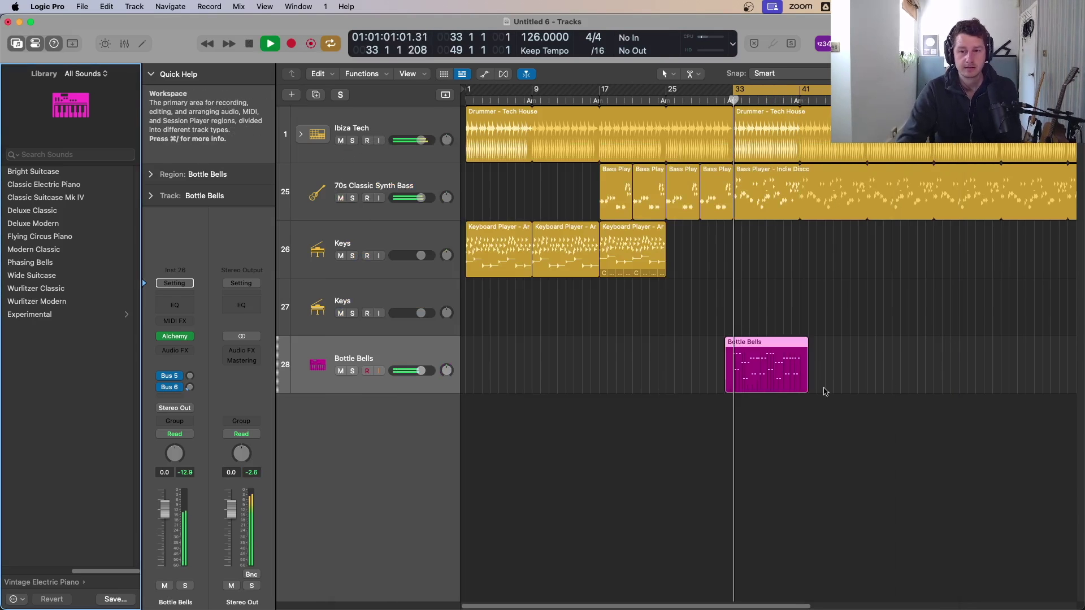
# - Open the Bottle Bells region in the Piano Roll, quantize all its notes to 1/16 Note and stop playback
pyautogui.doubleClick(788, 367)
pyautogui.press('super+a')
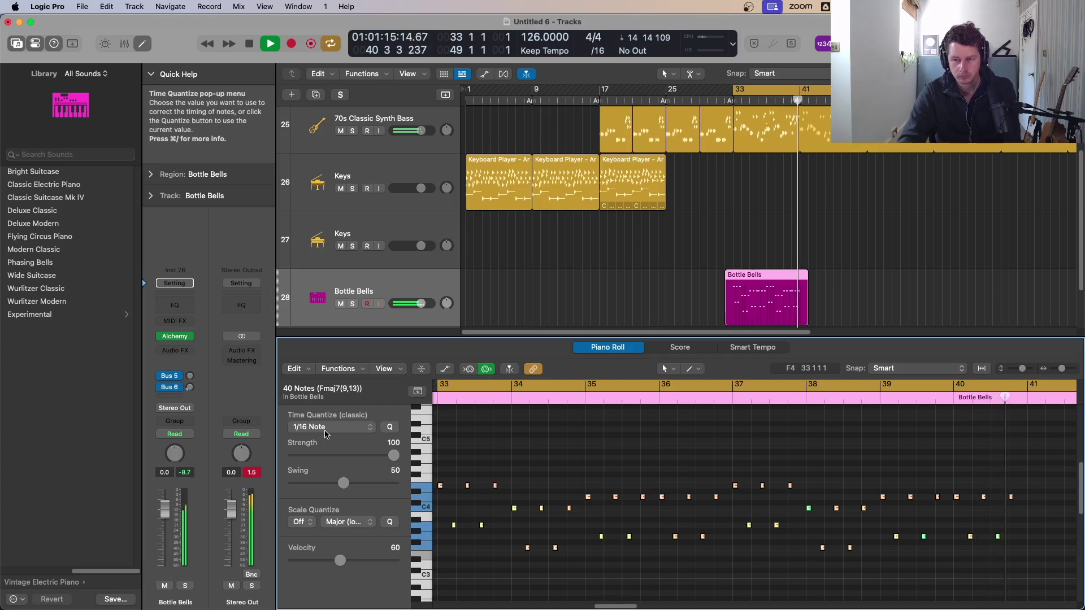
pyautogui.press('space')
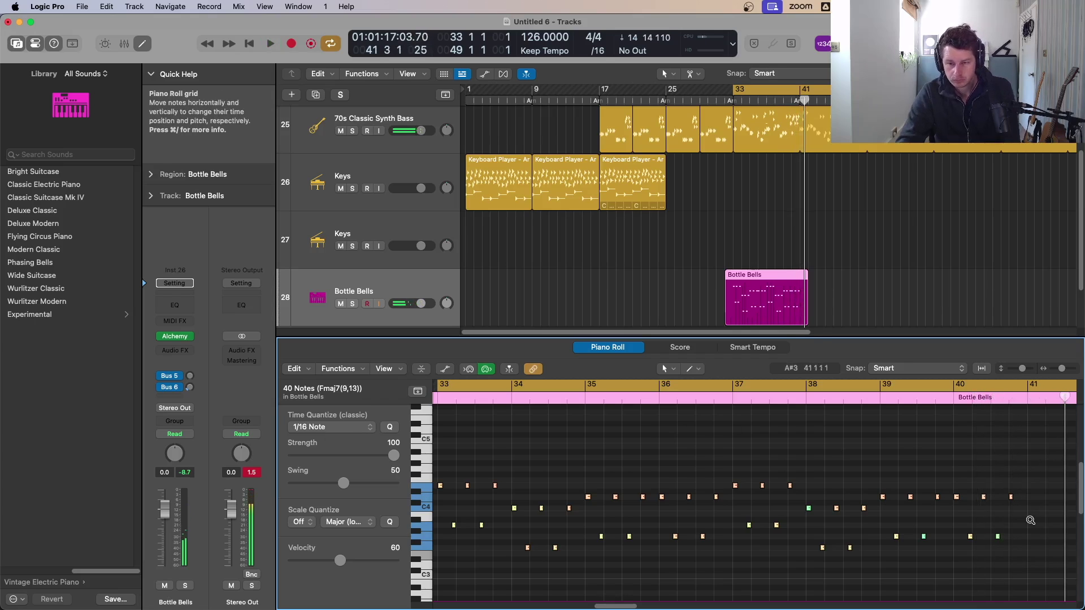
pyautogui.click(673, 428)
pyautogui.press('z')
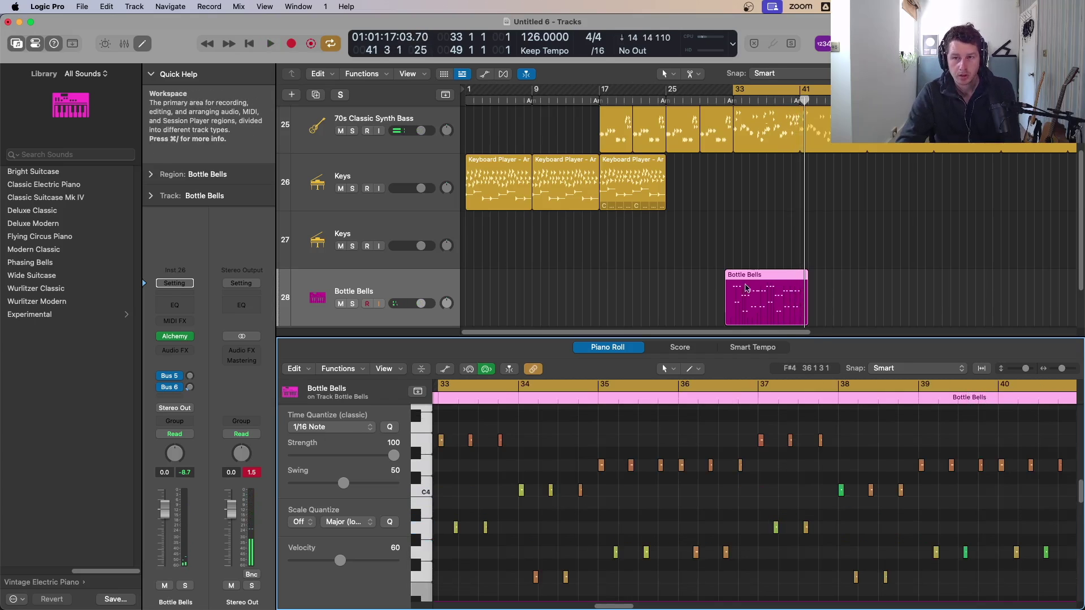
# - Trim the Bottle Bells region to eight bars starting at bar 33 and move it to bar 41
pyautogui.click(775, 255)
pyautogui.moveTo(729, 320); pyautogui.dragTo(734, 316)
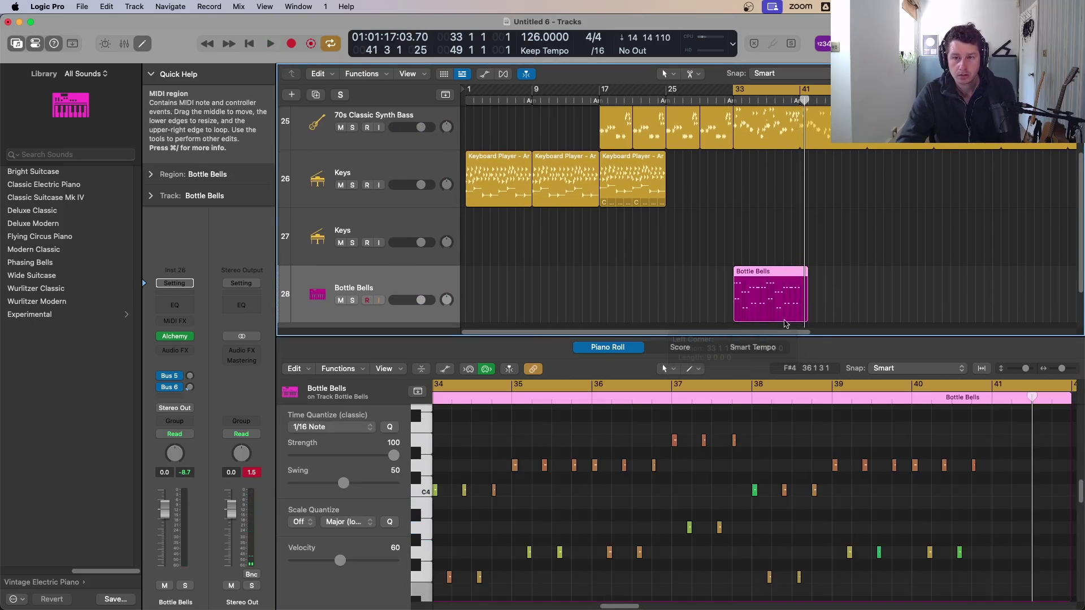
pyautogui.moveTo(803, 314); pyautogui.dragTo(842, 304)
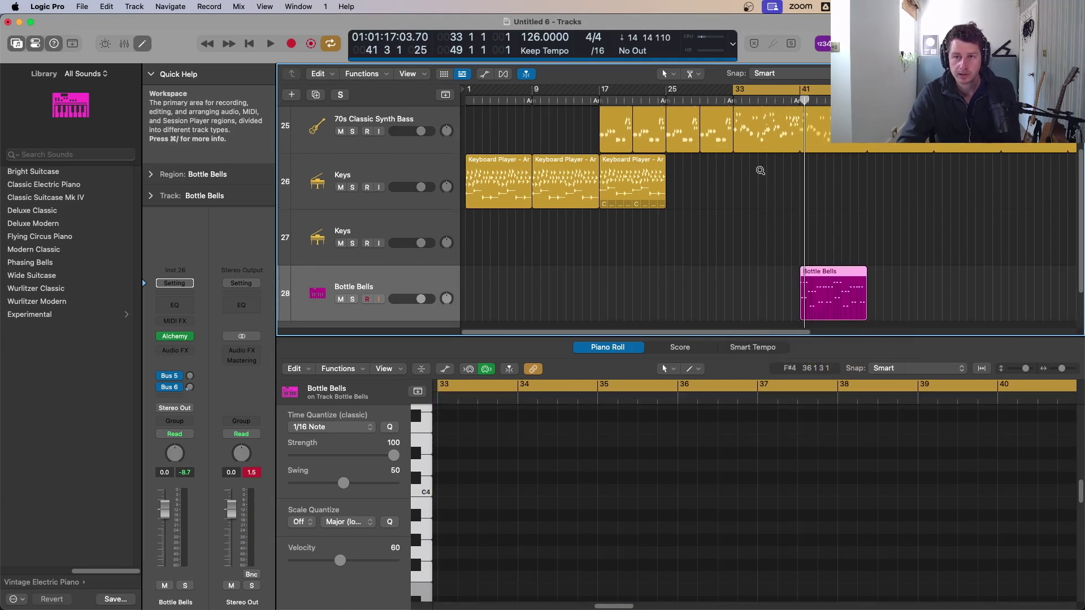
pyautogui.scroll(-5, 767, 185)
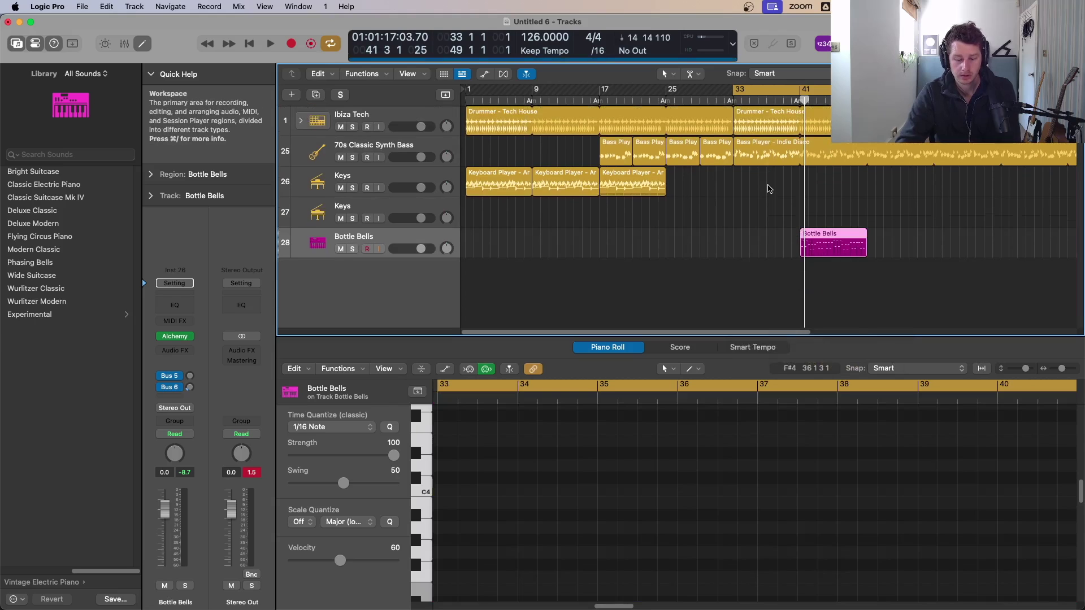
# - Play the arrangement briefly from bar 33, stop and open the file browser
pyautogui.press('space')
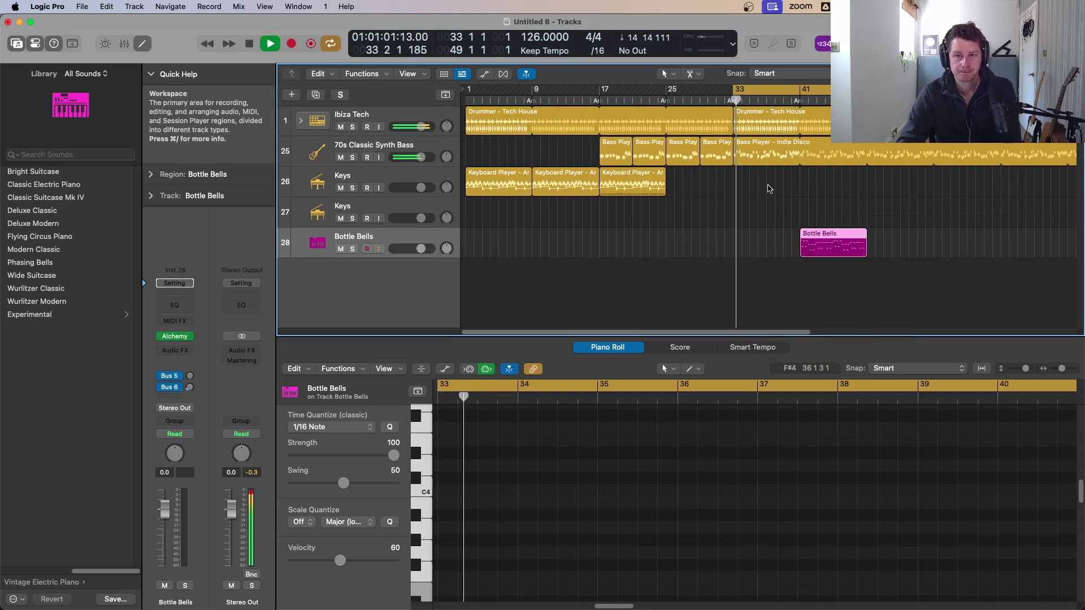
pyautogui.press('space')
pyautogui.press('f')
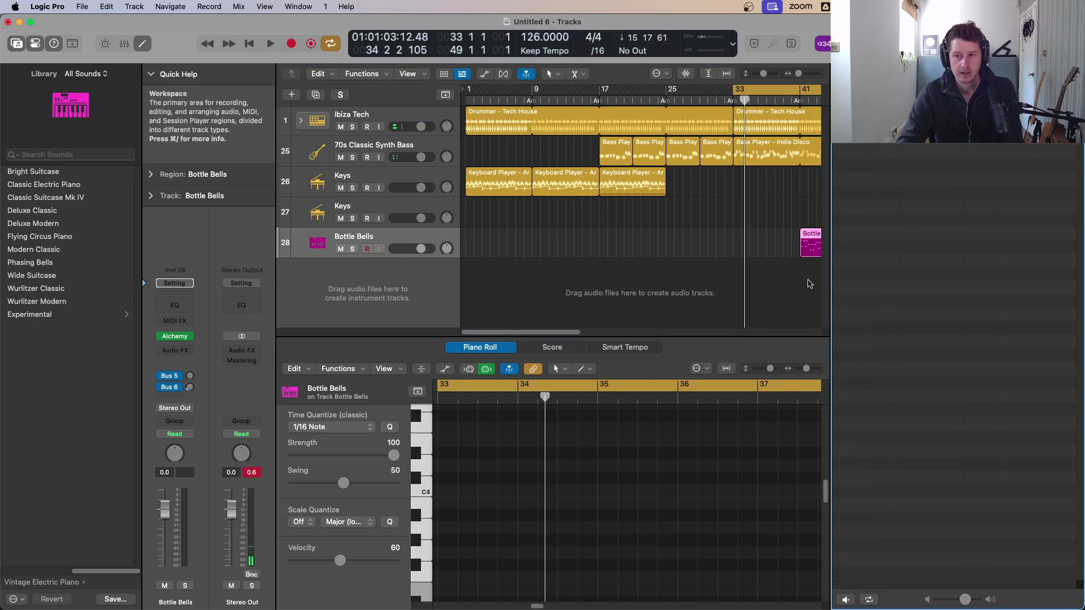
# - Add another software instrument track below Bottle Bells and load Alchemy as its instrument
pyautogui.click(291, 94)
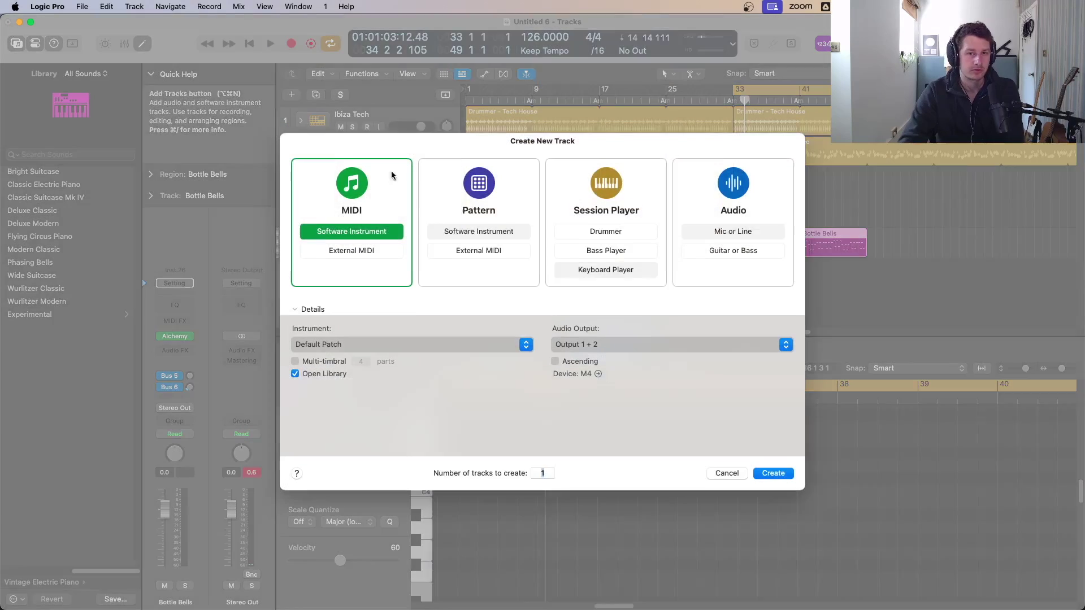
pyautogui.click(773, 475)
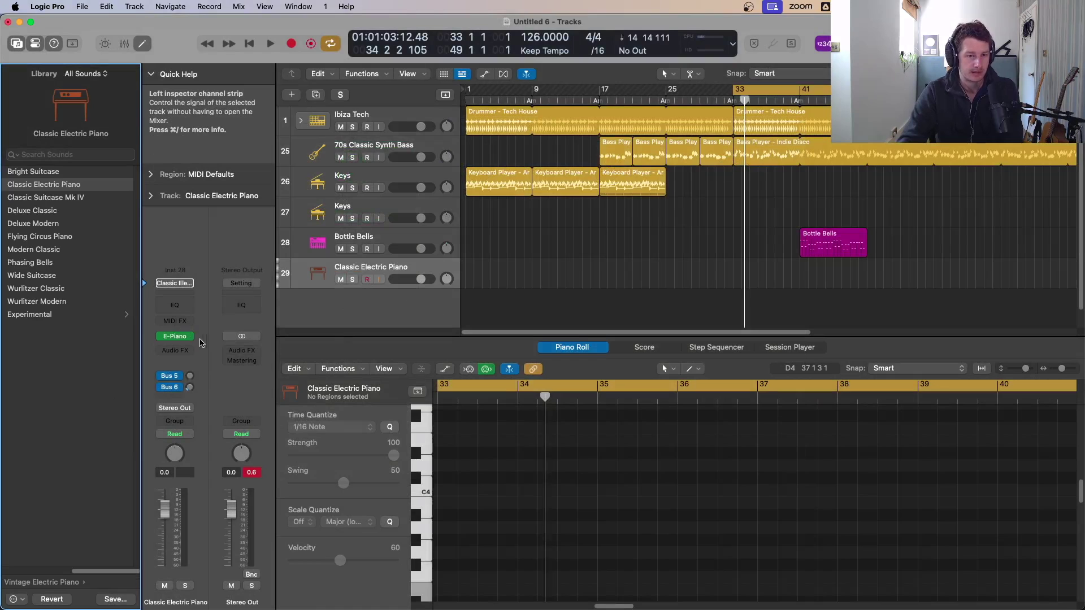
pyautogui.click(190, 339)
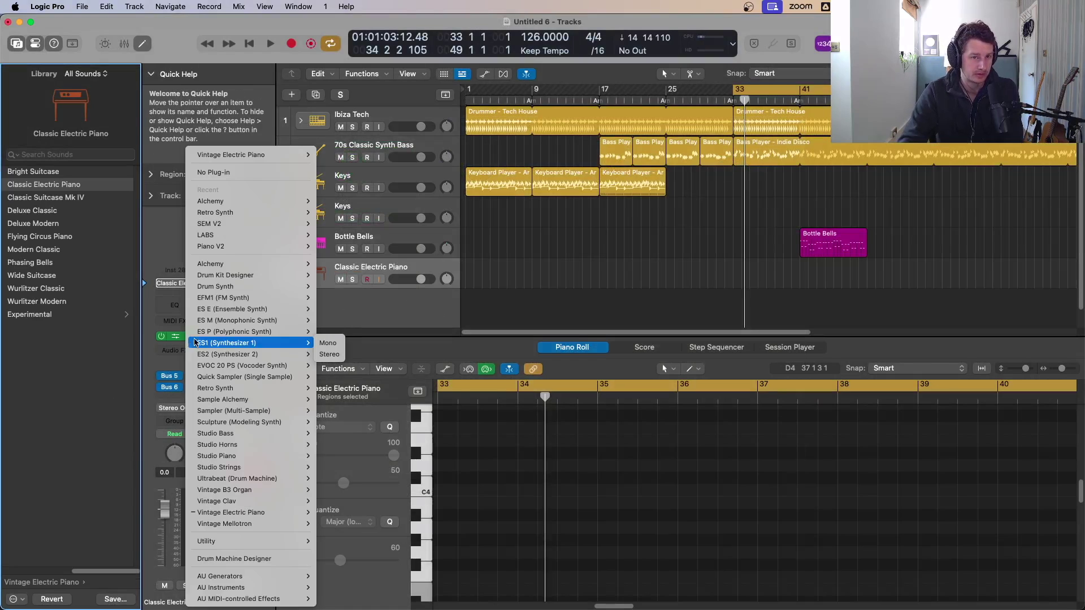
pyautogui.click(333, 207)
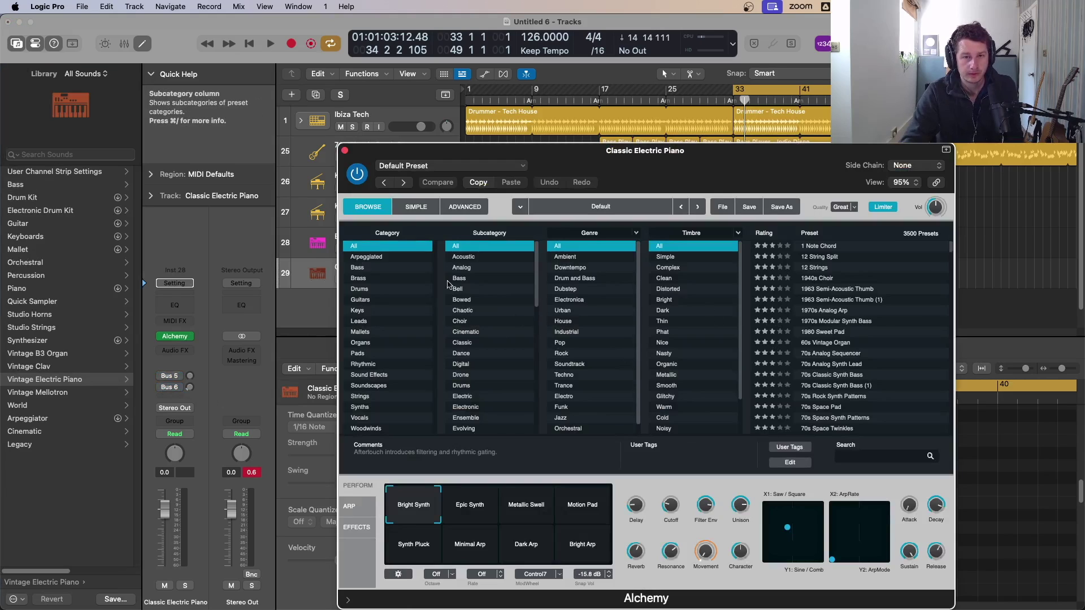
# - Initialize the new track's Alchemy preset in the Advanced view and check the options for source A
pyautogui.click(464, 207)
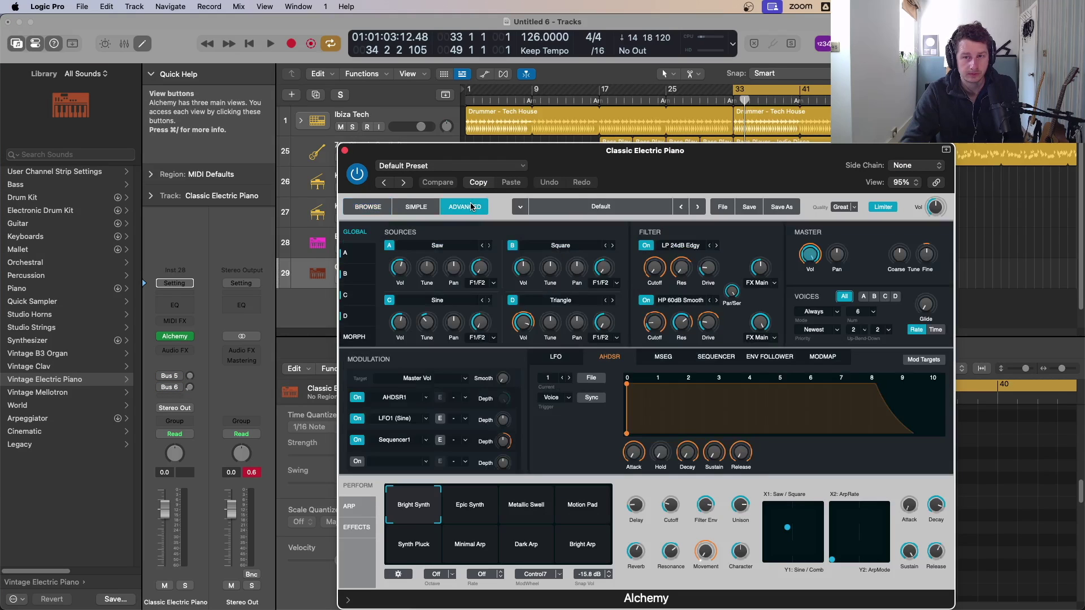
pyautogui.click(725, 208)
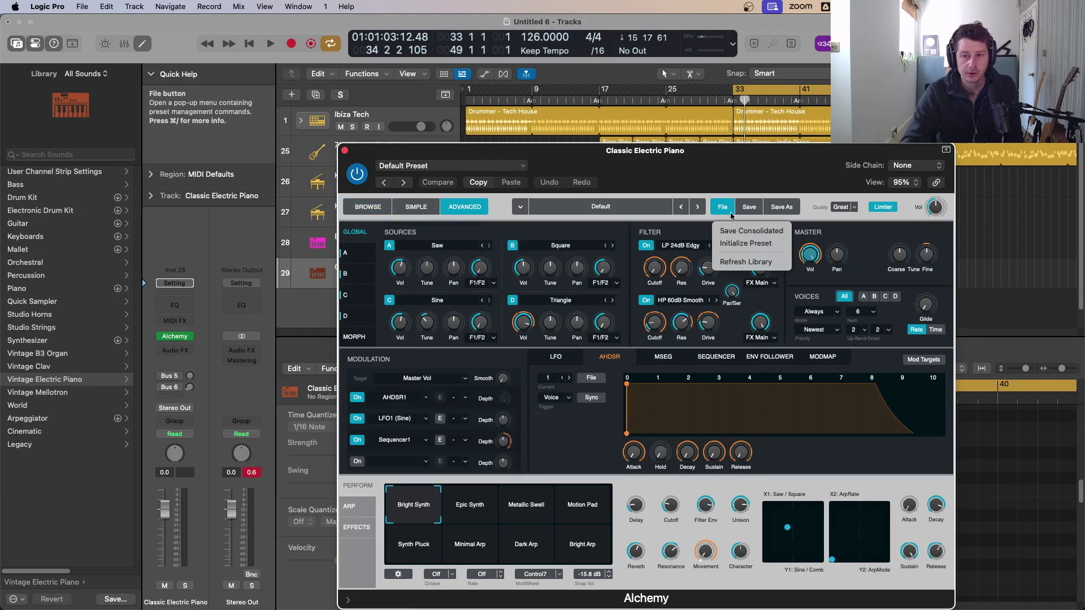
pyautogui.click(747, 243)
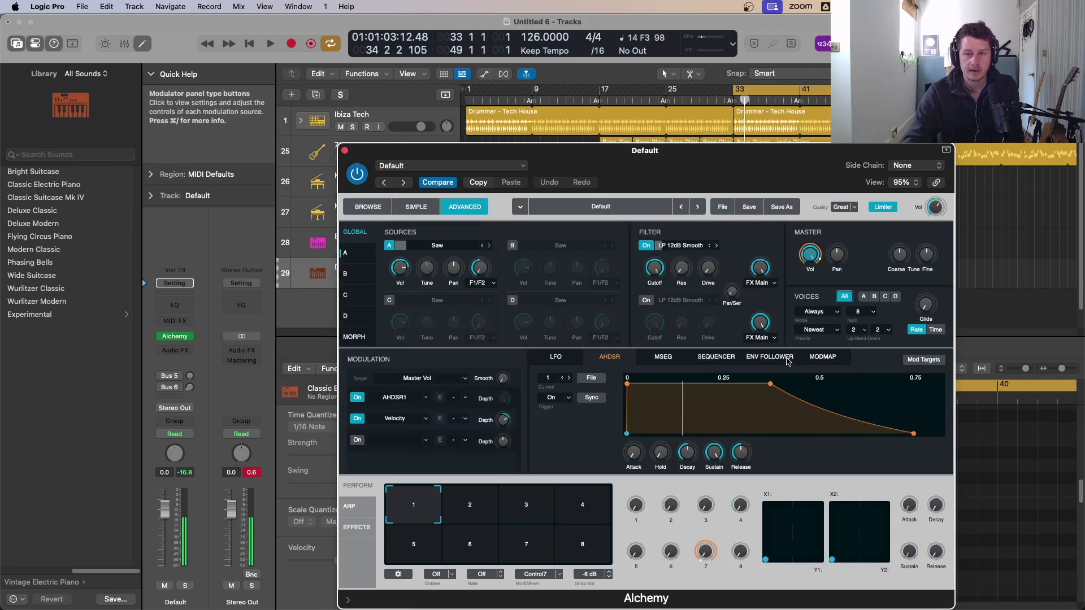
pyautogui.click(444, 249)
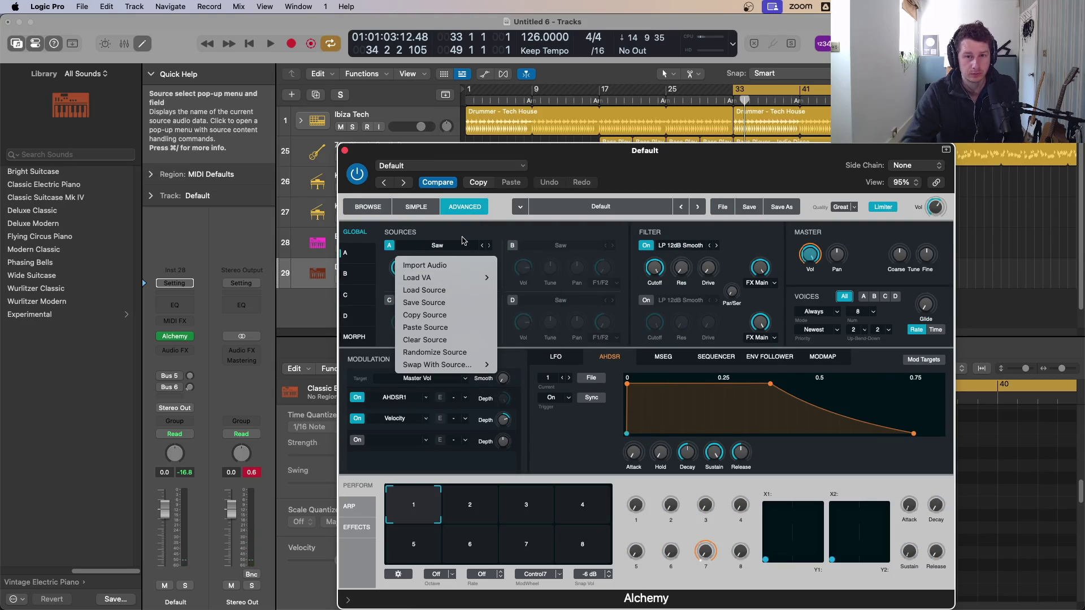
pyautogui.click(462, 241)
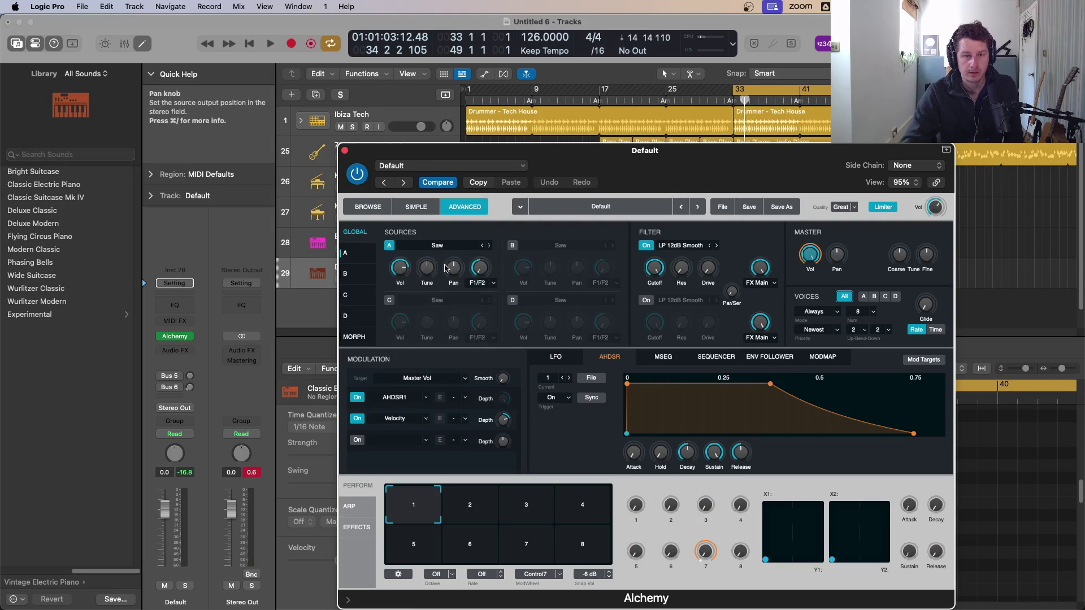
# - Enable white noise in Alchemy's source A and switch off its saw oscillator
pyautogui.click(366, 250)
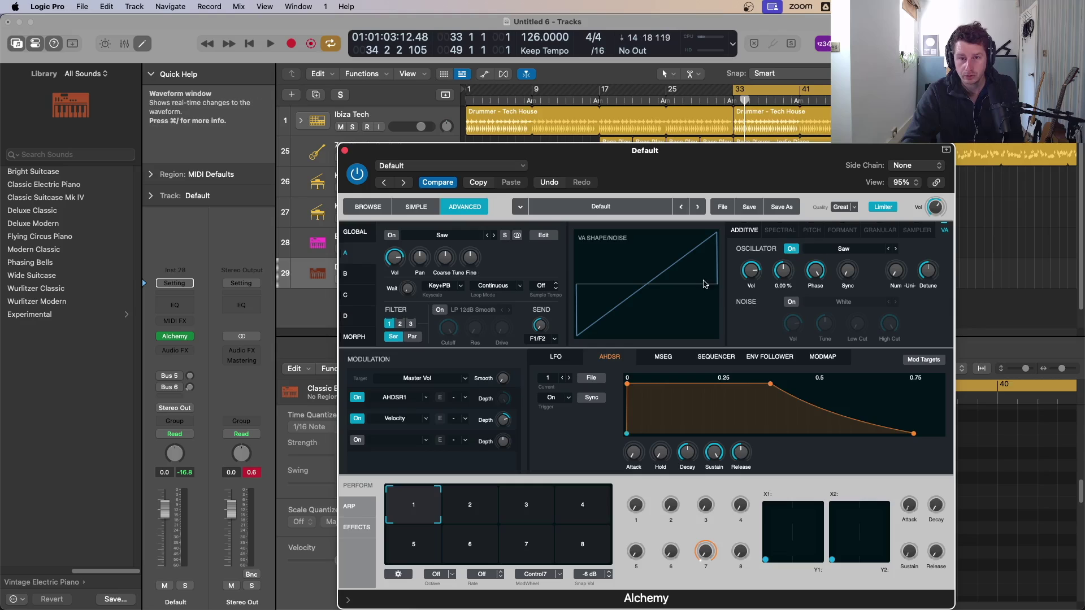
pyautogui.click(791, 303)
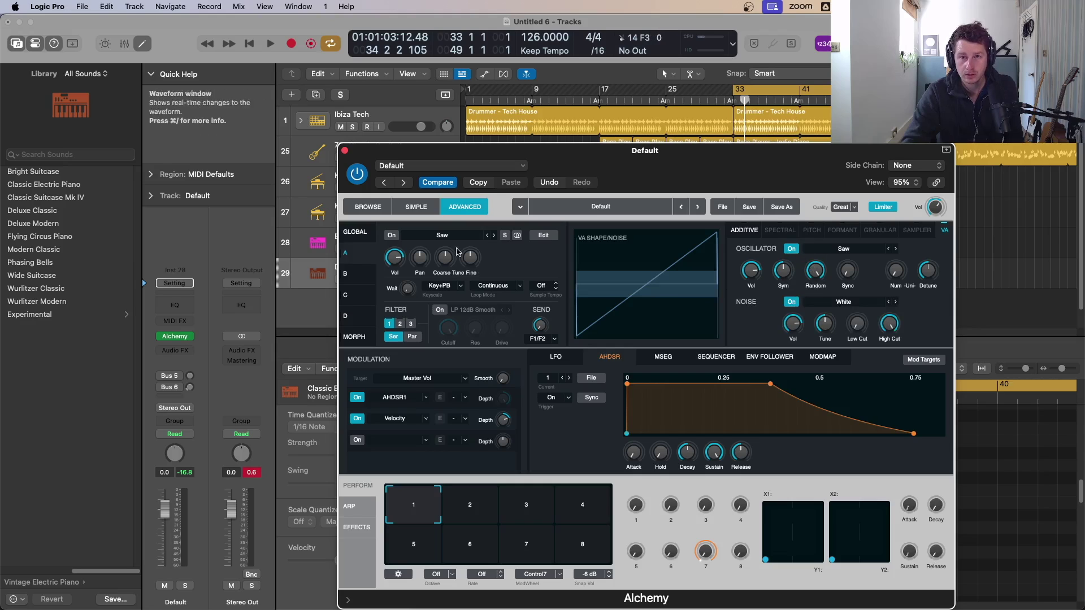
pyautogui.click(792, 249)
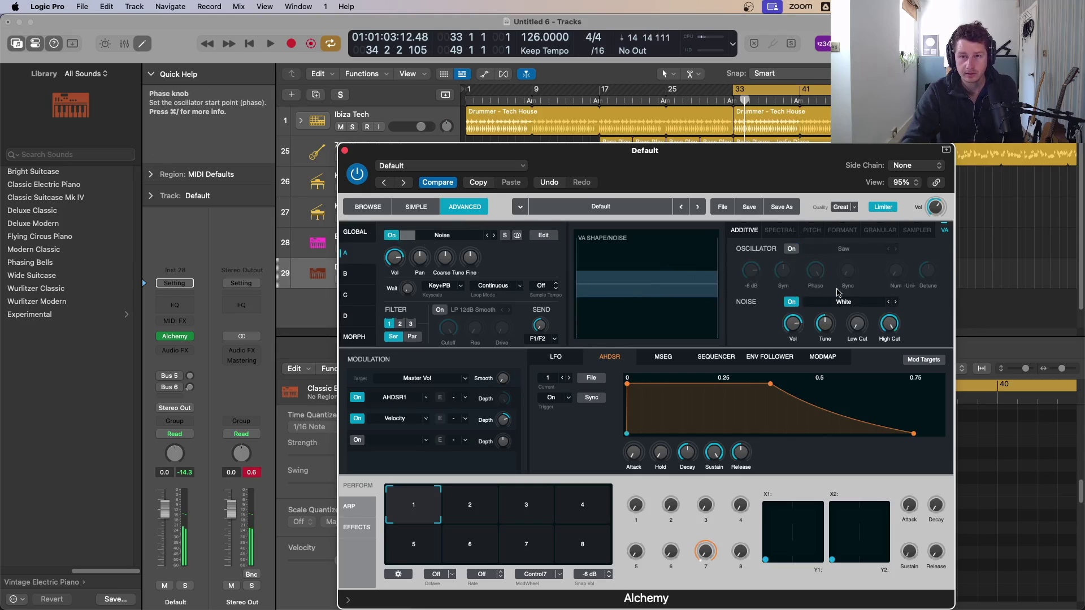
# - Shorten the AHDSR 1 envelope's decay to zero, lower its sustain slightly and close the Alchemy window
pyautogui.click(793, 323)
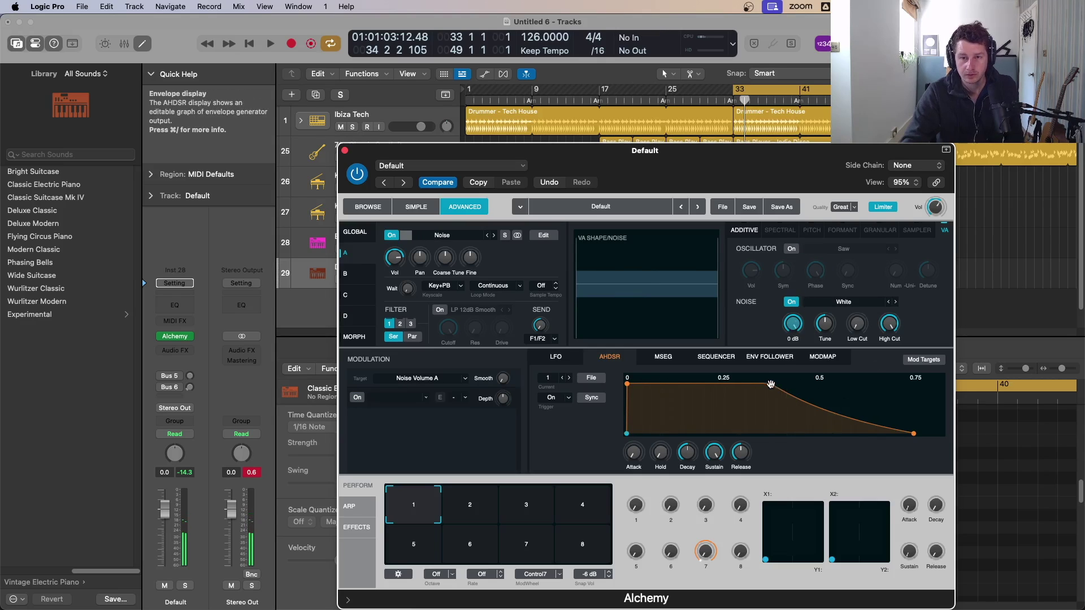
pyautogui.moveTo(773, 384); pyautogui.dragTo(628, 384)
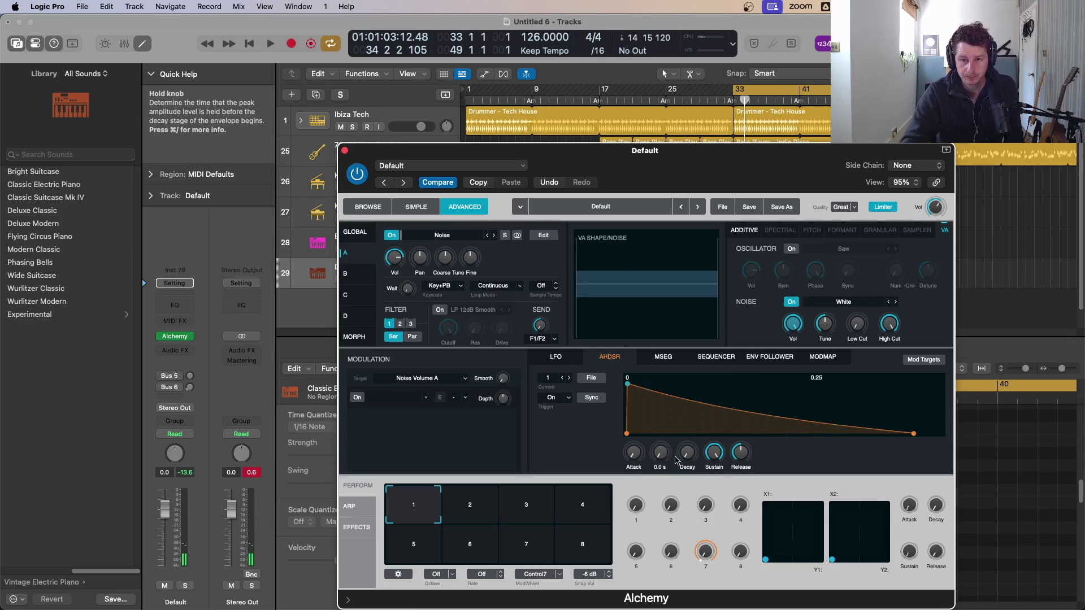
pyautogui.moveTo(714, 453); pyautogui.dragTo(745, 459)
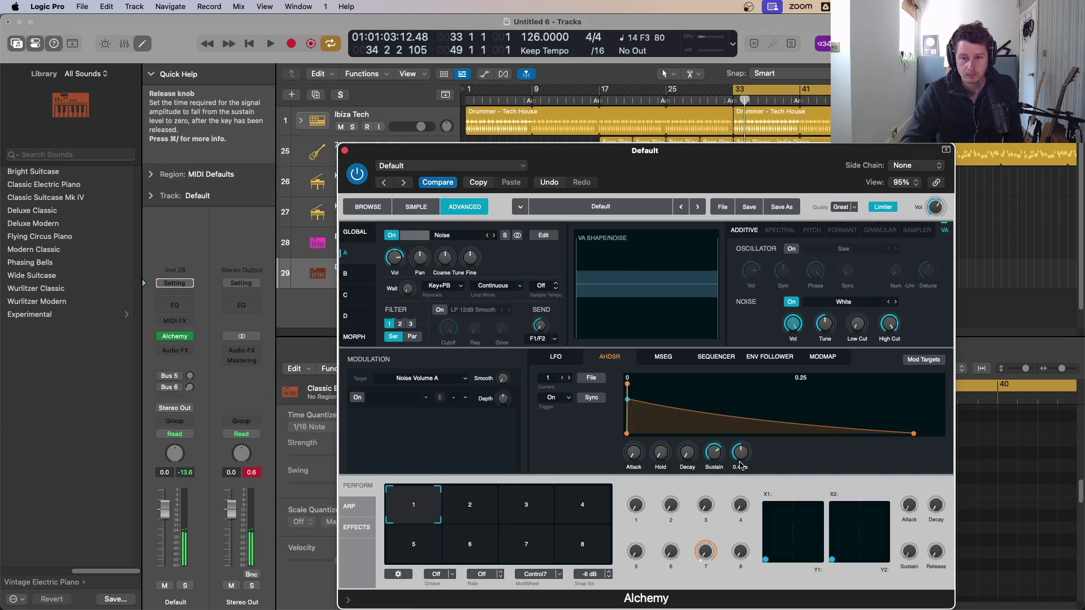
pyautogui.click(364, 234)
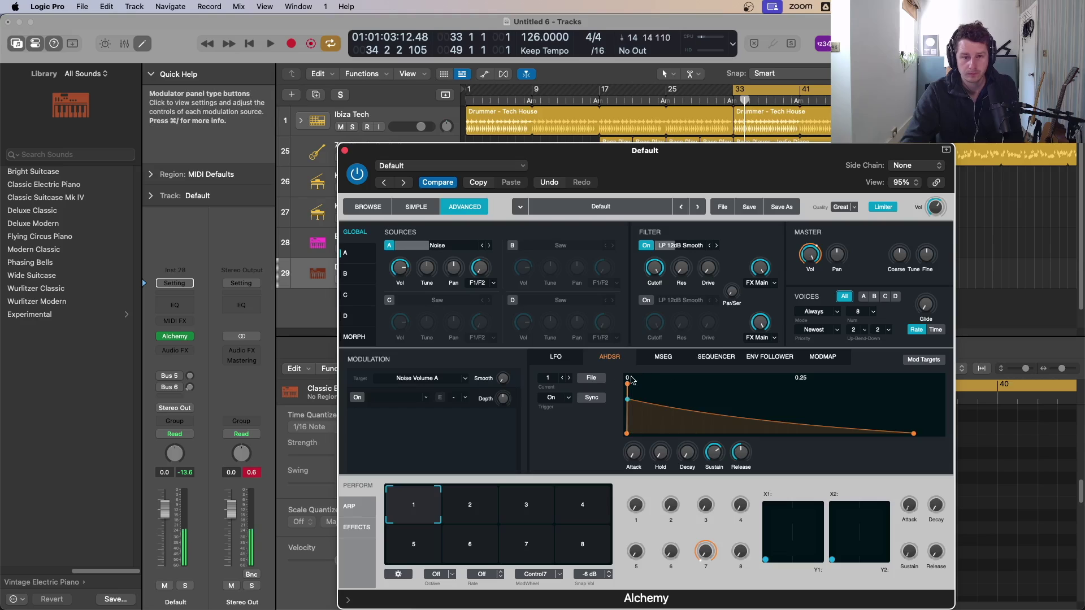
pyautogui.click(344, 150)
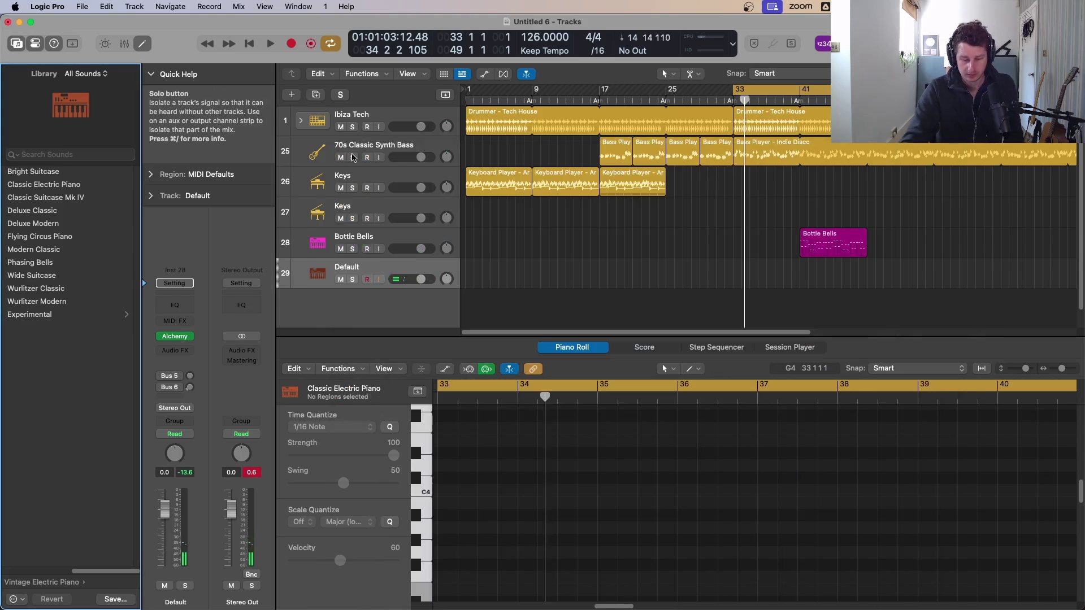
# - Record one held note, about two bars long from bar 33, on the Default track and close the piano roll
pyautogui.press('r')
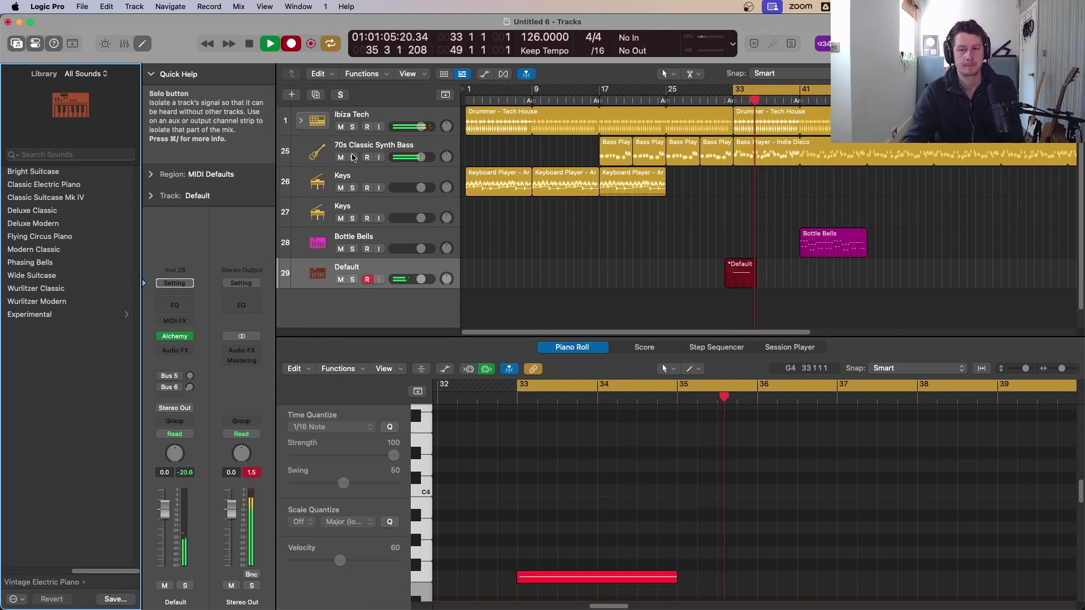
pyautogui.press('space')
pyautogui.press('super+a')
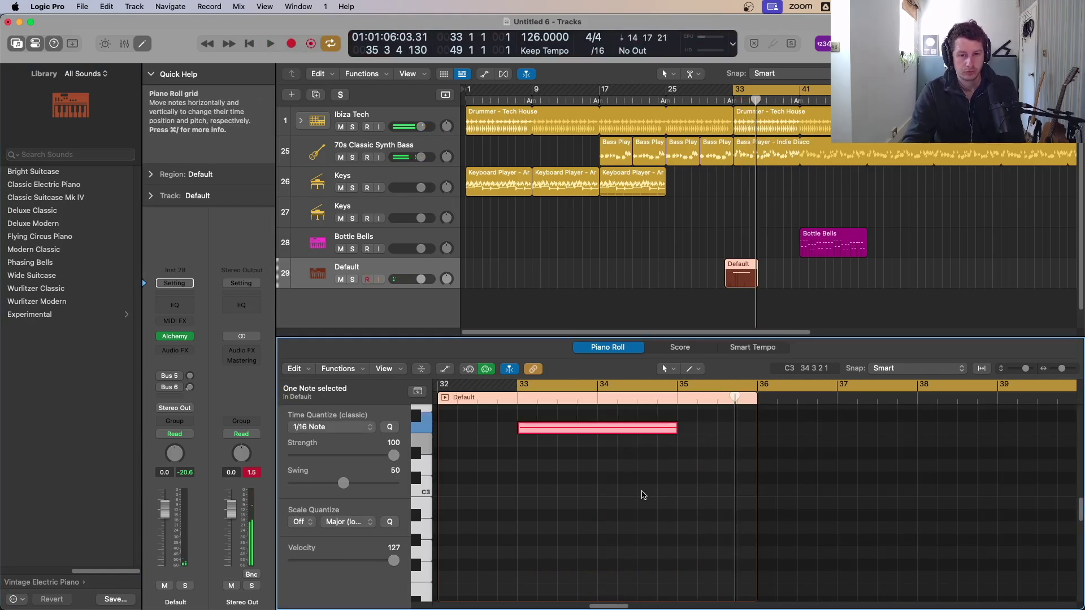
pyautogui.press('p')
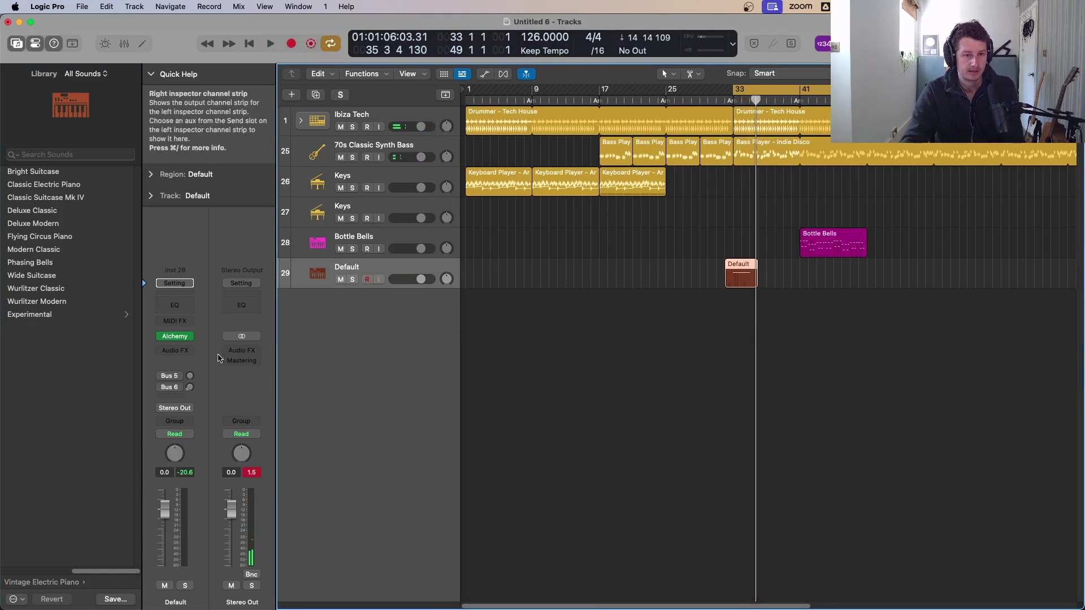
# - Reopen Alchemy's Advanced view and assign LFO1 to modulate the filter 1 cutoff
pyautogui.click(176, 338)
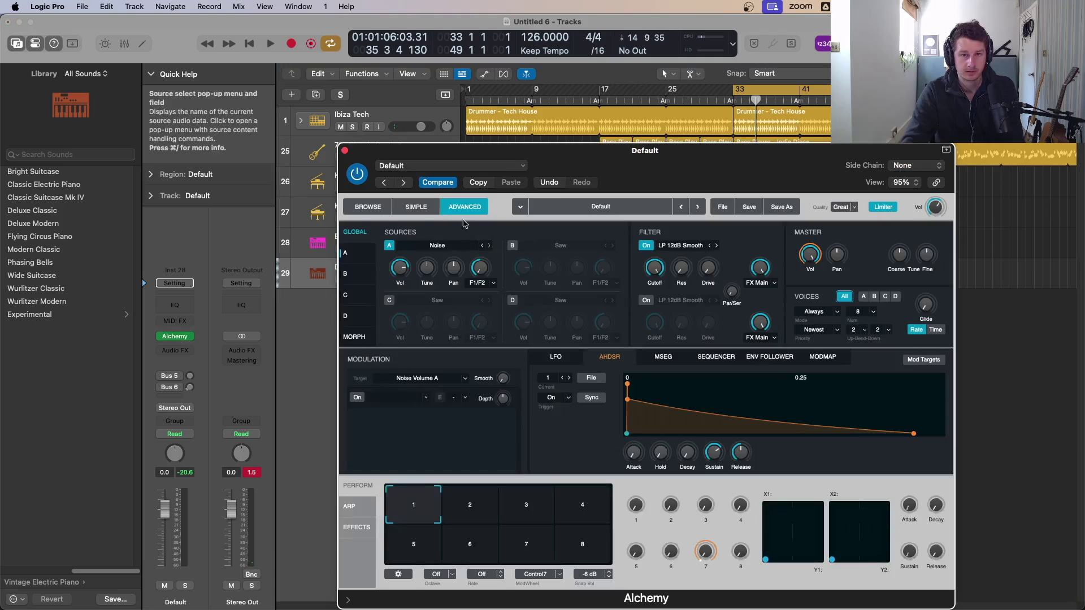
pyautogui.click(416, 207)
pyautogui.click(367, 207)
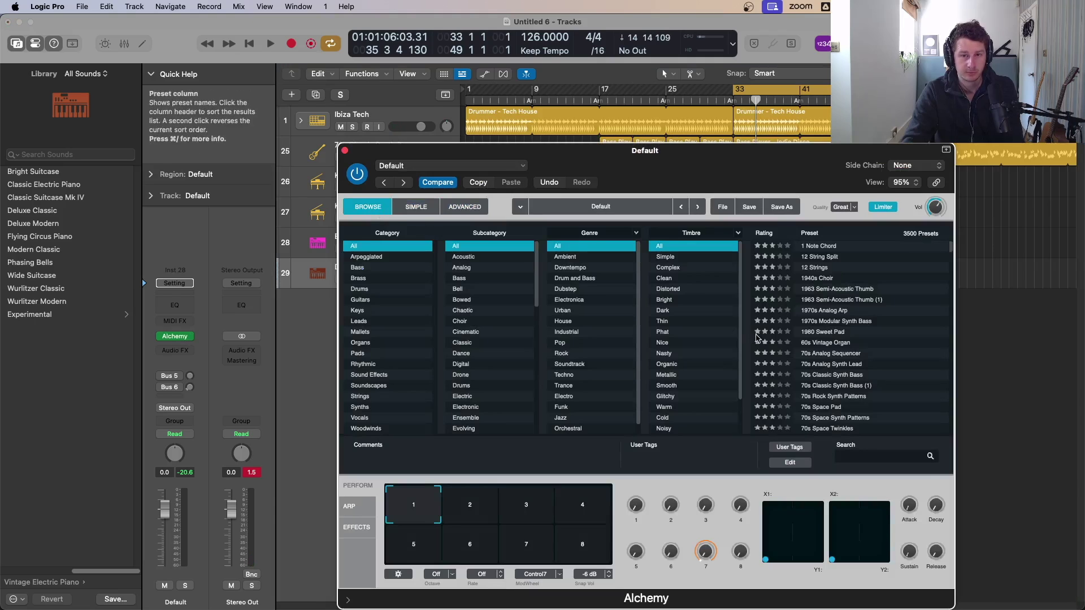
pyautogui.click(465, 207)
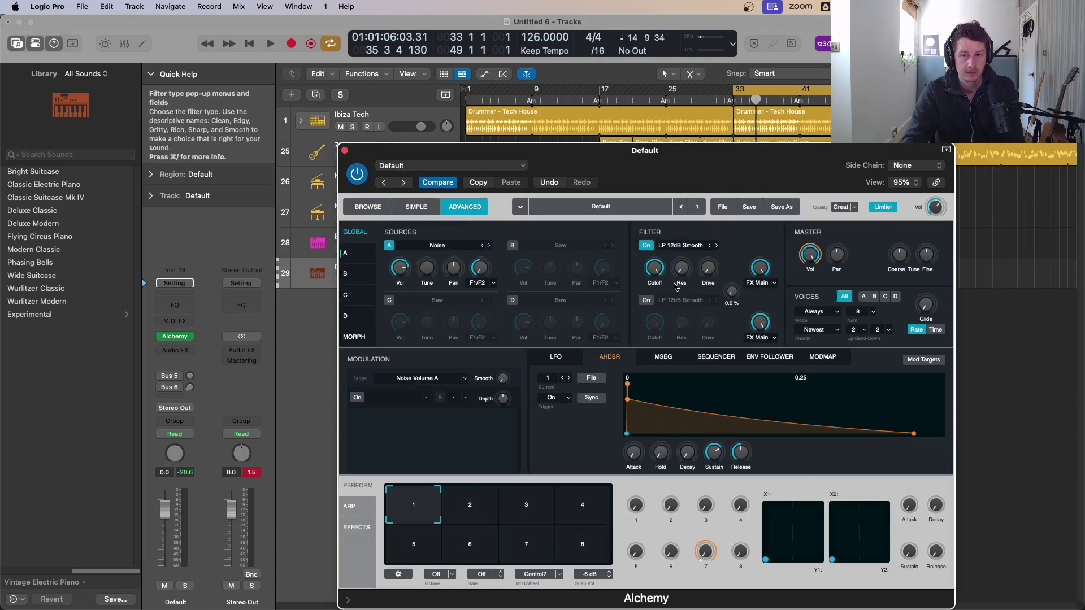
pyautogui.rightClick(659, 274)
pyautogui.moveTo(723, 284)
pyautogui.moveTo(791, 285)
pyautogui.click(870, 284)
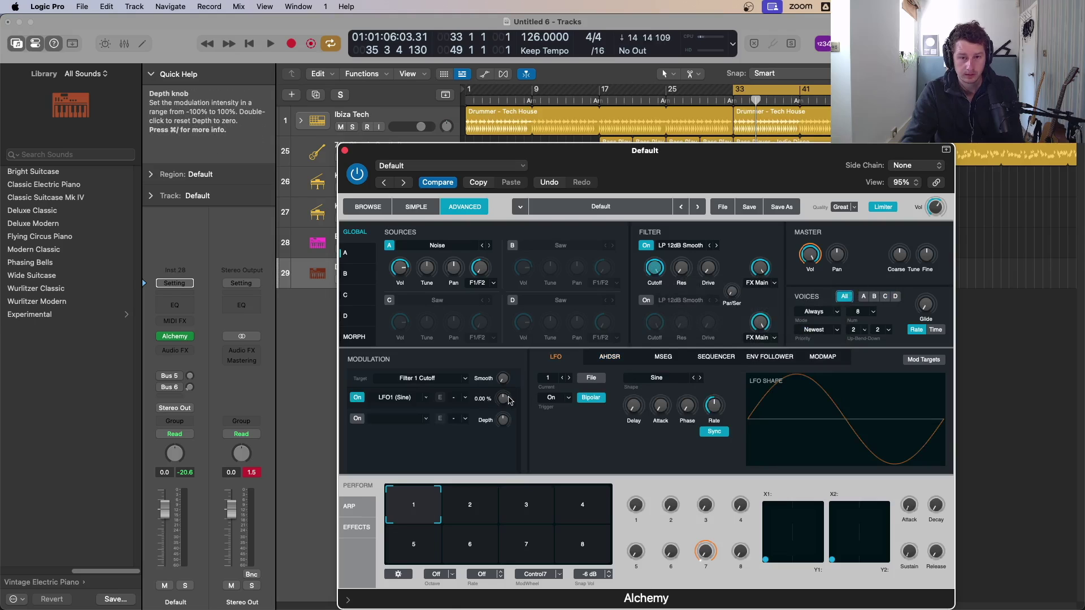
# - Lower the filter 1 cutoff to about 1833 Hz and audition the LFO1 modulation in playback
pyautogui.press('space')
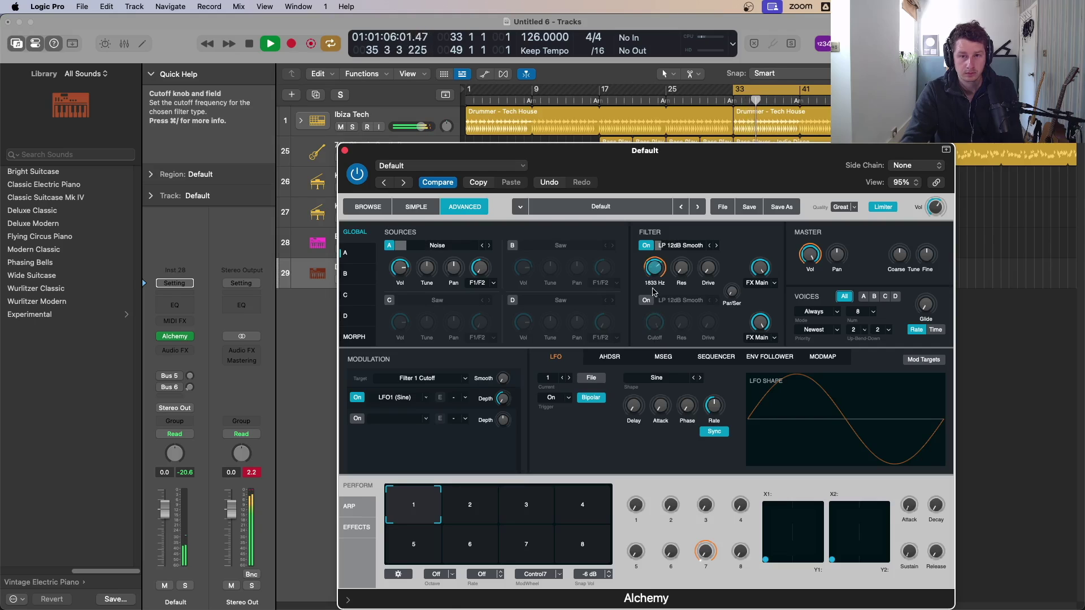
pyautogui.press('space')
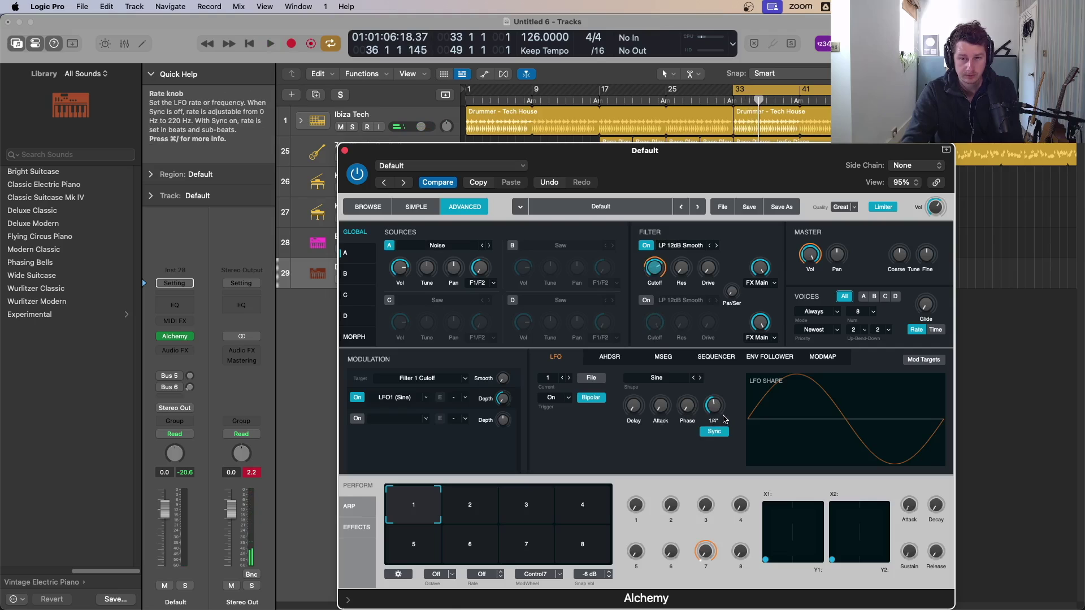
pyautogui.press('space')
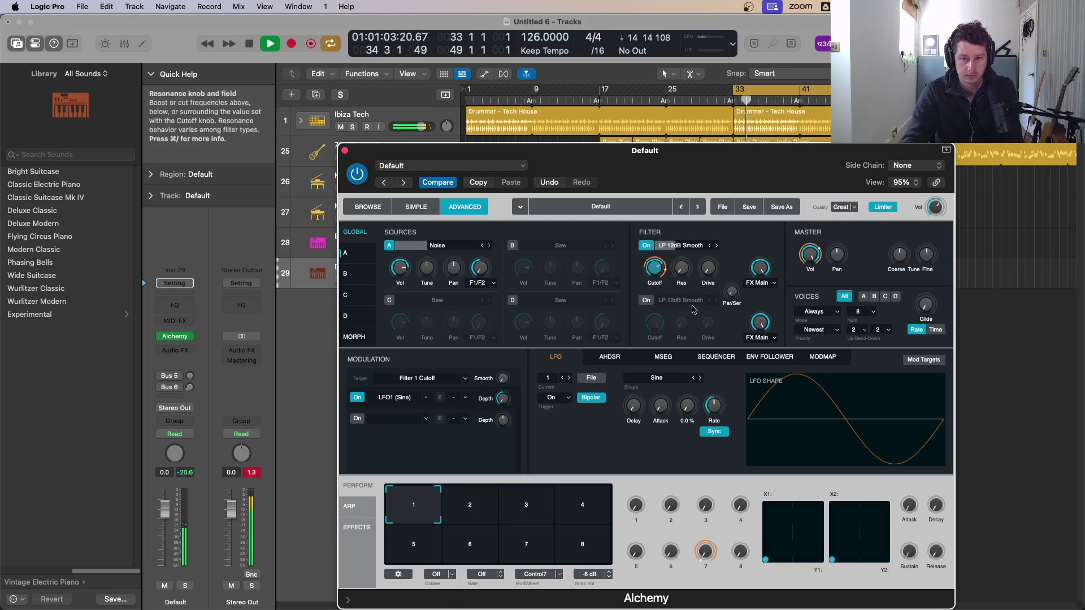
pyautogui.press('space')
# - Change the LFO1 shape to Odd Beat 2 while auditioning the noise in playback
pyautogui.click(700, 379)
pyautogui.press('space')
pyautogui.click(700, 378)
pyautogui.click(700, 378)
pyautogui.click(700, 378)
pyautogui.click(700, 378)
pyautogui.click(700, 378)
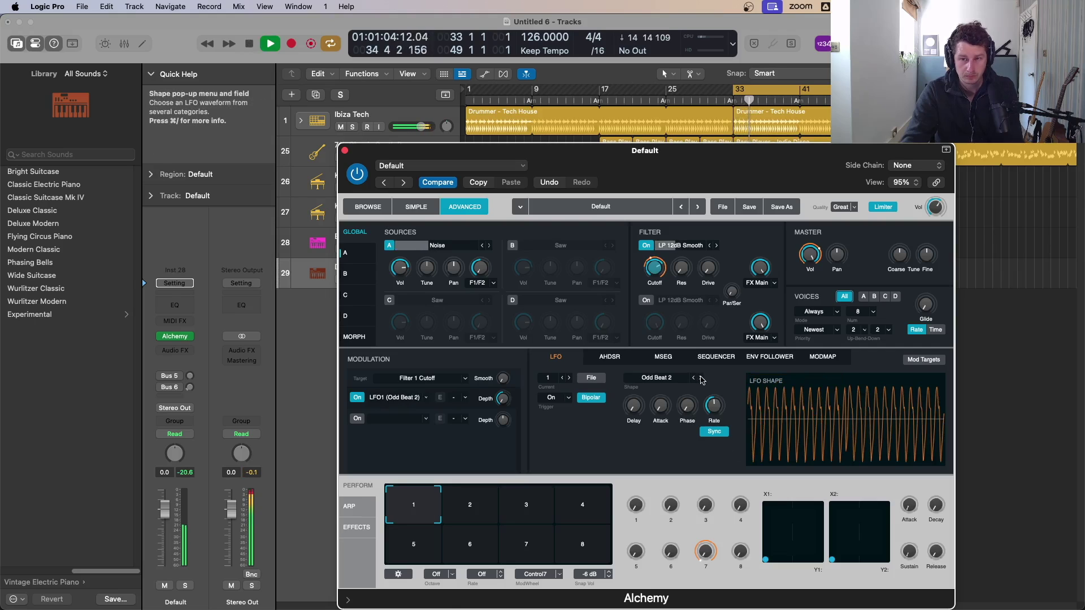
# - Try the LFO 1 shapes Pattern 01 through Pattern 06 on the filter cutoff during playback
pyautogui.click(700, 379)
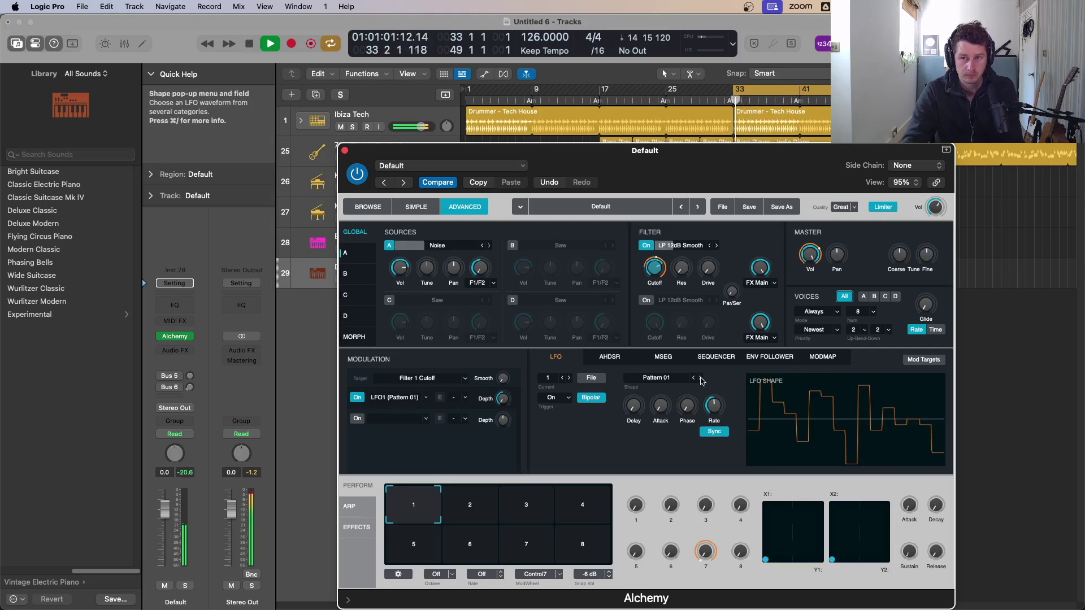
pyautogui.click(701, 378)
pyautogui.click(700, 378)
pyautogui.click(700, 378)
pyautogui.click(700, 378)
pyautogui.click(701, 378)
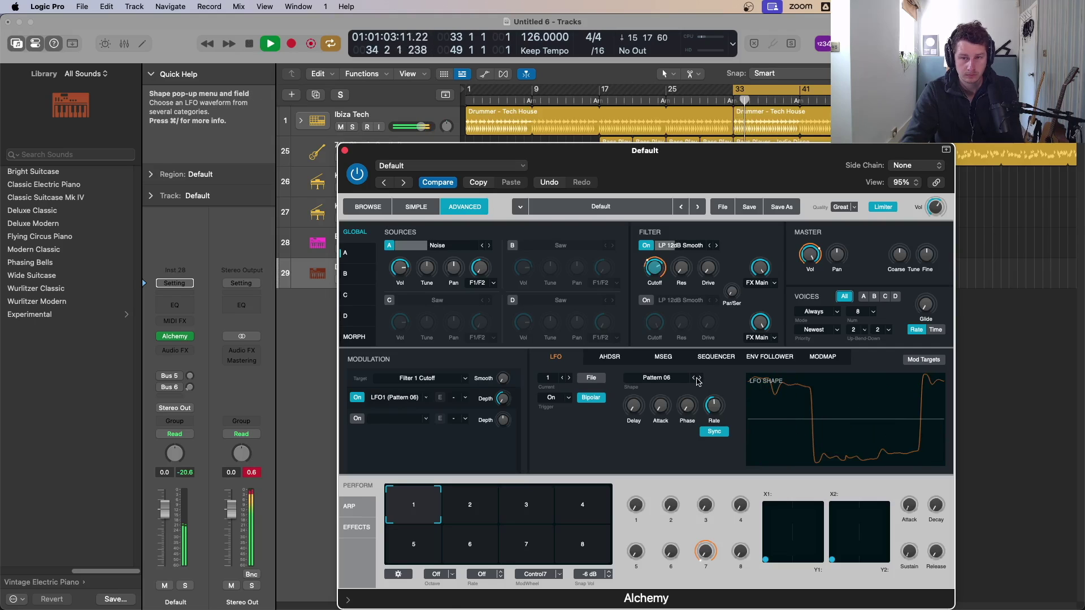
pyautogui.press('space')
# - Set LFO 1's shape to the basic Ramp Down waveform and audition the filtered noise
pyautogui.click(672, 382)
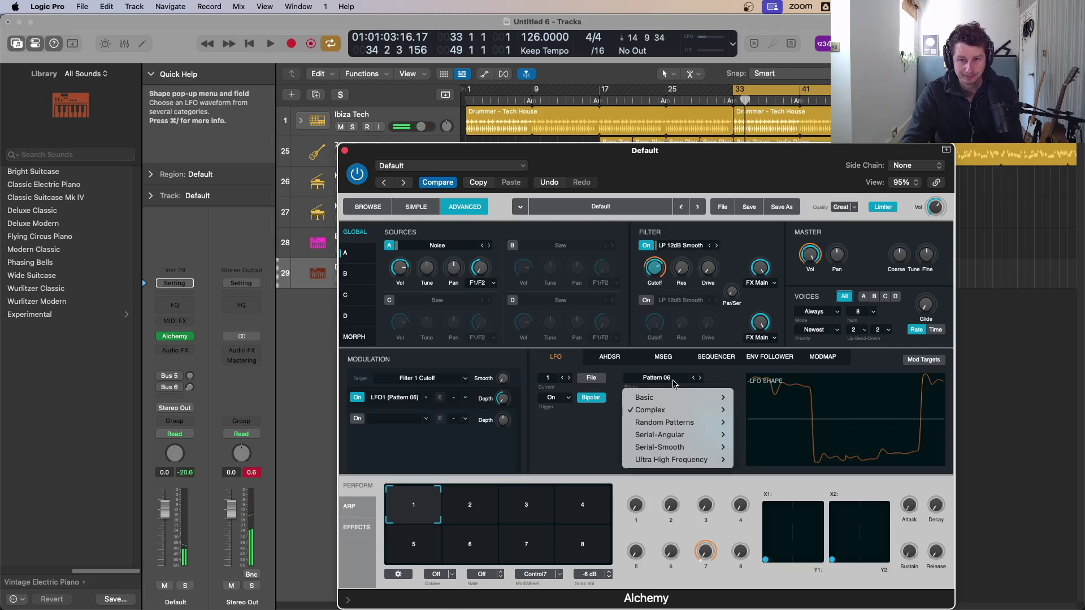
pyautogui.moveTo(673, 397)
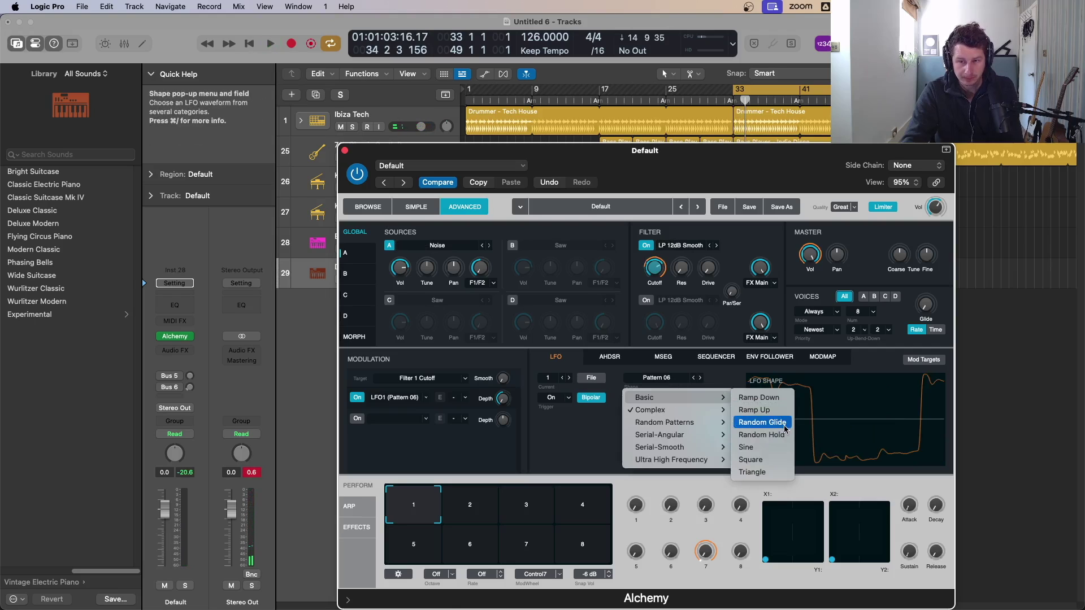
pyautogui.click(759, 398)
pyautogui.press('space')
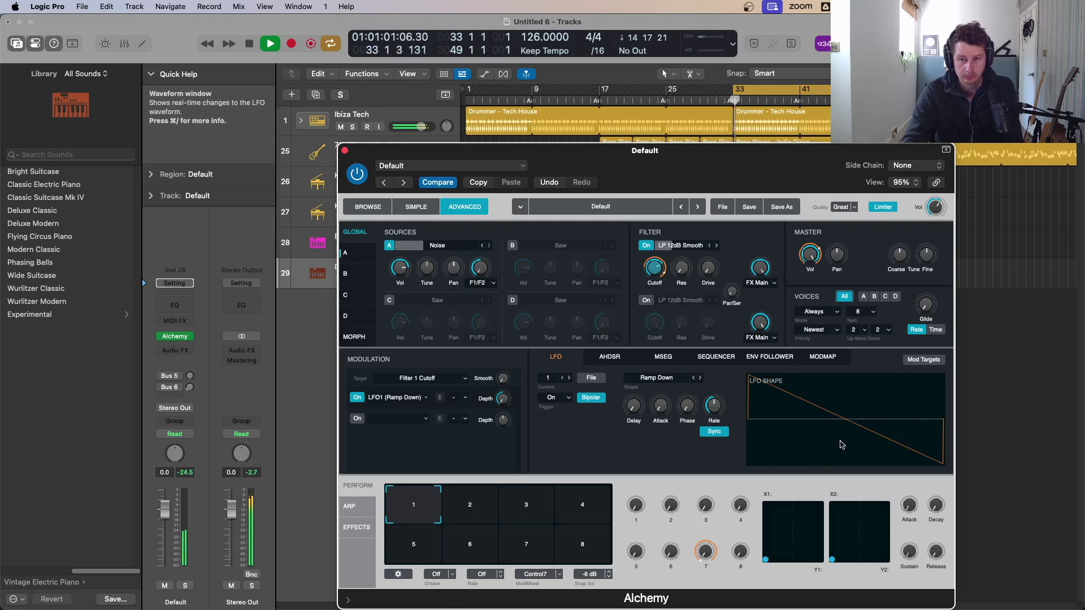
pyautogui.press('space')
pyautogui.press('space')
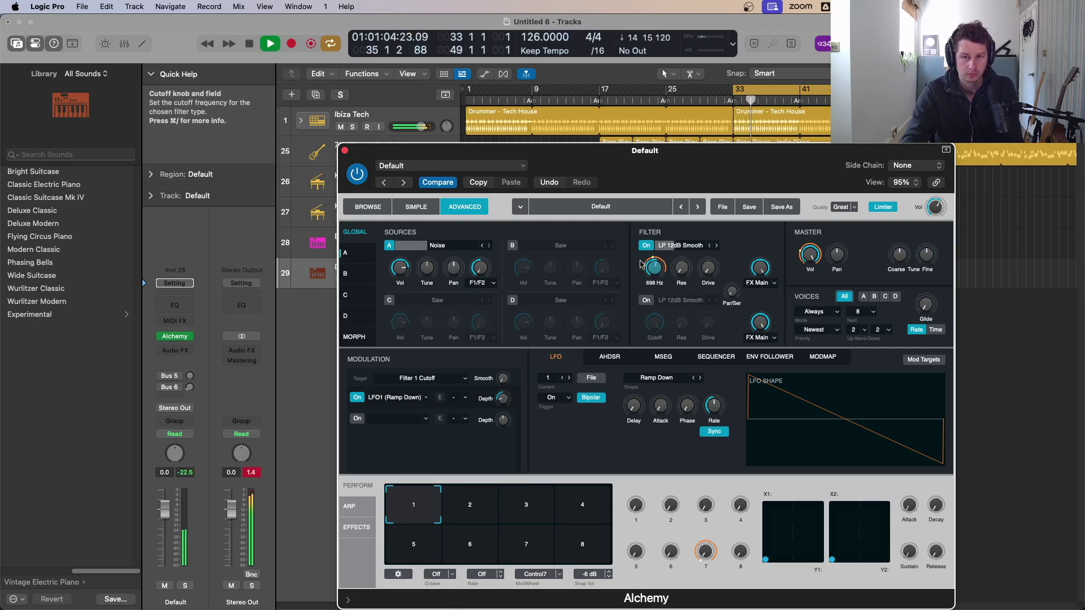
# - Try a shorter release on the AHDSR 1 envelope while auditioning the noise sound
pyautogui.click(636, 359)
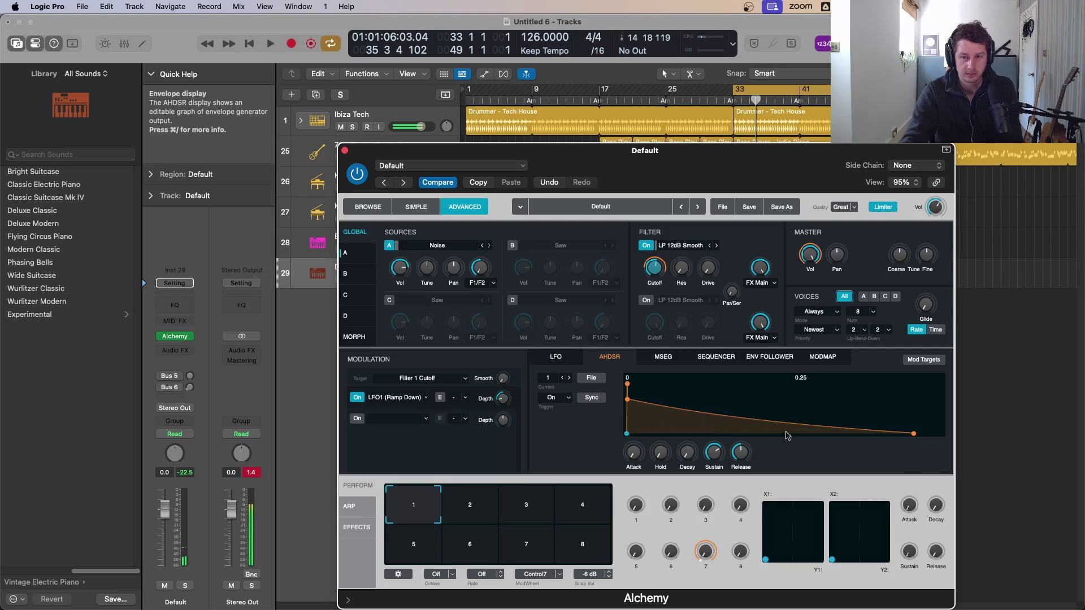
pyautogui.moveTo(745, 462); pyautogui.dragTo(746, 466)
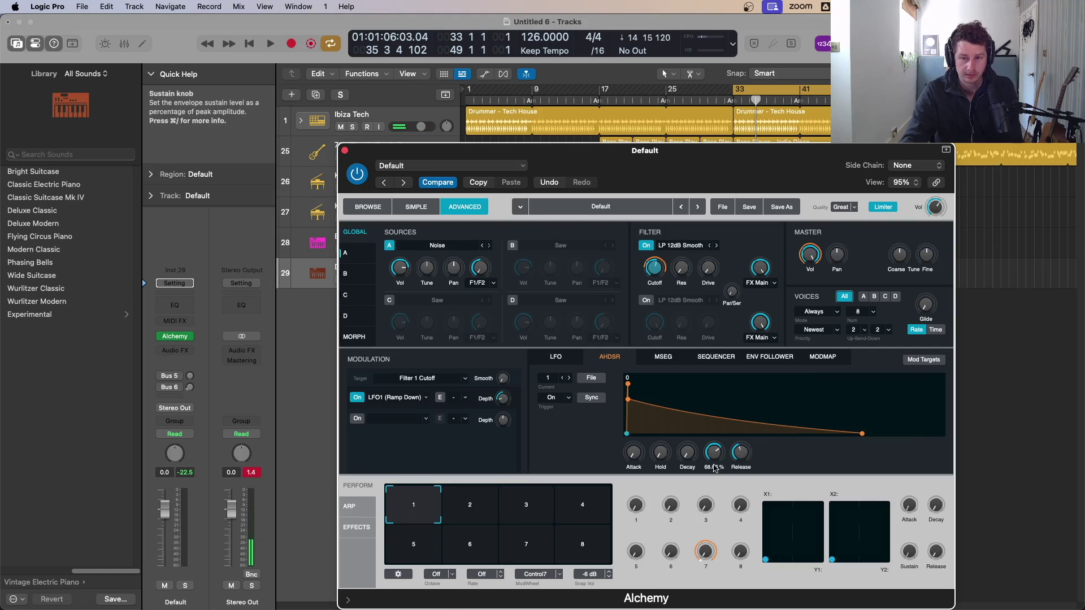
pyautogui.press('space')
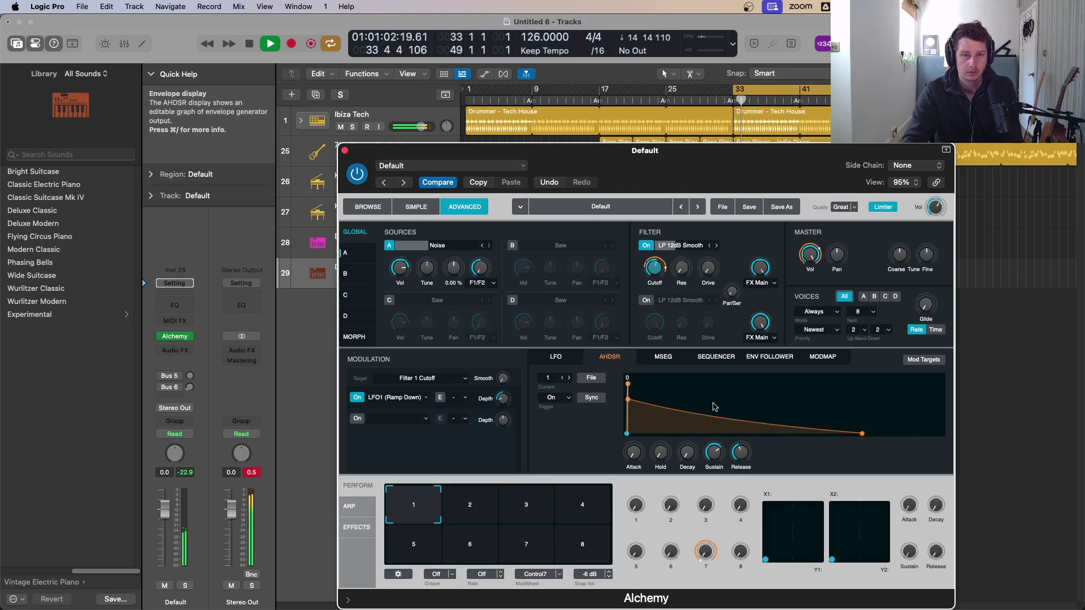
pyautogui.moveTo(740, 456); pyautogui.dragTo(740, 451)
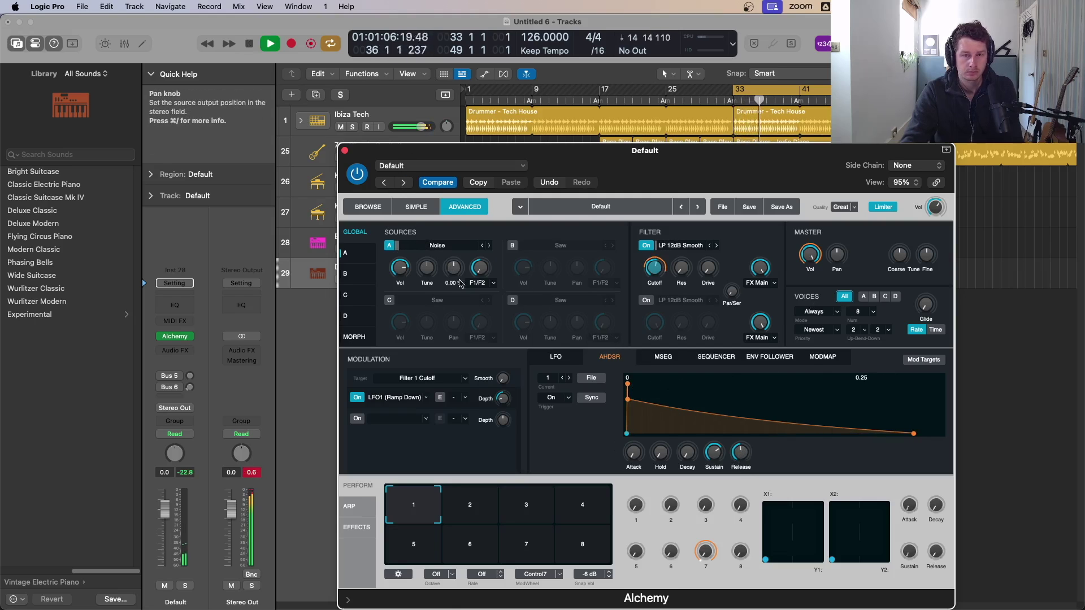
# - Trim the start of the Default region to bar 33 and turn off cycle playback
pyautogui.press('space')
pyautogui.press('super+w')
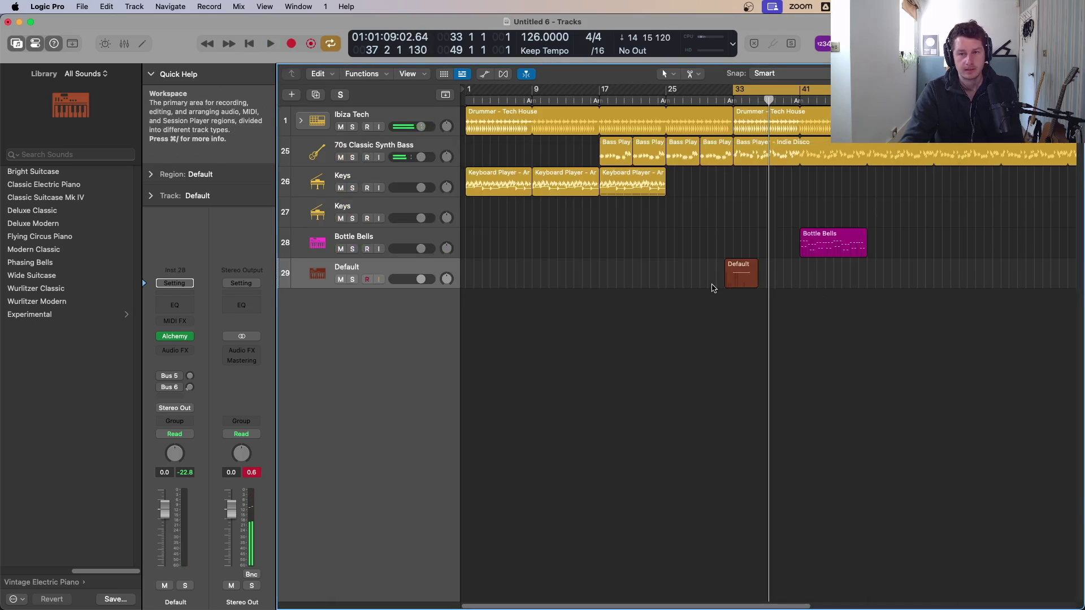
pyautogui.moveTo(726, 282); pyautogui.dragTo(734, 286)
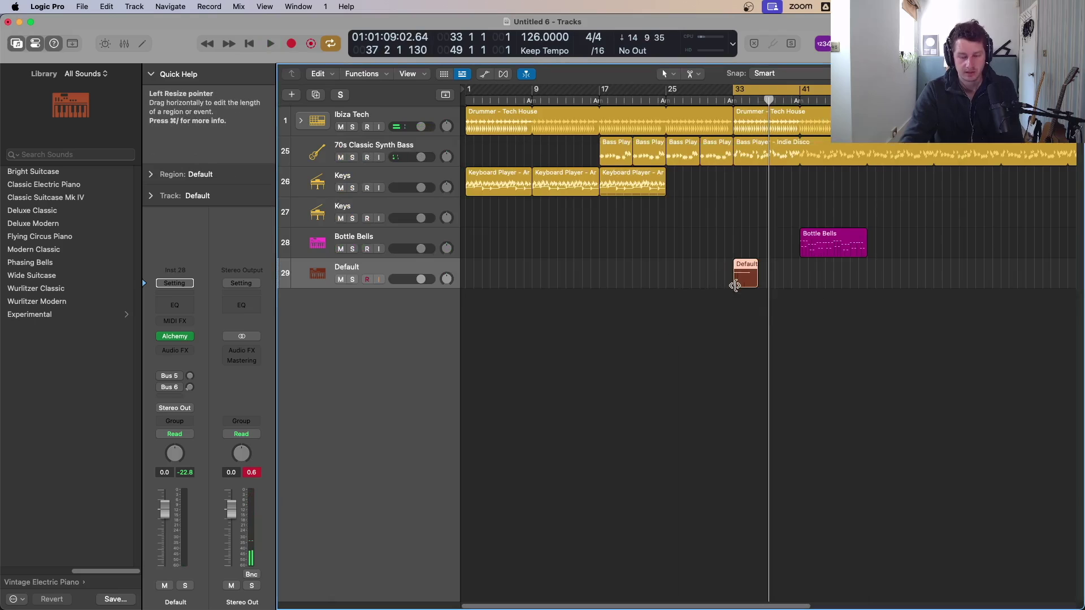
pyautogui.press('c')
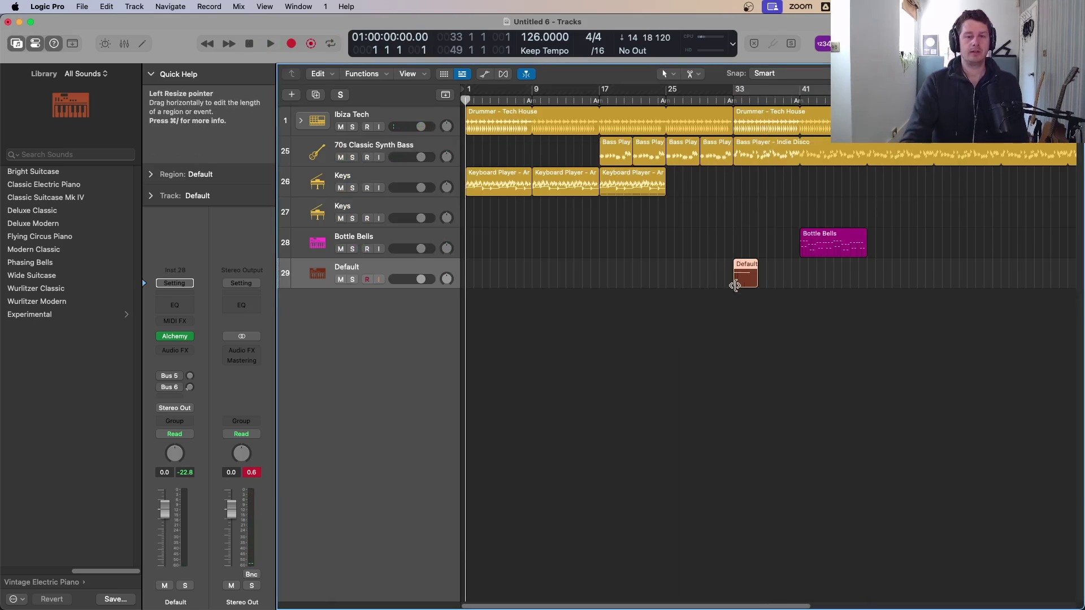
# - Play the song from the start and split the first Ibiza Tech drummer region at bar 9
pyautogui.press('space')
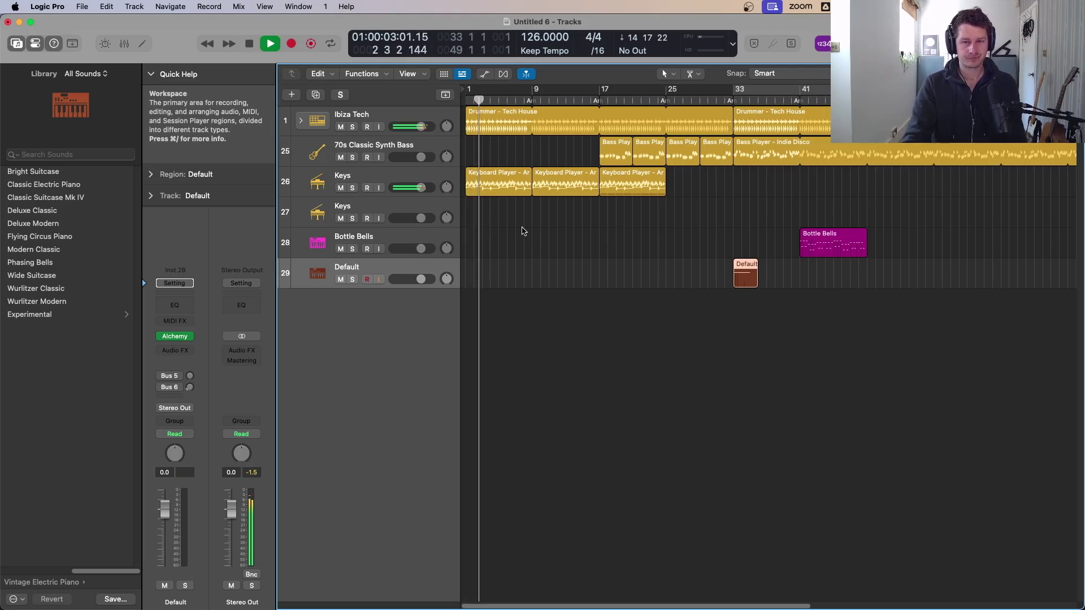
pyautogui.click(504, 190)
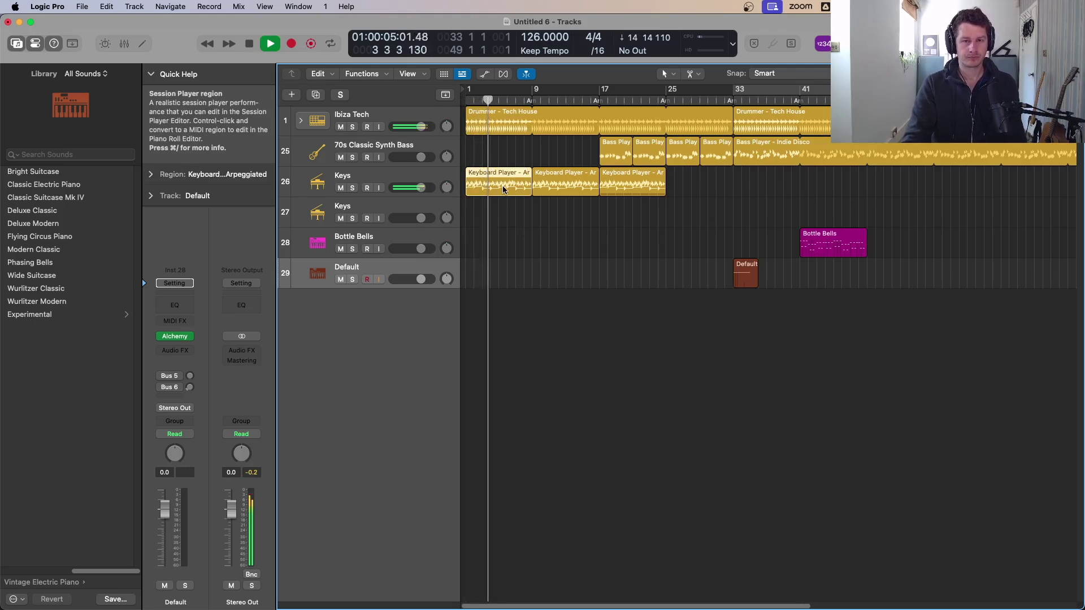
pyautogui.press('space')
pyautogui.press('b')
pyautogui.press('b')
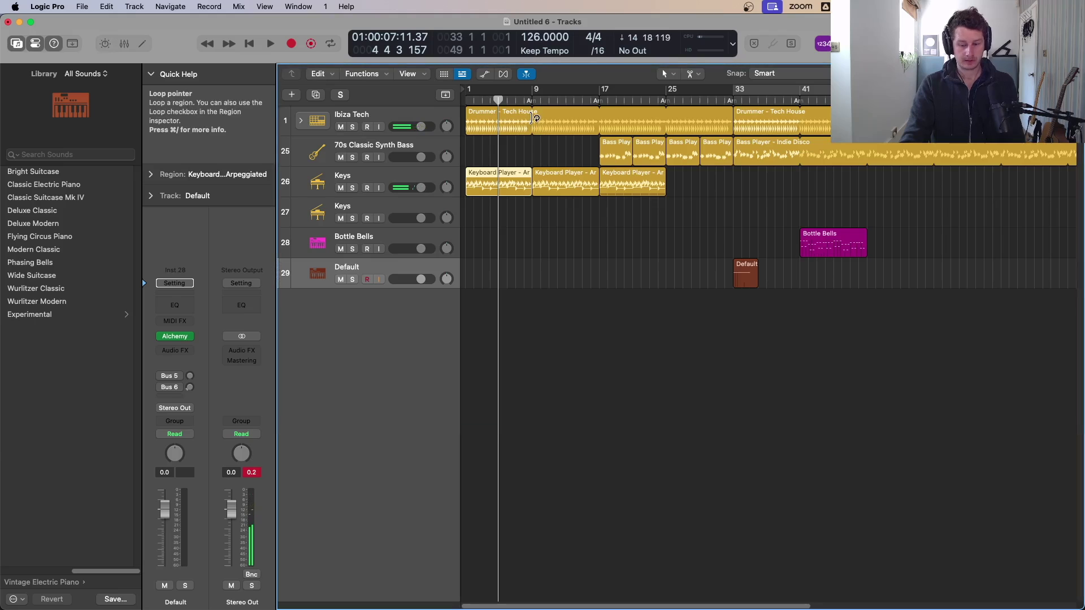
pyautogui.press('t')
pyautogui.press('Escape')
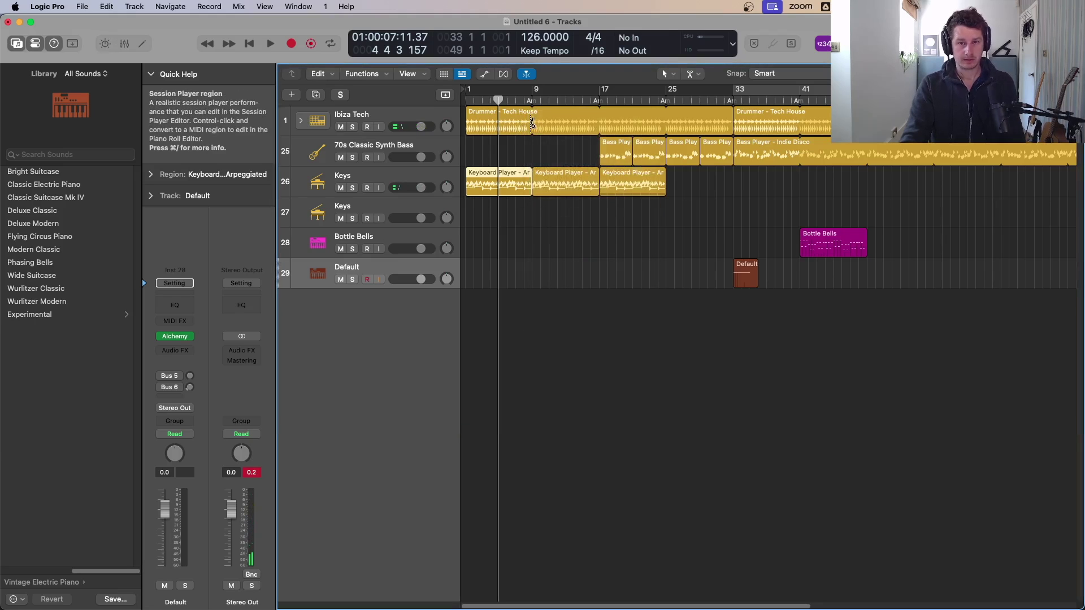
pyautogui.click(532, 123)
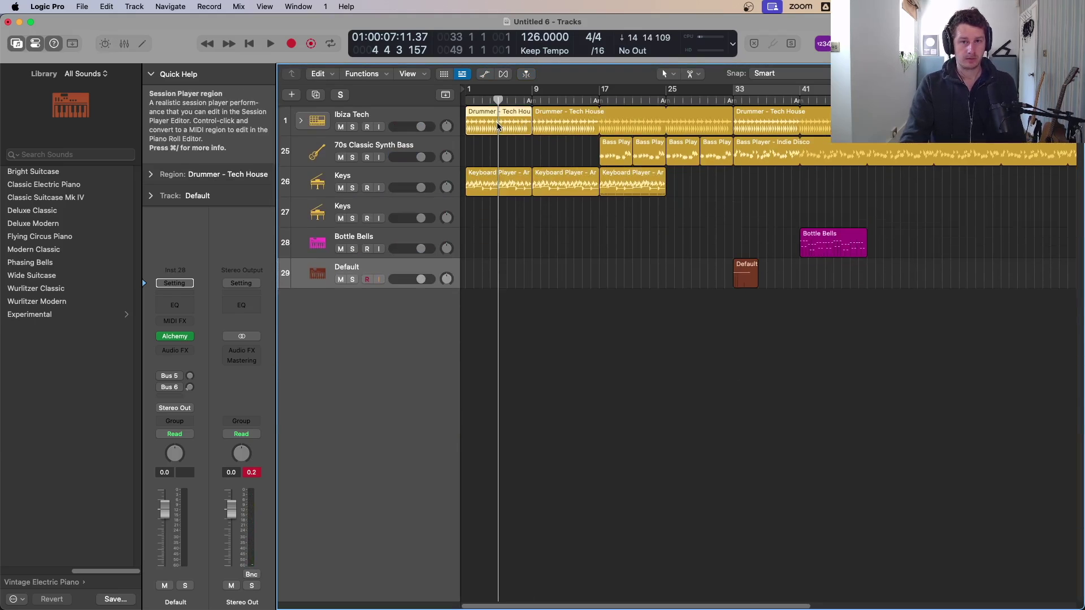
# - Delete the tambourine, Kick 2, shaker and hi-hat notes from the opening drummer region in the Piano Roll and audition the intro
pyautogui.press('e')
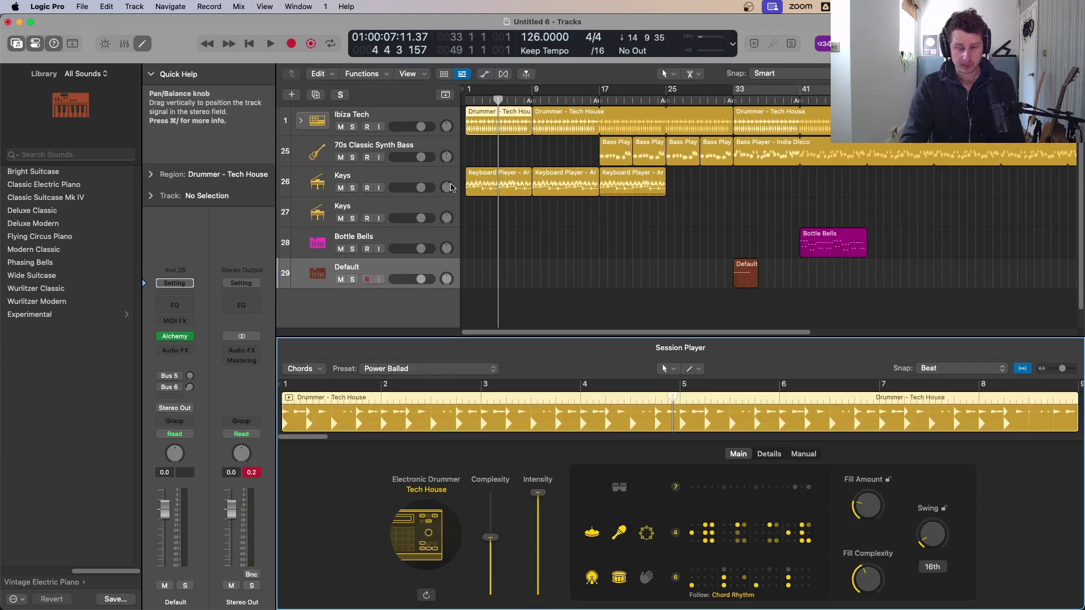
pyautogui.press('p')
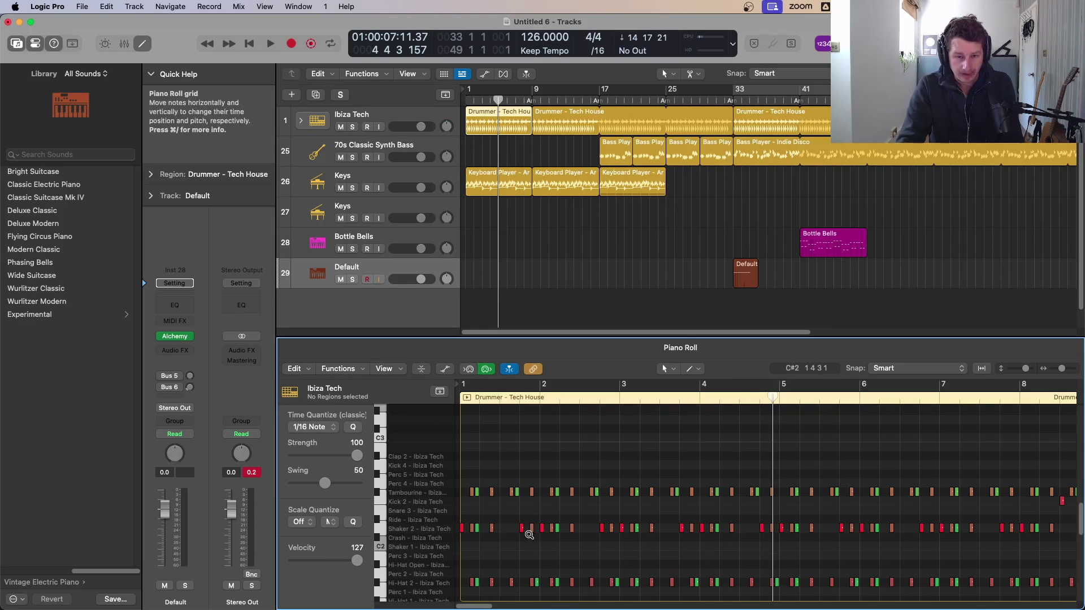
pyautogui.scroll(-5, 743, 535)
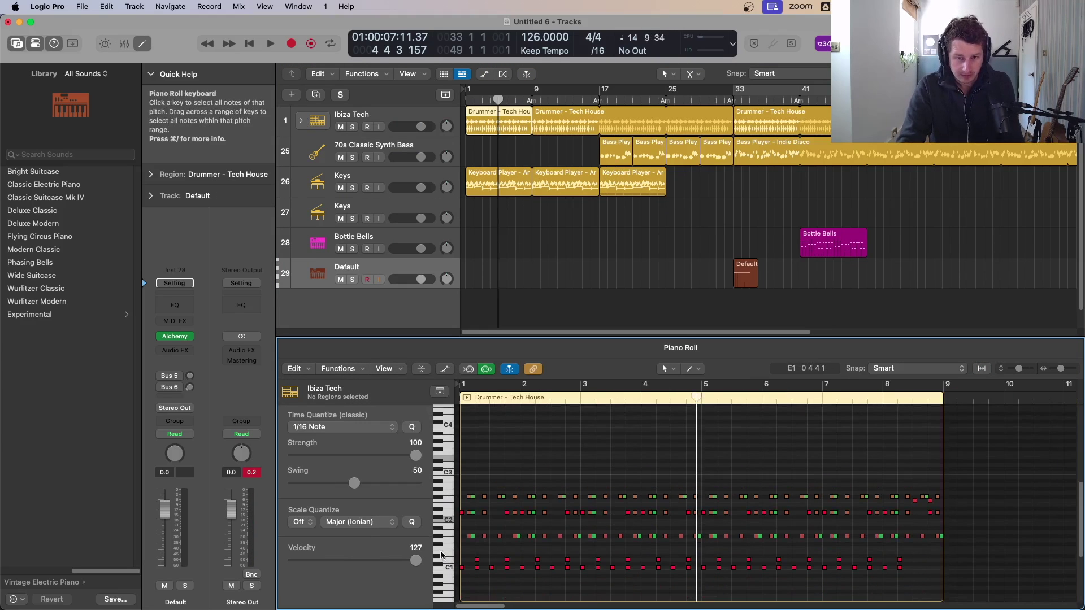
pyautogui.press('Delete')
pyautogui.press('Return')
pyautogui.press('space')
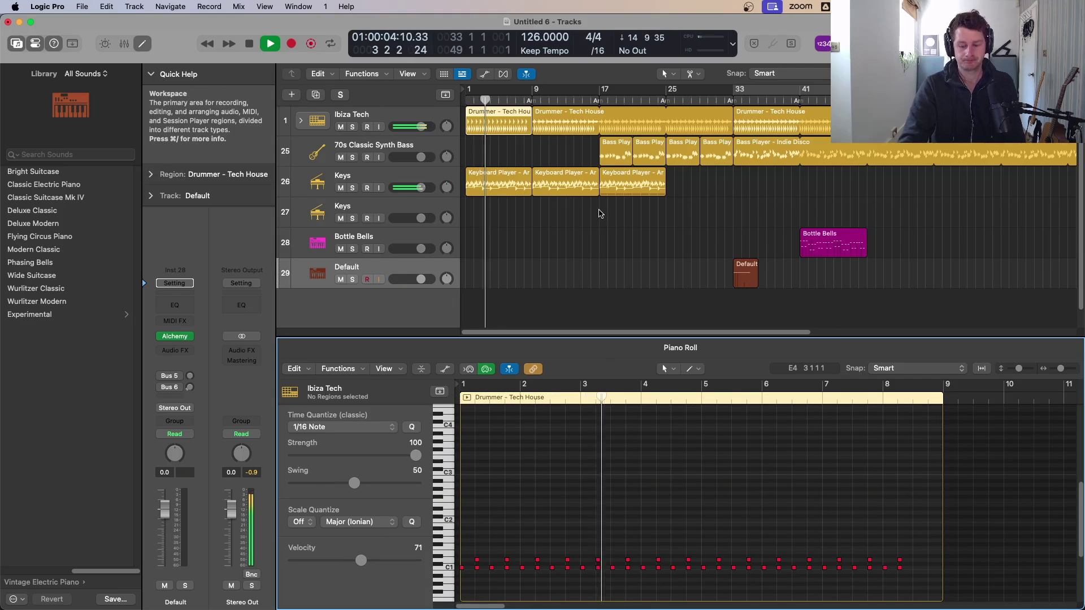
pyautogui.press('p')
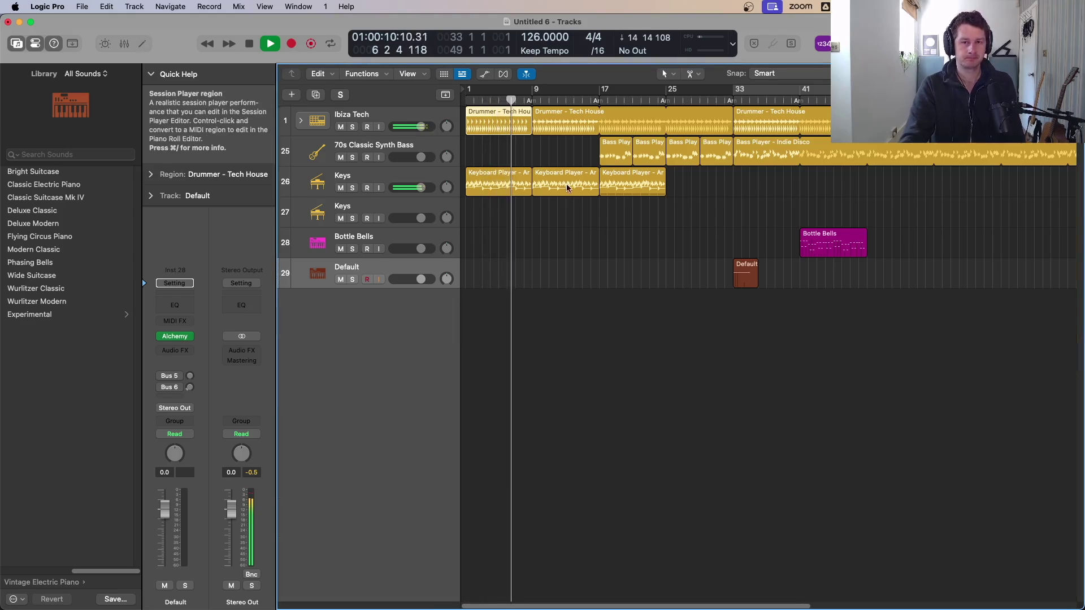
# - Split the second drummer region at bar 17 and show the notes of its bars 9 to 17 part
pyautogui.doubleClick(554, 122)
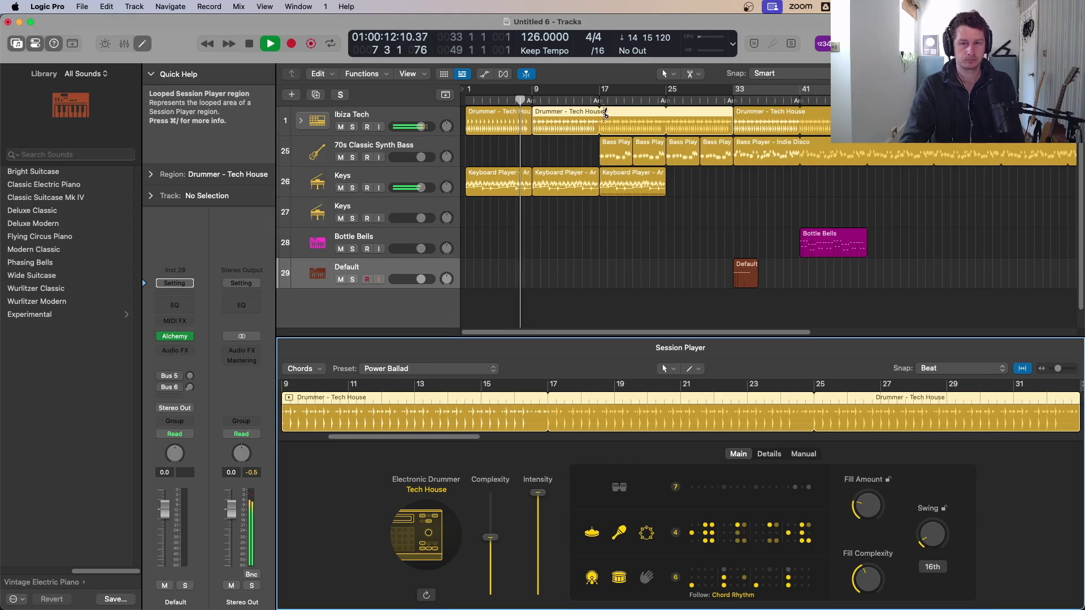
pyautogui.click(600, 121)
pyautogui.click(558, 126)
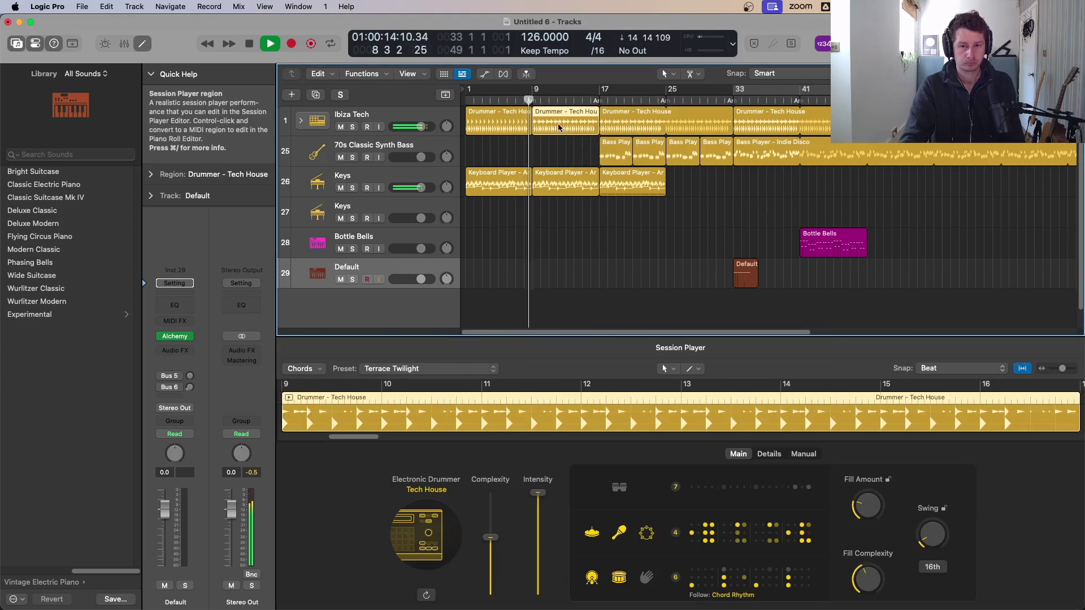
pyautogui.press('p')
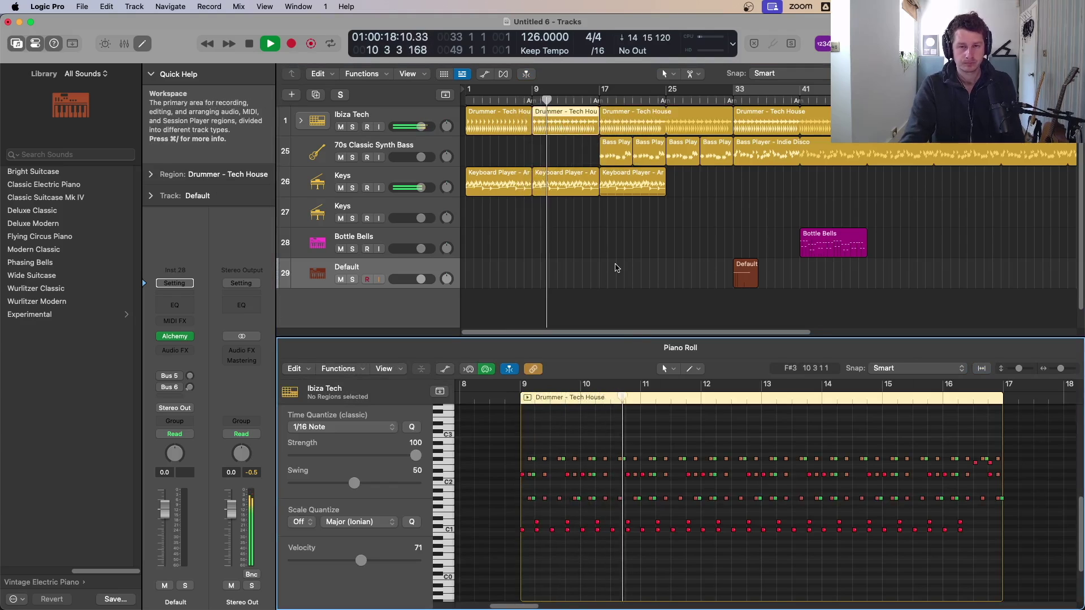
# - Select the Bottle Bells track and set the cycle range over its region from bar 41 to 49
pyautogui.click(373, 146)
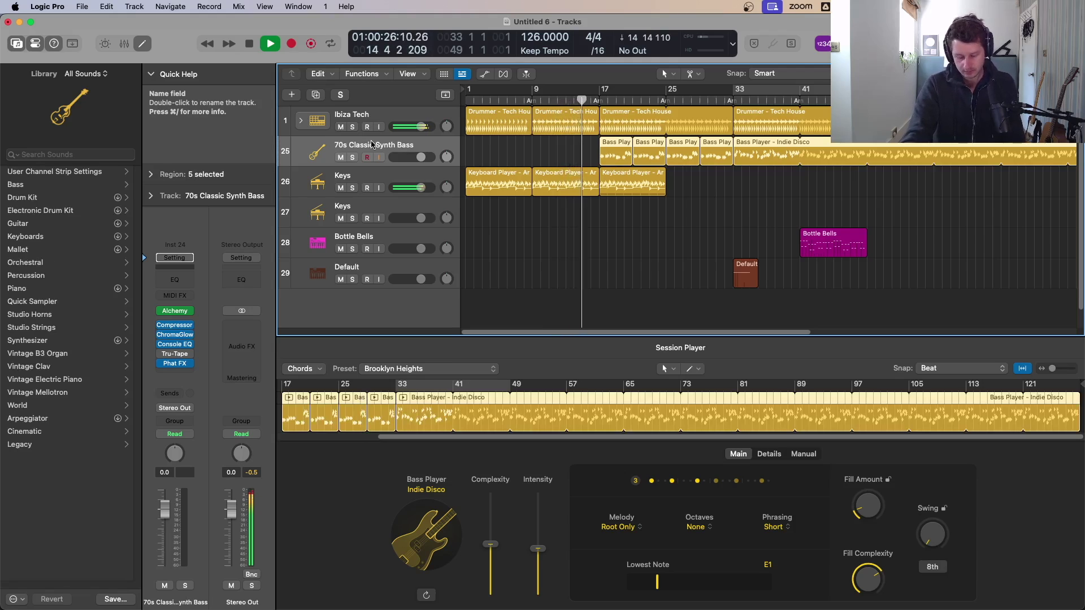
pyautogui.click(368, 239)
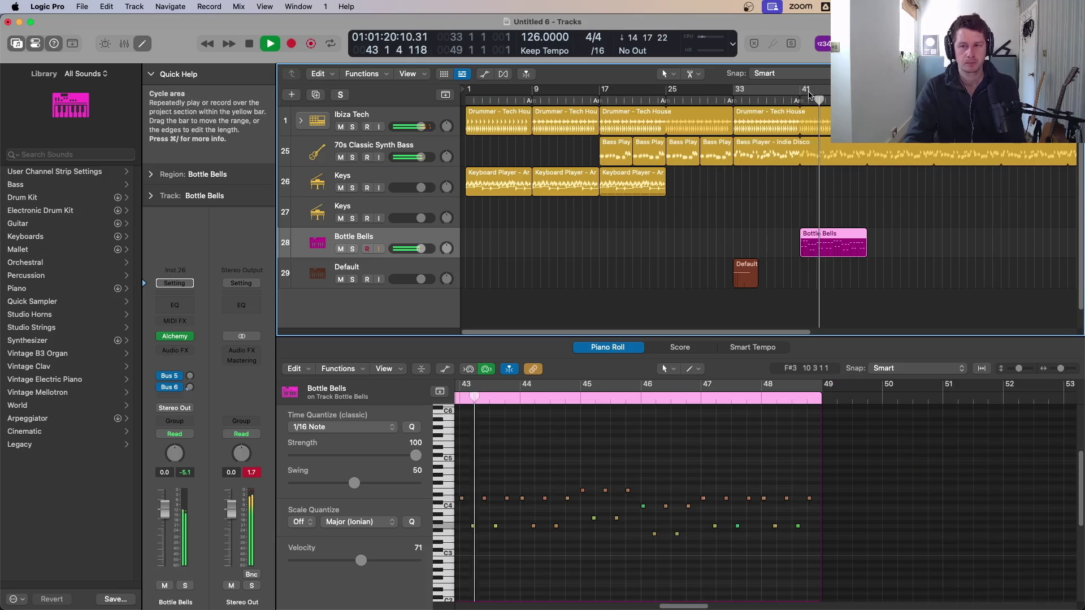
pyautogui.press('space')
pyautogui.moveTo(802, 91); pyautogui.dragTo(867, 92)
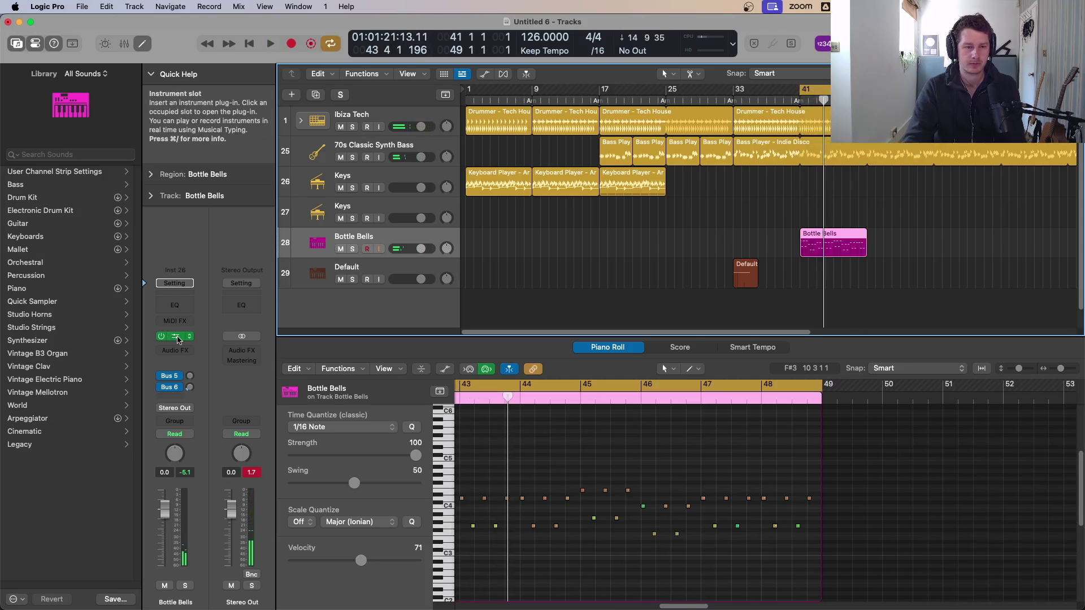
# - Raise the filter 1 cutoff in the Bottle Bells track's Alchemy advanced view while the loop plays
pyautogui.click(181, 338)
pyautogui.click(464, 207)
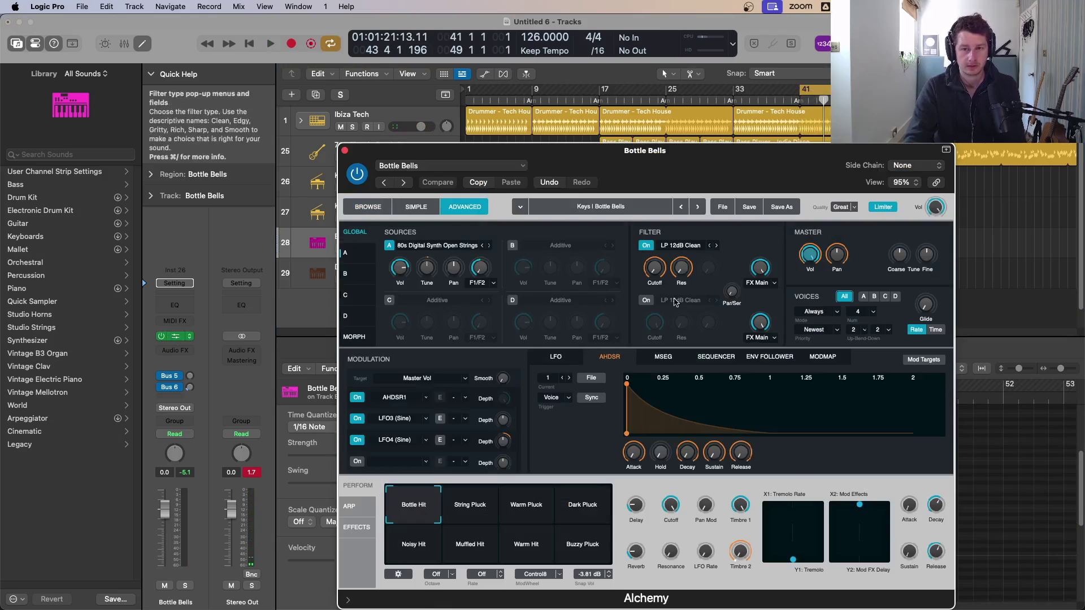
pyautogui.press('space')
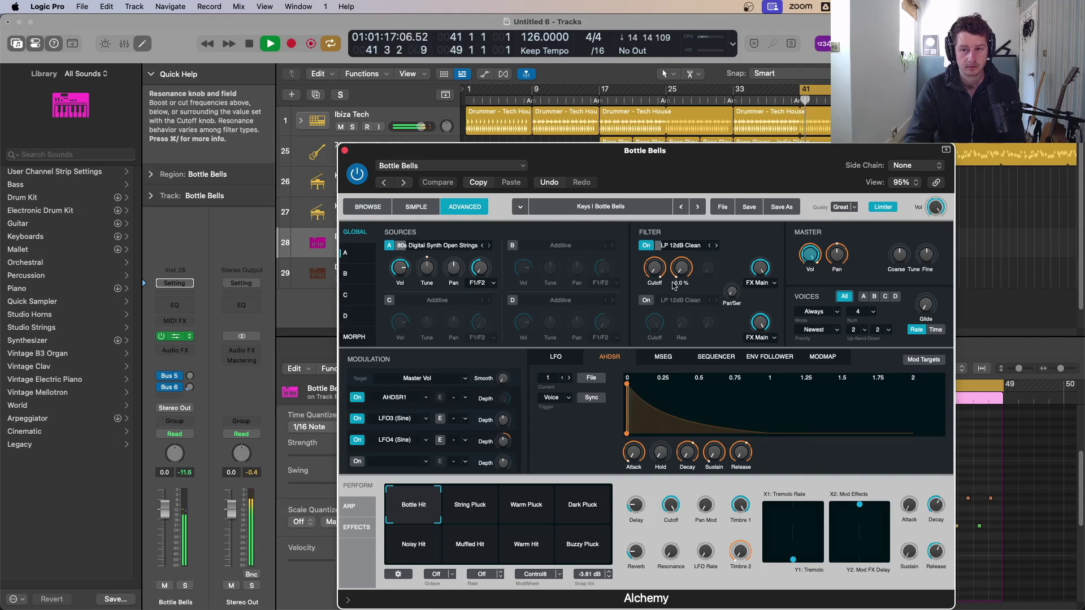
pyautogui.moveTo(658, 271); pyautogui.dragTo(656, 266)
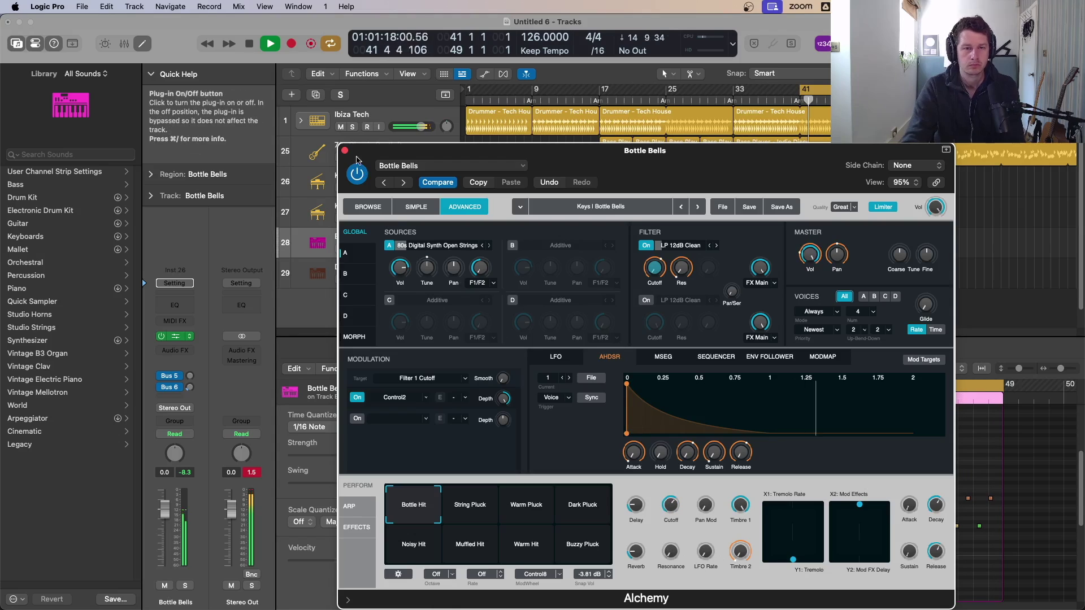
pyautogui.press('super+w')
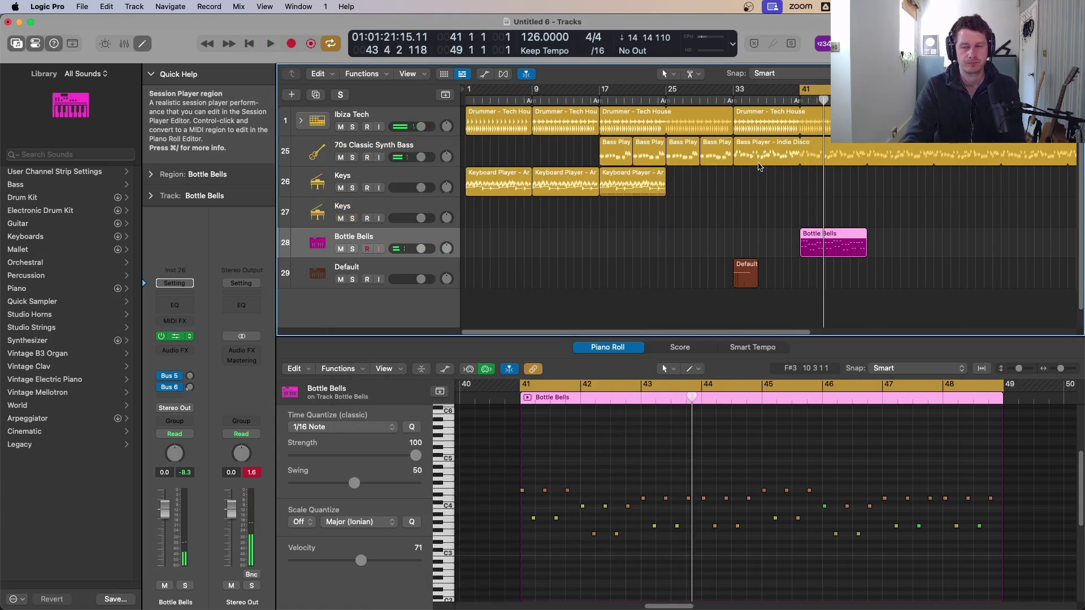
# - Set the cycle range to bars 33 to 41 and add one software instrument track with the default patch
pyautogui.moveTo(735, 90); pyautogui.dragTo(760, 94)
pyautogui.click(292, 94)
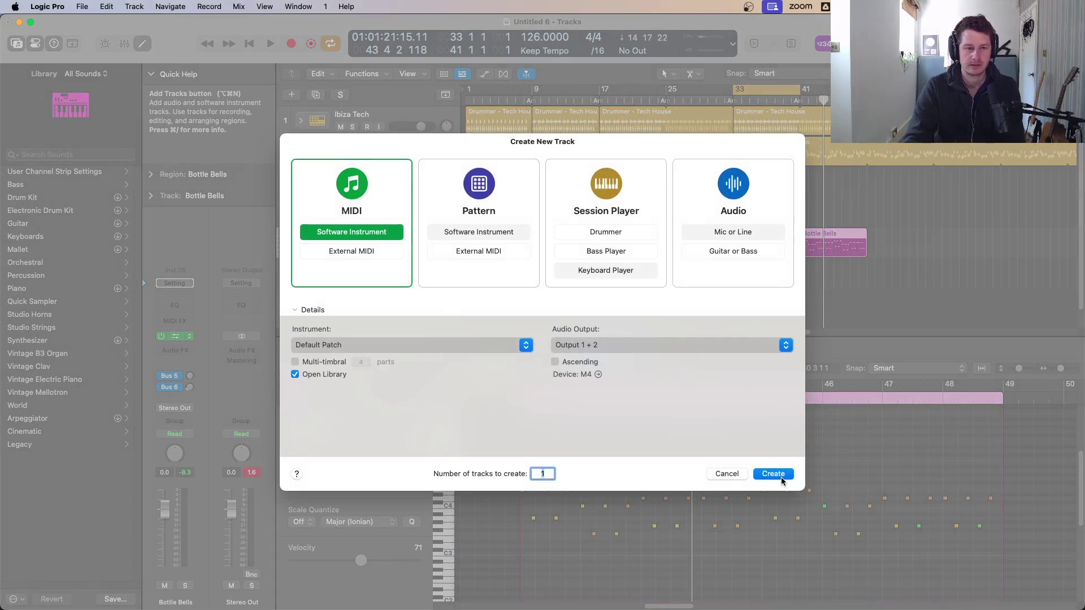
pyautogui.press('Return')
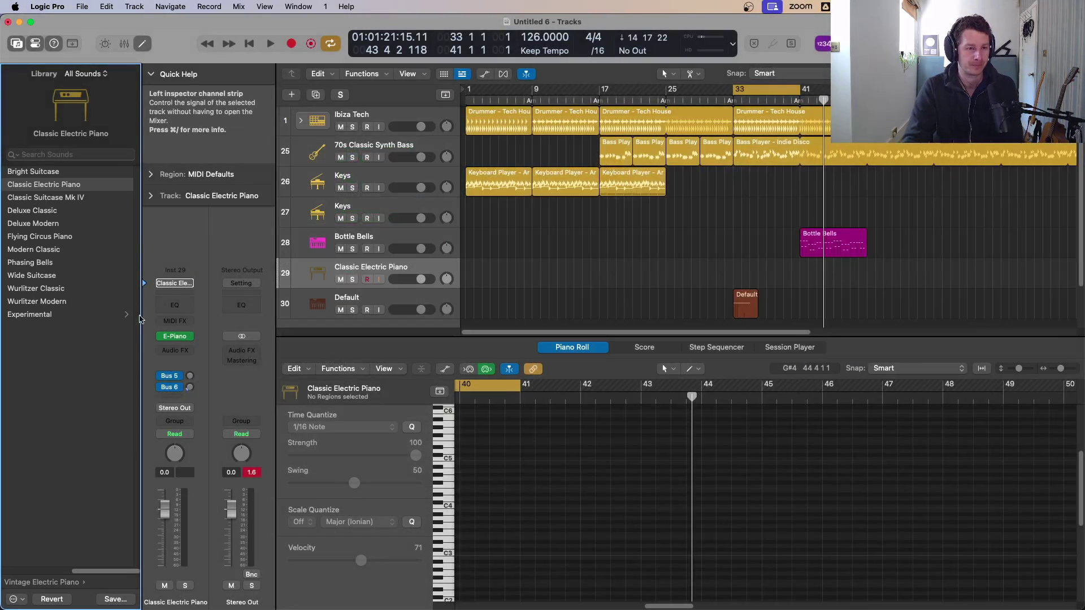
# - Replace the Classic Electric Piano patch with a ride from the Electronic Drum Kit cymbal kit pieces, trying Hollywood Haze through Hybrid Knock
pyautogui.click(44, 582)
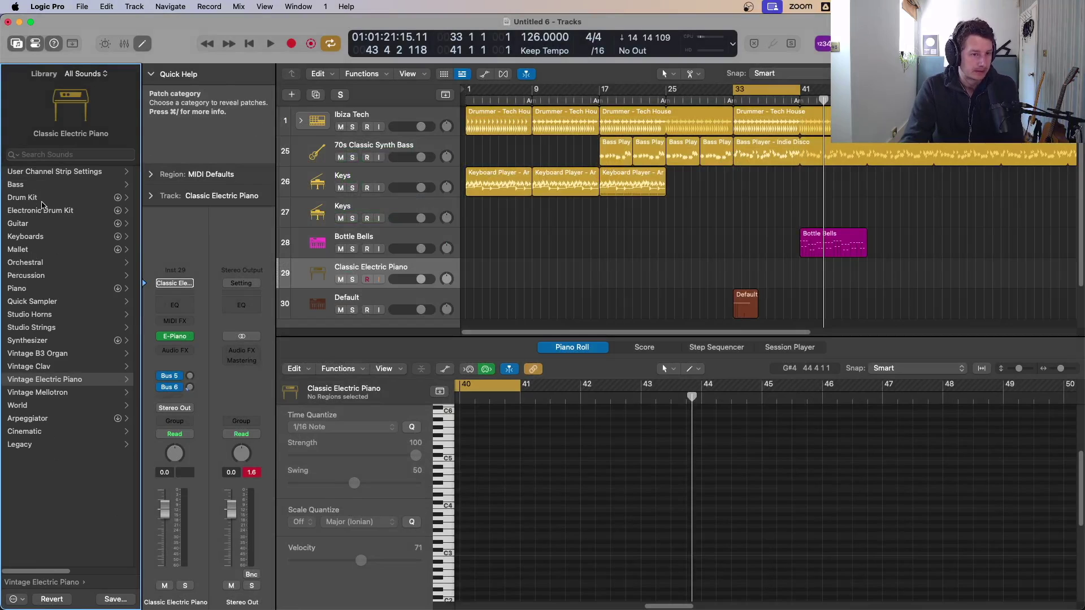
pyautogui.click(42, 210)
pyautogui.scroll(-15, 85, 317)
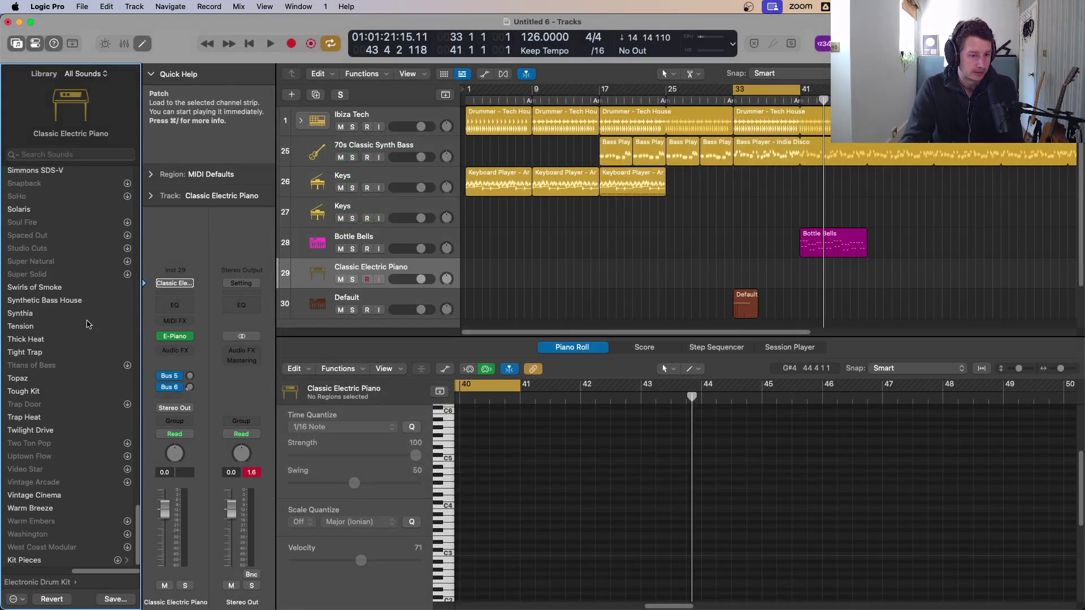
pyautogui.click(121, 560)
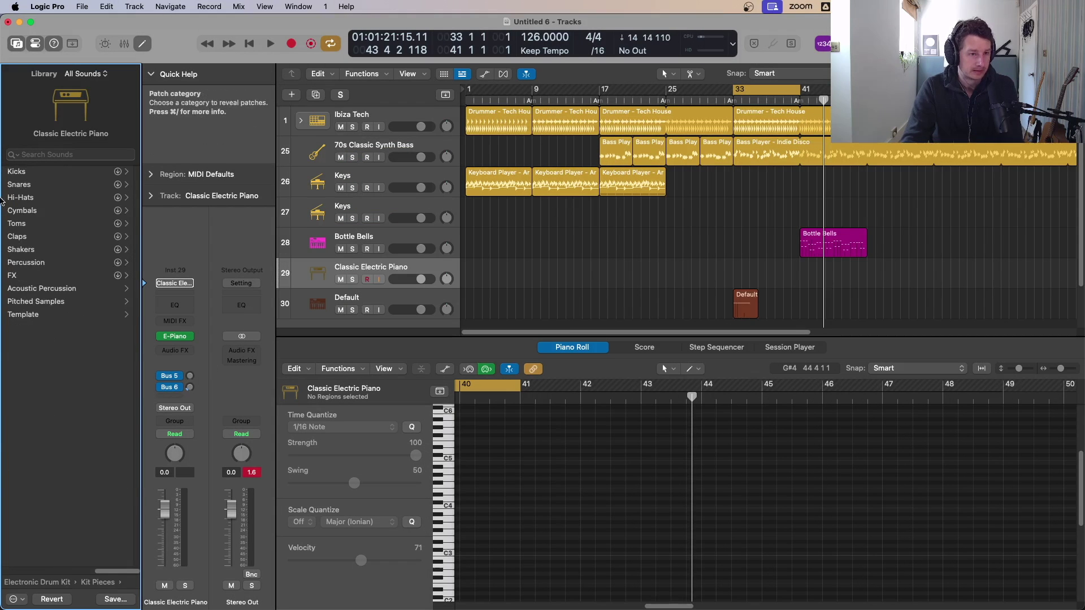
pyautogui.click(31, 210)
pyautogui.scroll(-12, 63, 360)
pyautogui.scroll(-15, 64, 359)
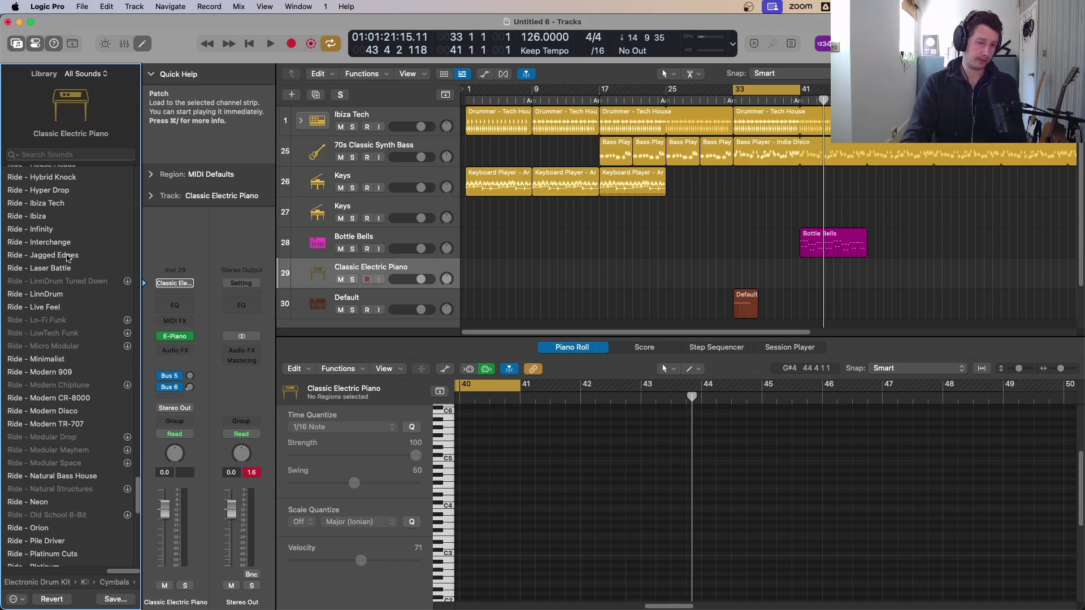
pyautogui.scroll(3, 68, 258)
pyautogui.click(67, 273)
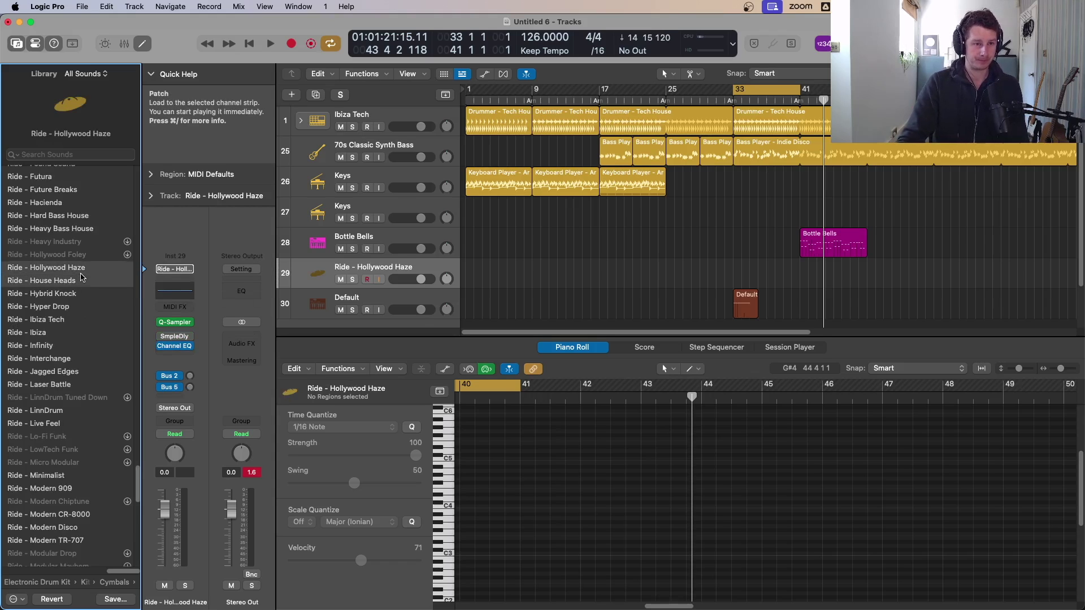
pyautogui.click(68, 278)
pyautogui.click(72, 295)
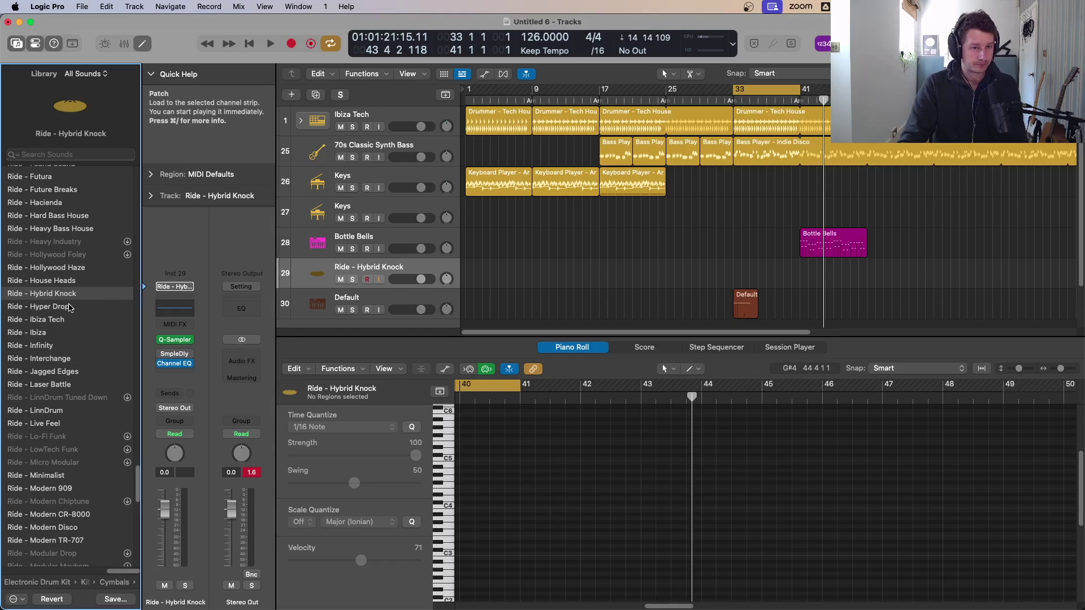
# - Solo the ride track, audition further ride patches and load Ride - Modern Disco
pyautogui.click(352, 280)
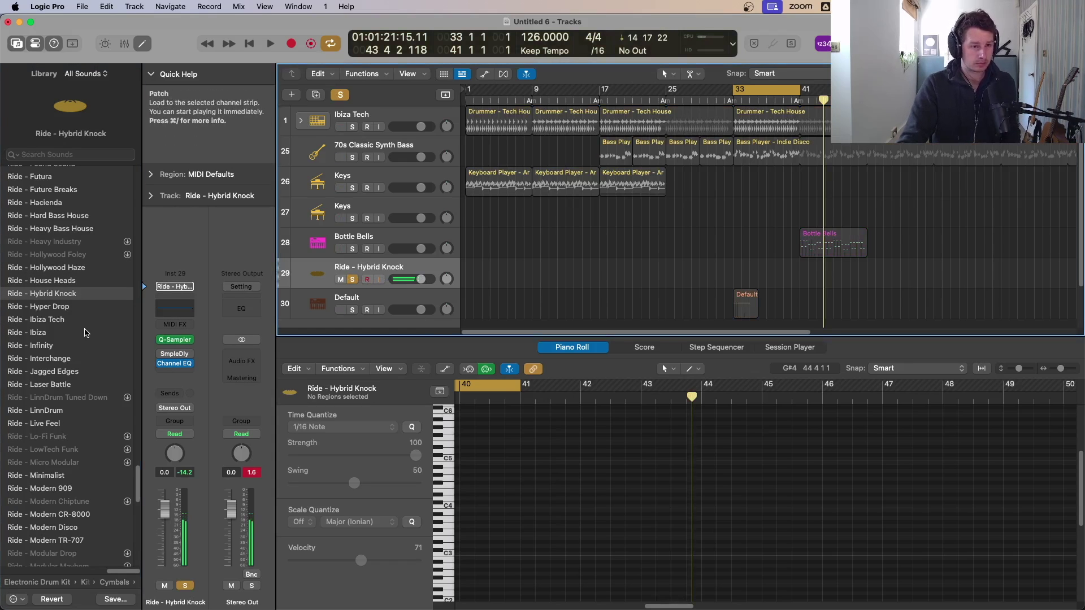
pyautogui.click(63, 334)
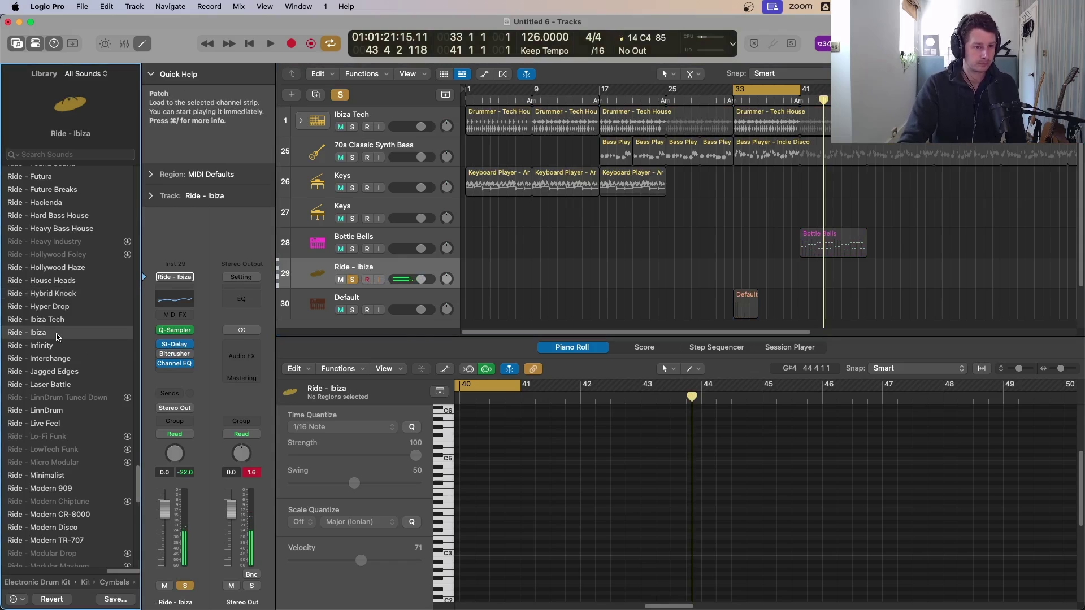
pyautogui.scroll(-5, 48, 356)
pyautogui.click(47, 361)
pyautogui.click(51, 400)
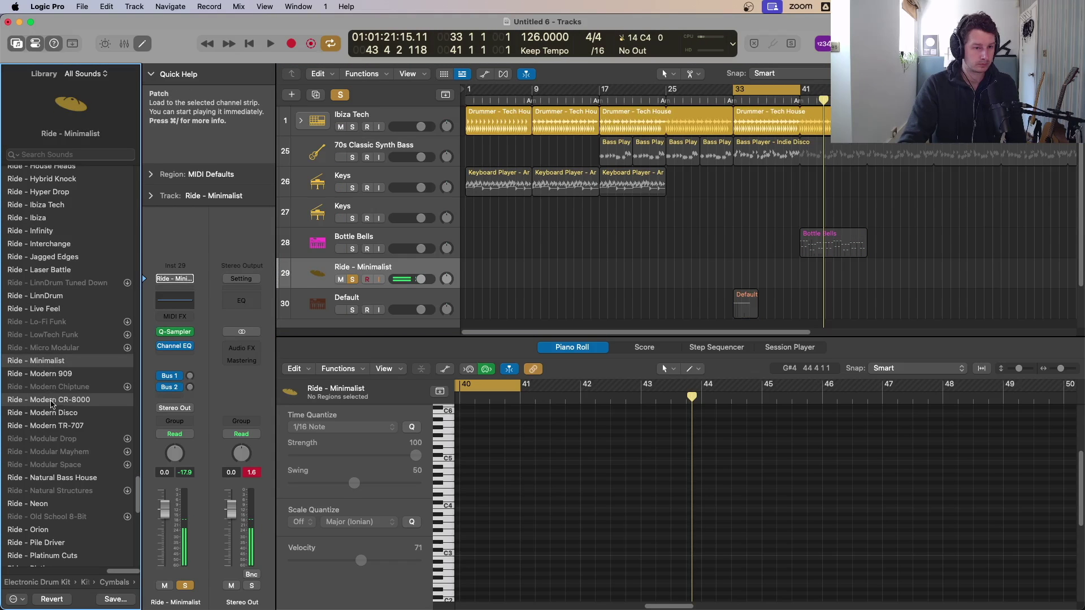
pyautogui.press('Down')
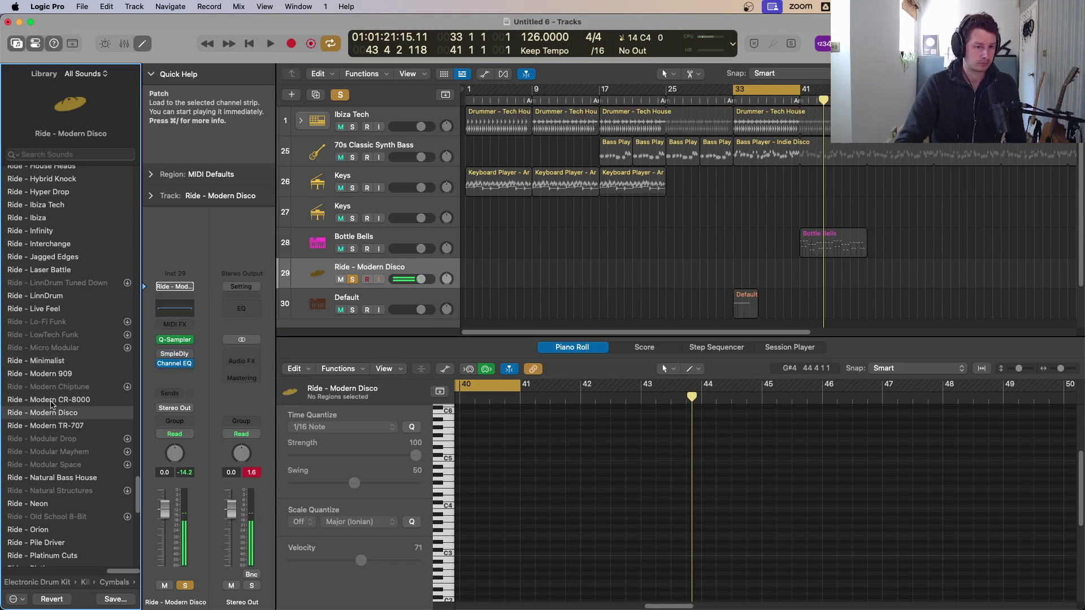
pyautogui.press('Down')
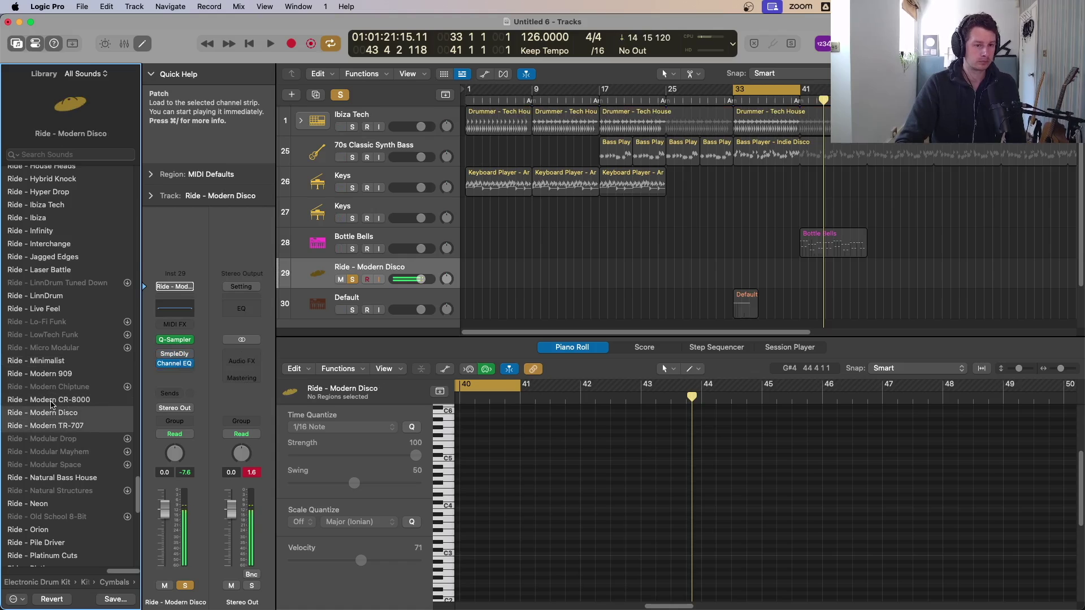
pyautogui.press('Up')
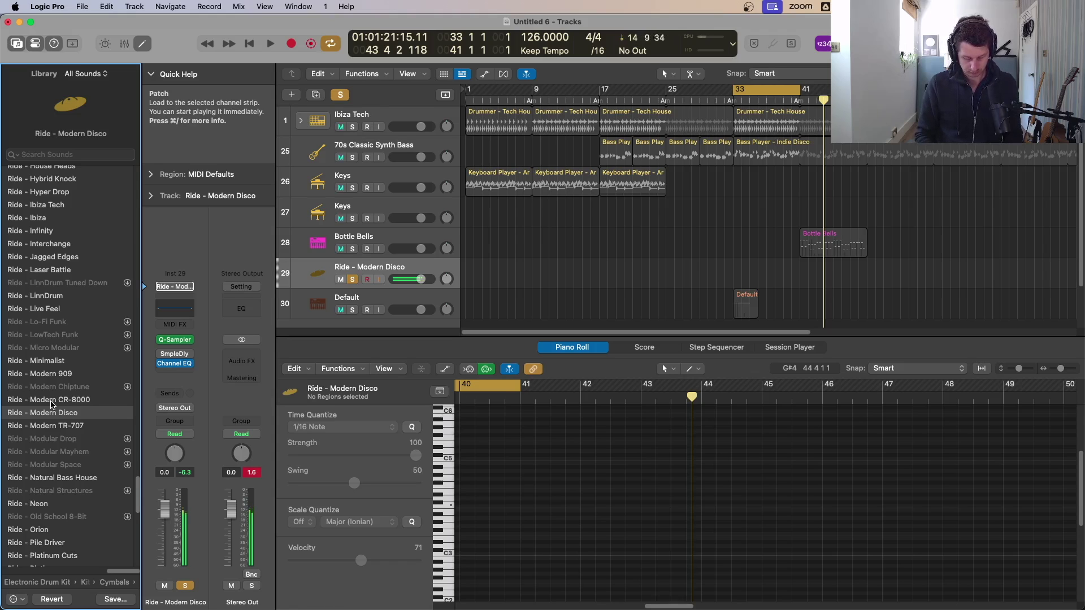
# - Record a syncopated ride pattern of about two bars from bar 33 on the Ride - Modern Disco track
pyautogui.press('r')
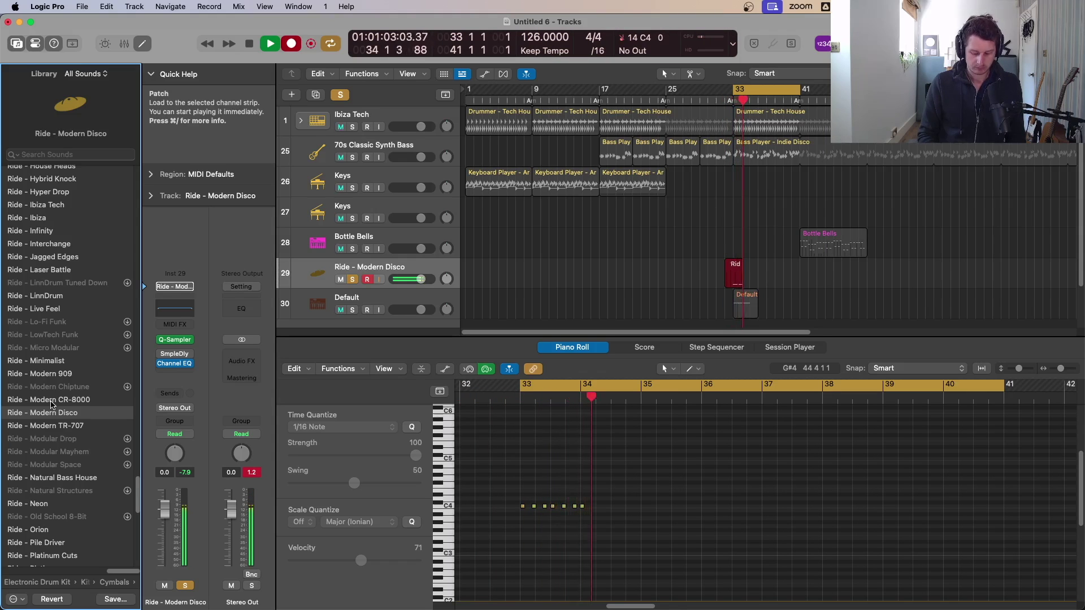
pyautogui.press('space')
pyautogui.press('space')
pyautogui.press('space')
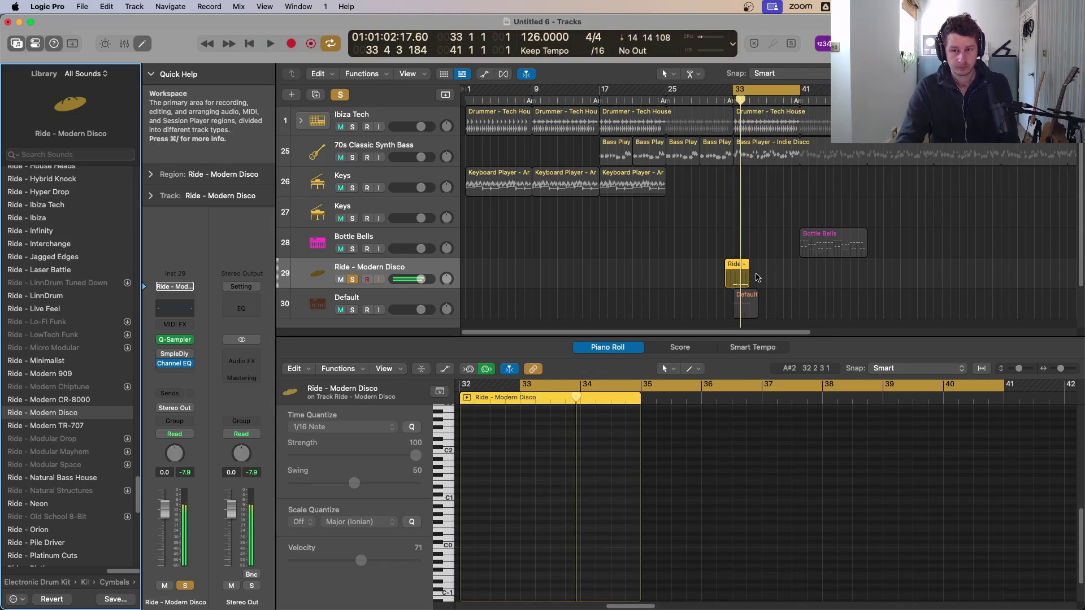
# - Quantize all notes of the recorded ride region to 1/16 notes in the Piano Roll and play them back
pyautogui.press('e')
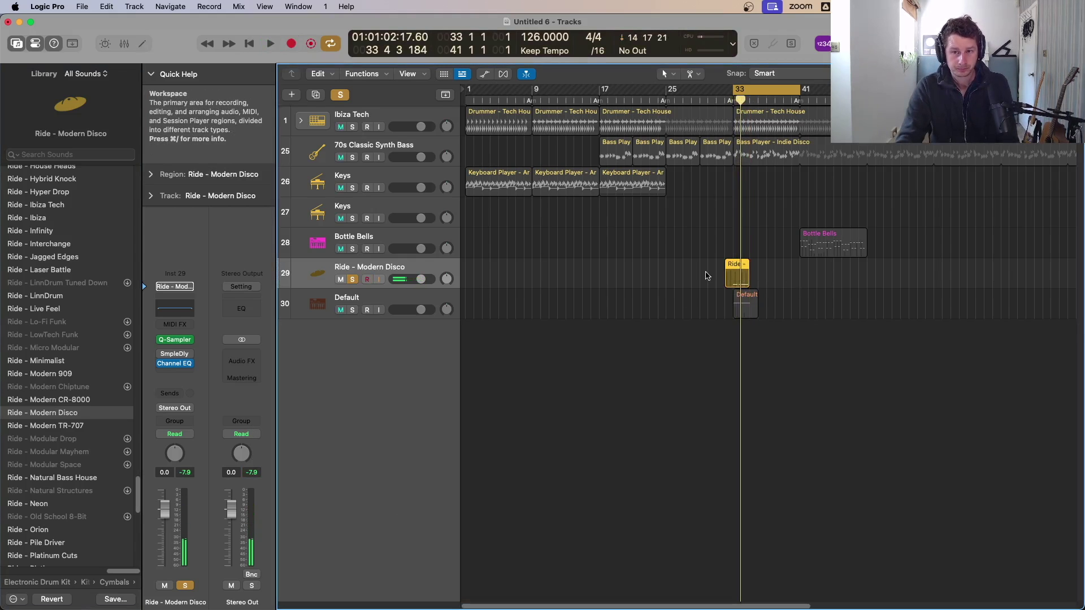
pyautogui.doubleClick(737, 274)
pyautogui.press('super+a')
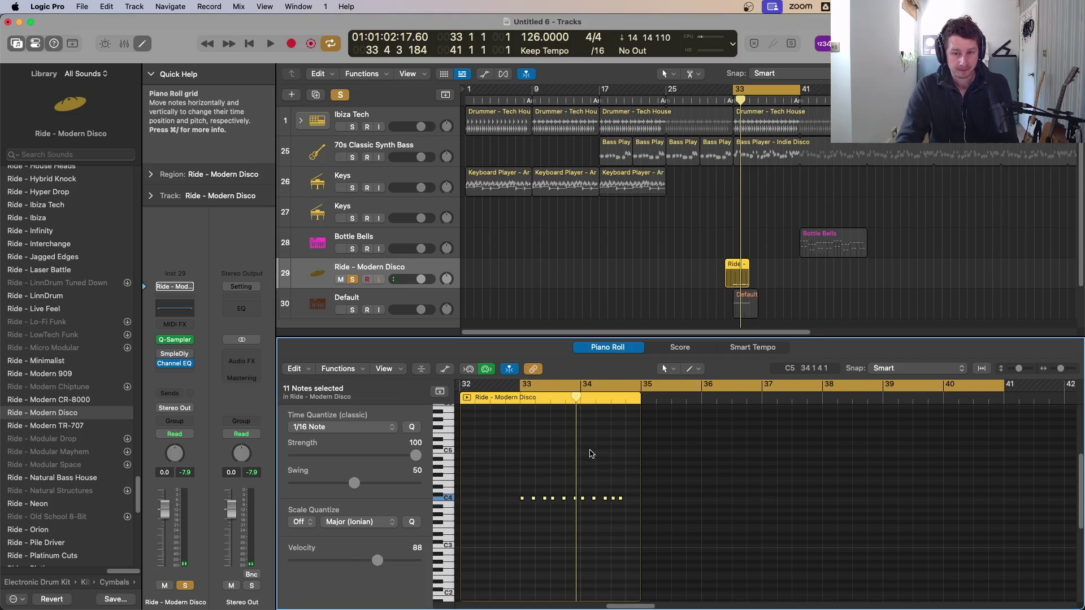
pyautogui.press('space')
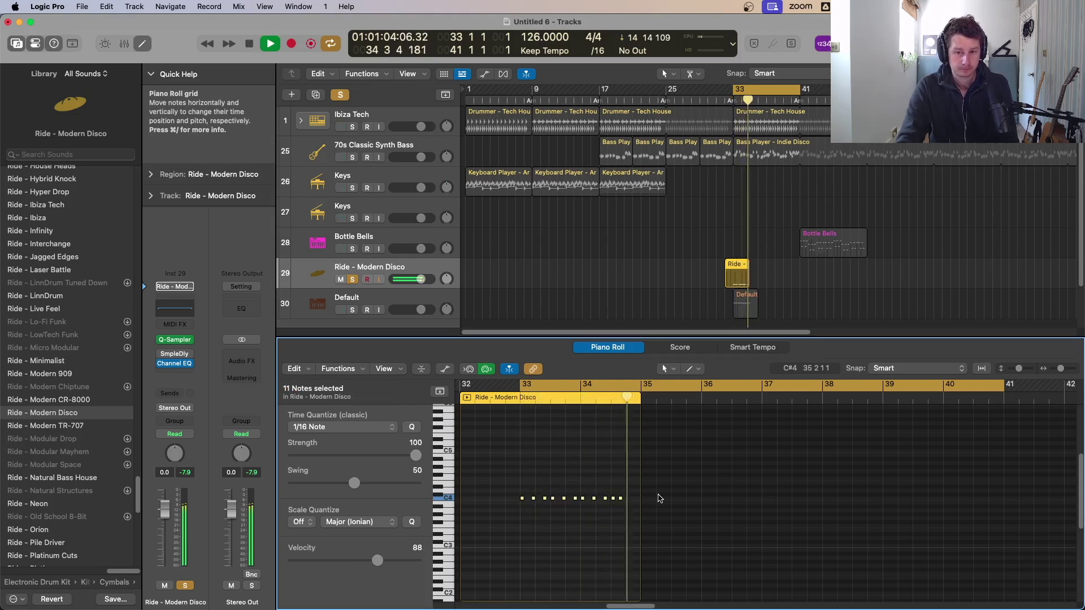
pyautogui.press('space')
# - Move the last note of the ride pattern one sixteenth later, check it in playback and unsolo the ride track
pyautogui.moveTo(654, 475); pyautogui.dragTo(509, 530)
pyautogui.click(589, 528)
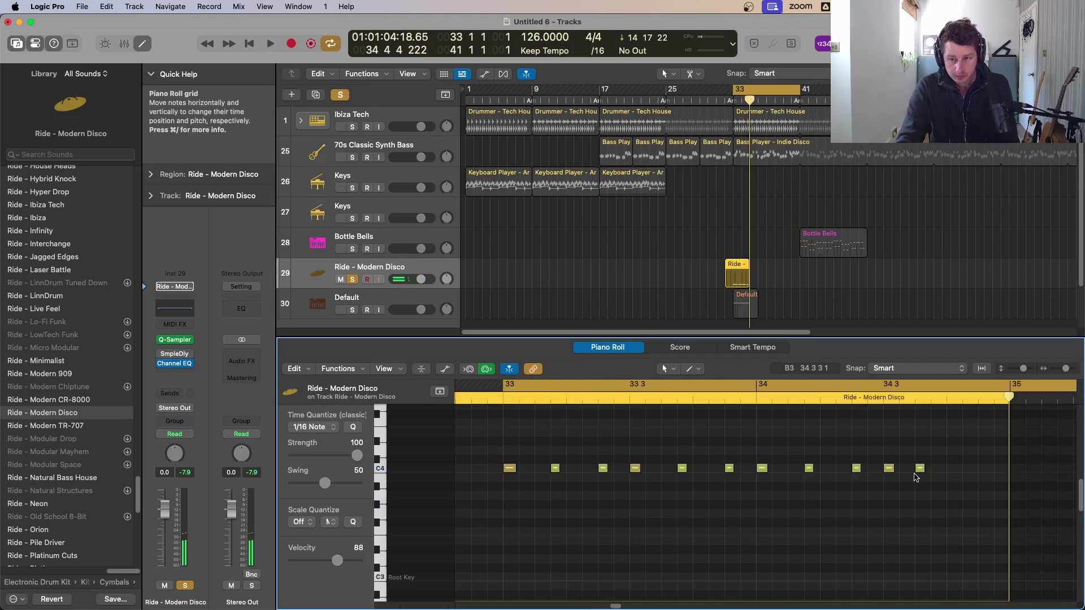
pyautogui.moveTo(920, 470); pyautogui.dragTo(936, 470)
pyautogui.press('space')
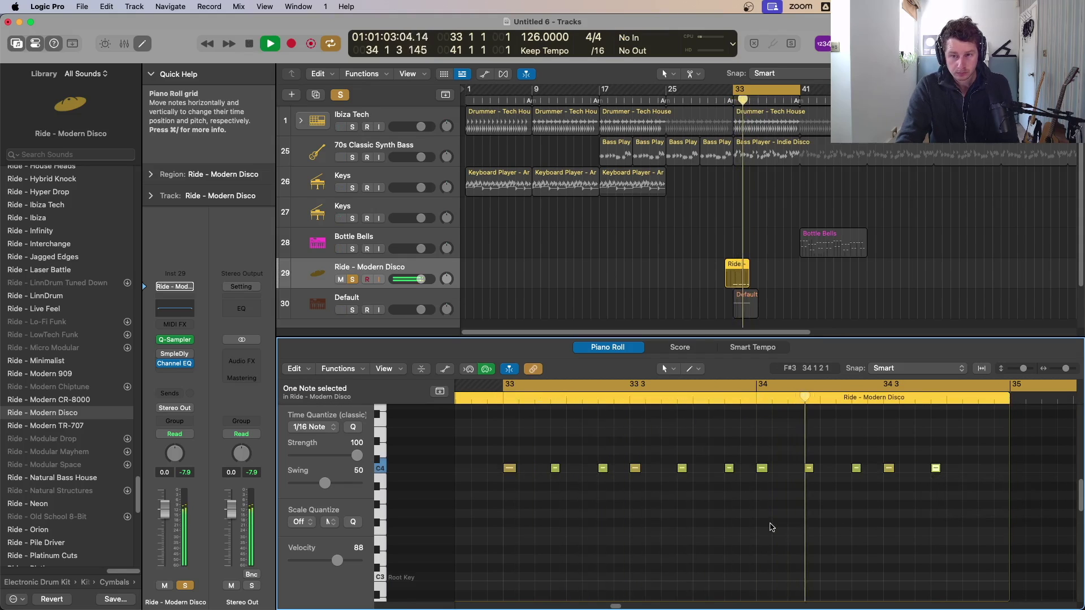
pyautogui.press('space')
pyautogui.press('p')
pyautogui.press('space')
pyautogui.press('s')
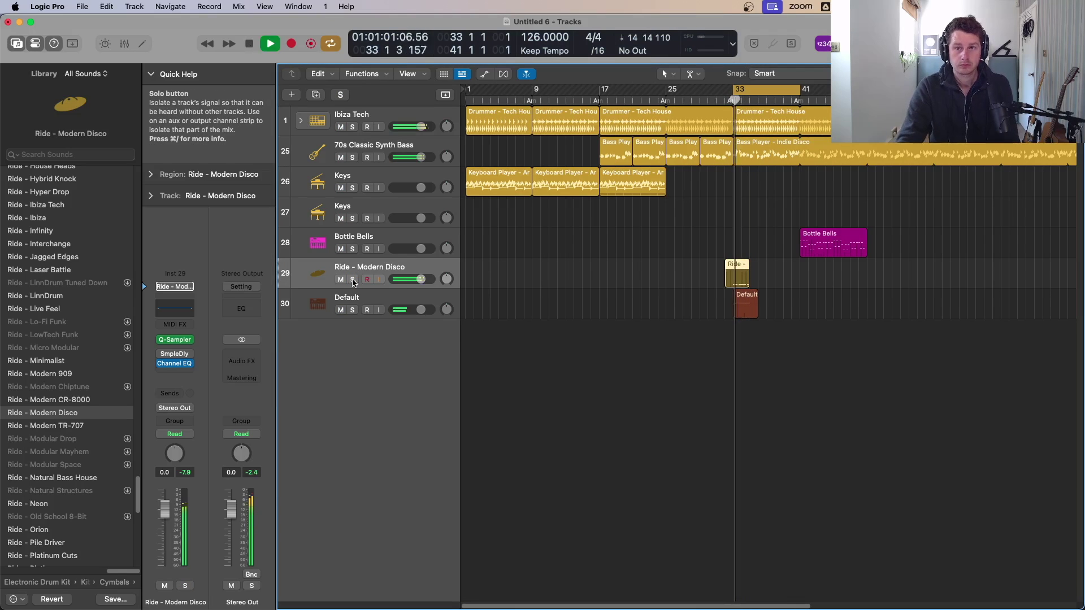
# - Trim the ride region to start at bar 33 and copy it to fill bars 33 to 41
pyautogui.moveTo(840, 238); pyautogui.dragTo(679, 368)
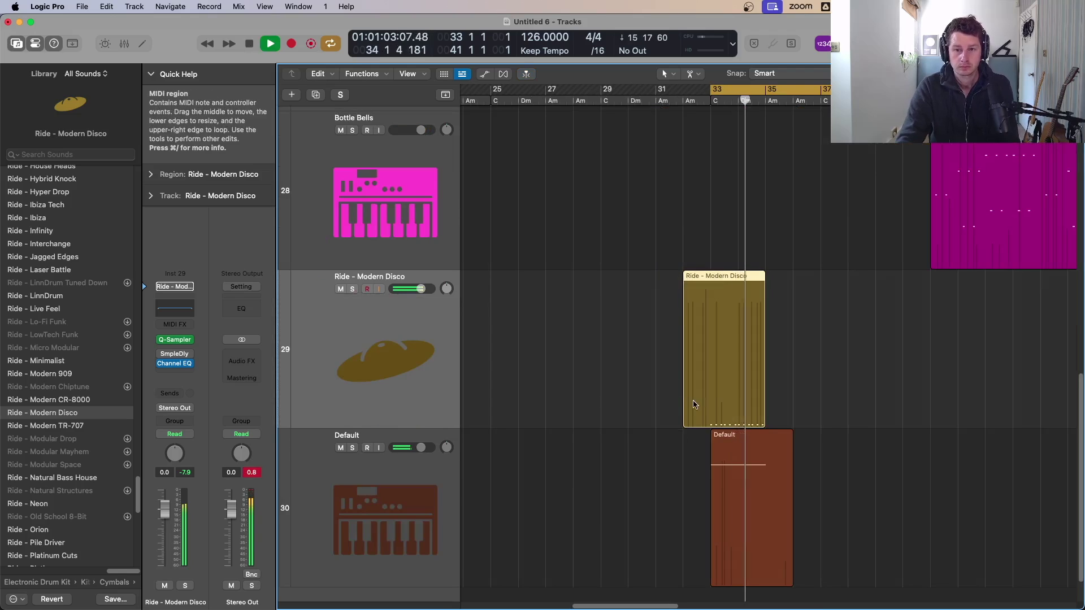
pyautogui.moveTo(686, 405); pyautogui.dragTo(787, 368)
pyautogui.moveTo(841, 354); pyautogui.dragTo(731, 367)
pyautogui.moveTo(734, 365); pyautogui.dragTo(842, 352)
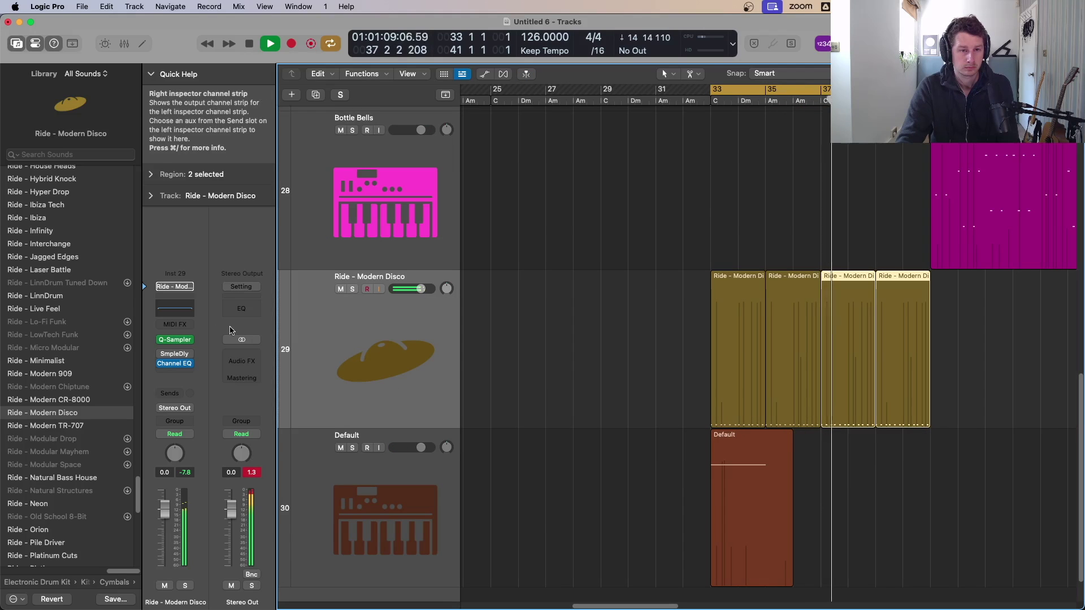
# - Adjust the ride's coarse pitch in Quick Sampler and shorten its amp envelope to 0 ms hold and about 923 ms decay
pyautogui.click(180, 339)
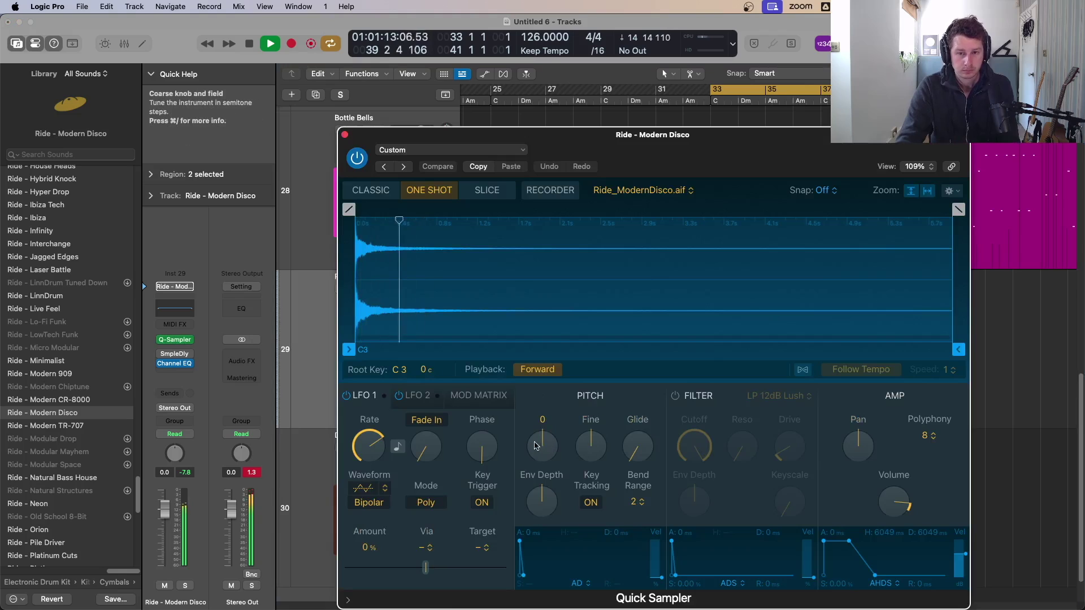
pyautogui.moveTo(547, 442); pyautogui.dragTo(547, 441)
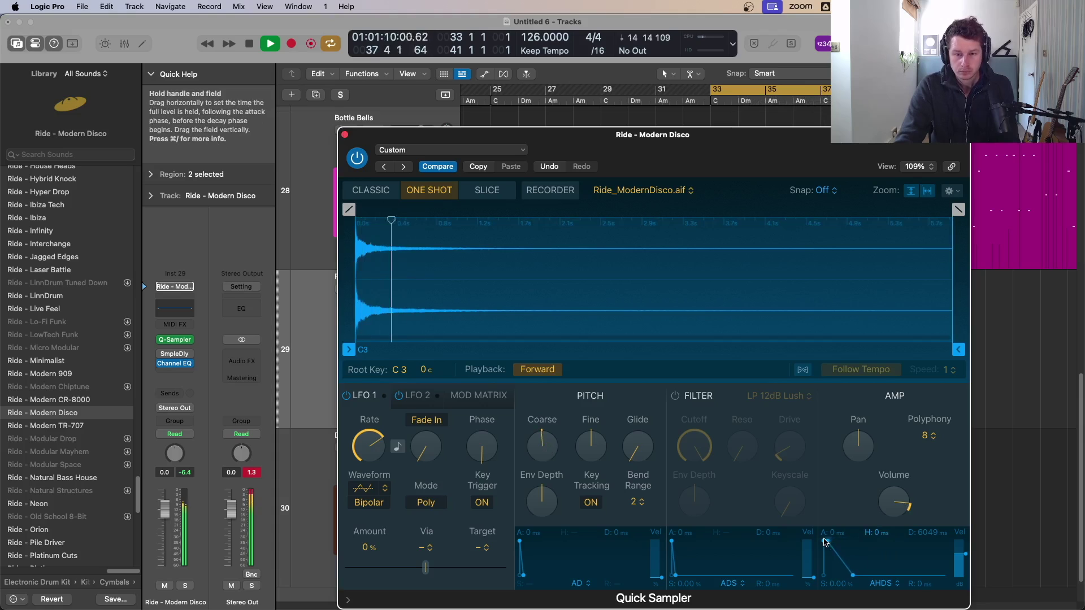
pyautogui.moveTo(853, 576); pyautogui.dragTo(840, 579)
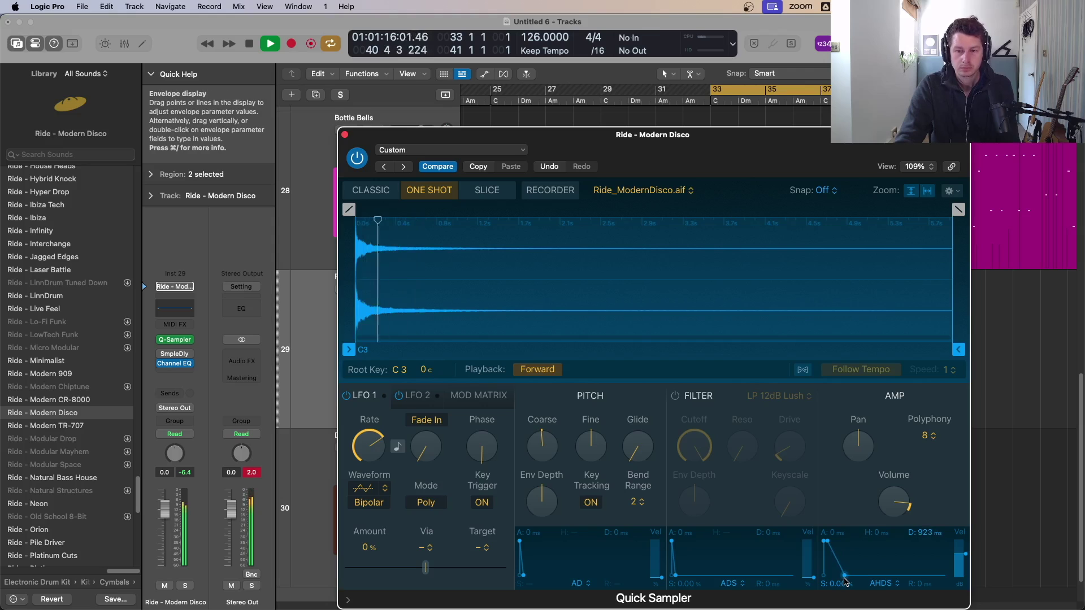
pyautogui.click(345, 135)
pyautogui.click(675, 239)
# - Record a chord part on the Bottle Bells track with the cycle range set from bar 17 to 33
pyautogui.scroll(-3, 681, 258)
pyautogui.scroll(-4, 681, 258)
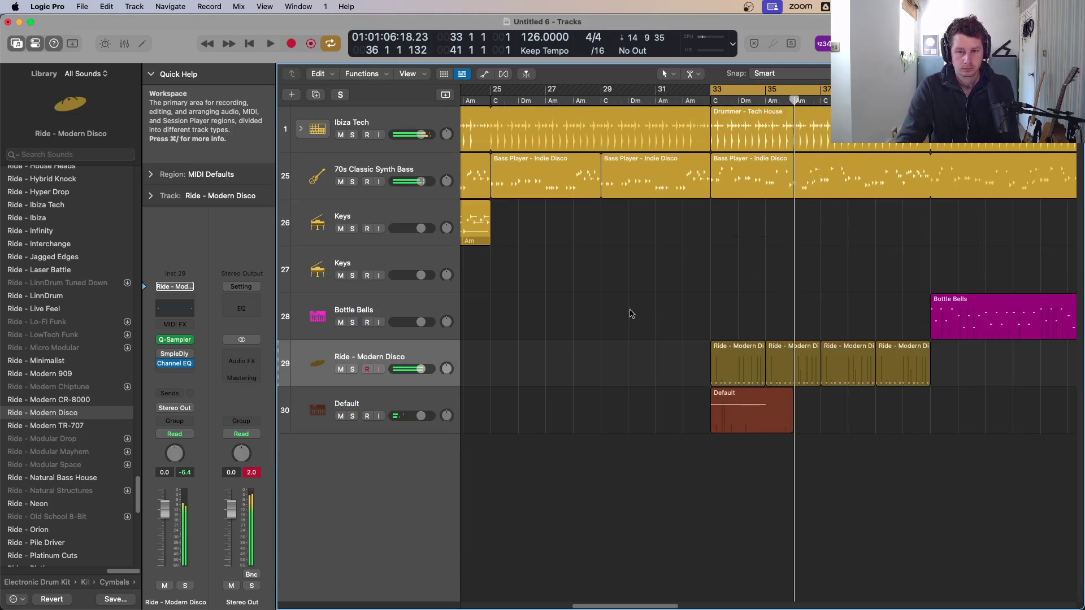
pyautogui.press('c')
pyautogui.scroll(-3, 734, 337)
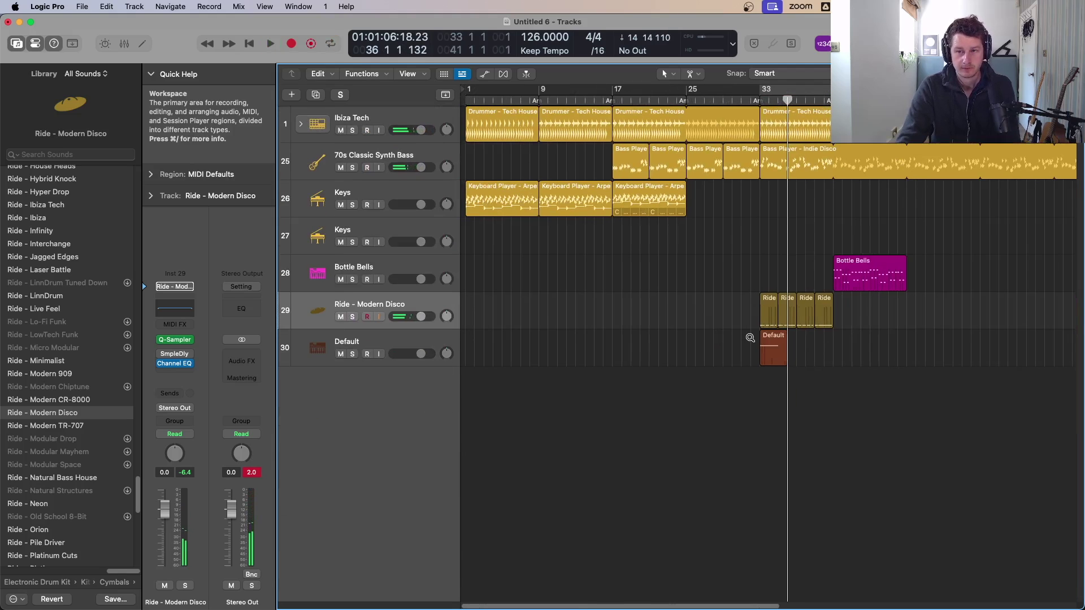
pyautogui.click(379, 269)
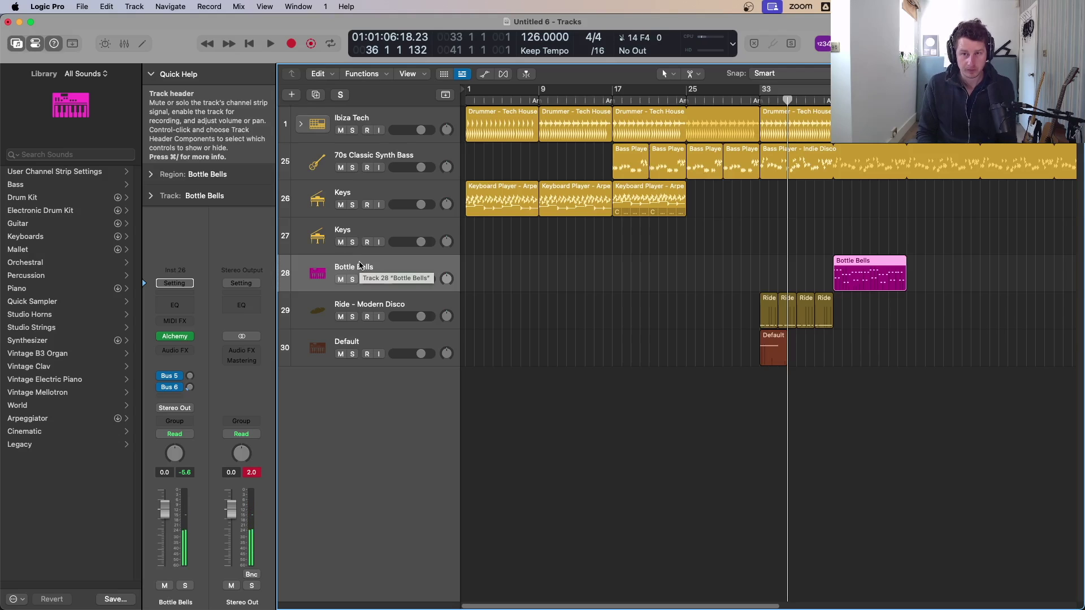
pyautogui.moveTo(616, 91); pyautogui.dragTo(751, 95)
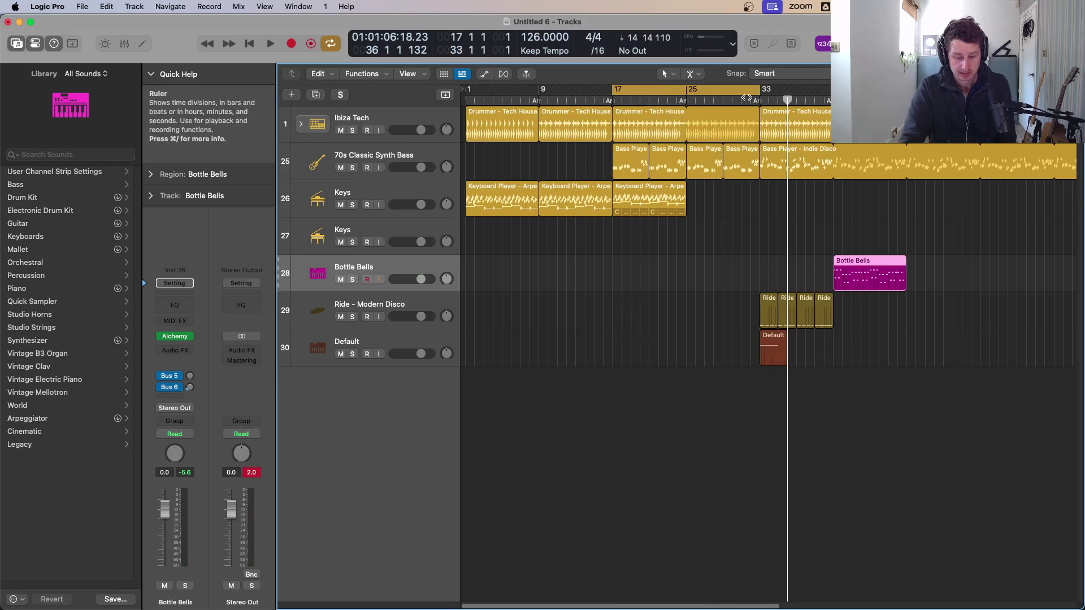
pyautogui.press('r')
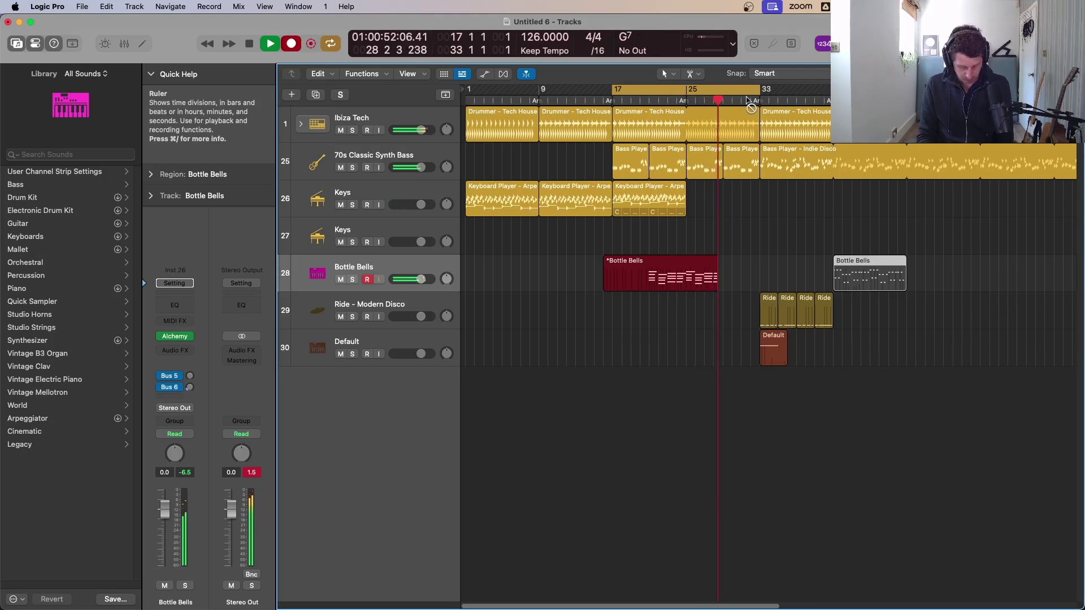
pyautogui.press('space')
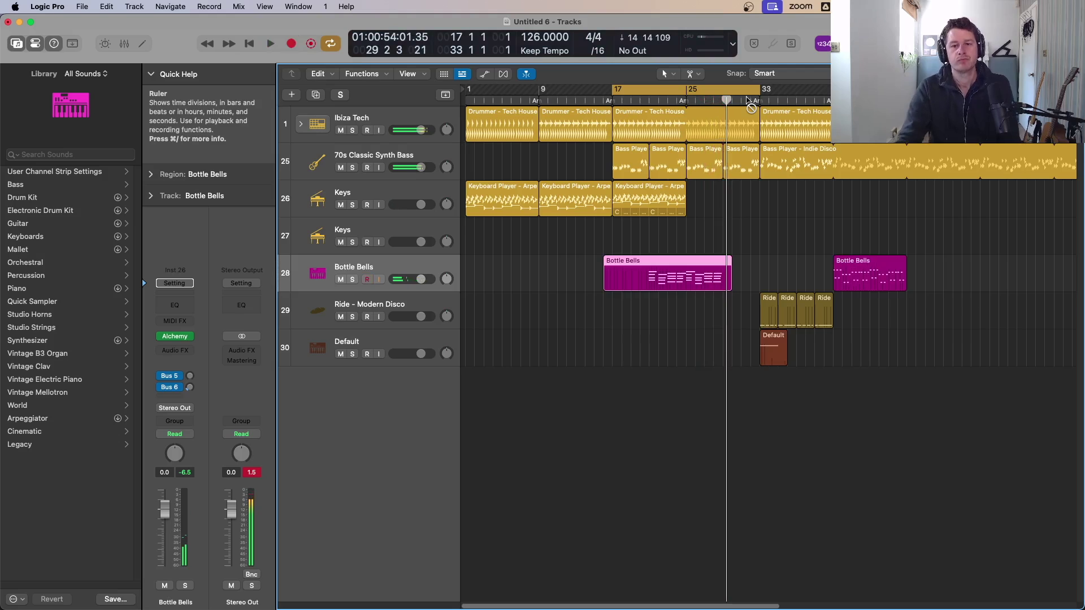
# - Trim the new Bottle Bells region, start it at bar 17 and quantize all its notes to 1/4 notes
pyautogui.click(773, 214)
pyautogui.moveTo(606, 283)
pyautogui.mouseDown()
pyautogui.moveTo(656, 287)
pyautogui.moveTo(623, 287)
pyautogui.mouseUp()
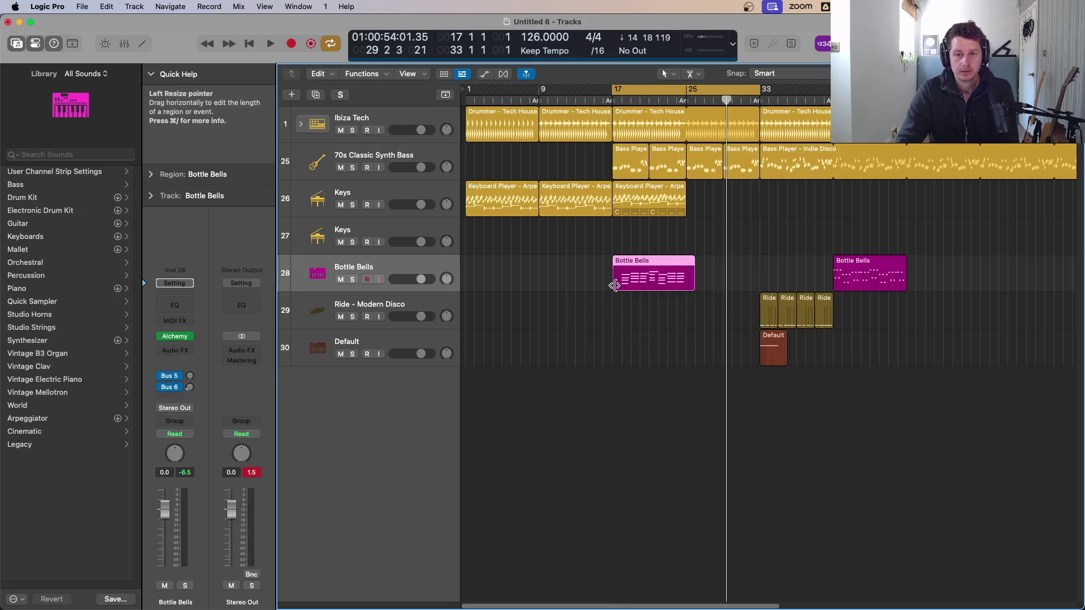
pyautogui.doubleClick(625, 282)
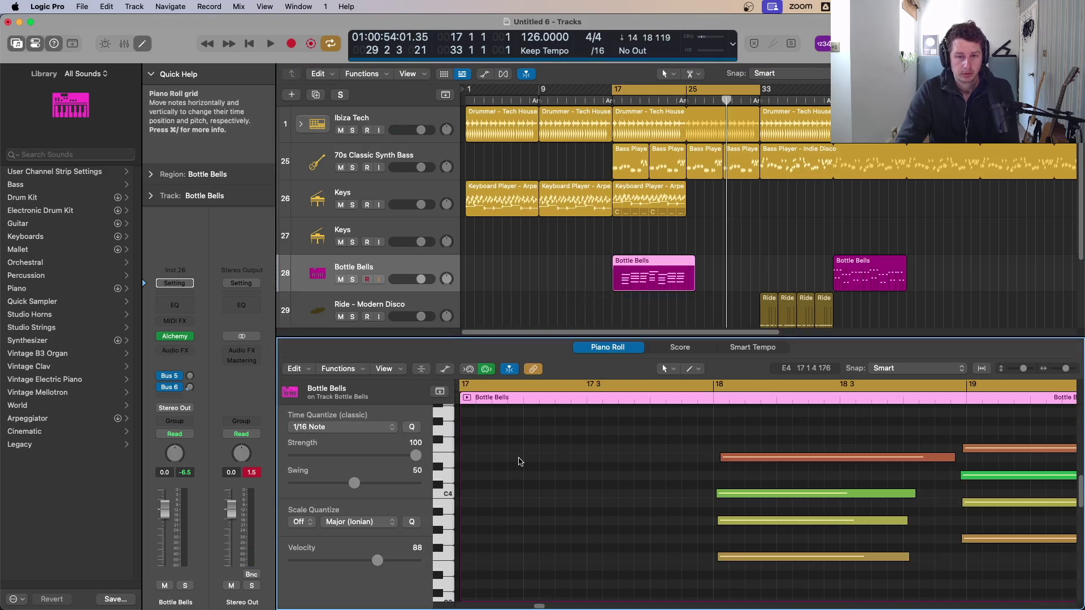
pyautogui.press('super+a')
pyautogui.click(311, 428)
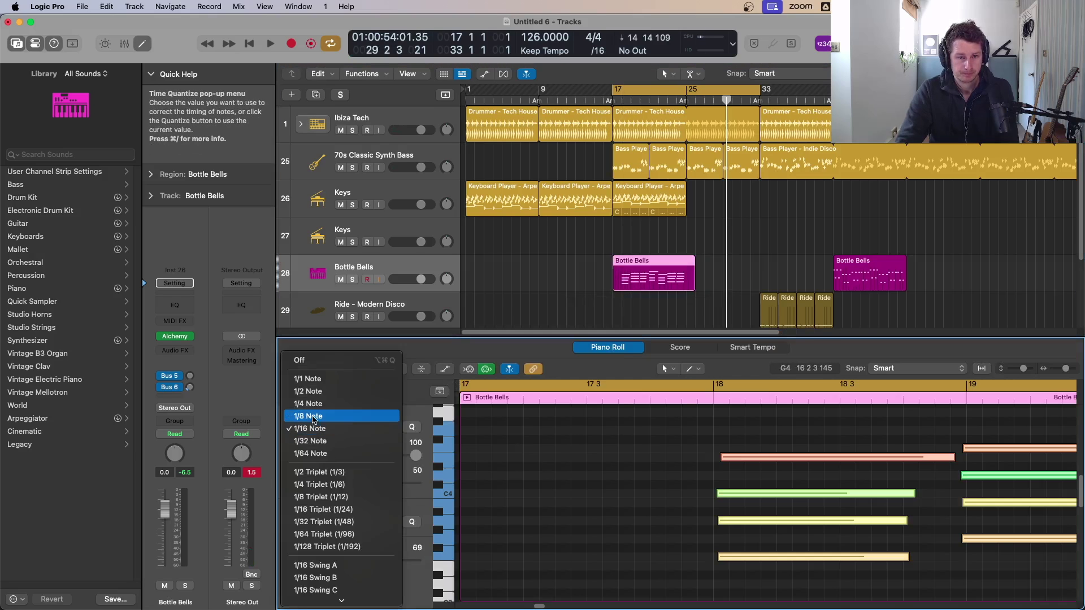
pyautogui.click(310, 403)
# - Trim the empty lead-in so the first Bottle Bells chord starts at bar 17, requantize all notes and play them back
pyautogui.click(606, 283)
pyautogui.moveTo(615, 288)
pyautogui.mouseDown()
pyautogui.moveTo(607, 290)
pyautogui.moveTo(616, 286)
pyautogui.mouseUp()
pyautogui.click(615, 548)
pyautogui.press('super+a')
pyautogui.press('q')
pyautogui.click(592, 296)
pyautogui.press('space')
pyautogui.click(662, 540)
pyautogui.press('z')
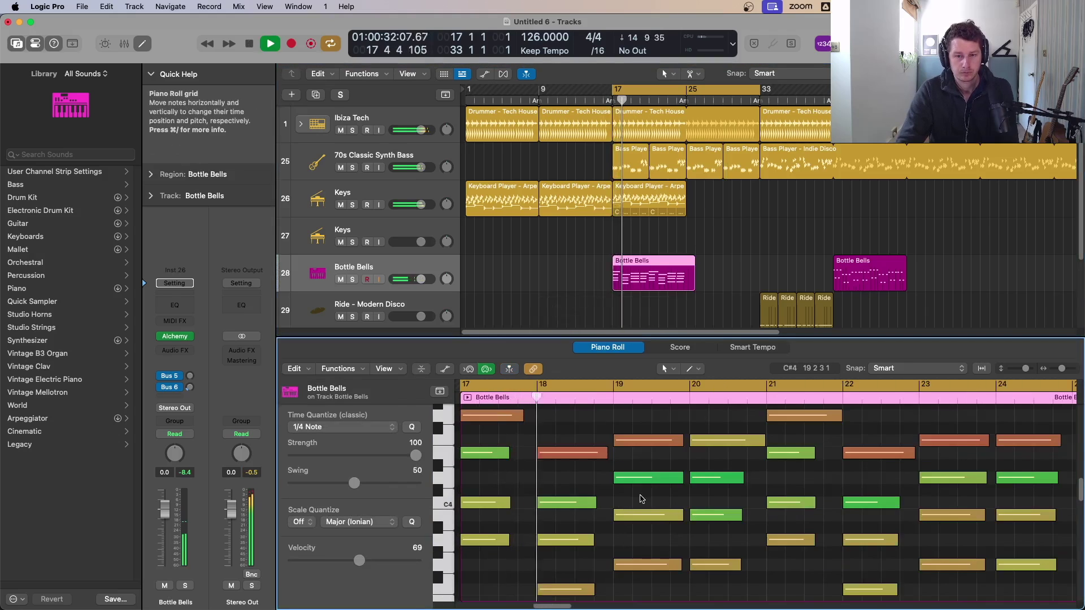
# - Review the full set of quantized Bottle Bells chords in the Piano Roll during playback and stop playback
pyautogui.scroll(-8, 645, 492)
pyautogui.hscroll(-1, 682, 478)
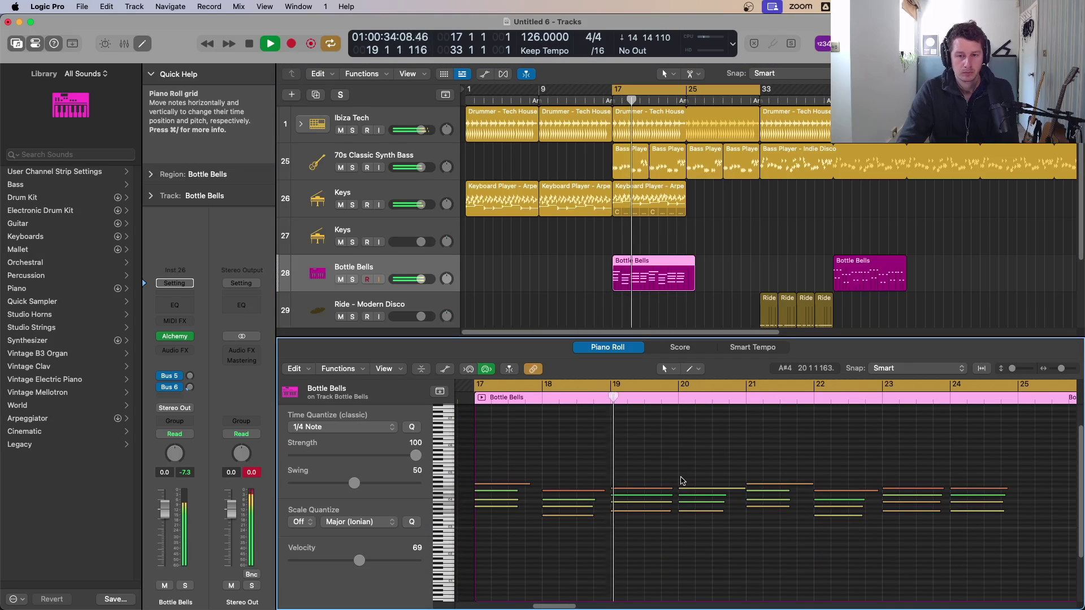
pyautogui.press('space')
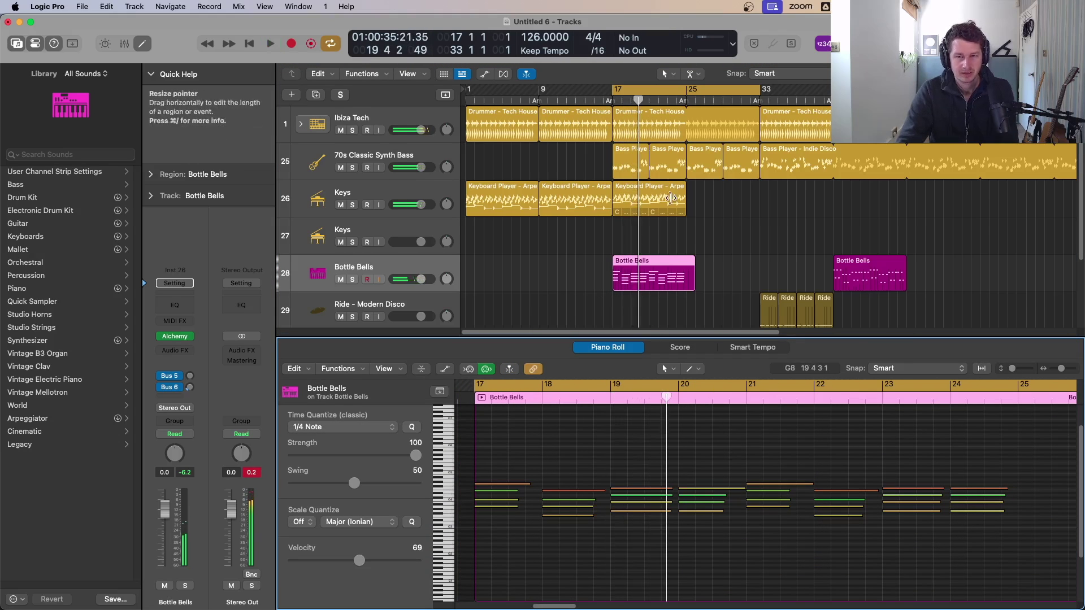
# - Show the global tracks and select the chord groups from bar 17 to 33 on the Chord track
pyautogui.moveTo(712, 176); pyautogui.dragTo(579, 297)
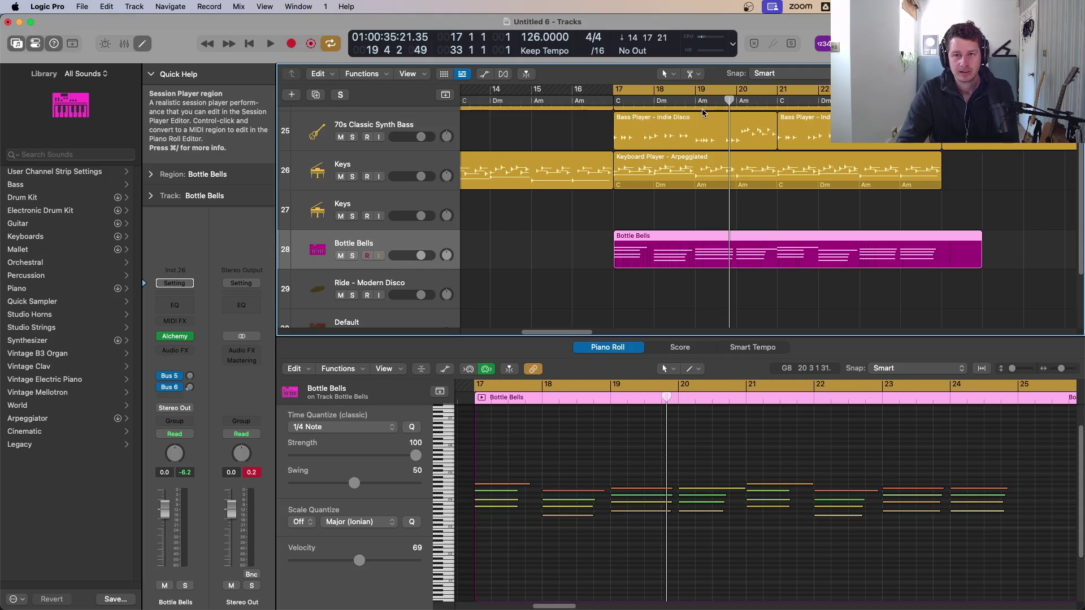
pyautogui.scroll(2, 753, 198)
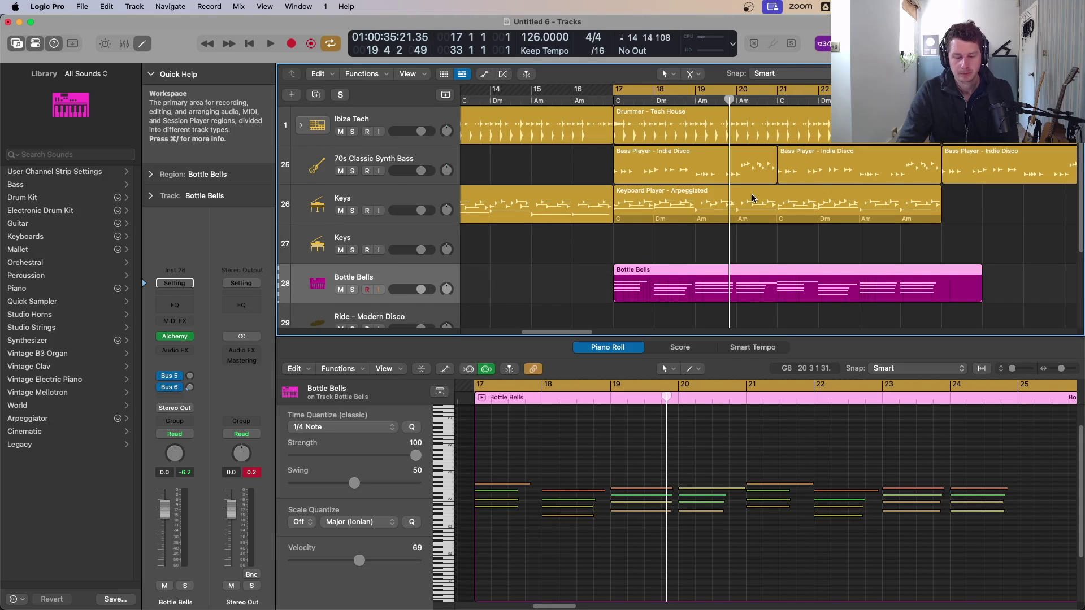
pyautogui.press('g')
pyautogui.scroll(-6, 657, 228)
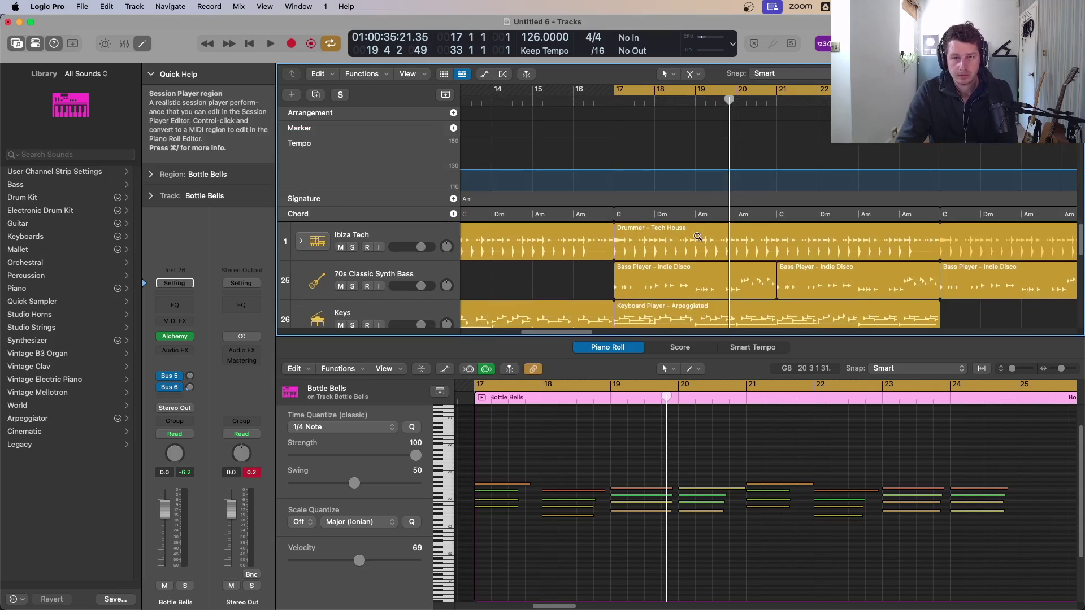
pyautogui.scroll(4, 591, 238)
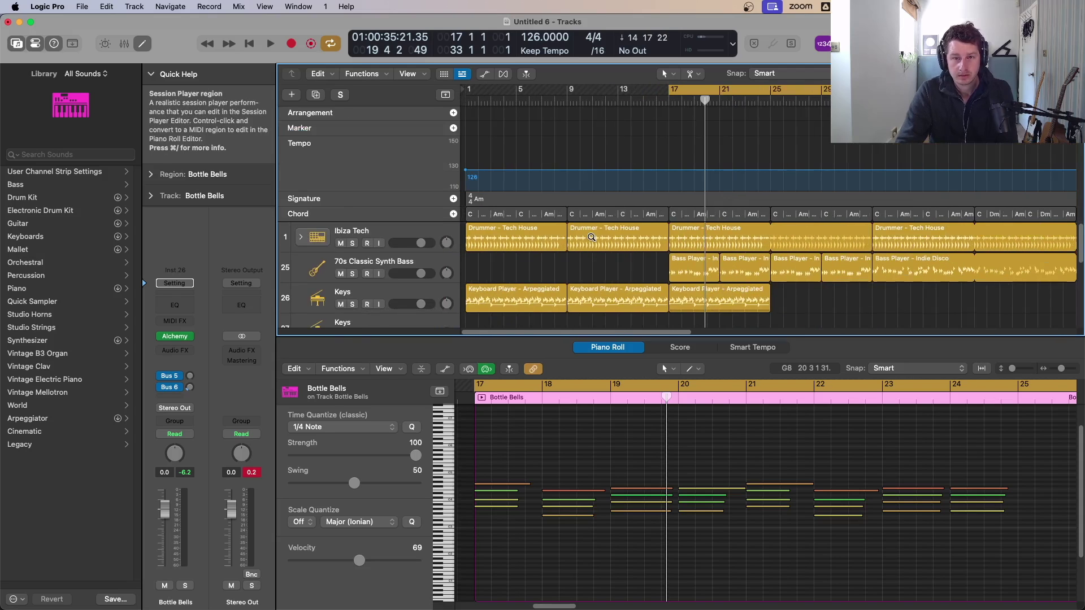
pyautogui.scroll(-2, 565, 234)
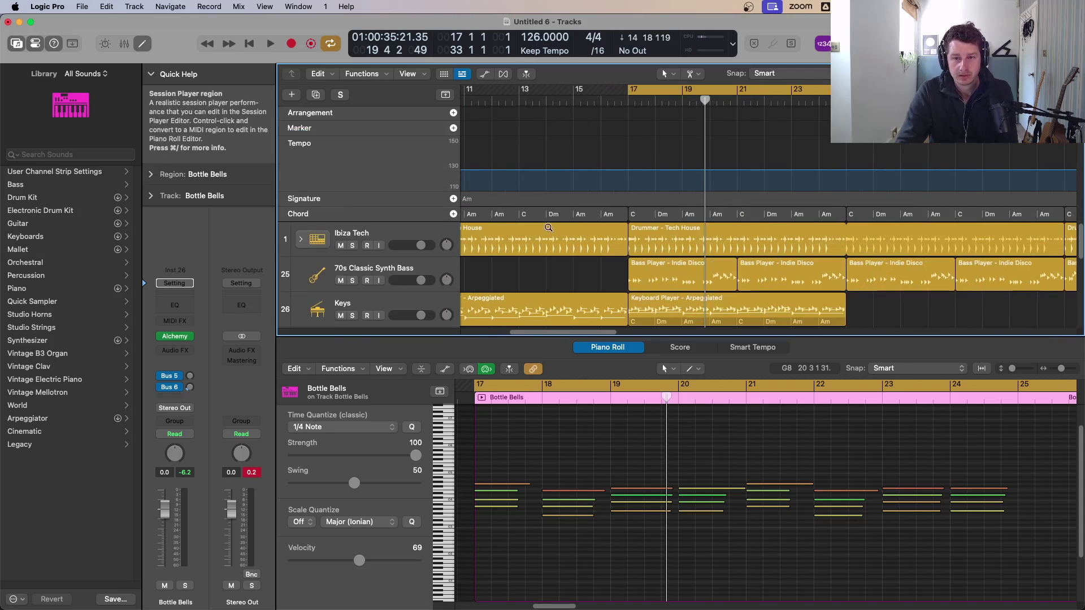
pyautogui.scroll(-1, 592, 230)
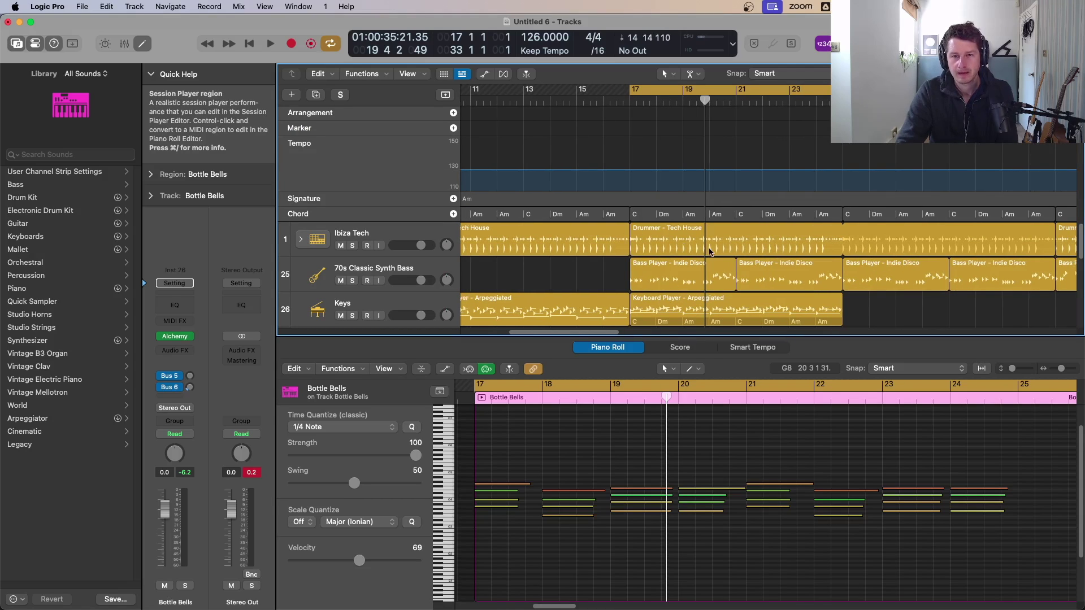
pyautogui.click(362, 211)
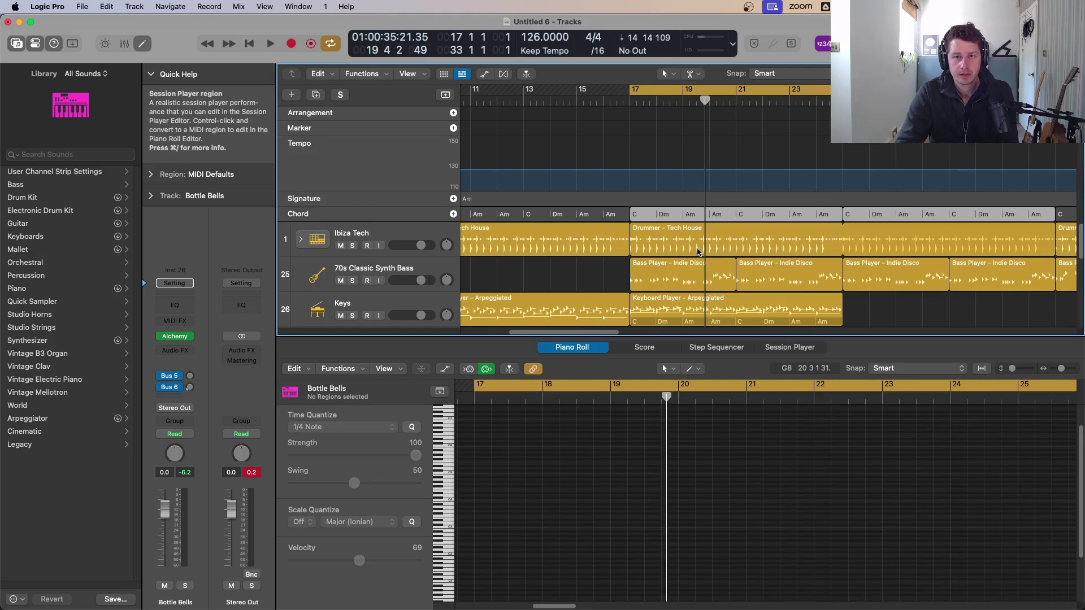
pyautogui.scroll(-2, 725, 233)
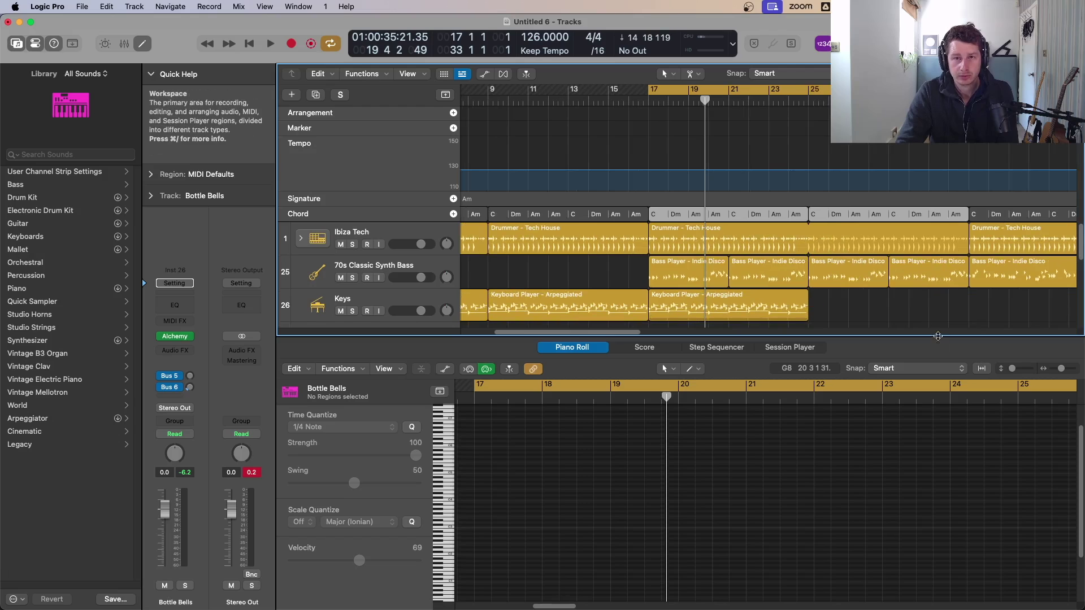
pyautogui.scroll(-1, 868, 327)
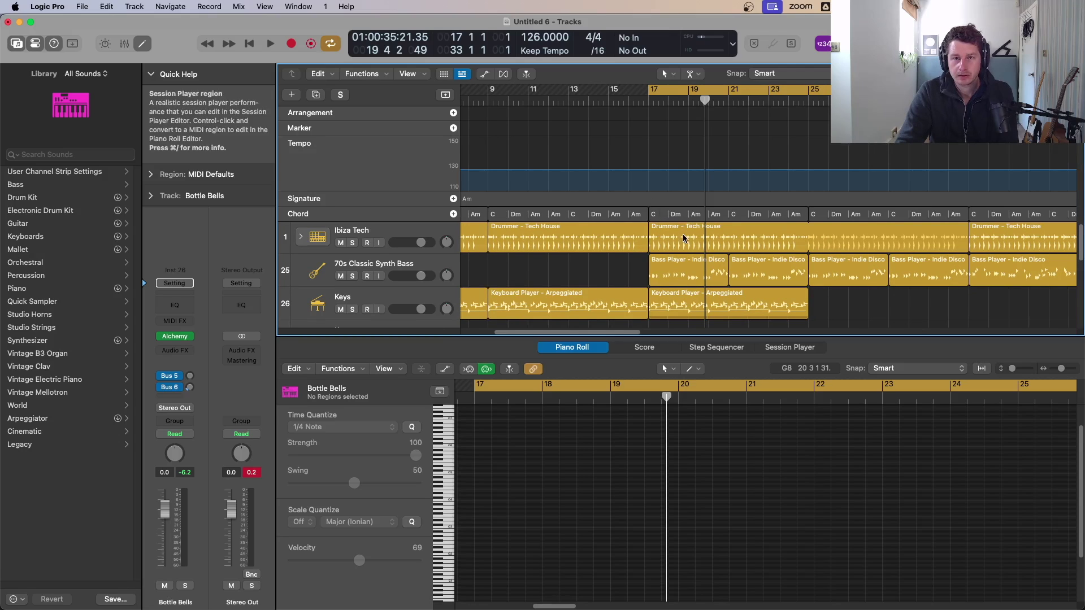
# - Switch the control bar display to Beats, choose A Minor as the project key and accept transposing the chords
pyautogui.click(733, 50)
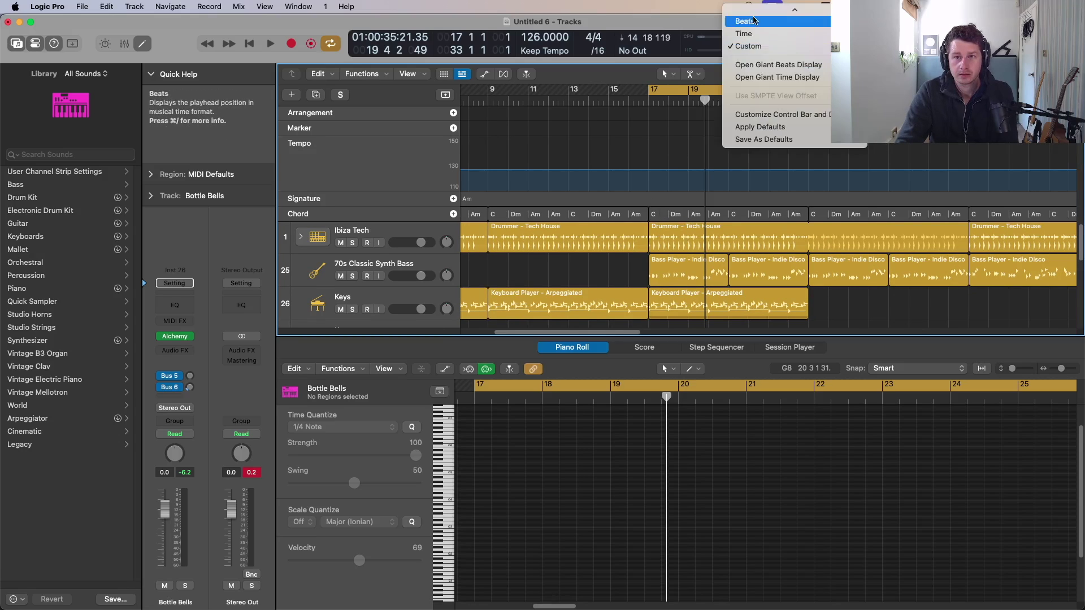
pyautogui.click(760, 22)
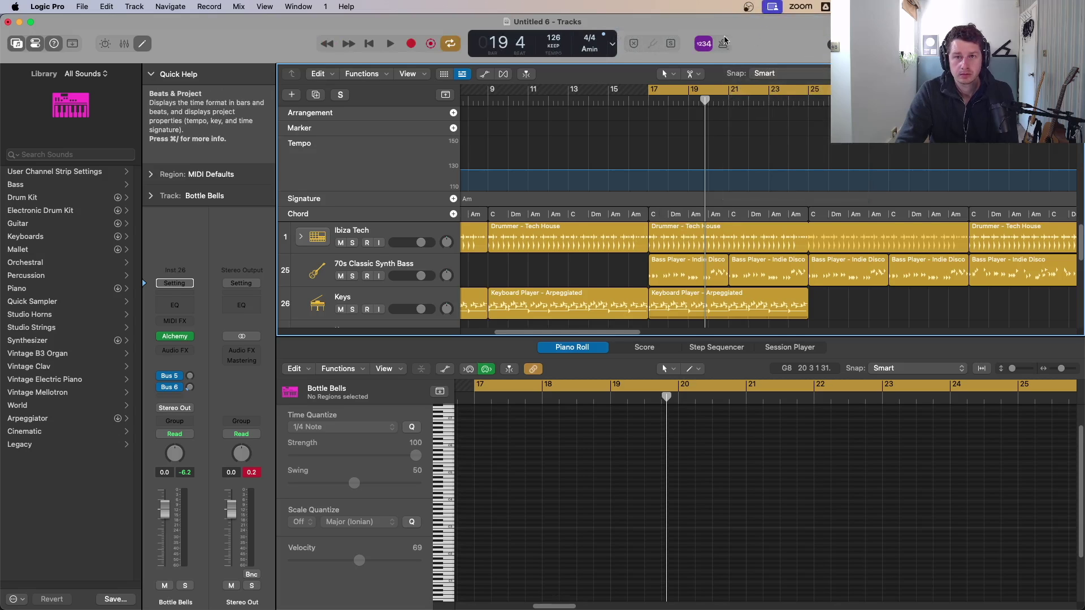
pyautogui.click(591, 41)
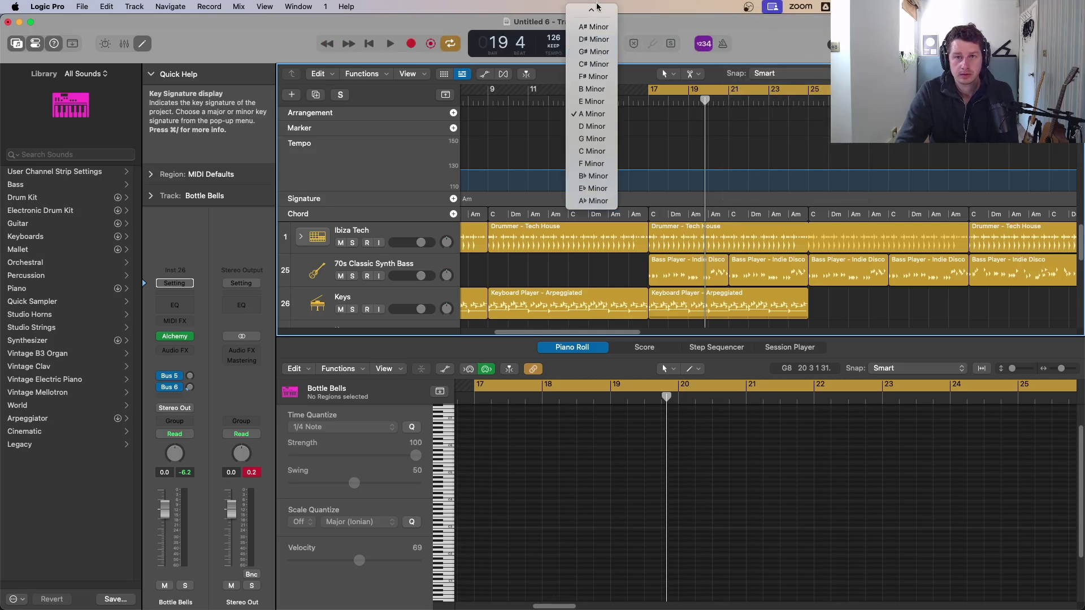
pyautogui.click(597, 118)
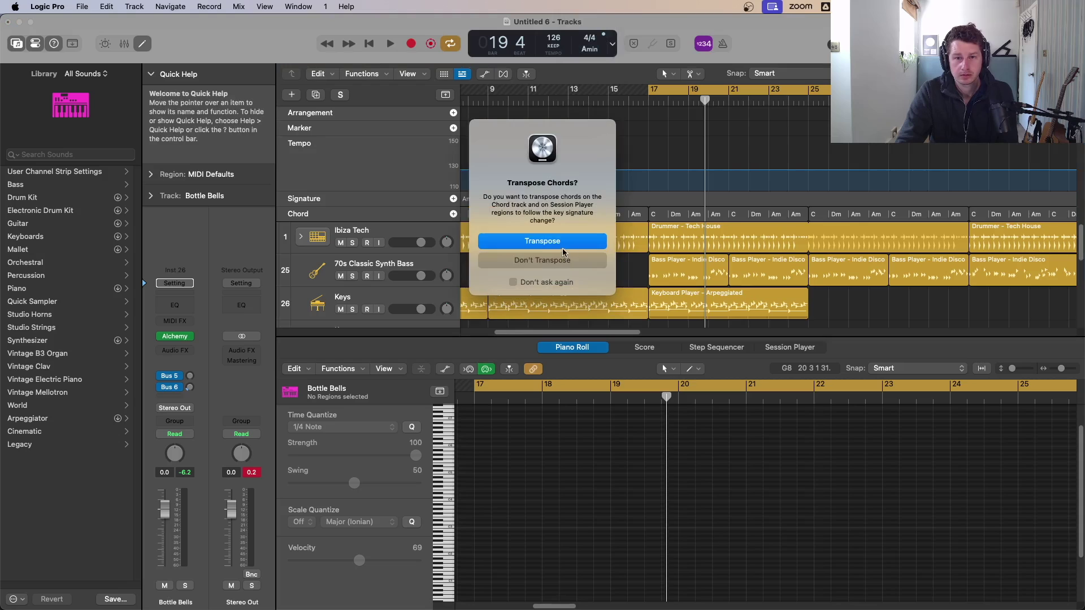
pyautogui.click(562, 241)
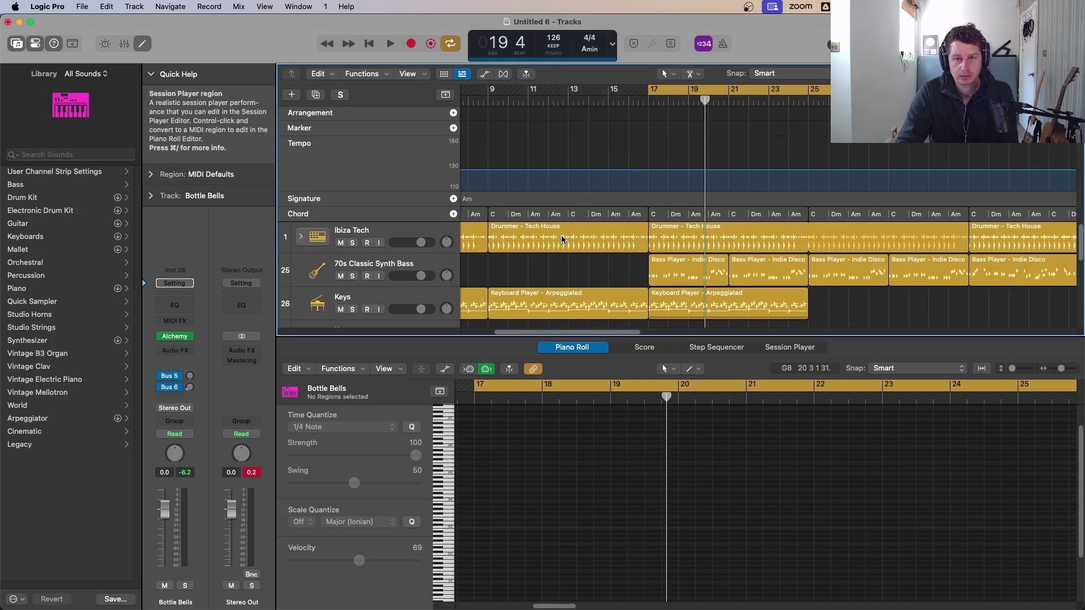
# - Play the section briefly and apply the i - VI - VII chord progression to the chord group at bar 17
pyautogui.press('space')
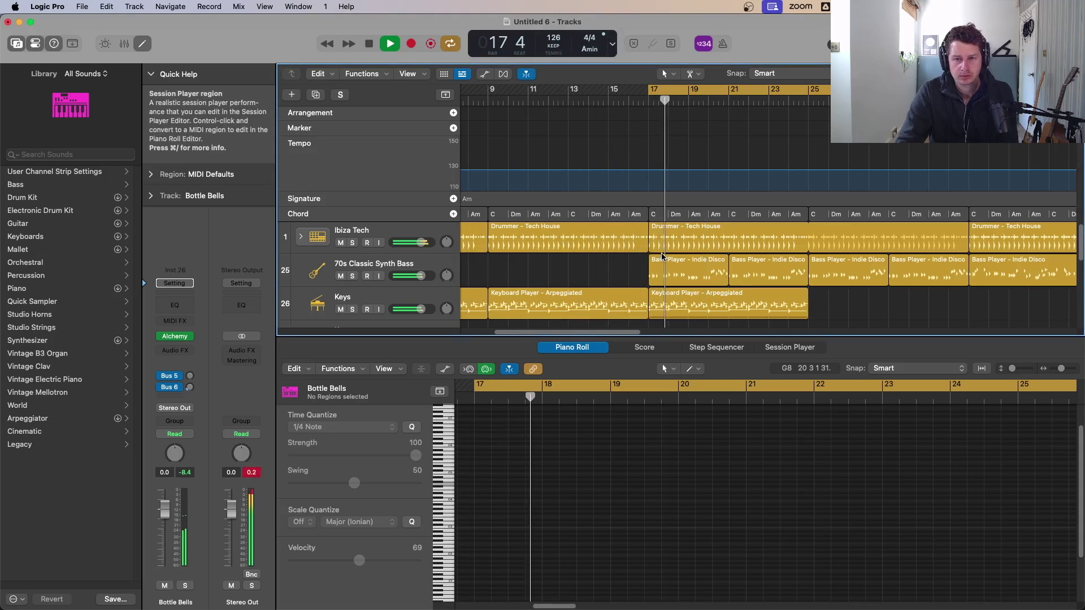
pyautogui.press('space')
pyautogui.click(663, 214)
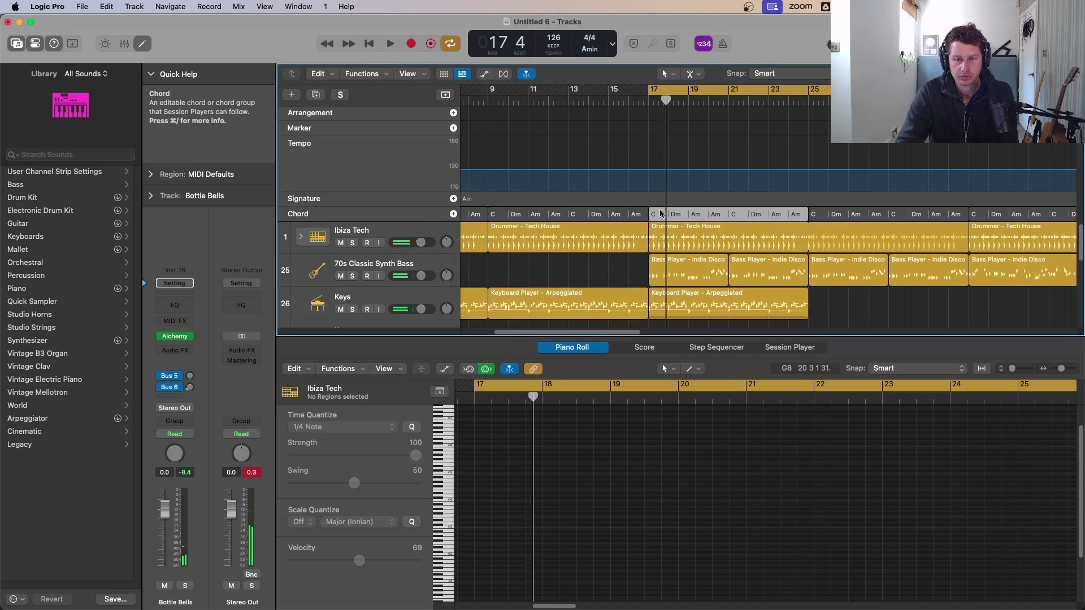
pyautogui.rightClick(664, 215)
pyautogui.moveTo(668, 219)
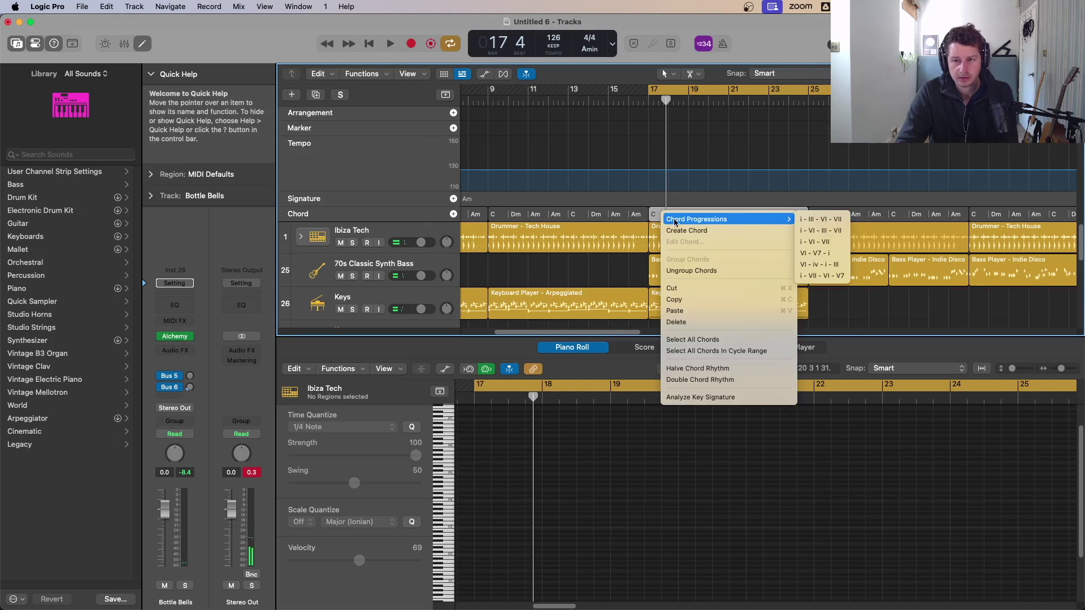
pyautogui.click(840, 243)
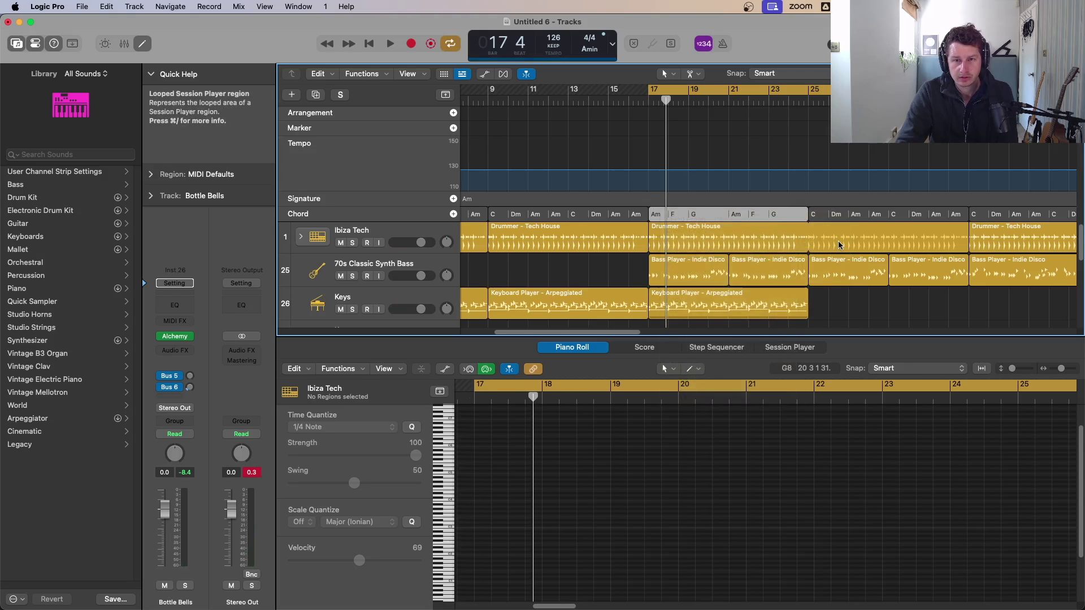
# - Play back the new chord progression from bar 17 with the tracks zoomed out to include Bottle Bells, and stop
pyautogui.press('space')
pyautogui.press('super+Left')
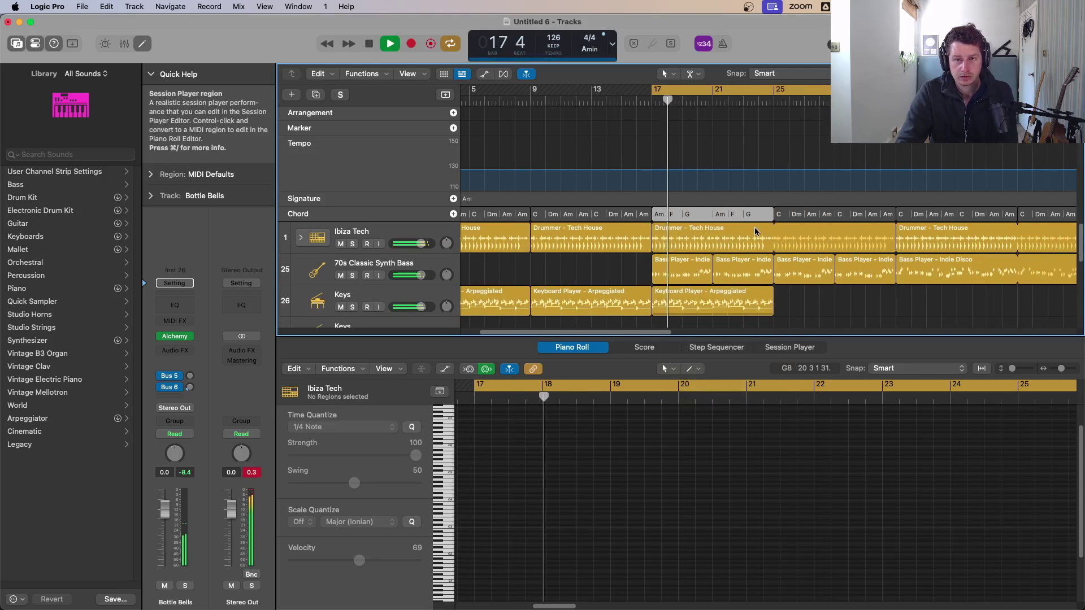
pyautogui.press('super+Up')
pyautogui.press('super+Up')
pyautogui.scroll(-2, 746, 231)
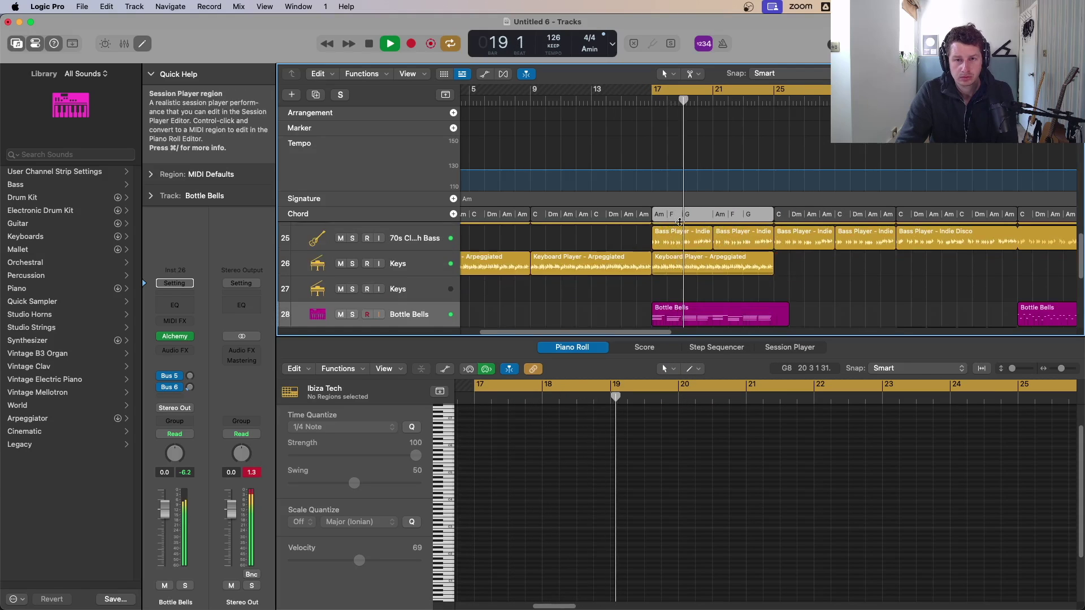
pyautogui.press('super+Left')
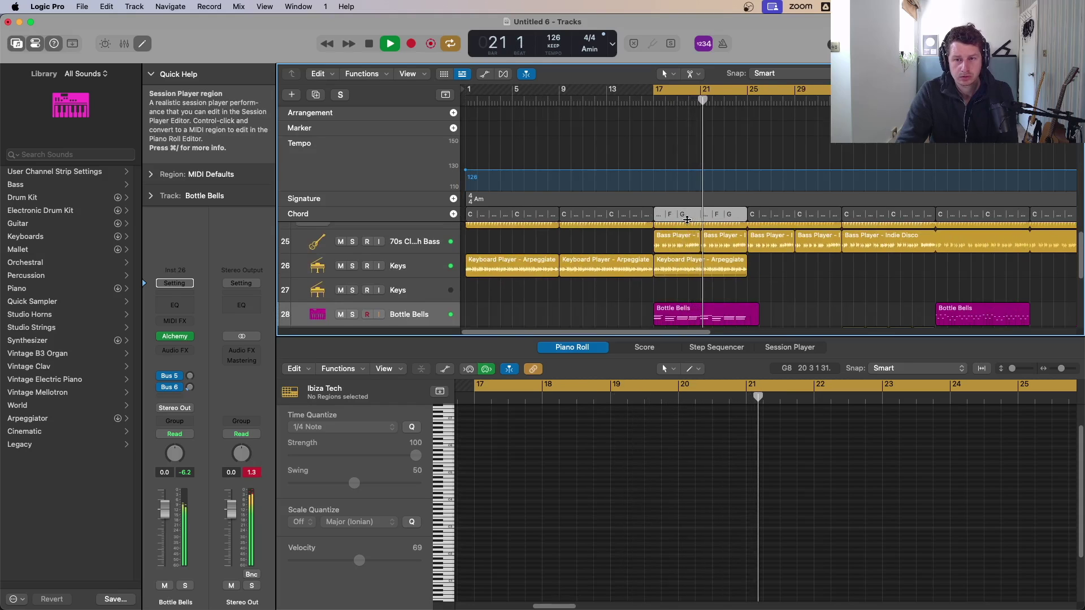
pyautogui.press('space')
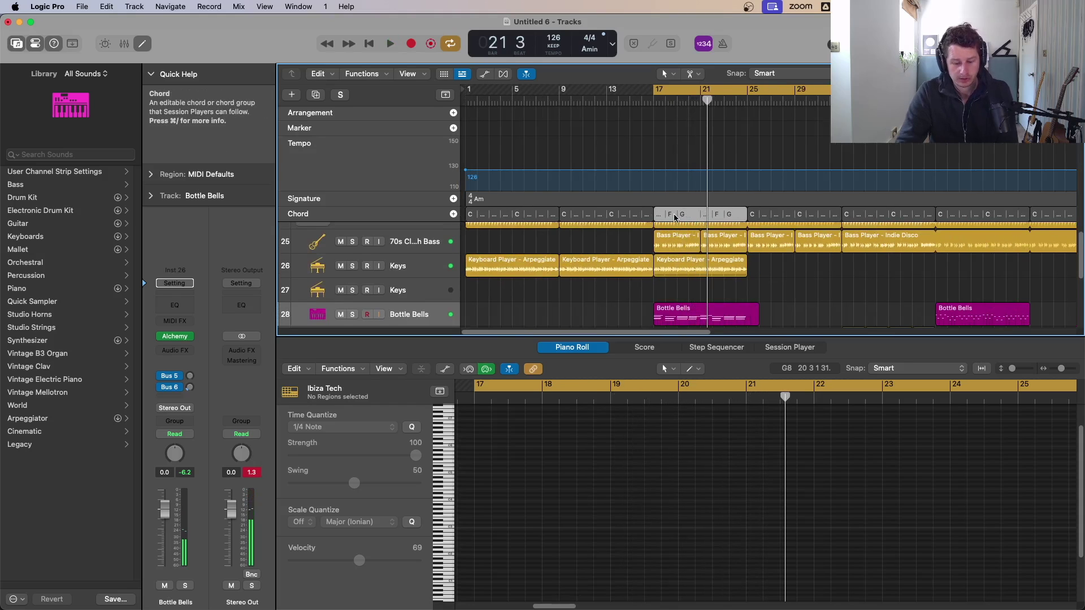
# - Copy the new chord group from bar 17 over the other chord groups on the Chord track and start playback
pyautogui.moveTo(667, 215); pyautogui.dragTo(784, 215)
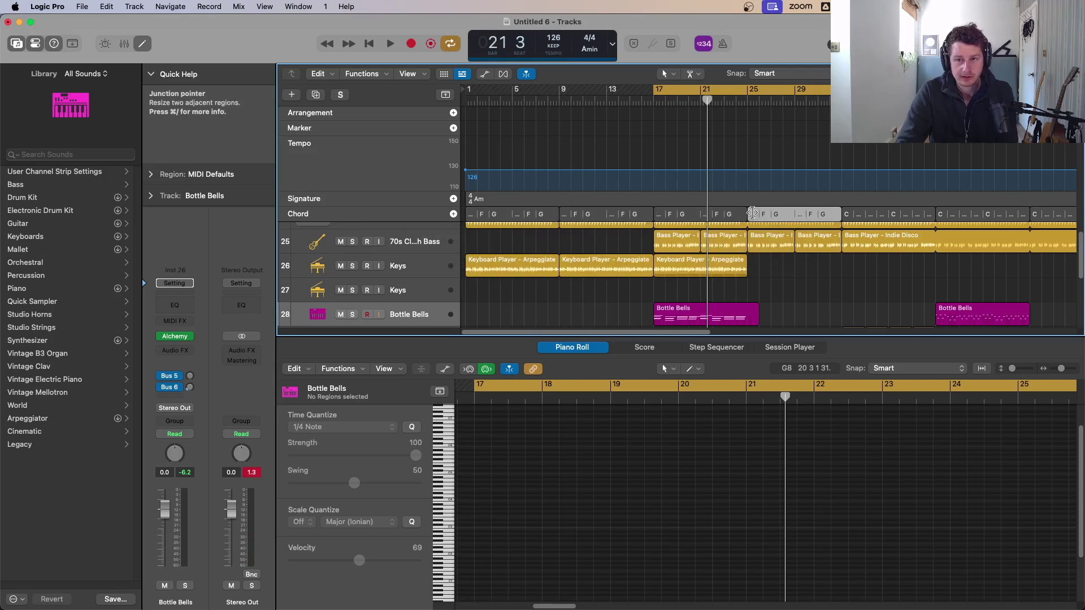
pyautogui.moveTo(670, 215); pyautogui.dragTo(1042, 219)
pyautogui.press('space')
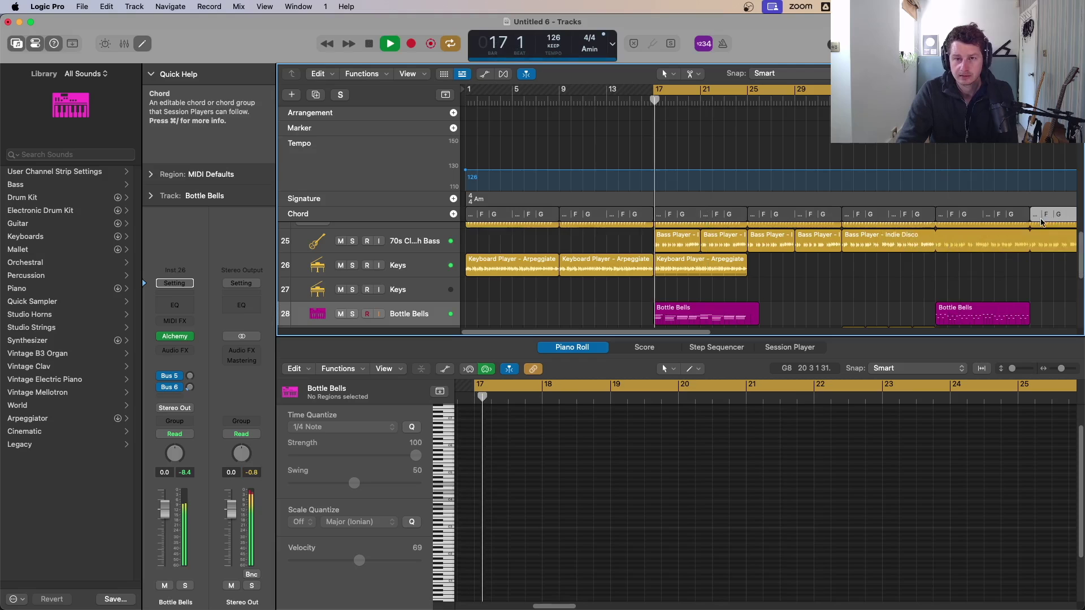
# - Hide the Piano Roll editor and enlarge the track rows while listening to the new chords, and stop playback
pyautogui.scroll(2, 796, 257)
pyautogui.scroll(-5, 801, 255)
pyautogui.hscroll(1, 740, 273)
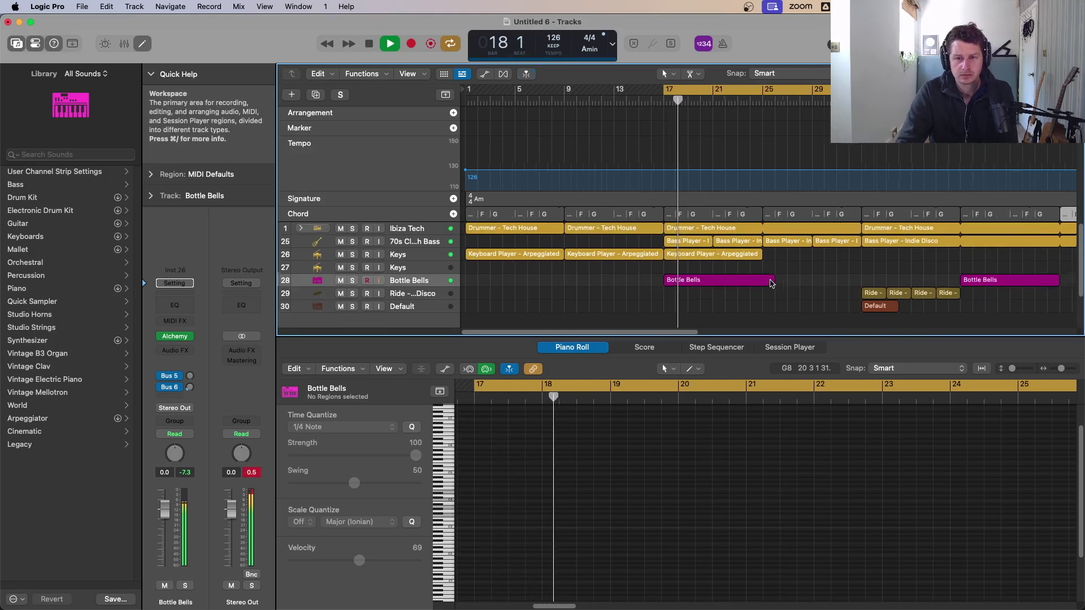
pyautogui.press('e')
pyautogui.scroll(3, 791, 362)
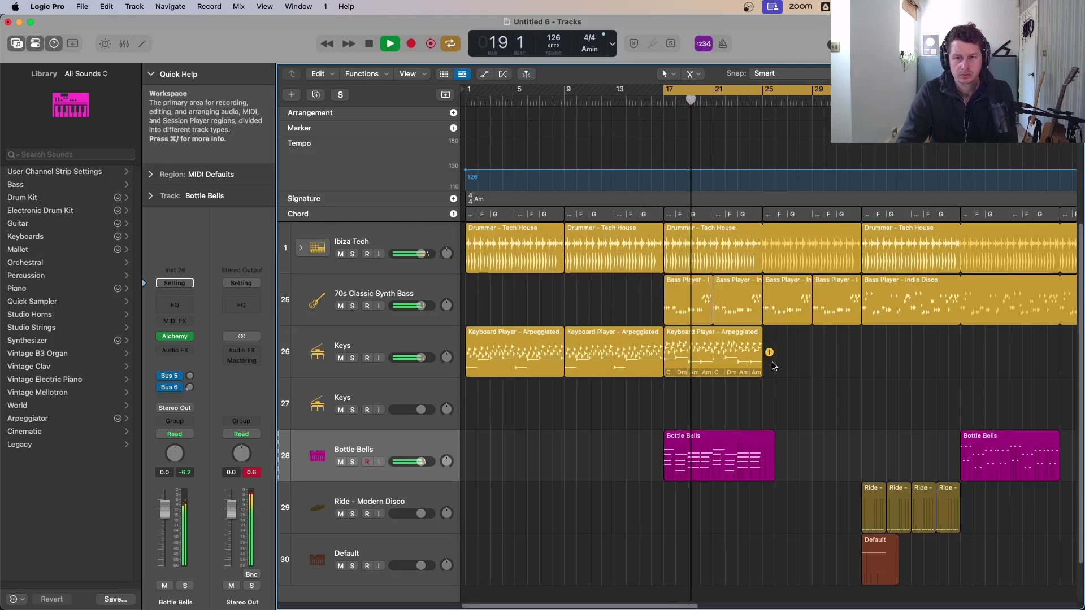
pyautogui.scroll(-1, 785, 376)
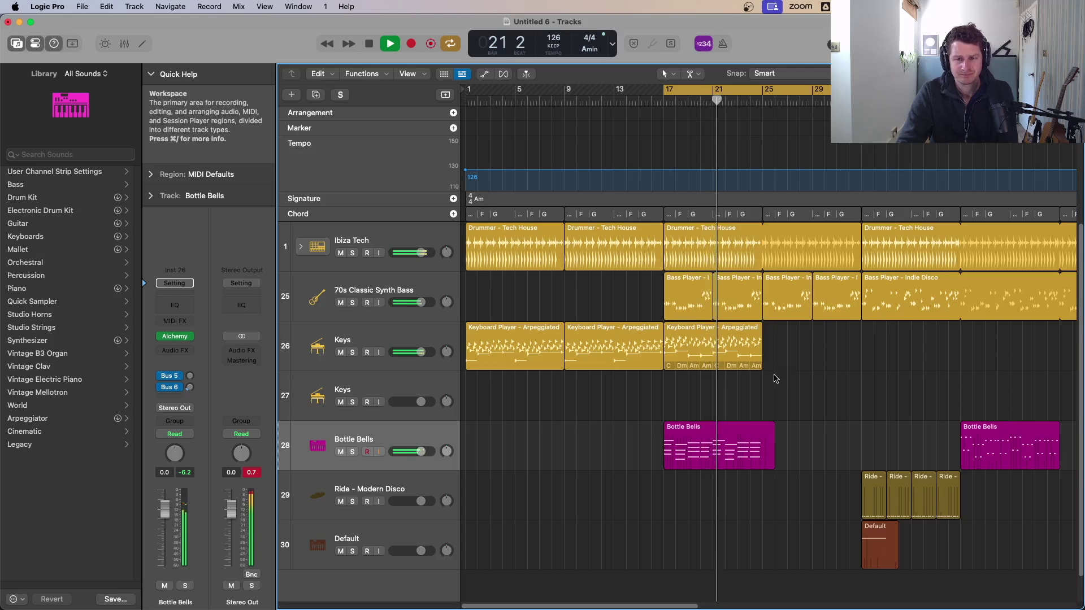
pyautogui.press('space')
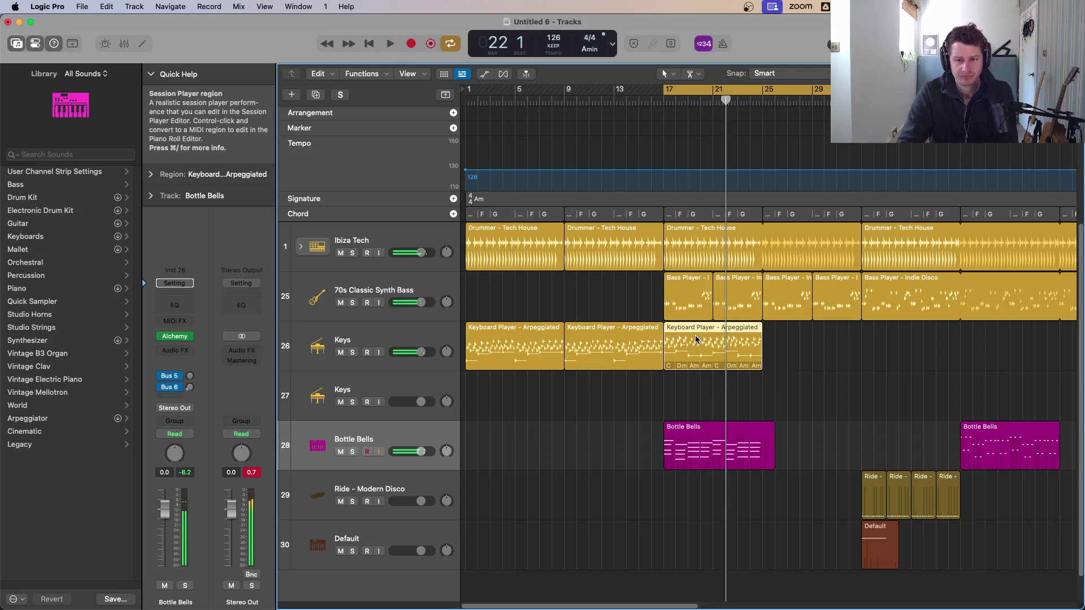
# - Paste the chords from the global track into the Keys region at bar 17 and play it back with its track selected
pyautogui.rightClick(693, 338)
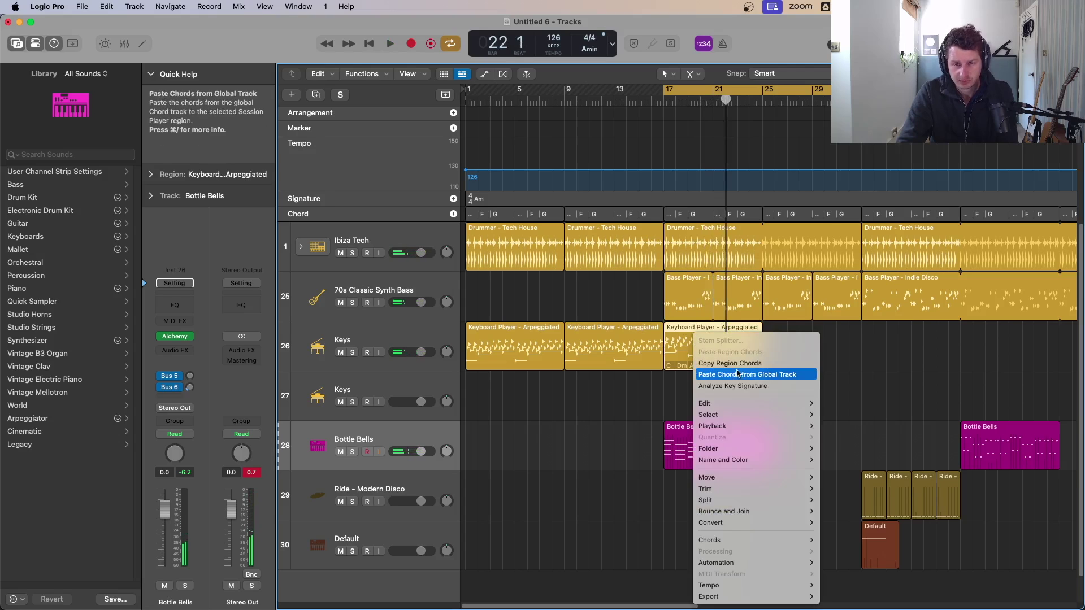
pyautogui.click(768, 379)
pyautogui.press('space')
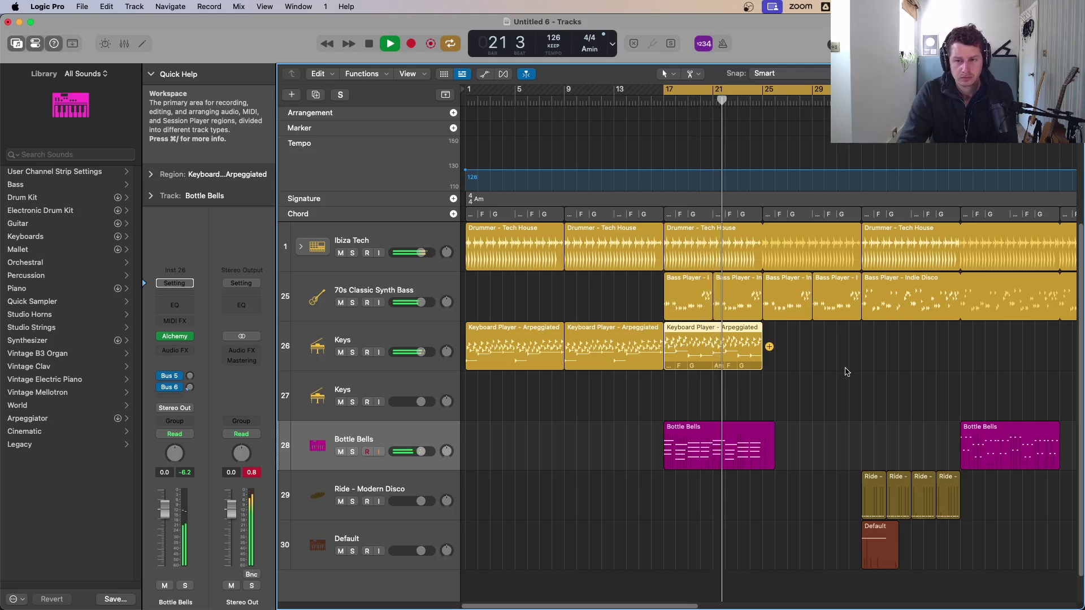
pyautogui.click(409, 338)
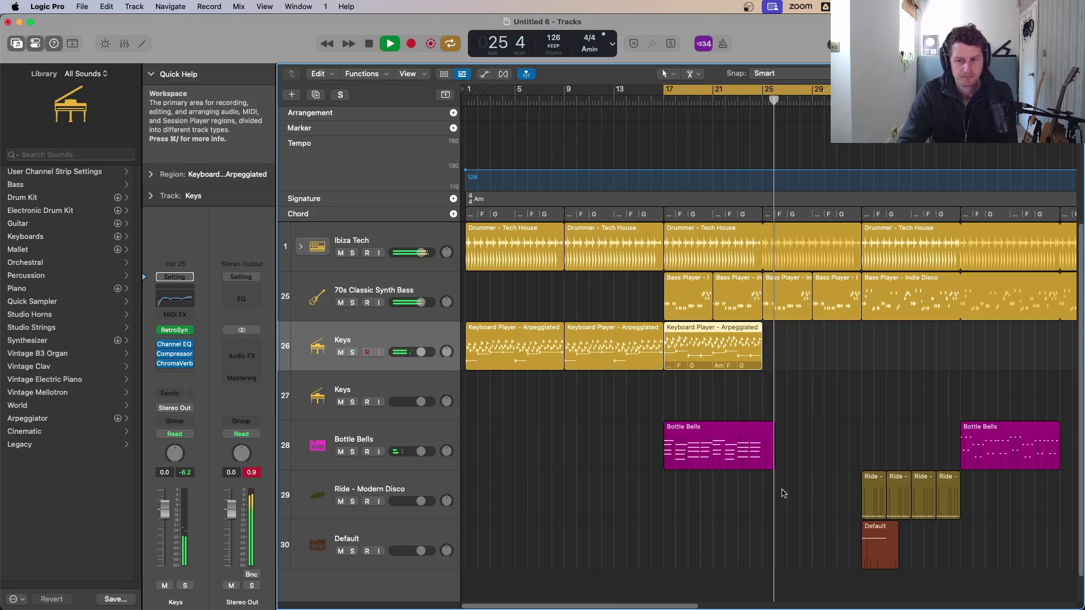
# - Trim the first Bottle Bells region to end at bar 25 and copy the Default region to bar 25, playing the transition
pyautogui.moveTo(772, 465); pyautogui.dragTo(760, 467)
pyautogui.moveTo(885, 545); pyautogui.dragTo(786, 545)
pyautogui.moveTo(807, 99); pyautogui.dragTo(751, 103)
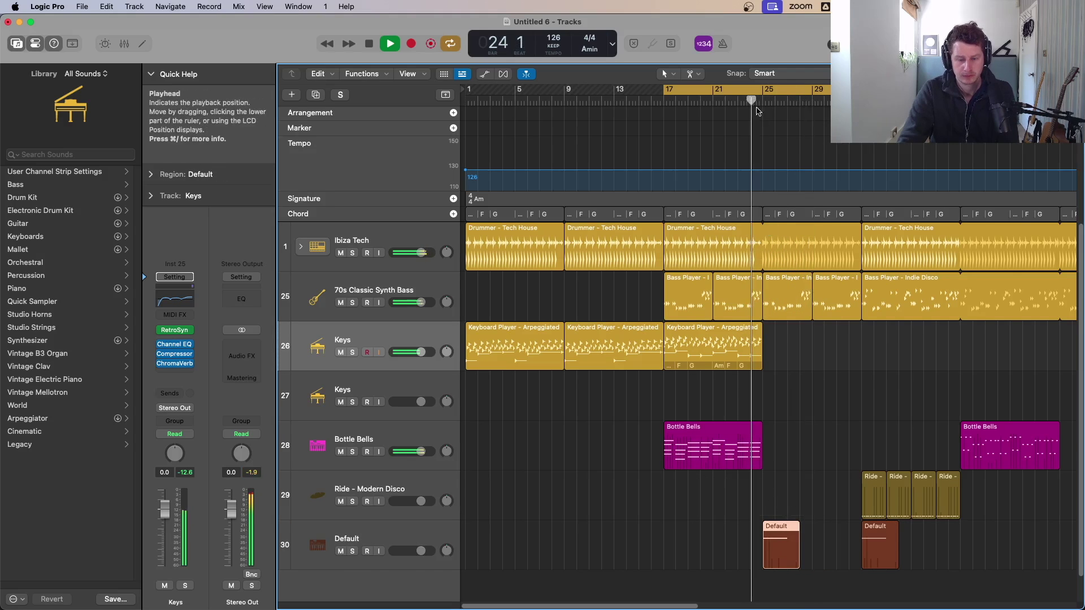
# - Open Alchemy on the Default track, adjust filter 1's cutoff and loop bars 33 to 41 during playback
pyautogui.click(365, 533)
pyautogui.click(190, 335)
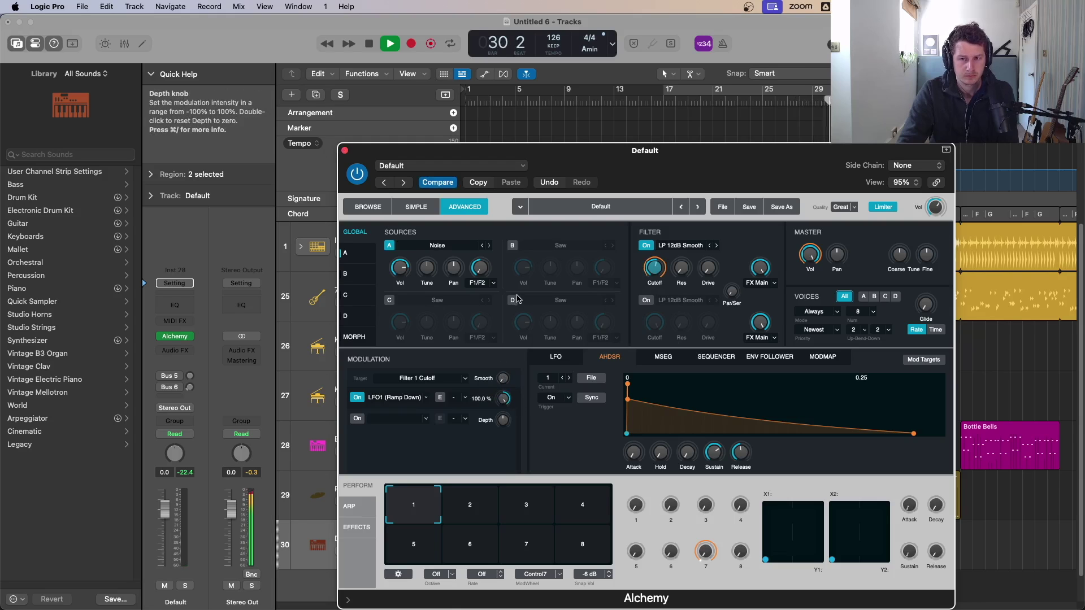
pyautogui.moveTo(759, 173); pyautogui.dragTo(629, 169)
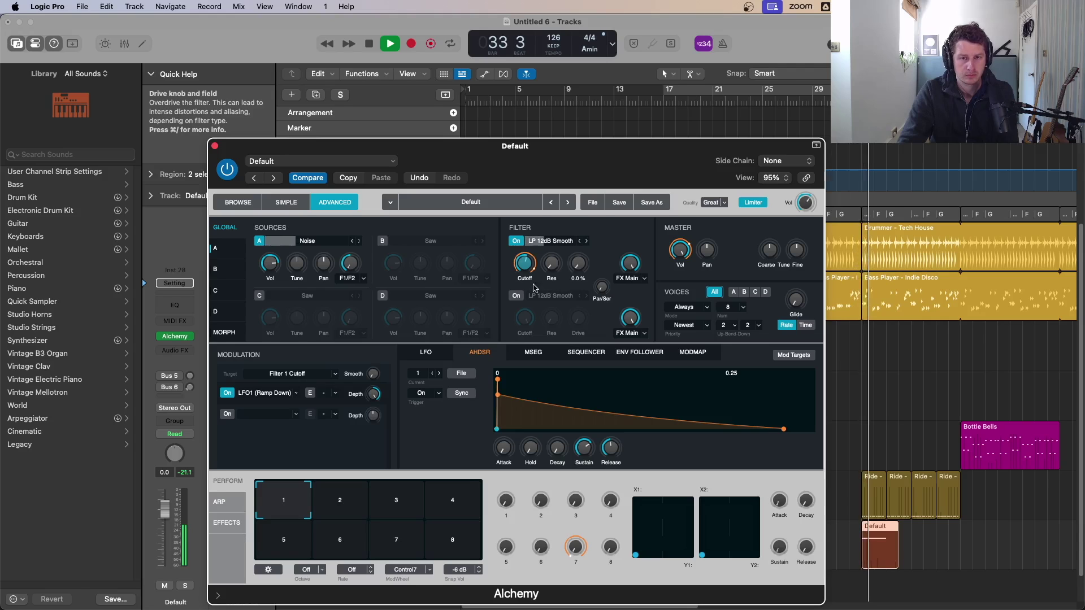
pyautogui.moveTo(521, 282); pyautogui.dragTo(521, 309)
pyautogui.moveTo(863, 89); pyautogui.dragTo(961, 89)
pyautogui.press('space')
pyautogui.press('space')
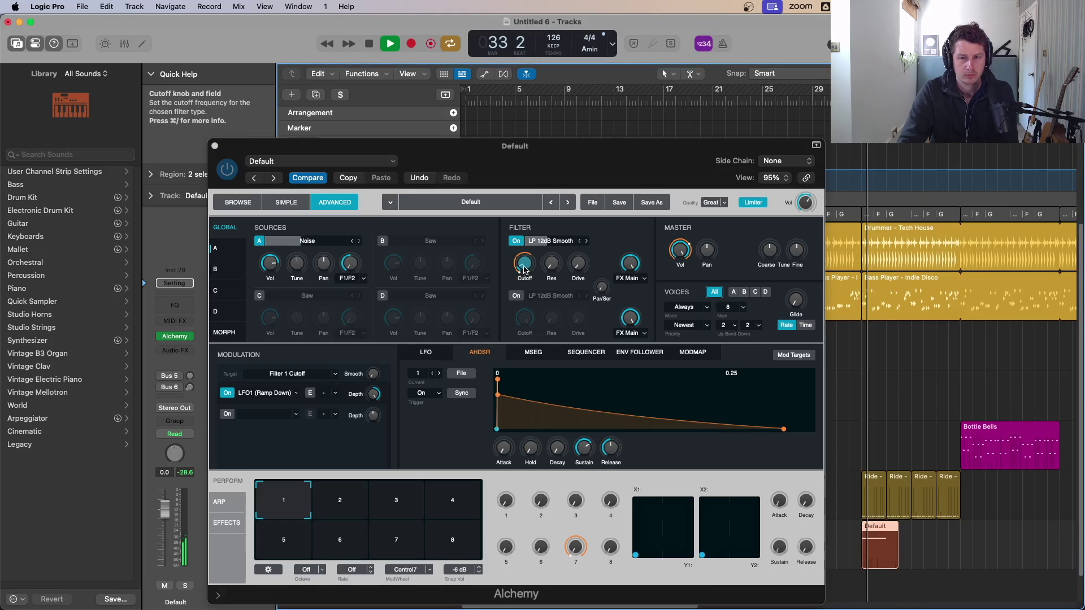
# - Adjust Alchemy's output volume and review filter 1's cutoff modulation before closing the synth
pyautogui.click(537, 183)
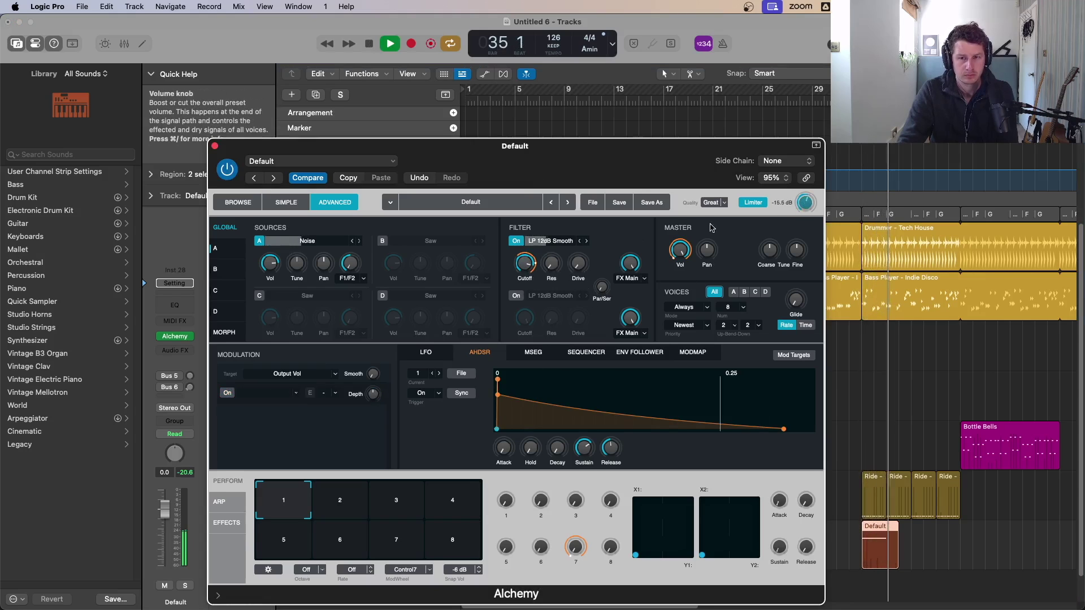
pyautogui.click(527, 272)
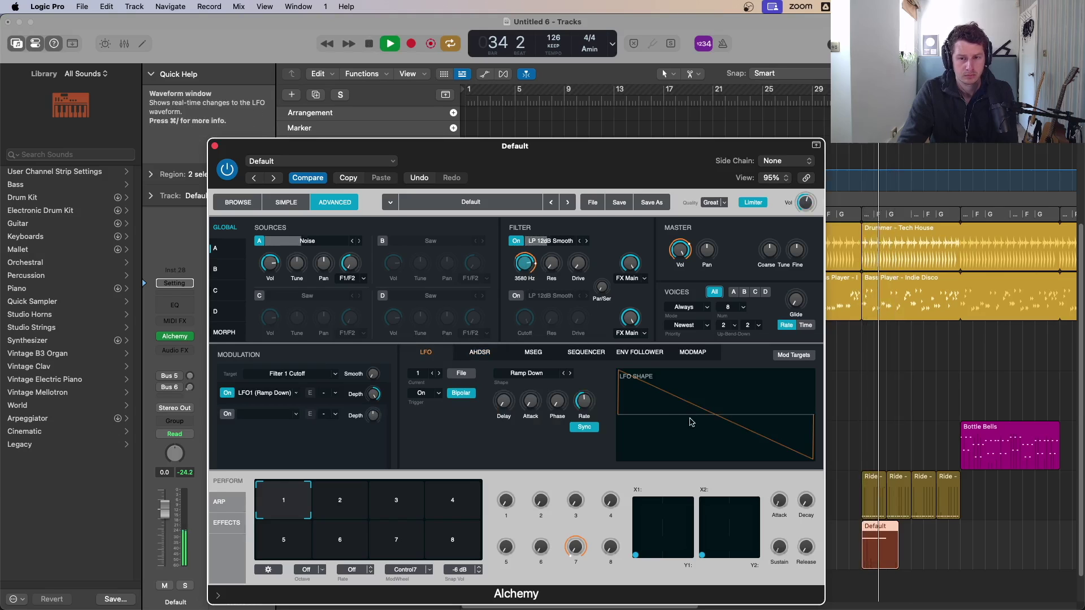
pyautogui.click(215, 146)
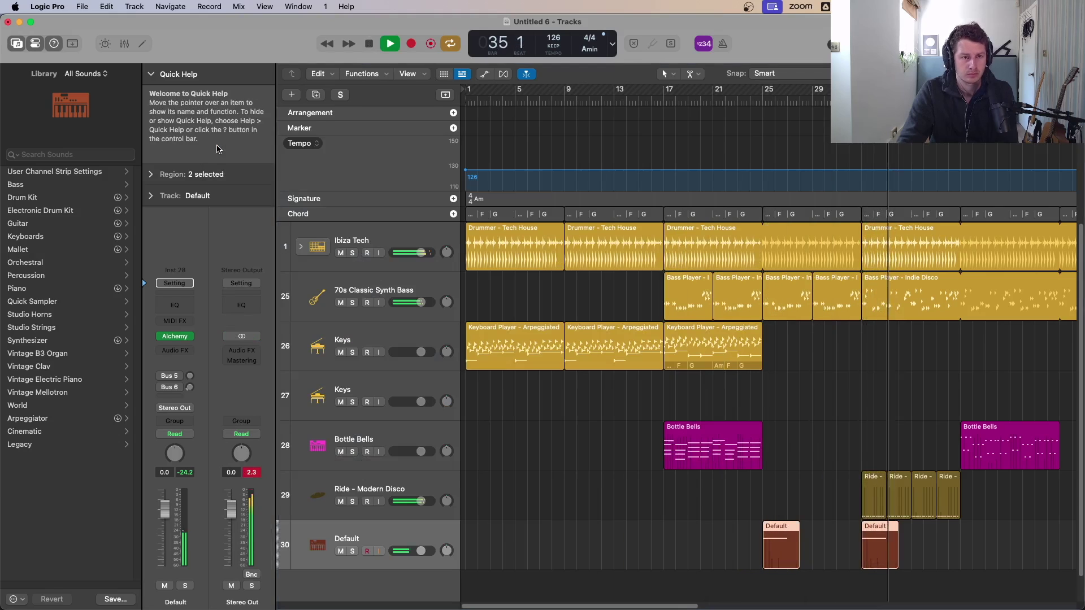
# - Turn off cycle playback, clear the region selection and switch the transport display to Custom
pyautogui.press('c')
pyautogui.click(861, 432)
pyautogui.scroll(1, 876, 415)
pyautogui.scroll(-5, 906, 410)
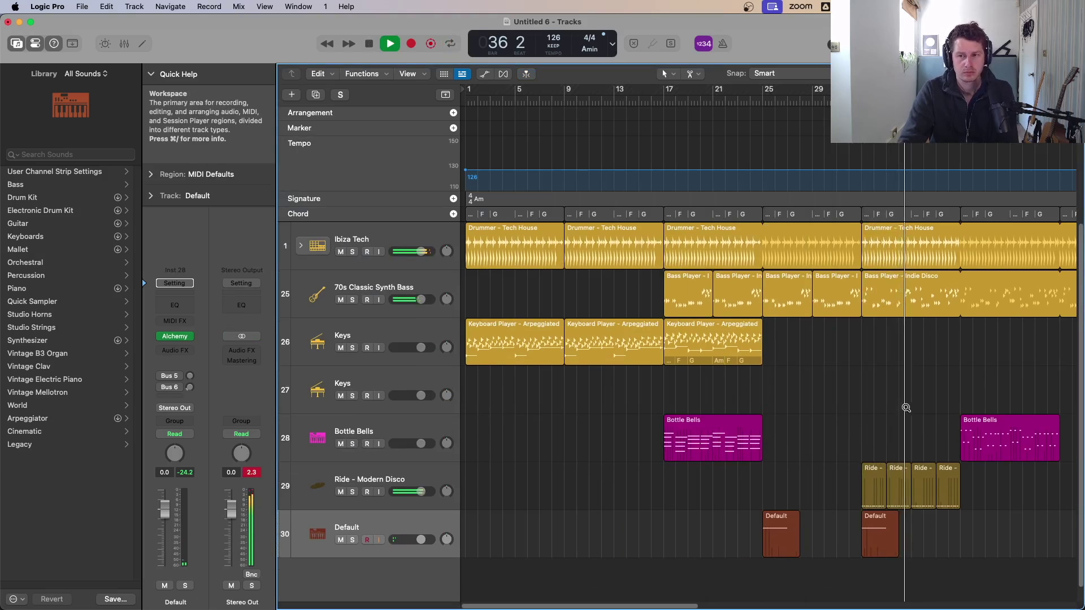
pyautogui.scroll(1, 964, 417)
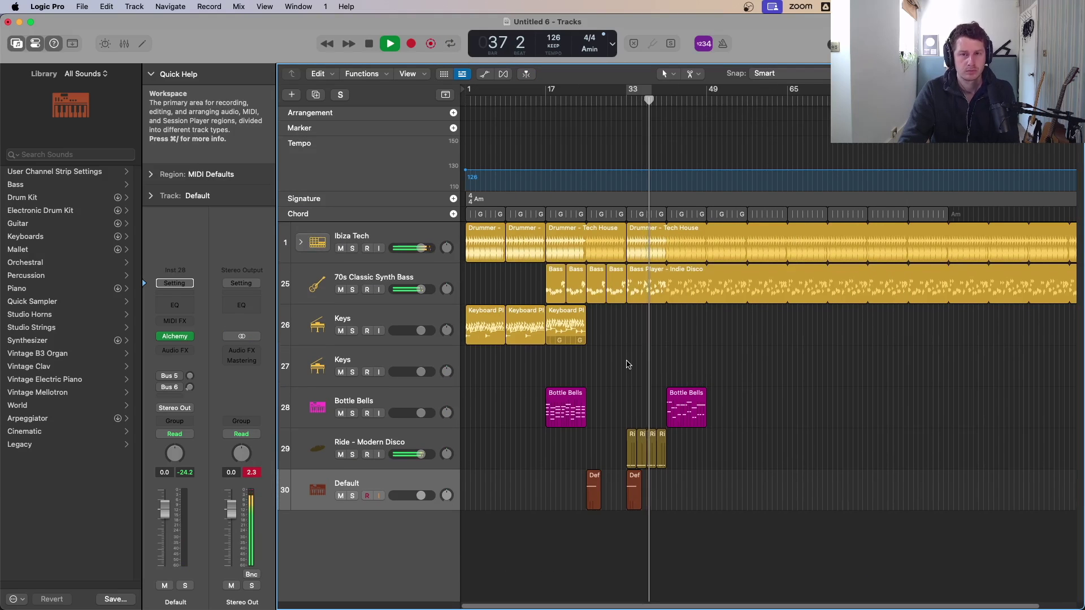
pyautogui.click(612, 44)
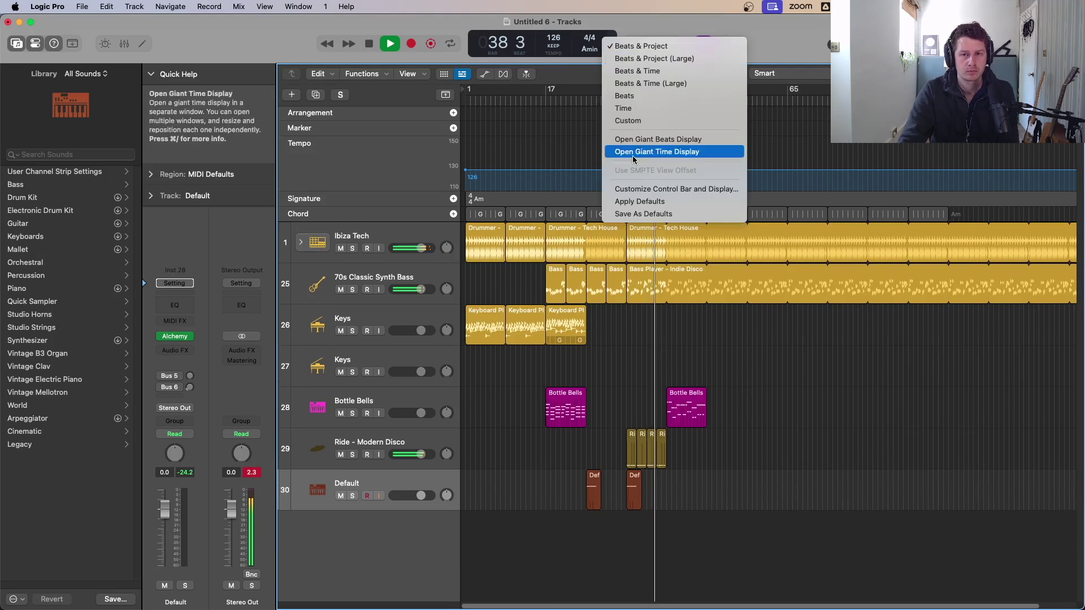
pyautogui.click(628, 121)
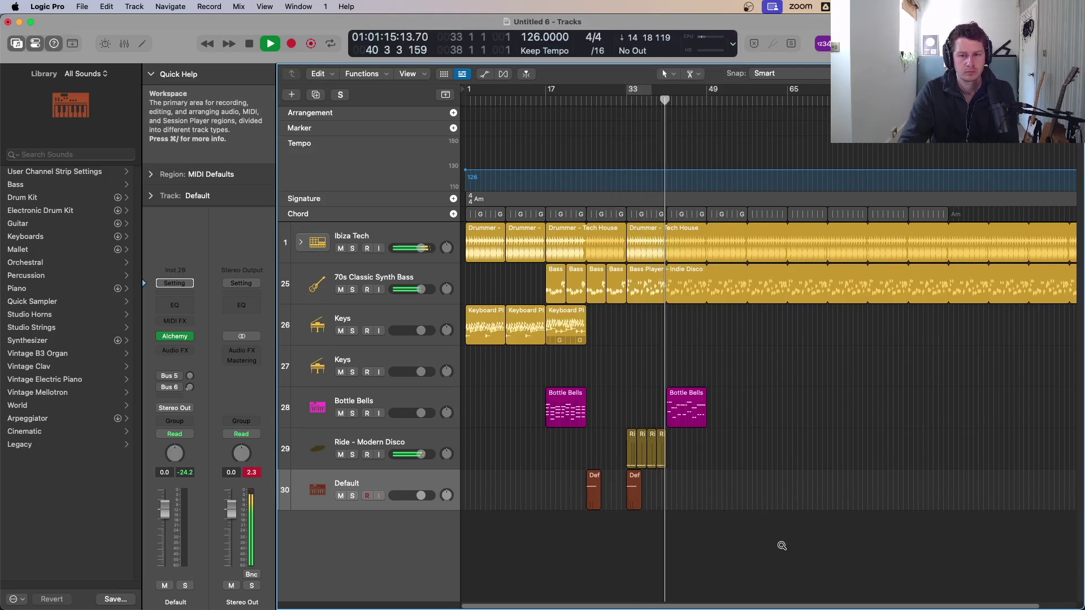
# - Copy the four Ride regions to bar 41, and extend both the Bottle Bells and Ride parts from bar 49 to 57
pyautogui.moveTo(785, 549); pyautogui.dragTo(556, 361)
pyautogui.scroll(-2, 831, 465)
pyautogui.moveTo(849, 418); pyautogui.dragTo(774, 428)
pyautogui.keyDown('ctrl'); pyautogui.keyDown('alt'); pyautogui.click(880, 476); pyautogui.keyUp('alt'); pyautogui.keyUp('ctrl')
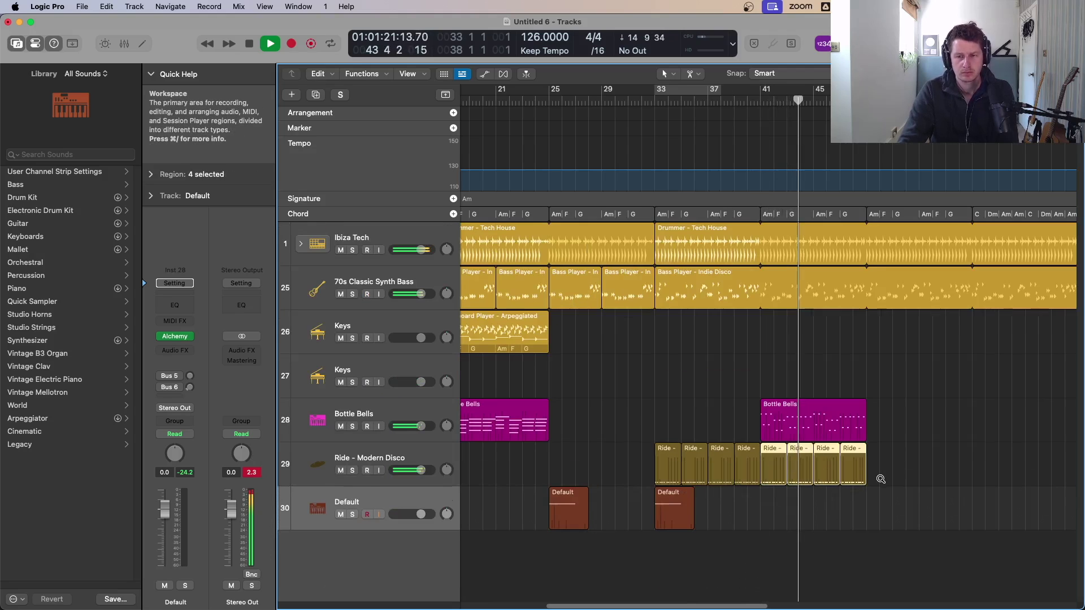
pyautogui.moveTo(903, 400); pyautogui.dragTo(882, 476)
# - Create a software instrument track with the default patch, loop bars 49 to 57 and stop playback
pyautogui.click(292, 94)
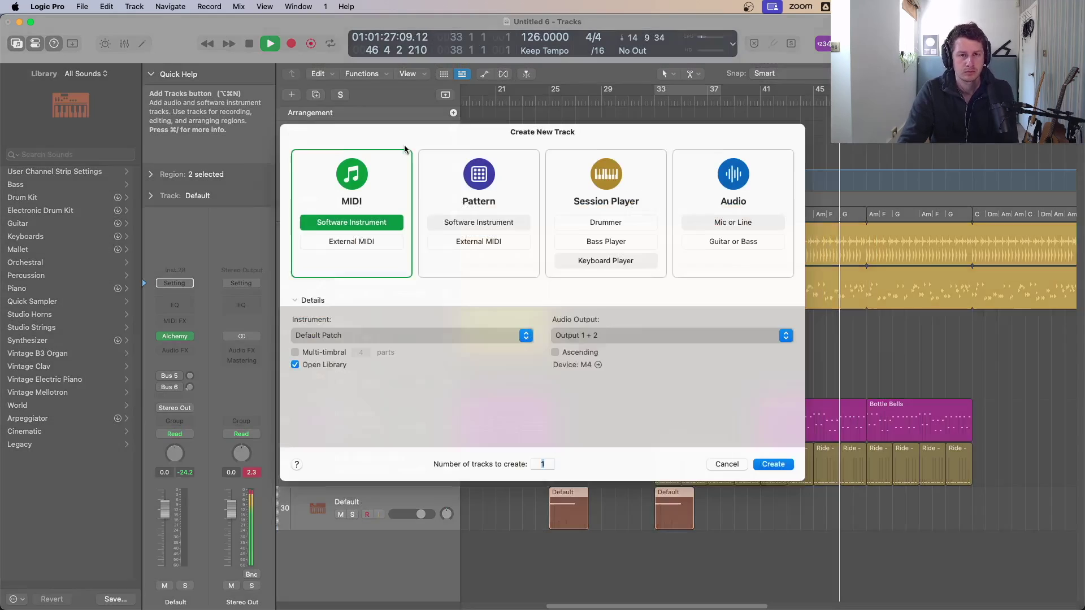
pyautogui.click(770, 473)
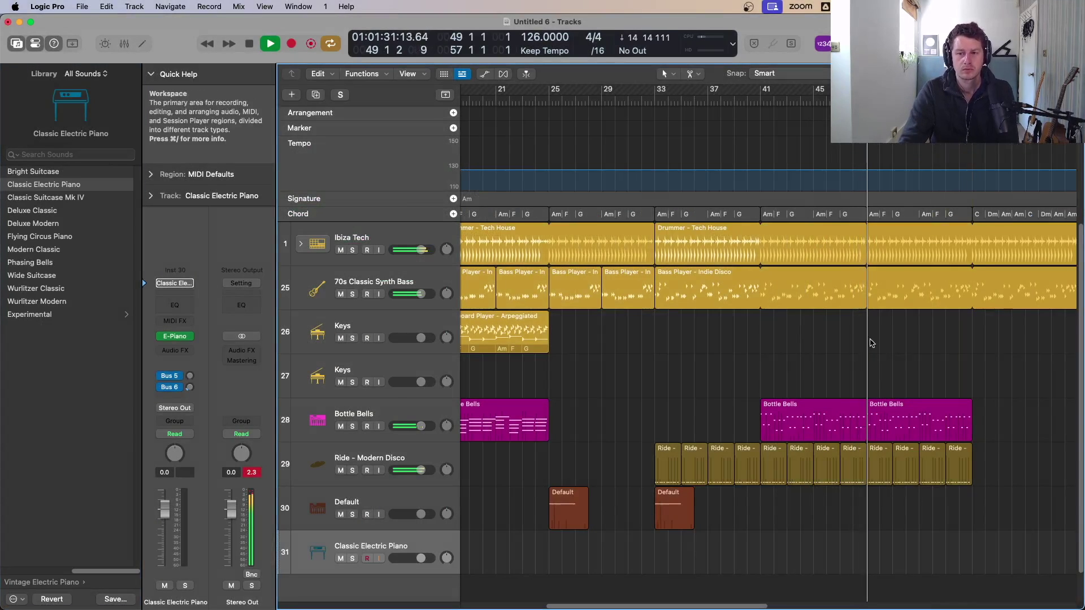
pyautogui.press('space')
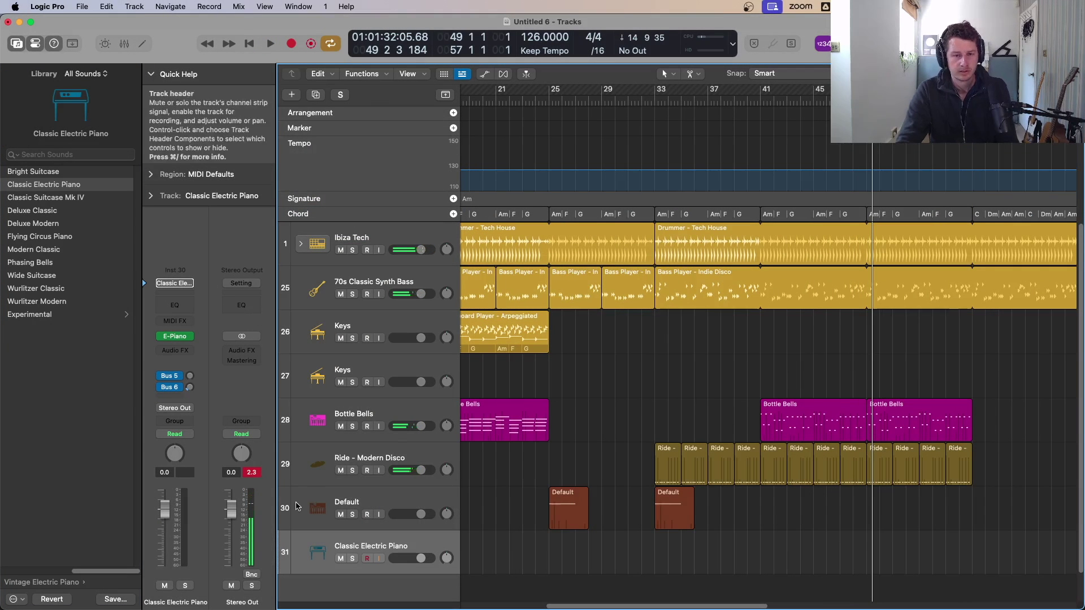
pyautogui.moveTo(428, 573); pyautogui.dragTo(428, 558)
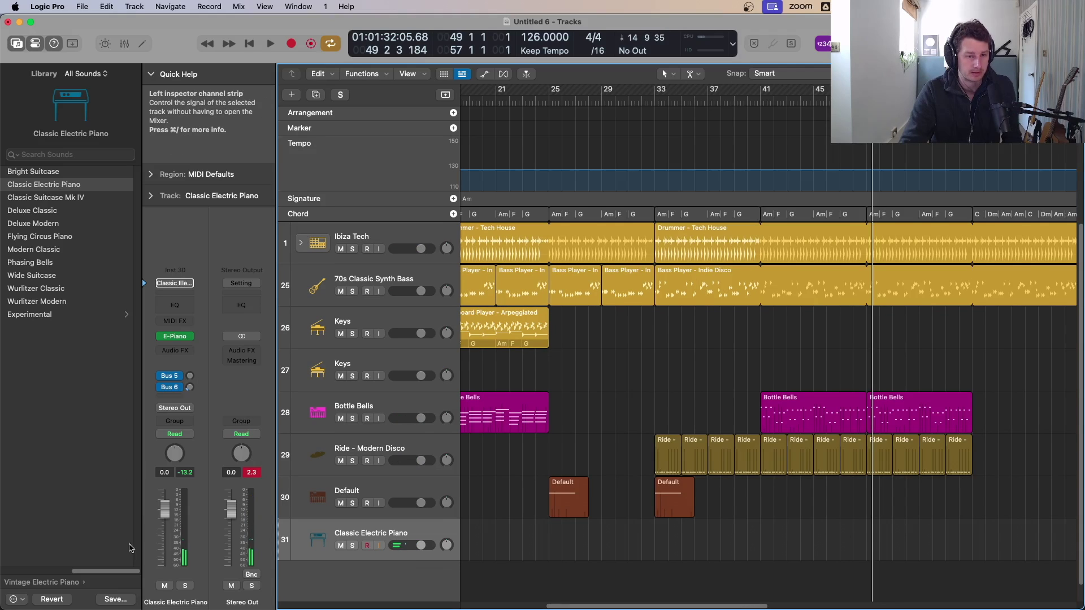
# - Try the 8th Wonder synthesizer pad patch on the new track and load Analog Spheres instead
pyautogui.click(24, 572)
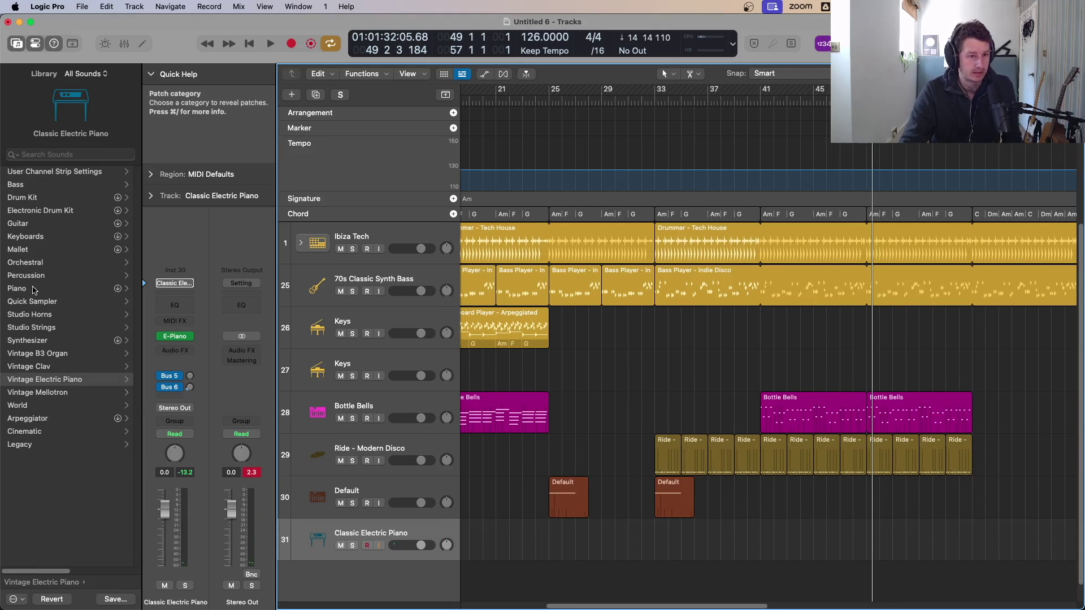
pyautogui.click(30, 342)
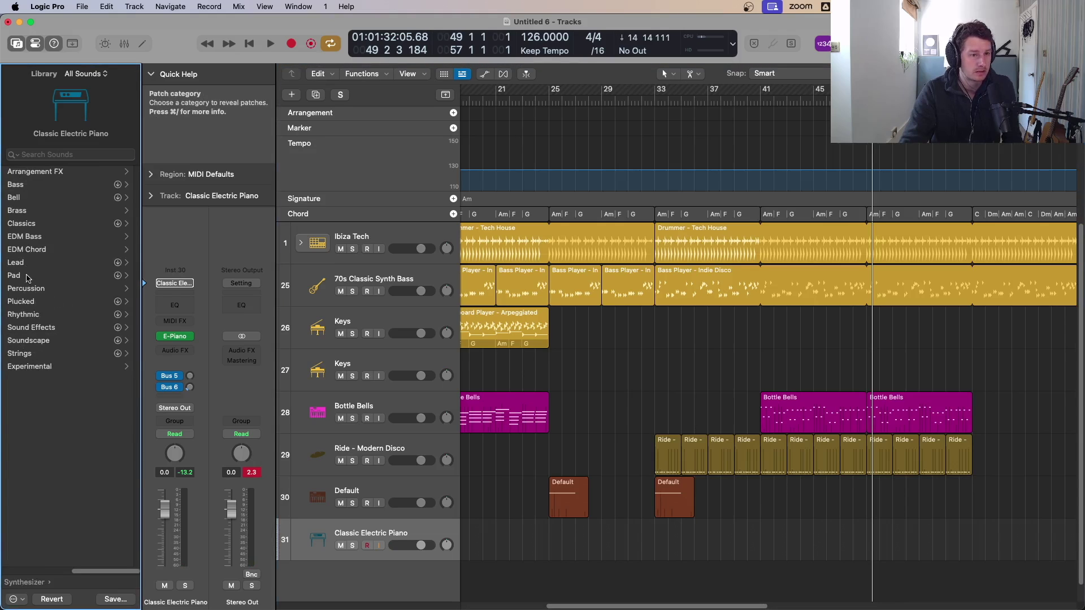
pyautogui.click(26, 277)
pyautogui.click(38, 172)
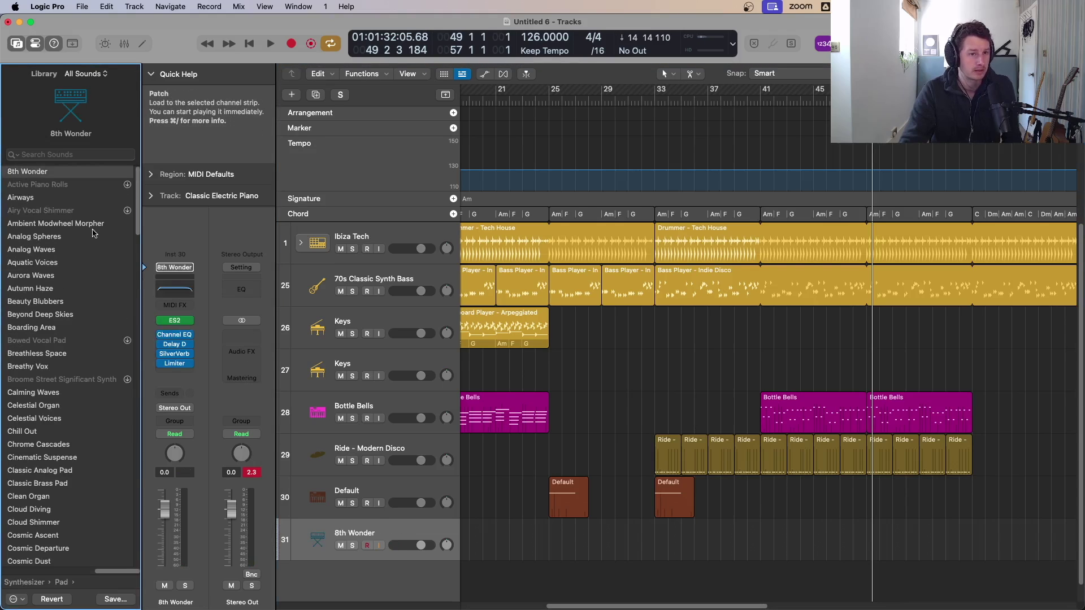
pyautogui.click(34, 237)
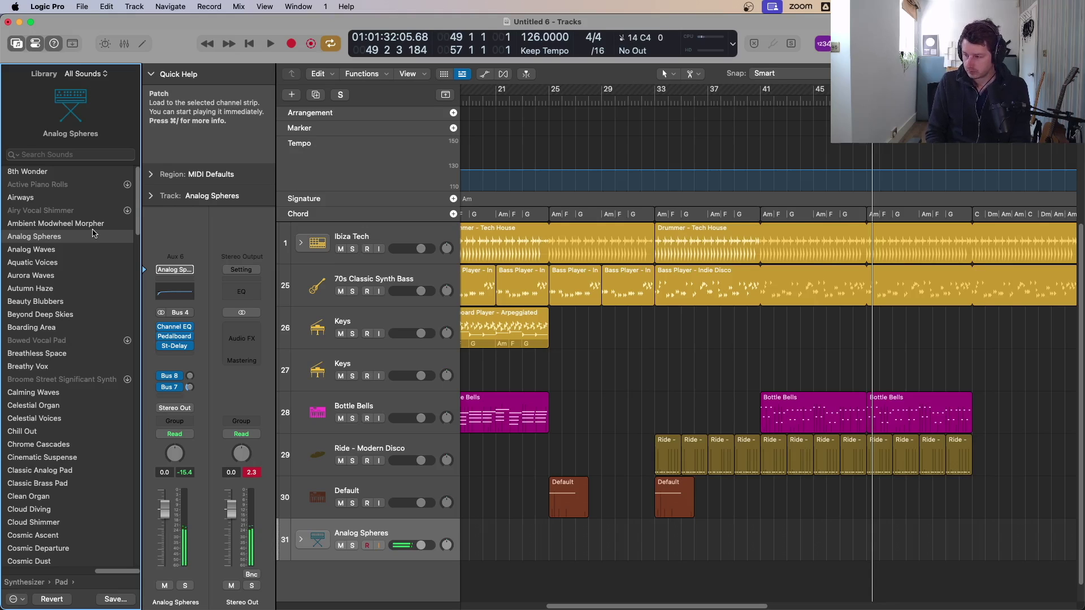
# - Rehearse against the looped section and record an Analog Spheres pad part over bars 49 to 57
pyautogui.press('space')
pyautogui.press('space')
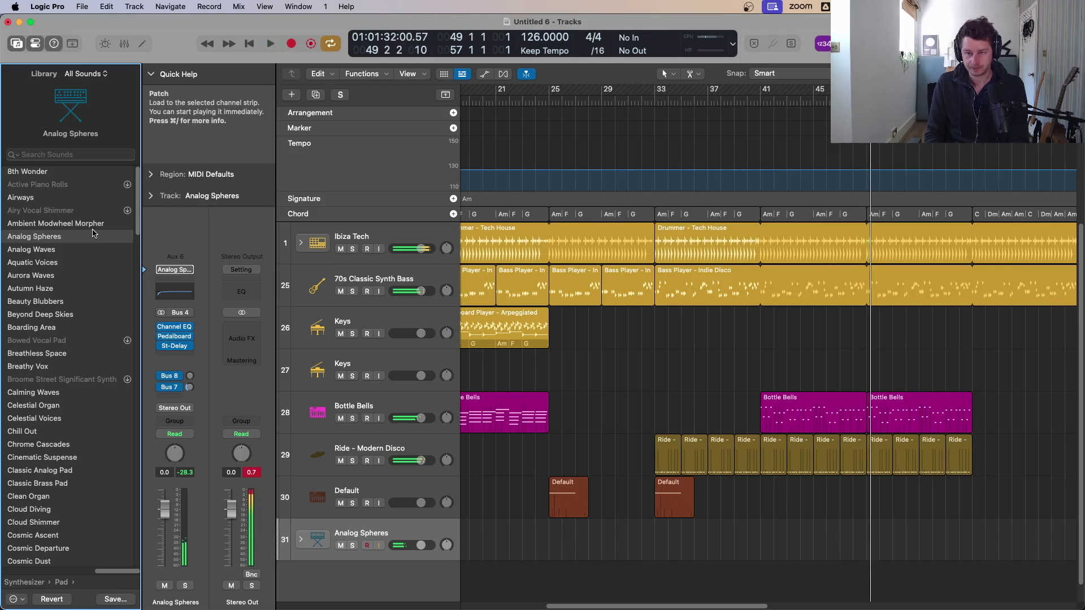
pyautogui.press('space')
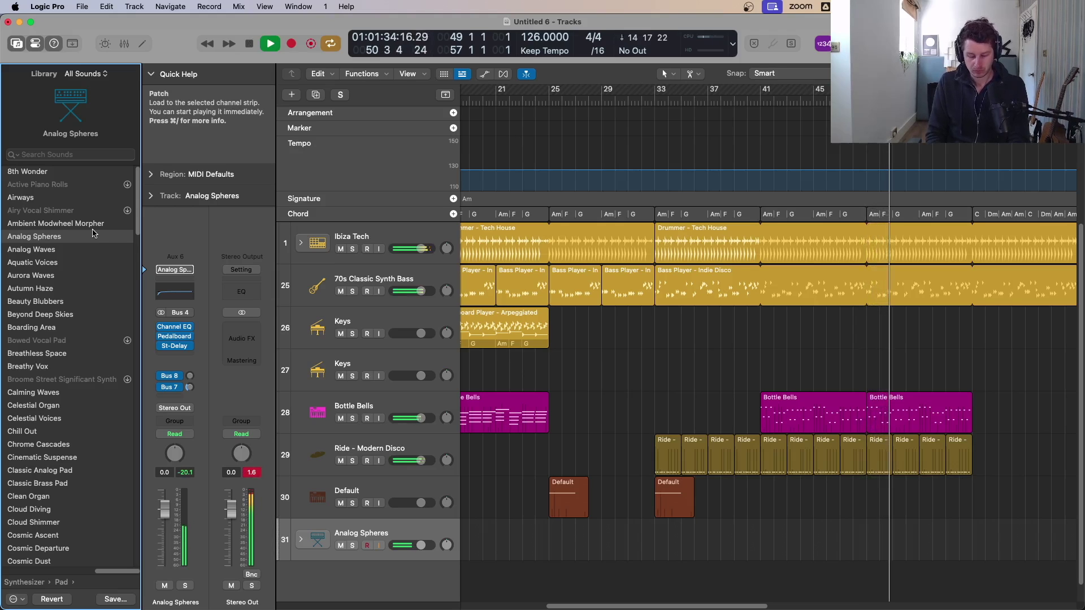
pyautogui.press('space')
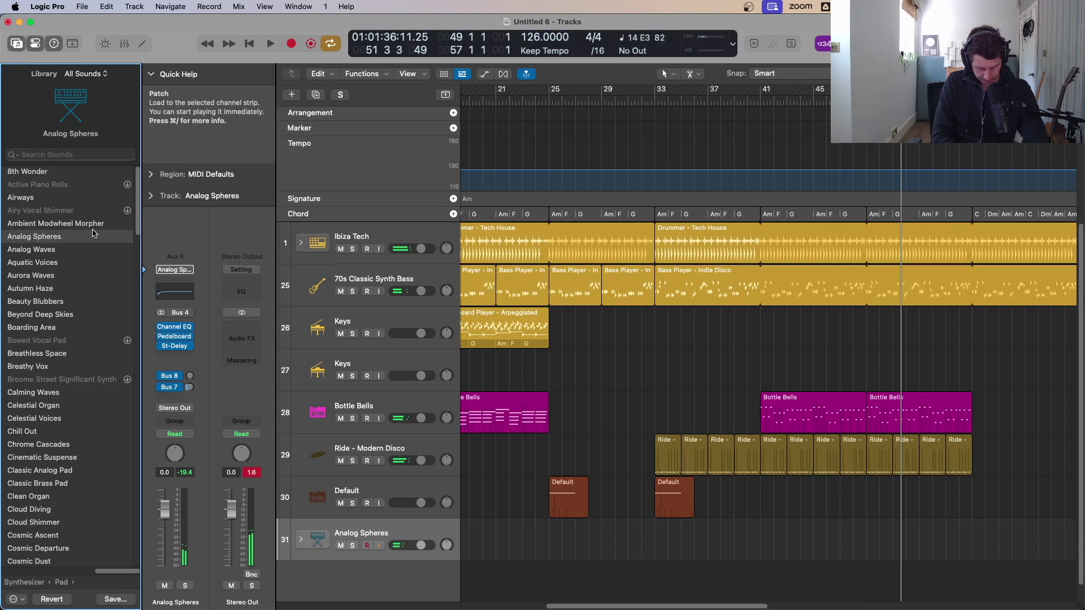
pyautogui.press('space')
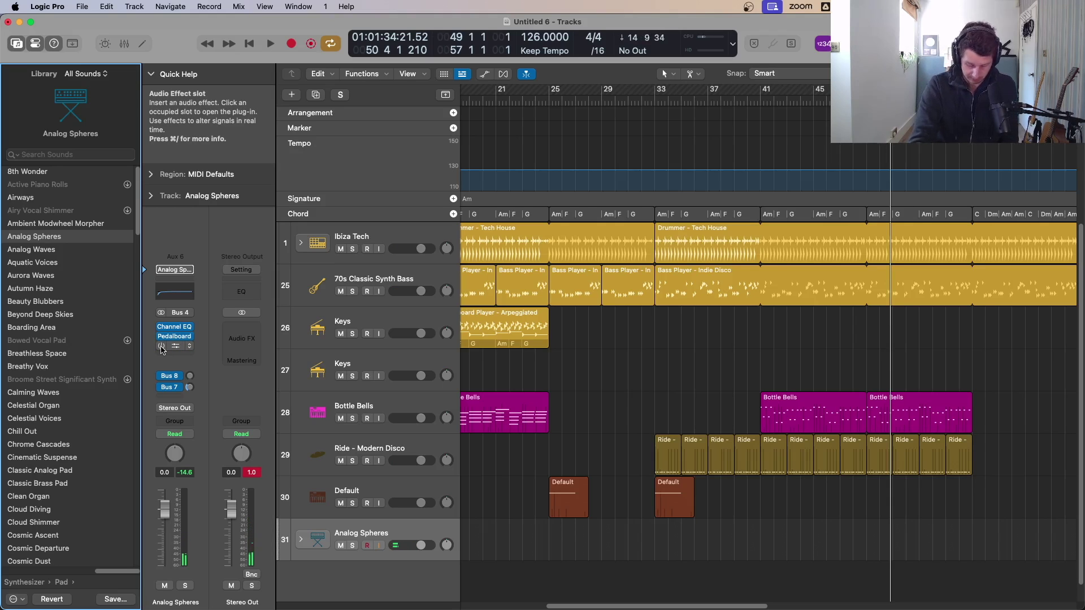
pyautogui.press('r')
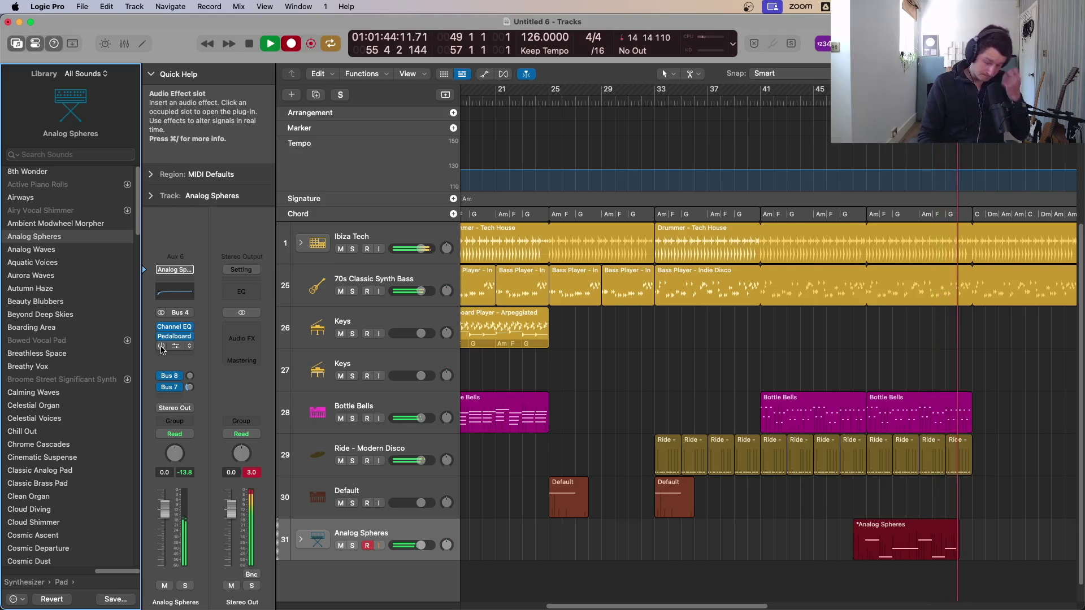
pyautogui.press('space')
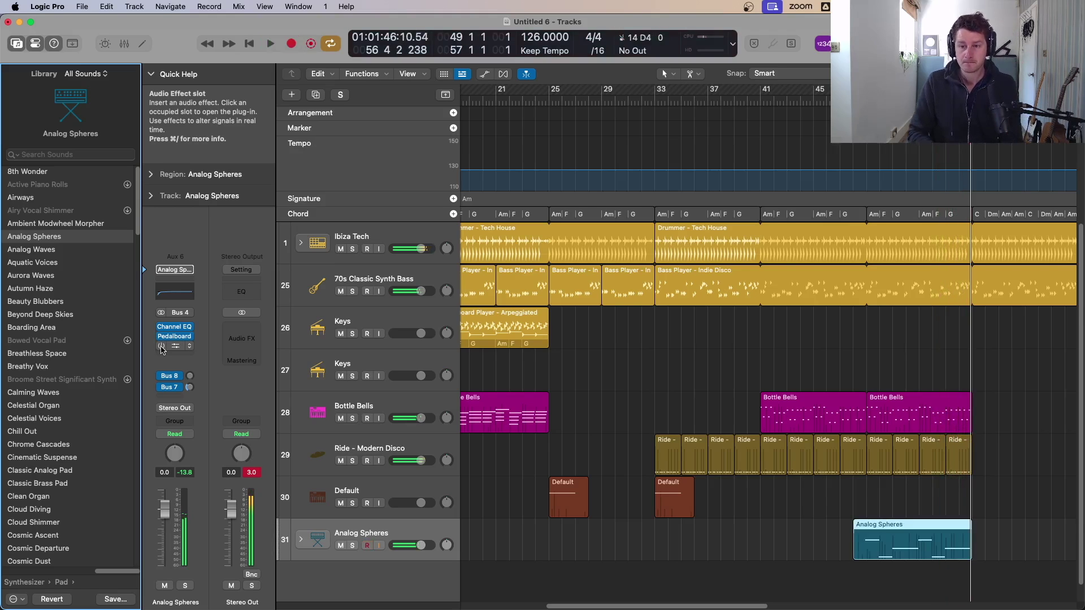
# - Quantize all notes in the recorded Analog Spheres region to 1/4 Note and play the result back
pyautogui.doubleClick(895, 541)
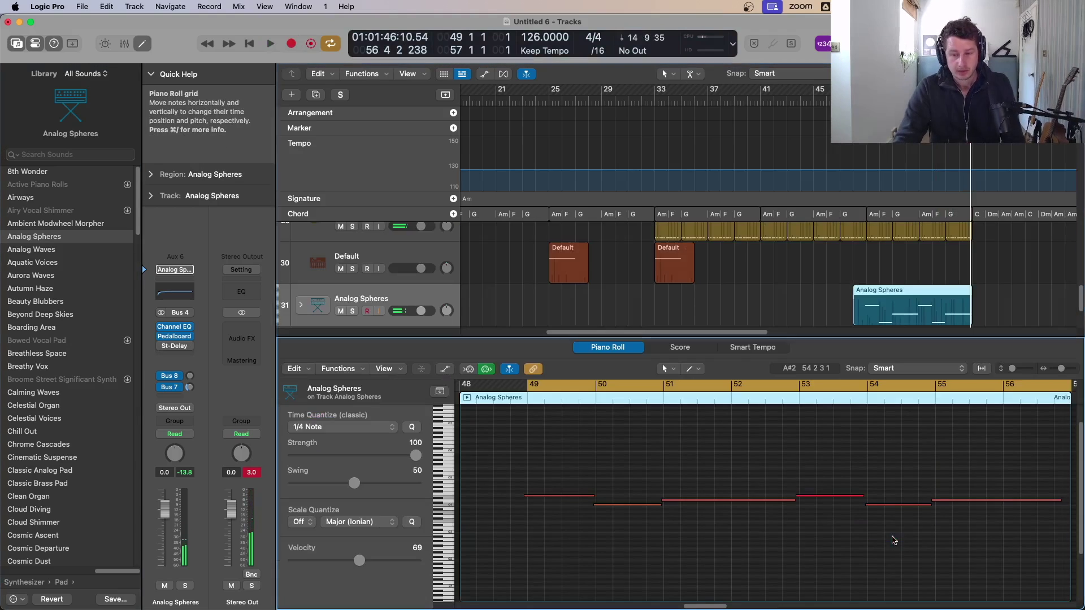
pyautogui.press('super+a')
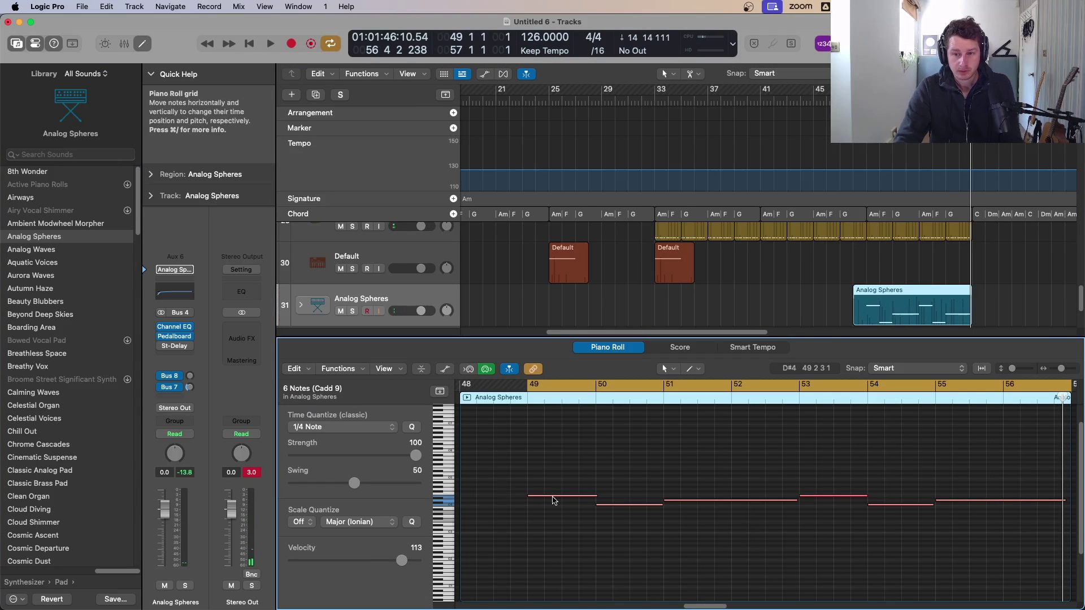
pyautogui.press('e')
pyautogui.press('space')
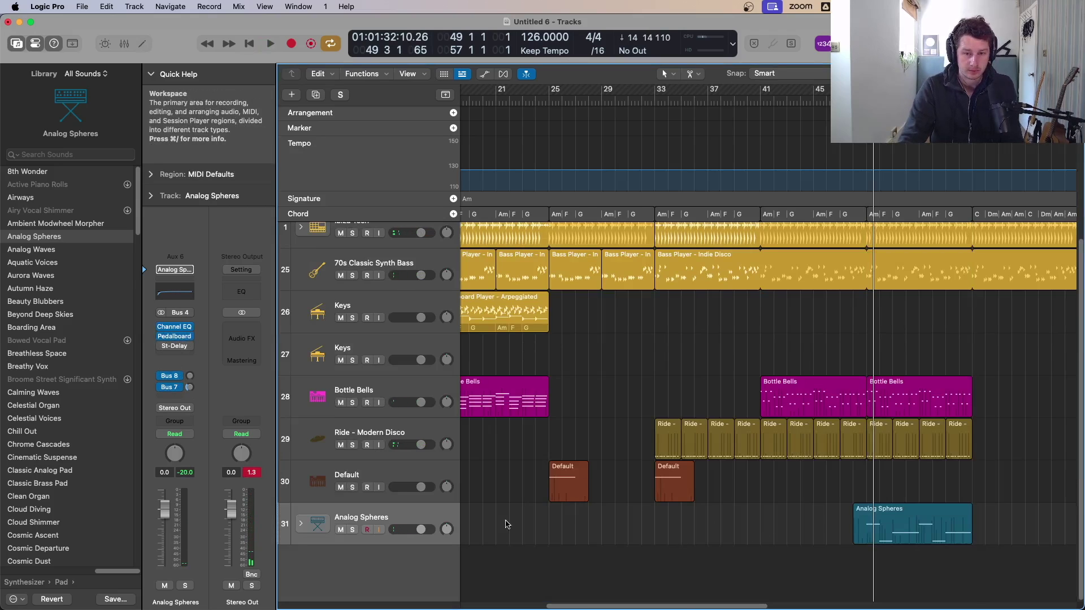
# - Play the looped section and try the Analog Waves, Aquatic Voices, Aurora Waves and Autumn Haze patches on the pad track
pyautogui.click(301, 524)
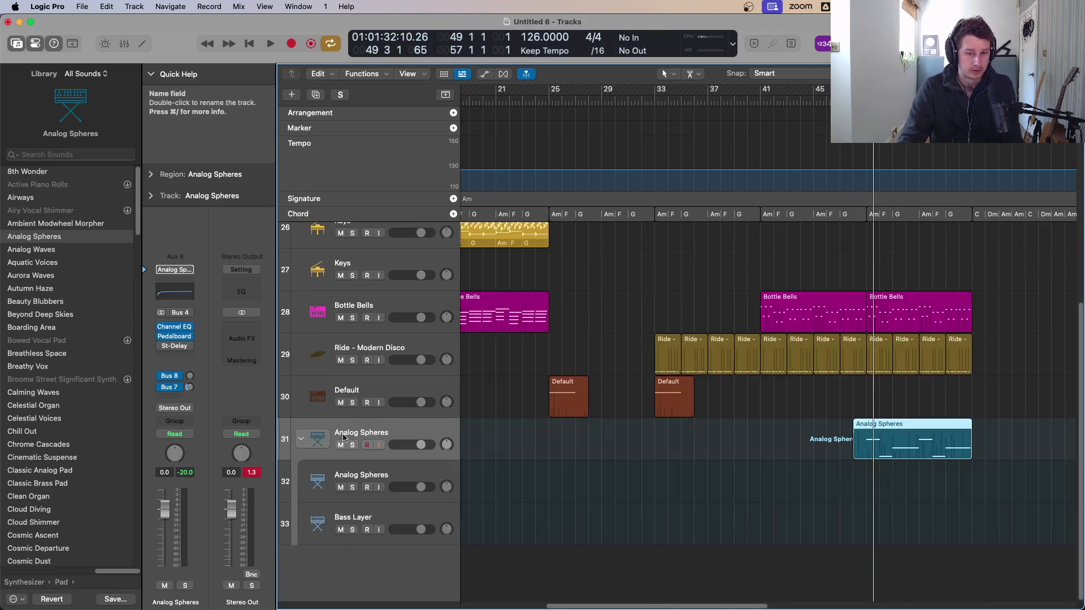
pyautogui.click(301, 440)
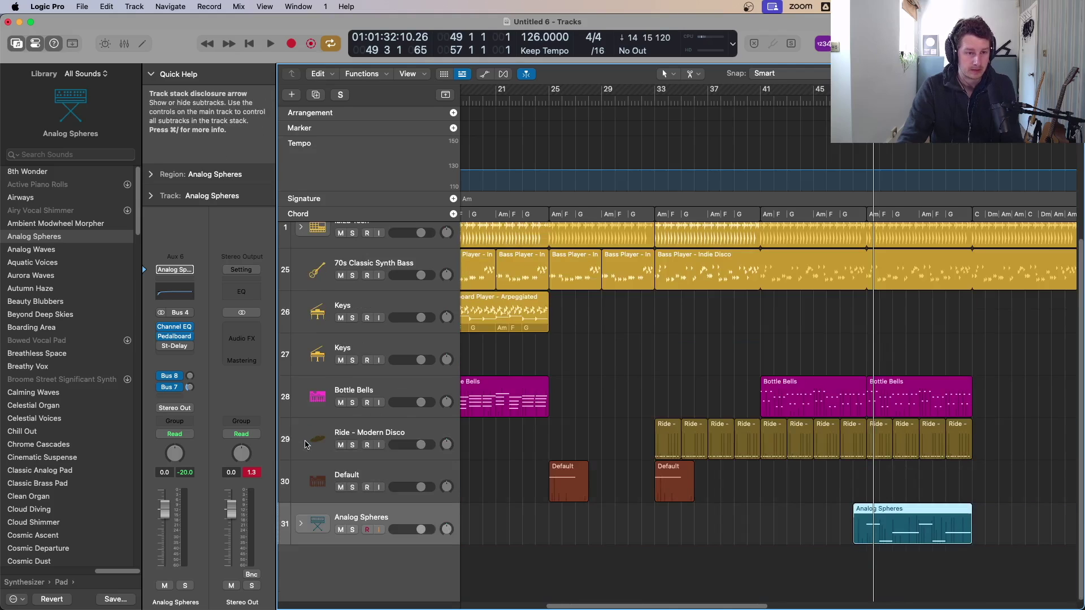
pyautogui.click(28, 249)
pyautogui.press('space')
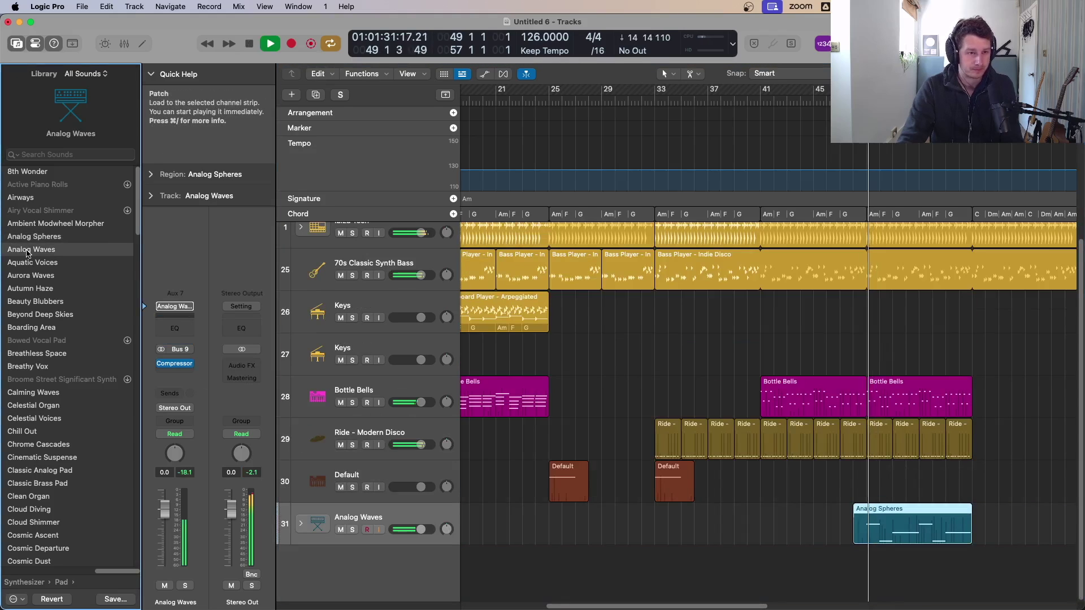
pyautogui.press('Down')
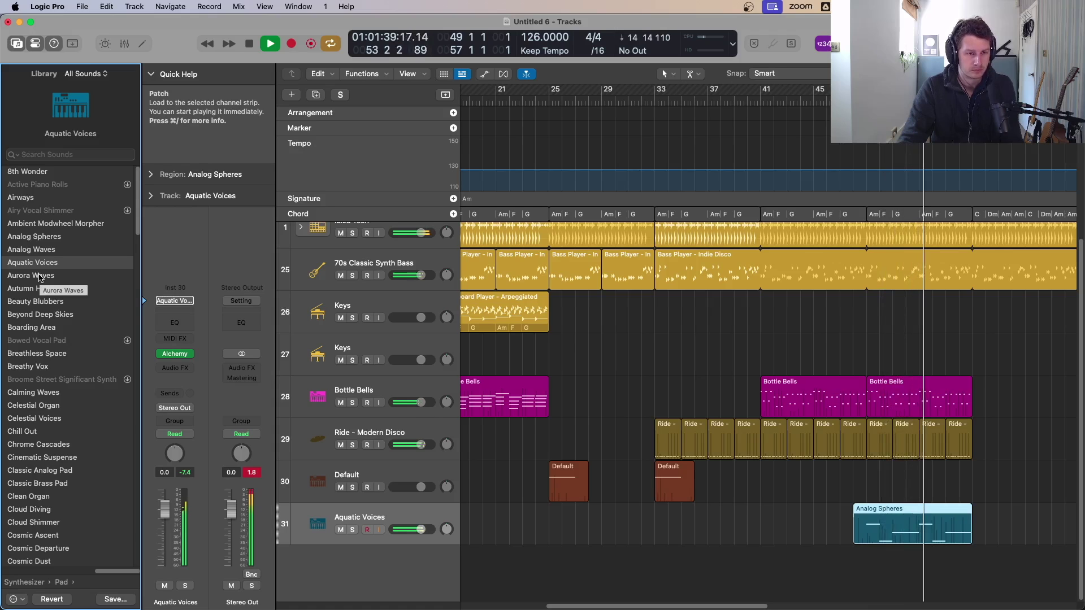
pyautogui.click(39, 276)
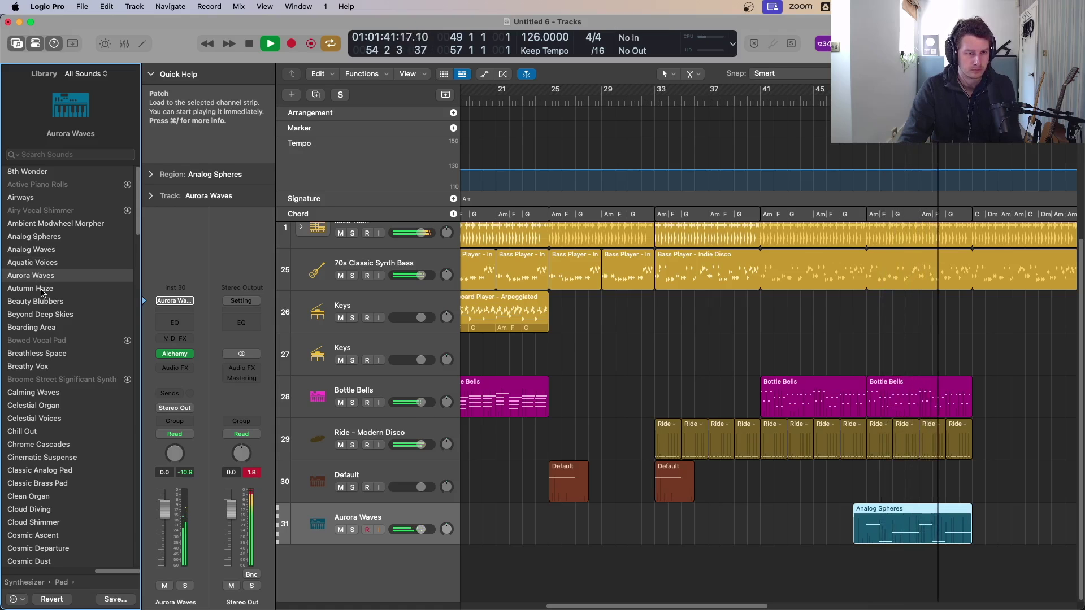
pyautogui.click(41, 289)
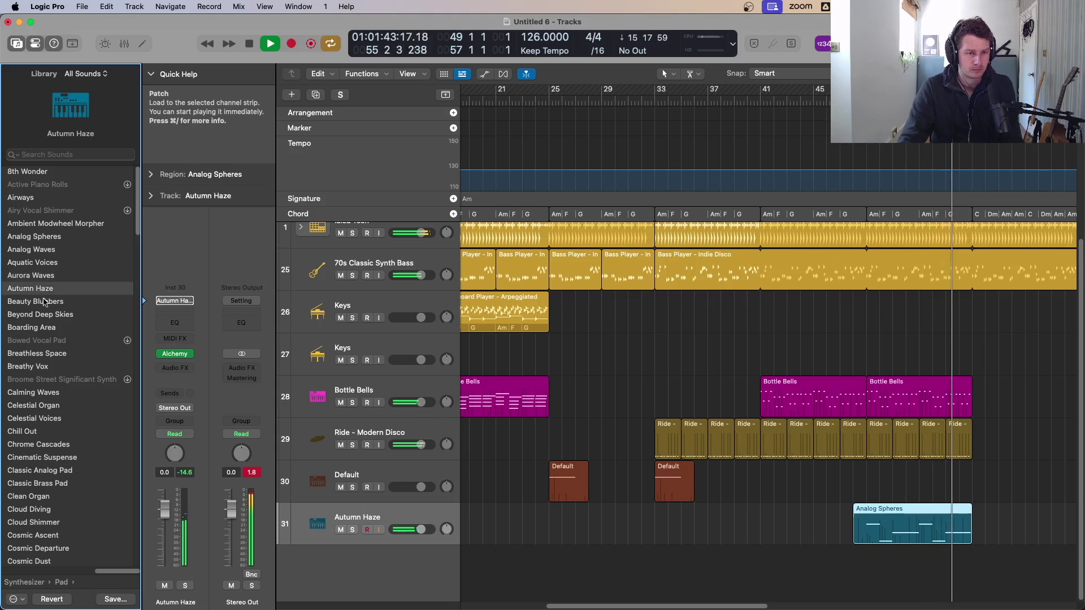
# - Audition Beauty Blubbers, Beyond Deep Skies, Boarding Area and Breathless Space on the pad track and load Breathy Vox instead
pyautogui.click(40, 301)
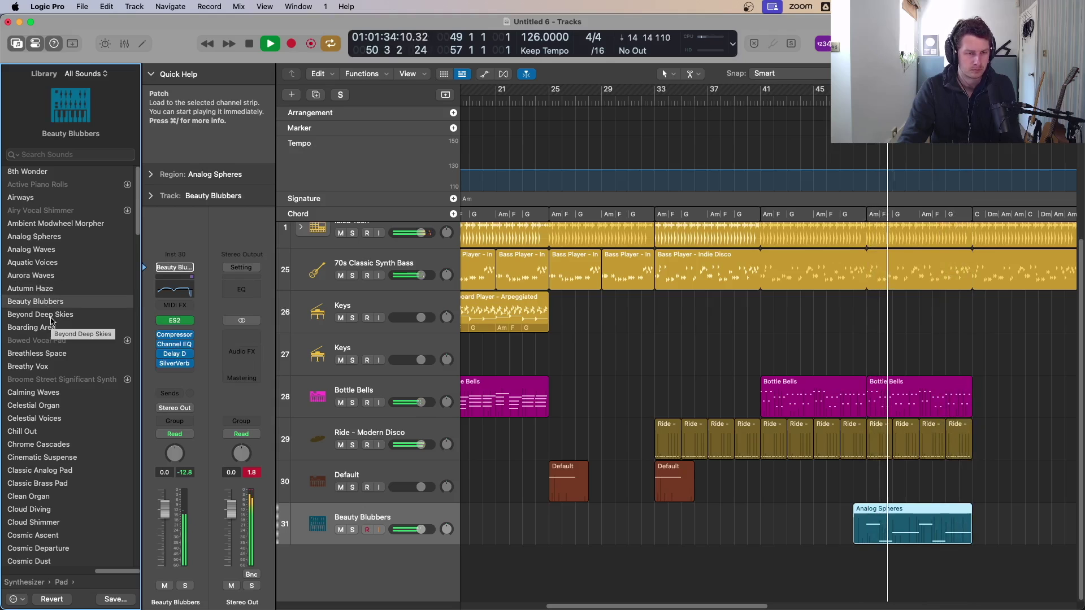
pyautogui.click(51, 320)
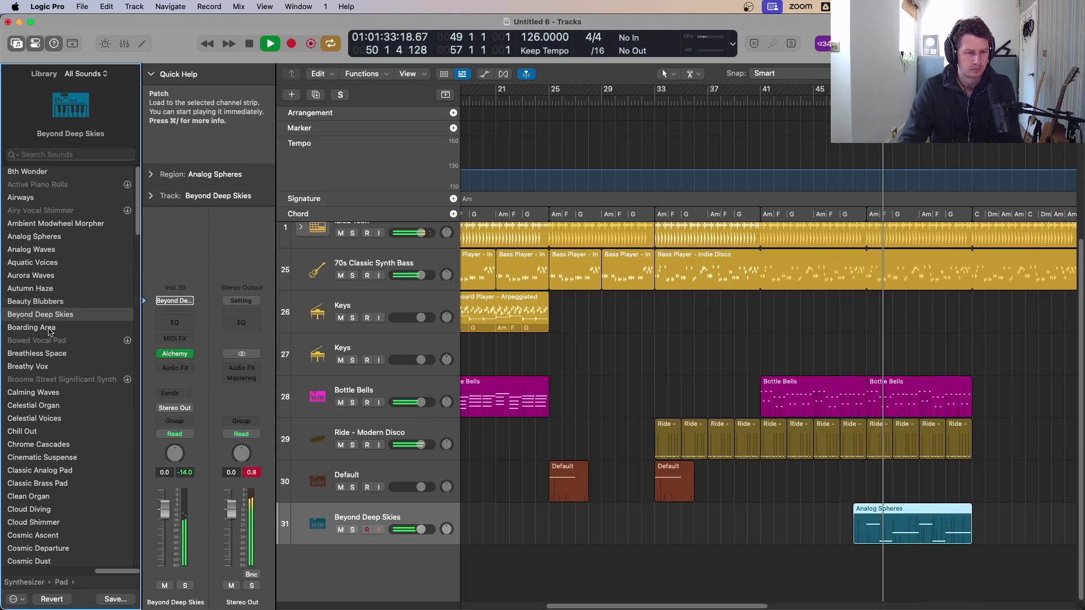
pyautogui.click(49, 329)
pyautogui.click(56, 356)
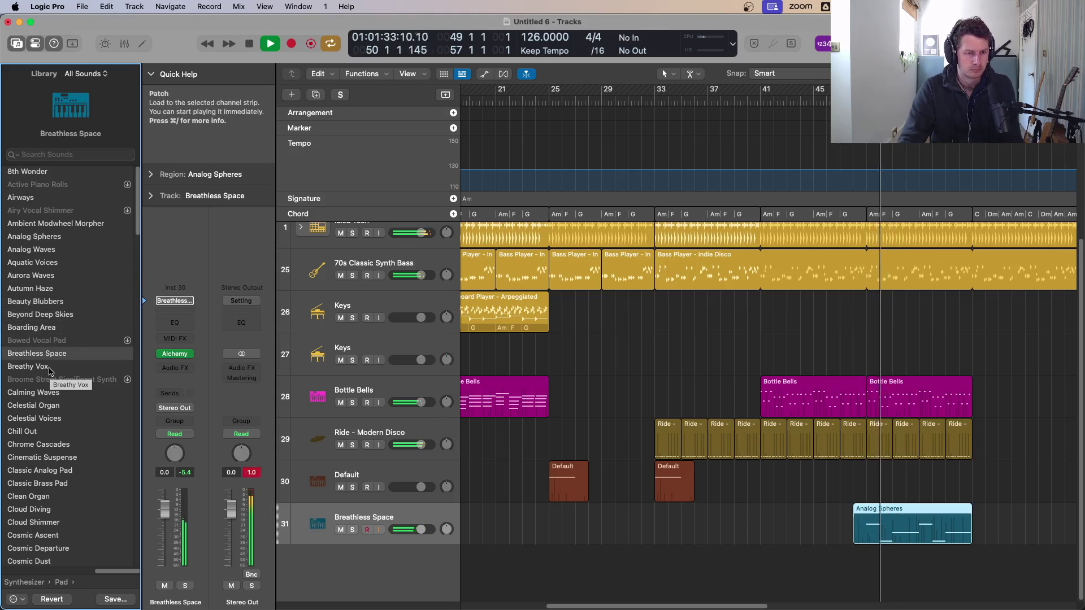
pyautogui.click(49, 368)
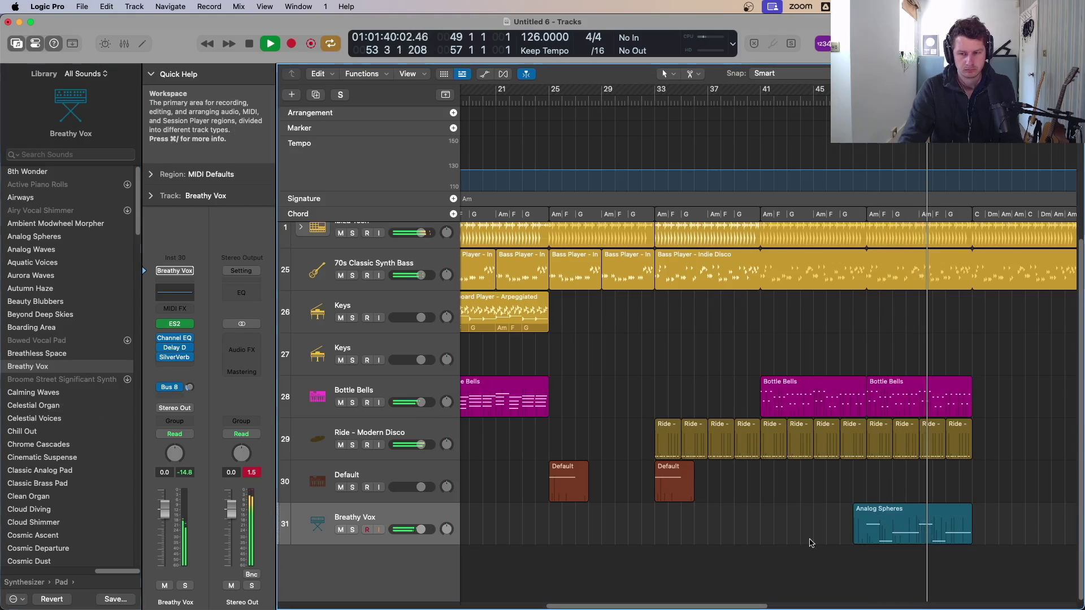
# - Trim the start of the Analog Spheres region to bar 49 and turn off cycle mode
pyautogui.moveTo(854, 539); pyautogui.dragTo(868, 539)
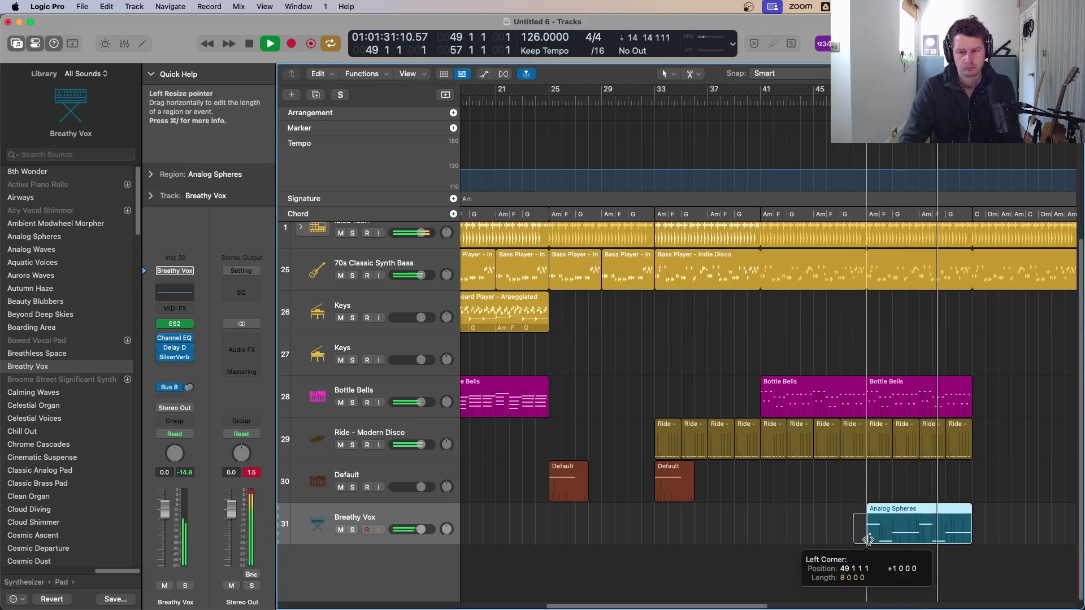
pyautogui.press('c')
pyautogui.click(886, 335)
pyautogui.press('z')
pyautogui.hscroll(5, 927, 328)
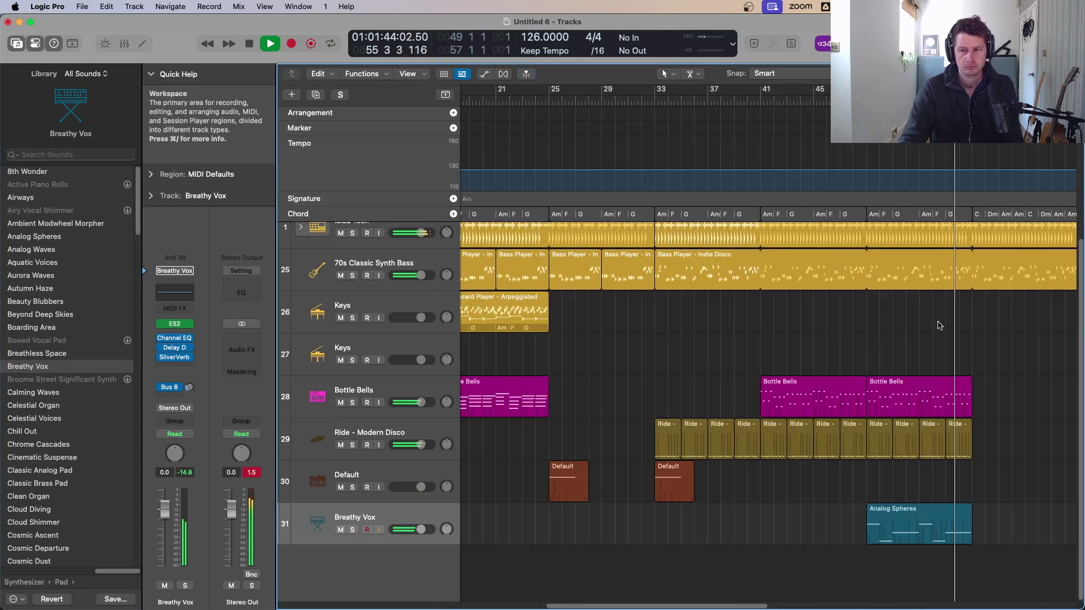
pyautogui.scroll(-3, 942, 322)
pyautogui.scroll(-1, 943, 322)
pyautogui.scroll(-1, 943, 322)
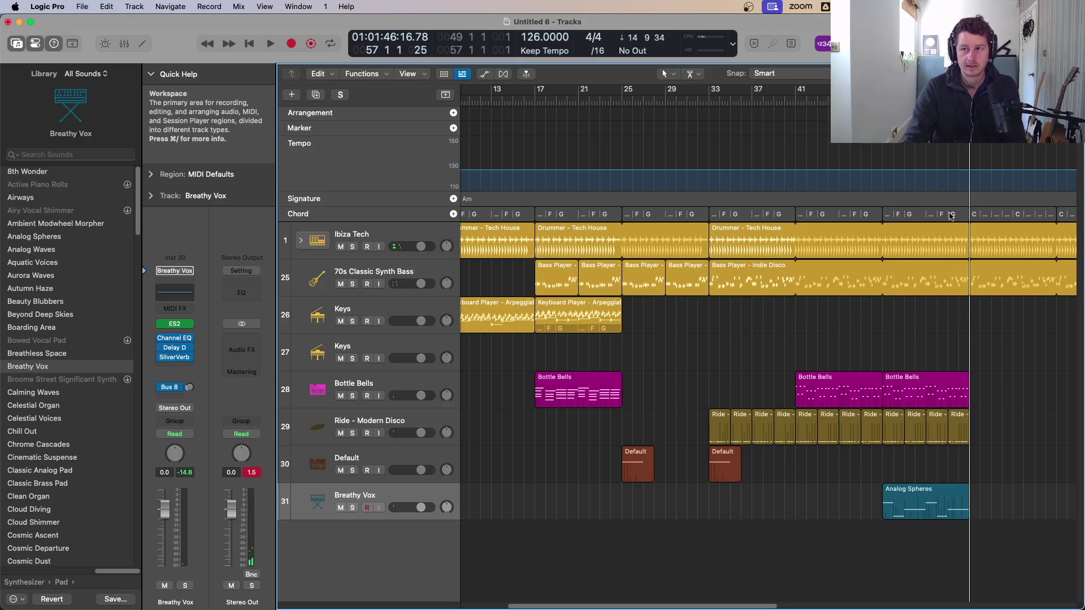
# - Save the project as edm1.logicx in the Logic folder
pyautogui.press('super+s')
pyautogui.write('edm1.logicx')
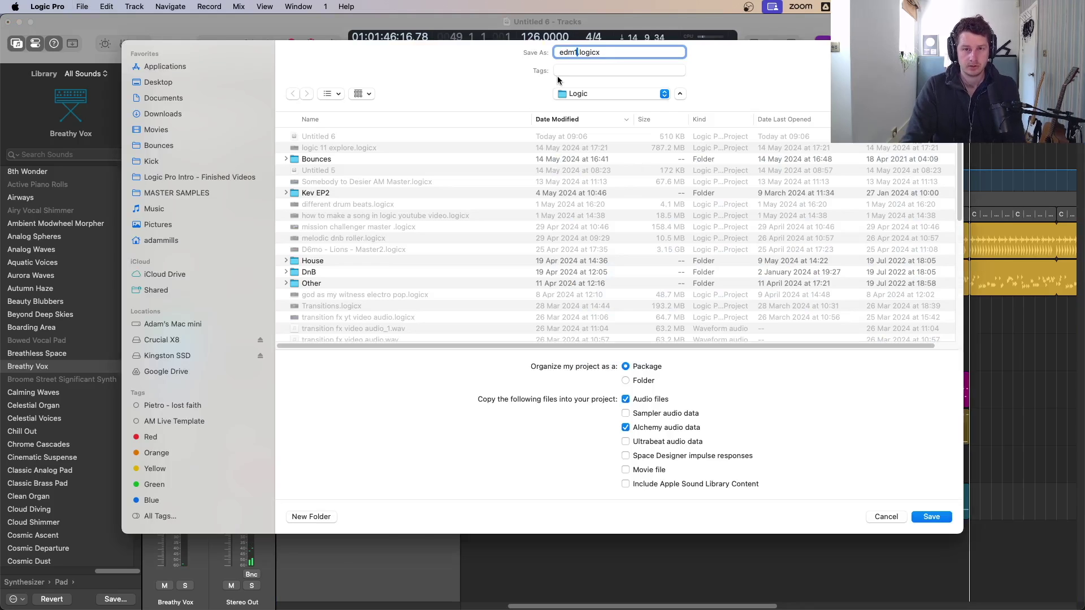
pyautogui.press('Return')
# - Play the arrangement from bar 1 and hide the global tracks
pyautogui.press('space')
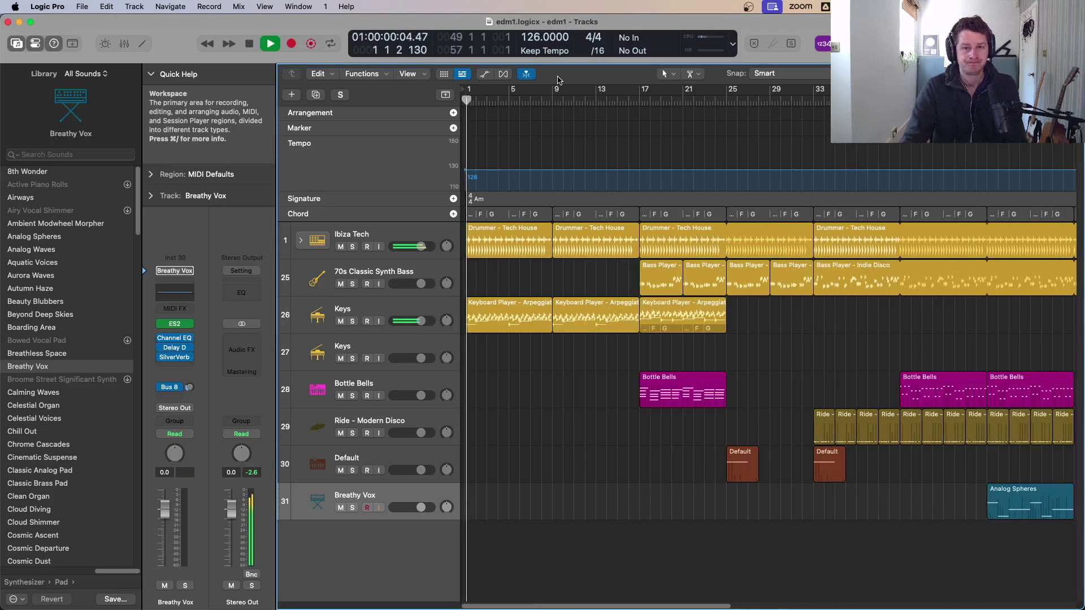
pyautogui.scroll(-5, 581, 341)
pyautogui.scroll(-2, 616, 365)
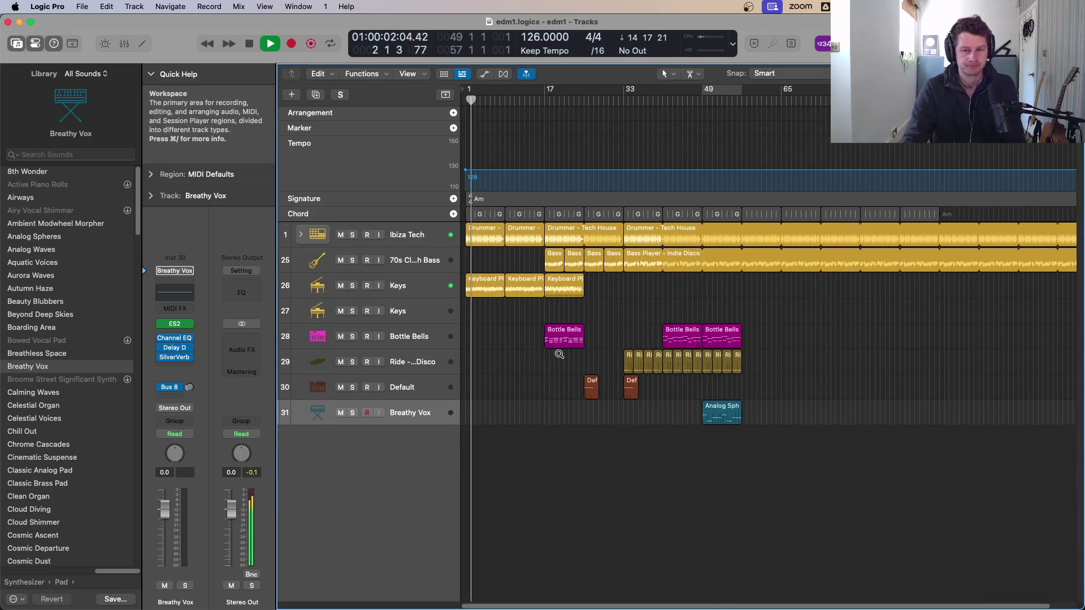
pyautogui.press('g')
pyautogui.scroll(3, 565, 263)
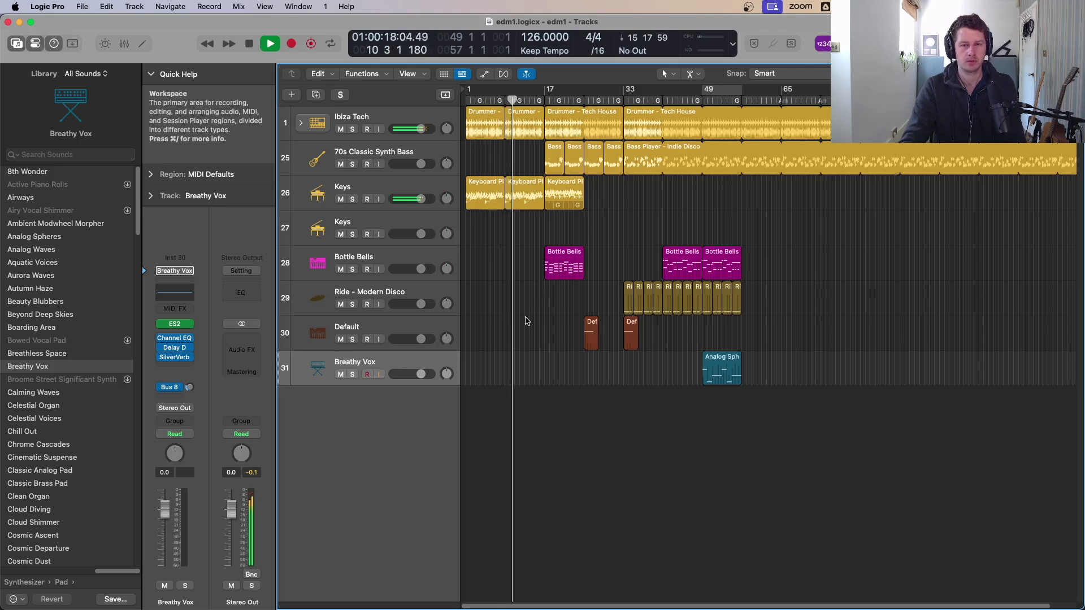
# - Insert a Single Band EQ on the 70s Classic Synth Bass track and set its Low Cut frequency to 8700 Hz
pyautogui.click(380, 154)
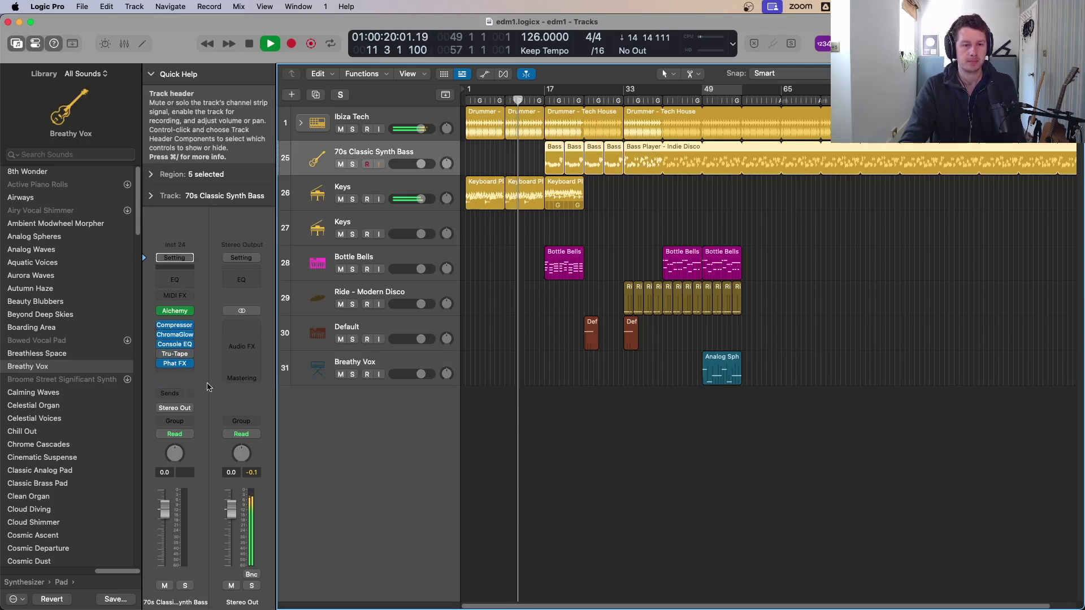
pyautogui.click(180, 373)
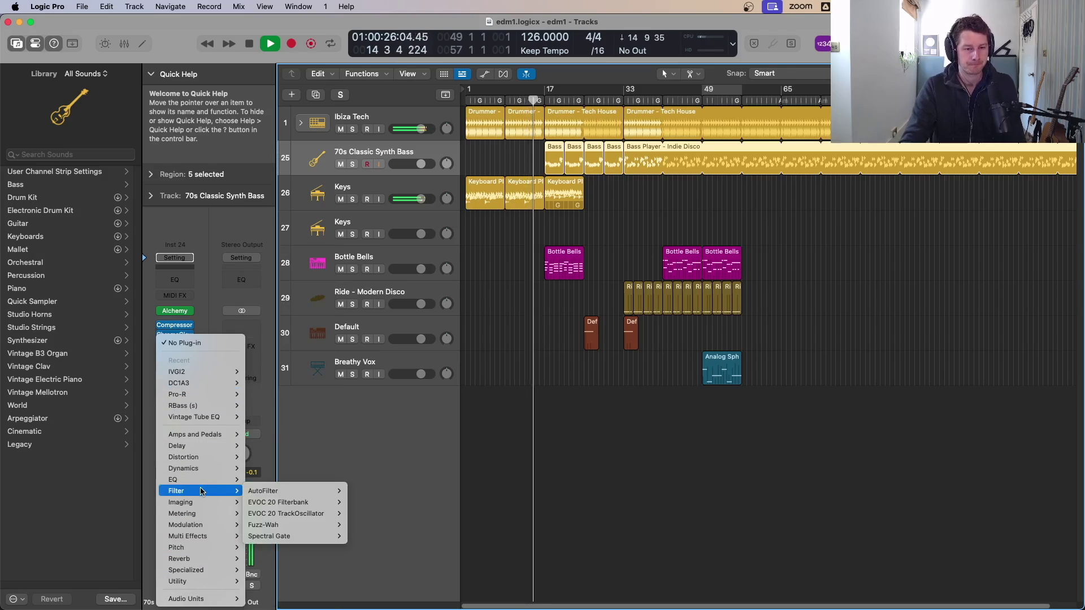
pyautogui.moveTo(203, 479)
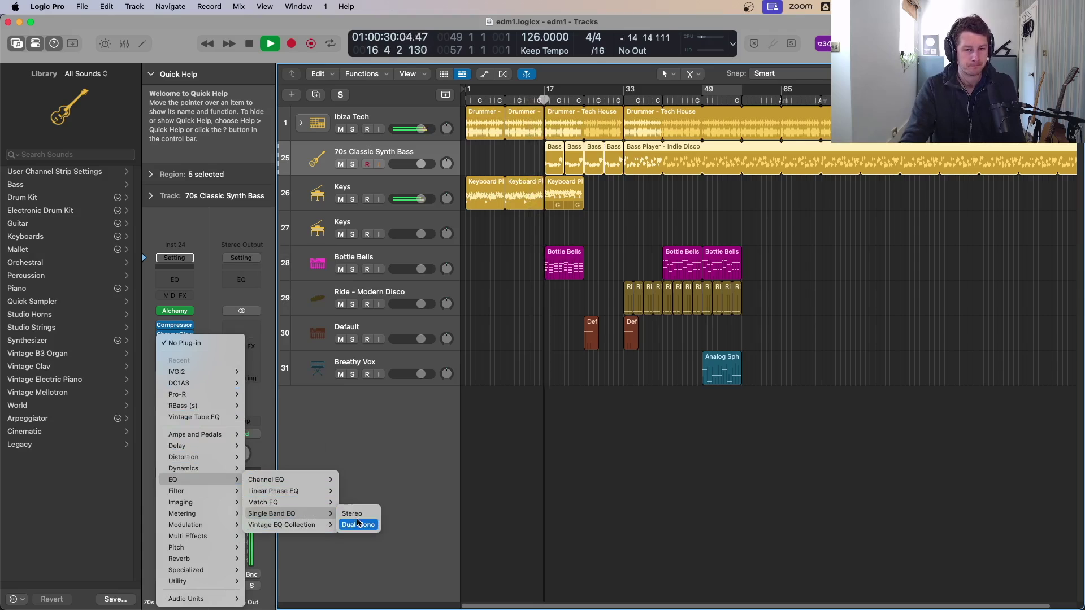
pyautogui.click(537, 260)
pyautogui.moveTo(478, 329); pyautogui.dragTo(847, 431)
pyautogui.moveTo(748, 400); pyautogui.dragTo(742, 494)
pyautogui.moveTo(736, 414); pyautogui.dragTo(738, 384)
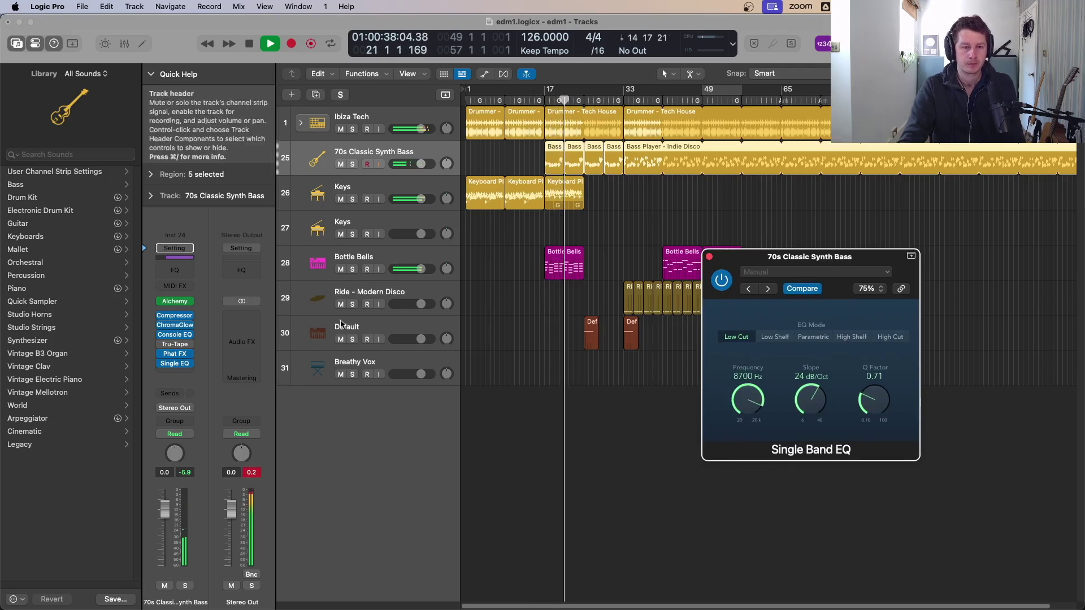
# - Record the bass EQ's frequency sweep down to 20 Hz by bar 33 in Latch mode, return to Read and close the plug-in
pyautogui.click(186, 435)
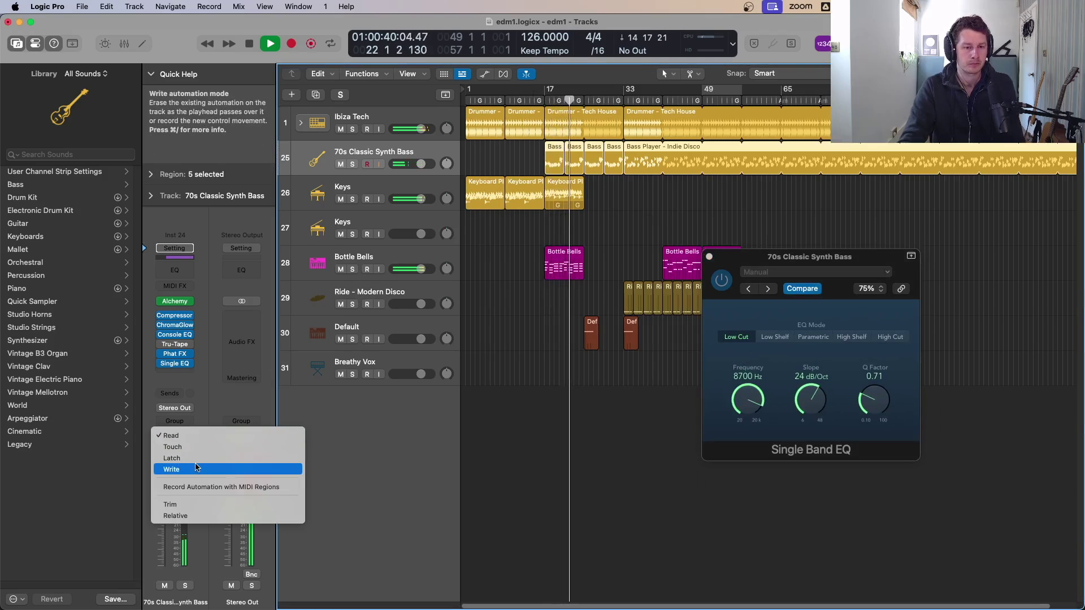
pyautogui.click(180, 467)
pyautogui.moveTo(754, 403); pyautogui.dragTo(716, 555)
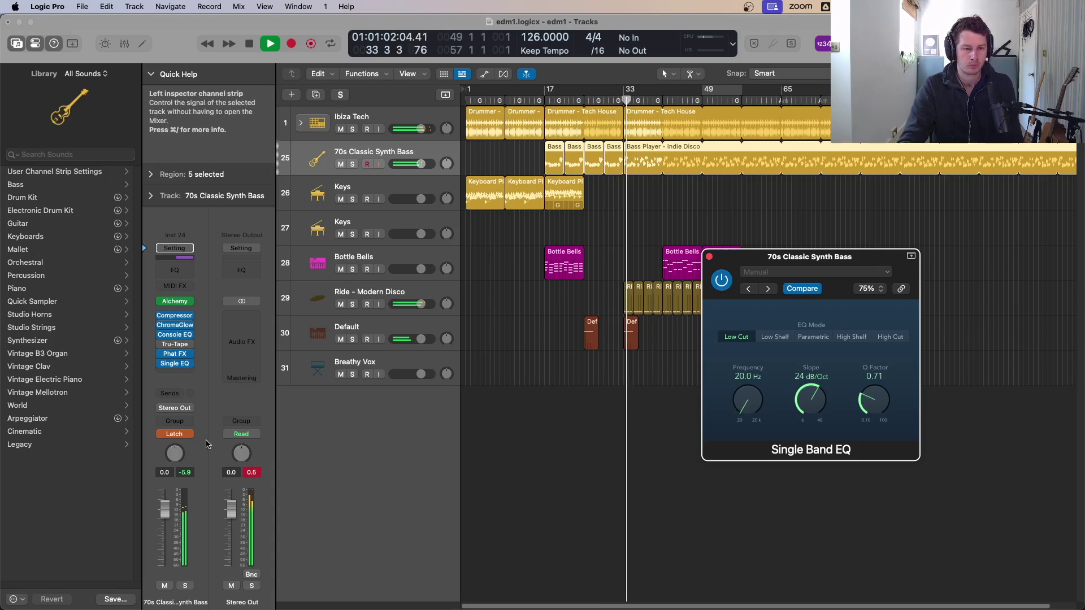
pyautogui.click(174, 434)
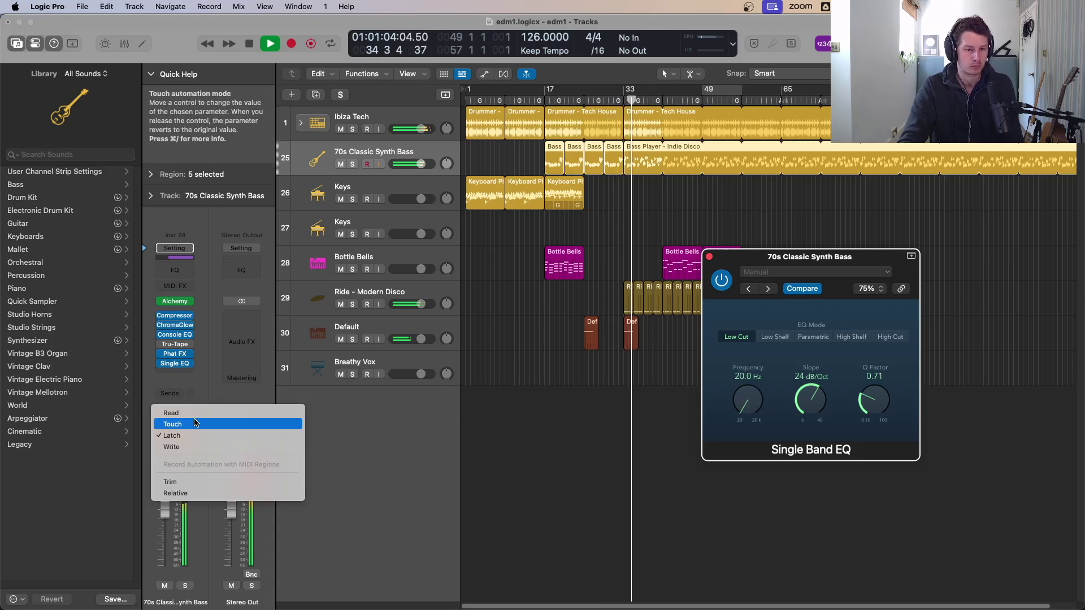
pyautogui.click(173, 414)
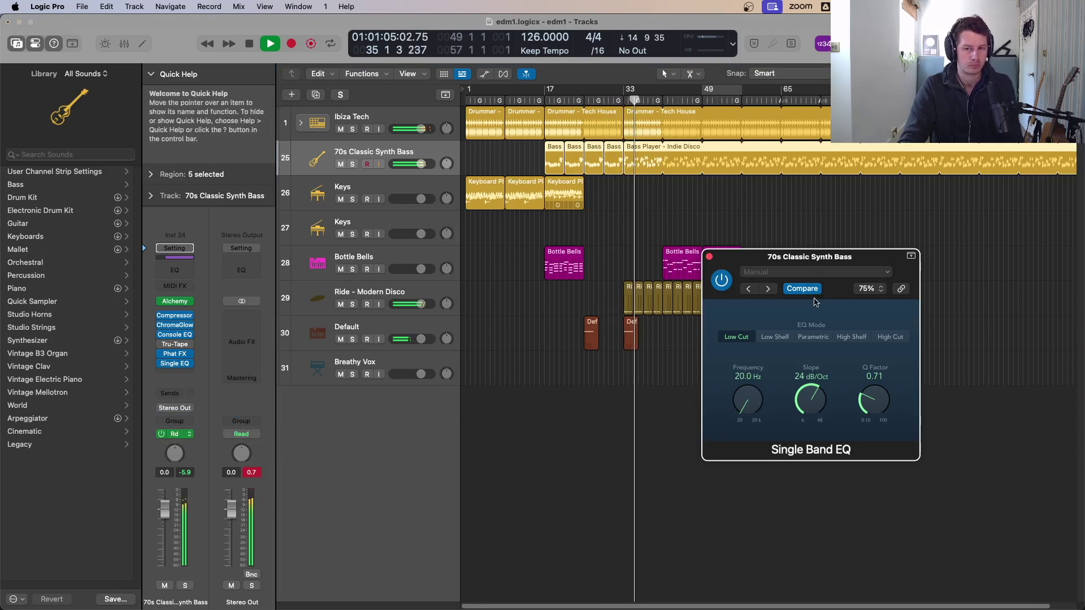
pyautogui.click(709, 257)
# - Check the Single EQ Frequency automation curve on the 70s Classic Synth Bass track and hide the automation again
pyautogui.press('a')
pyautogui.click(398, 196)
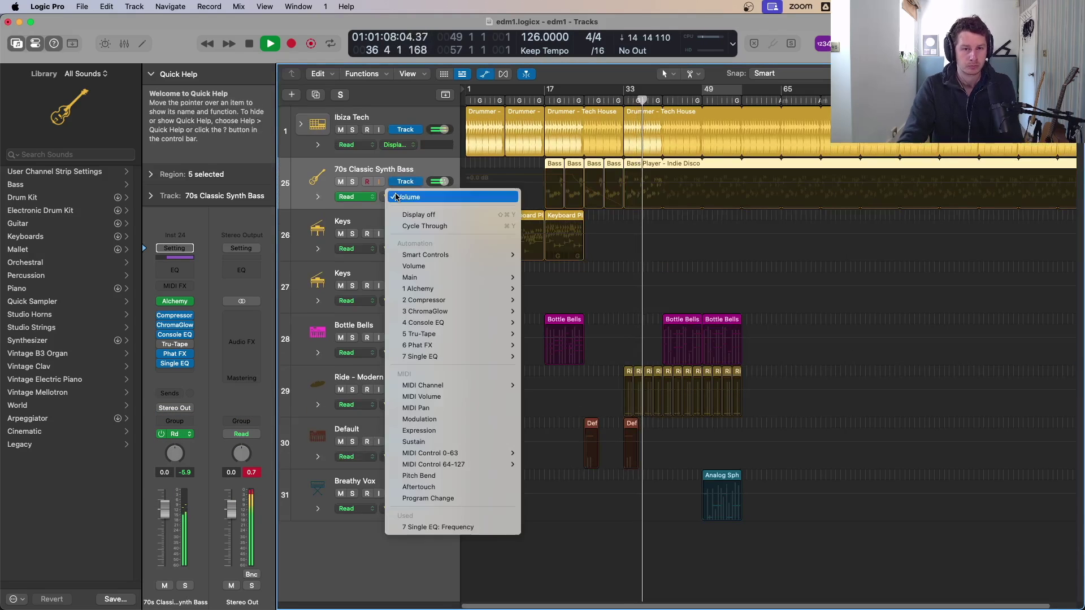
pyautogui.click(452, 527)
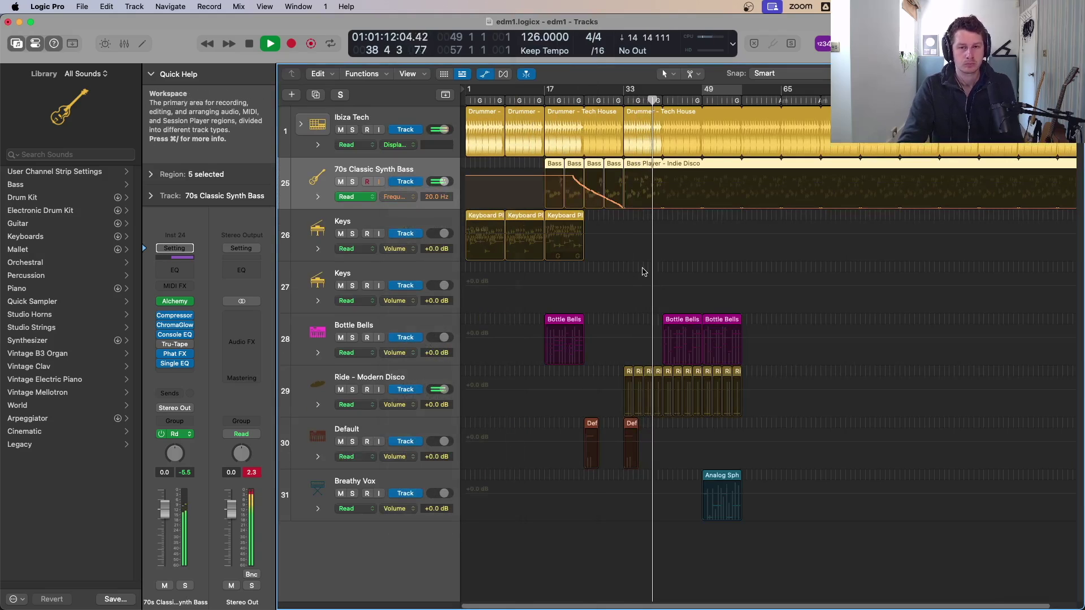
pyautogui.press('a')
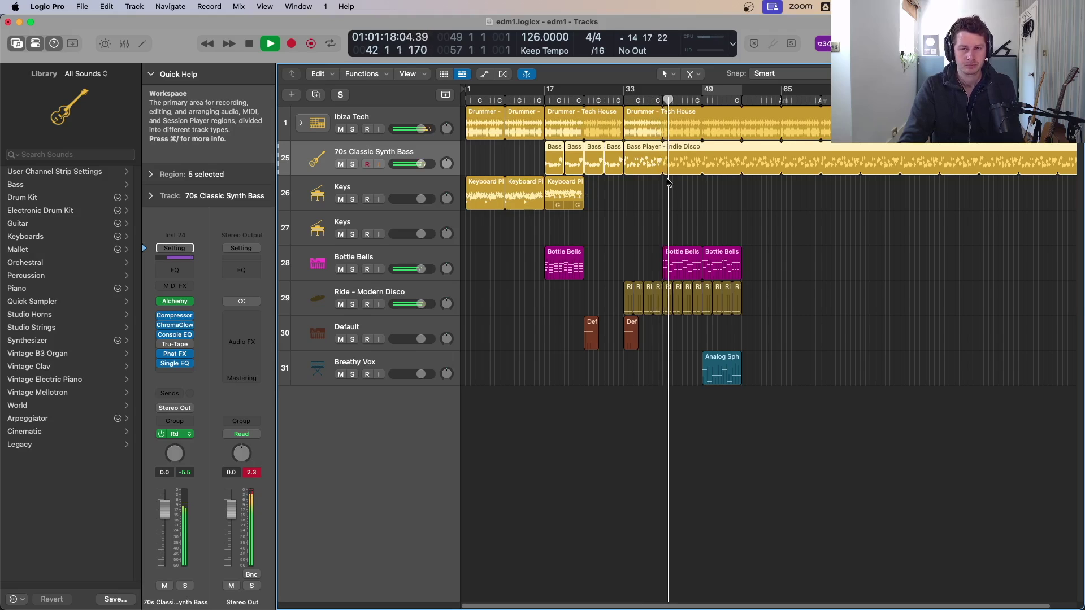
# - Loop bars 33 to 41 and open the Bass Player - Indie Disco region in the Piano Roll
pyautogui.moveTo(623, 91); pyautogui.dragTo(664, 99)
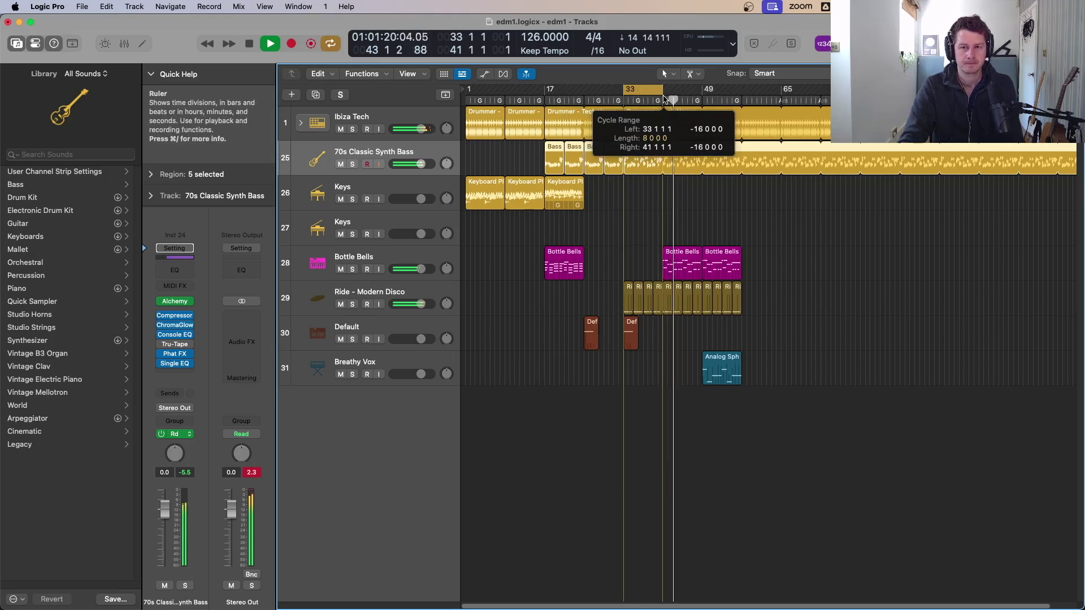
pyautogui.click(643, 161)
pyautogui.doubleClick(643, 161)
pyautogui.press('p')
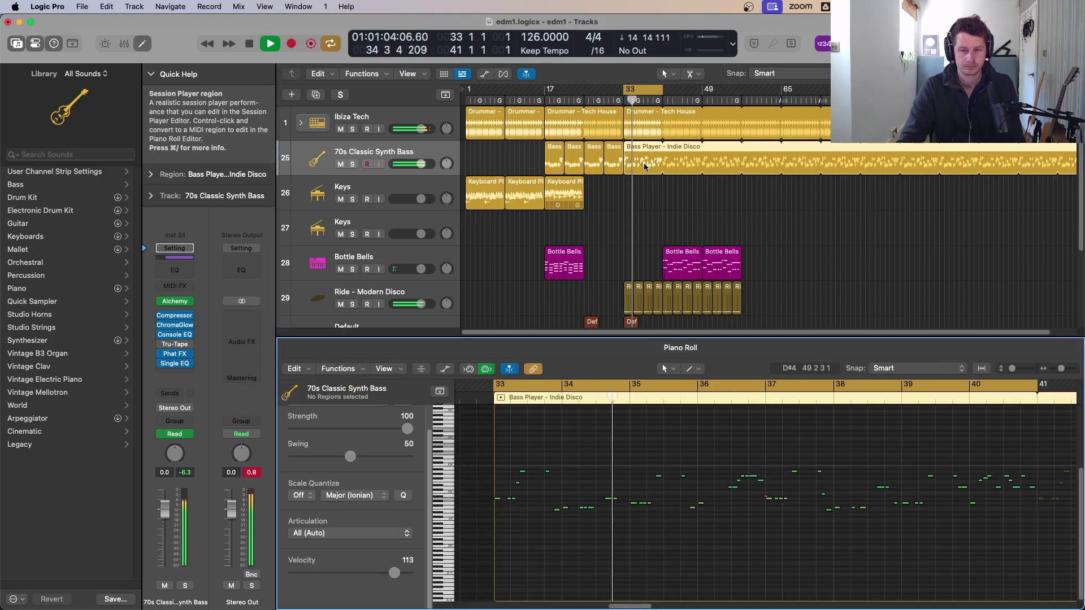
pyautogui.press('z')
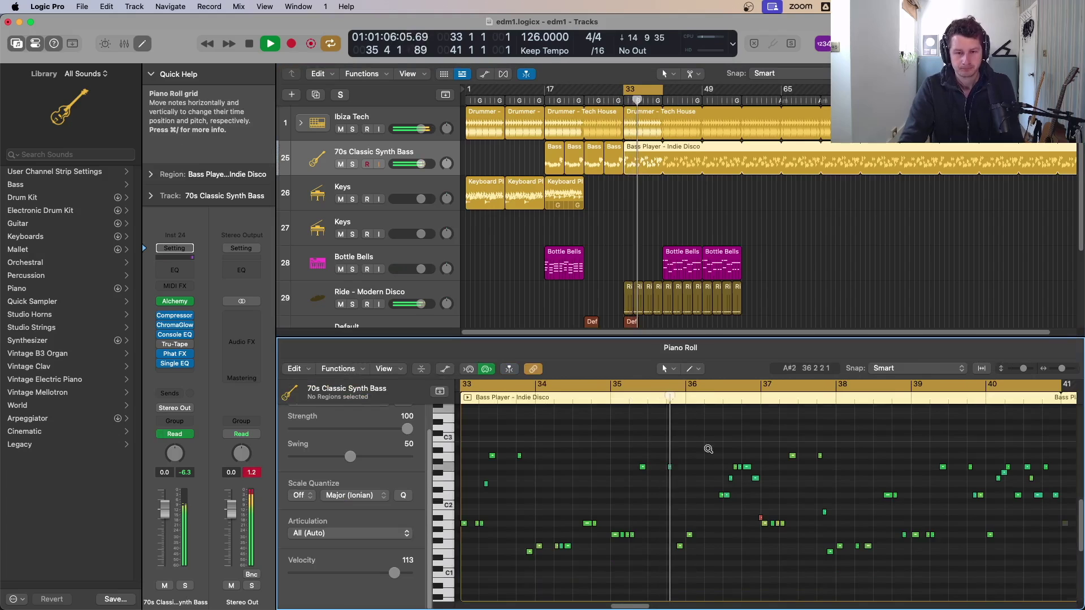
# - Delete the stray short red note just before bar 37 in the Bass Player - Indie Disco region
pyautogui.moveTo(844, 410); pyautogui.dragTo(462, 599)
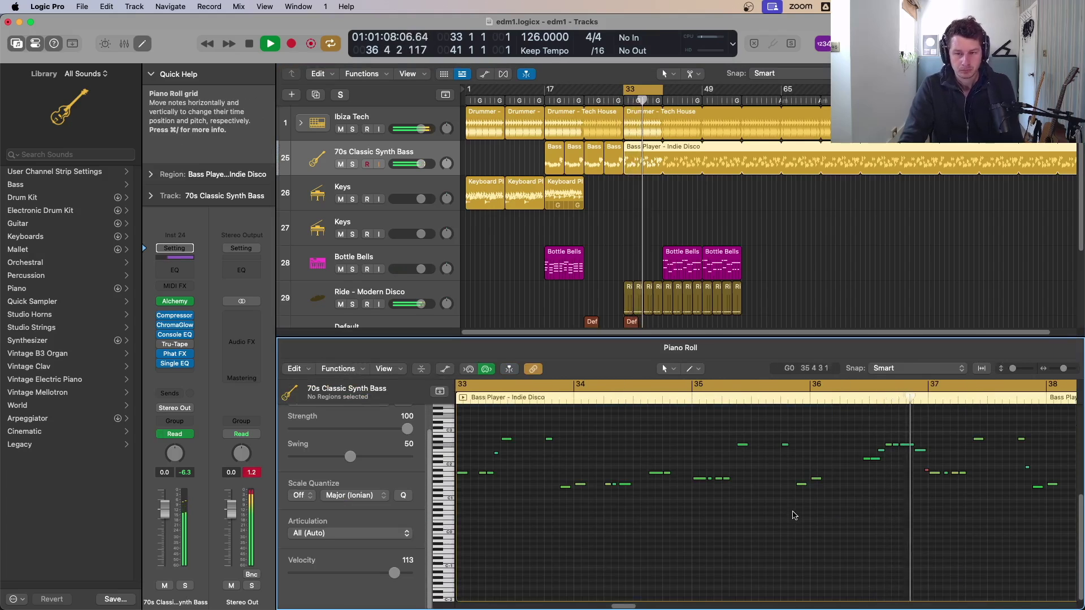
pyautogui.moveTo(623, 605); pyautogui.dragTo(629, 606)
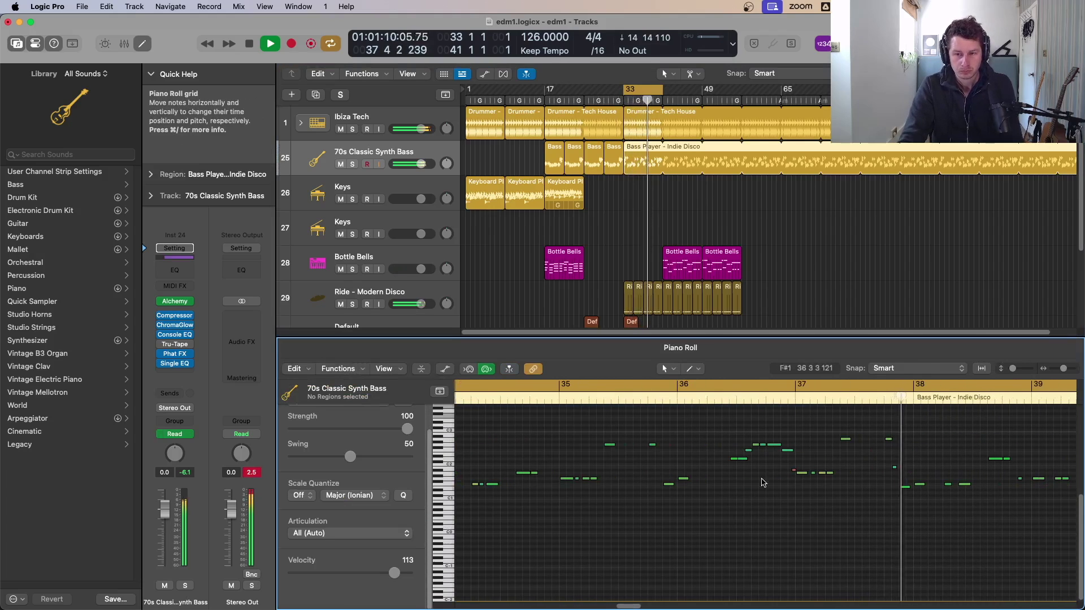
pyautogui.click(793, 470)
pyautogui.click(791, 479)
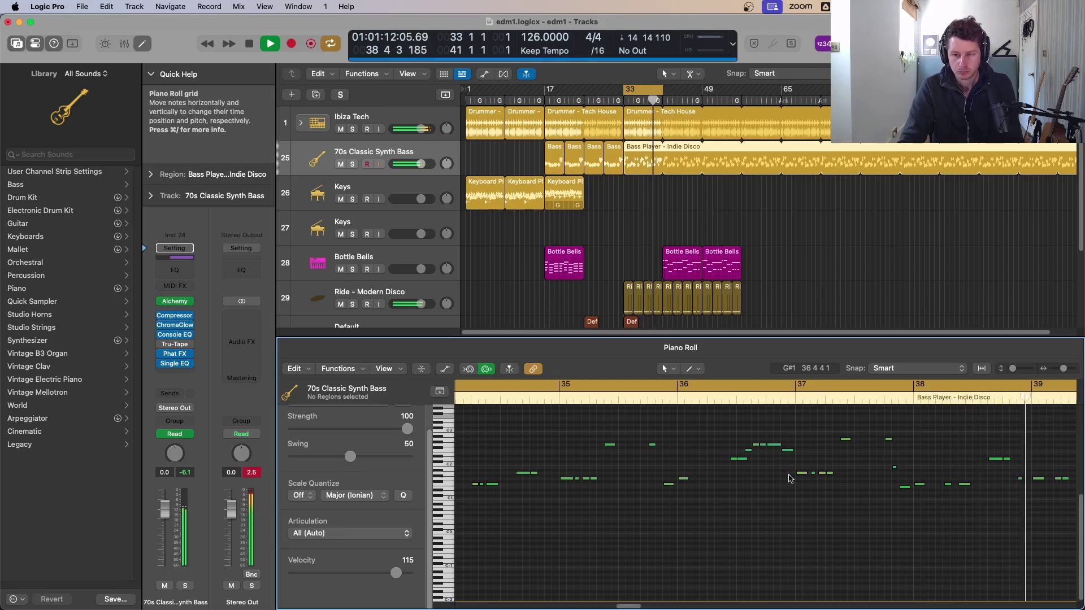
pyautogui.keyDown('ctrl'); pyautogui.keyDown('alt'); pyautogui.click(925, 483); pyautogui.keyUp('alt'); pyautogui.keyUp('ctrl')
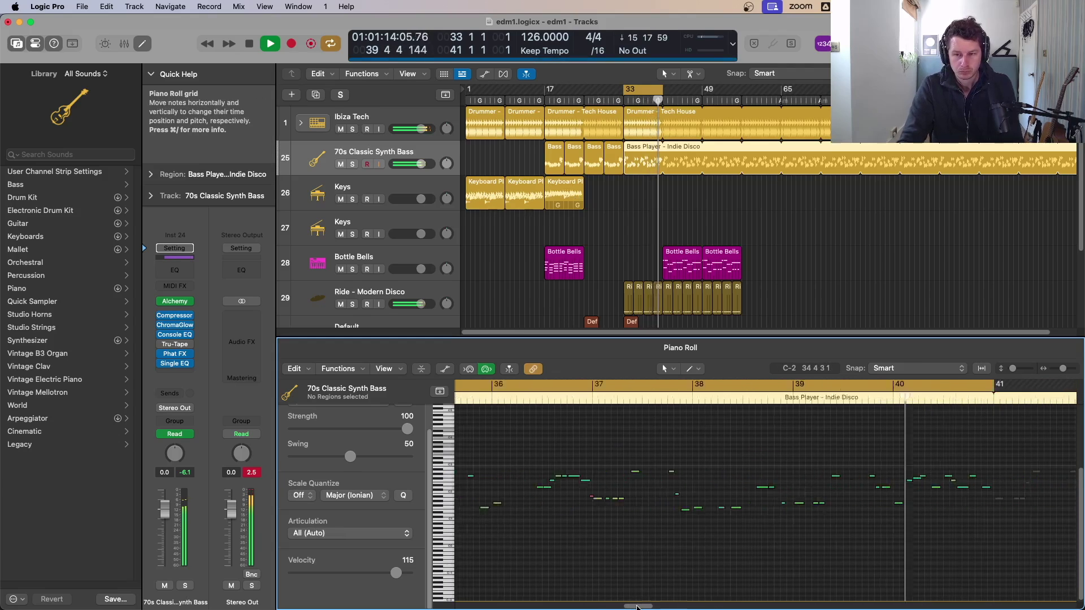
# - Stop playback and turn off looping for the Bass Player - Indie Disco region that starts at bar 33
pyautogui.press('space')
pyautogui.moveTo(699, 460); pyautogui.dragTo(757, 508)
pyautogui.press('Delete')
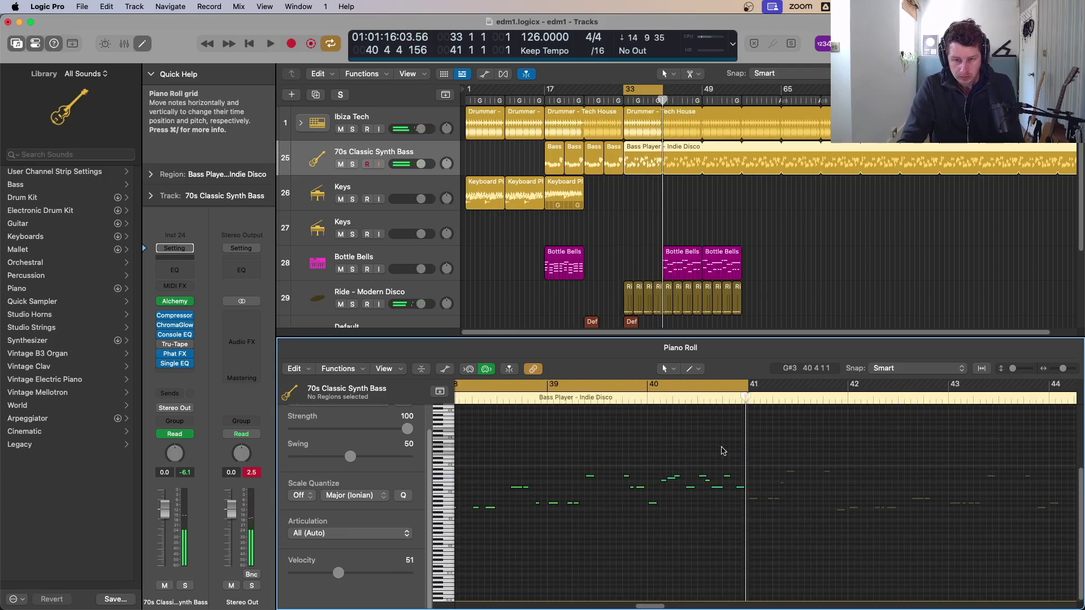
pyautogui.press('l')
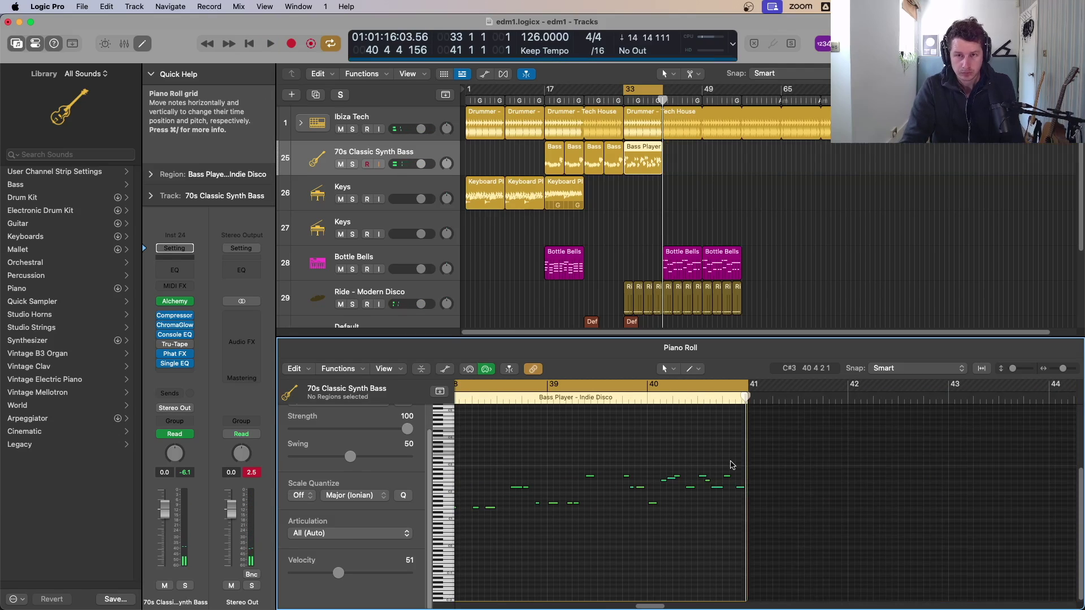
# - Cycle bars 39 to 41 and listen to the end of the bass phrase
pyautogui.click(653, 95)
pyautogui.moveTo(653, 94); pyautogui.dragTo(664, 95)
pyautogui.press('space')
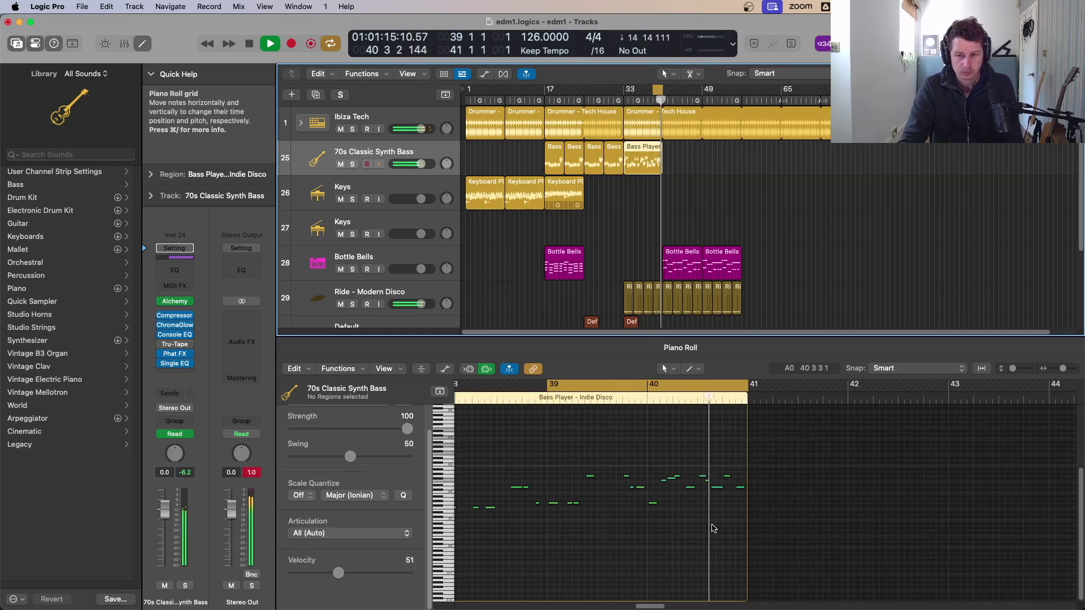
pyautogui.moveTo(610, 422); pyautogui.dragTo(744, 499)
pyautogui.press('space')
# - Reopen the bass region in the Piano Roll, cycle bars 40 to 41 and listen to its last bar
pyautogui.click(646, 165)
pyautogui.press('z')
pyautogui.press('z')
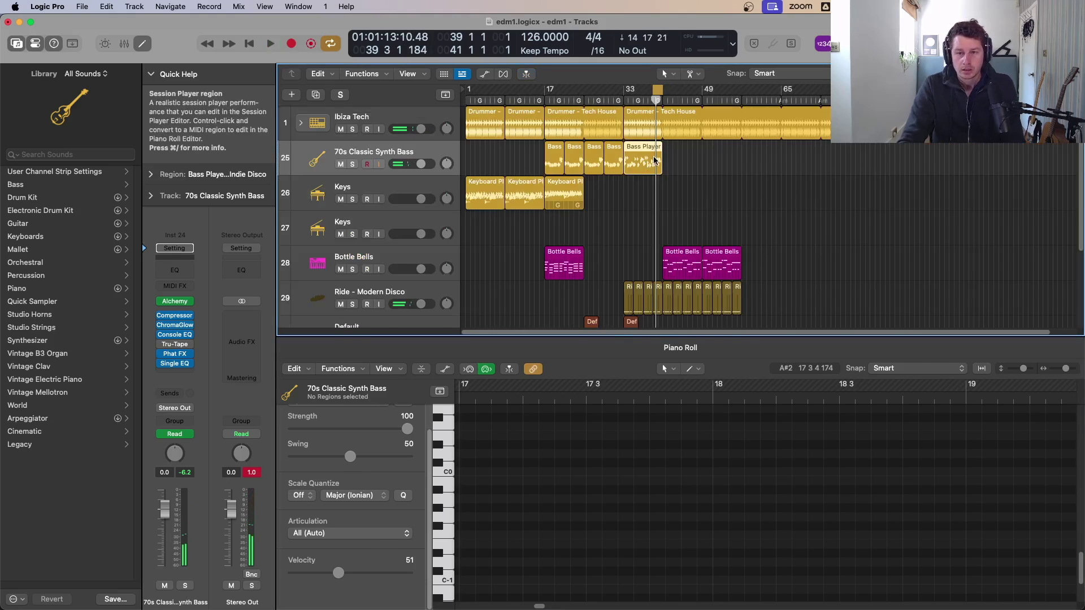
pyautogui.doubleClick(654, 160)
pyautogui.press('p')
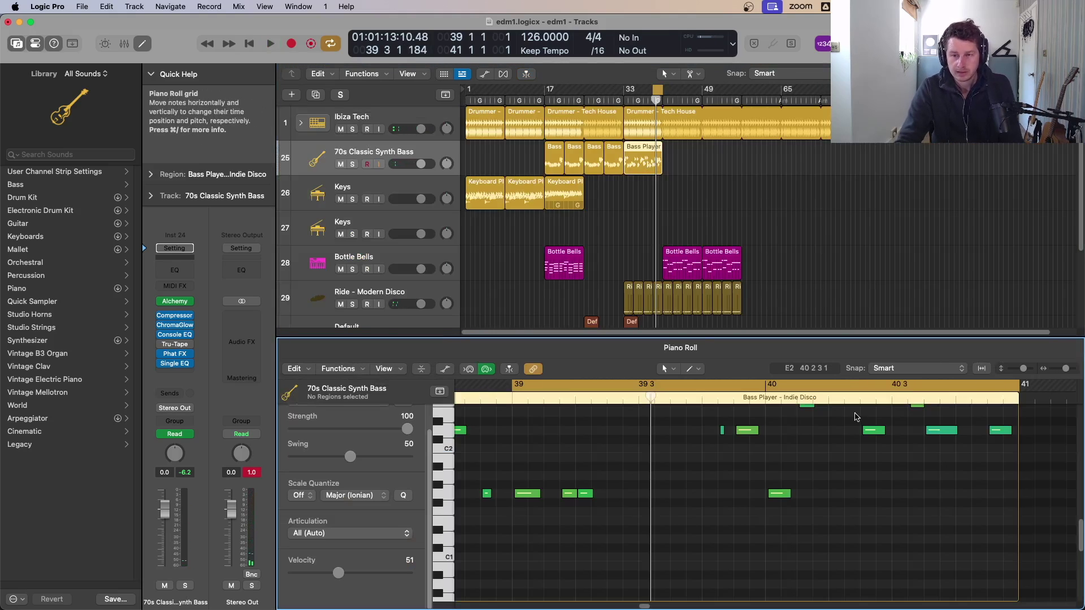
pyautogui.scroll(5, 681, 407)
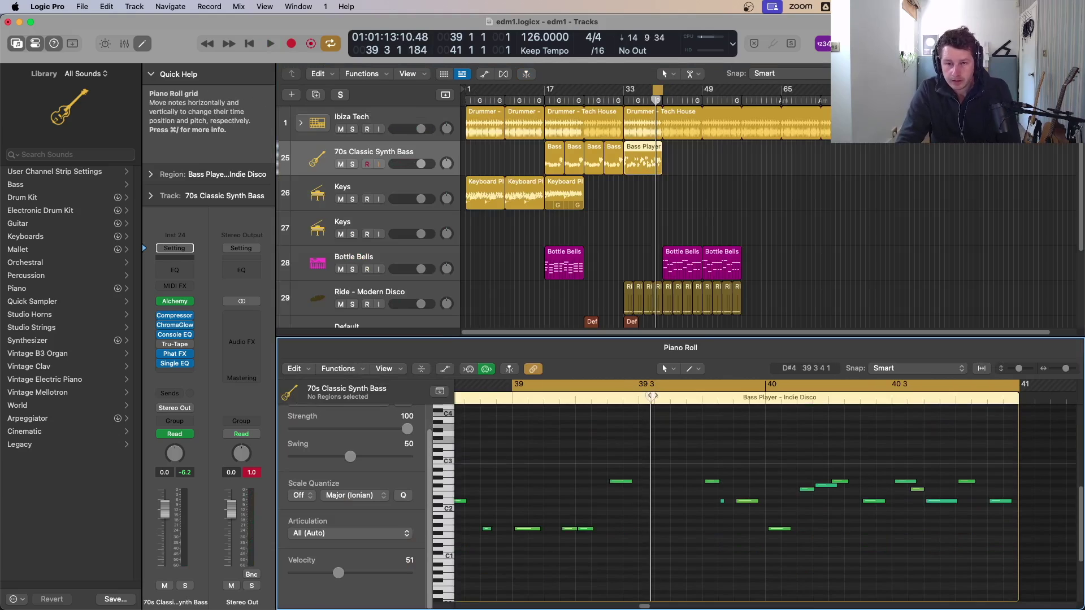
pyautogui.moveTo(867, 388); pyautogui.dragTo(1017, 390)
pyautogui.press('space')
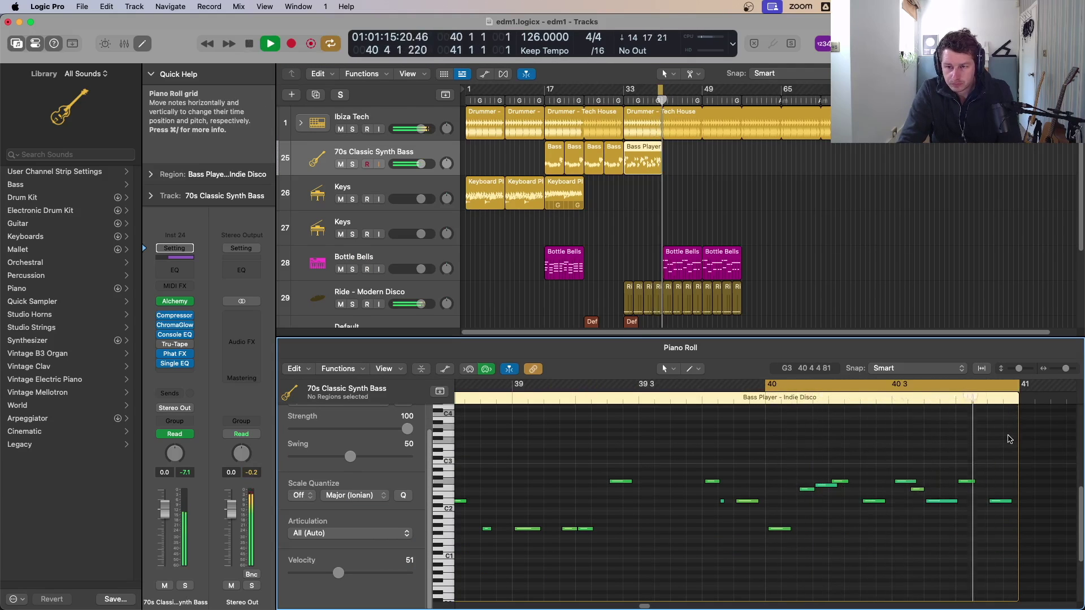
pyautogui.moveTo(896, 470); pyautogui.dragTo(1001, 517)
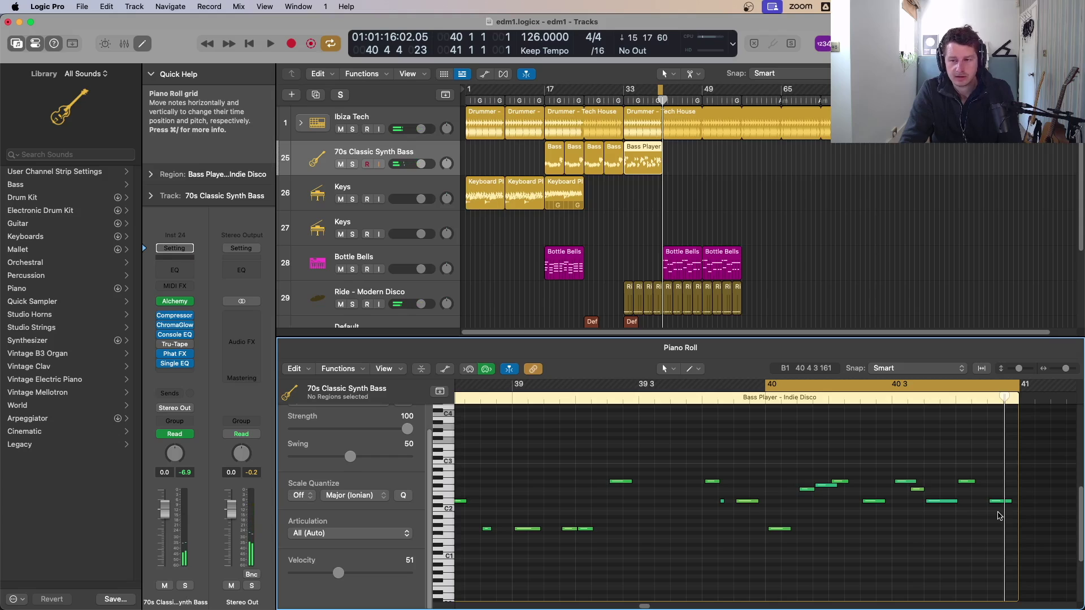
# - Split the Bass Player - Indie Disco region at bar 40 and play the cycled bar
pyautogui.moveTo(755, 254); pyautogui.dragTo(574, 119)
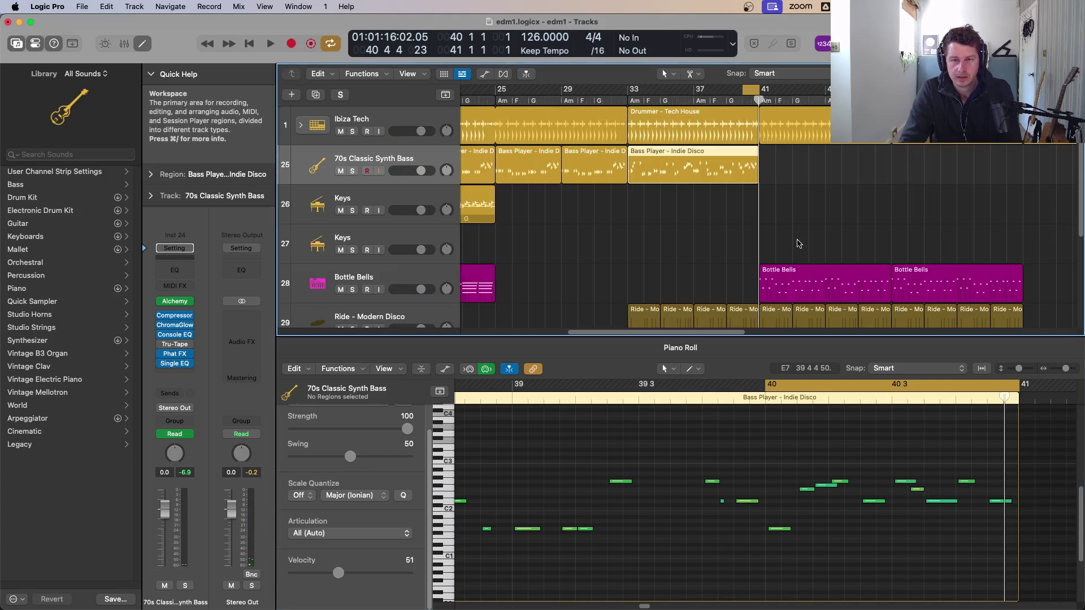
pyautogui.keyDown('super'); pyautogui.click(744, 166); pyautogui.keyUp('super')
pyautogui.press('space')
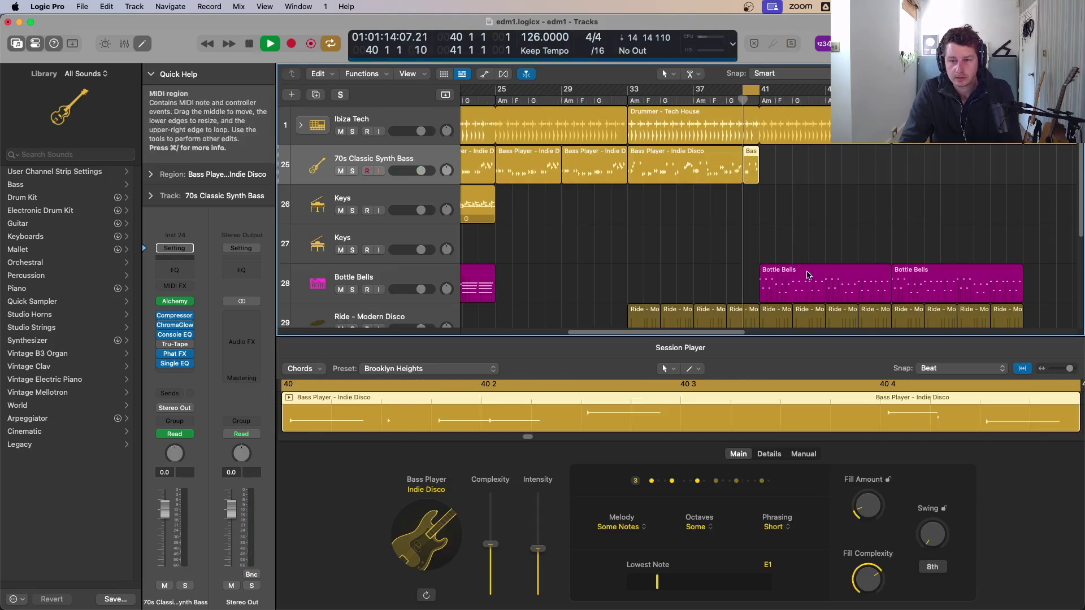
# - Open the one-bar bass region at bar 40 in the Piano Roll, look over its notes and stop playback
pyautogui.click(785, 180)
pyautogui.doubleClick(748, 152)
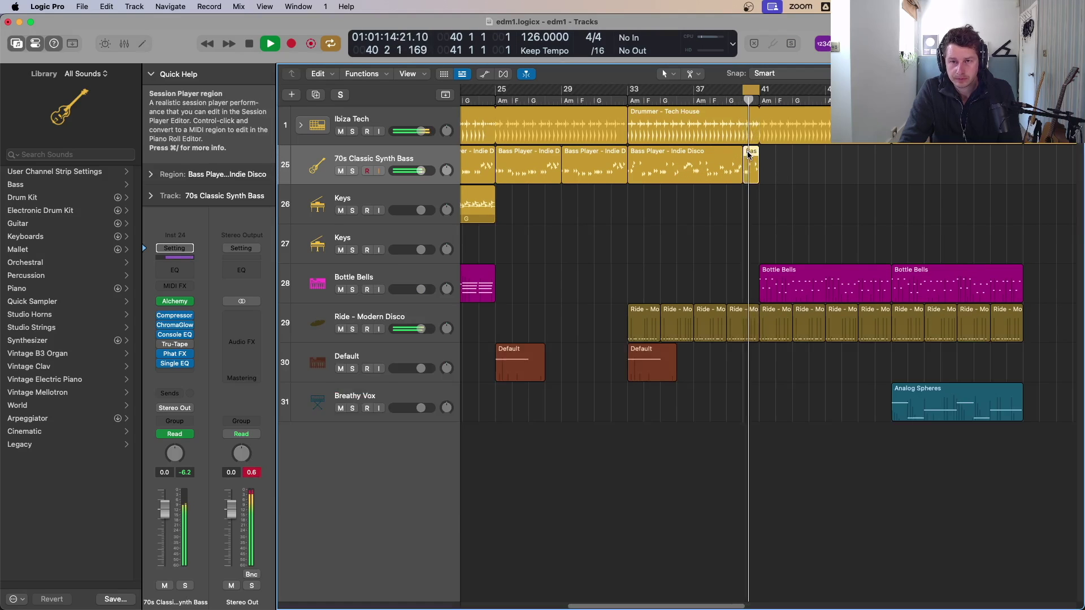
pyautogui.doubleClick(749, 156)
pyautogui.press('p')
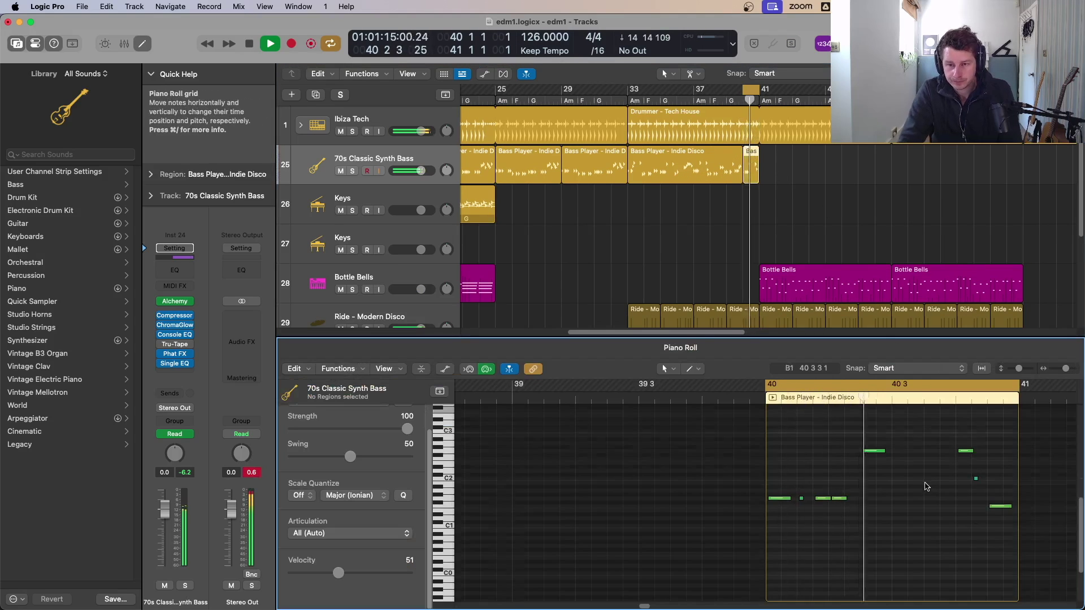
pyautogui.scroll(3, 927, 486)
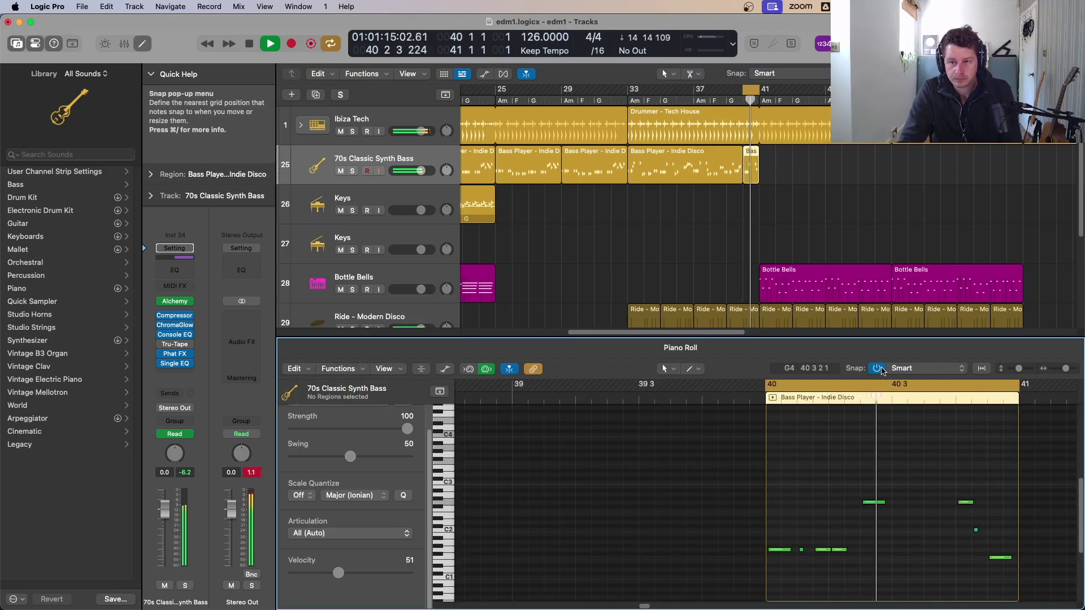
pyautogui.press('space')
# - Turn cycling off, listen from bar 37 past bar 41 and reduce the track height to see all tracks
pyautogui.moveTo(696, 91); pyautogui.dragTo(759, 92)
pyautogui.press('space')
pyautogui.press('c')
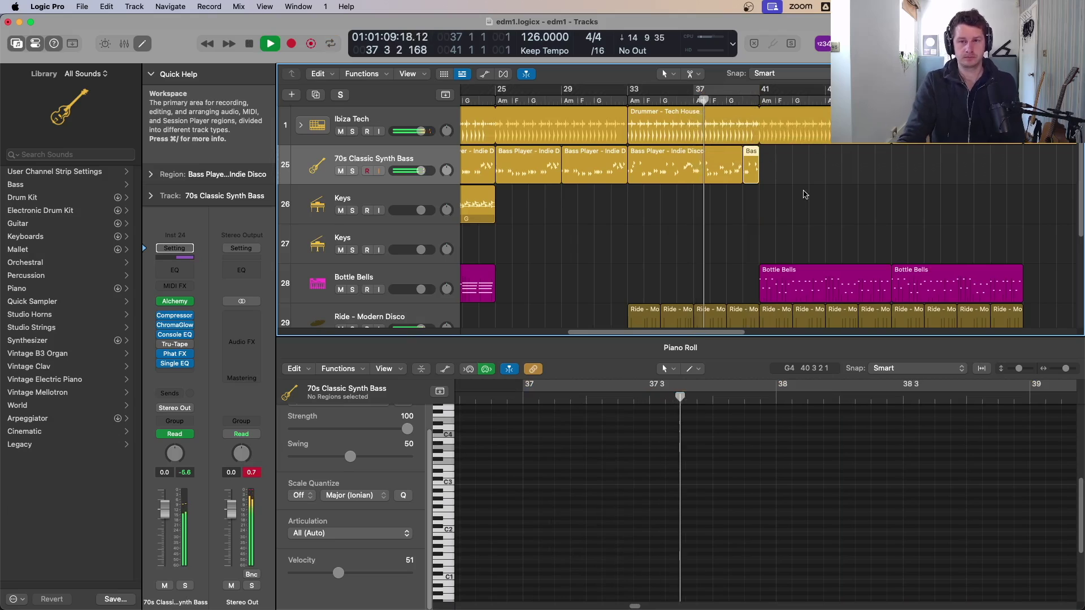
pyautogui.press('super+Up')
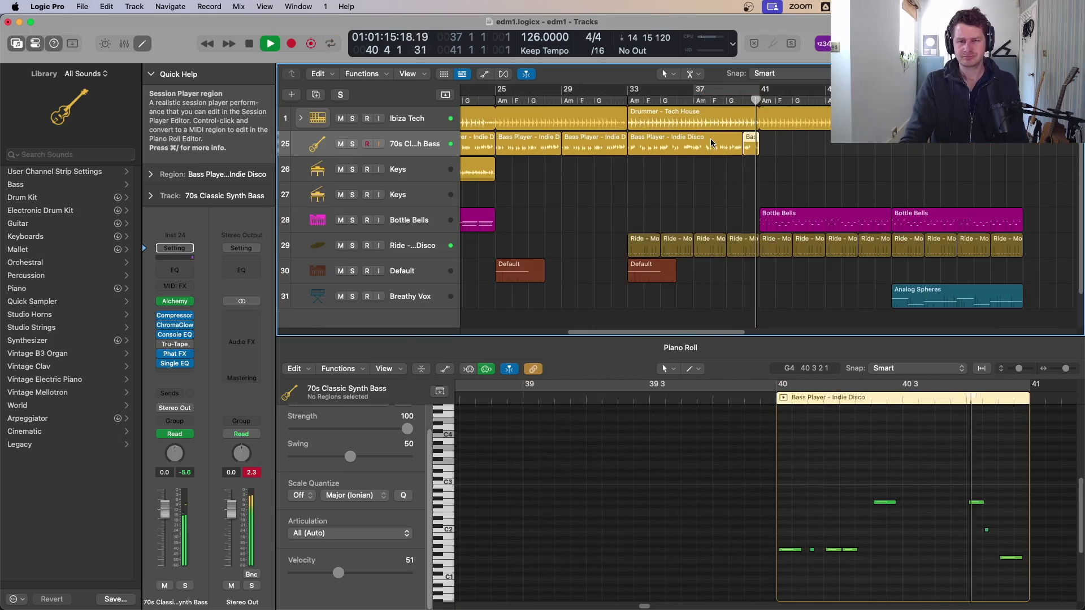
pyautogui.press('space')
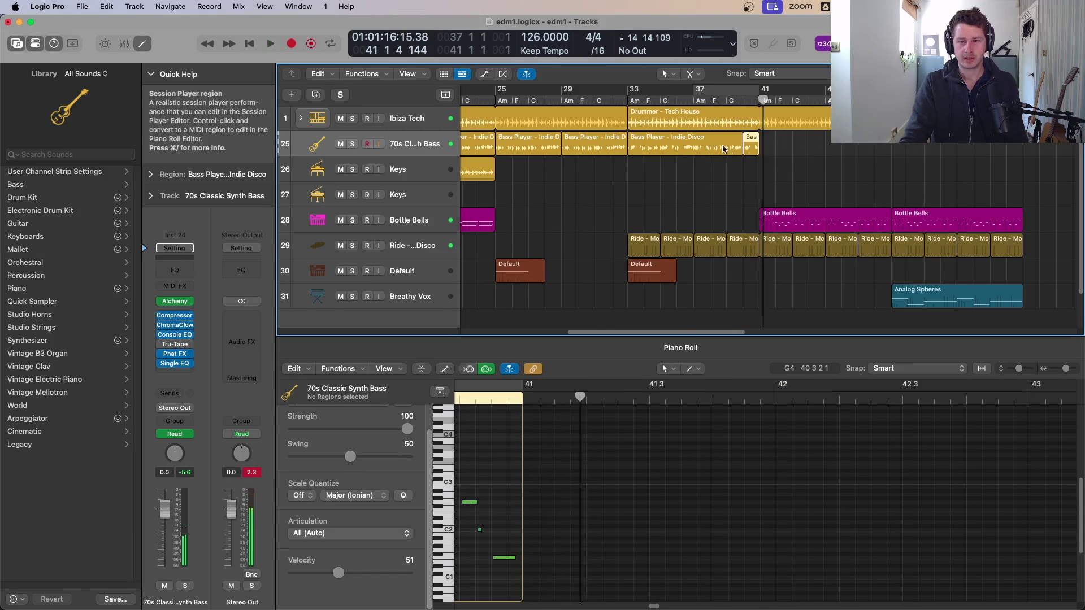
# - Check the preset list and chord options of the longer Bass Player region starting at bar 33
pyautogui.click(697, 142)
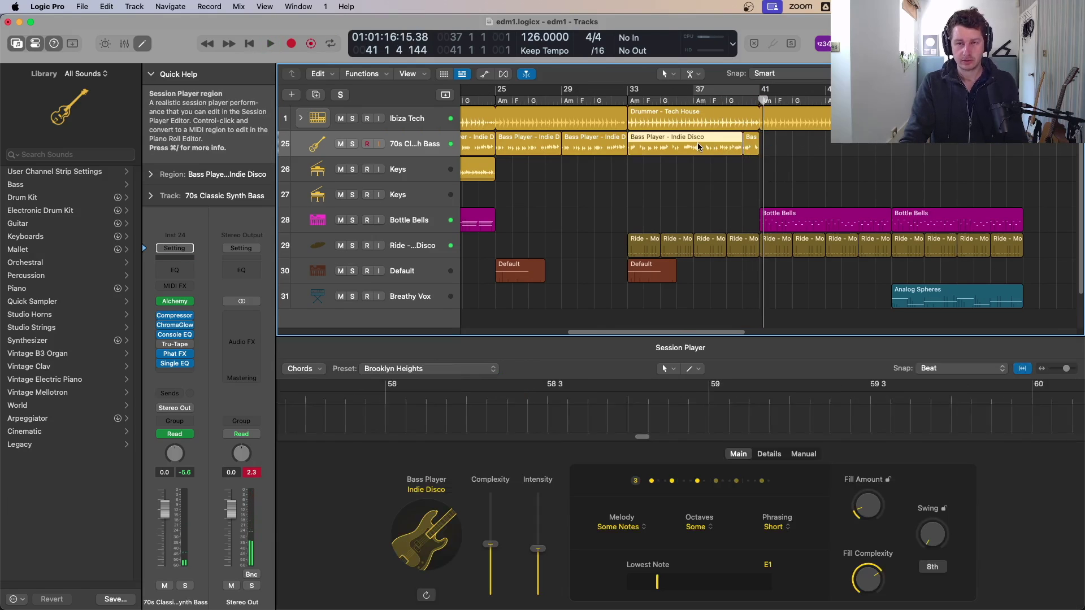
pyautogui.click(395, 368)
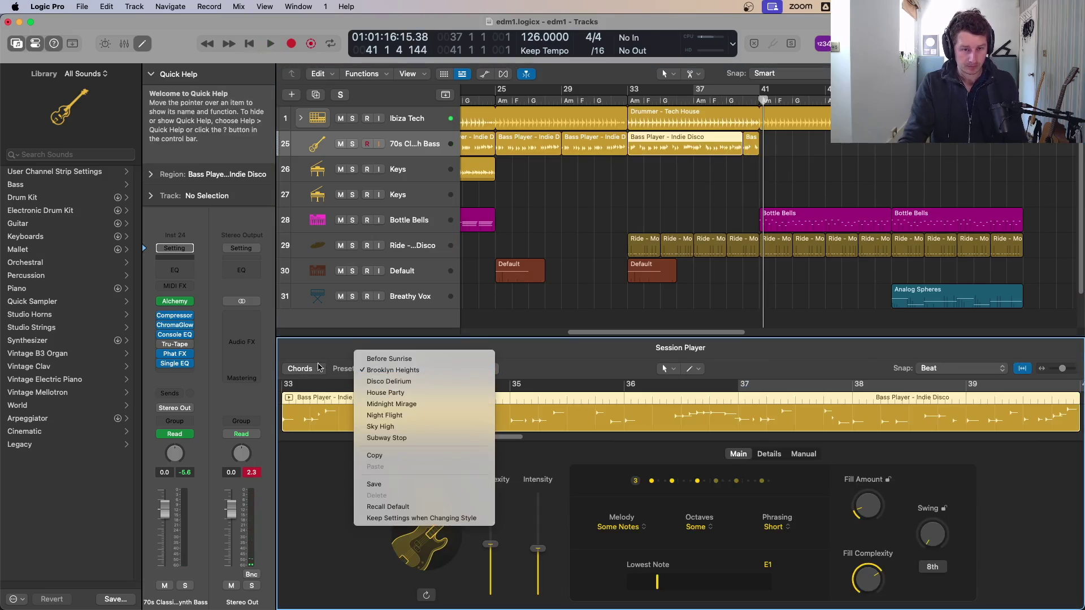
pyautogui.click(317, 372)
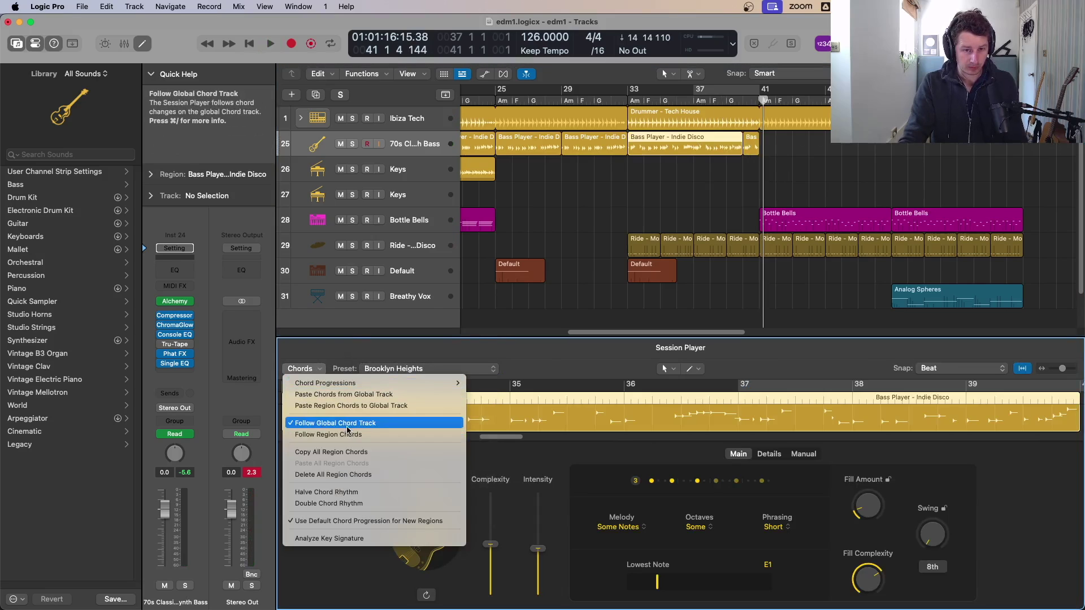
pyautogui.click(558, 279)
# - Set the one-bar bass region at bar 40 to Follow Region Chords
pyautogui.click(751, 150)
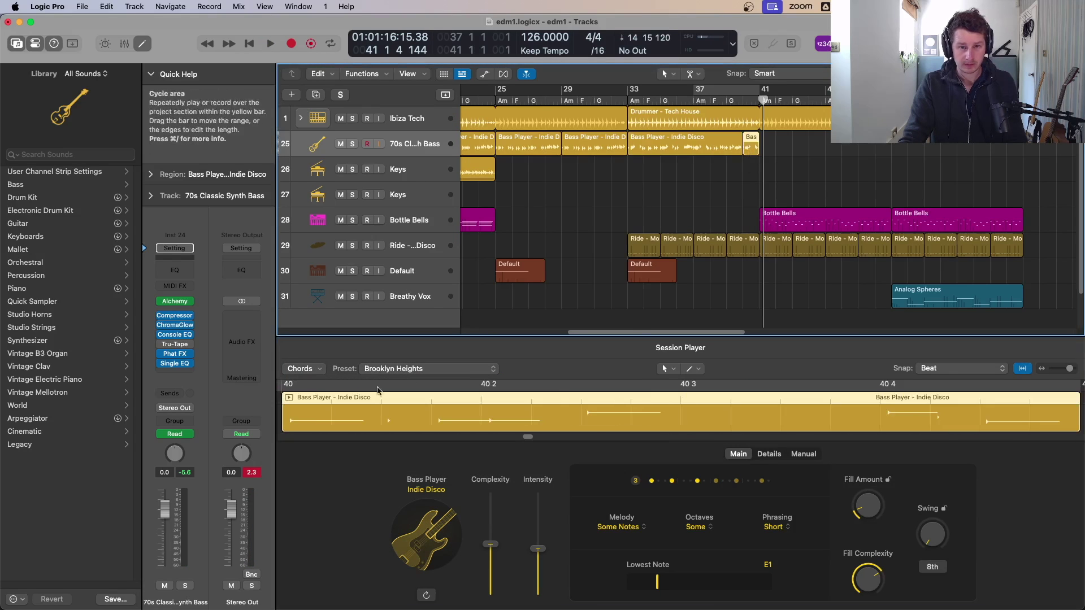
pyautogui.click(320, 373)
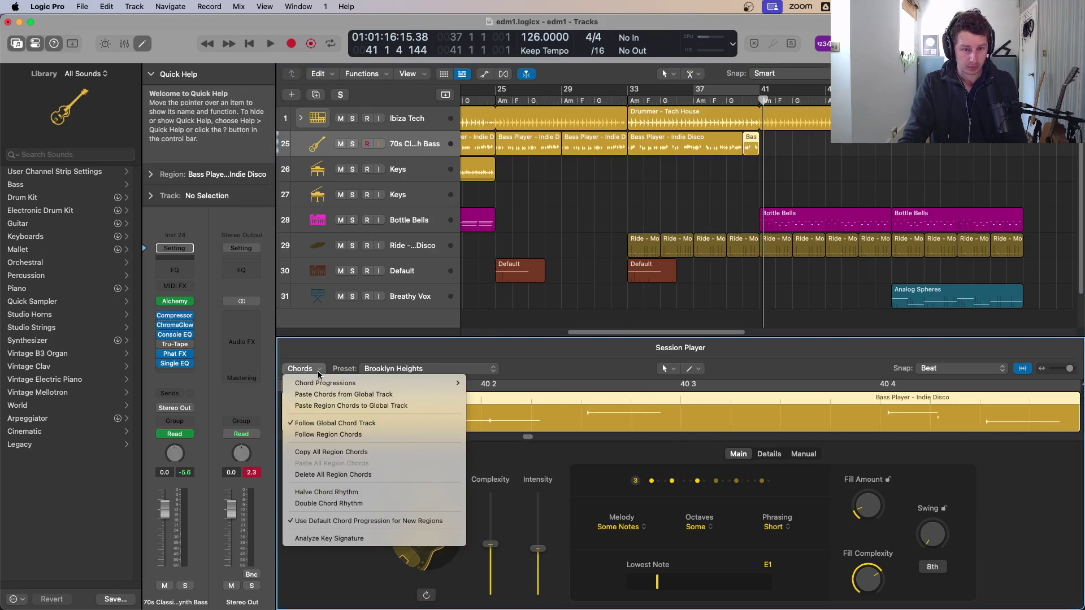
pyautogui.click(342, 434)
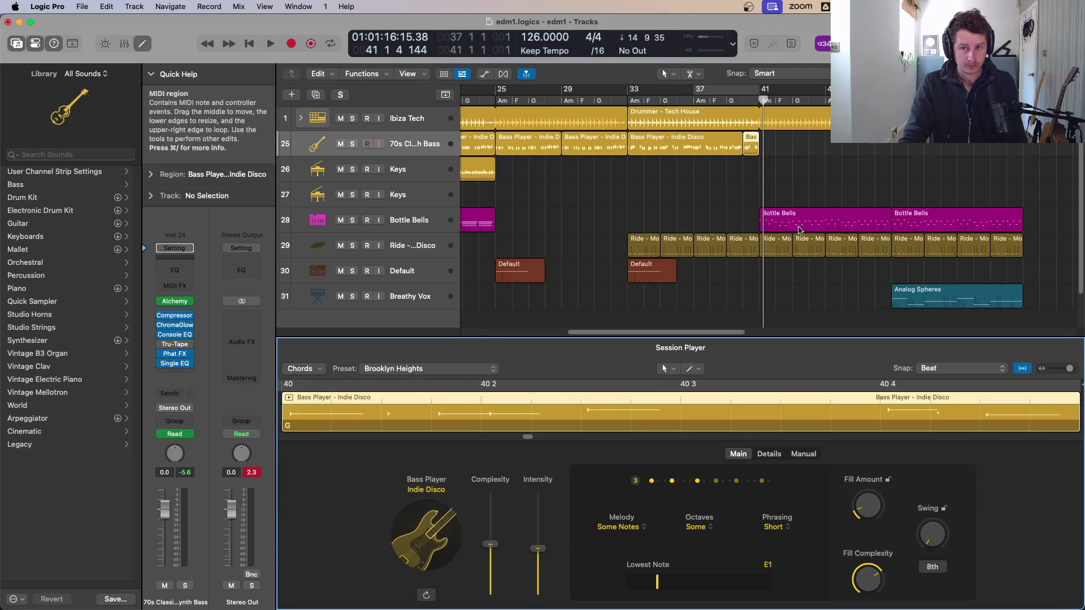
# - Cycle bars 37 to 41, play the section and check the longer bass region's chord options
pyautogui.moveTo(704, 93); pyautogui.dragTo(759, 93)
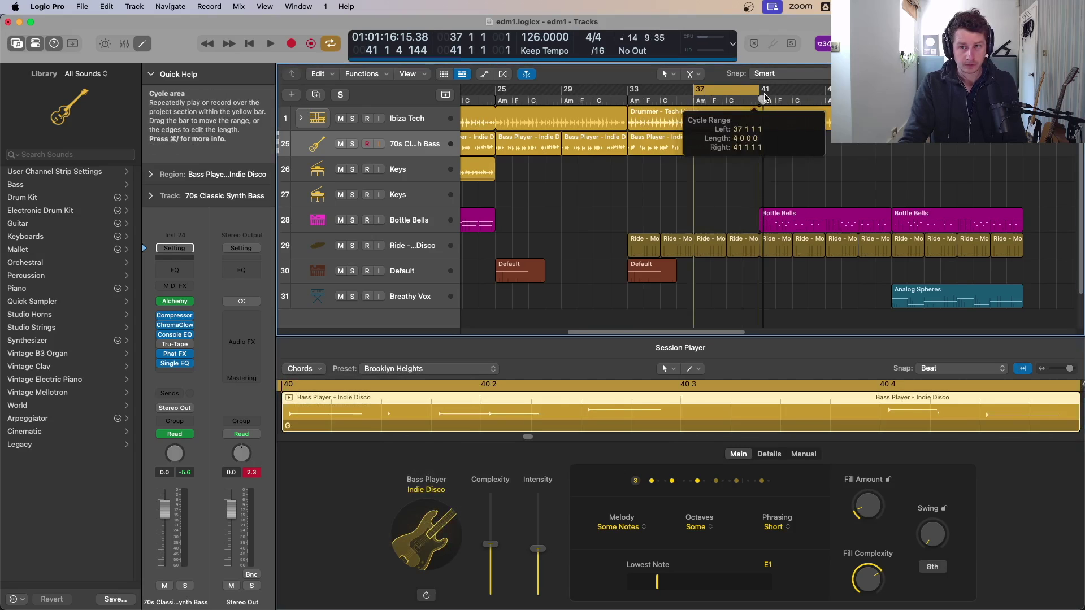
pyautogui.press('space')
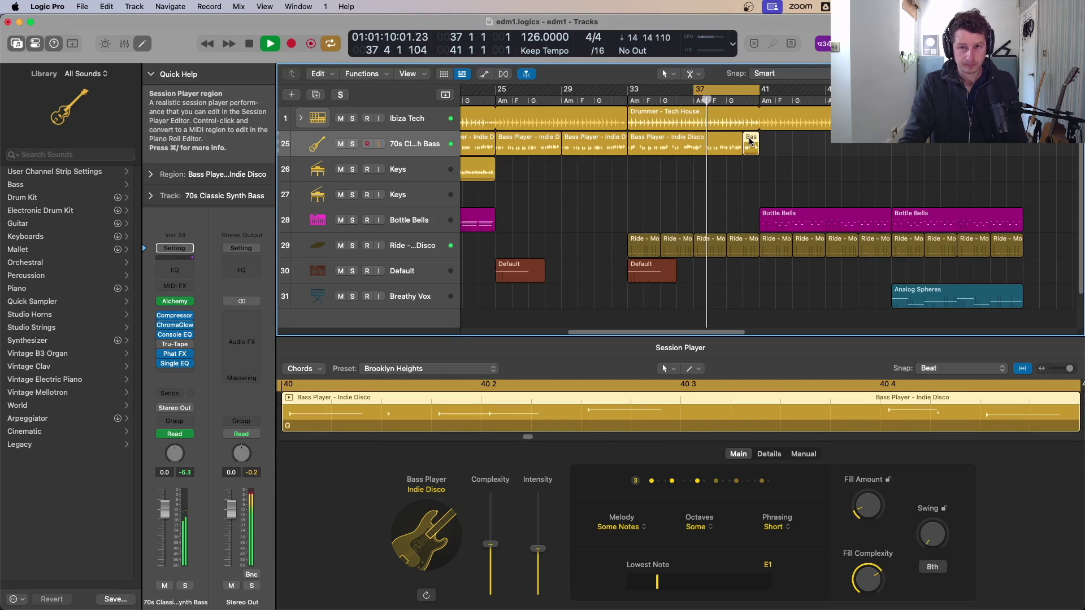
pyautogui.click(320, 373)
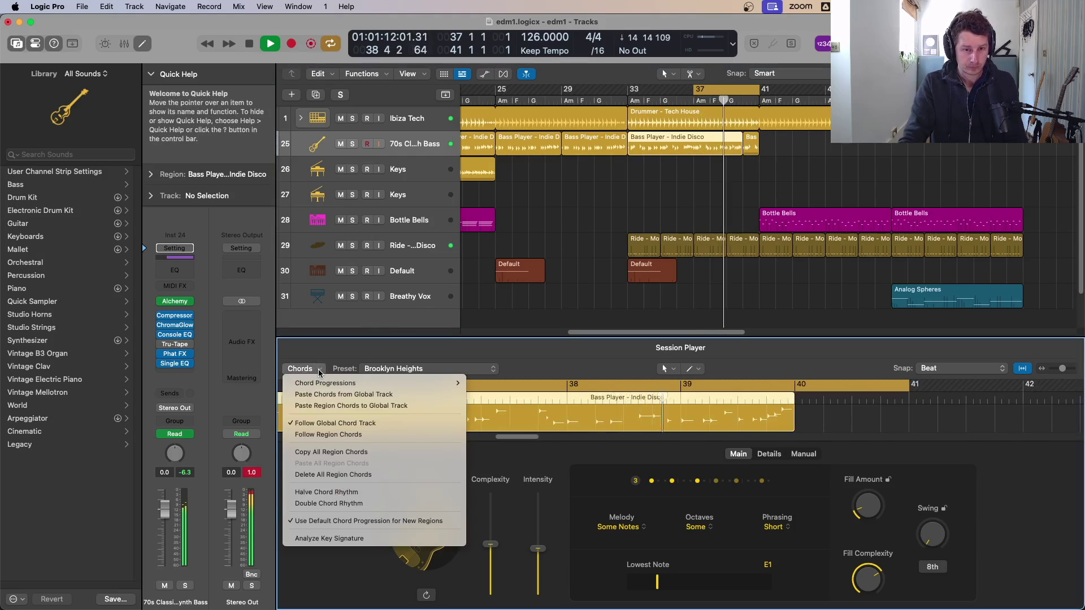
pyautogui.click(702, 189)
# - Stop playback and switch the one-bar bass region at bar 40 back to Follow Global Chord Track
pyautogui.click(751, 138)
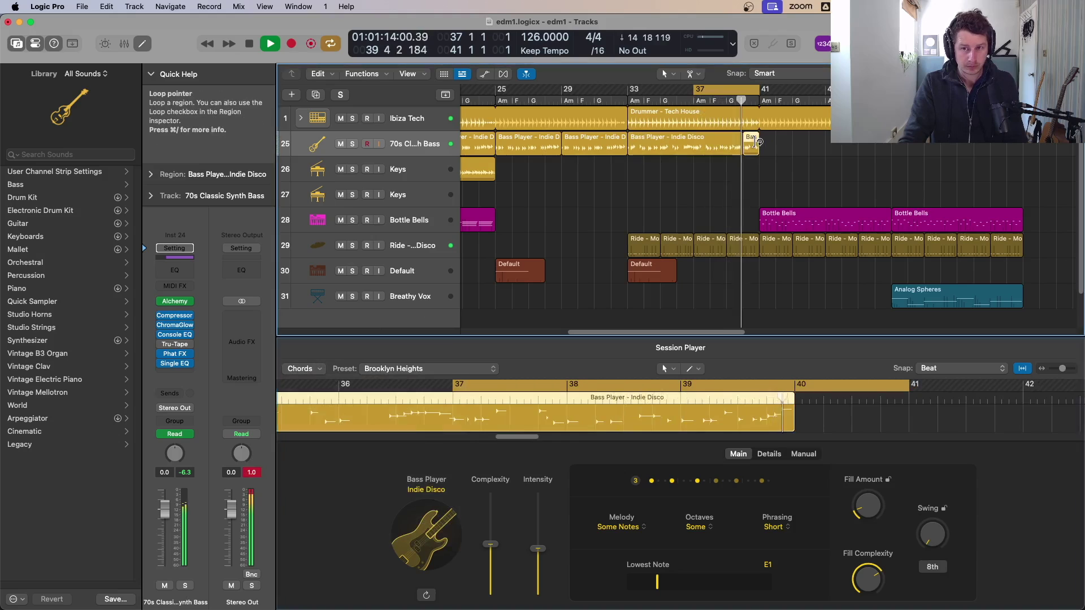
pyautogui.press('space')
pyautogui.click(302, 368)
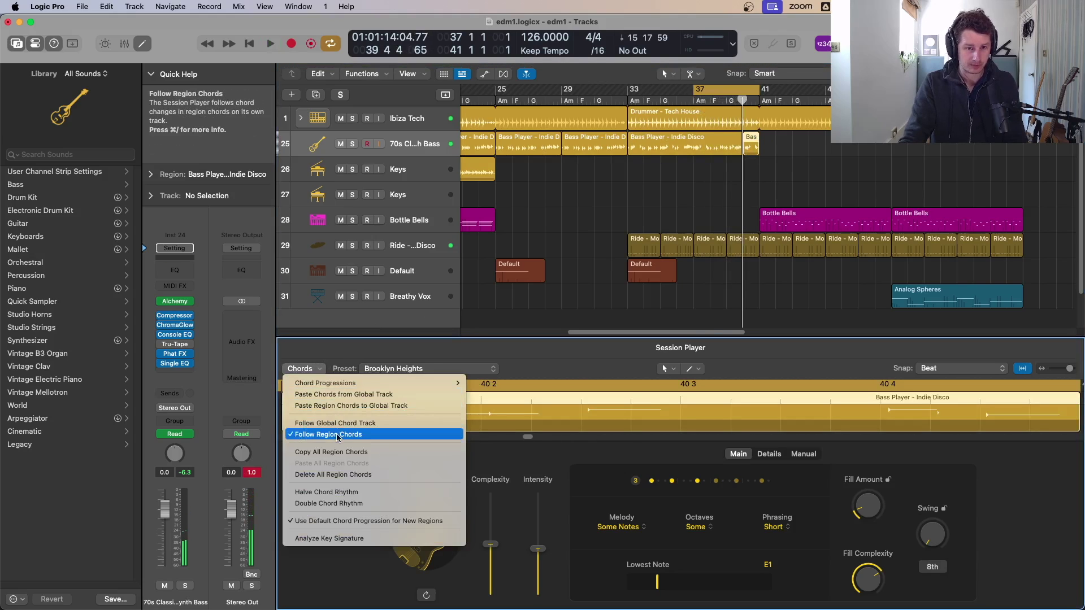
pyautogui.click(344, 429)
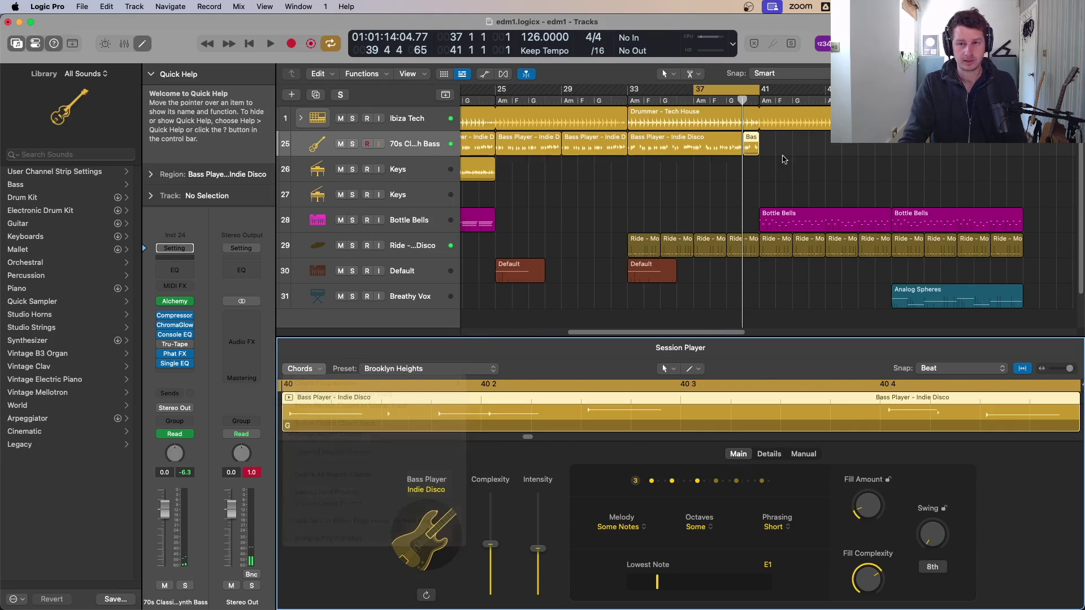
# - Open the one-bar bass region at bar 40 in the Piano Roll, audition its pitches and play the section
pyautogui.click(754, 148)
pyautogui.doubleClick(753, 147)
pyautogui.doubleClick(753, 147)
pyautogui.press('p')
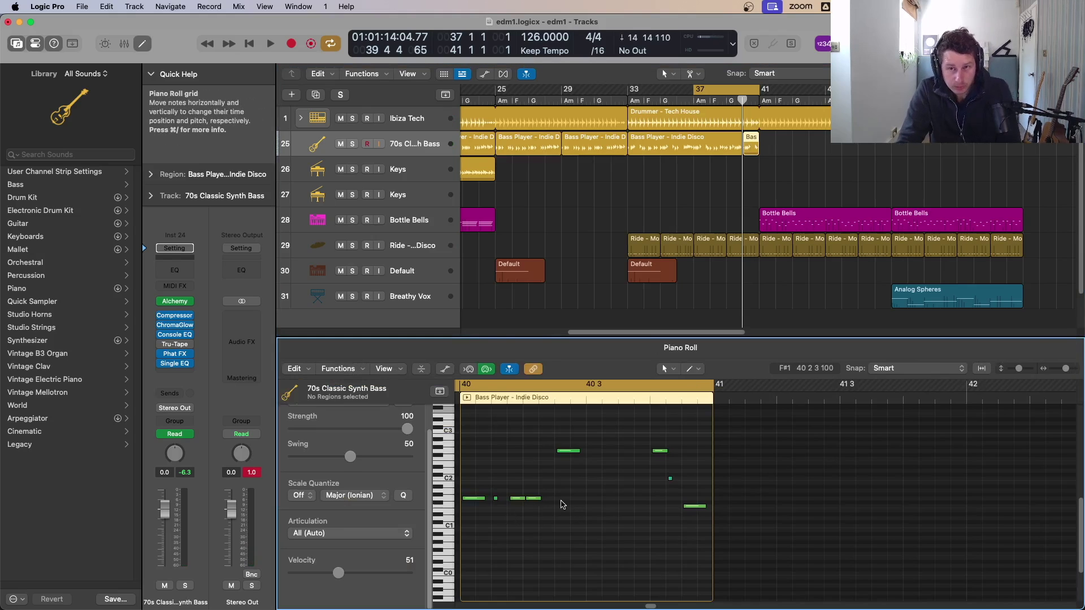
pyautogui.moveTo(836, 317); pyautogui.dragTo(700, 103)
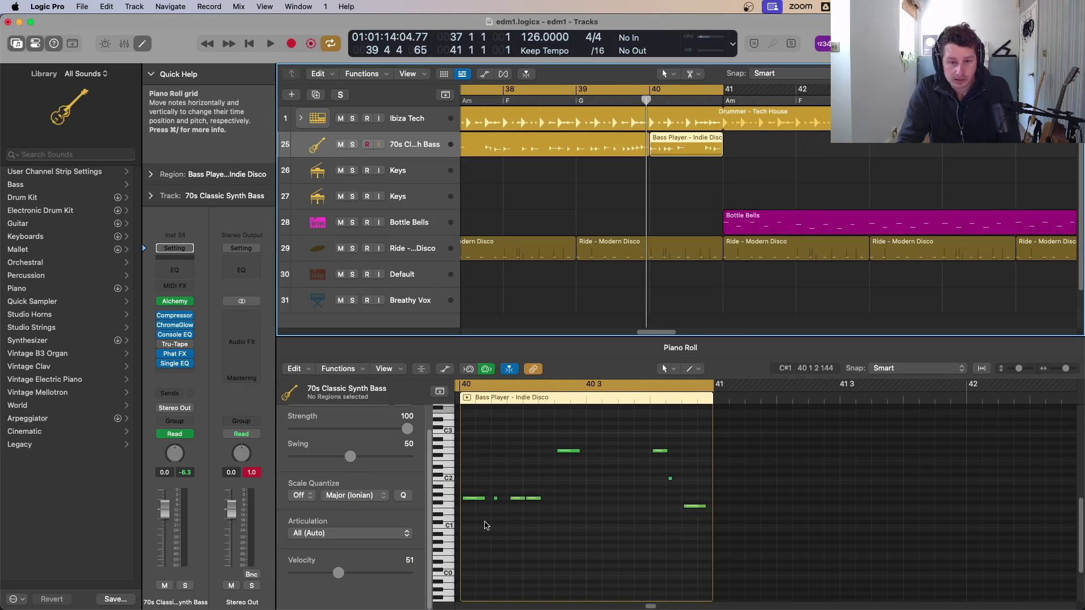
pyautogui.click(452, 498)
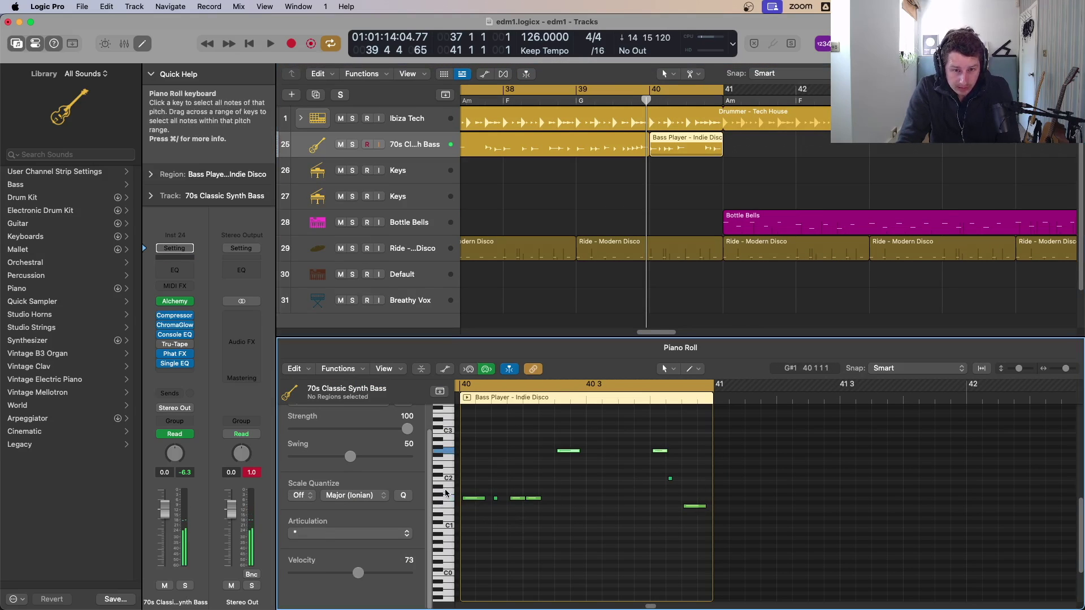
pyautogui.press('space')
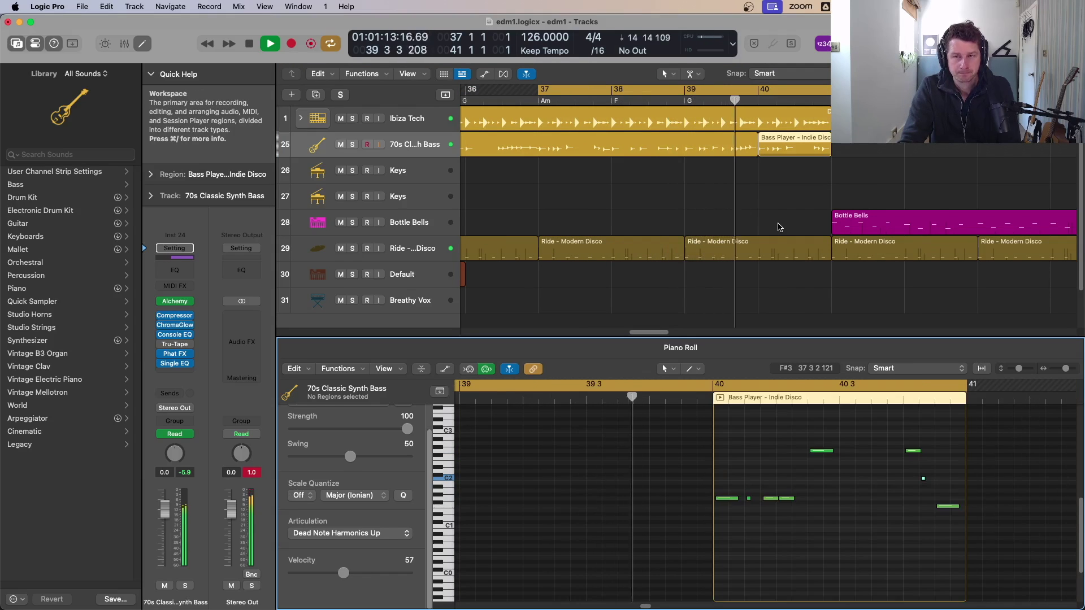
# - Cycle bar 39 and split the long Bass Player region at bar 39 to isolate its last bar
pyautogui.moveTo(687, 93); pyautogui.dragTo(742, 99)
pyautogui.click(728, 148)
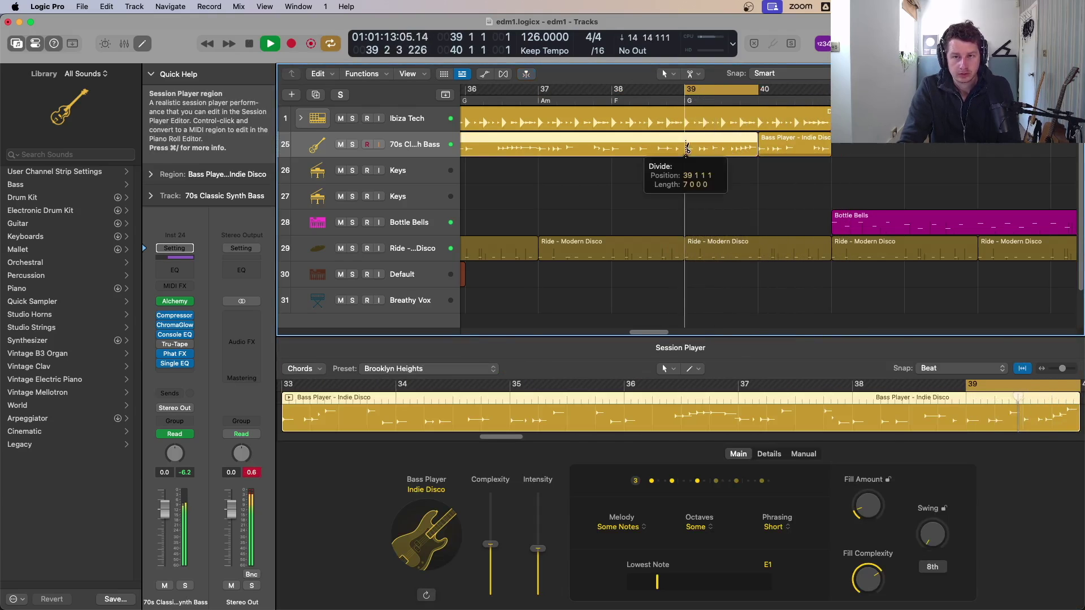
pyautogui.click(688, 148)
pyautogui.press('space')
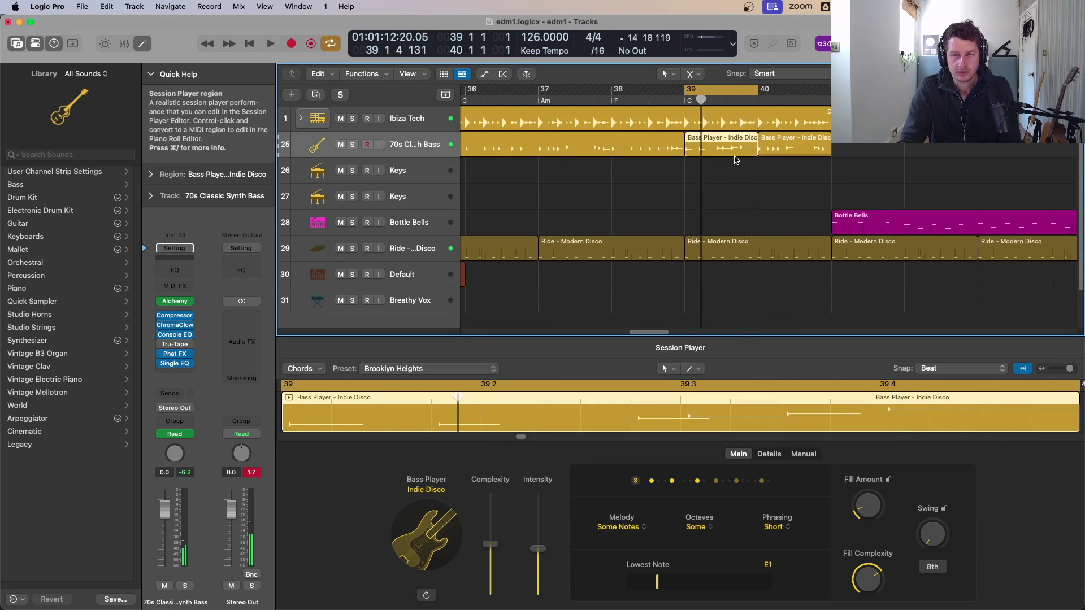
# - Play the isolated bass bar at 39, refresh its Bass Player performance and listen to the new pattern
pyautogui.press('space')
pyautogui.press('space')
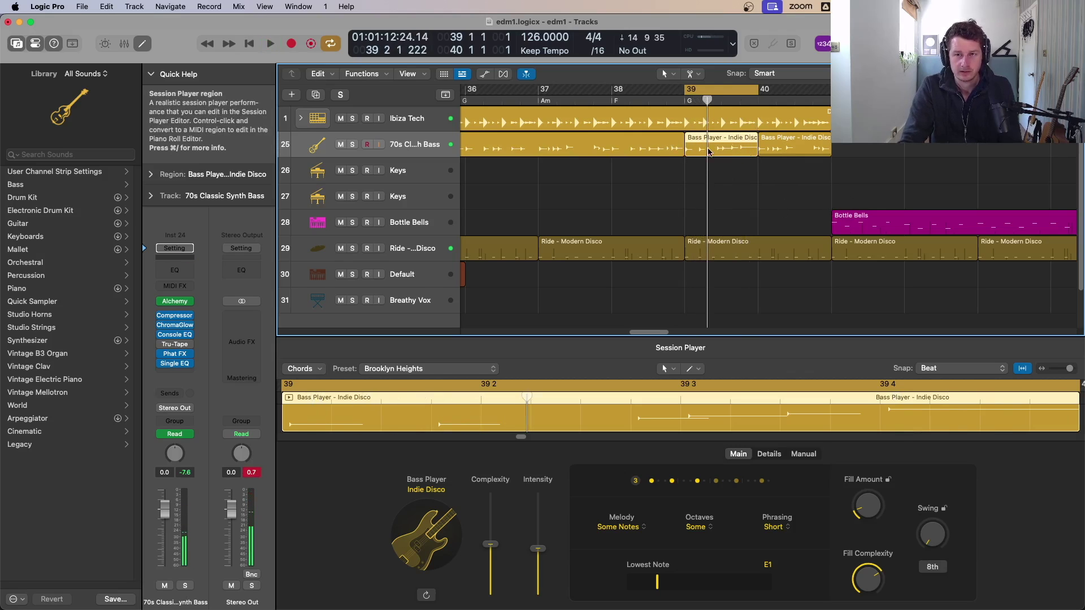
pyautogui.press('space')
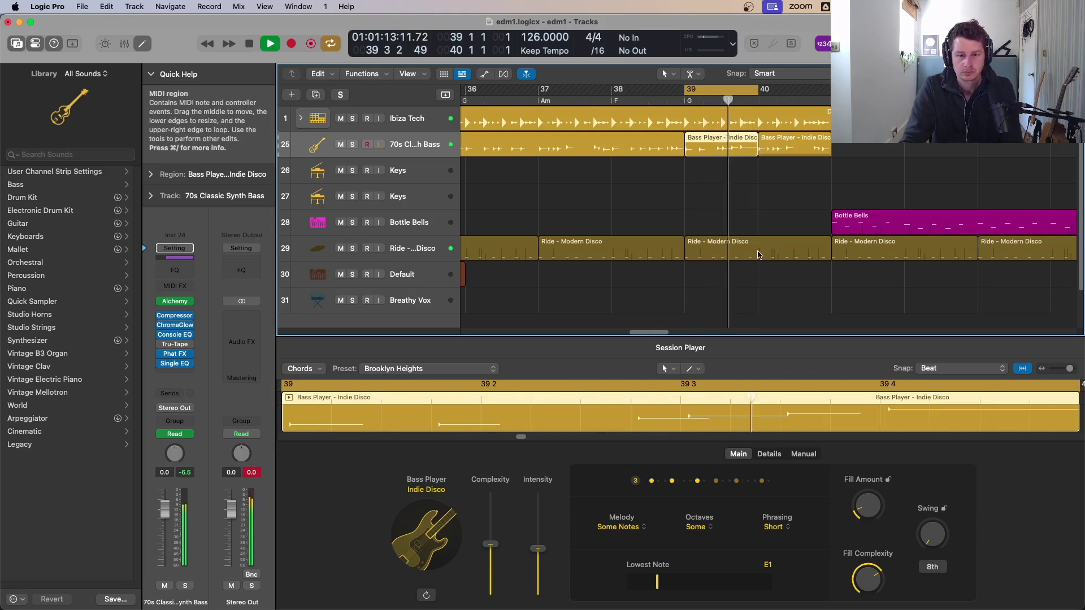
pyautogui.click(426, 595)
pyautogui.press('space')
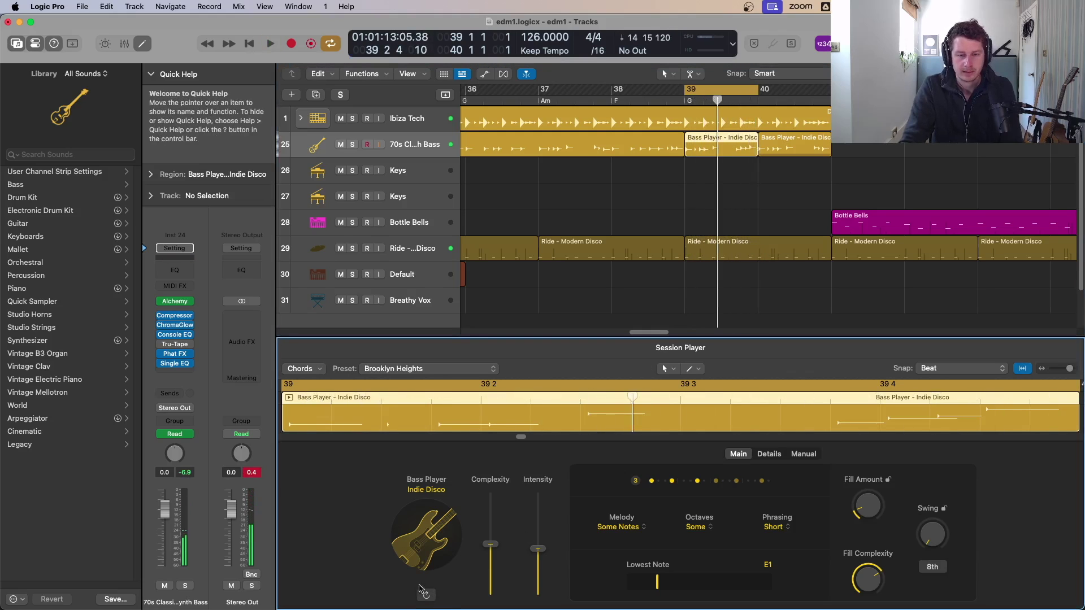
pyautogui.press('space')
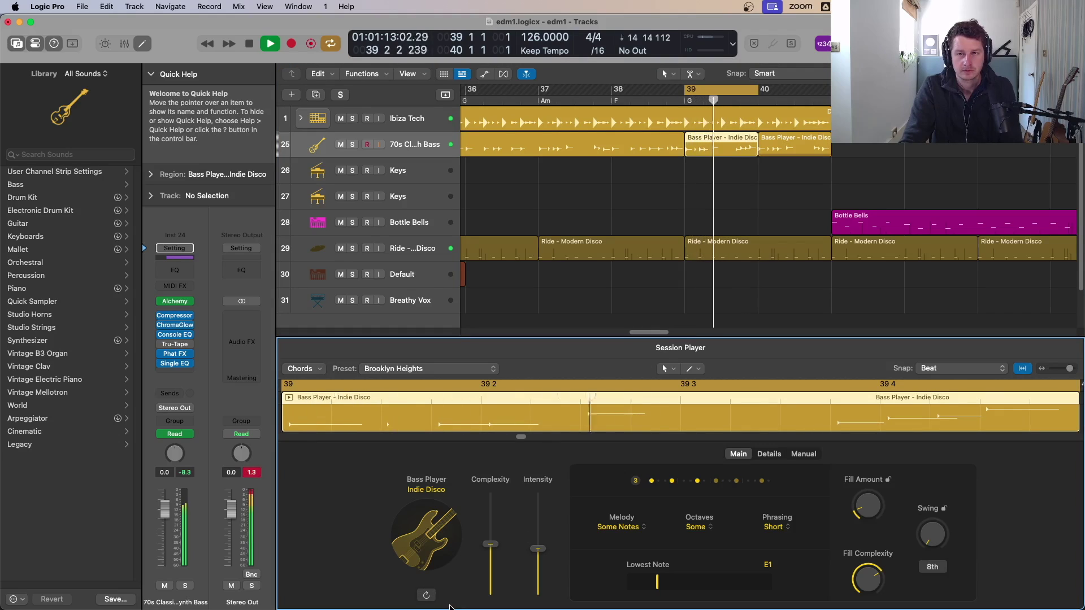
# - Disable cycling, fit the whole arrangement in view and play the song from bar 33
pyautogui.press('c')
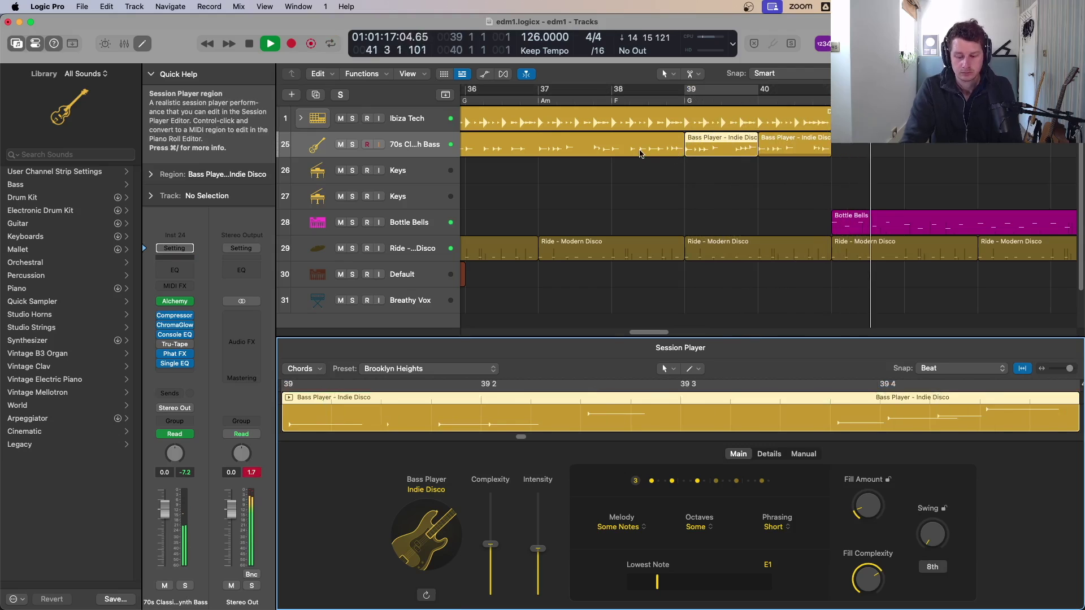
pyautogui.click(770, 194)
pyautogui.press('z')
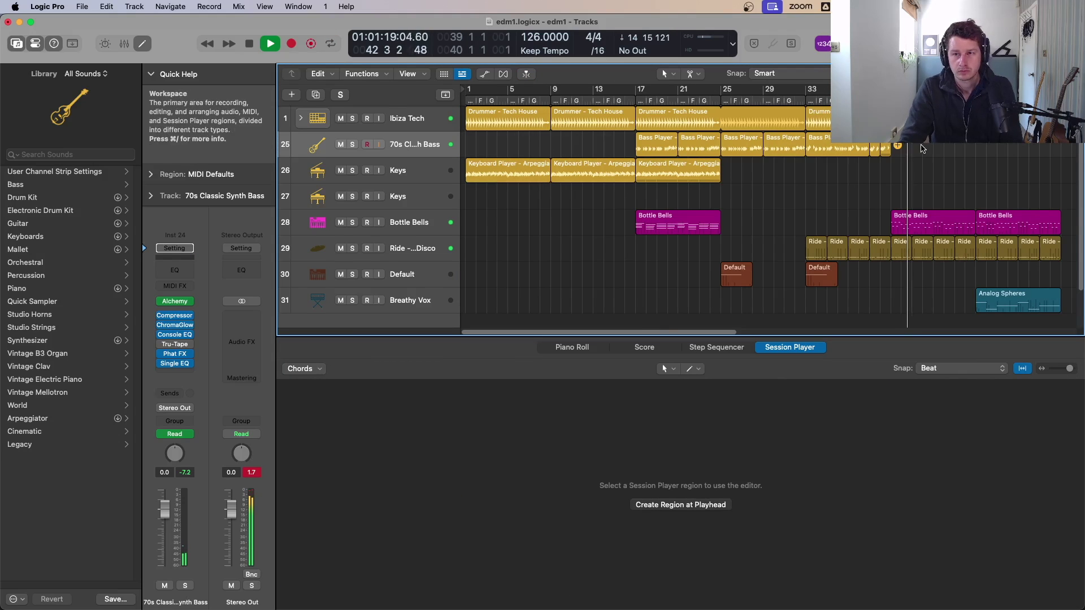
pyautogui.press('space')
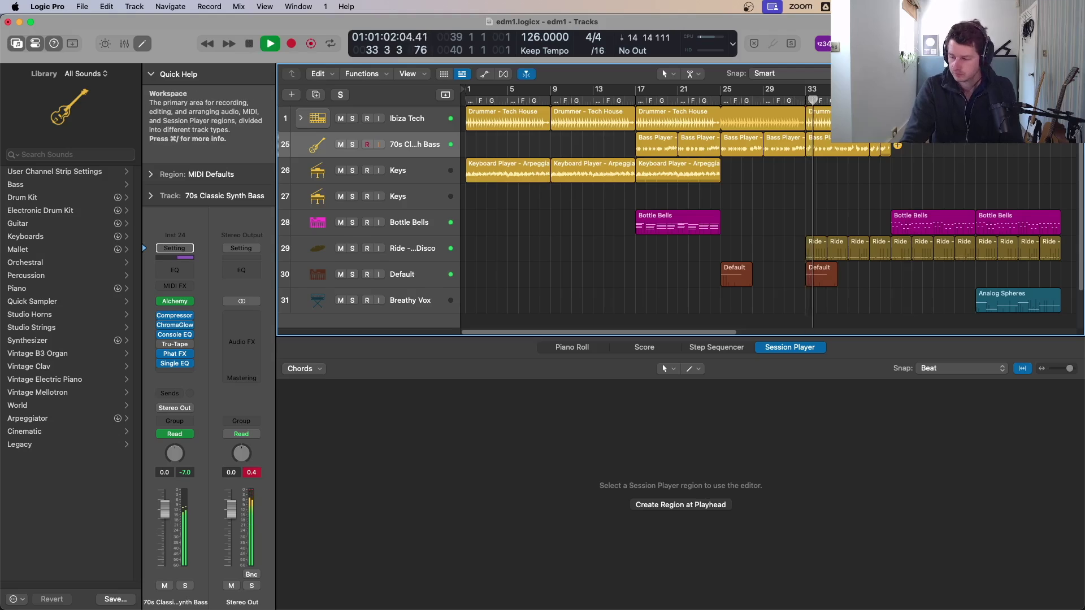
# - Copy the three bass regions starting at bar 33 to bars 41 and 49 without their automation data
pyautogui.moveTo(928, 149)
pyautogui.mouseDown()
pyautogui.moveTo(831, 145)
pyautogui.moveTo(912, 149)
pyautogui.mouseUp()
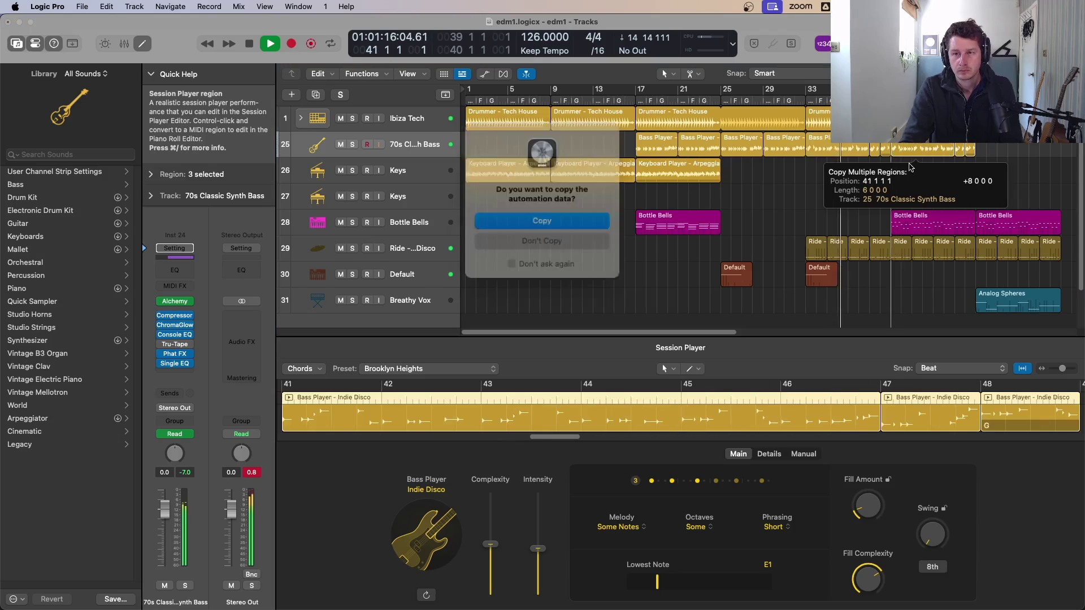
pyautogui.click(556, 242)
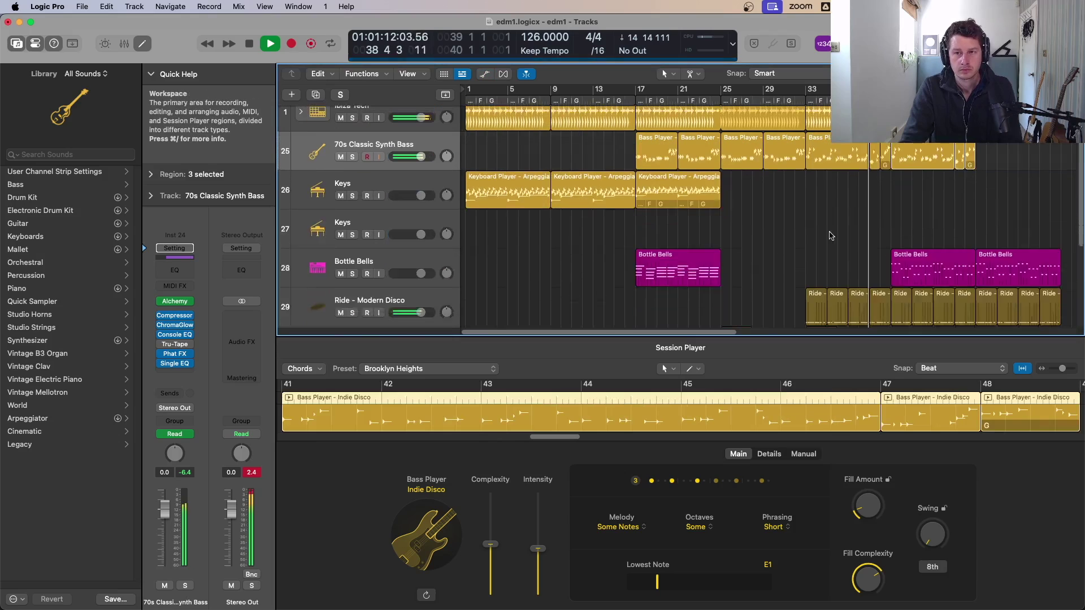
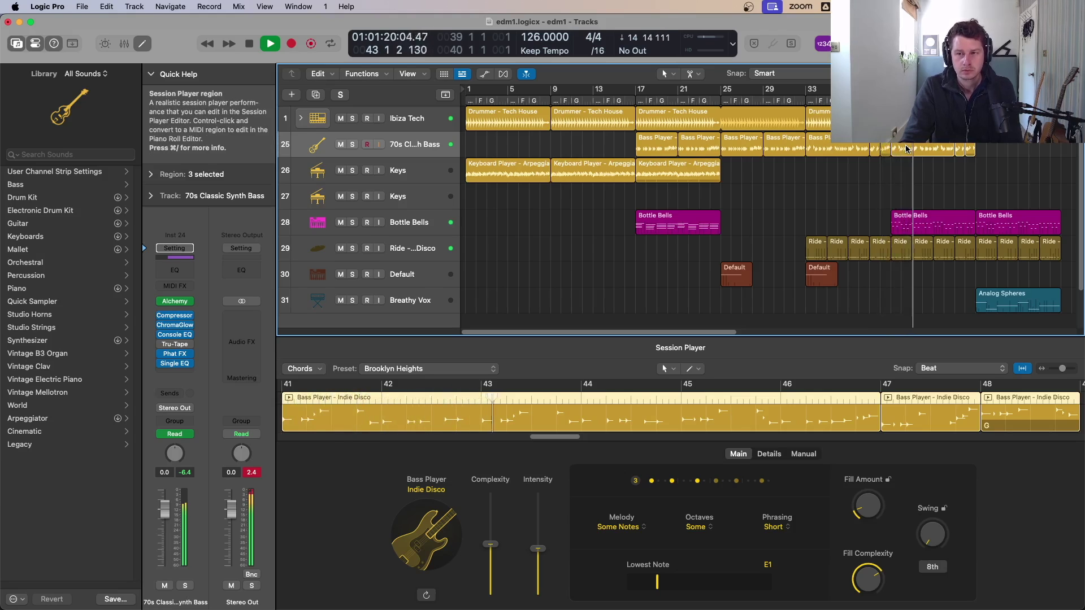
pyautogui.moveTo(906, 150); pyautogui.dragTo(991, 150)
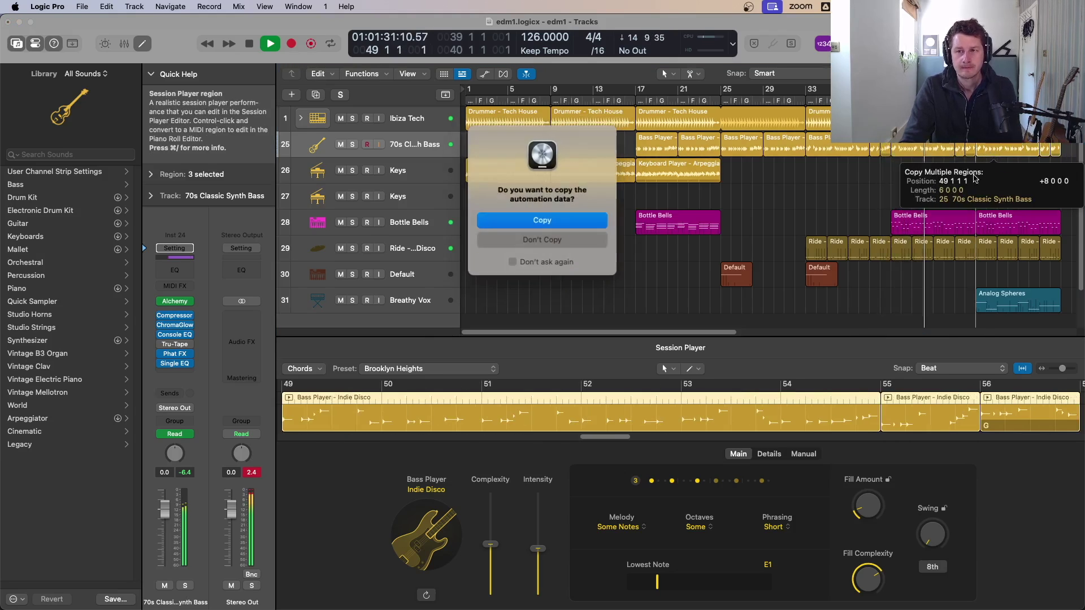
pyautogui.click(541, 240)
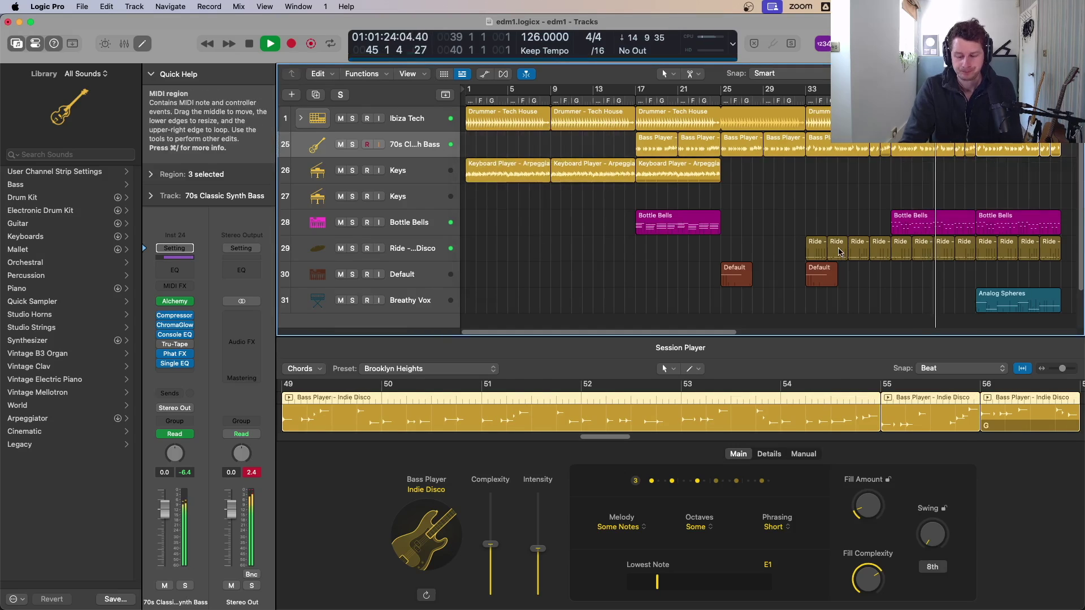
# - Close the editor area and search the Apple Loops for "shaker"
pyautogui.doubleClick(839, 252)
pyautogui.click(775, 393)
pyautogui.press('z')
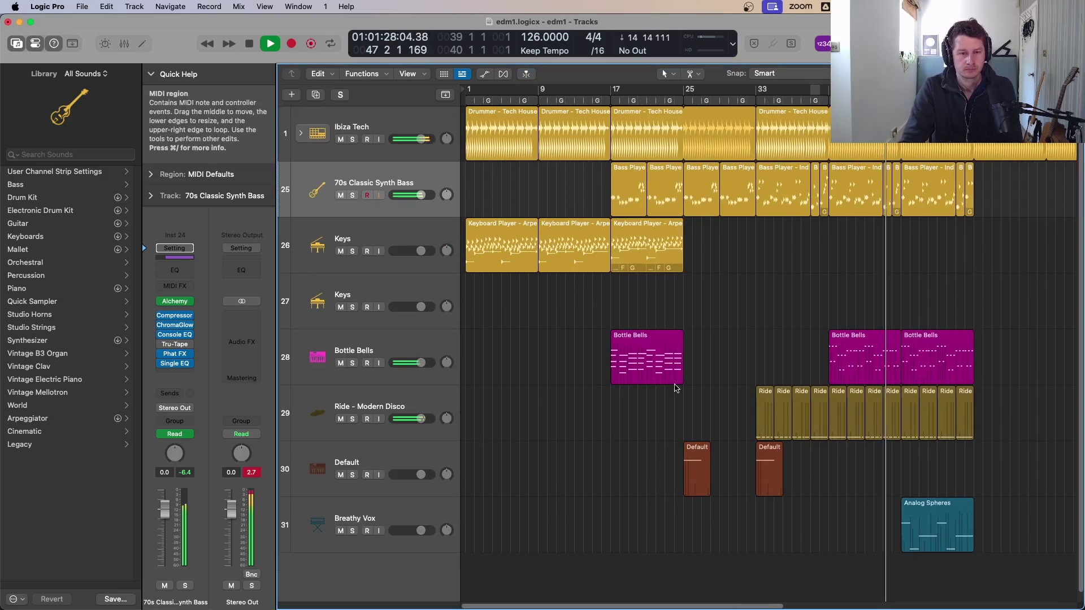
pyautogui.press('o')
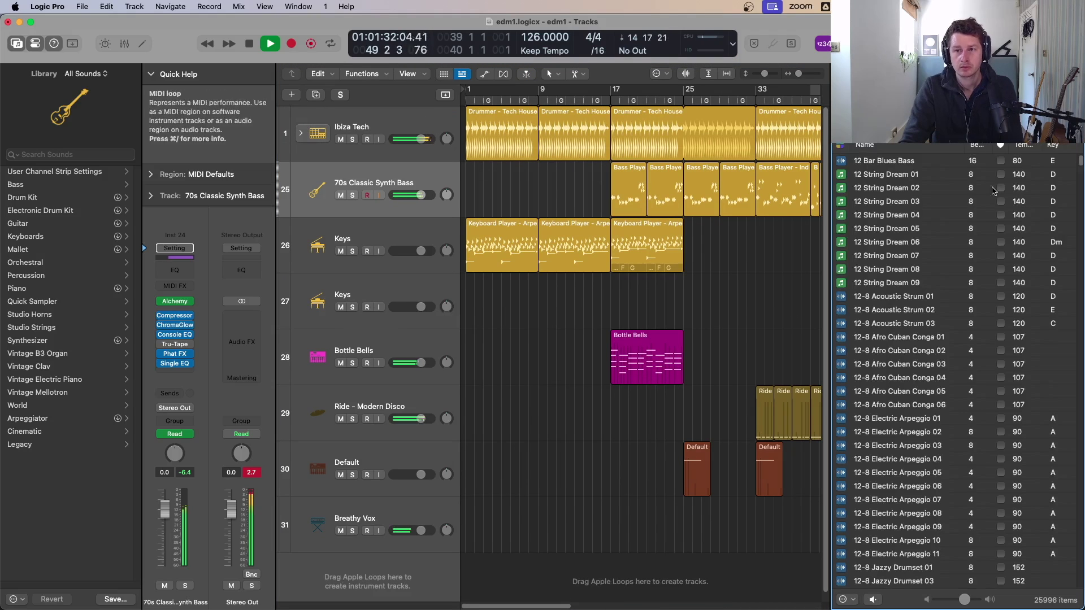
pyautogui.write('shaker')
pyautogui.press('Return')
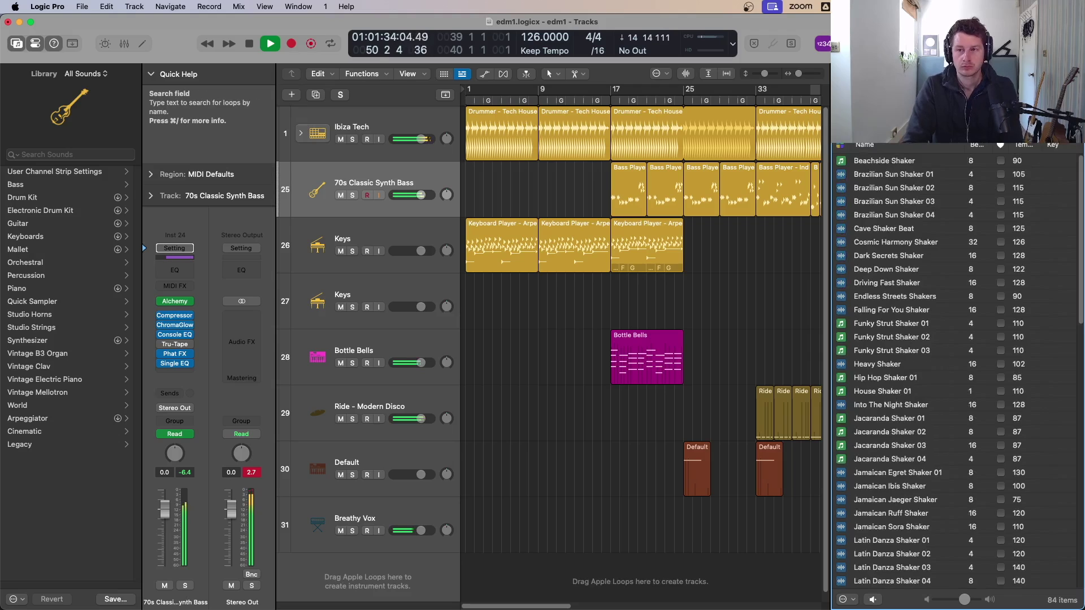
# - Audition the Jamaican Ibis Shaker, Latin Danza Shaker 05, LoFi Shaker Topper and Metal Shaker 01 loops over the track
pyautogui.click(896, 483)
pyautogui.scroll(-5, 951, 500)
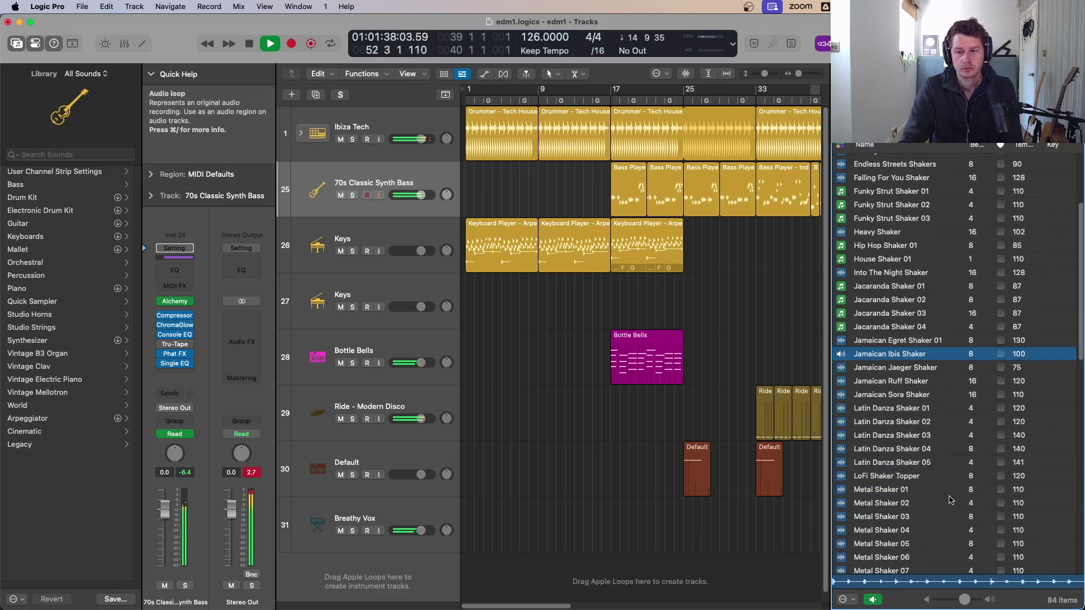
pyautogui.click(915, 464)
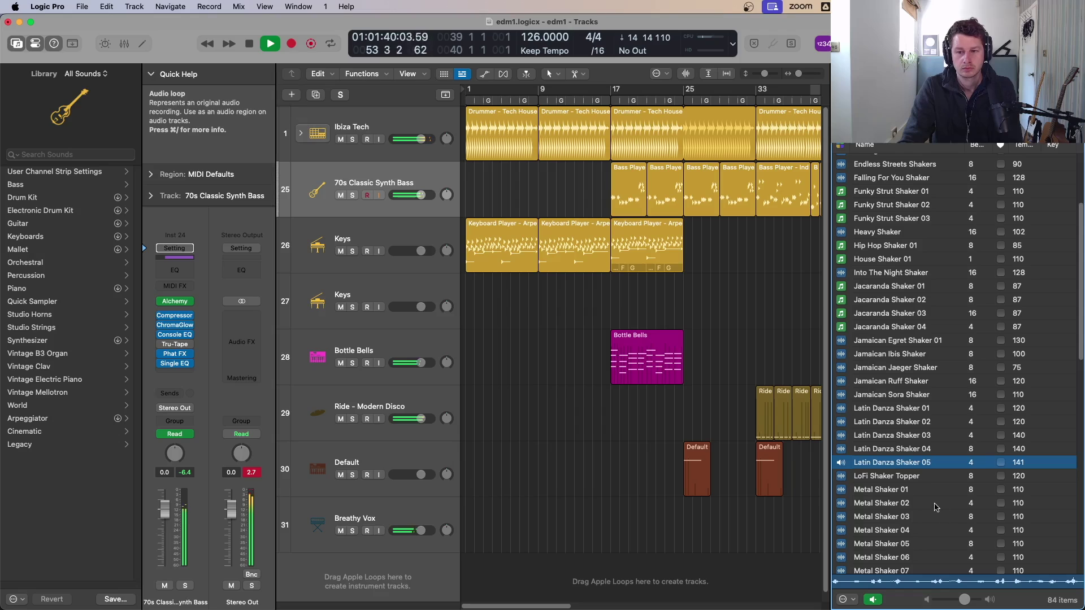
pyautogui.click(916, 478)
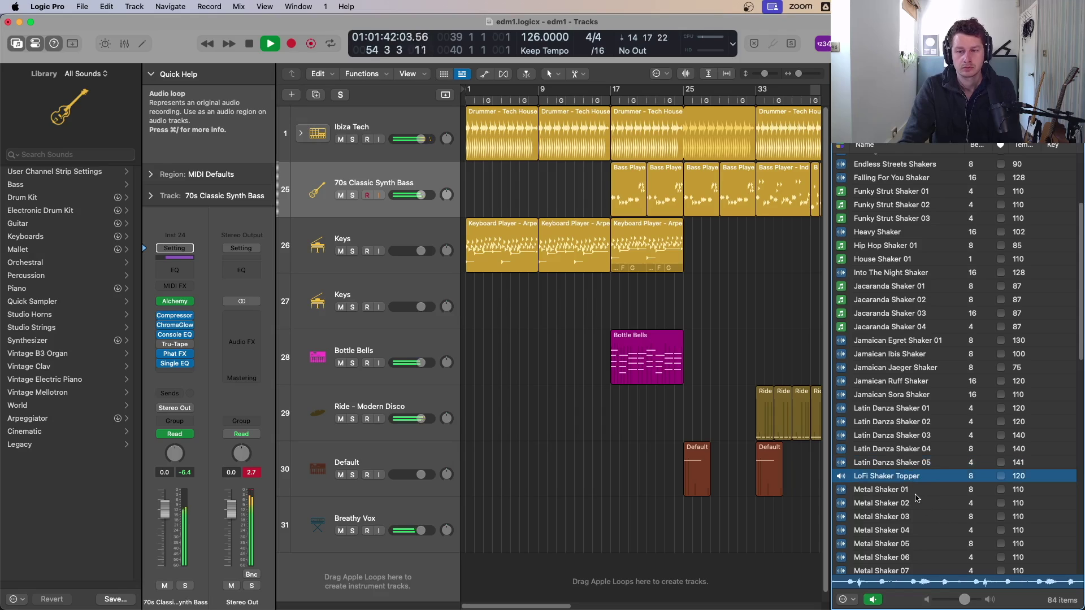
pyautogui.click(900, 492)
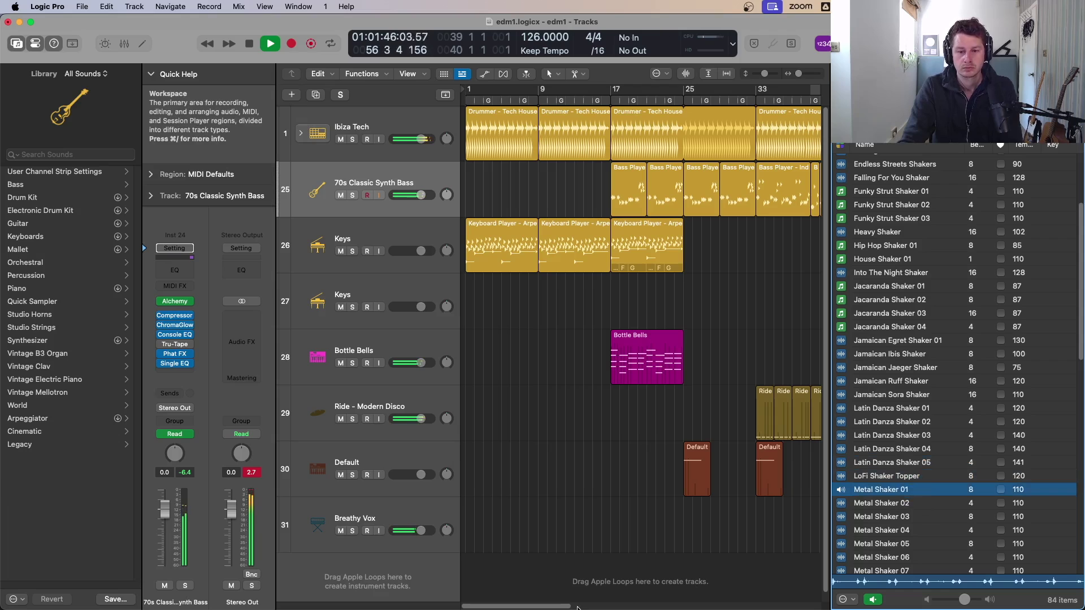
# - Set the cycle range to bars 49 to 57 and restart playback there
pyautogui.moveTo(560, 605); pyautogui.dragTo(634, 606)
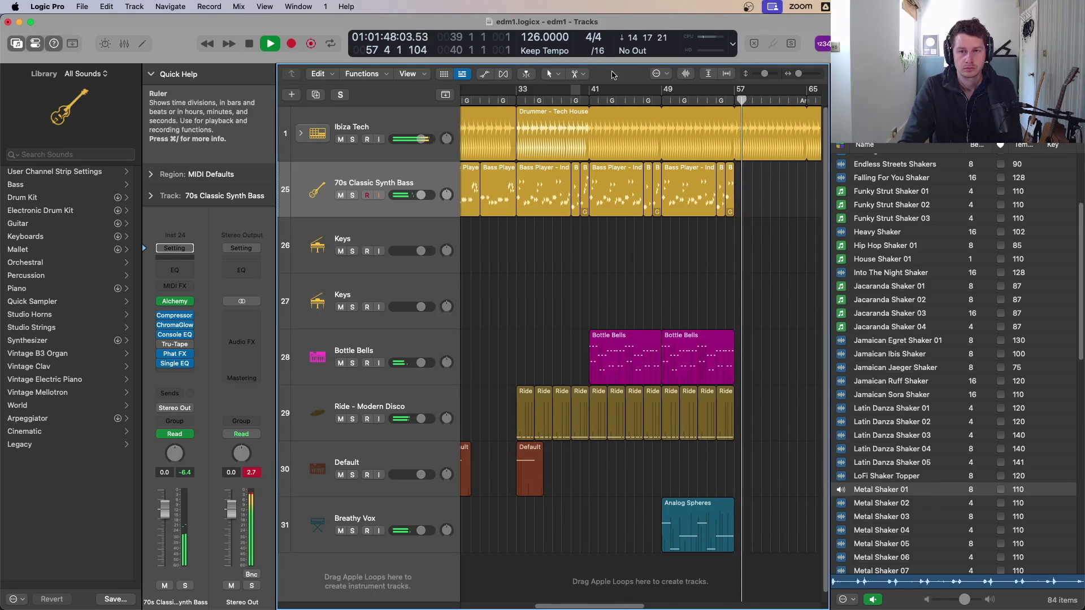
pyautogui.moveTo(660, 87); pyautogui.dragTo(737, 93)
pyautogui.press('space')
pyautogui.press('space')
# - Audition the loops Metal Shaker 02 through Metal Shaker 05 against the cycled section
pyautogui.click(889, 502)
pyautogui.click(890, 503)
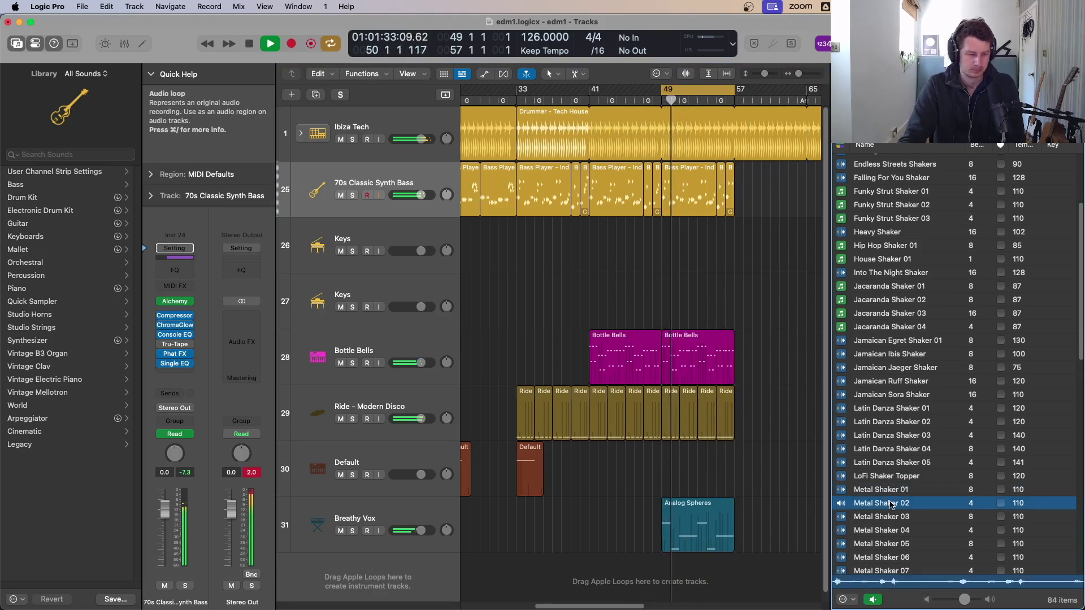
pyautogui.press('Down')
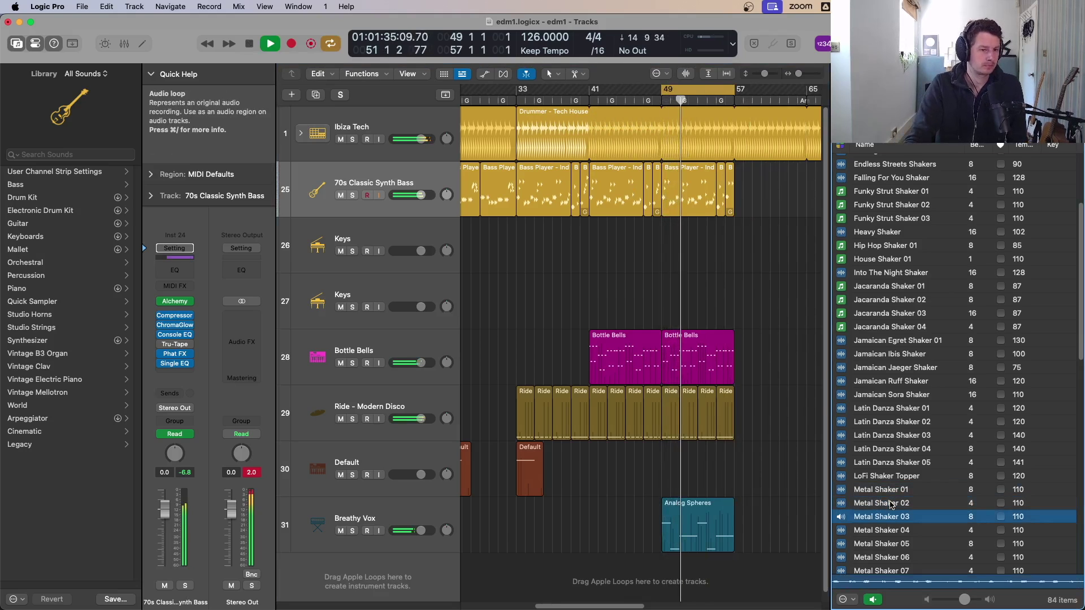
pyautogui.press('Down')
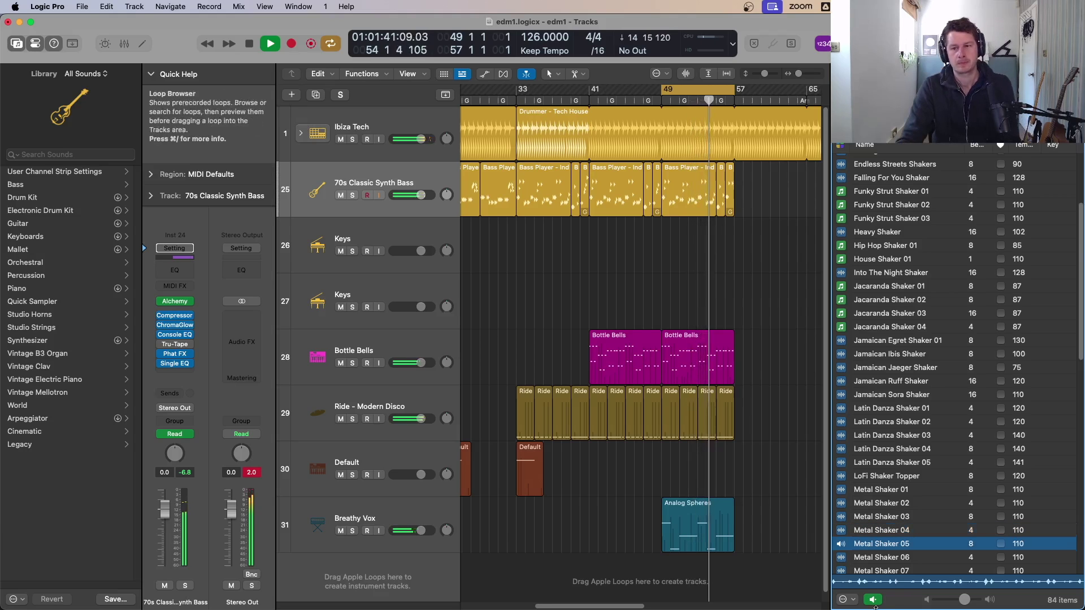
pyautogui.scroll(-3, 904, 517)
pyautogui.press('Down')
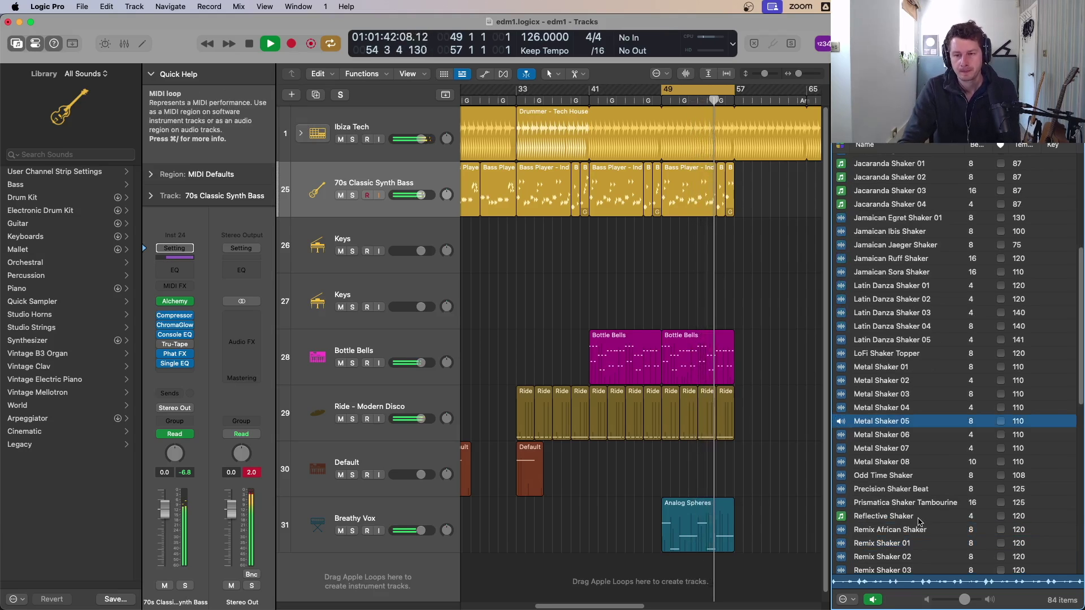
# - Audition the Odd Time Shaker, Shaker 01, Shaker 02 and Shaker 03 loops with the cycled section playing
pyautogui.click(890, 475)
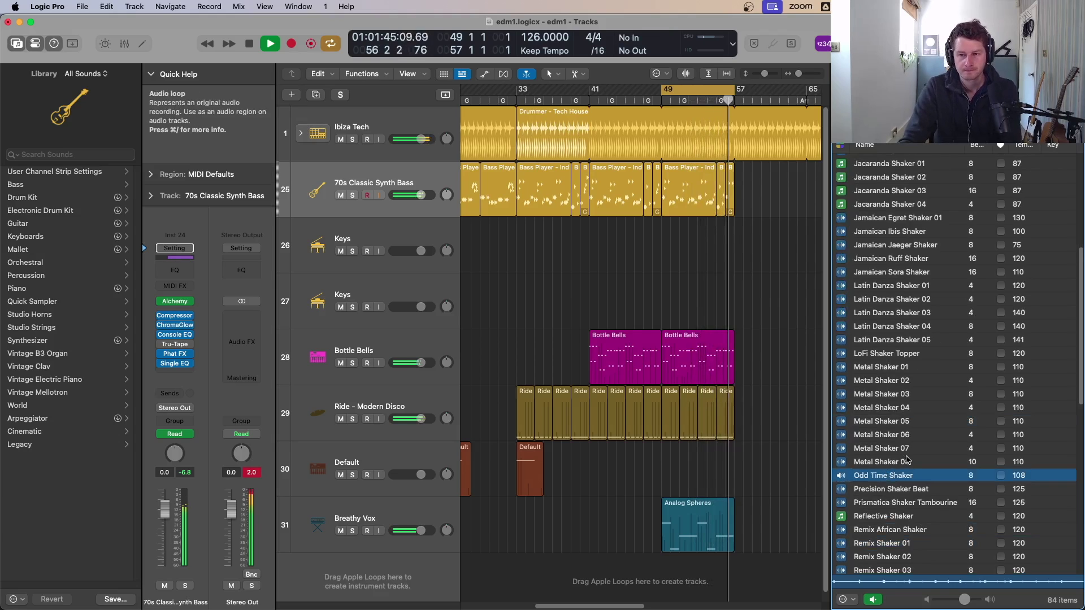
pyautogui.scroll(-5, 907, 440)
pyautogui.click(896, 442)
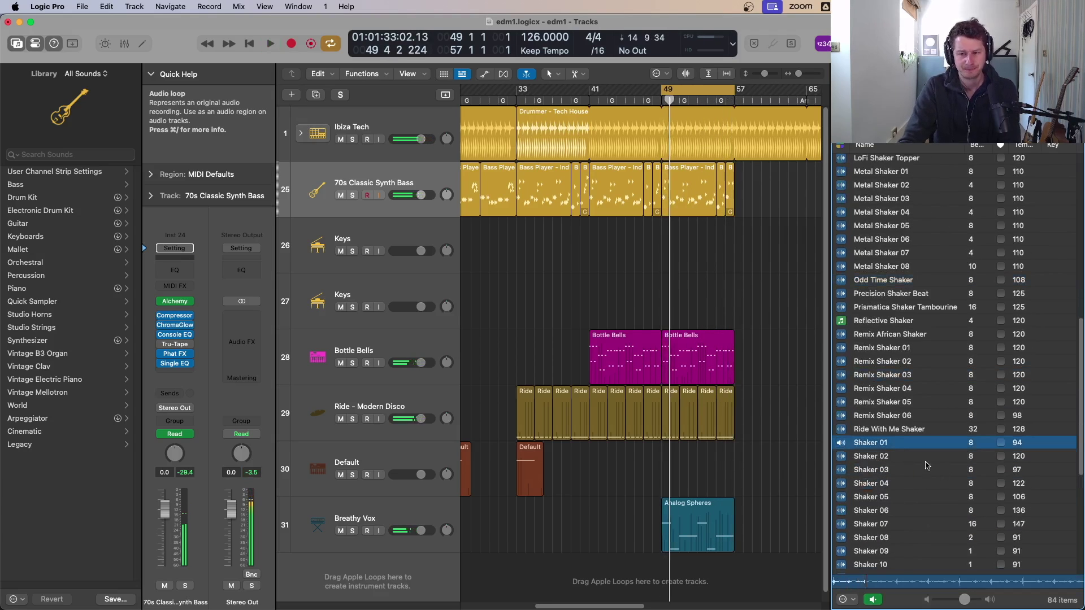
pyautogui.press('space')
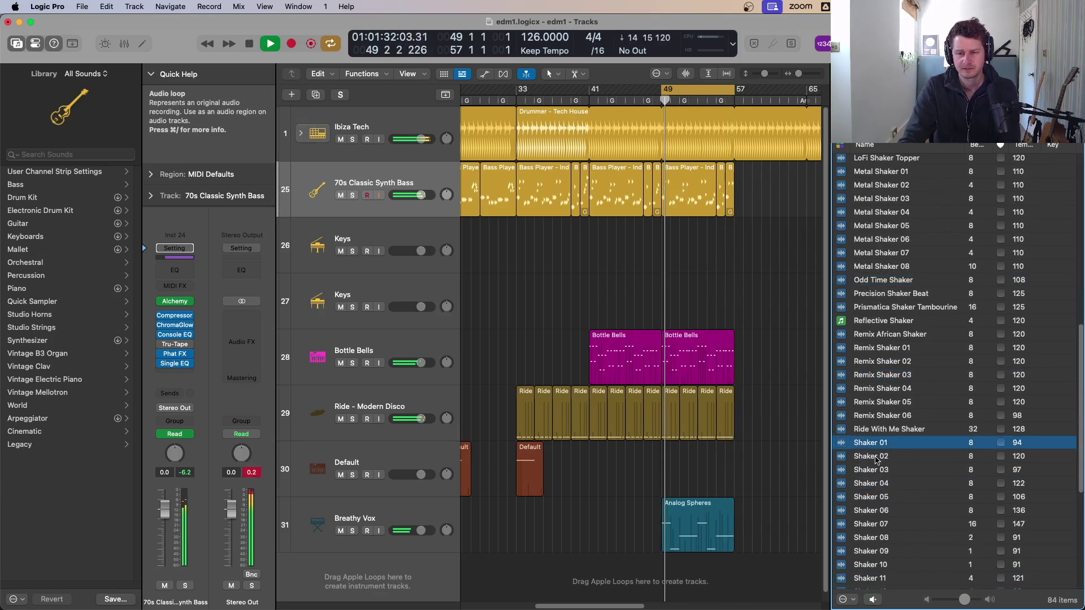
pyautogui.click(879, 459)
pyautogui.click(880, 445)
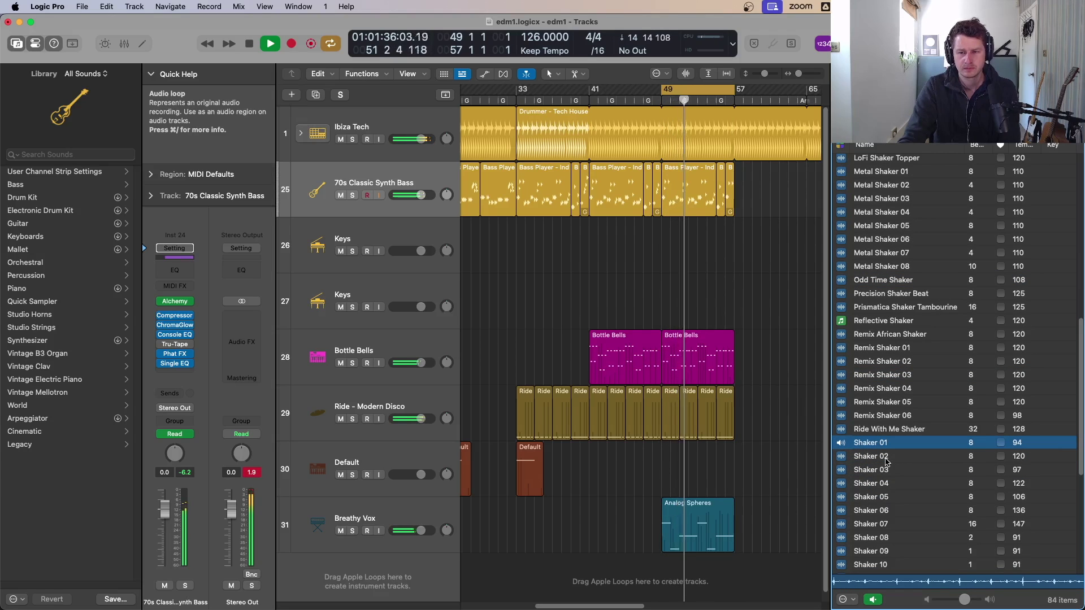
pyautogui.click(883, 470)
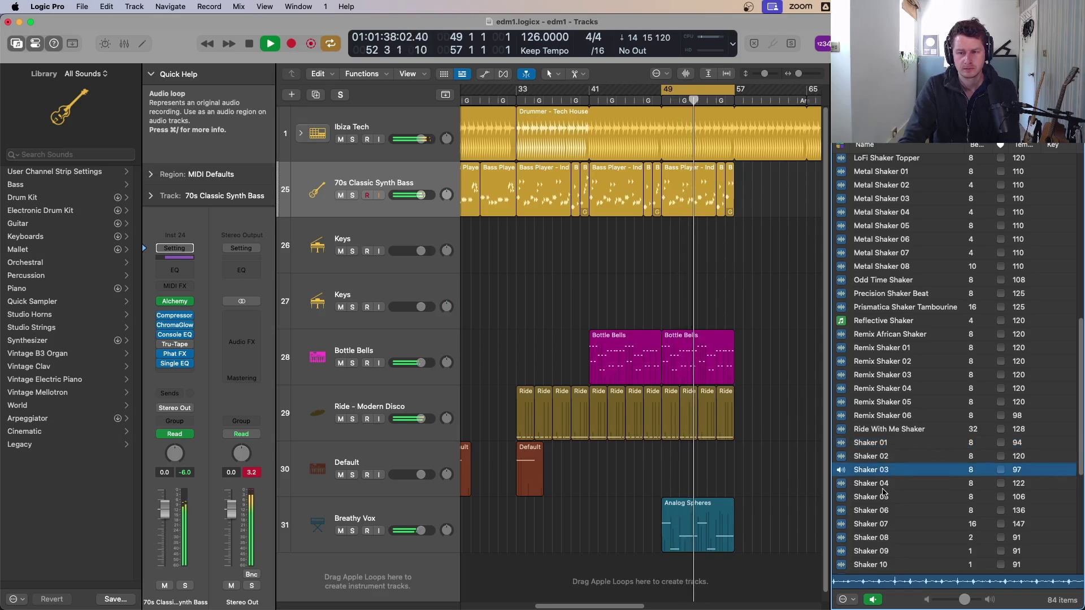
# - Audition the Shaker 04 loop, add it on a new track at bar 49, and lower its fader to -4.8 dB
pyautogui.click(884, 486)
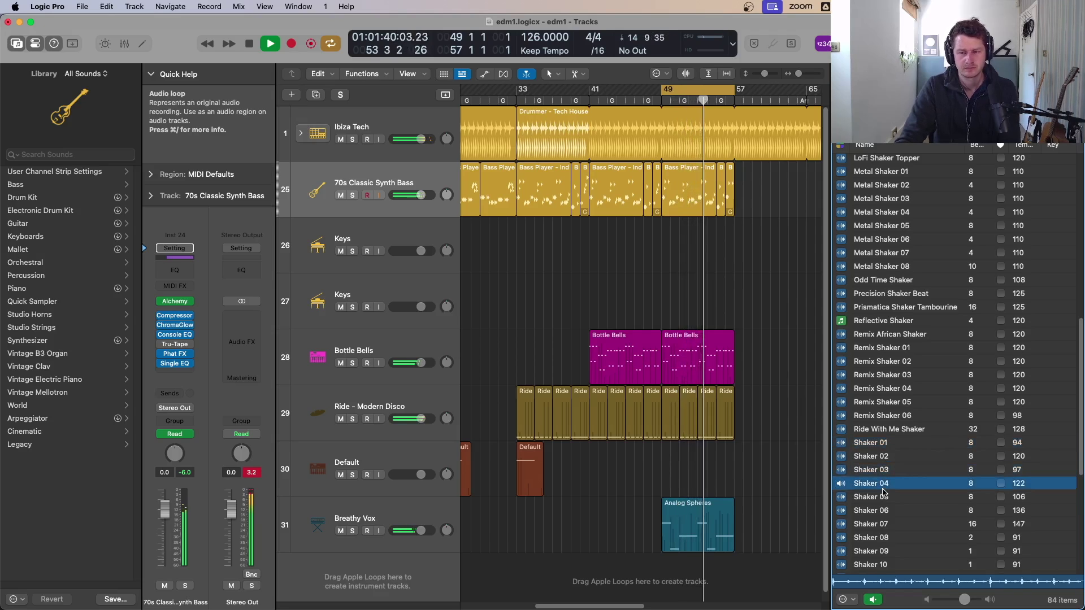
pyautogui.moveTo(885, 492); pyautogui.dragTo(674, 579)
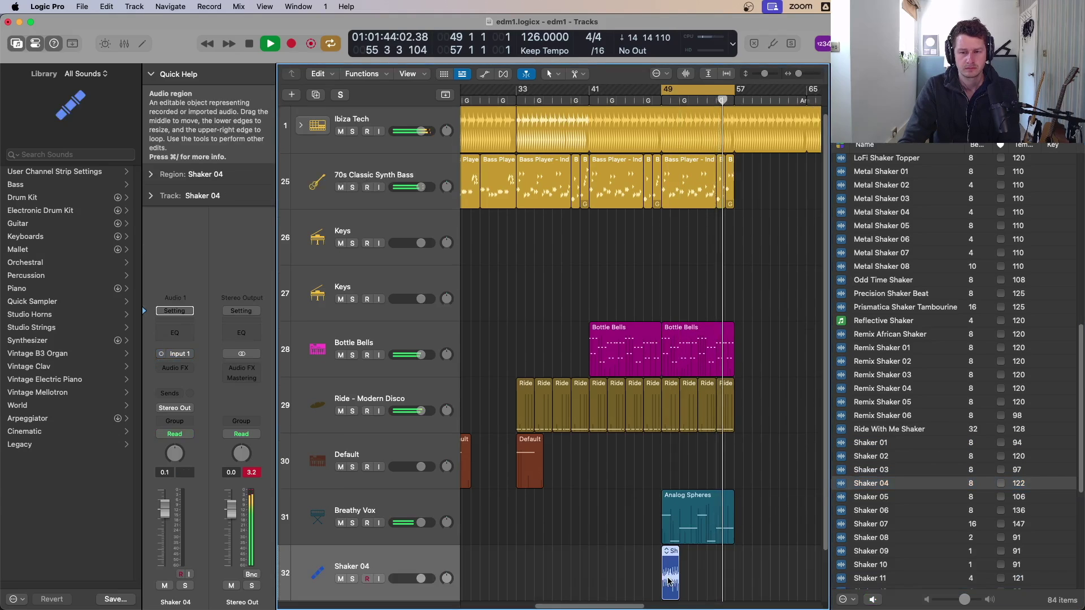
pyautogui.moveTo(165, 515); pyautogui.dragTo(165, 531)
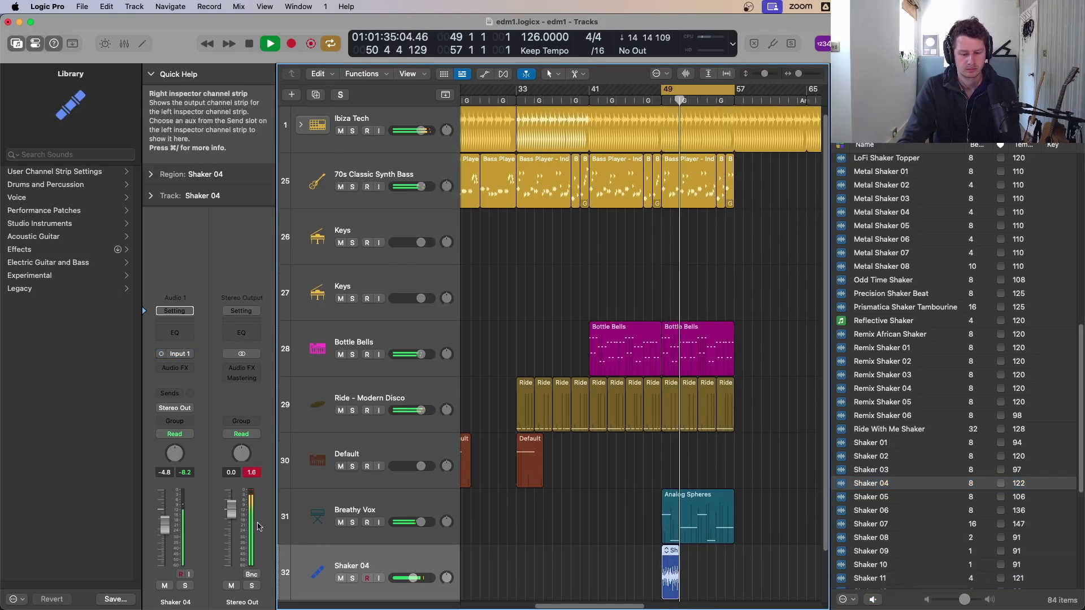
# - Lower all mixer faders together by 1 dB, stop playback, and reset the Stereo Out fader to 0.0 dB
pyautogui.press('x')
pyautogui.moveTo(527, 498); pyautogui.dragTo(527, 501)
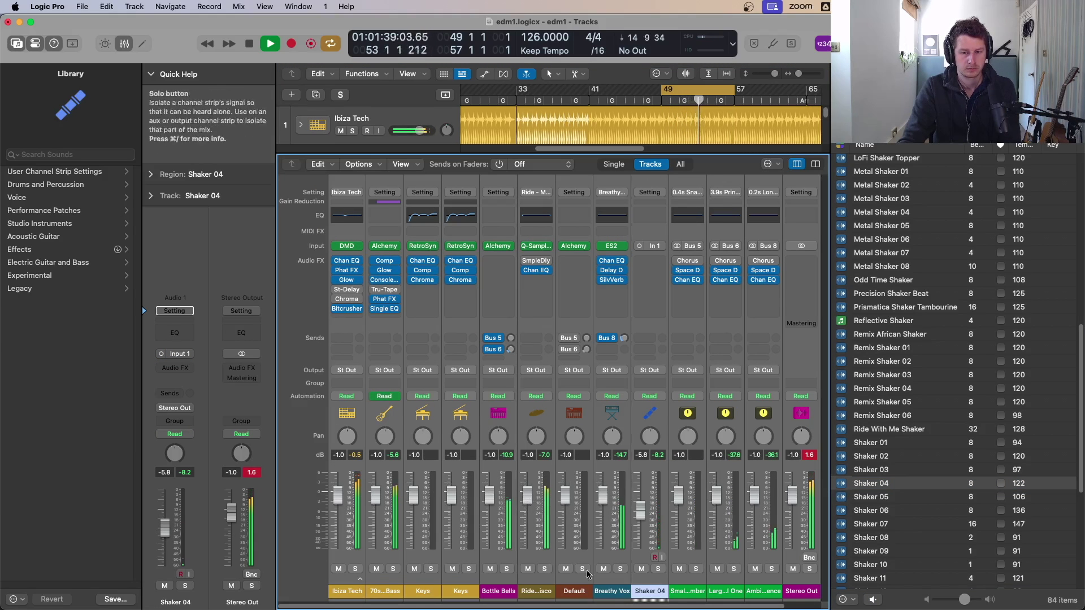
pyautogui.press('space')
pyautogui.hscroll(2, 715, 601)
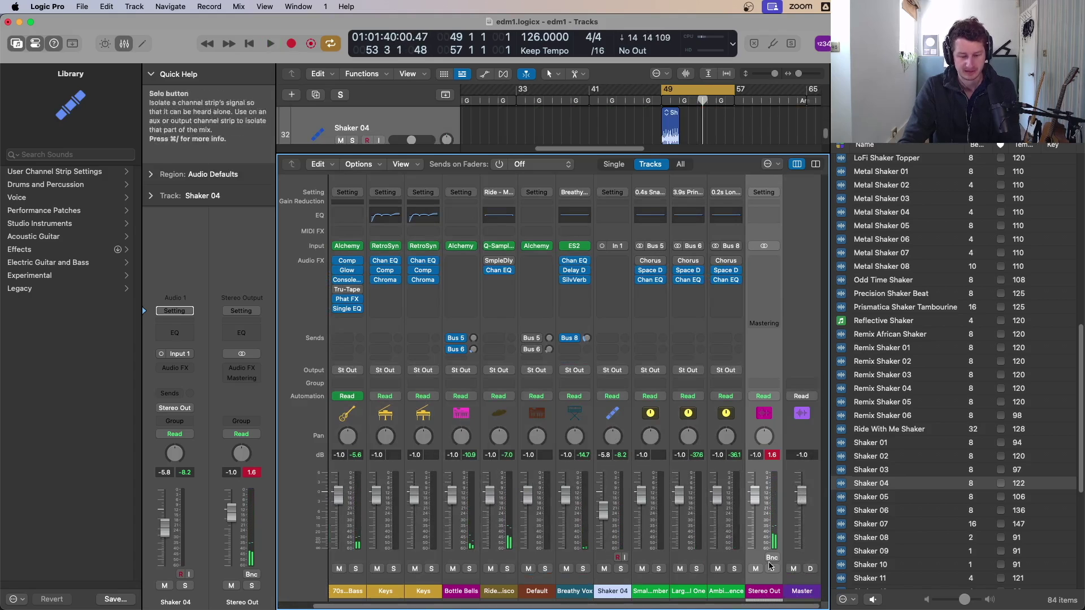
pyautogui.keyDown('alt'); pyautogui.click(754, 496); pyautogui.keyUp('alt')
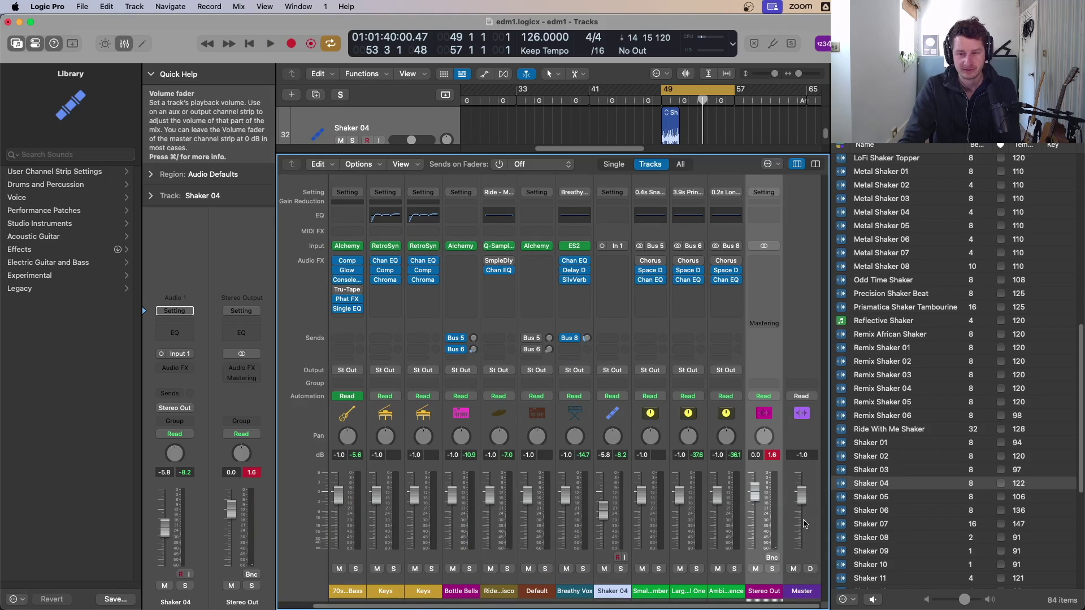
# - Lower all channel faders by another 1 dB, then reset the Stereo Out and Master faders to 0.0 dB
pyautogui.press('super+a')
pyautogui.moveTo(680, 503); pyautogui.dragTo(680, 506)
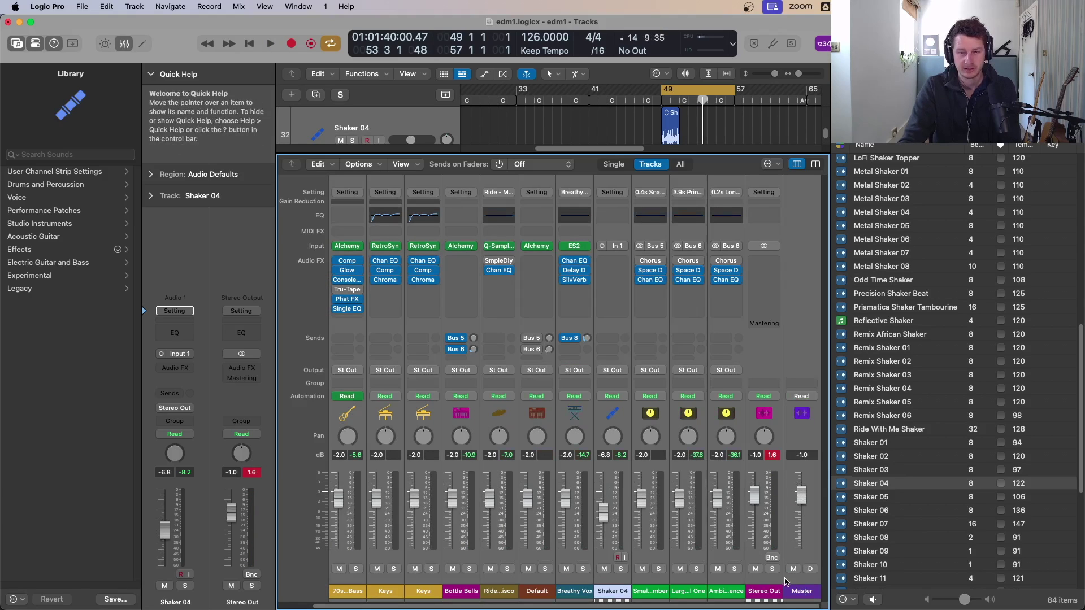
pyautogui.click(755, 500)
pyautogui.keyDown('alt'); pyautogui.click(755, 500); pyautogui.keyUp('alt')
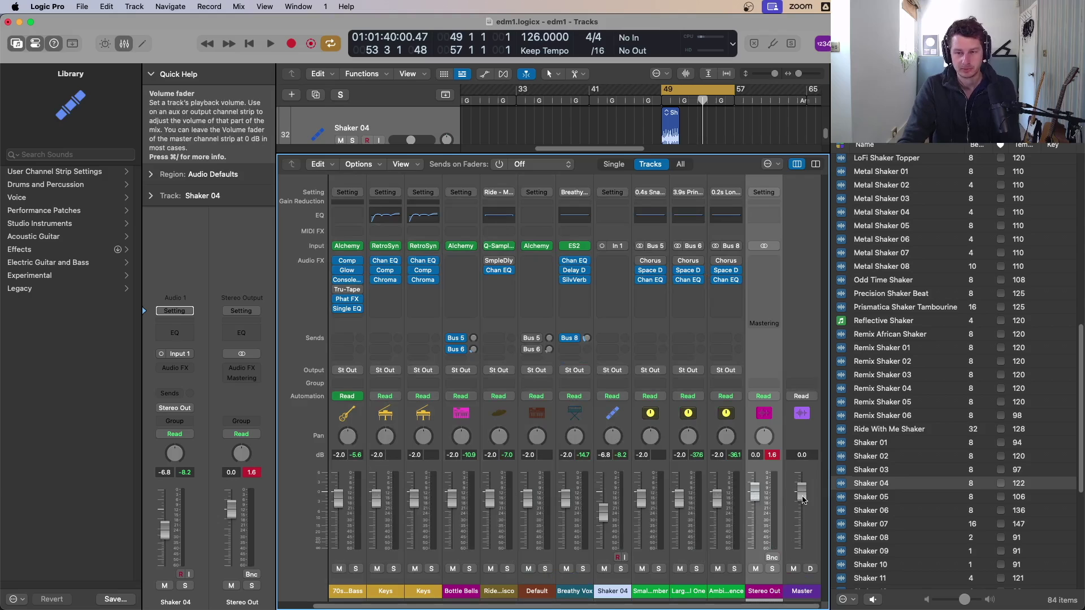
# - Play back the rebalanced mix over bars 49 to 57, then clear the loop search and close the Loop Browser
pyautogui.press('p')
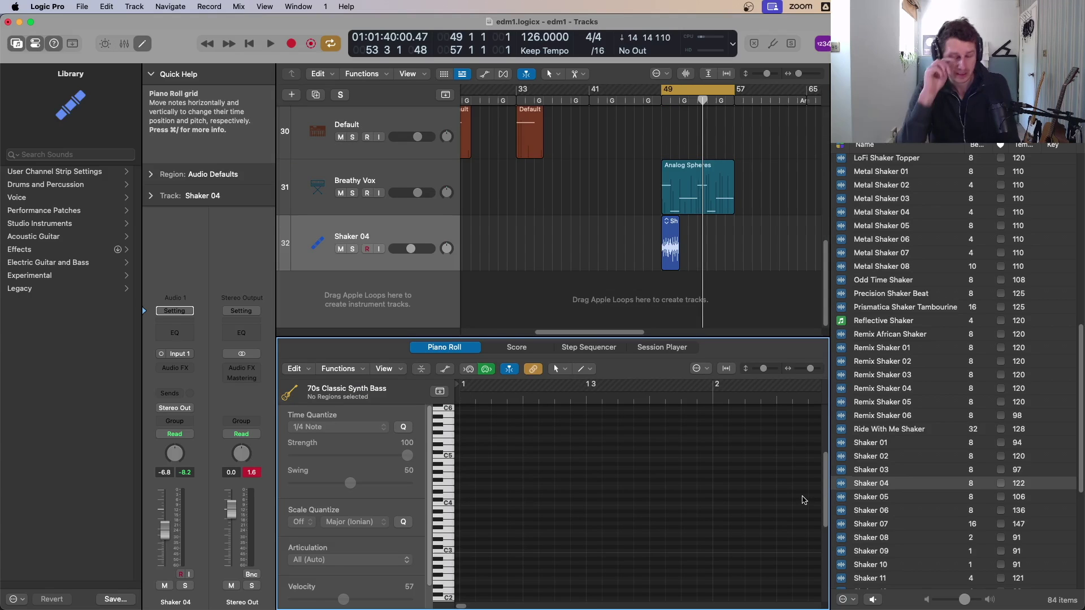
pyautogui.press('space')
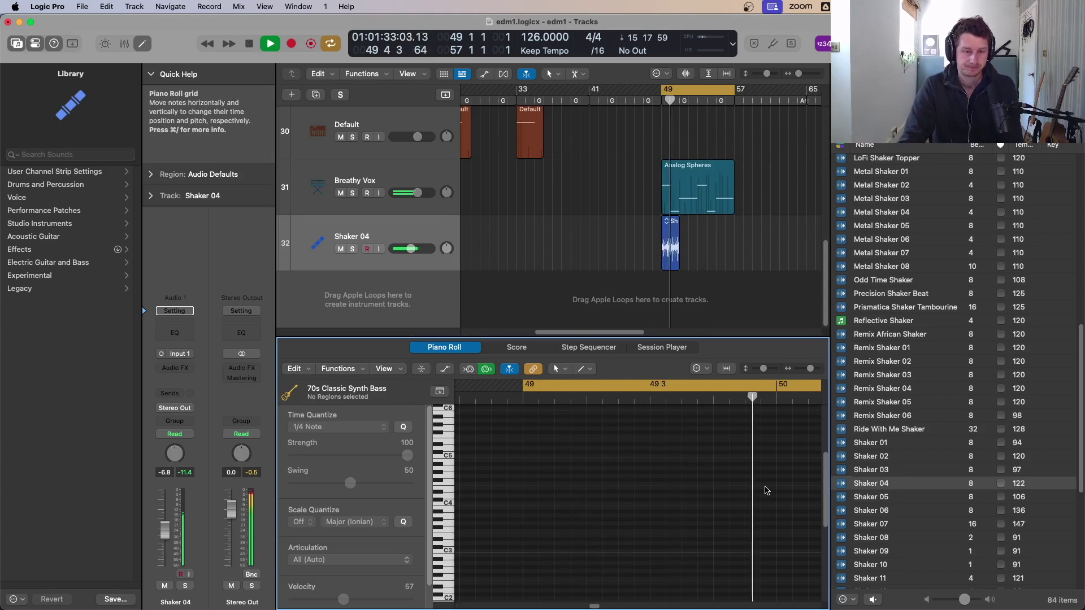
pyautogui.press('p')
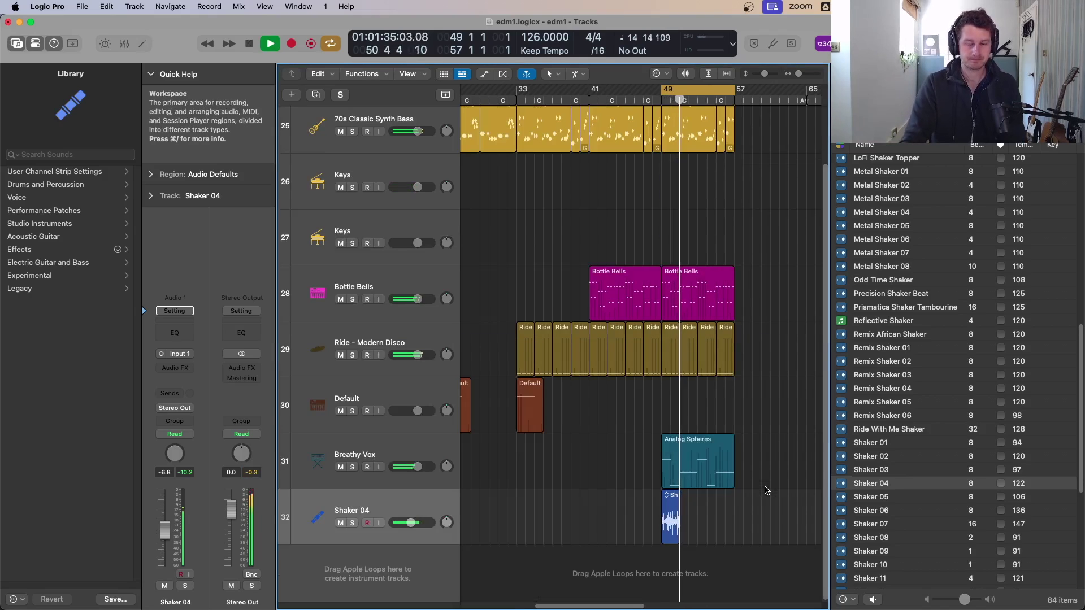
pyautogui.scroll(-4, 702, 392)
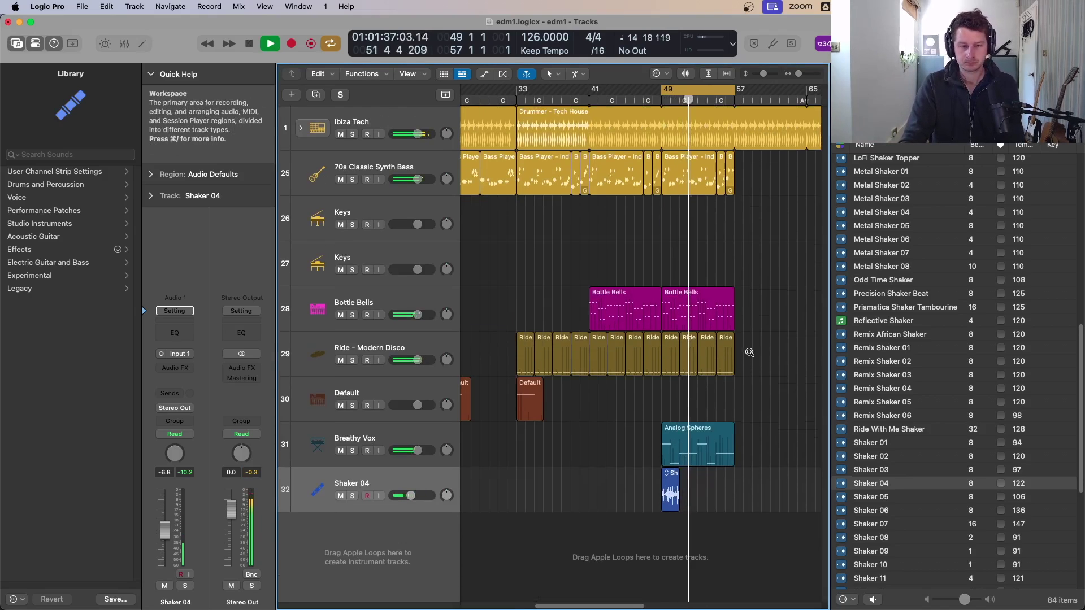
pyautogui.scroll(-2, 750, 355)
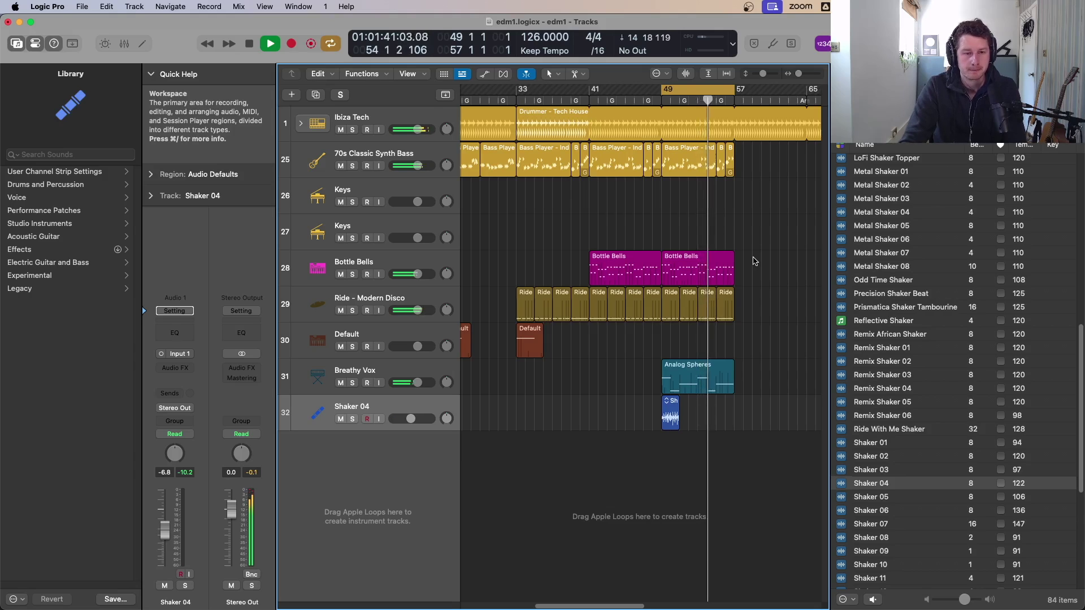
pyautogui.scroll(-1, 757, 254)
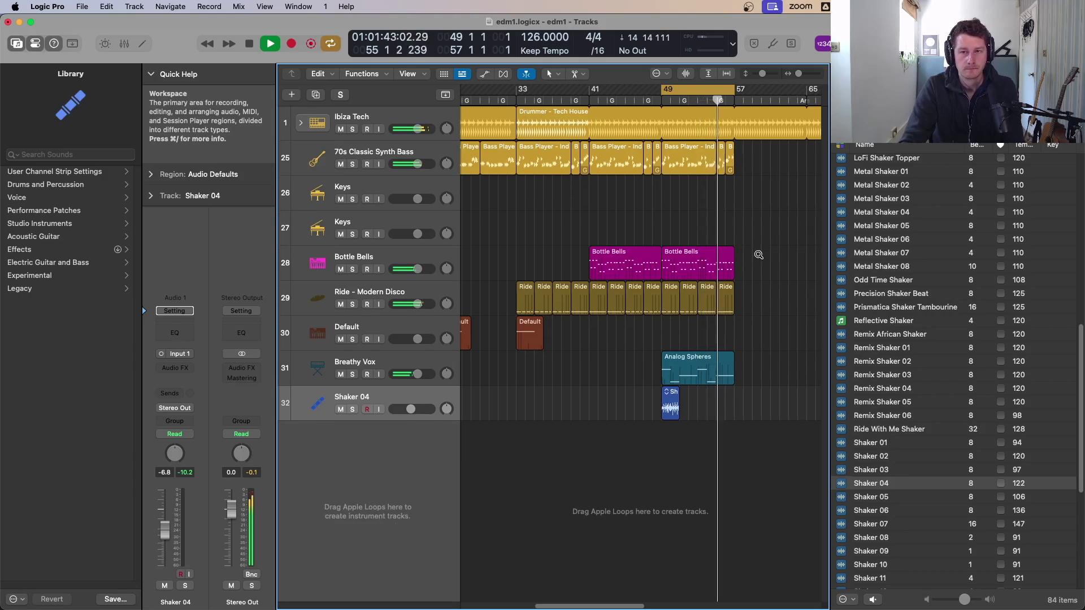
pyautogui.scroll(-1, 759, 255)
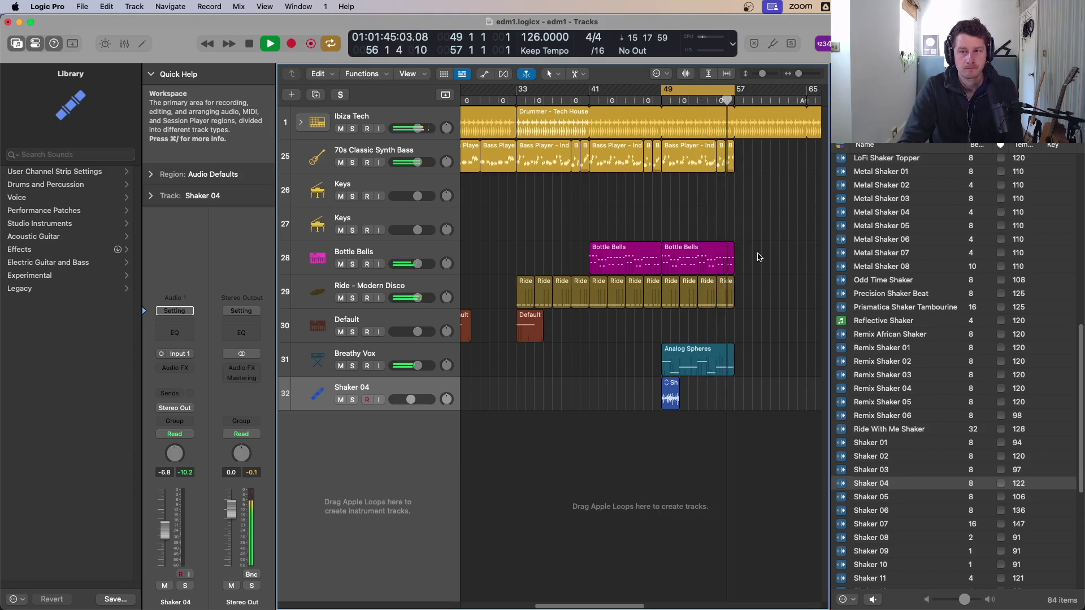
pyautogui.click(1069, 128)
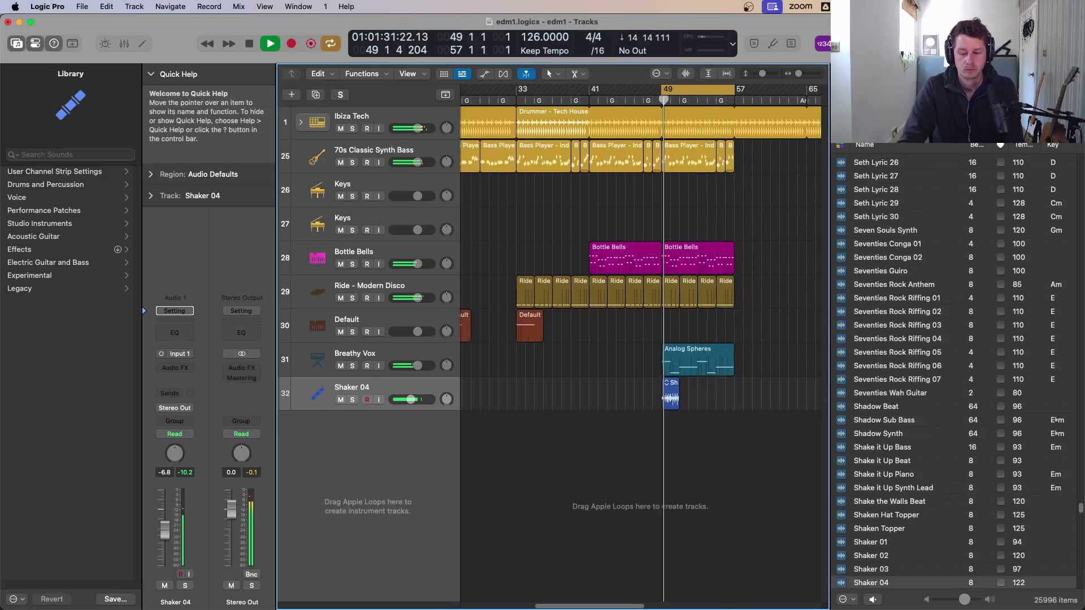
pyautogui.press('o')
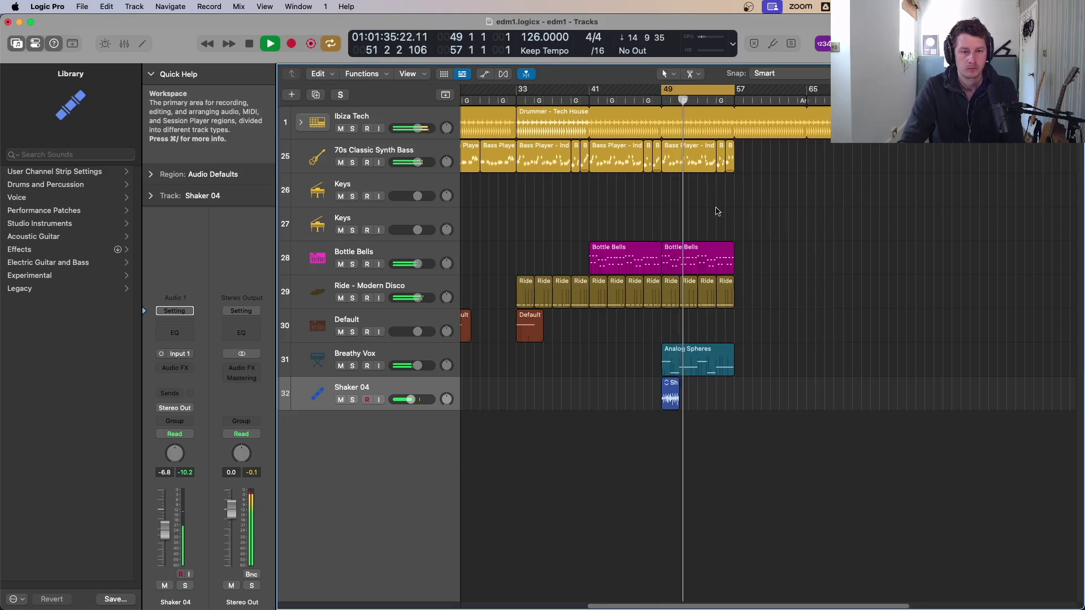
# - Loop the Shaker 04 region out to bar 57 and audition it transposed down by 3, 4, 5 and 6 semitones
pyautogui.click(670, 396)
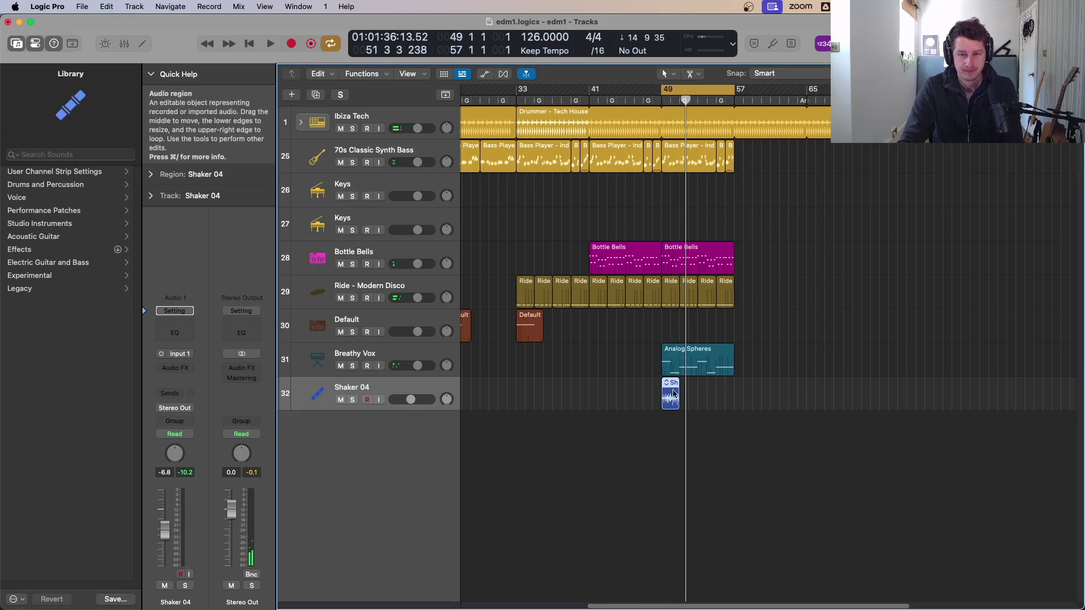
pyautogui.moveTo(684, 384); pyautogui.dragTo(735, 389)
pyautogui.press('space')
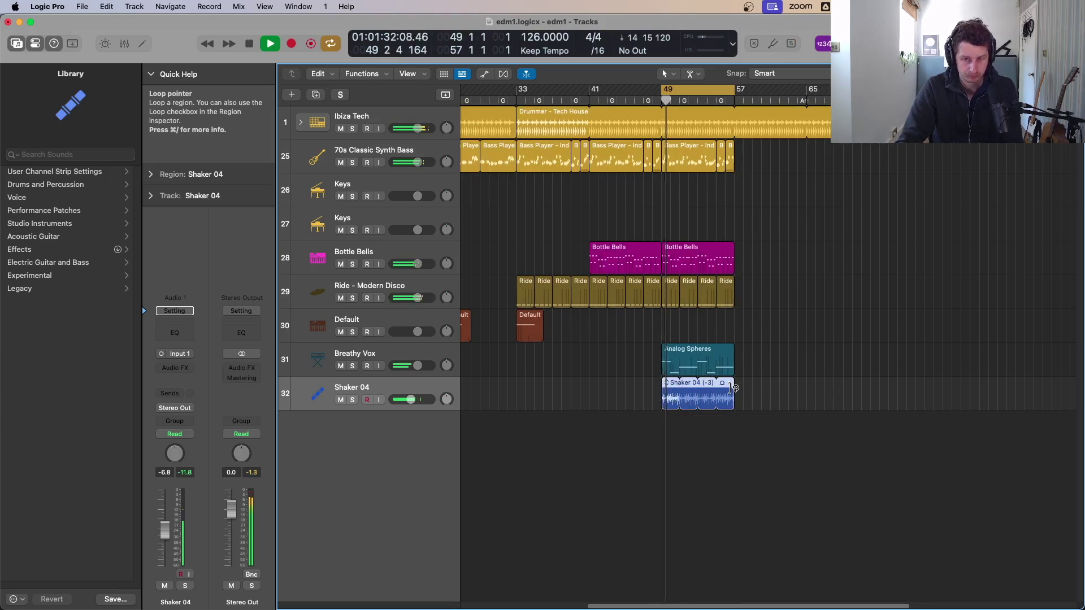
pyautogui.press('space')
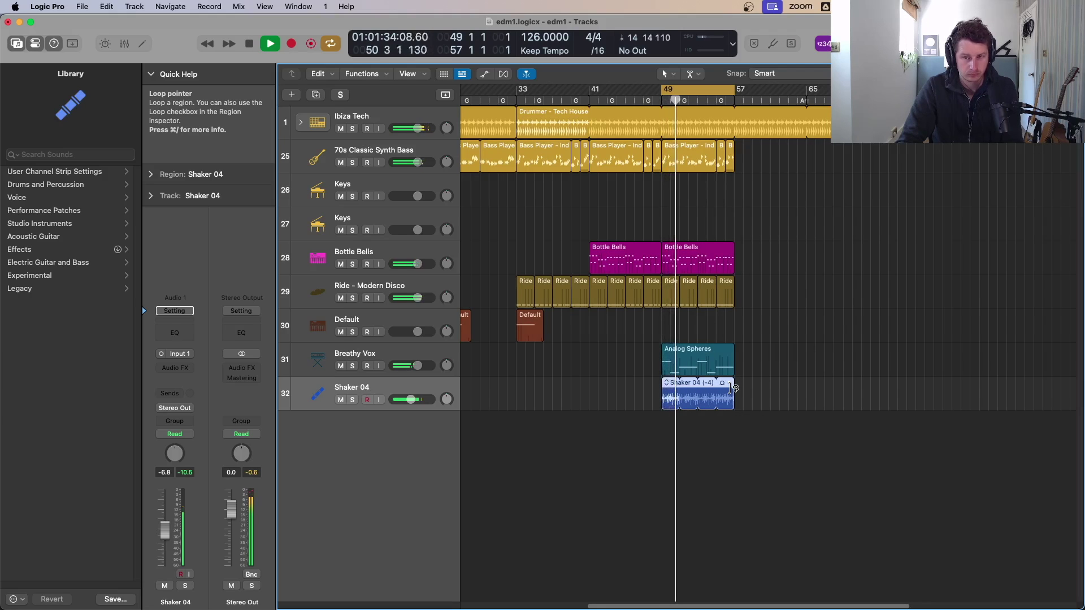
pyautogui.press('space')
pyautogui.press('space')
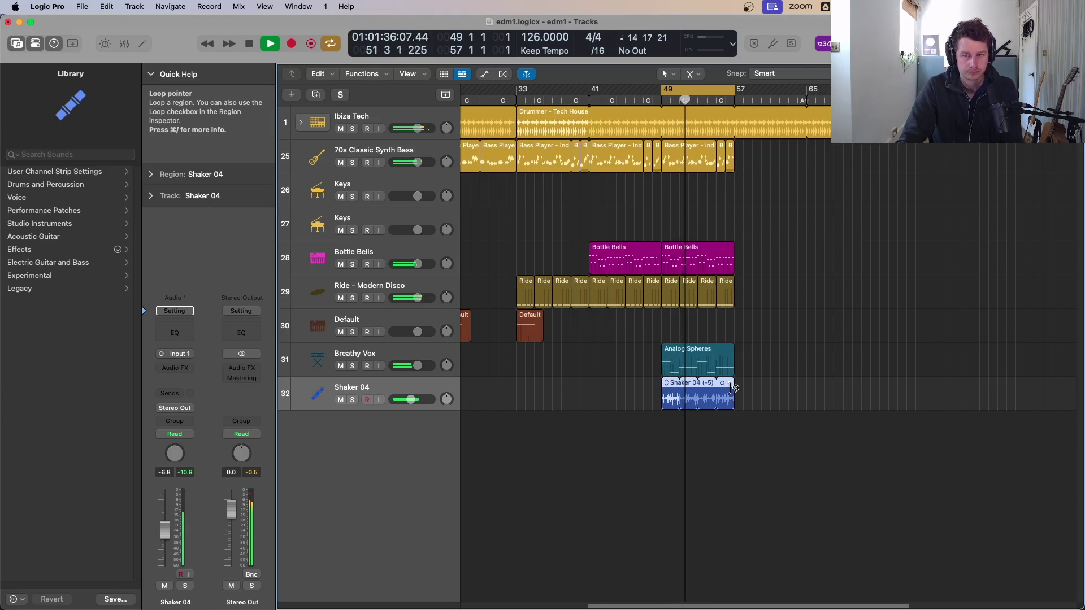
pyautogui.press('space')
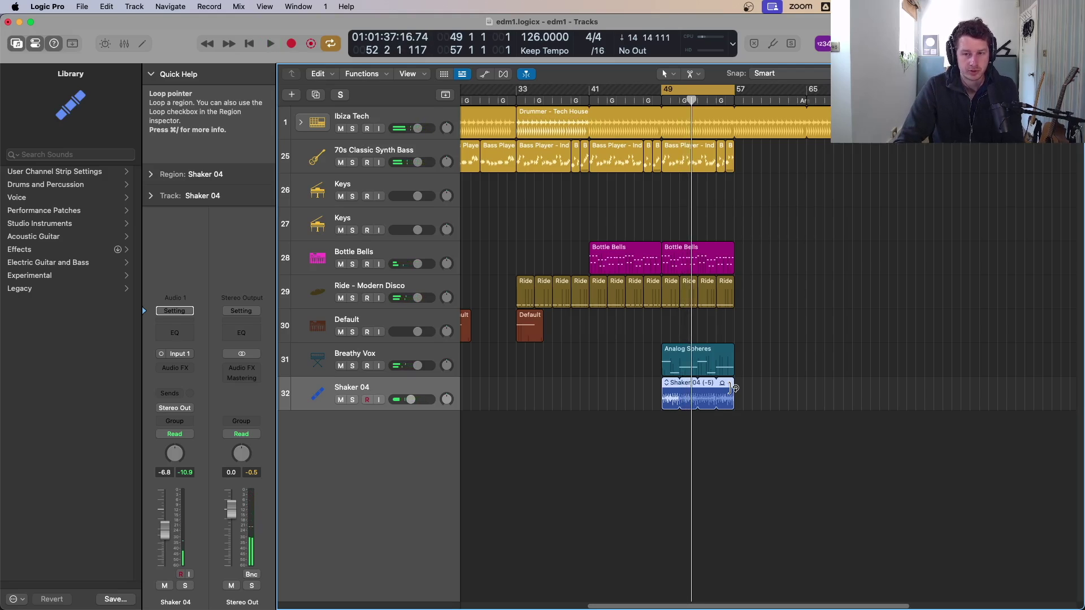
# - Set the Shaker 04 region's transposition to -5 semitones and play the arrangement from bar 1 with cycle mode off
pyautogui.moveTo(780, 333); pyautogui.dragTo(579, 460)
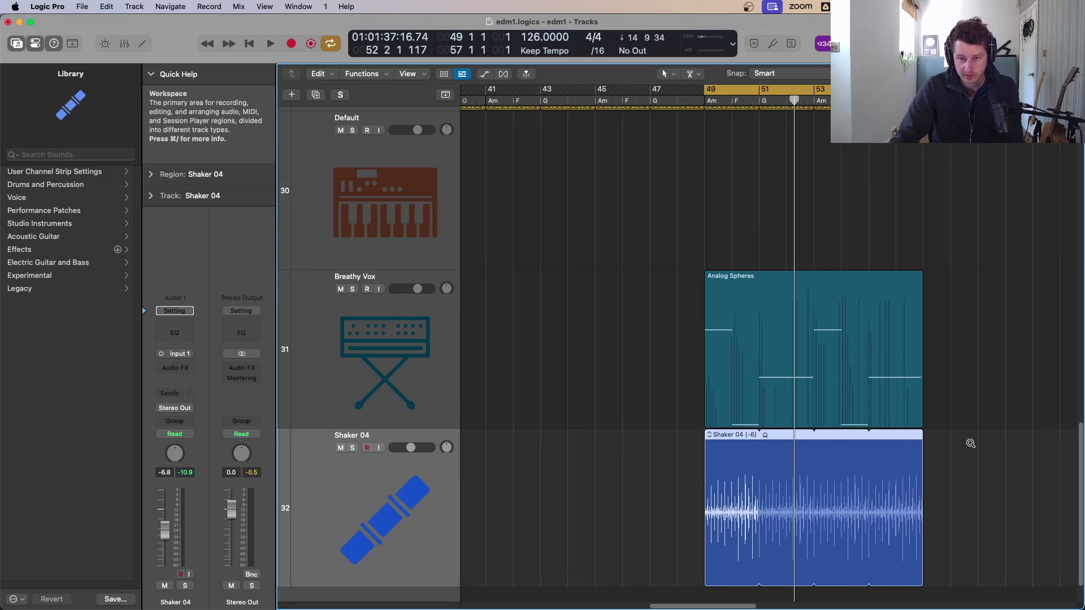
pyautogui.press('space')
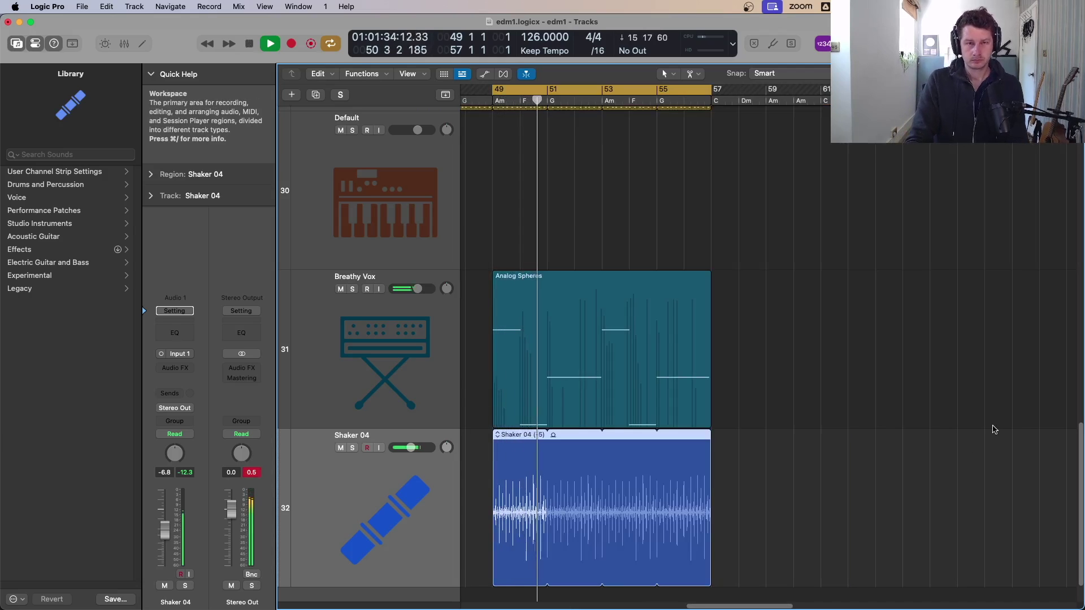
pyautogui.press('p')
pyautogui.press('p')
pyautogui.press('z')
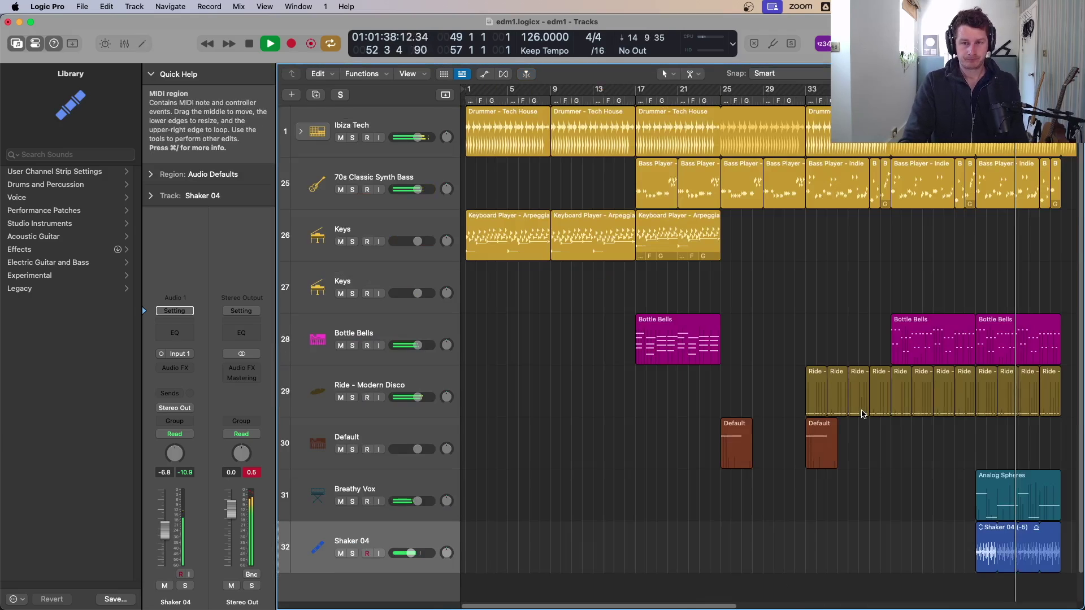
pyautogui.press('space')
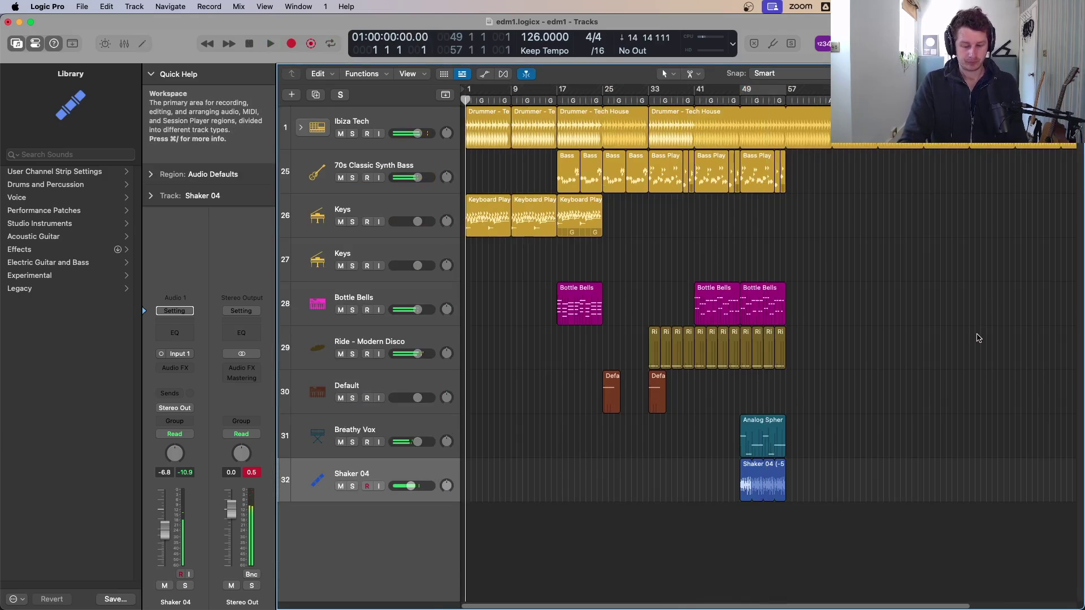
pyautogui.press('space')
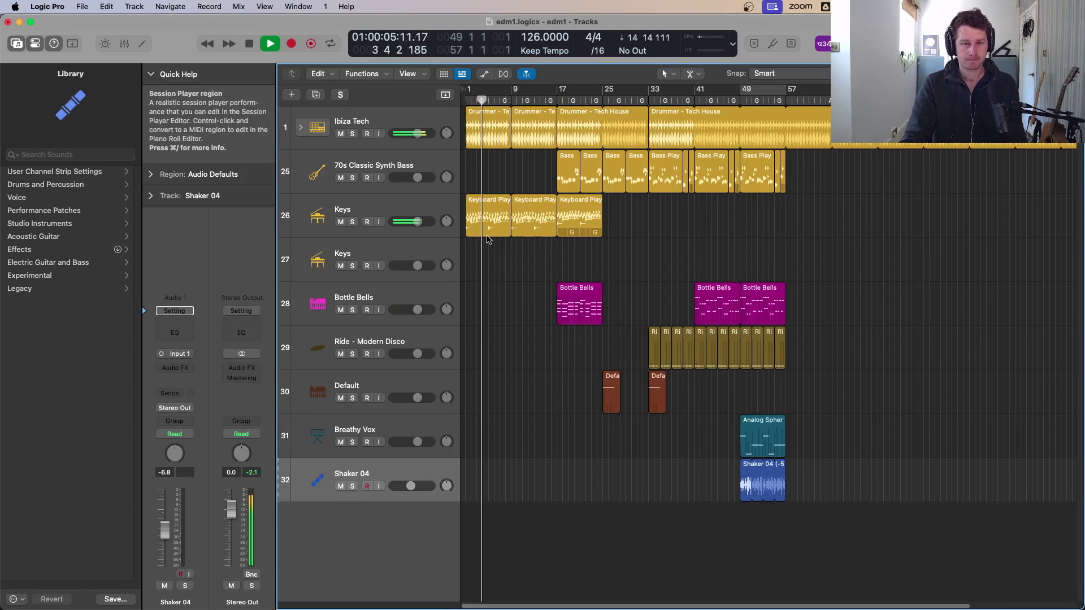
# - Try copies of the first Keyboard Player region and the bar 17 Bottle Bells region at bar 1 of the Bottle Bells track, muting the keyboard
pyautogui.moveTo(482, 218); pyautogui.dragTo(482, 307)
pyautogui.press('space')
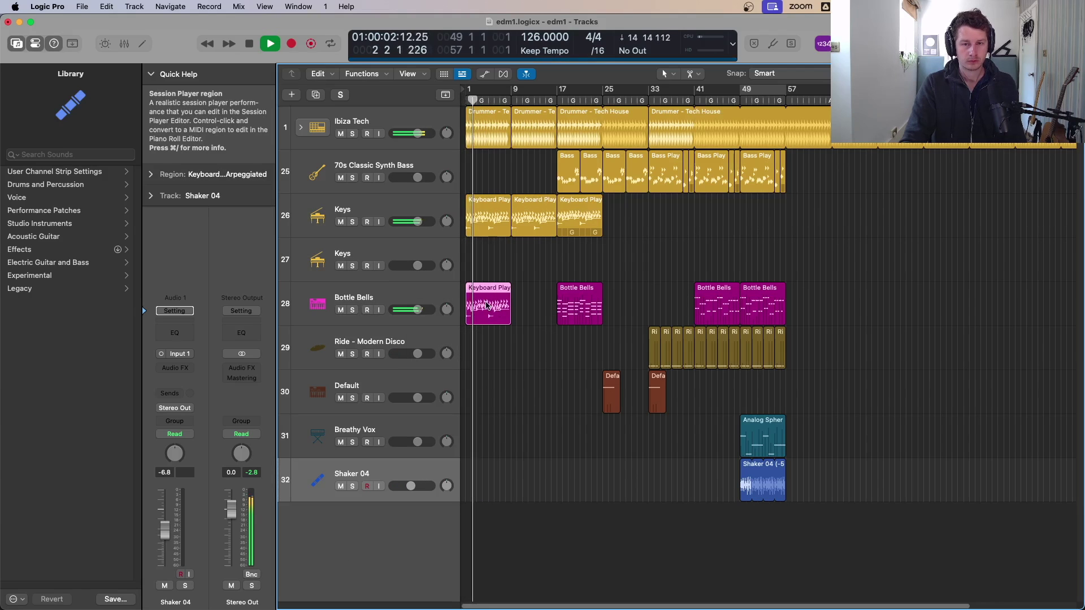
pyautogui.moveTo(565, 291); pyautogui.dragTo(464, 290)
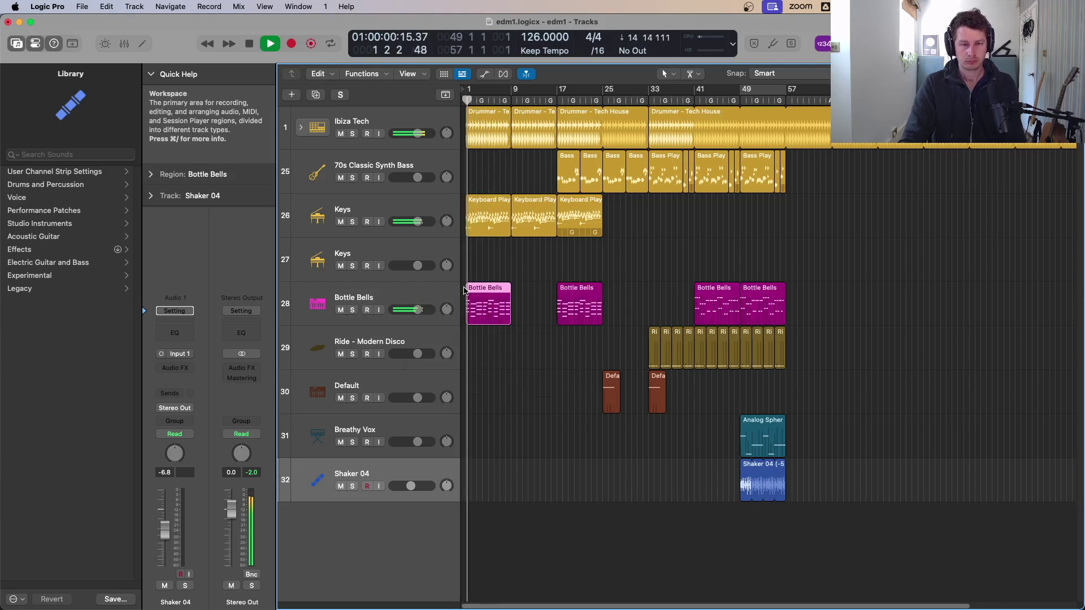
pyautogui.click(486, 210)
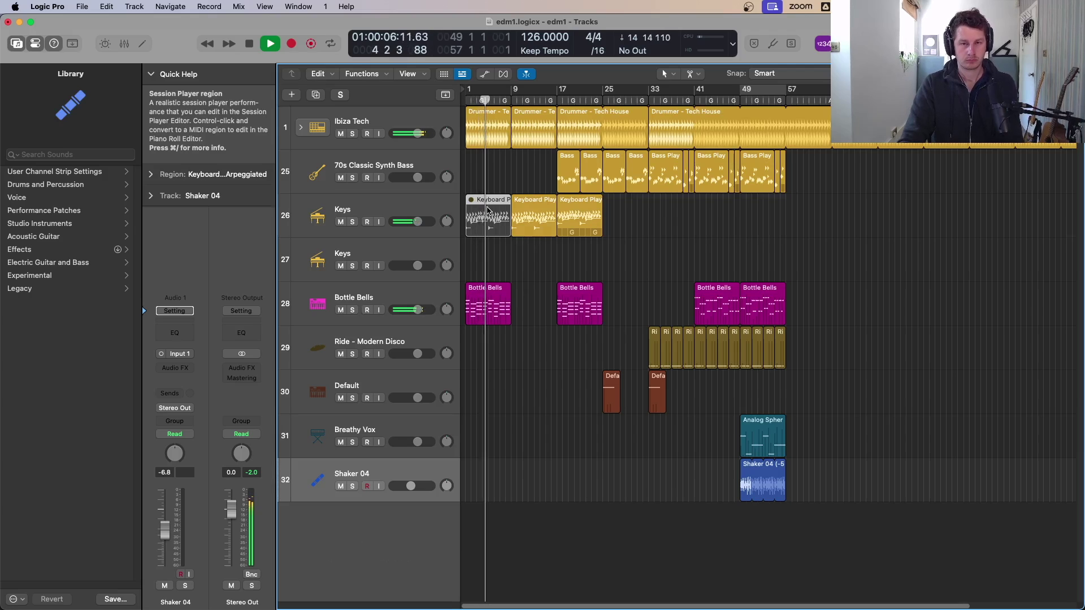
pyautogui.hotkey('ctrl', 'm')
pyautogui.press('Delete')
# - Open the first Keyboard Player region in the Session Player editor, turn off its right hand, and play it from bar 1
pyautogui.click(494, 218)
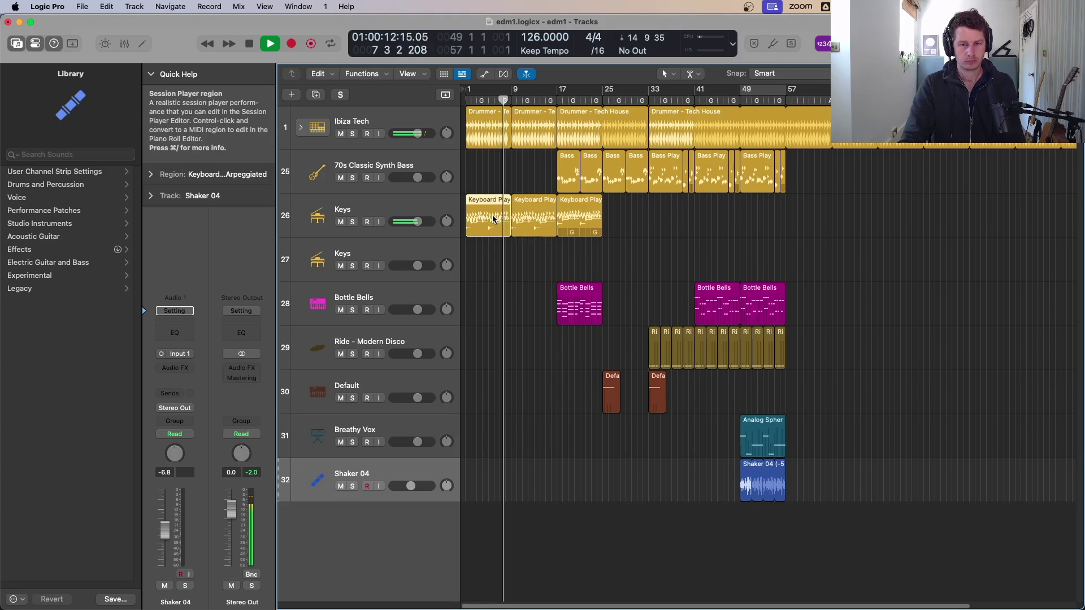
pyautogui.doubleClick(495, 218)
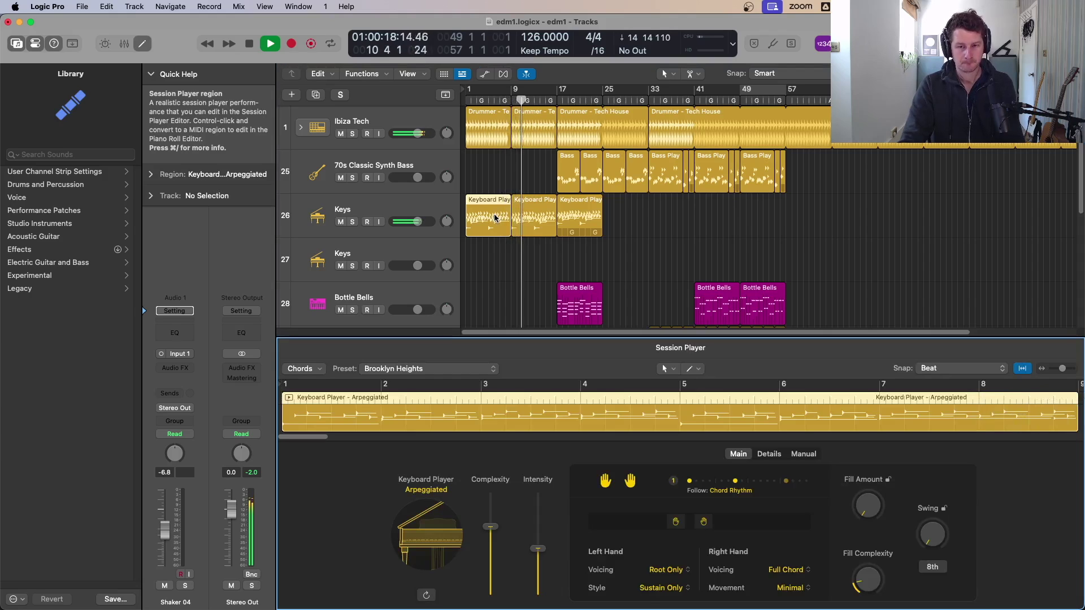
pyautogui.press('space')
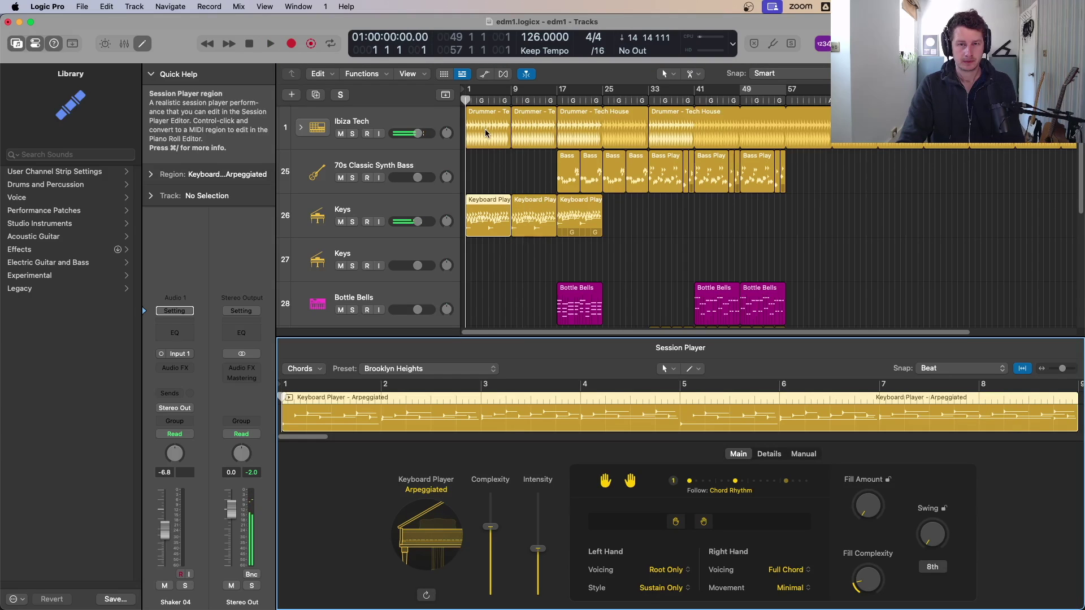
pyautogui.click(631, 482)
pyautogui.press('space')
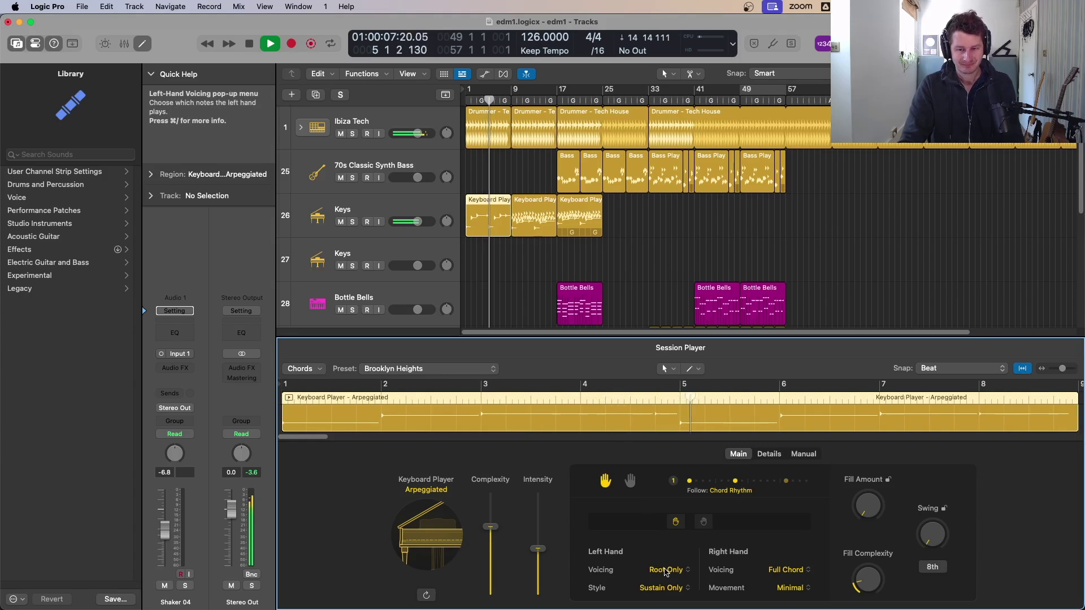
# - Set the left-hand voicing of the first Keyboard Player region to Add Fifth and play it back
pyautogui.press('space')
pyautogui.click(665, 571)
pyautogui.click(682, 543)
pyautogui.press('space')
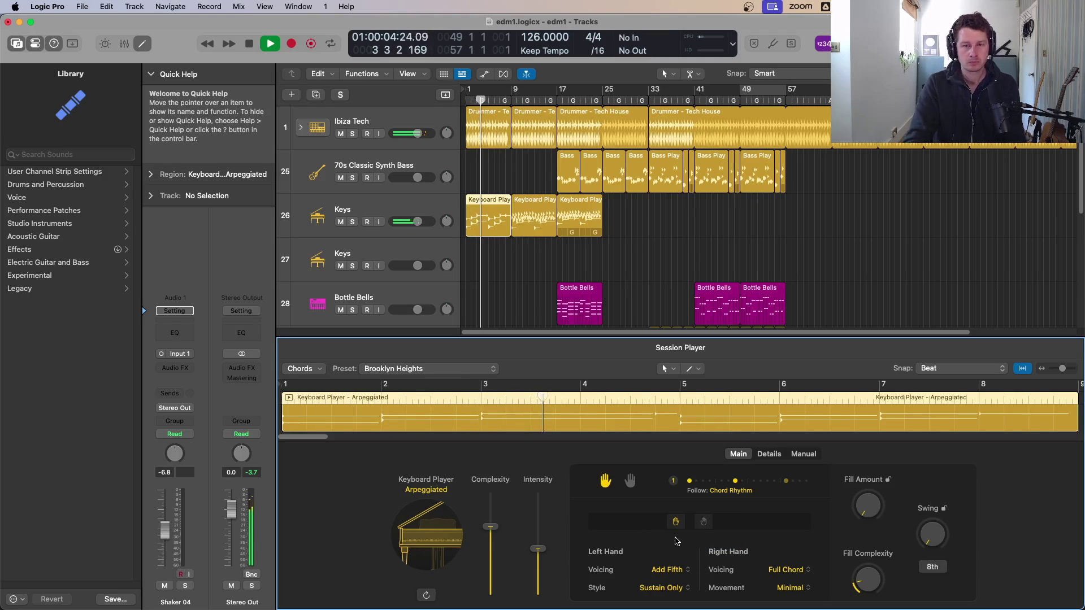
# - Close the Keyboard Player region's editor and fit the whole arrangement in the tracks area
pyautogui.press('p')
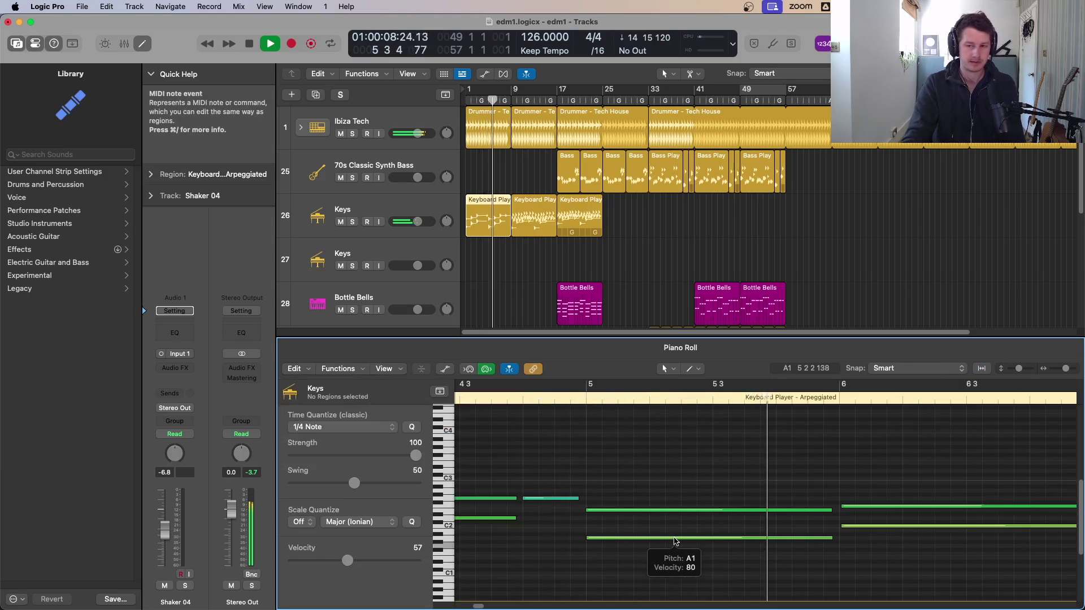
pyautogui.press('p')
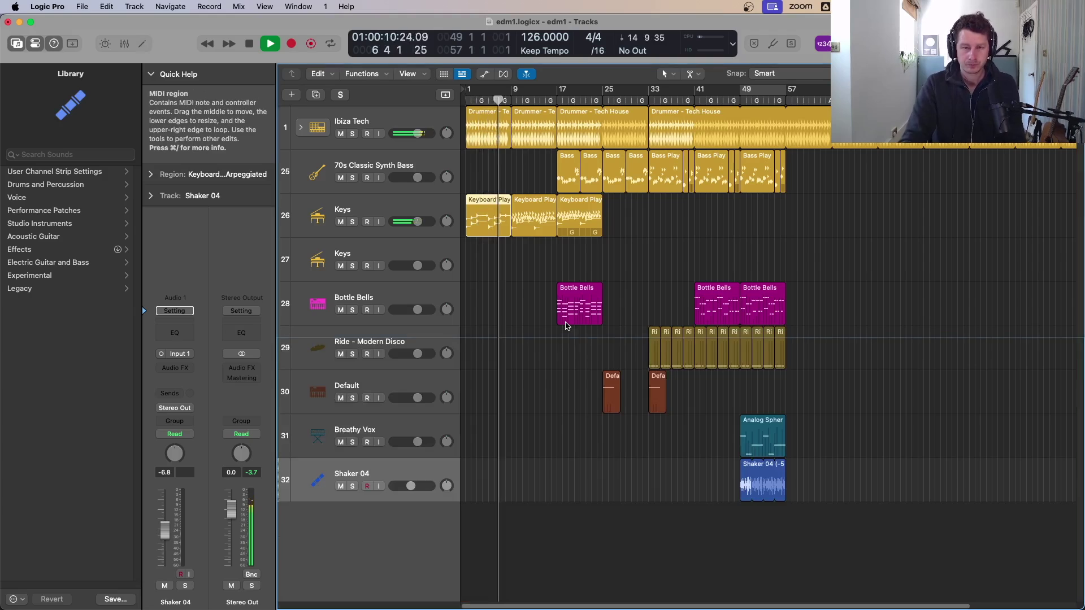
pyautogui.click(559, 348)
pyautogui.press('z')
pyautogui.scroll(-3, 676, 353)
pyautogui.hscroll(-3, 628, 317)
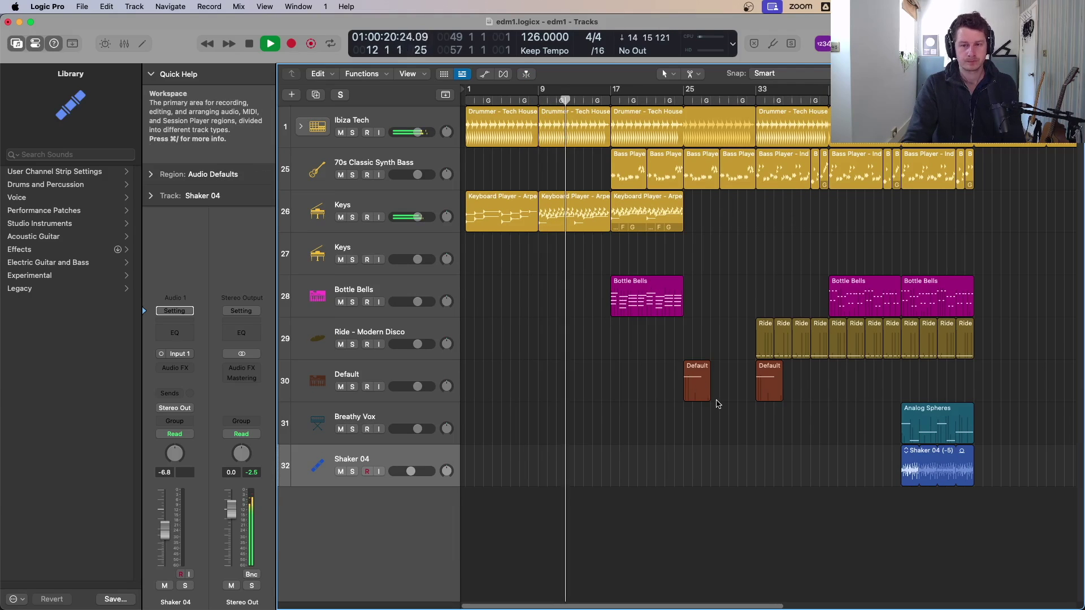
# - Search the Apple Loops for "reverse crash" and audition Ride With Me Reverse Crash and Angelic Reverse Crash FX
pyautogui.press('f')
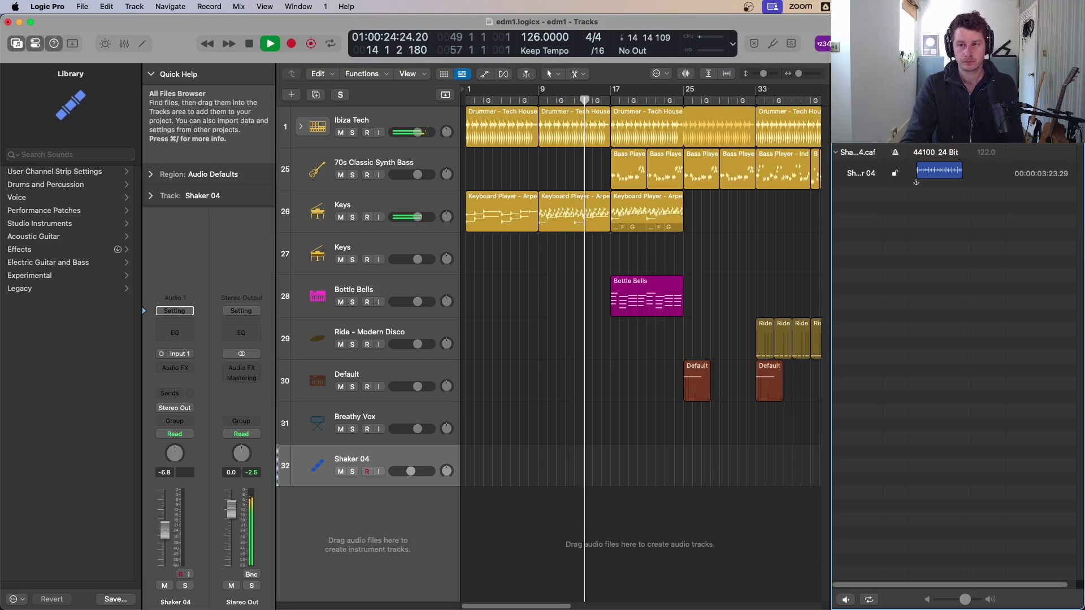
pyautogui.press('o')
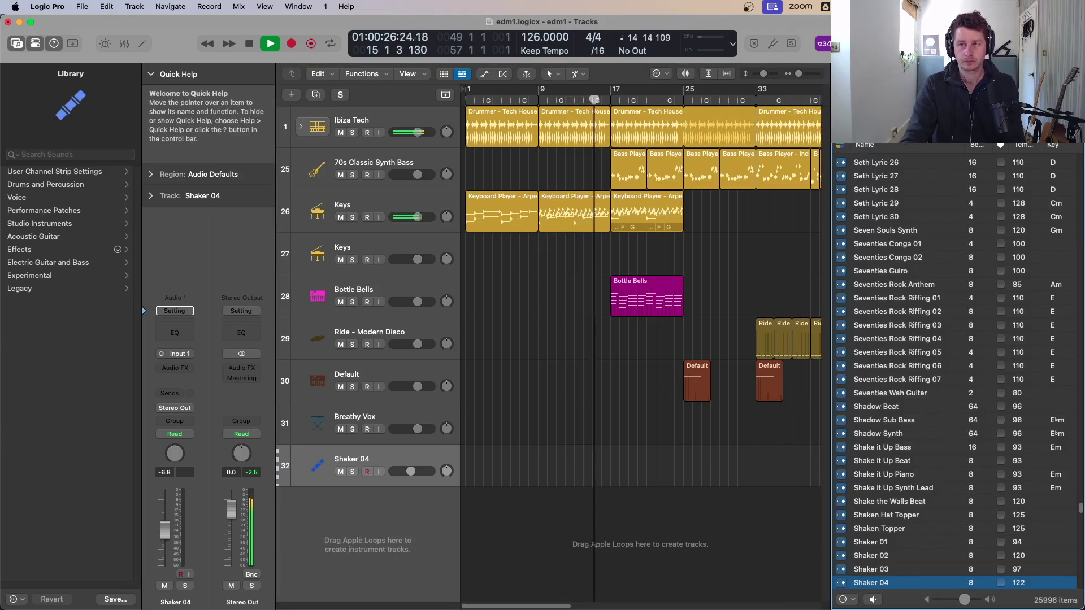
pyautogui.write('reverse')
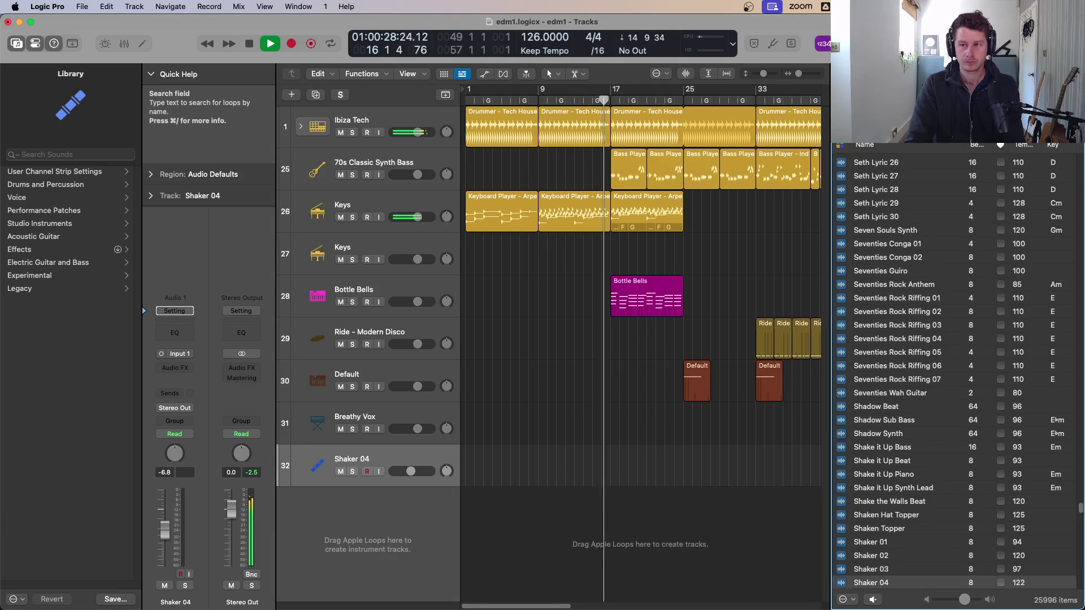
pyautogui.press('Return')
pyautogui.write('crash')
pyautogui.press('Return')
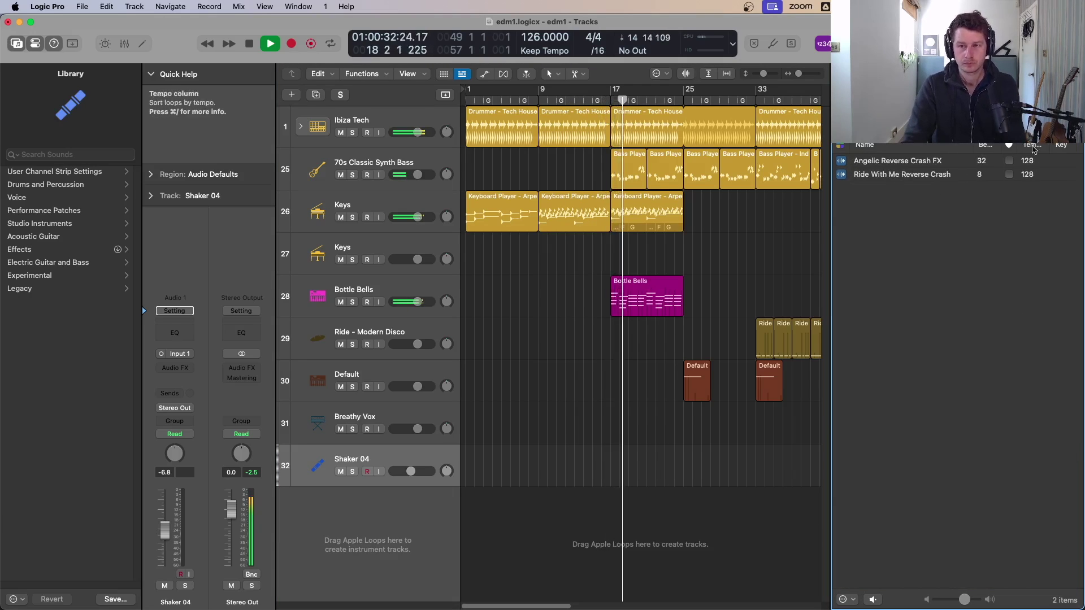
pyautogui.click(927, 174)
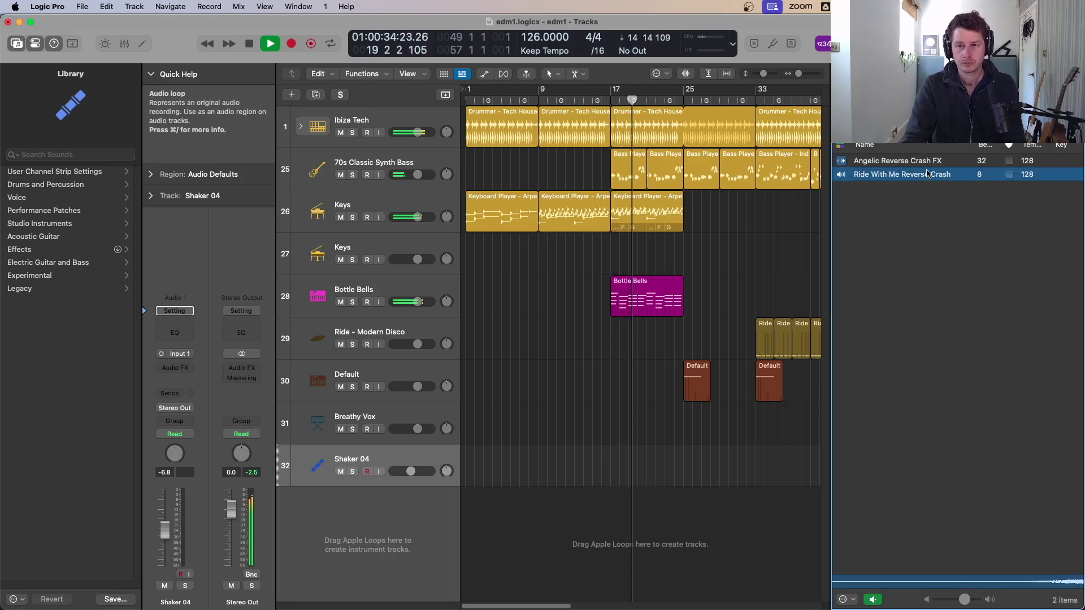
pyautogui.click(954, 160)
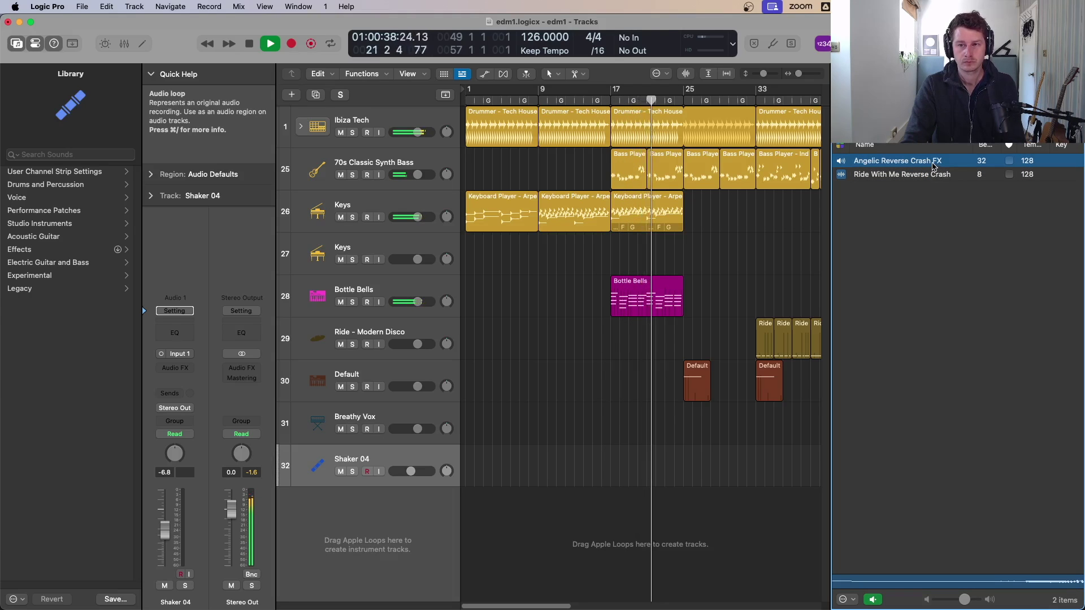
# - Add the Angelic Reverse Crash FX loop at about bar 4 below Shaker 04, creating a new stereo track for it
pyautogui.moveTo(932, 164); pyautogui.dragTo(490, 481)
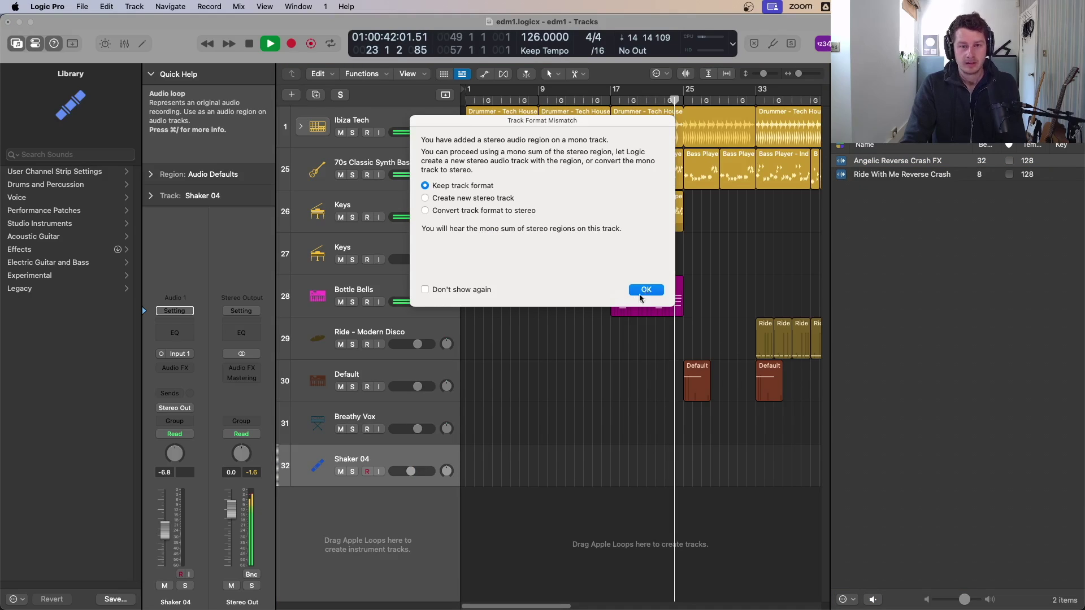
pyautogui.click(511, 199)
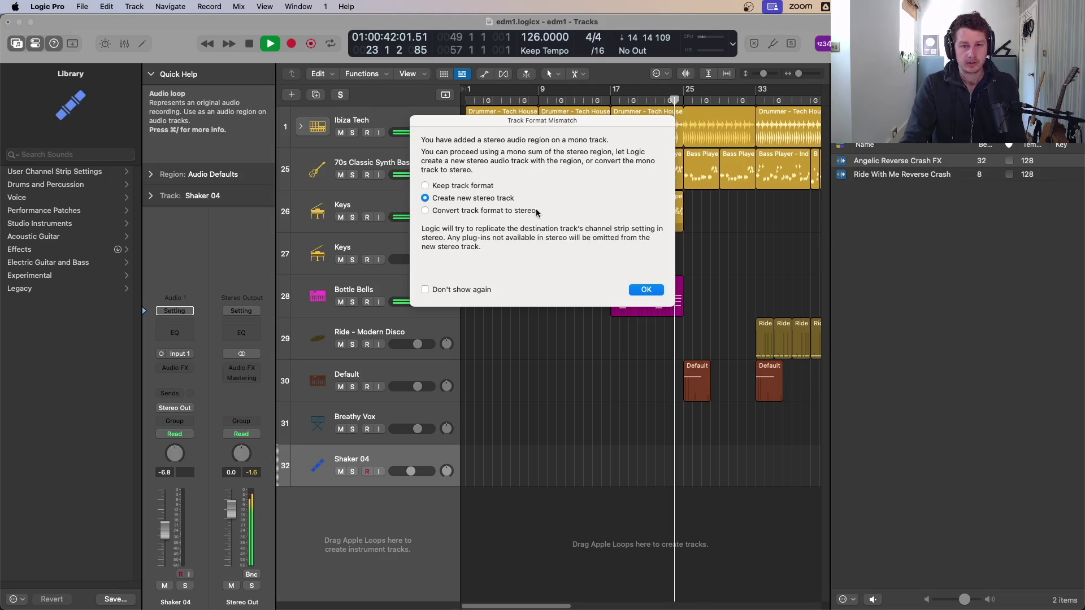
pyautogui.click(645, 290)
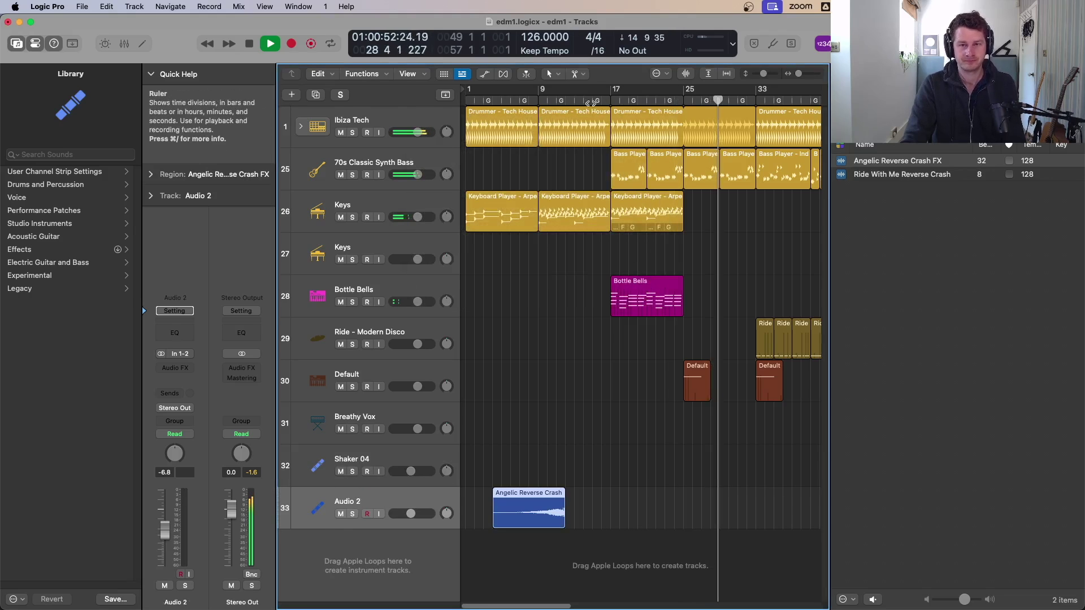
# - Split the reverse crash region at bar 9, moving the second part to end at bar 17 and trimming the first to start at bar 7
pyautogui.keyDown('super'); pyautogui.click(538, 520); pyautogui.keyUp('super')
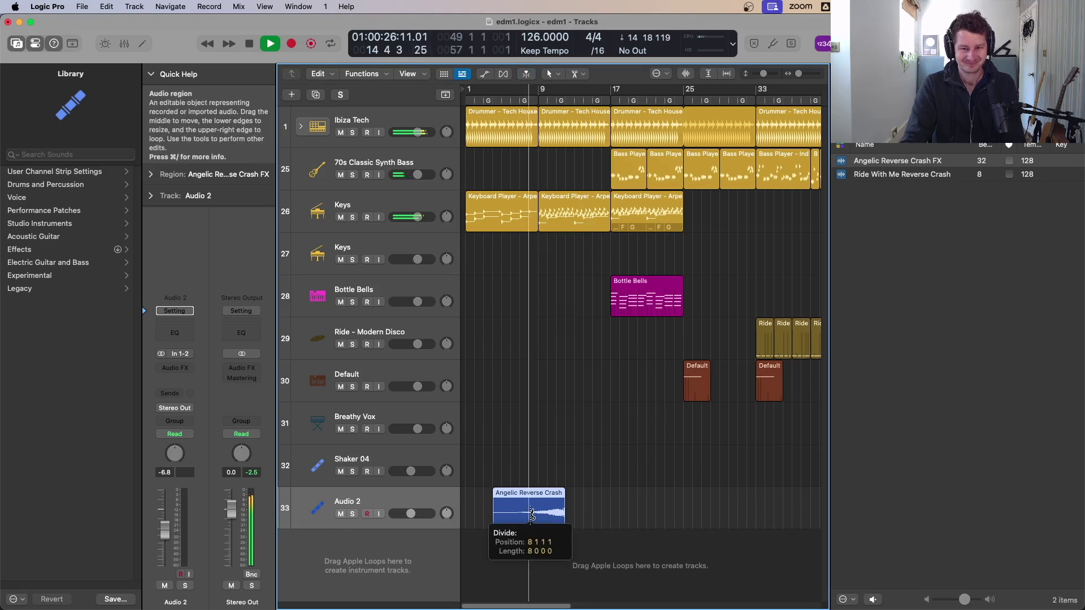
pyautogui.moveTo(553, 522); pyautogui.dragTo(597, 523)
pyautogui.moveTo(493, 521); pyautogui.dragTo(520, 522)
# - Play from bar 7 and copy the reverse crash region that ends at bar 17 so the copy ends at bar 25
pyautogui.click(520, 100)
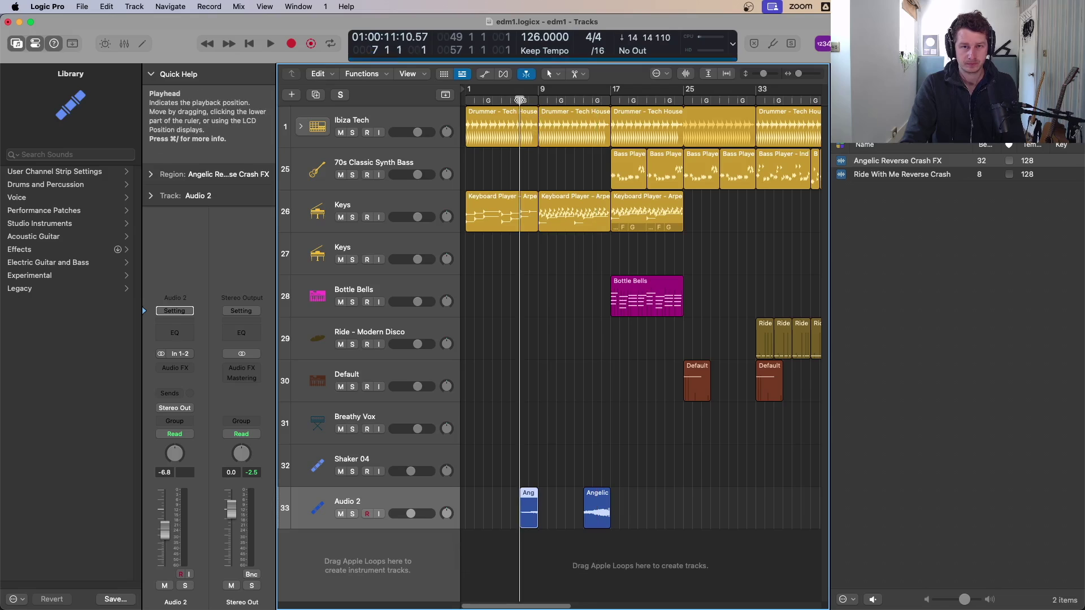
pyautogui.press('space')
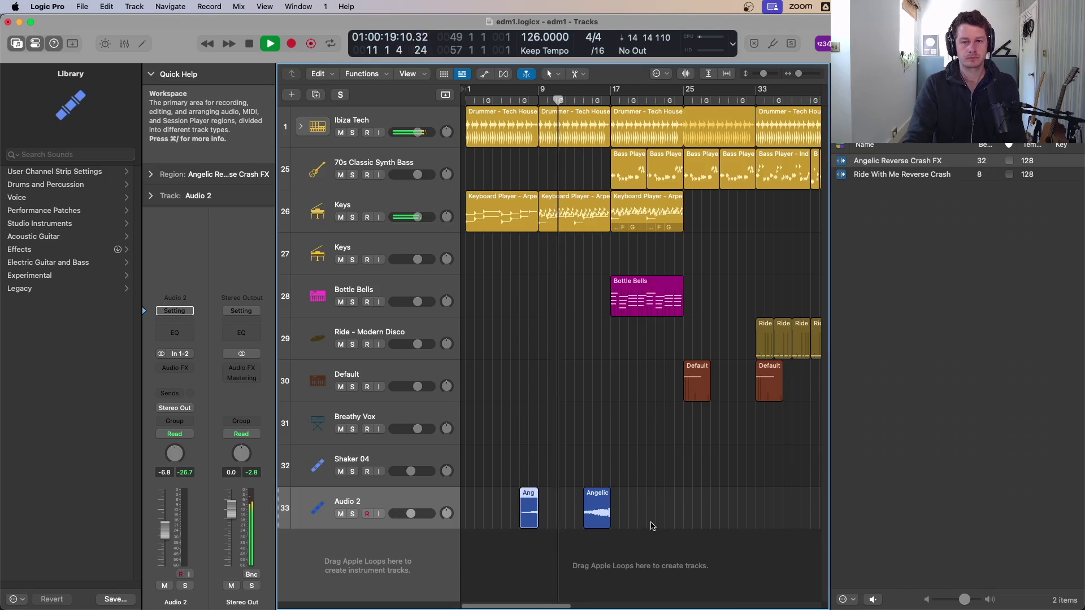
pyautogui.moveTo(601, 519); pyautogui.dragTo(672, 519)
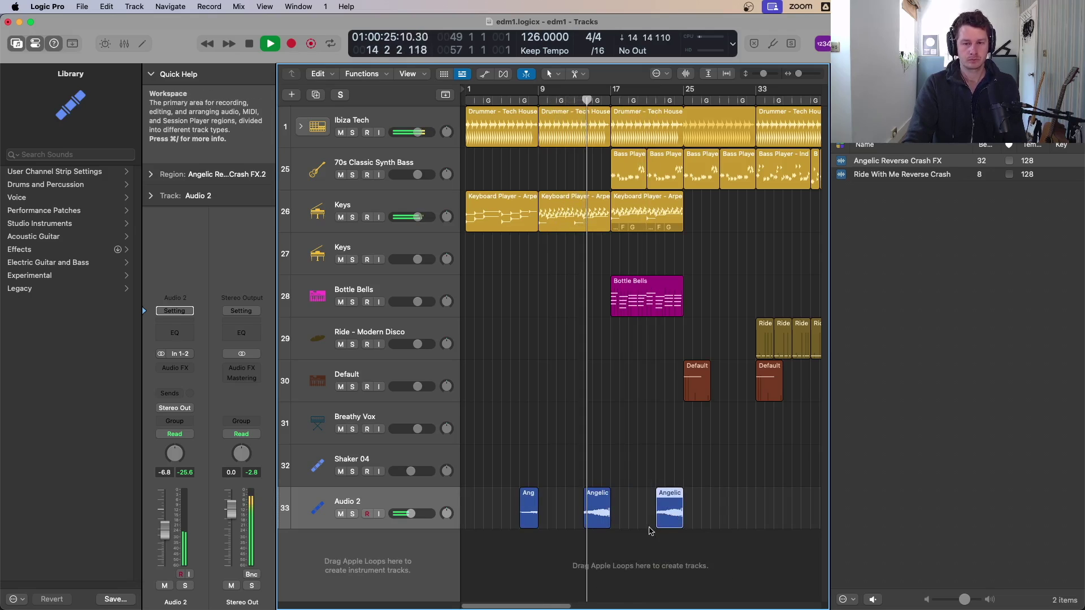
# - Try shortening the reverse crash region before bar 17 to start at bar 16, and play the transition
pyautogui.moveTo(585, 522); pyautogui.dragTo(598, 522)
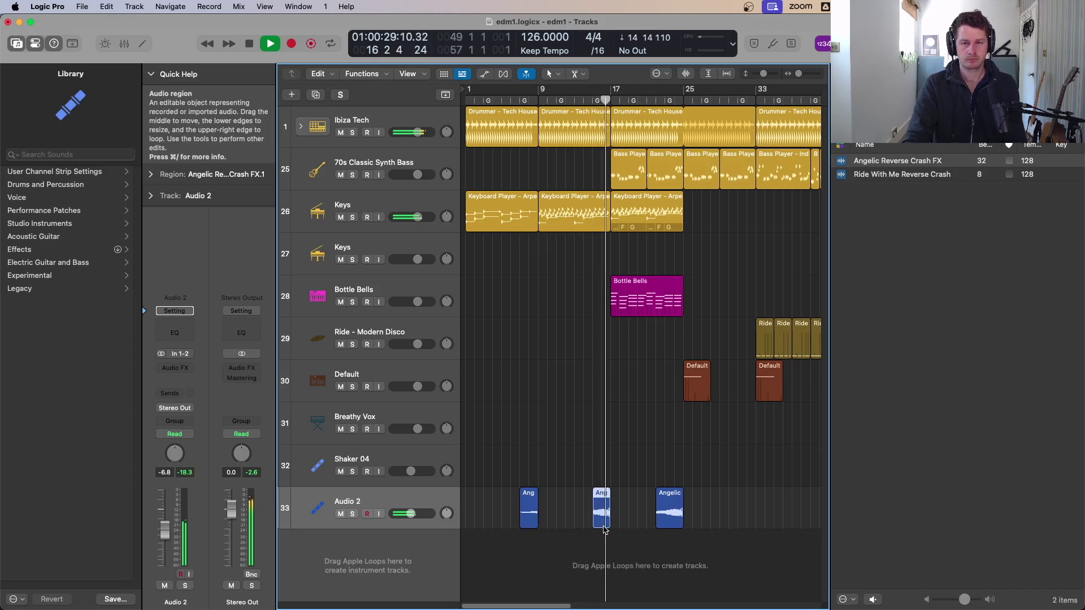
pyautogui.moveTo(599, 525); pyautogui.dragTo(605, 186)
pyautogui.click(592, 98)
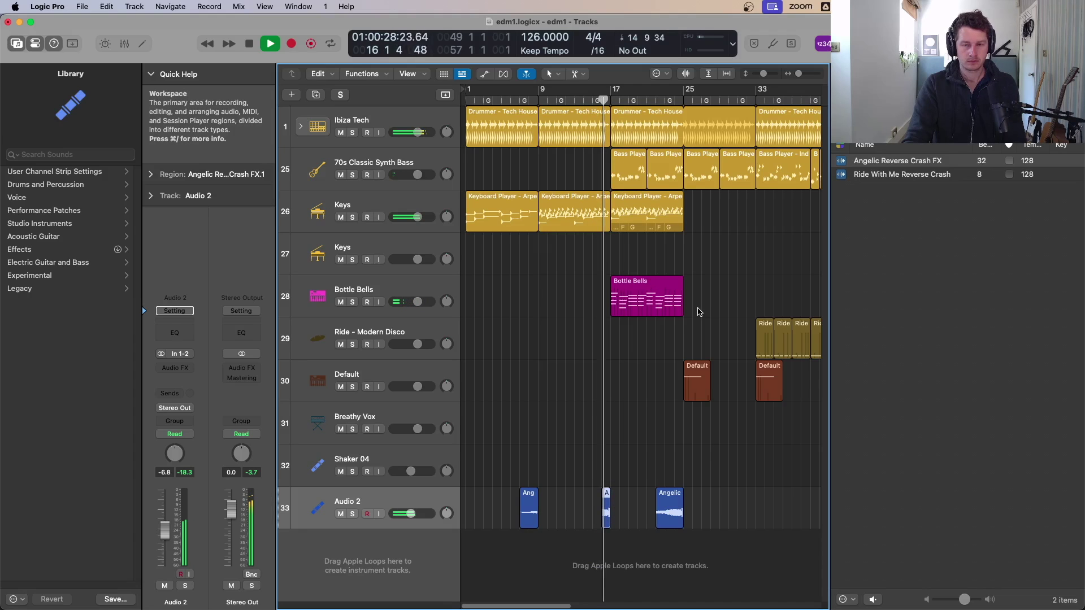
# - Cycle bars 16 to 18 and listen to the reverse crash region leading into bar 17
pyautogui.keyDown('ctrl'); pyautogui.keyDown('alt'); pyautogui.click(654, 448); pyautogui.keyUp('alt'); pyautogui.keyUp('ctrl')
pyautogui.press('space')
pyautogui.moveTo(599, 95); pyautogui.dragTo(661, 95)
pyautogui.press('space')
pyautogui.press('space')
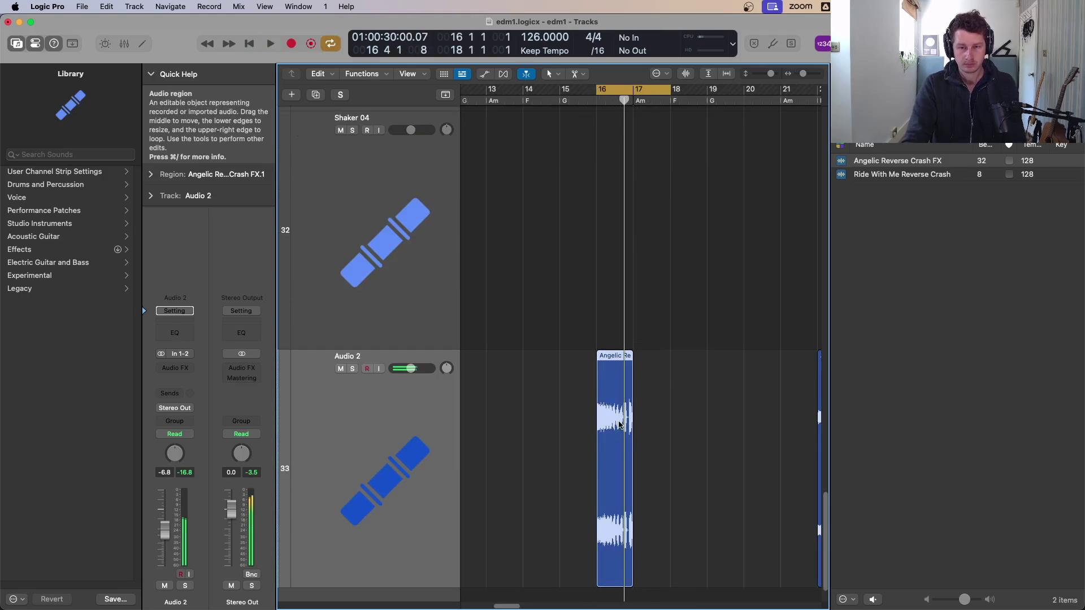
# - Try cutting the bar 16 crash region's tail at about 16 4 and moving the remainder to end at bar 17
pyautogui.moveTo(621, 419); pyautogui.dragTo(625, 423)
pyautogui.press('space')
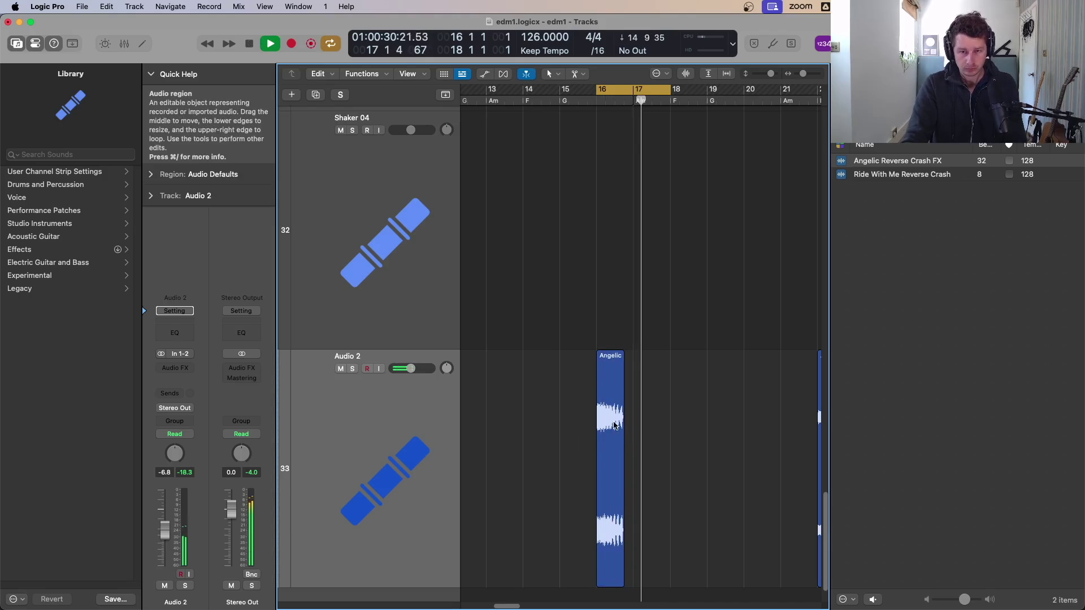
pyautogui.moveTo(611, 427); pyautogui.dragTo(620, 427)
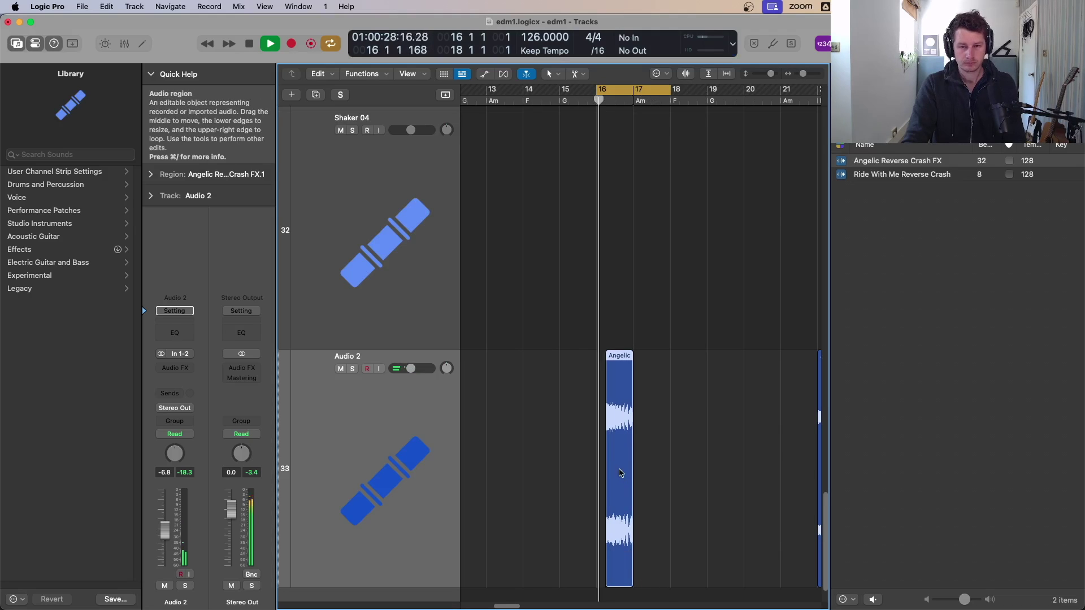
# - Replace the reverse crash region before bar 17 with a copy of the bar 7 crash region placed at bar 15
pyautogui.press('BackSpace')
pyautogui.press('z')
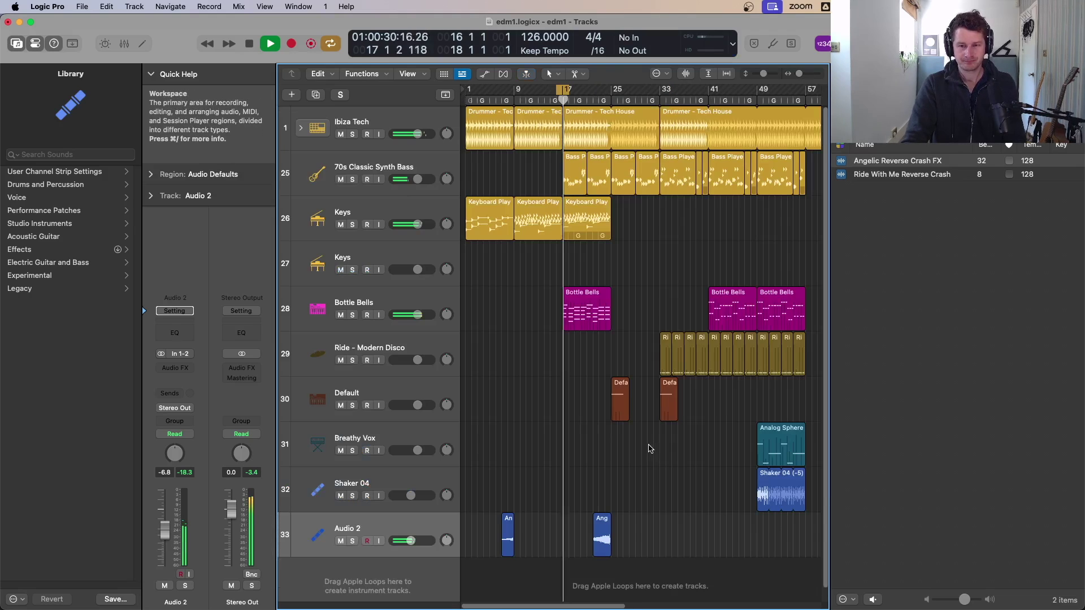
pyautogui.moveTo(508, 541); pyautogui.dragTo(561, 542)
# - Split the copied crash region at bar 16, delete its first half, and turn cycle mode off
pyautogui.press('z')
pyautogui.keyDown('super'); pyautogui.click(628, 424); pyautogui.keyUp('super')
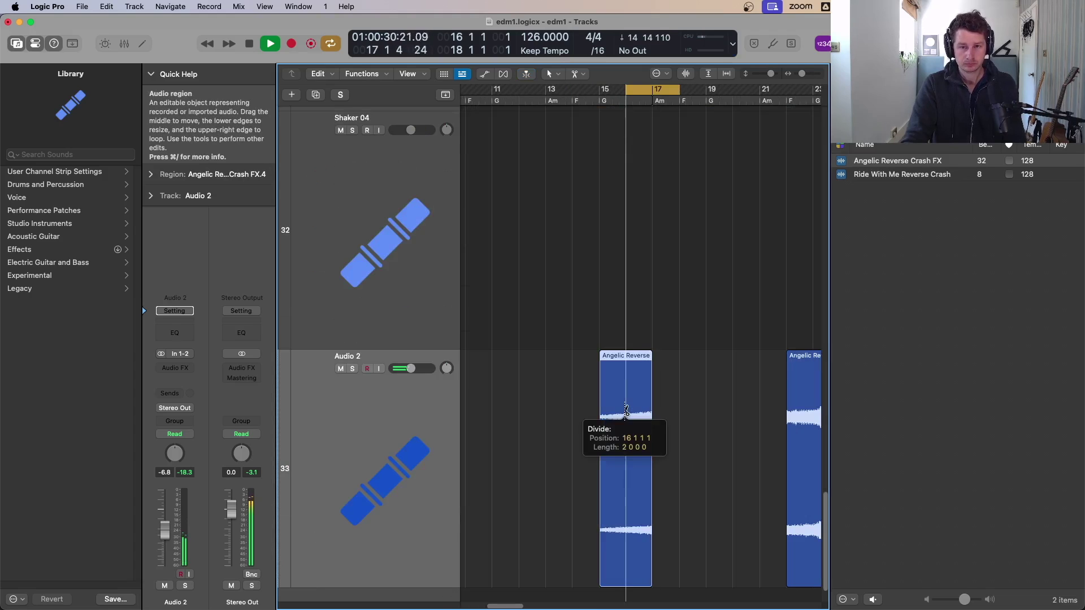
pyautogui.click(615, 406)
pyautogui.press('BackSpace')
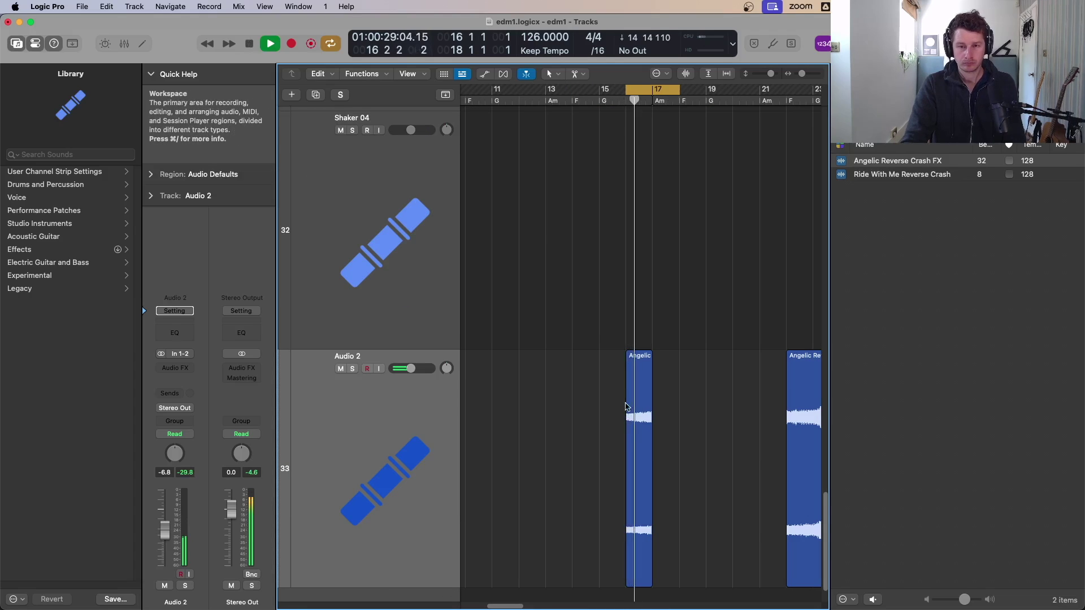
pyautogui.press('c')
pyautogui.press('z')
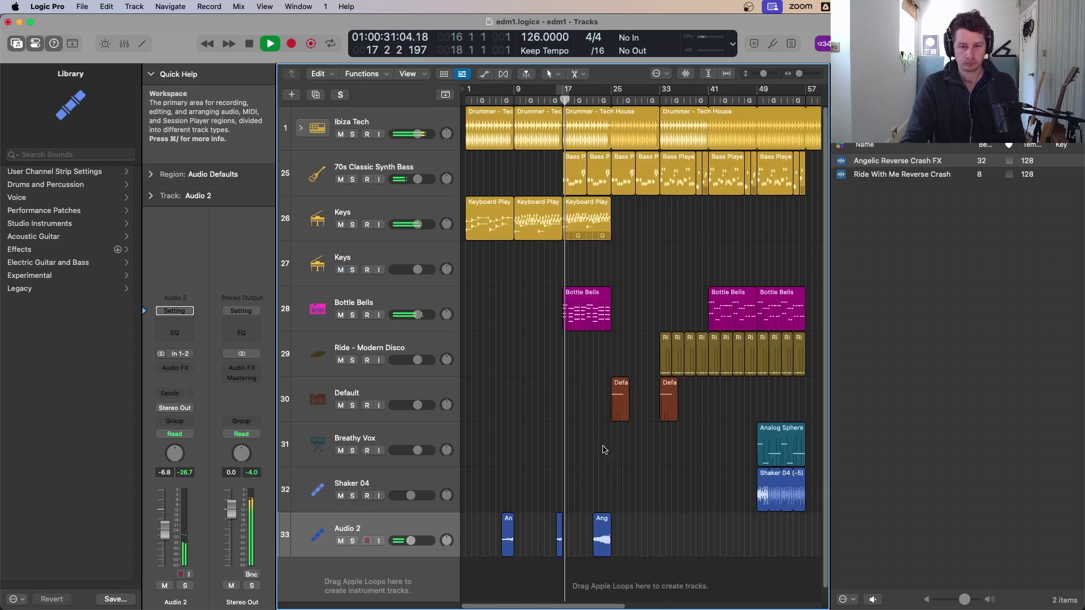
# - Split the bar 7 reverse crash region at bar 8 and delete its first half
pyautogui.click(508, 540)
pyautogui.press('z')
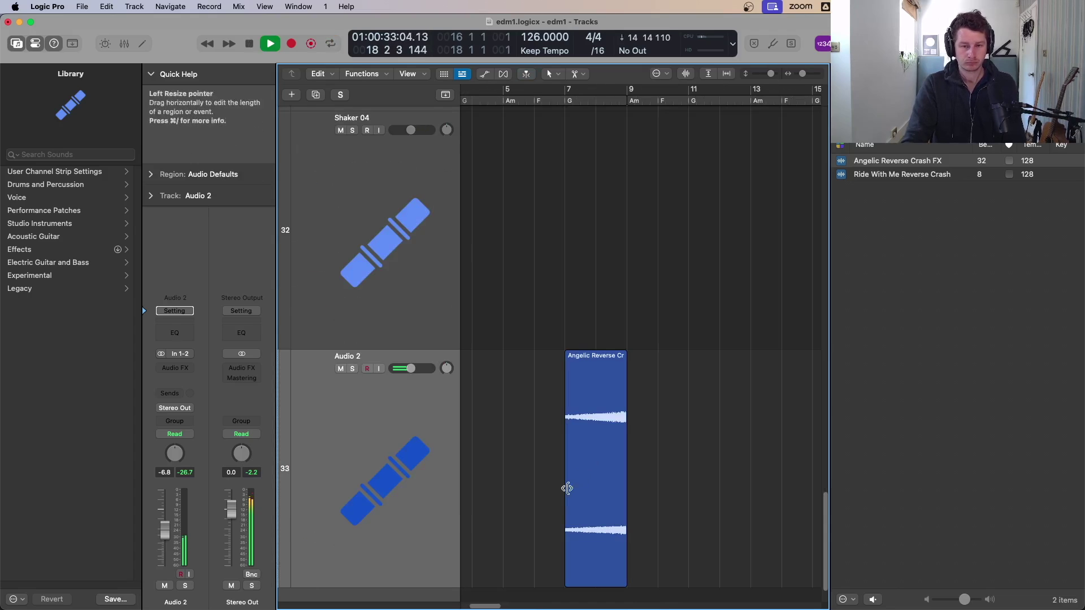
pyautogui.click(600, 412)
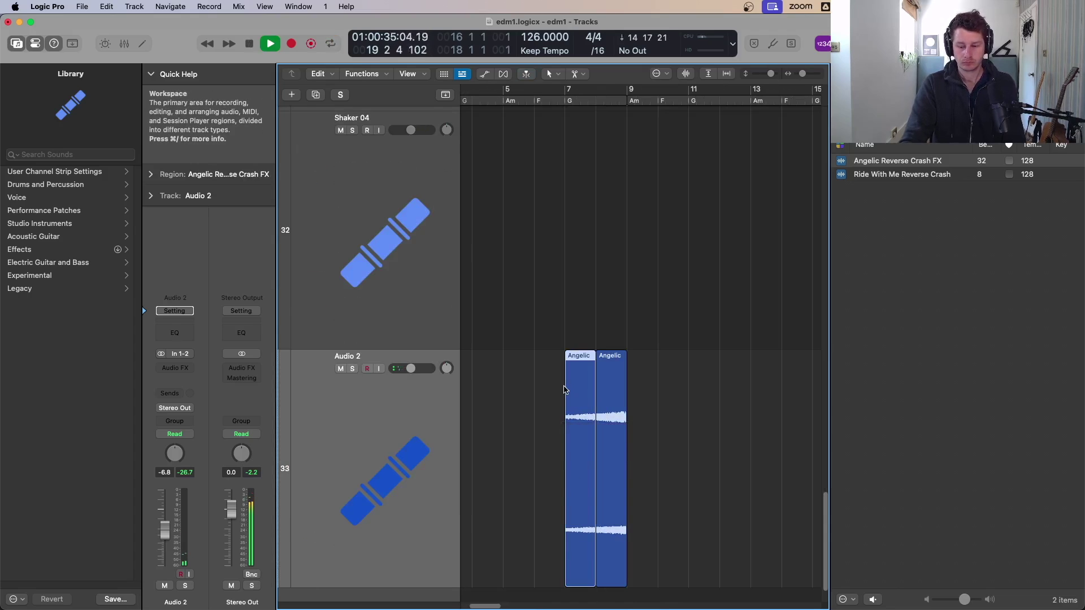
pyautogui.press('Delete')
pyautogui.press('z')
pyautogui.press('z')
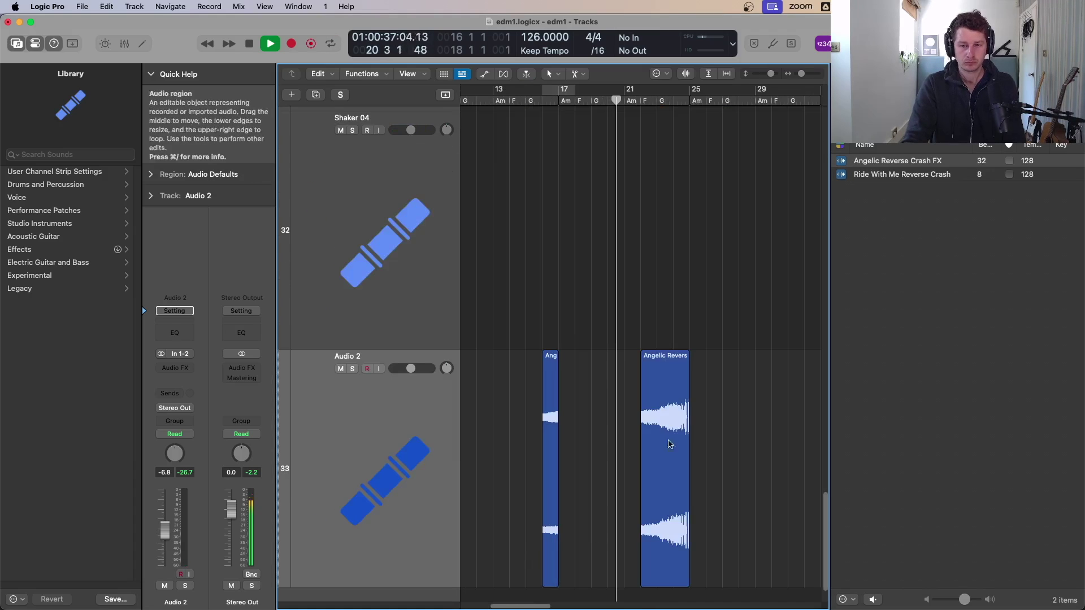
# - Replace the long Angelic Reverse Crash region before bar 25 on the Audio 2 track with a copy of the short one, ending at bar 25
pyautogui.press('z')
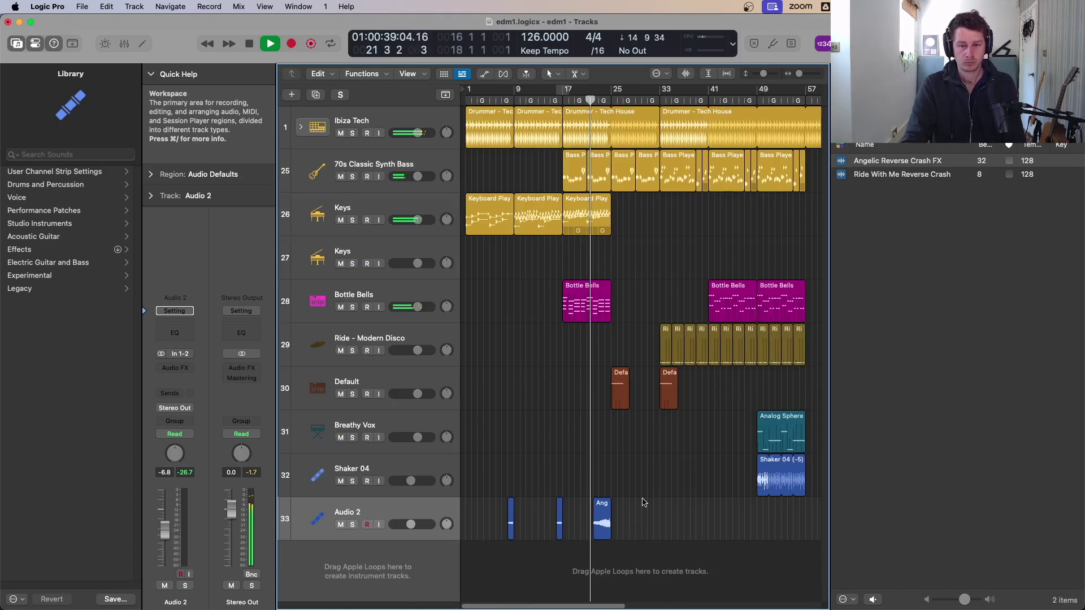
pyautogui.press('z')
pyautogui.click(628, 548)
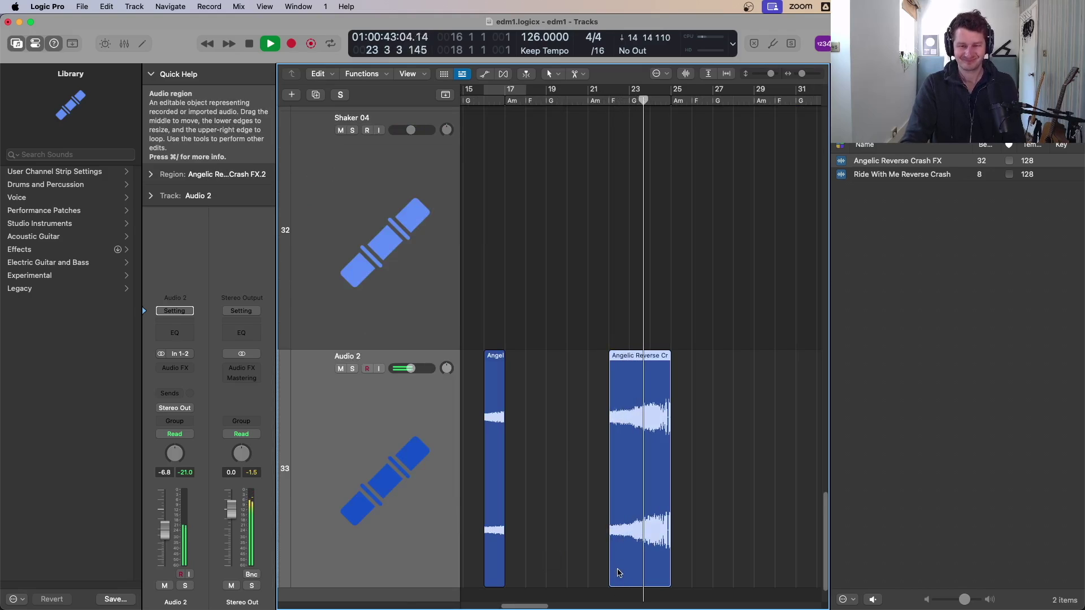
pyautogui.press('Delete')
pyautogui.moveTo(493, 436); pyautogui.dragTo(654, 445)
pyautogui.press('p')
pyautogui.press('p')
pyautogui.click(703, 300)
pyautogui.press('z')
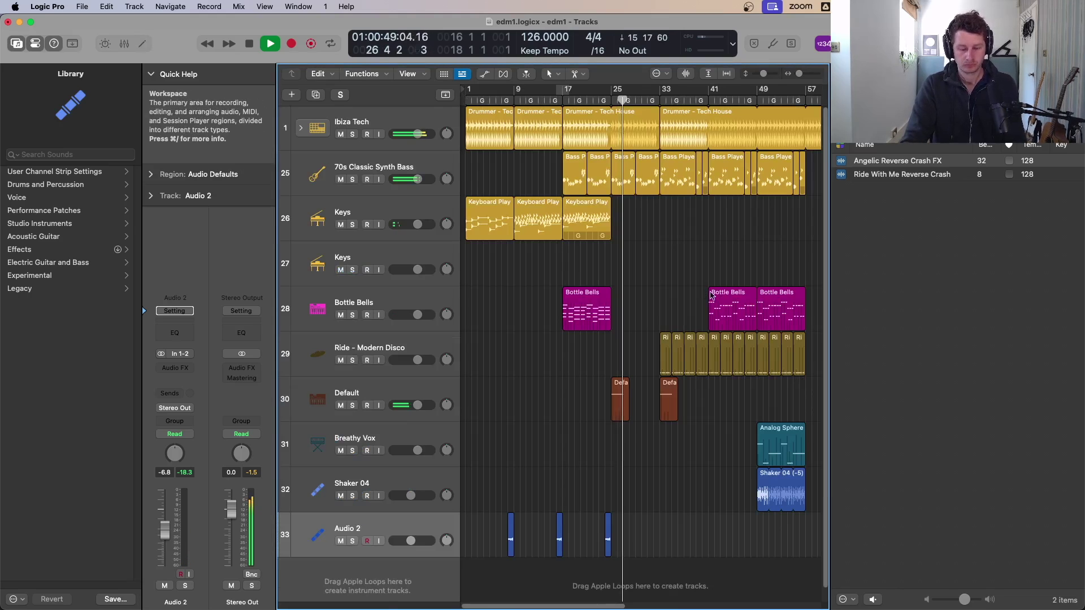
# - Close the loop browser, then lengthen the note in the Default region at bar 25 to bar 29 and extend the region to about bar 30
pyautogui.press('o')
pyautogui.click(620, 401)
pyautogui.press('p')
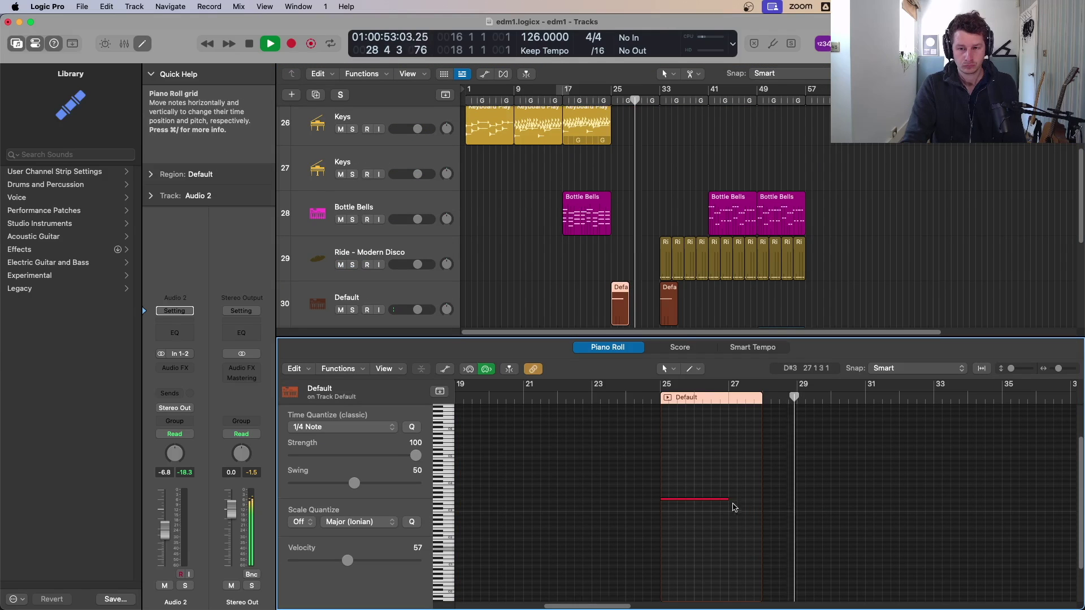
pyautogui.moveTo(729, 500); pyautogui.dragTo(796, 505)
pyautogui.moveTo(630, 321); pyautogui.dragTo(643, 320)
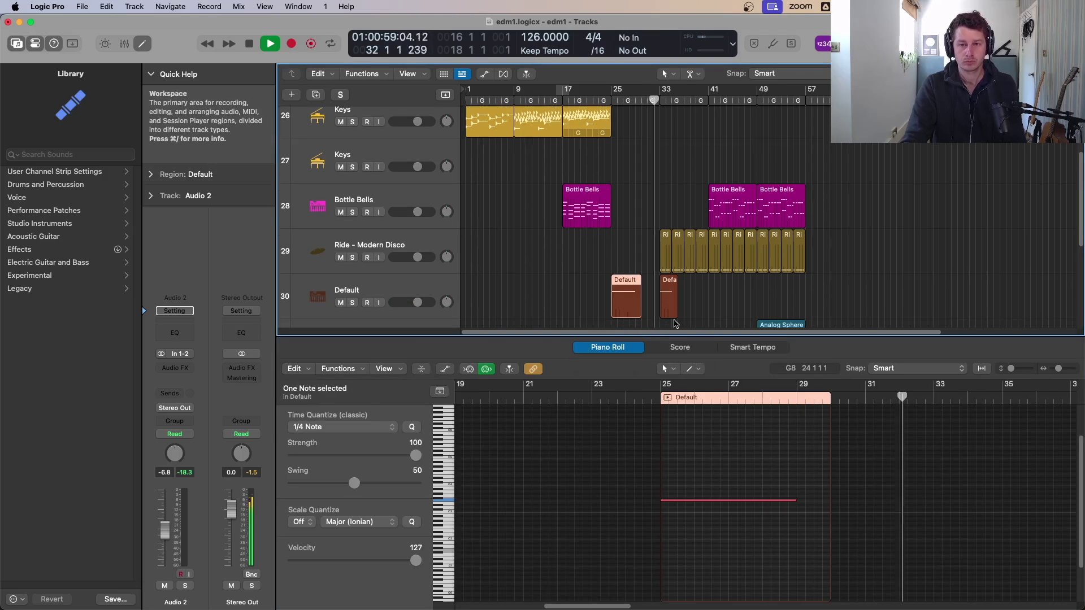
pyautogui.click(711, 299)
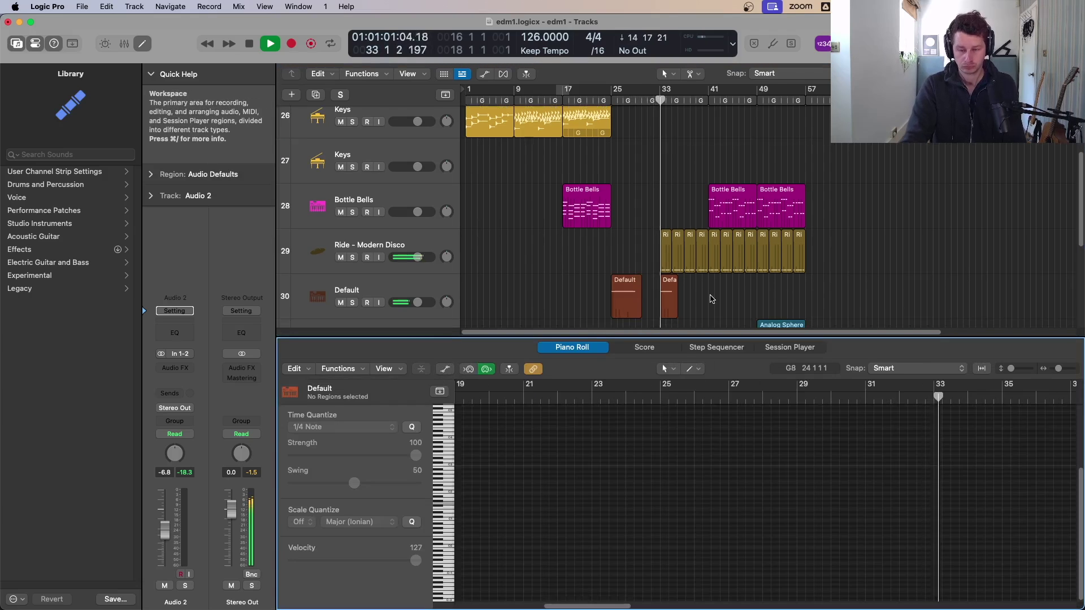
# - Copy the bass, Bottle Bells, Ride, Analog Spheres and Shaker 04 regions of bars 49–57 to start at bar 57
pyautogui.press('p')
pyautogui.press('super+Right')
pyautogui.press('z')
pyautogui.press('z')
pyautogui.scroll(-2, 938, 400)
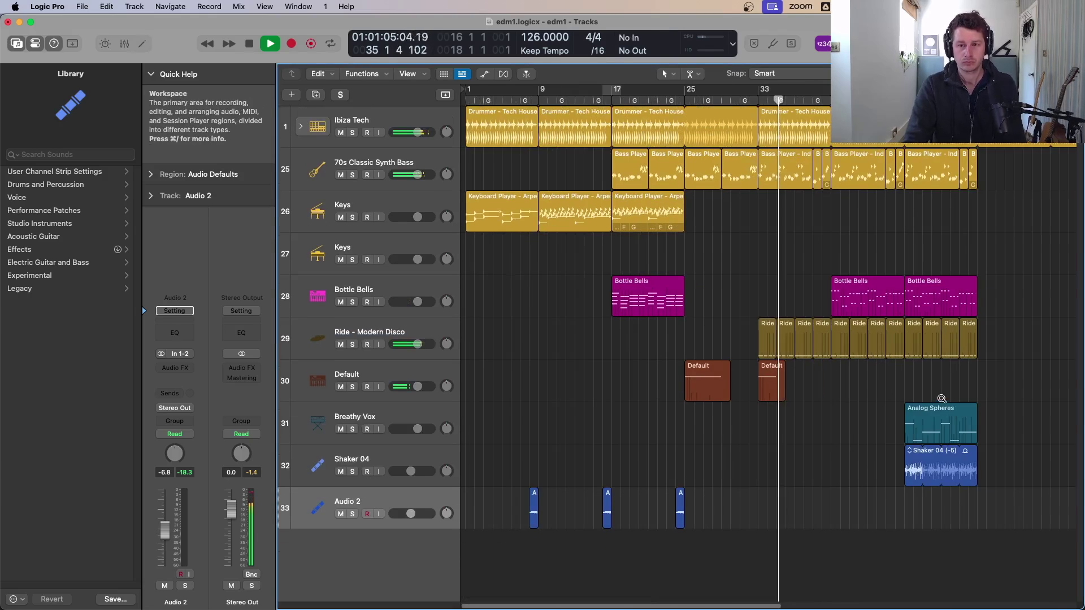
pyautogui.scroll(-3, 940, 400)
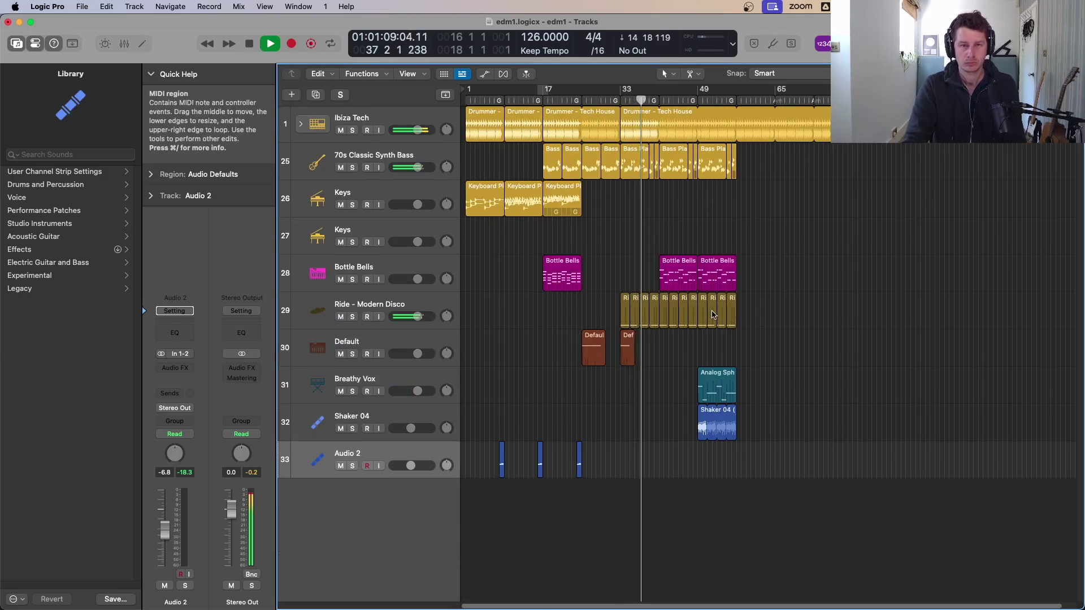
pyautogui.scroll(-1, 705, 316)
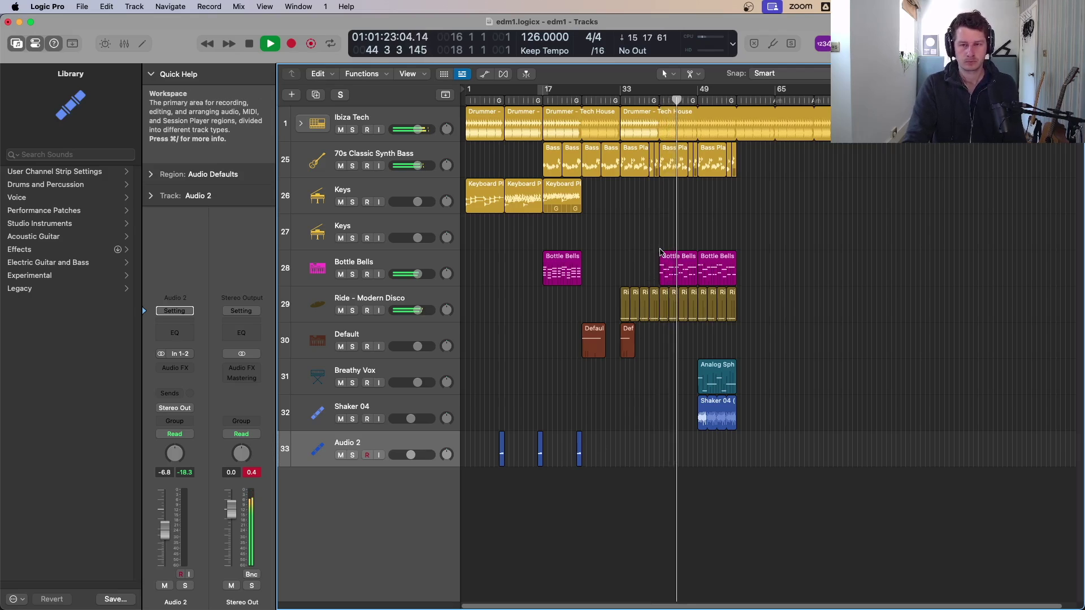
pyautogui.moveTo(846, 525); pyautogui.dragTo(537, 109)
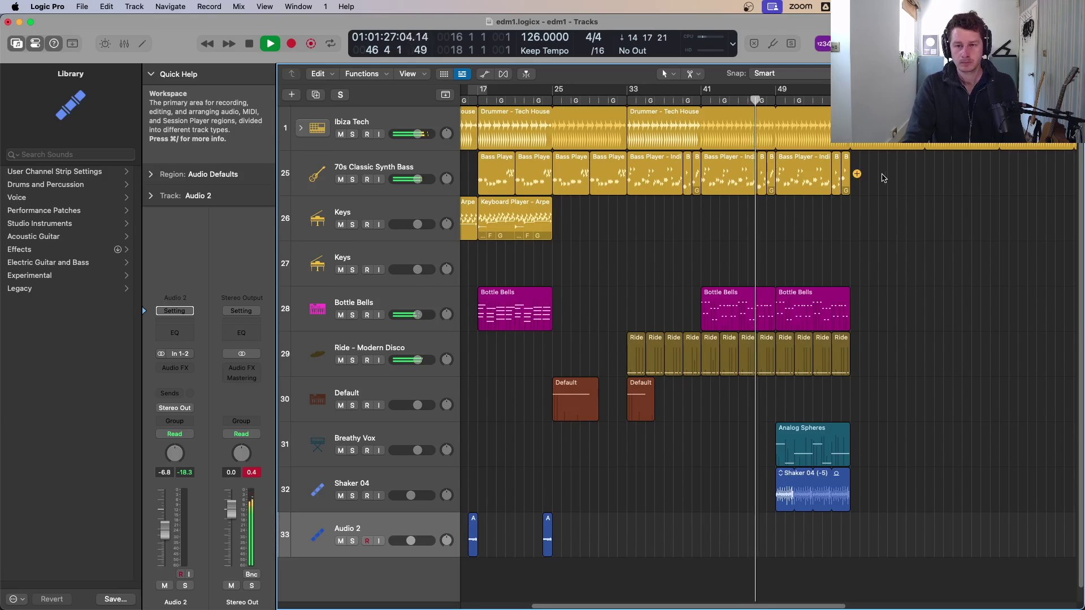
pyautogui.moveTo(883, 169); pyautogui.dragTo(780, 497)
pyautogui.moveTo(796, 182); pyautogui.dragTo(870, 182)
pyautogui.click(556, 240)
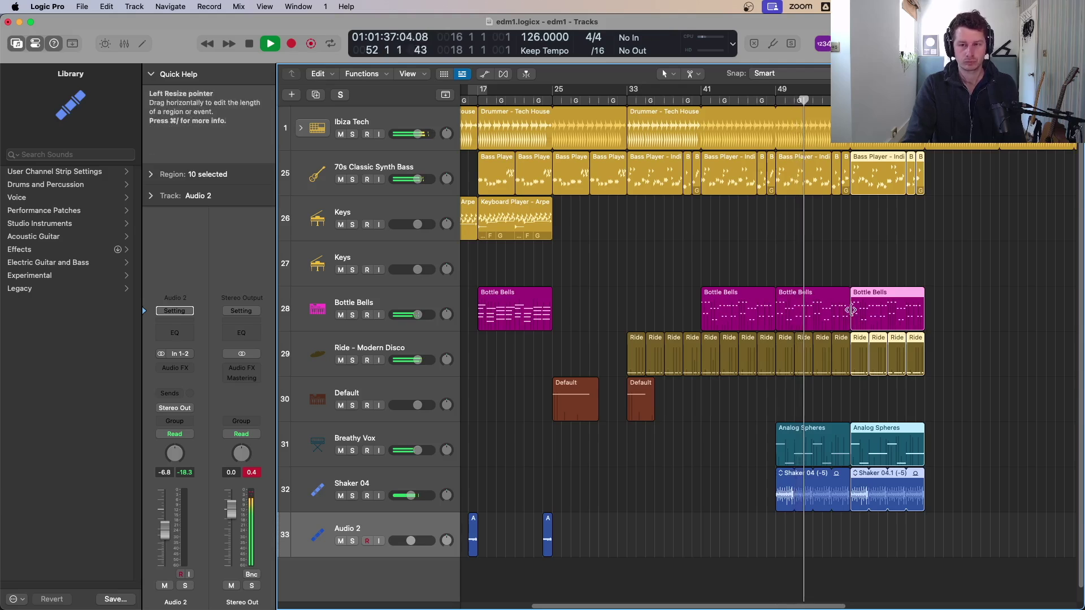
# - Try transposing the Bottle Bells region at bar 57 up by six semitones and return it to its original pitch
pyautogui.click(331, 186)
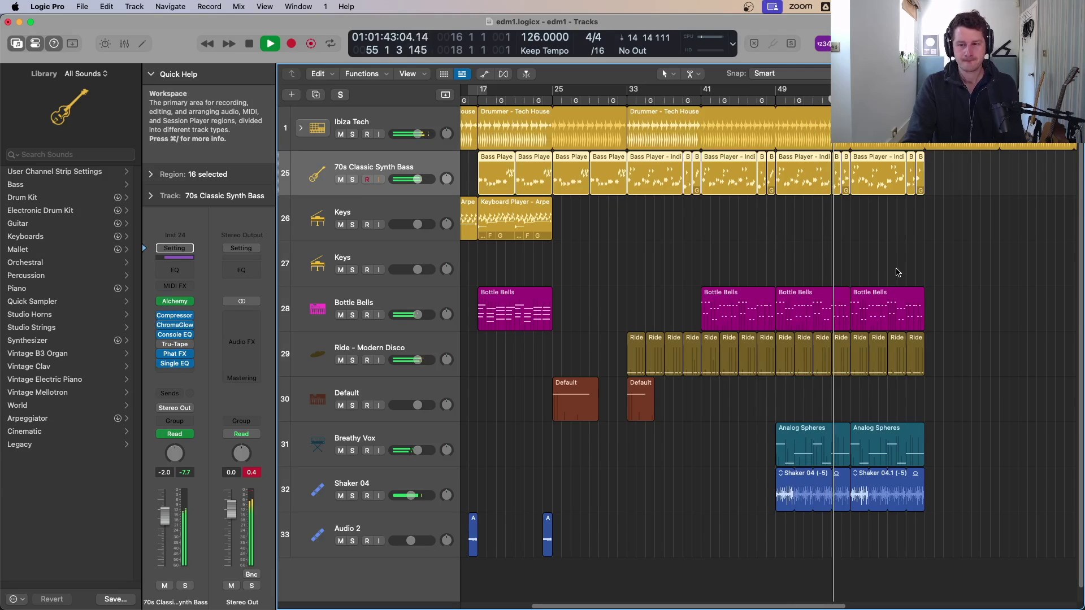
pyautogui.click(887, 316)
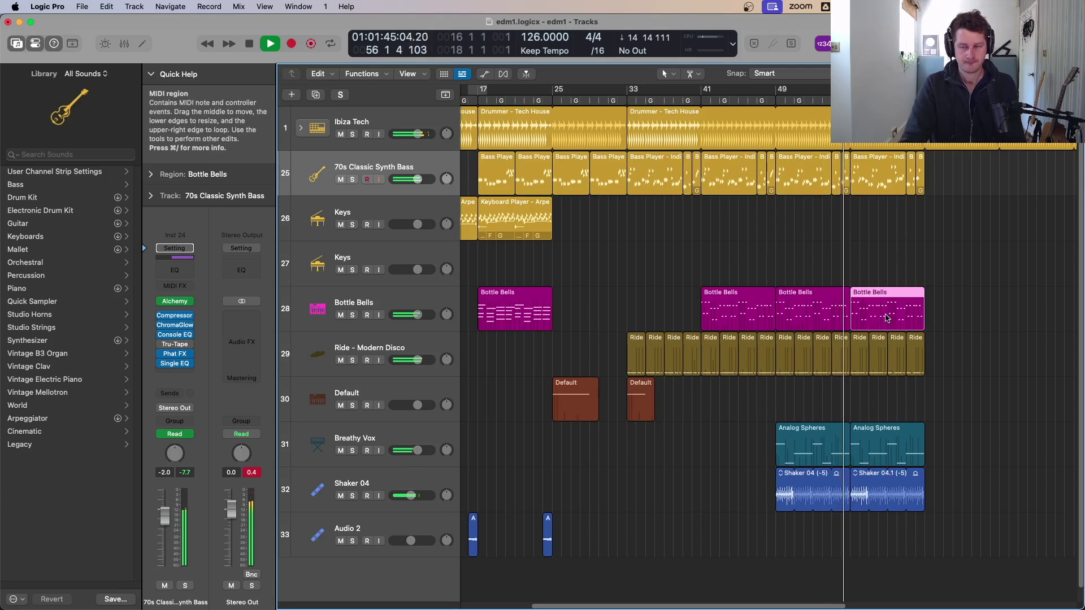
pyautogui.hotkey('alt', 'Up')
pyautogui.hotkey('alt', 'Up')
pyautogui.hotkey('alt', 'Up')
pyautogui.hotkey('alt', 'Up')
pyautogui.hotkey('alt', 'Up')
pyautogui.hotkey('alt', 'Up')
pyautogui.hotkey('alt', 'Up')
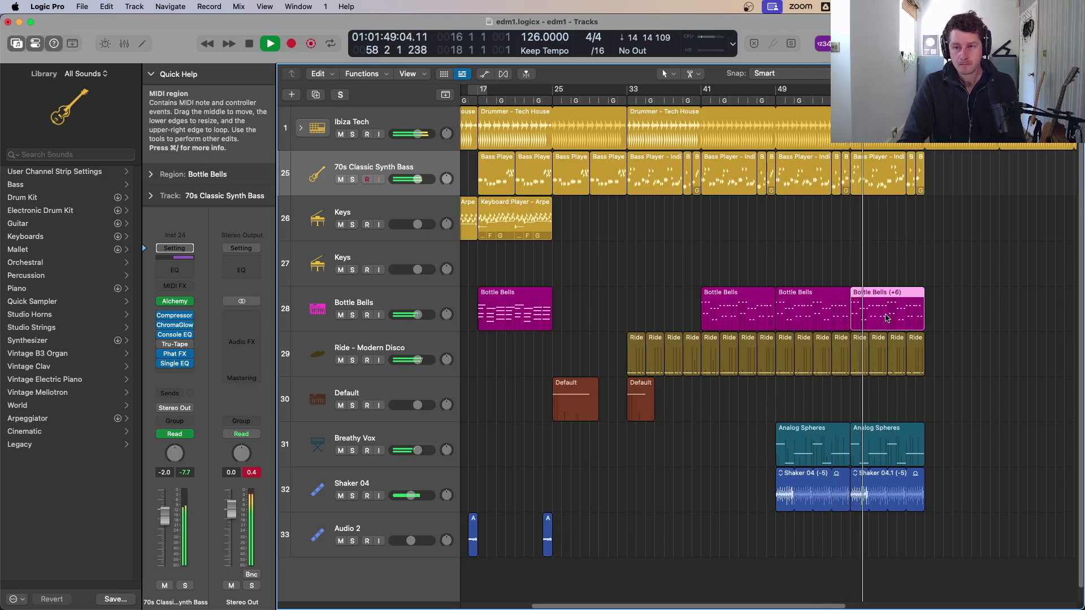
pyautogui.hotkey('alt', 'Down')
pyautogui.hotkey('alt', 'Down')
pyautogui.hotkey('alt', 'Down')
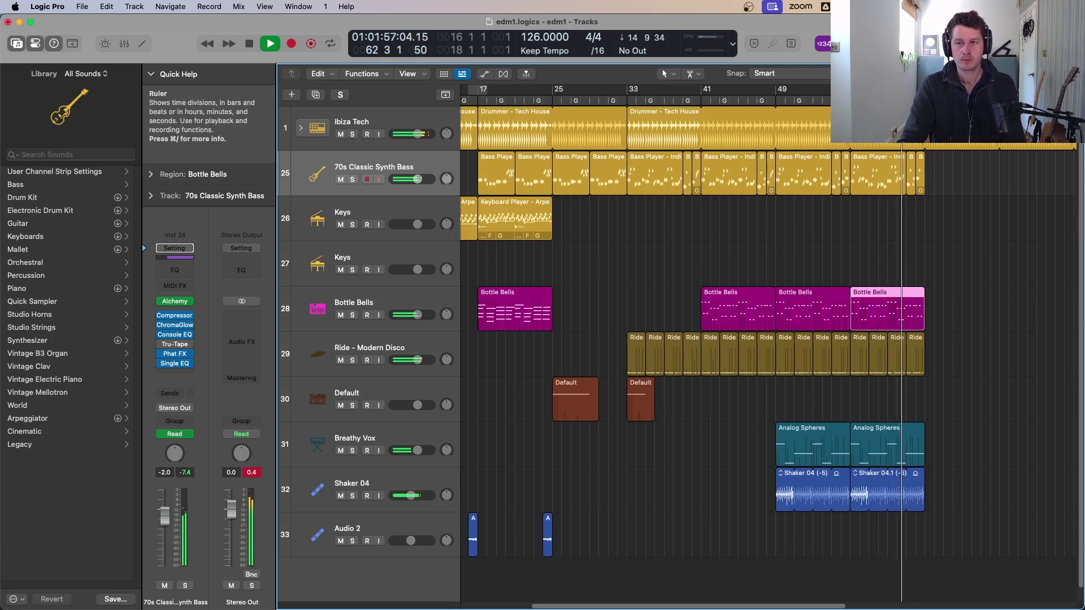
# - Cycle bars 57 to 65 and record a keyboard part on the Keys track (26)
pyautogui.moveTo(851, 90); pyautogui.dragTo(925, 89)
pyautogui.scroll(-3, 930, 230)
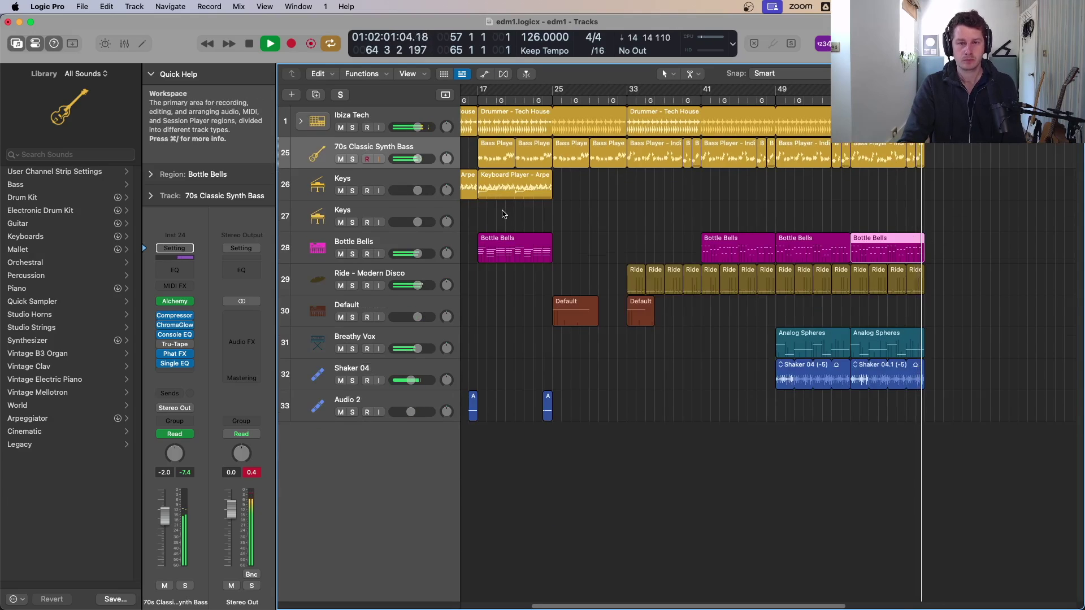
pyautogui.click(356, 182)
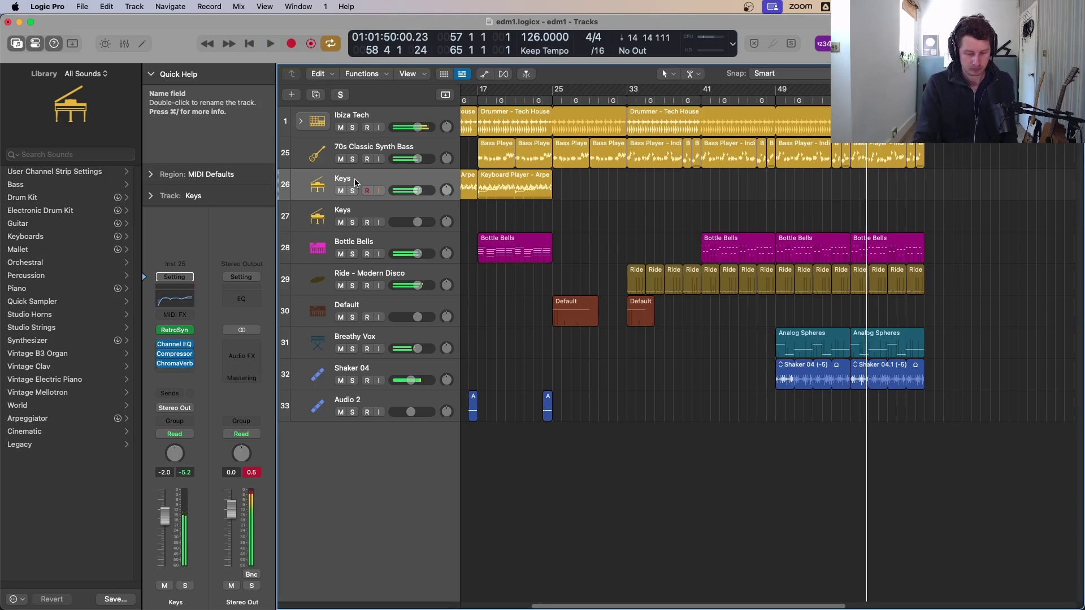
pyautogui.press('r')
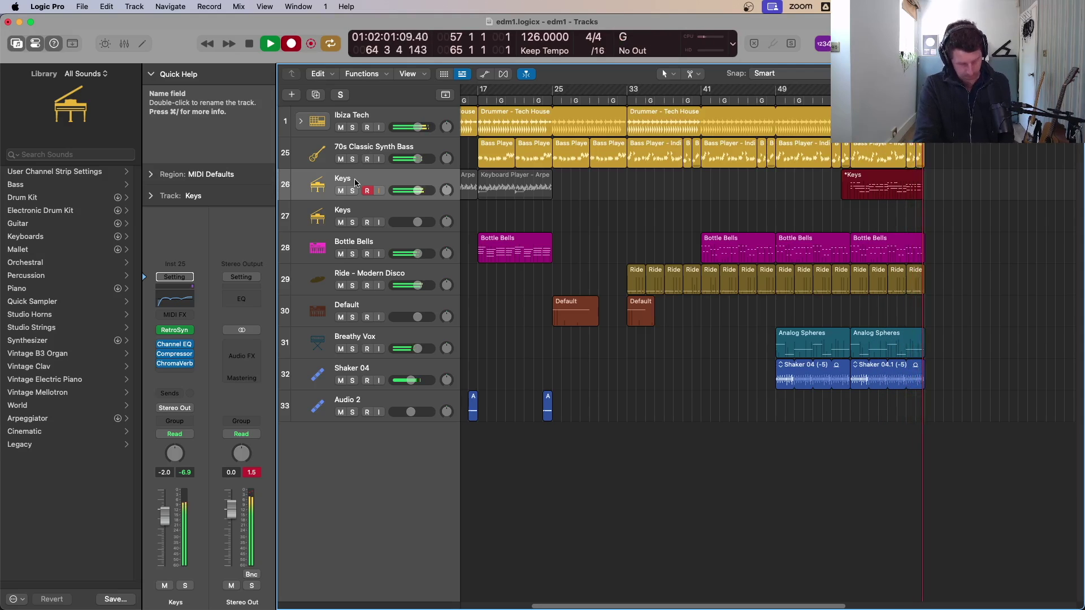
pyautogui.press('space')
# - Open the recorded Keys region in the Piano Roll, select all its notes, quantize them to 1/8 Note and play them back
pyautogui.click(818, 191)
pyautogui.doubleClick(902, 191)
pyautogui.press('super+a')
pyautogui.moveTo(912, 444); pyautogui.dragTo(613, 587)
pyautogui.click(342, 427)
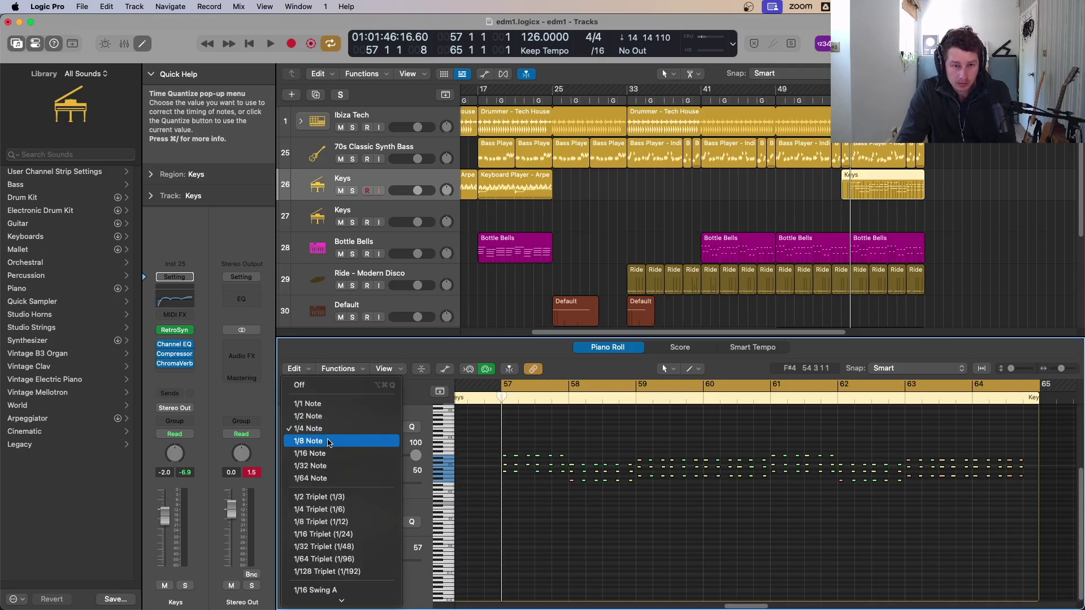
pyautogui.click(329, 441)
pyautogui.press('space')
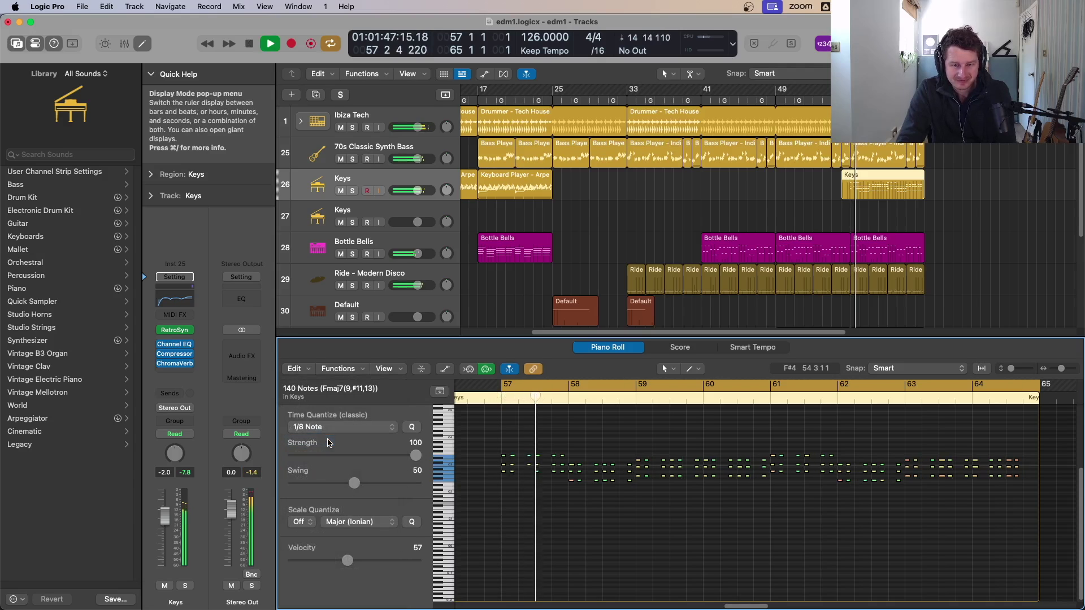
pyautogui.press('space')
# - Try quantizing the Keys notes to 1/8 Triplet (1/12) and 1/4 Triplet (1/6) while listening to playback
pyautogui.click(333, 428)
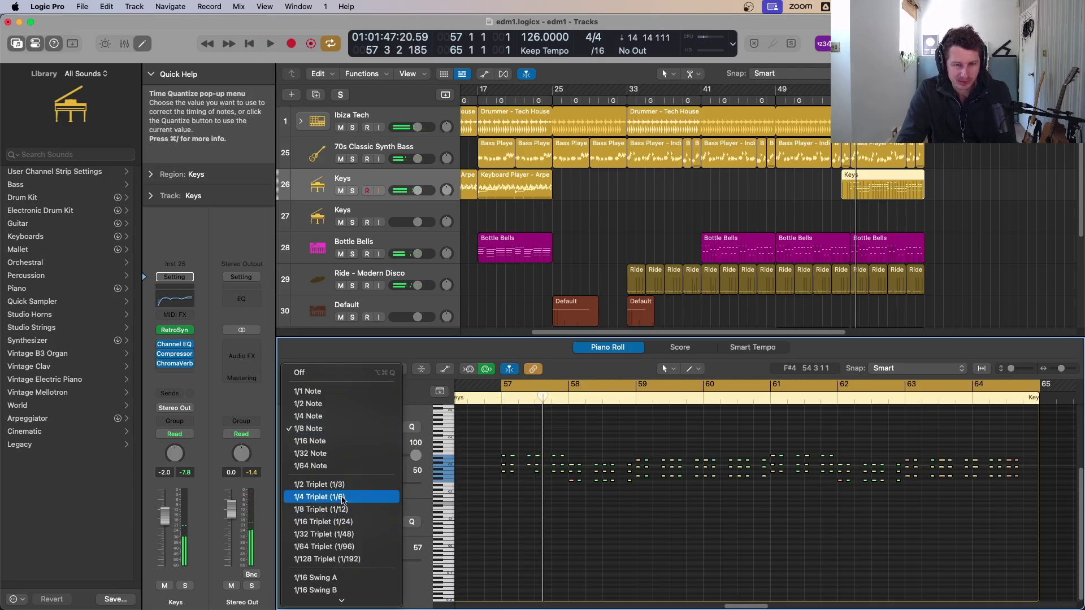
pyautogui.click(331, 509)
pyautogui.press('space')
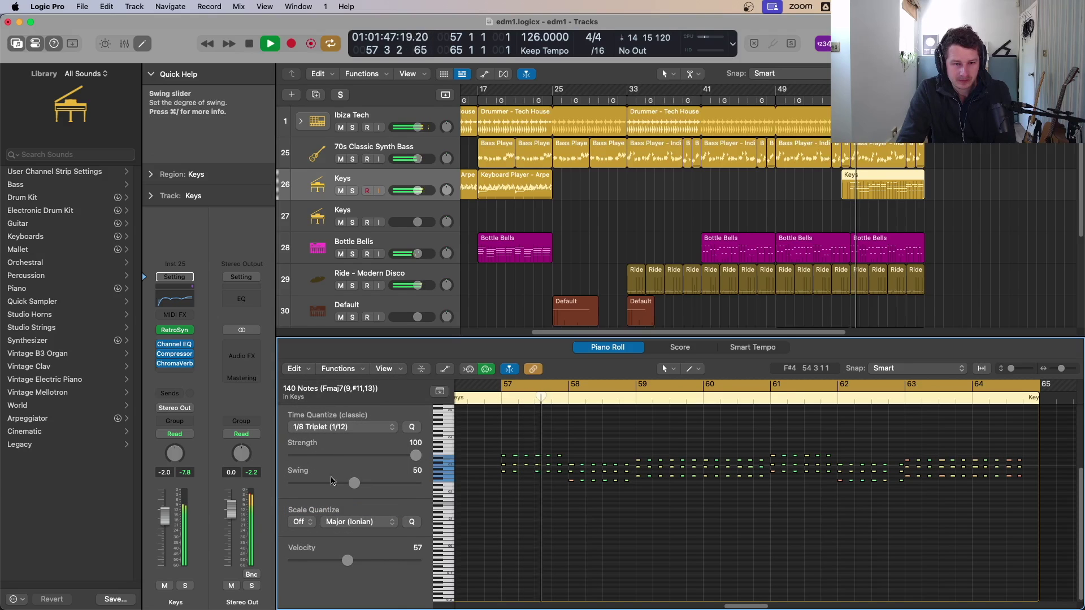
pyautogui.click(338, 427)
pyautogui.click(340, 416)
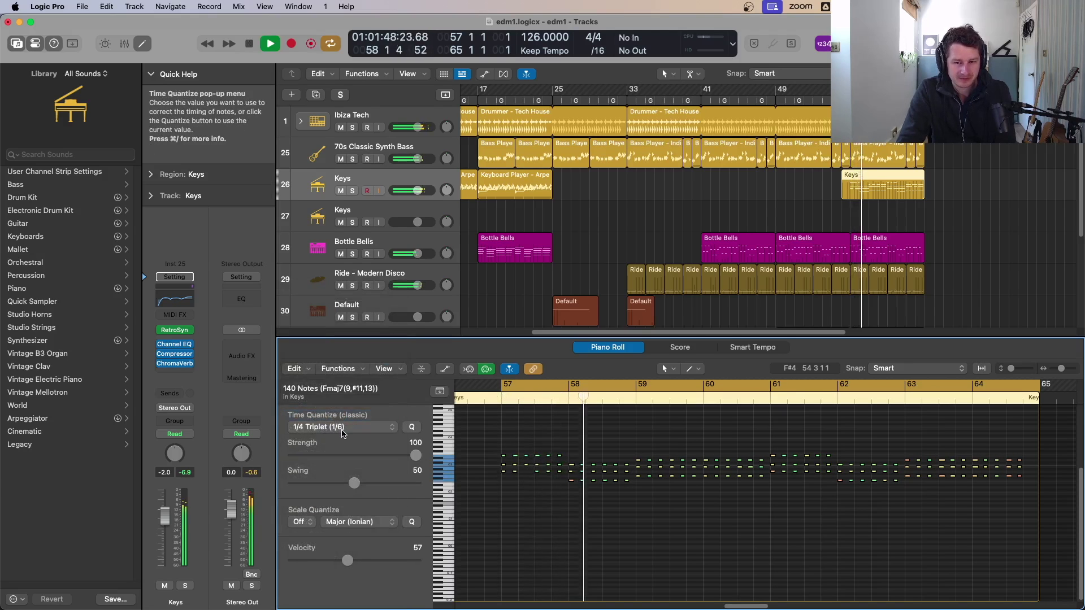
pyautogui.press('space')
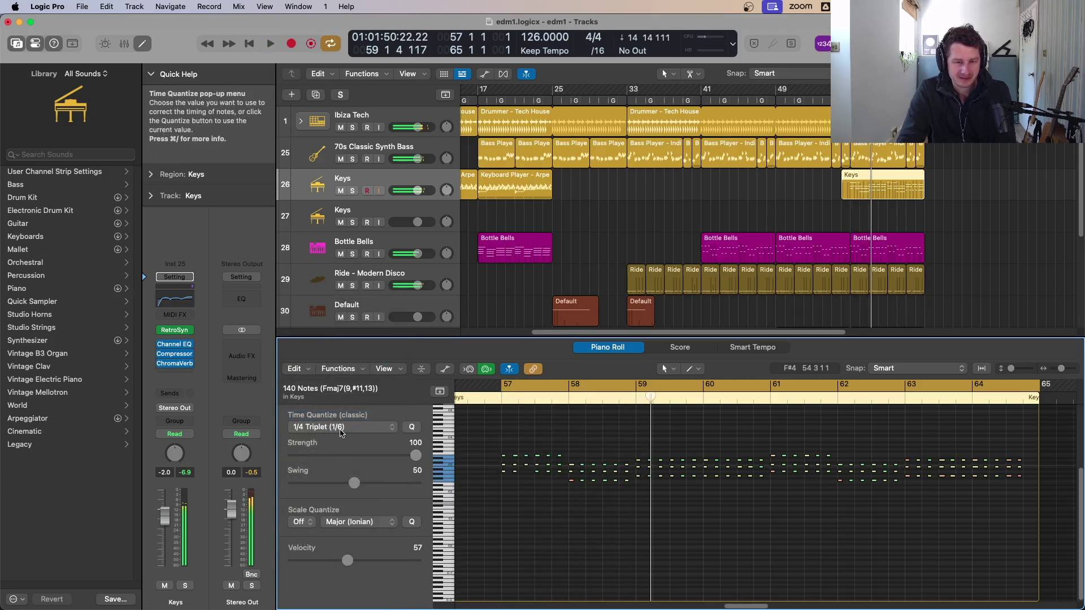
# - Quantize the selected Keys notes to 1/16 Note and listen to the section
pyautogui.click(341, 430)
pyautogui.click(308, 373)
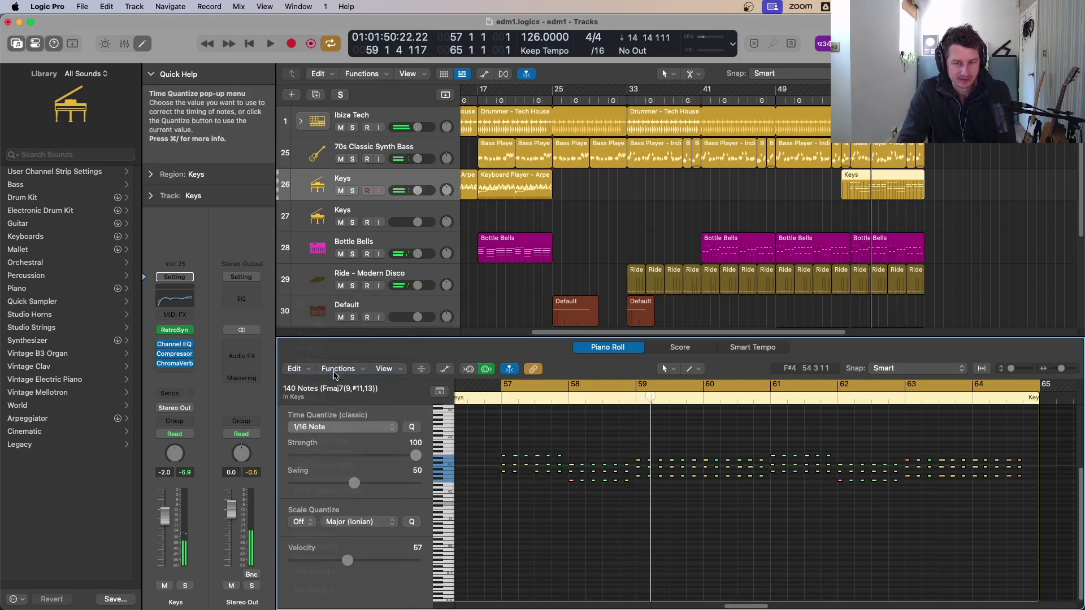
pyautogui.press('space')
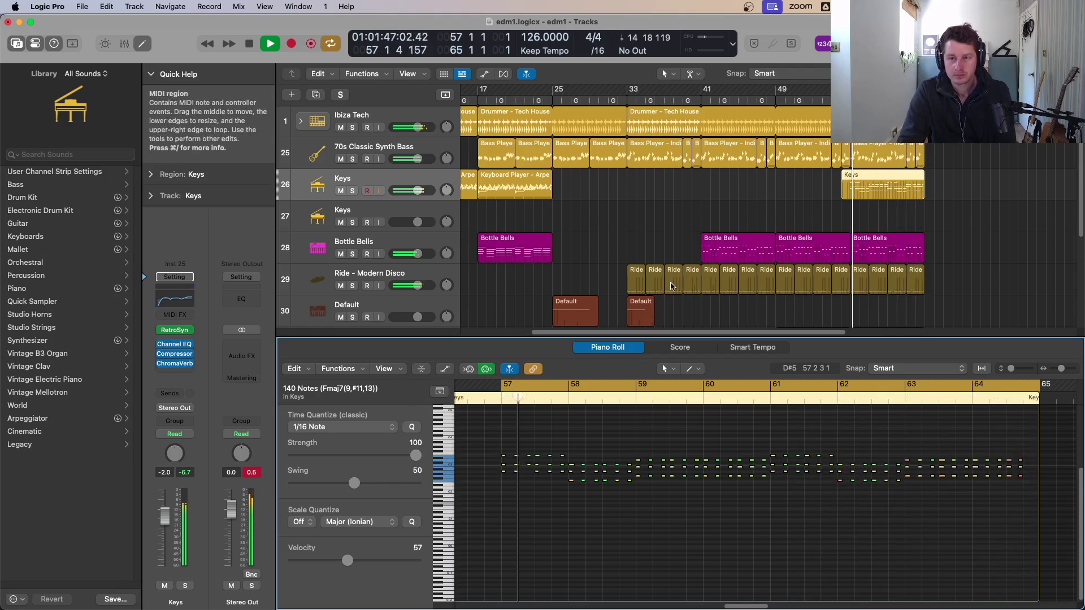
pyautogui.click(783, 207)
pyautogui.press('space')
# - Trim the start of the recorded Keys region to bar 57 and close the Piano Roll
pyautogui.click(849, 195)
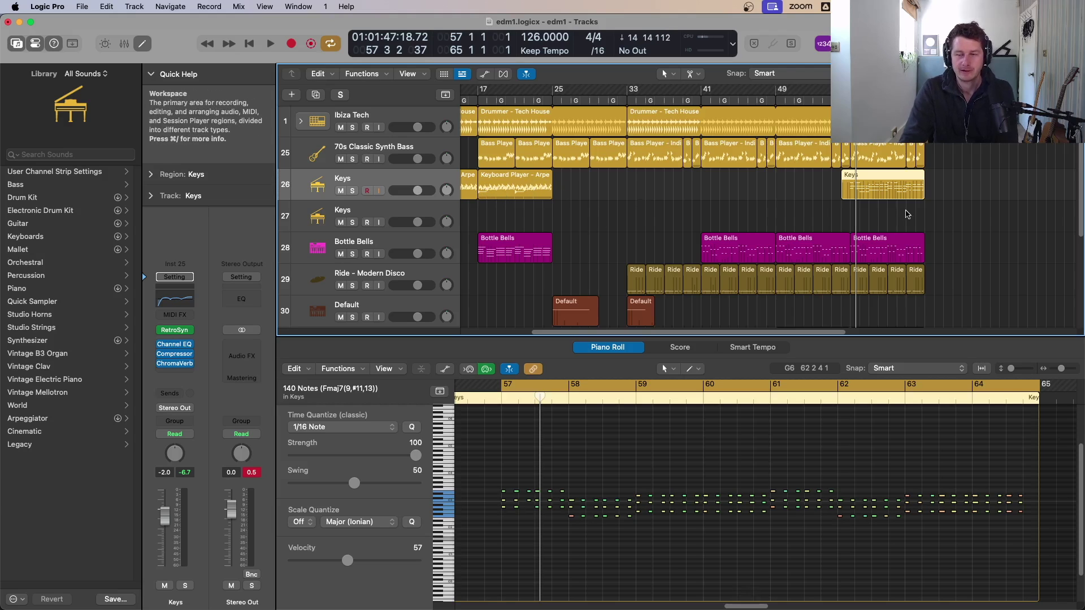
pyautogui.click(840, 195)
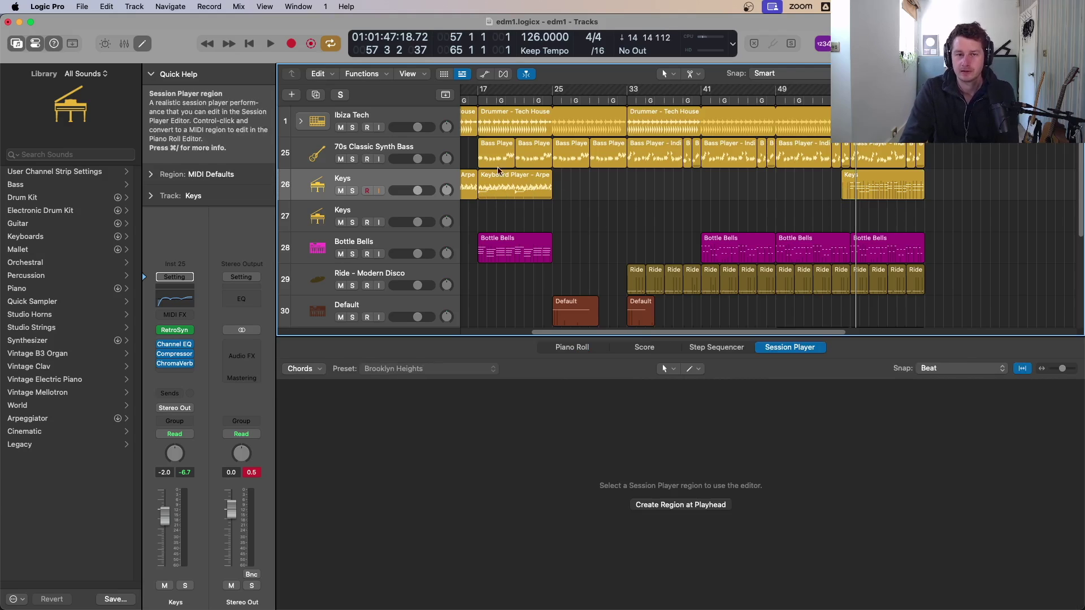
pyautogui.moveTo(841, 195); pyautogui.dragTo(851, 195)
pyautogui.scroll(-2, 773, 233)
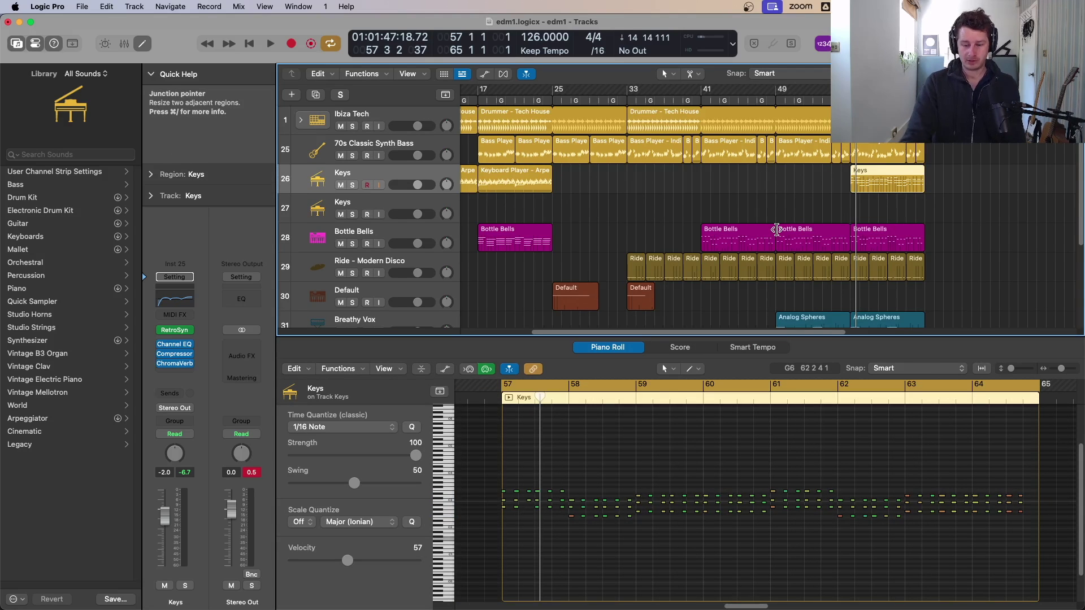
pyautogui.press('p')
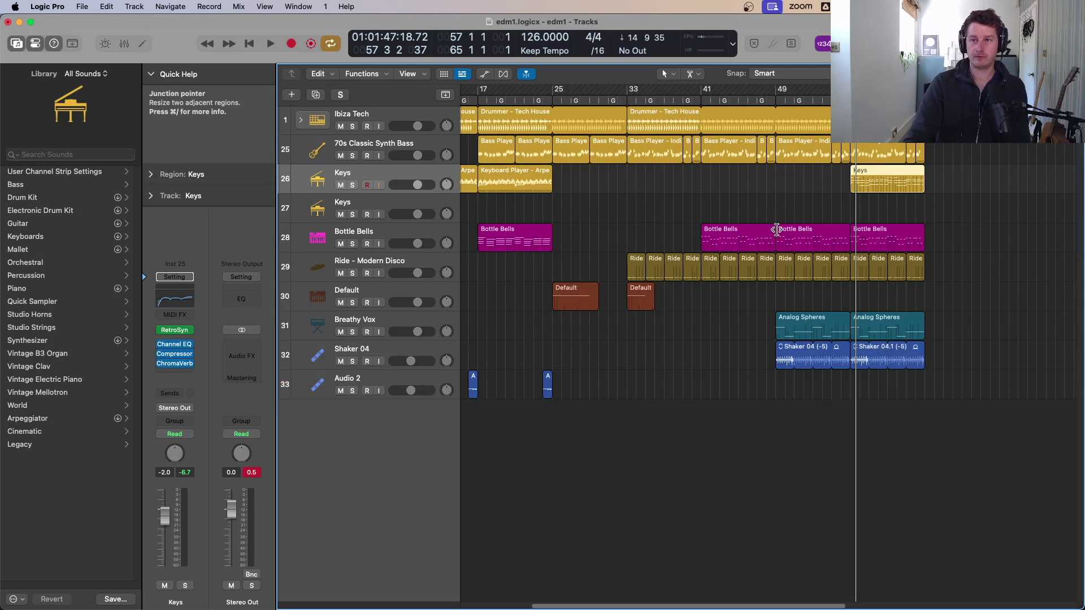
# - Turn cycle mode back on for bars 57 to 65 and play back the section with the whole arrangement in view
pyautogui.click(970, 466)
pyautogui.press('z')
pyautogui.scroll(-2, 818, 455)
pyautogui.scroll(-2, 873, 454)
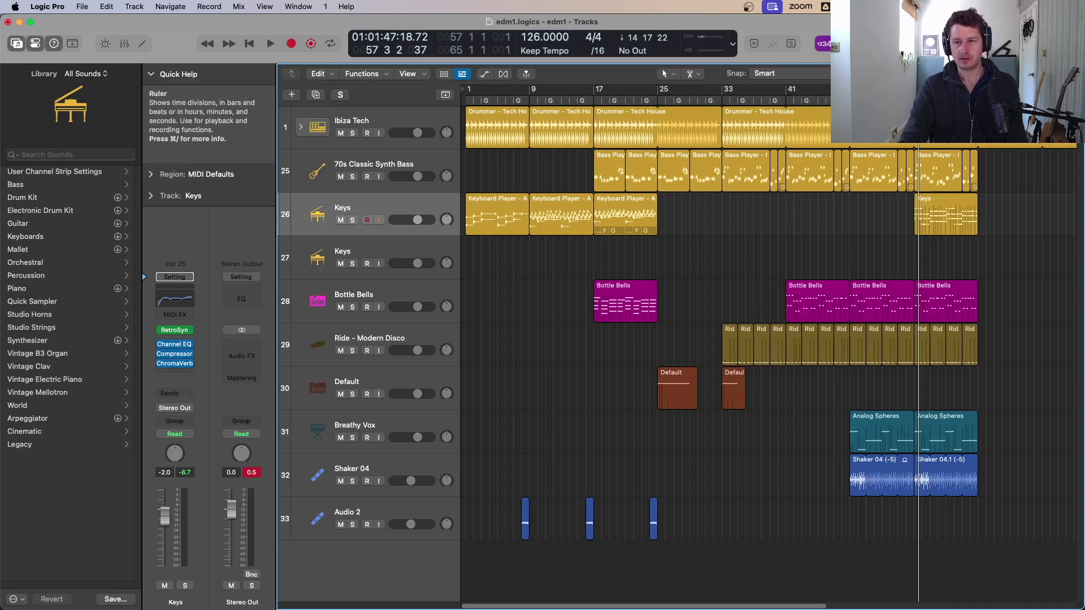
pyautogui.click(946, 90)
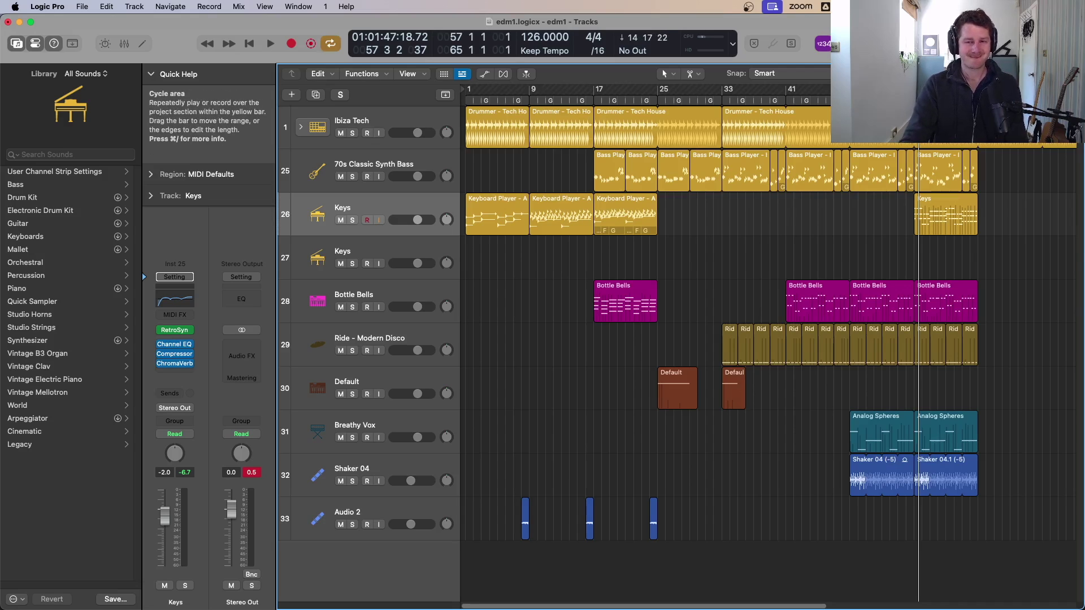
pyautogui.press('space')
# - Play the cycled section and open the drummer region at bar 57 in the Session Player editor
pyautogui.press('super+Up')
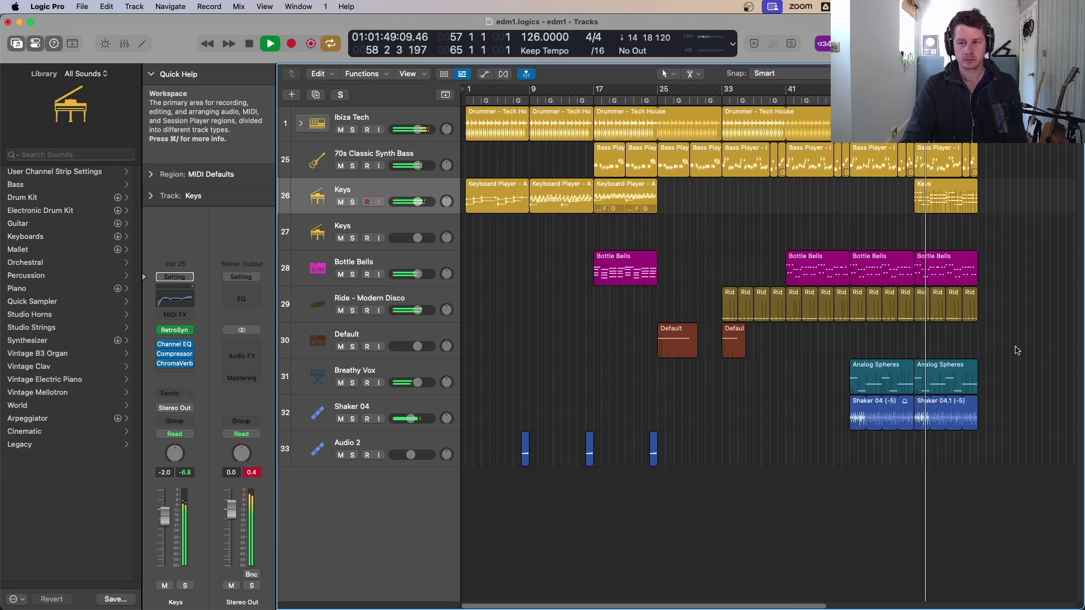
pyautogui.keyDown('ctrl'); pyautogui.keyDown('alt'); pyautogui.click(1018, 347); pyautogui.keyUp('alt'); pyautogui.keyUp('ctrl')
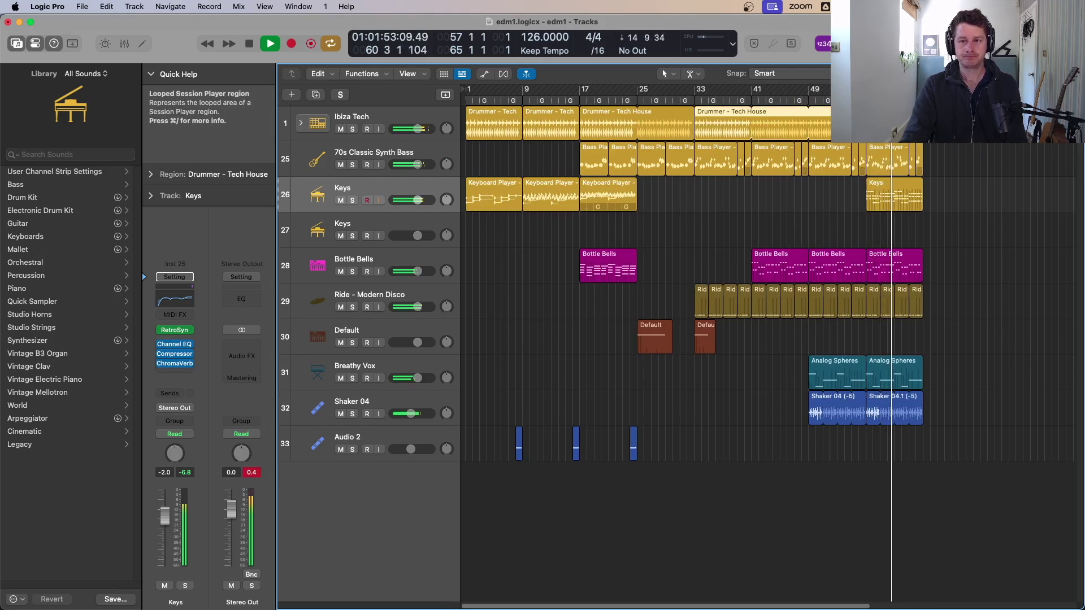
pyautogui.doubleClick(890, 123)
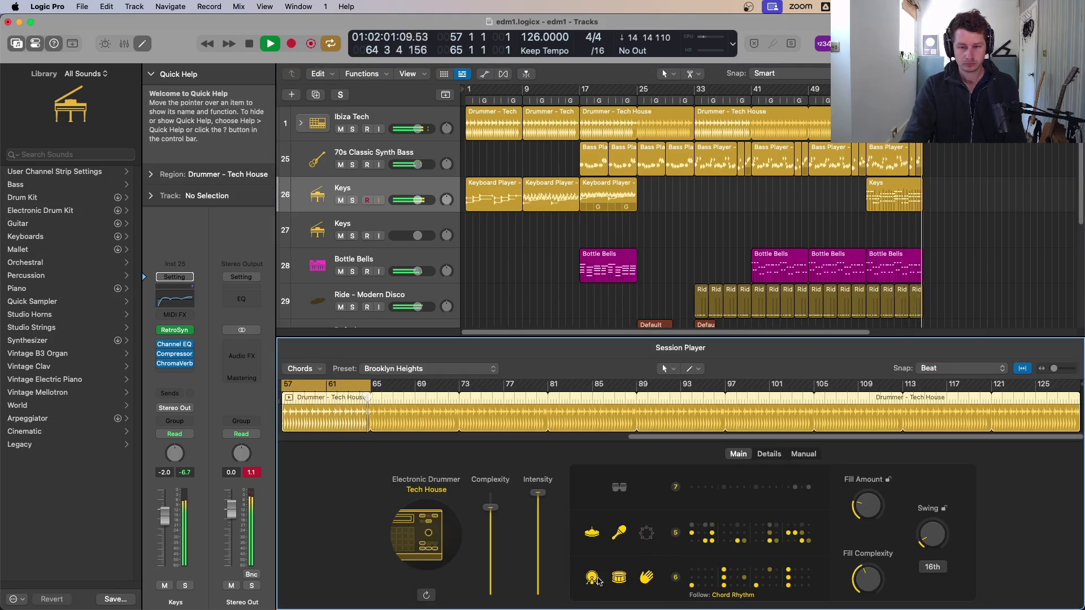
# - Mute the Shaker 04.1 region covering bars 57 to 65
pyautogui.scroll(-5, 912, 226)
pyautogui.click(896, 219)
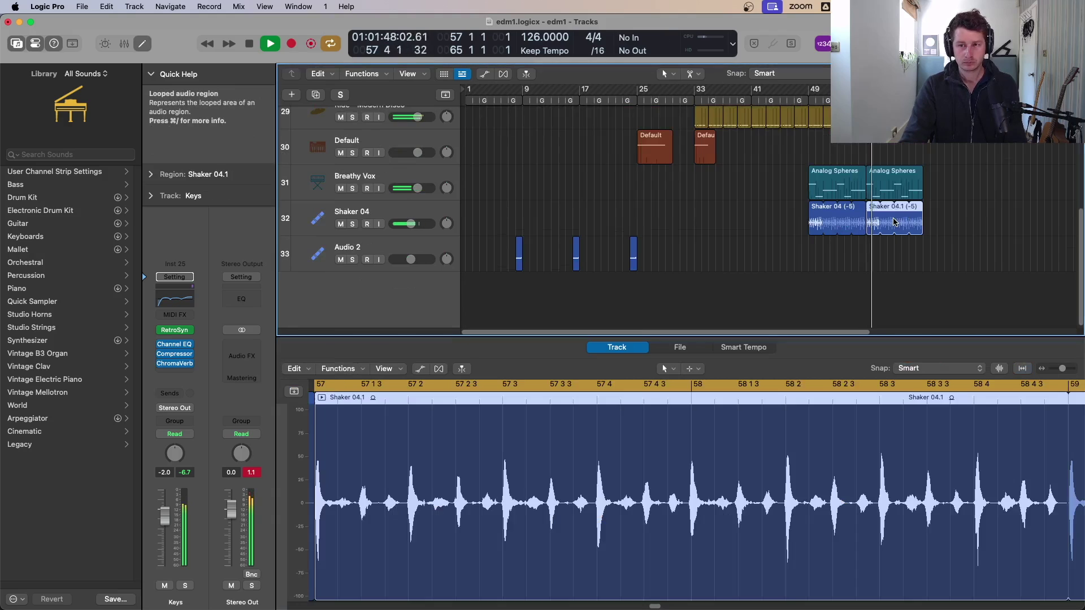
pyautogui.scroll(1, 898, 217)
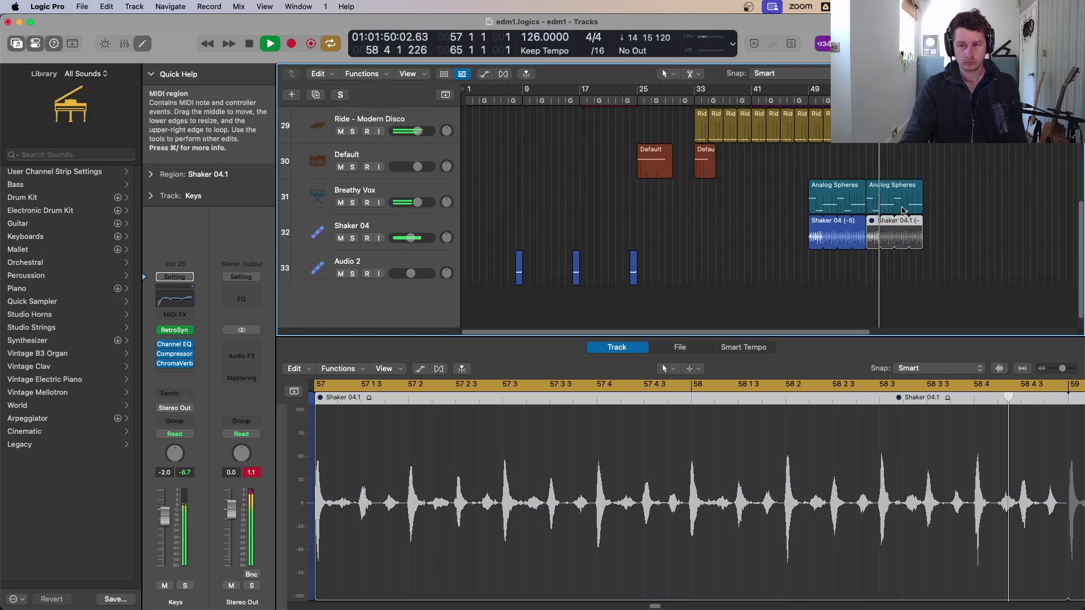
pyautogui.scroll(5, 916, 214)
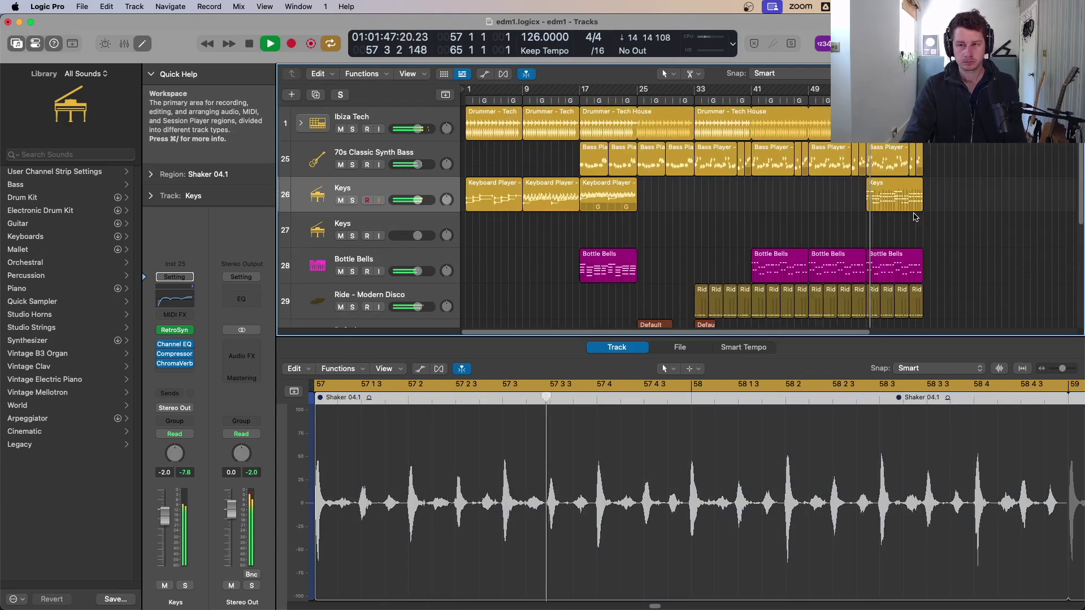
# - Lower the complexity of the Tech House drummer region at bar 57 and close its editor
pyautogui.click(896, 126)
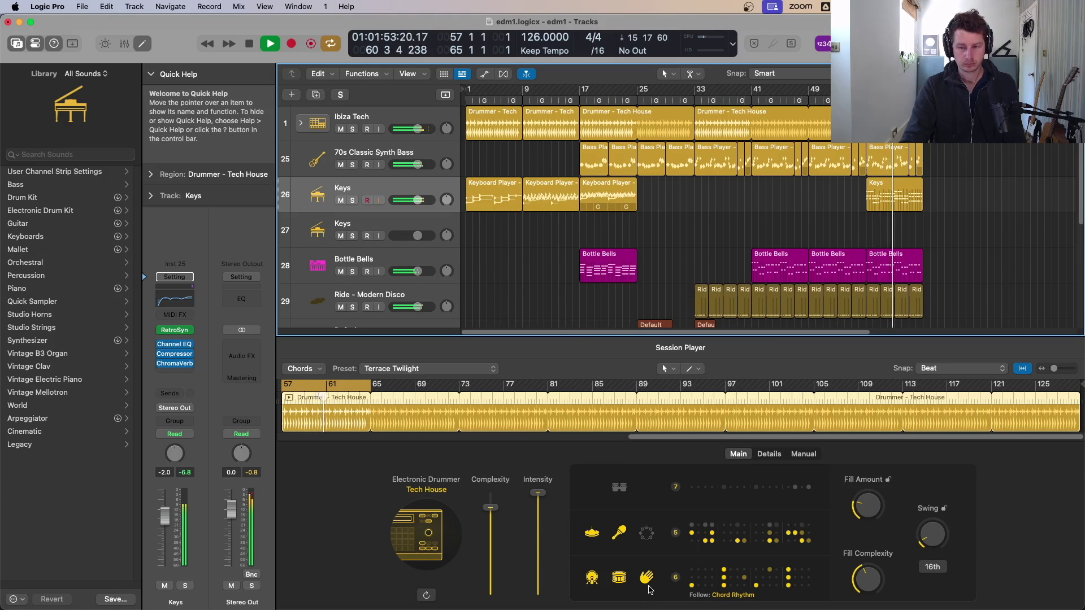
pyautogui.moveTo(495, 512); pyautogui.dragTo(495, 557)
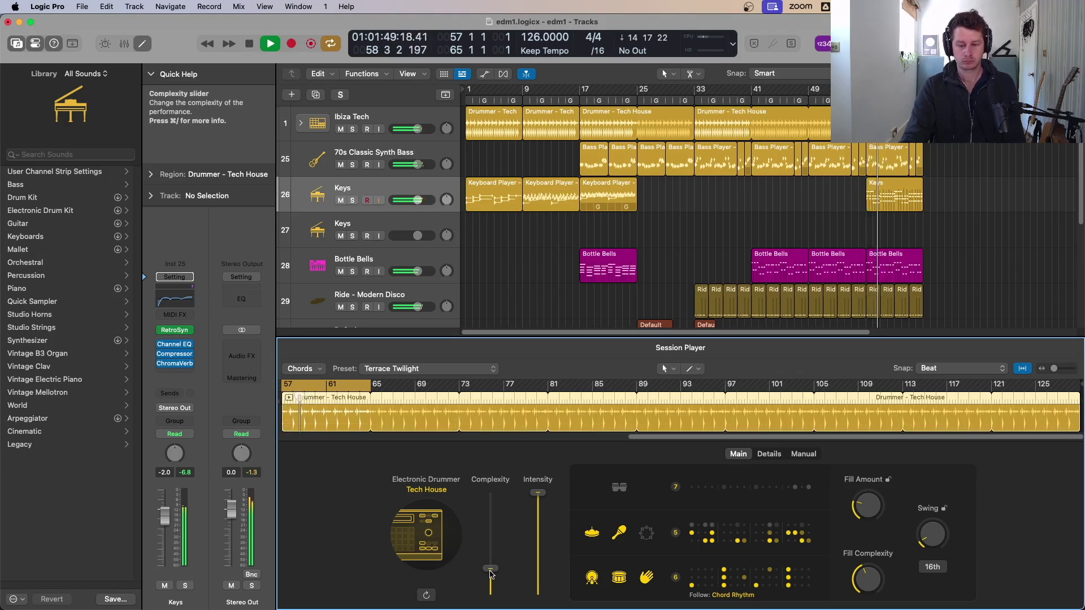
pyautogui.press('p')
pyautogui.press('p')
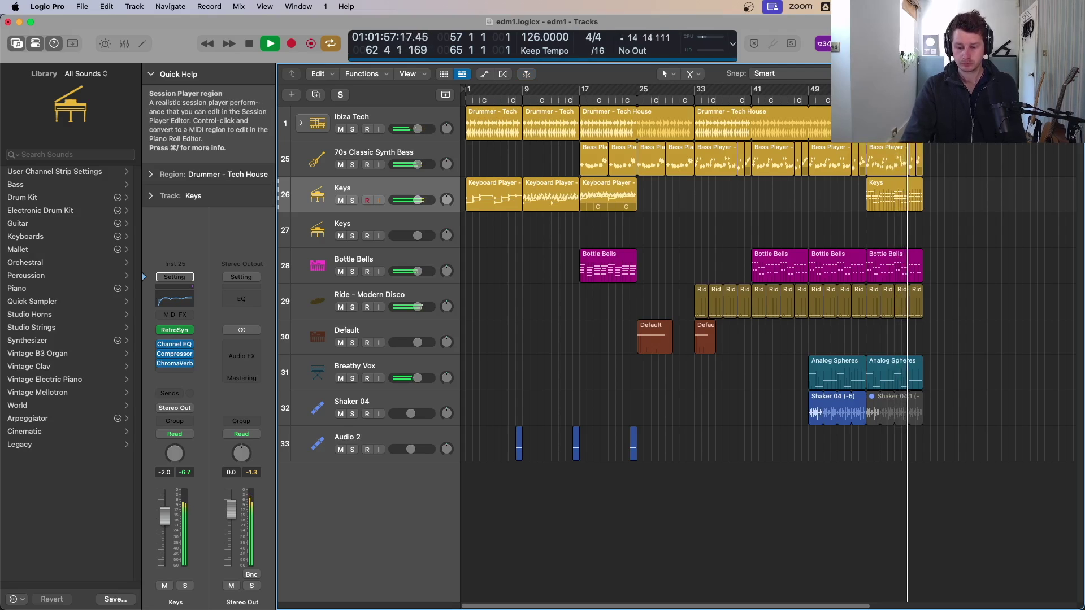
# - Copy the drummer region from bar 33 to the bar 57 section and delete the Bass Player regions in bars 57 to 65
pyautogui.moveTo(701, 122); pyautogui.dragTo(899, 129)
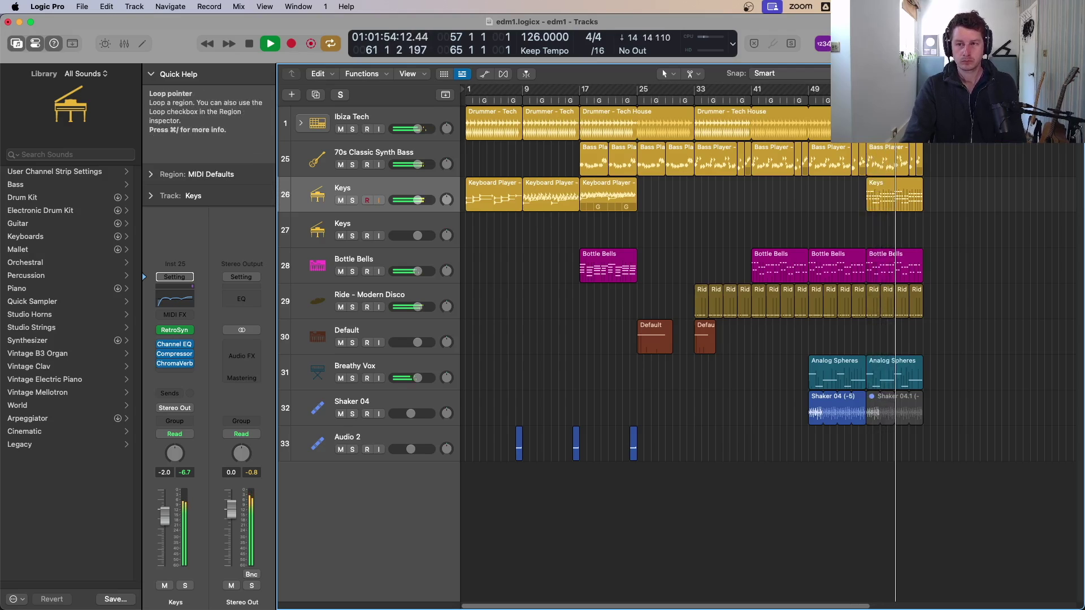
pyautogui.moveTo(872, 130); pyautogui.dragTo(889, 167)
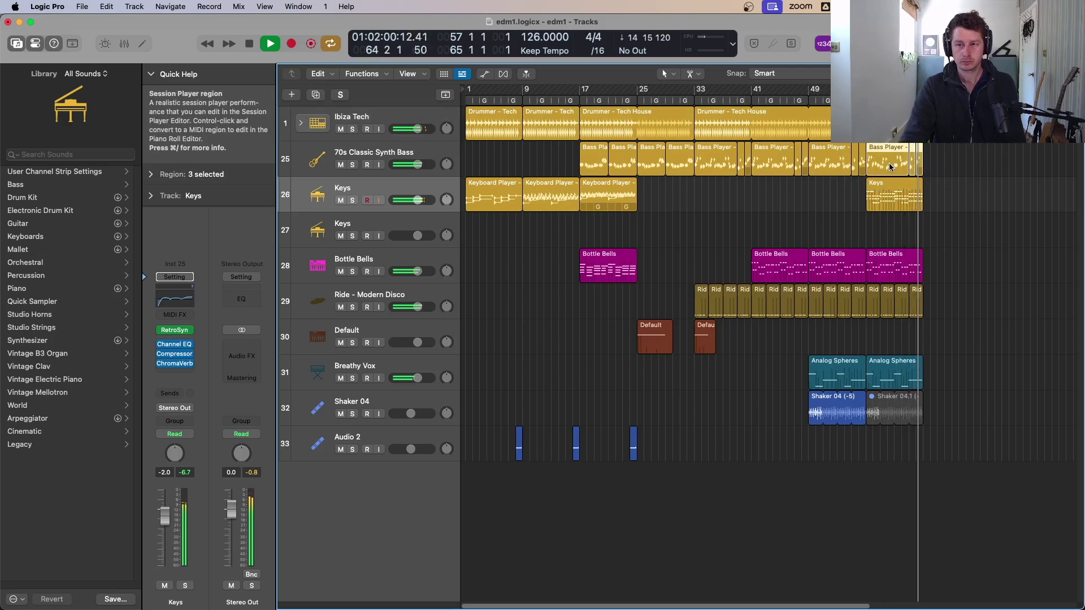
pyautogui.press('Delete')
# - Copy the two 70s Classic Synth Bass regions from bar 17 to bar 57 and check the bass briefly in solo
pyautogui.click(553, 240)
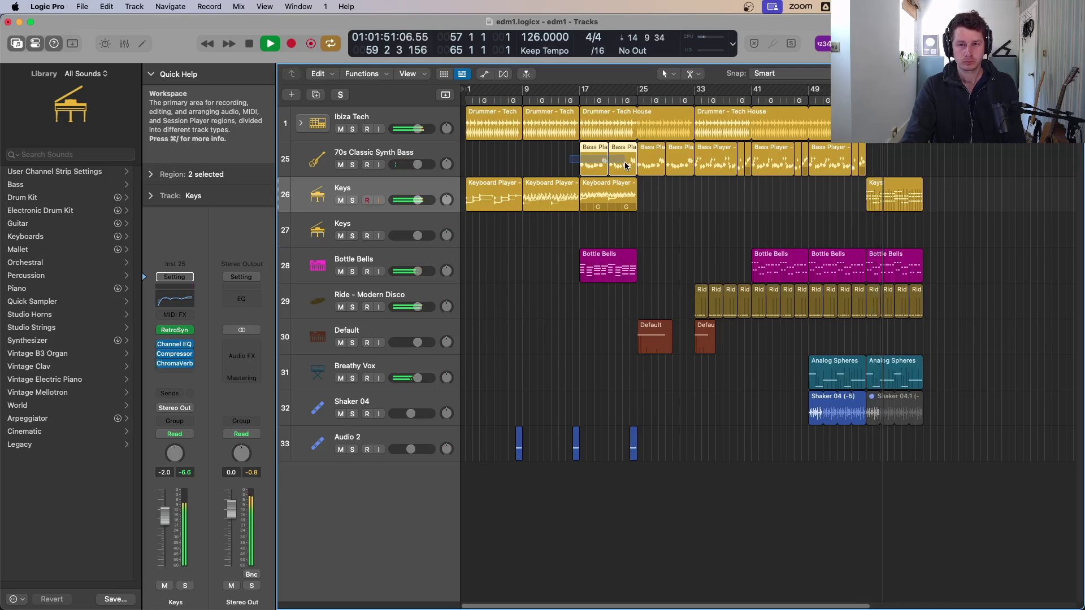
pyautogui.moveTo(598, 164); pyautogui.dragTo(881, 164)
pyautogui.press('Return')
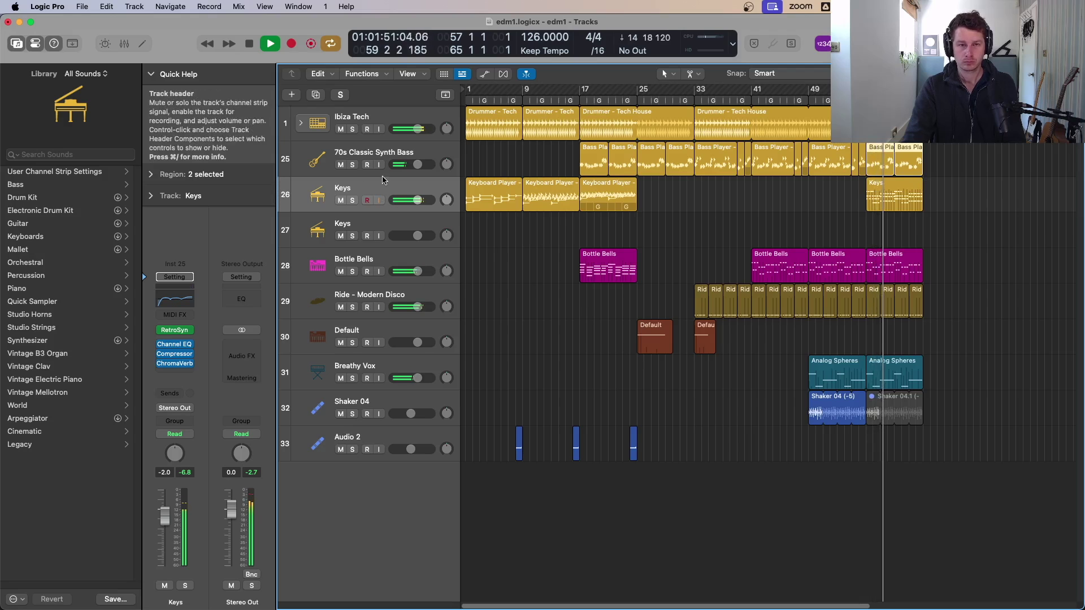
pyautogui.click(351, 165)
pyautogui.click(351, 165)
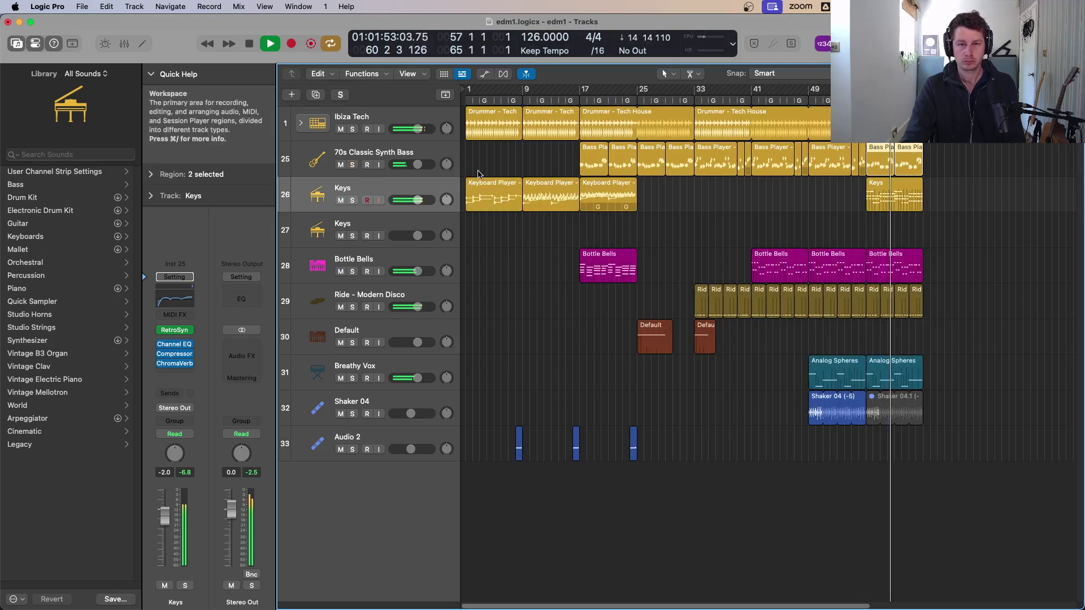
# - Flatten the synth bass's frequency automation to 20 Hz from bar 57 onward, listen to it, and hide automation
pyautogui.press('a')
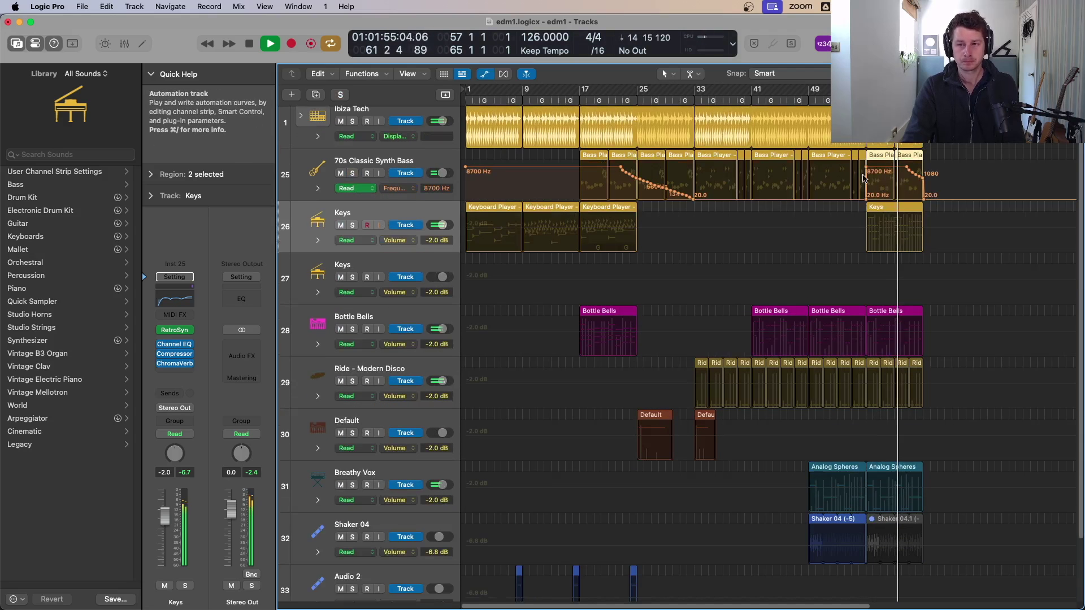
pyautogui.moveTo(908, 170); pyautogui.dragTo(867, 170)
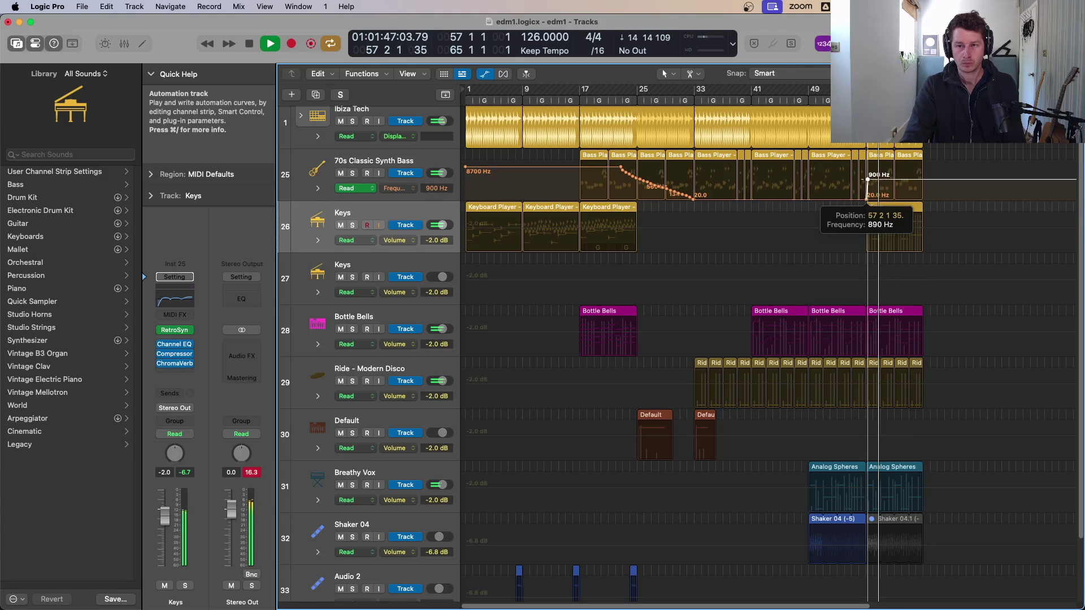
pyautogui.moveTo(867, 179); pyautogui.dragTo(894, 179)
pyautogui.press('space')
pyautogui.press('space')
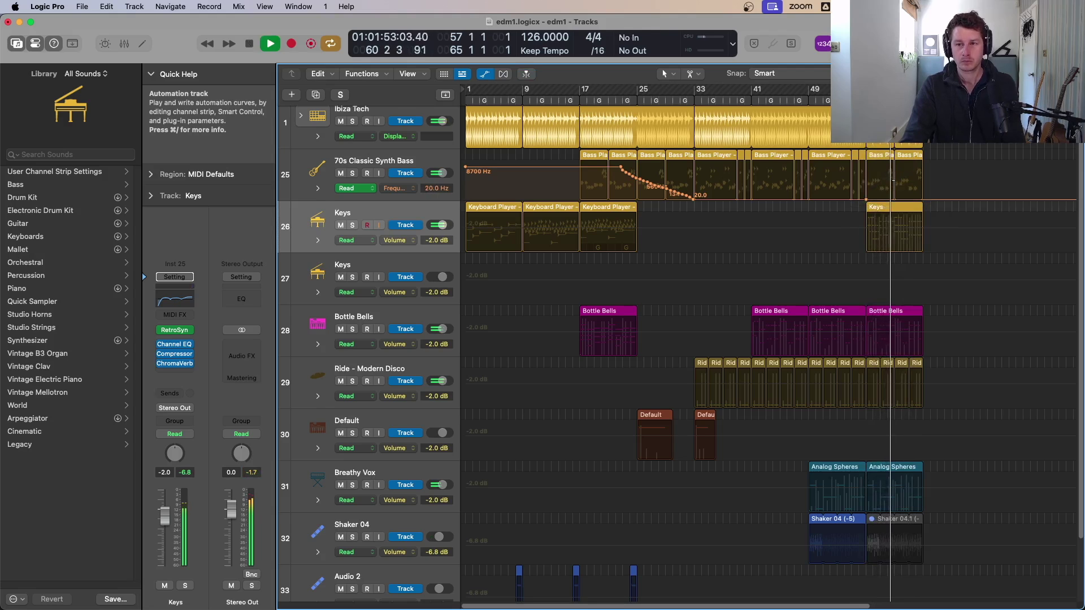
pyautogui.press('a')
pyautogui.scroll(-2, 949, 197)
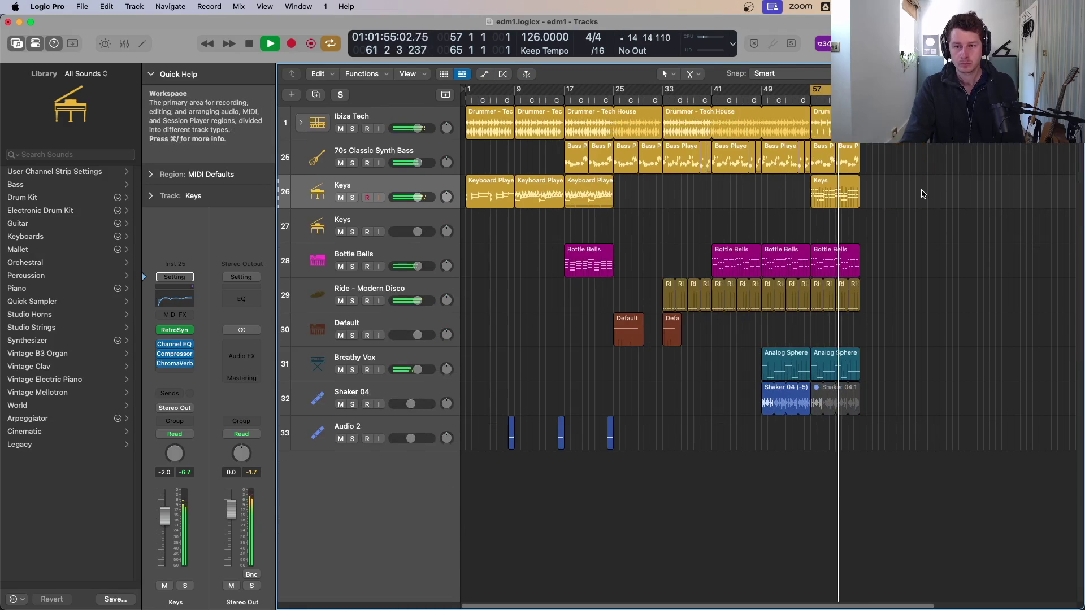
# - Audition bars 57 to 65 with the Keys, Bottle Bells and Analog Spheres regions muted in turn, restoring each one
pyautogui.click(840, 203)
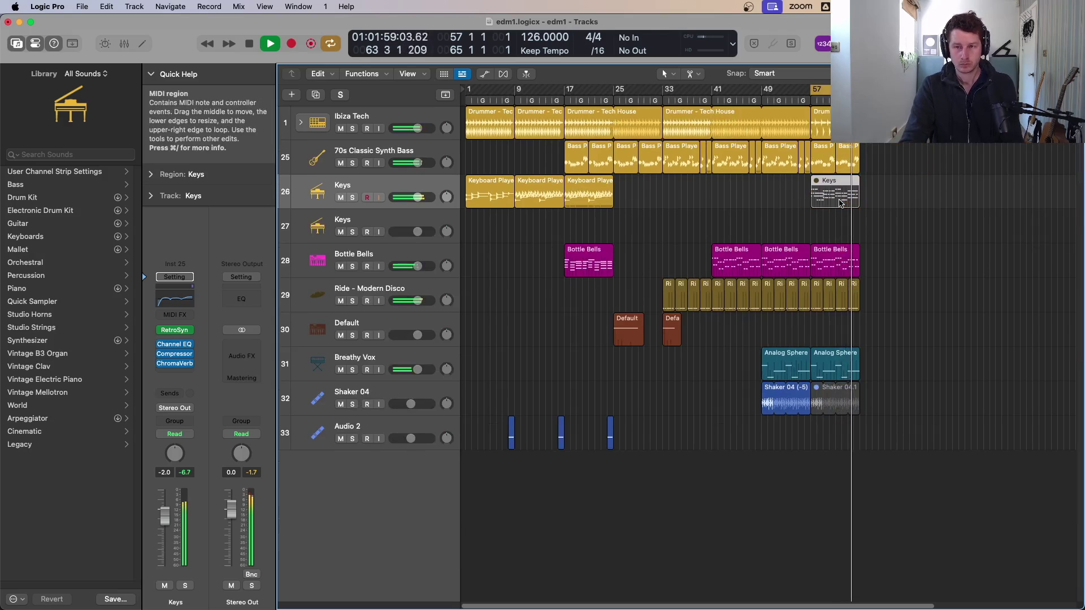
pyautogui.click(832, 257)
pyautogui.hotkey('ctrl', 'm')
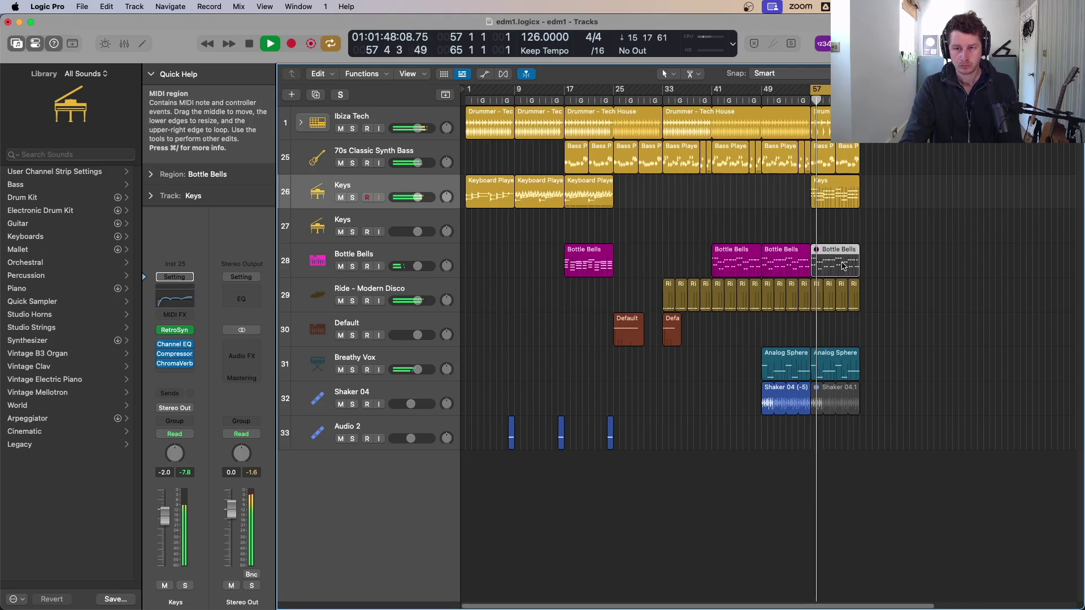
pyautogui.hotkey('ctrl', 'm')
pyautogui.click(837, 355)
pyautogui.hotkey('ctrl', 'm')
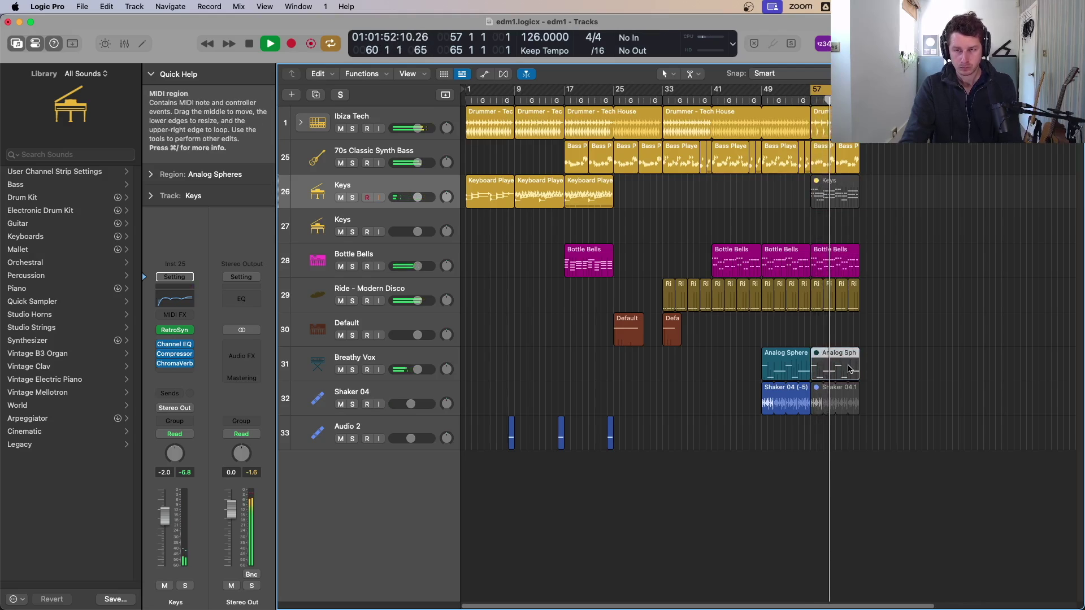
pyautogui.click(839, 205)
pyautogui.hotkey('ctrl', 'm')
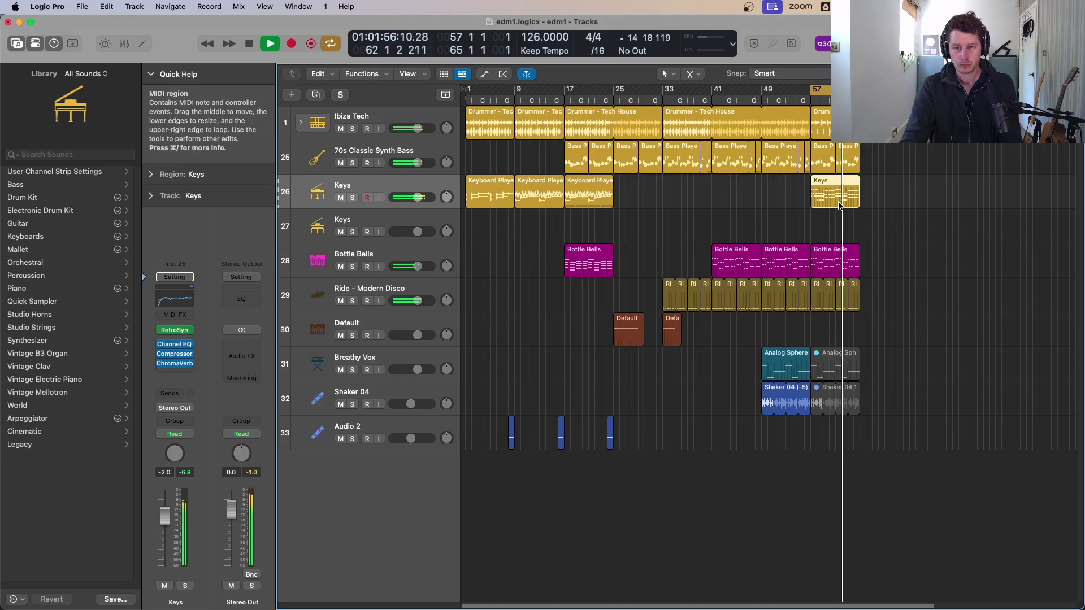
pyautogui.hotkey('ctrl', 'm')
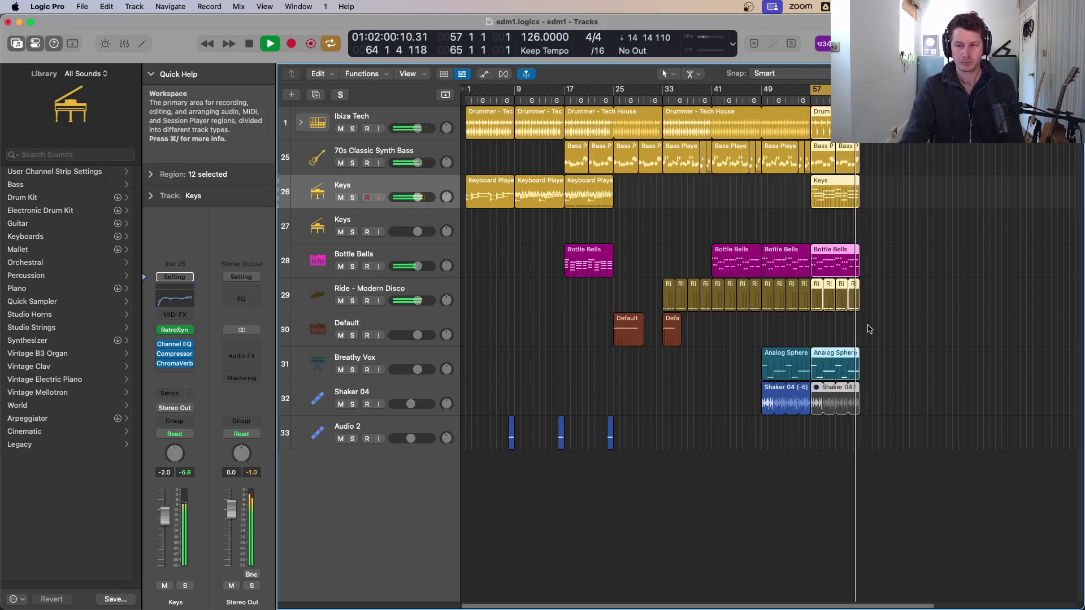
# - Copy all the selected regions of bars 57 to 65 to bar 65 and check the automation view
pyautogui.moveTo(825, 148); pyautogui.dragTo(875, 145)
pyautogui.click(525, 219)
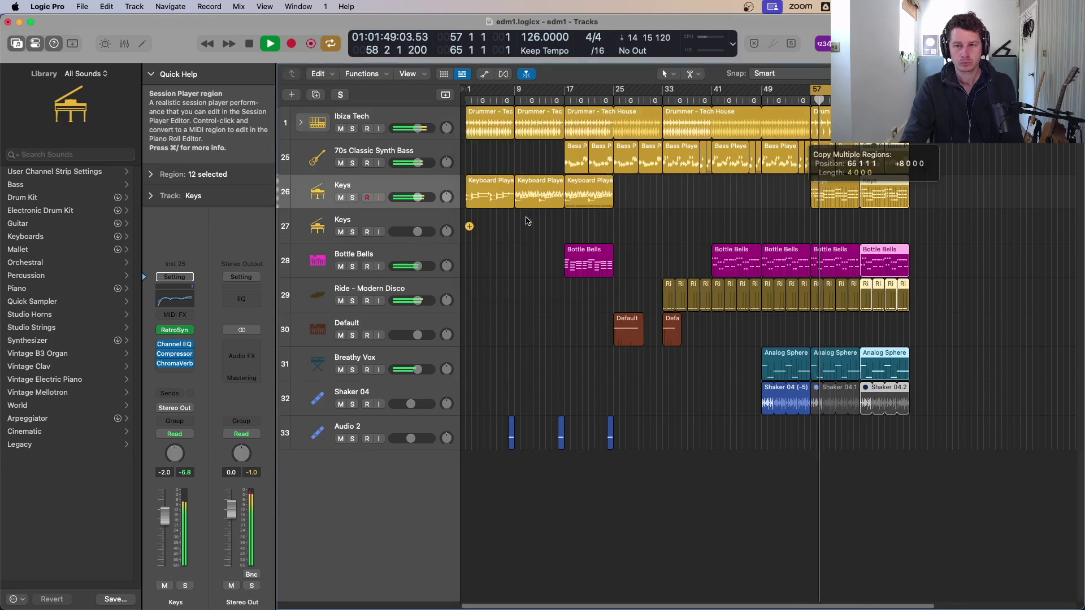
pyautogui.press('a')
pyautogui.press('a')
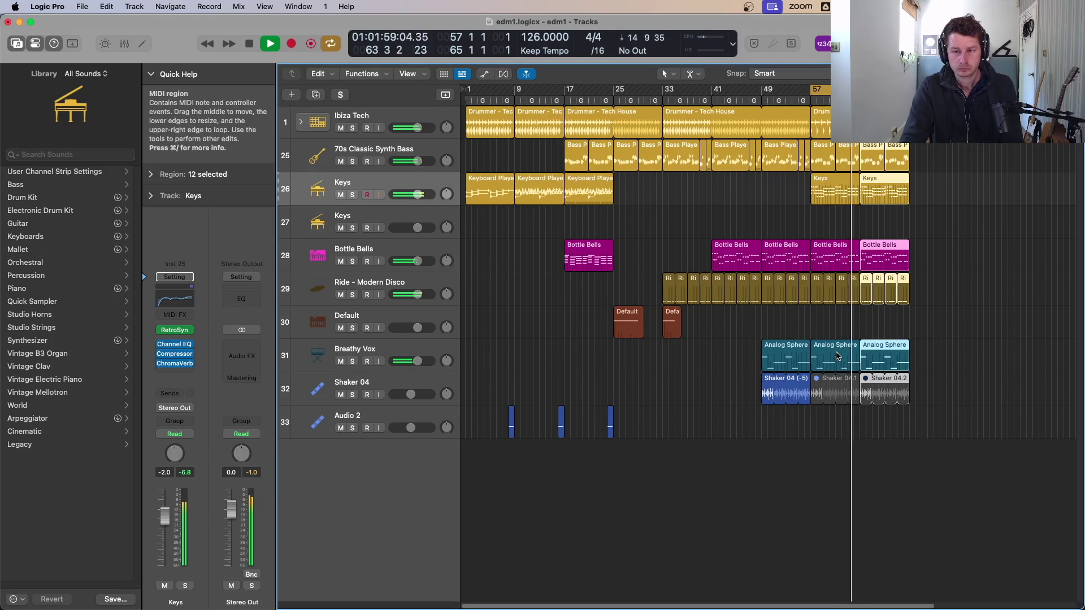
# - Mute the Ride - Modern Disco regions in bars 61 to 65, keeping the first two from bar 57 active
pyautogui.click(871, 121)
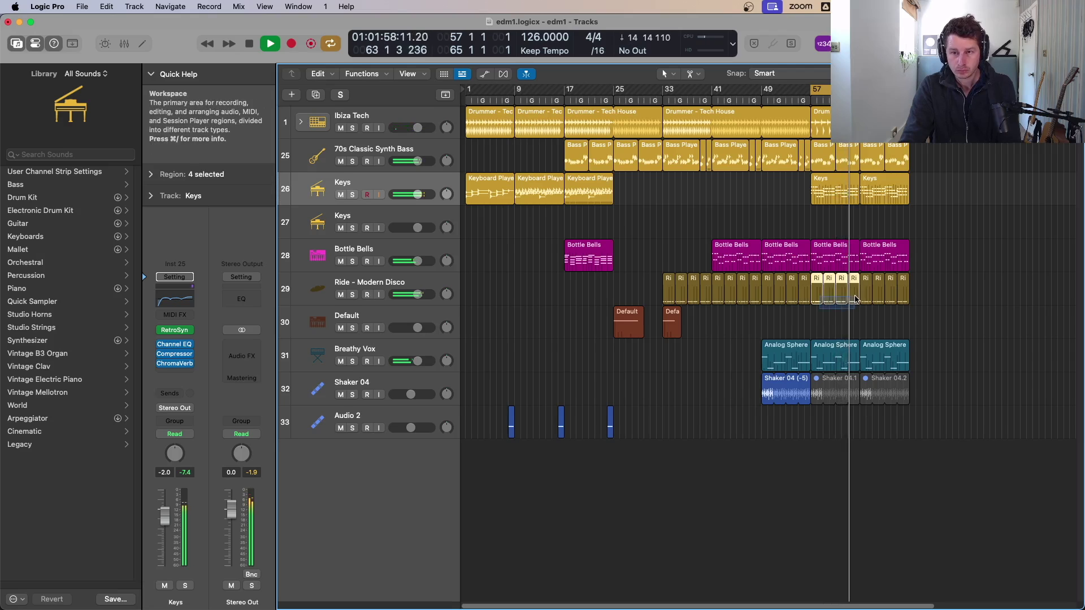
pyautogui.hotkey('shift', 'space')
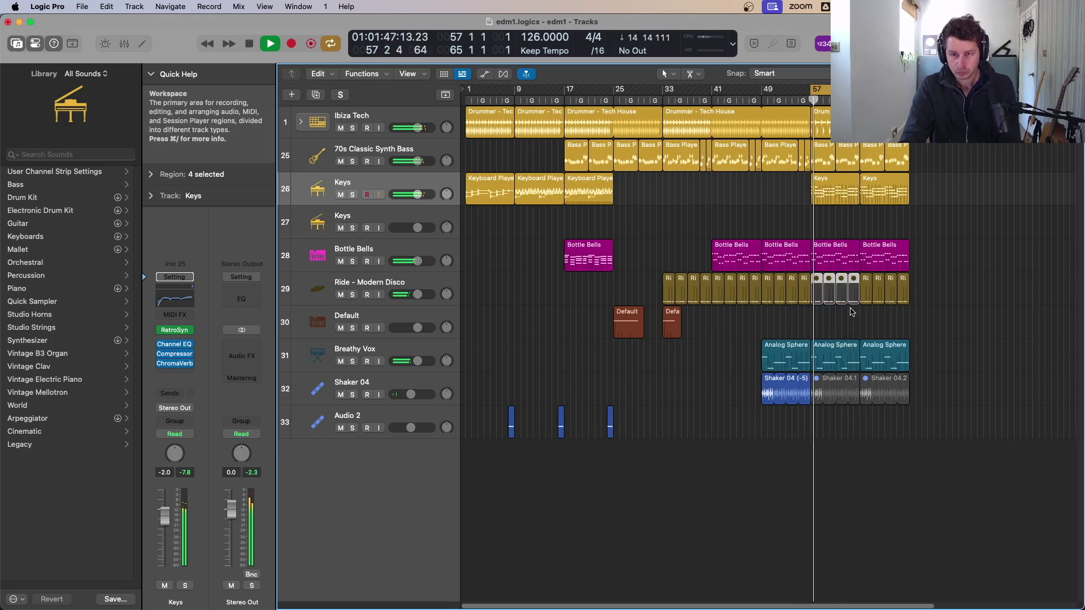
pyautogui.moveTo(823, 312); pyautogui.dragTo(834, 296)
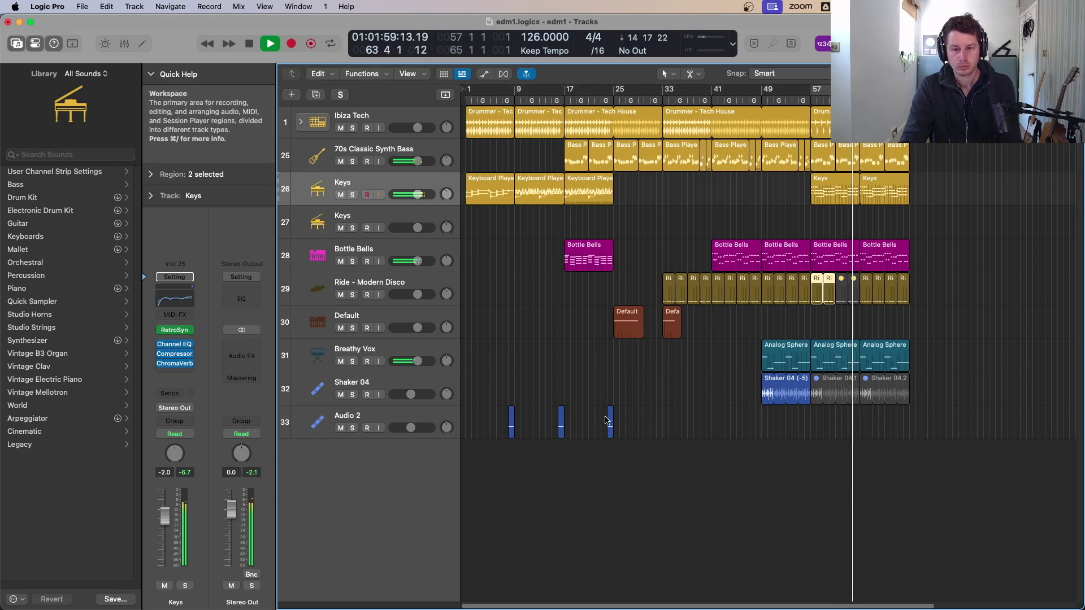
# - Copy the Default region from bar 25 to bar 65 and the Audio 2 crash effect to just before bar 65
pyautogui.moveTo(631, 325); pyautogui.dragTo(877, 325)
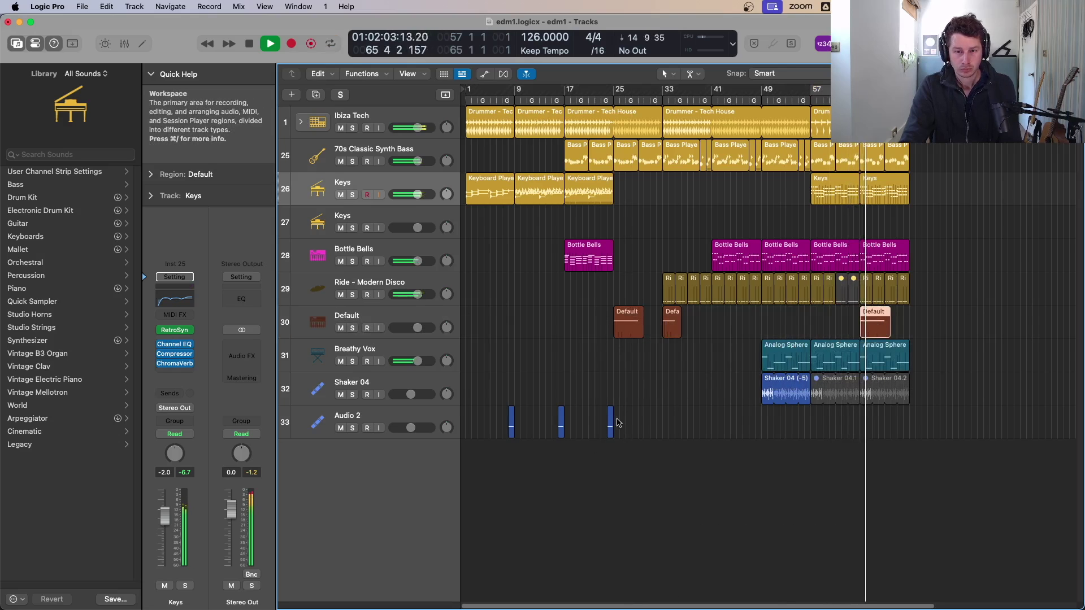
pyautogui.moveTo(611, 424); pyautogui.dragTo(856, 428)
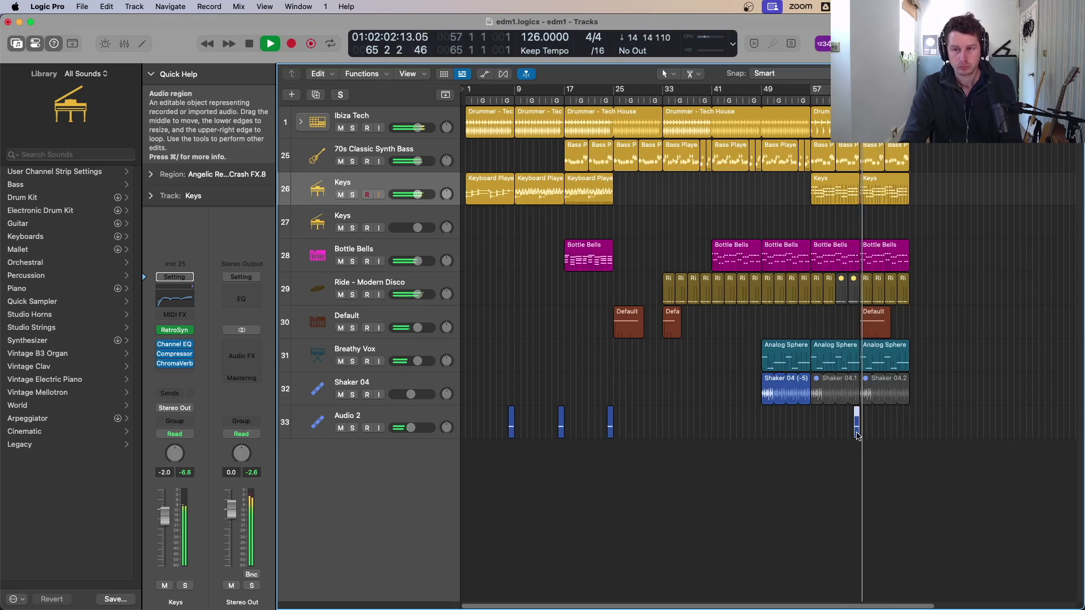
# - Split the copied Default region at about bar 67, delete its second part and stop playback
pyautogui.click(879, 329)
pyautogui.press('super+t')
pyautogui.press('Return')
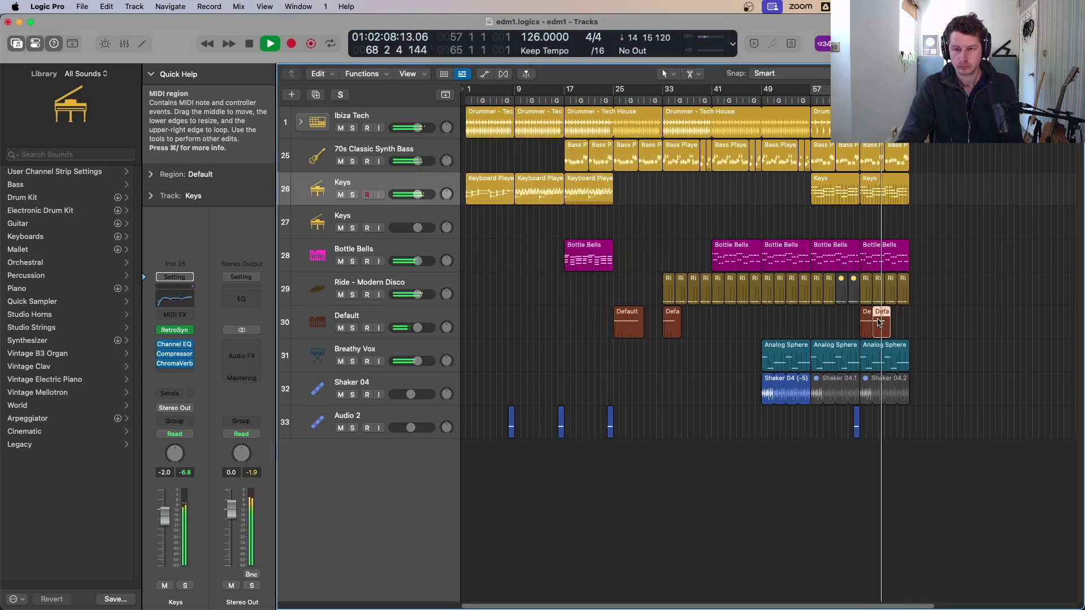
pyautogui.press('Delete')
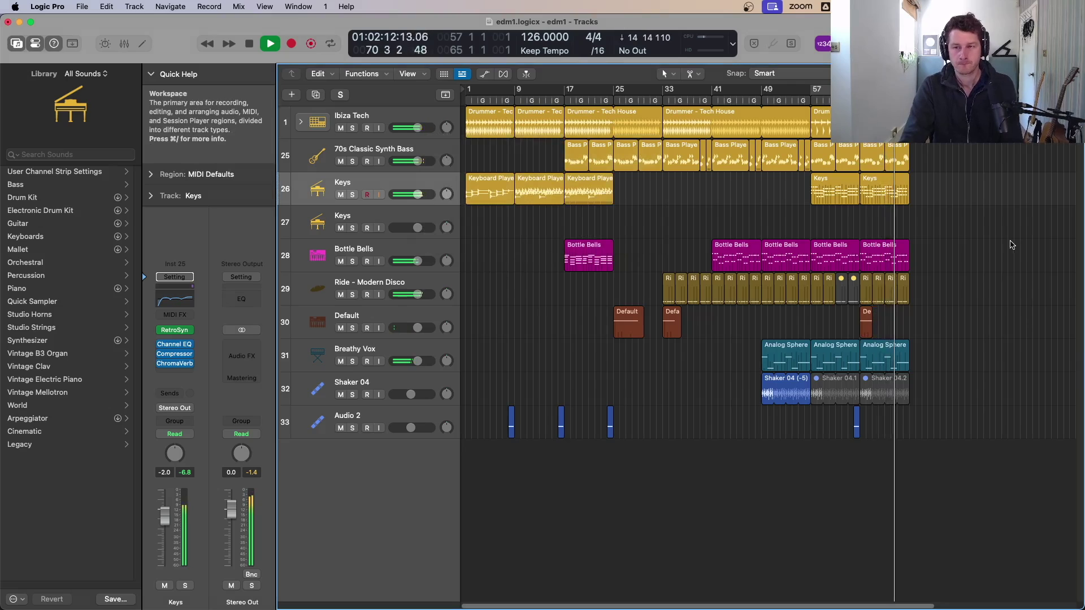
pyautogui.press('space')
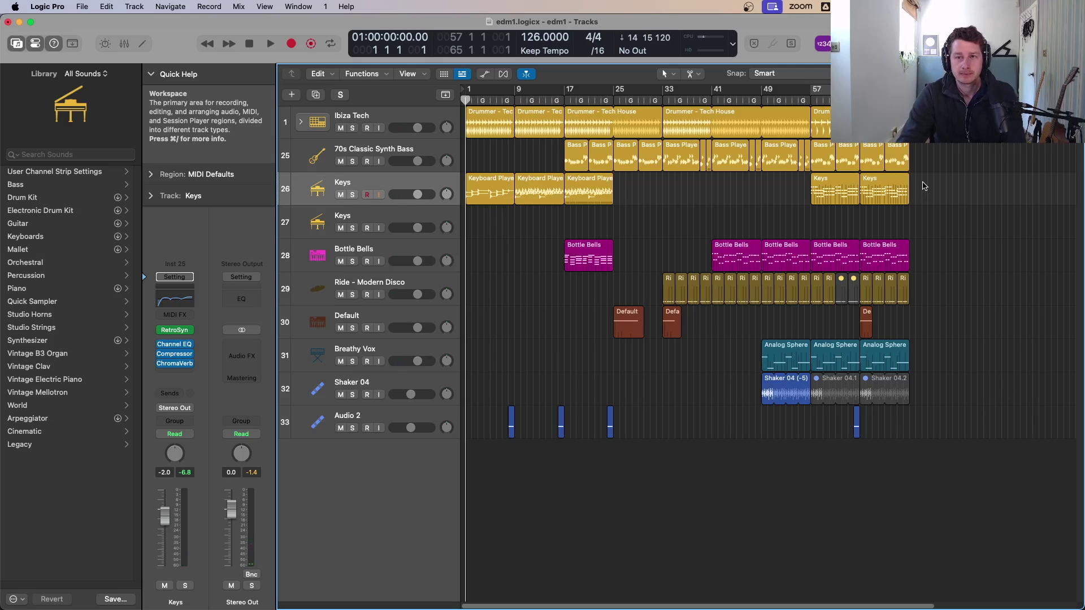
pyautogui.press('super+Tab')
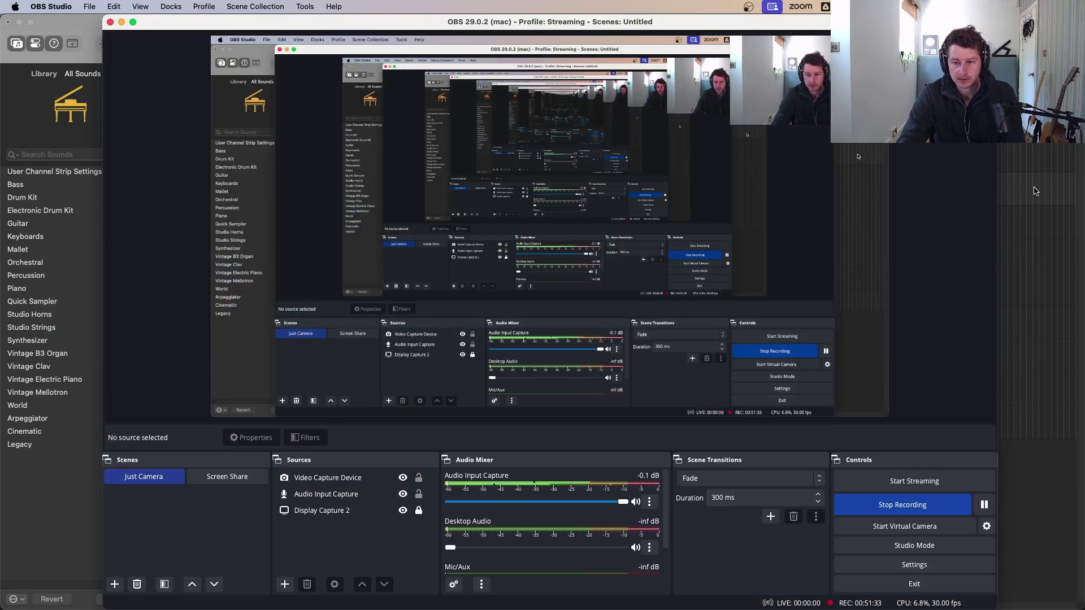
pyautogui.press('super+Tab')
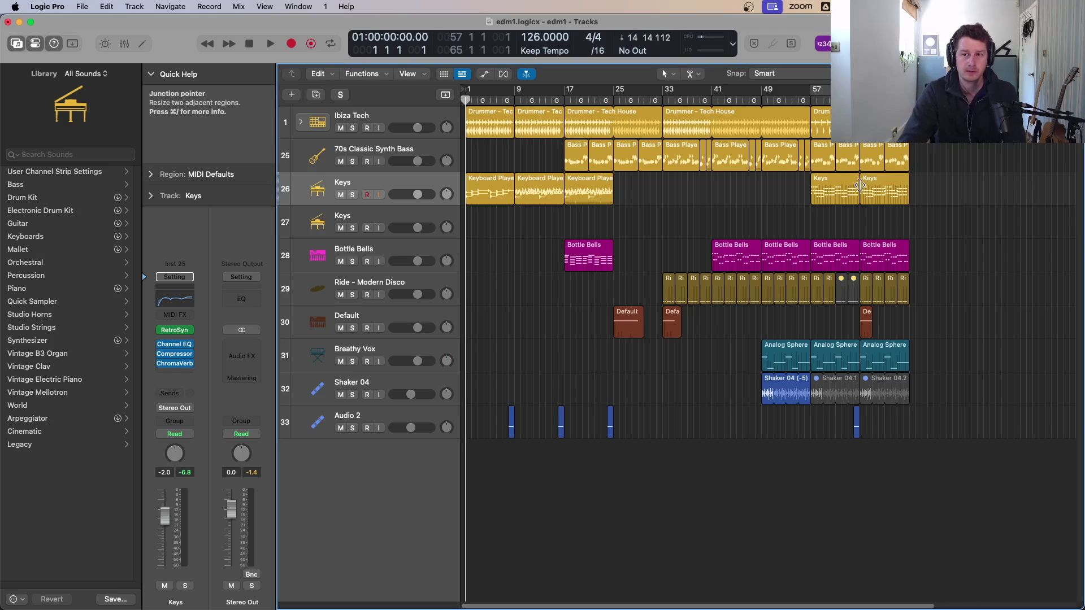
# - Duplicate the Audio 2 track and copy the Angelic Reverse Crash region from bar 16 to bar 9 on the new Audio 3 track
pyautogui.press('space')
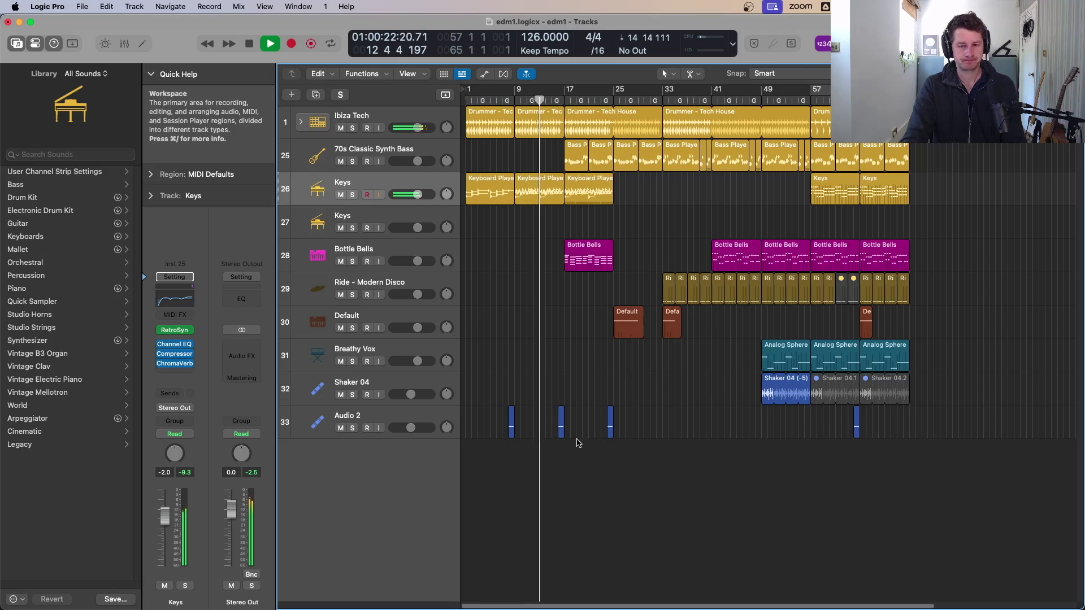
pyautogui.click(371, 418)
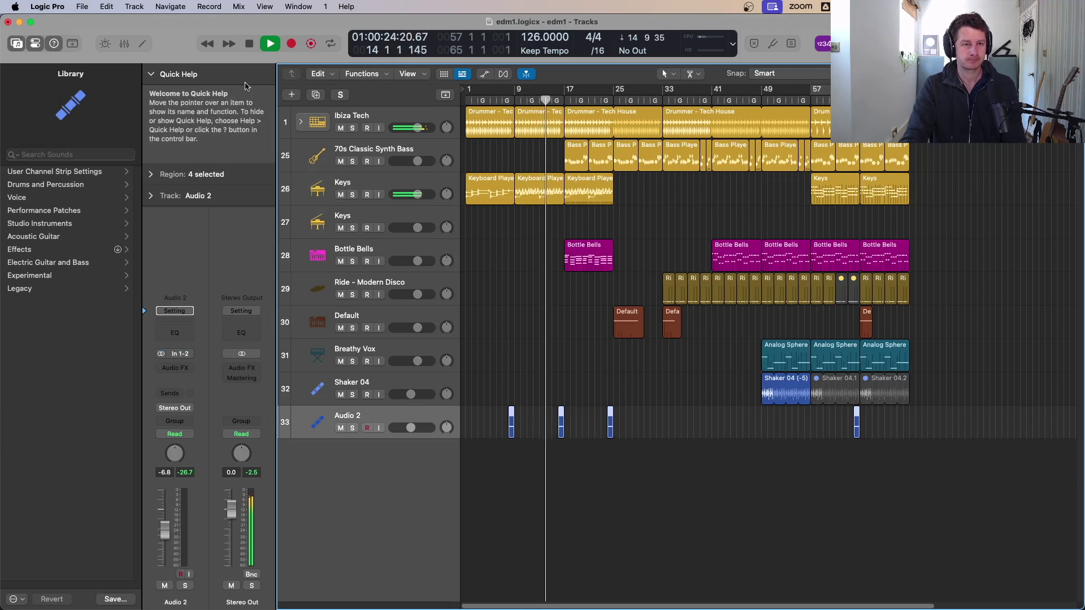
pyautogui.click(315, 95)
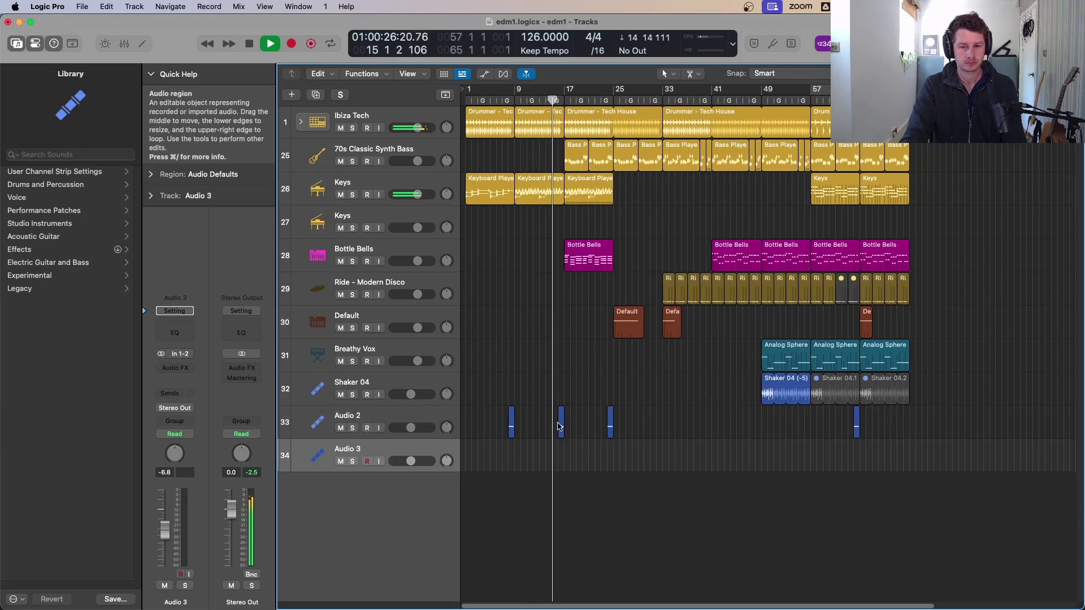
pyautogui.moveTo(561, 429); pyautogui.dragTo(520, 467)
pyautogui.press('z')
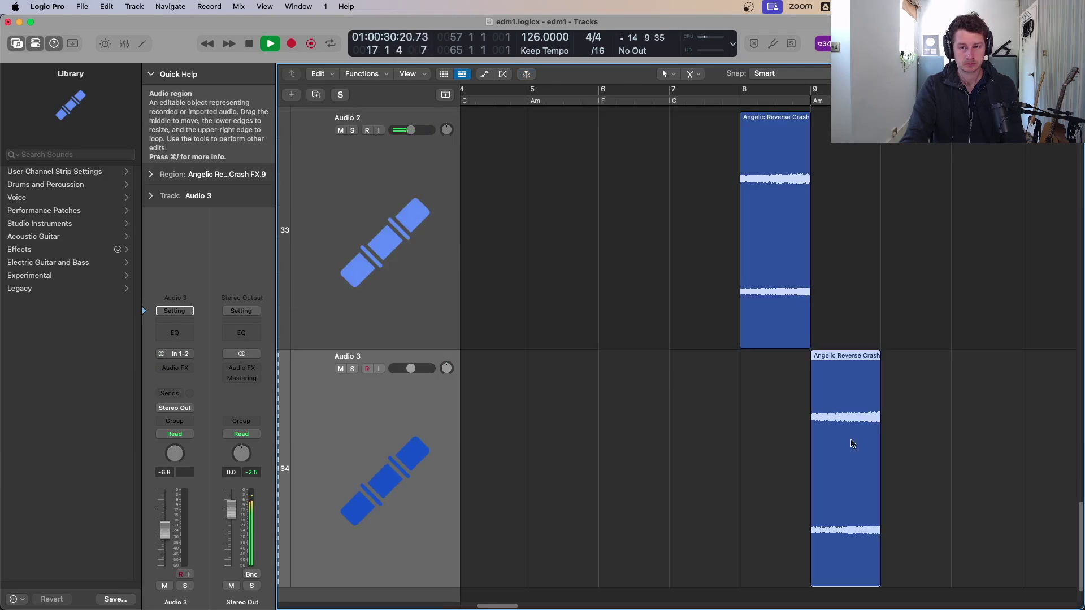
pyautogui.doubleClick(846, 371)
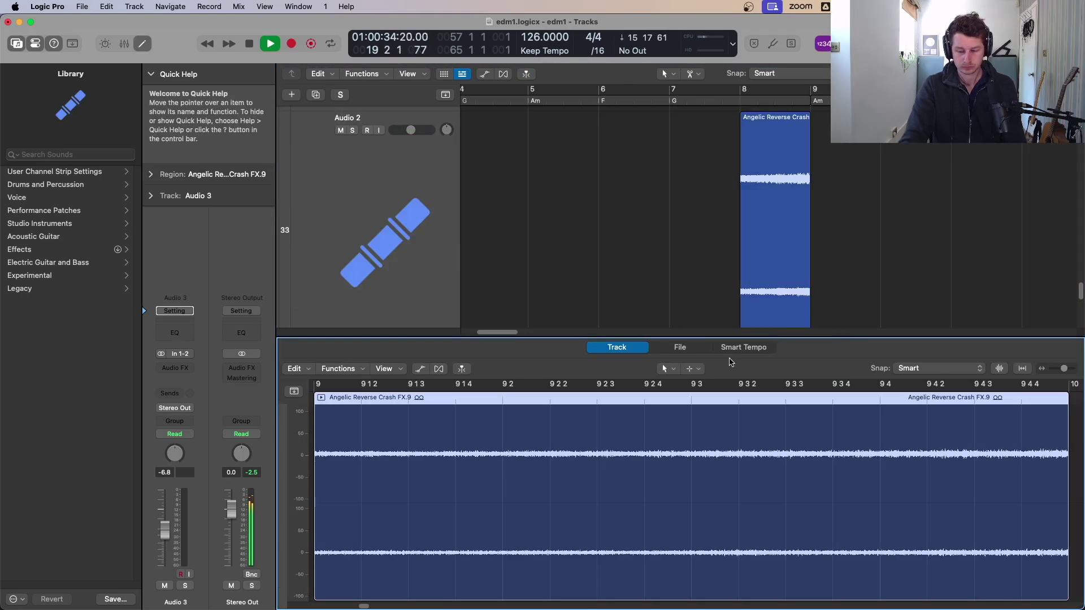
pyautogui.press('p')
pyautogui.press('p')
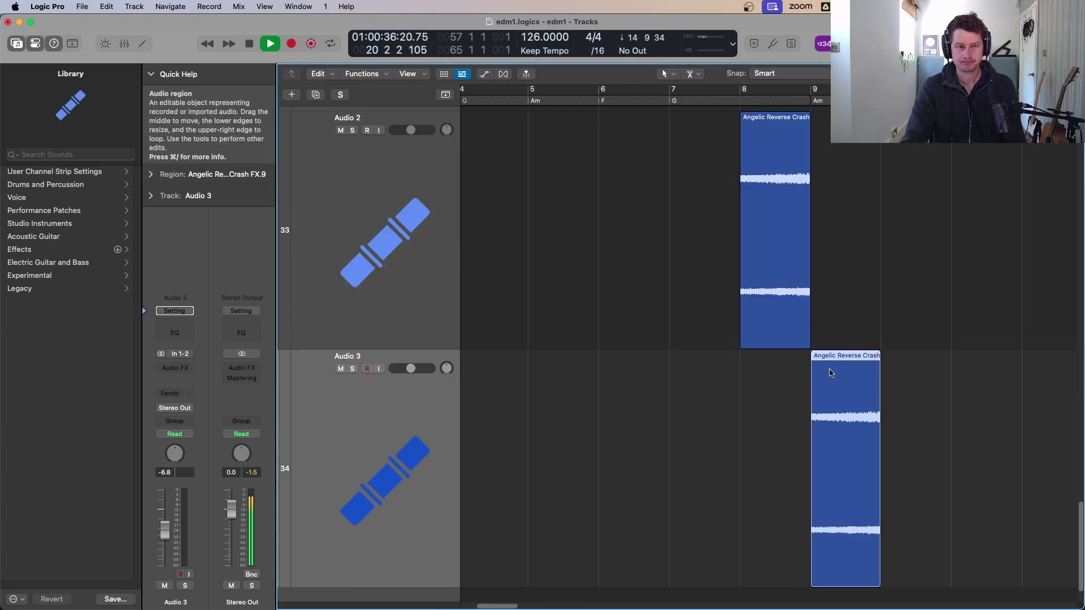
# - Hide the quick help and turn on Reverse for the crash region at bar 9 on Audio 3
pyautogui.hotkey('shift', '/')
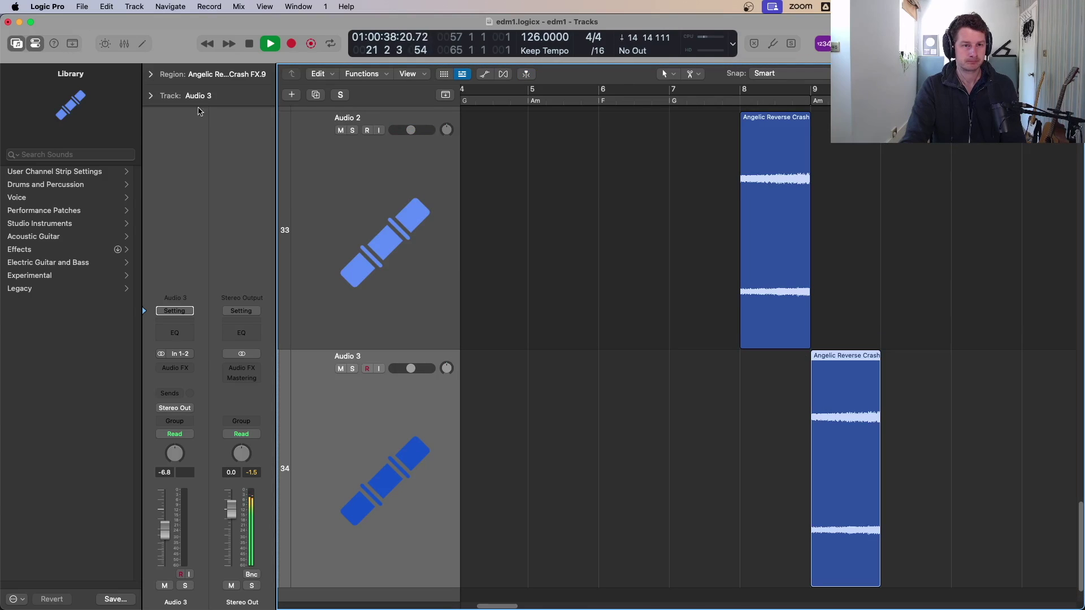
pyautogui.click(151, 75)
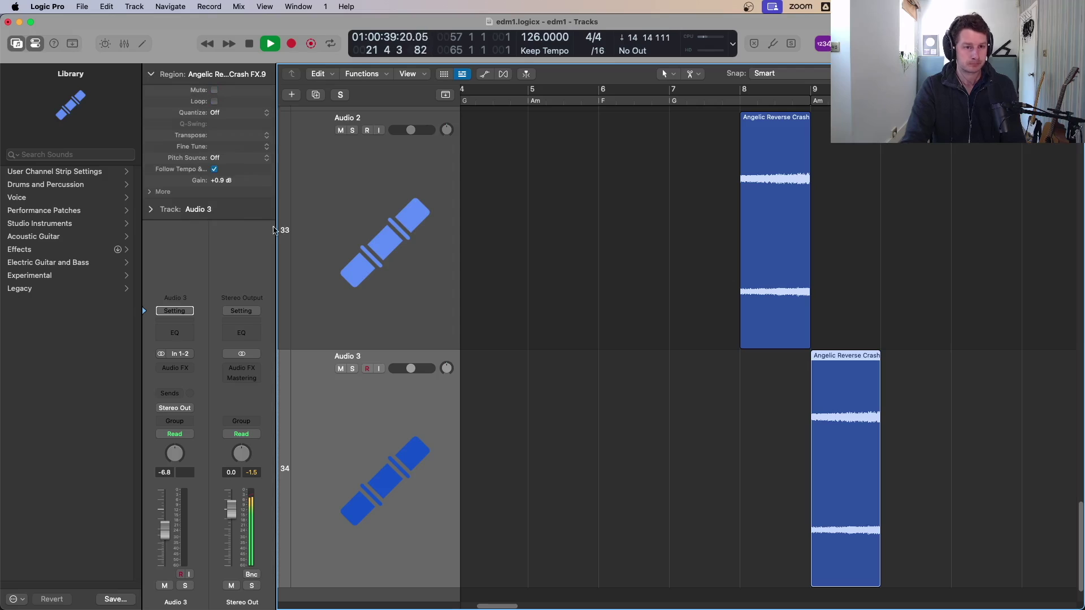
pyautogui.click(151, 193)
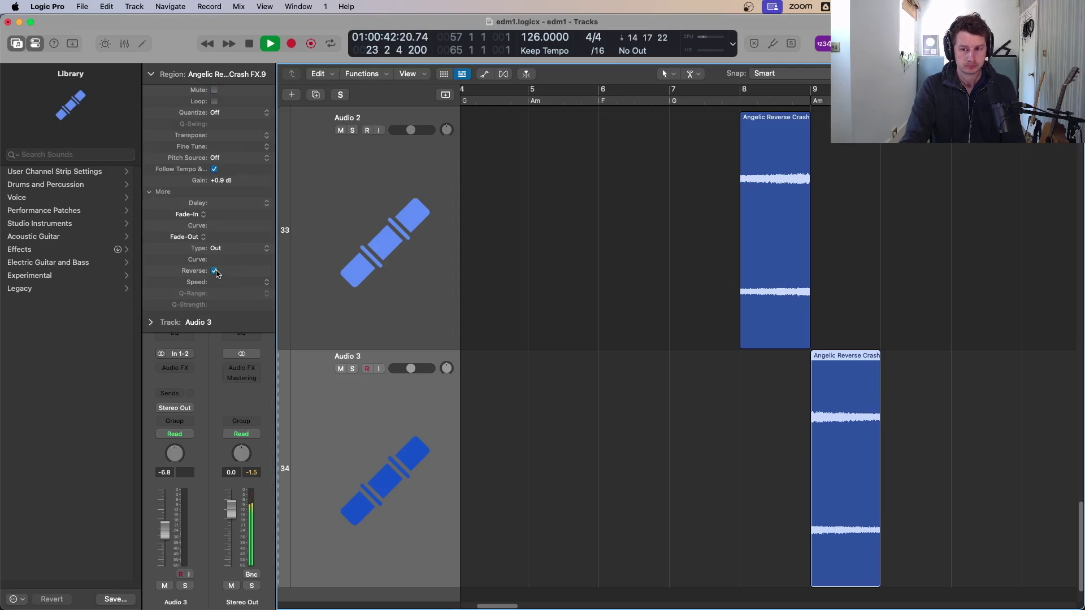
pyautogui.press('e')
pyautogui.press('e')
pyautogui.click(930, 250)
pyautogui.press('z')
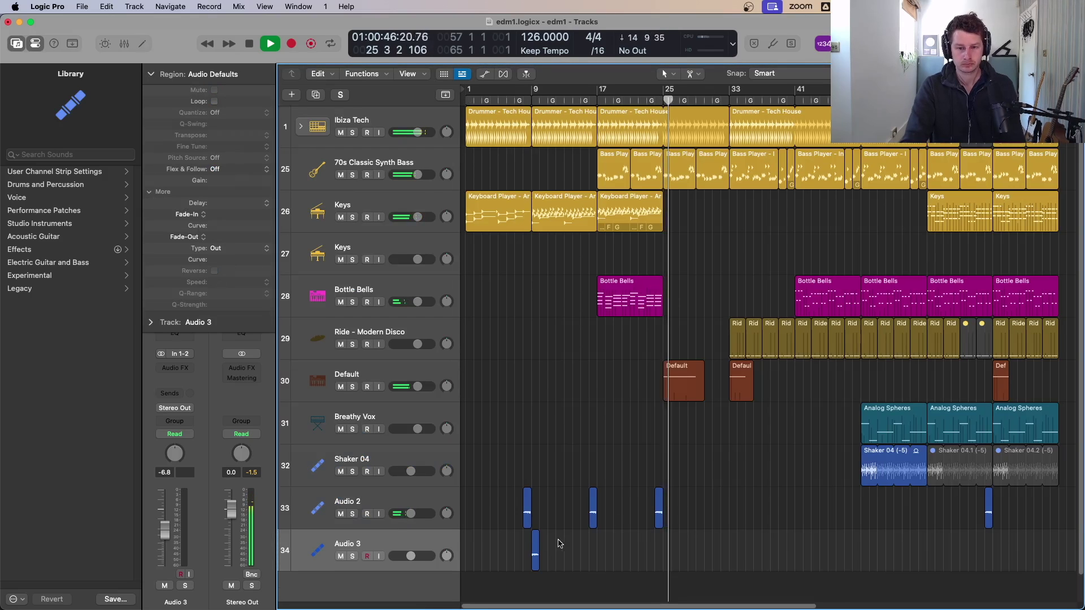
# - Copy the Audio 3 crash from bar 9 to bar 25 and the Audio 2 crash from bar 24 to bar 32
pyautogui.click(536, 553)
pyautogui.moveTo(536, 555); pyautogui.dragTo(668, 560)
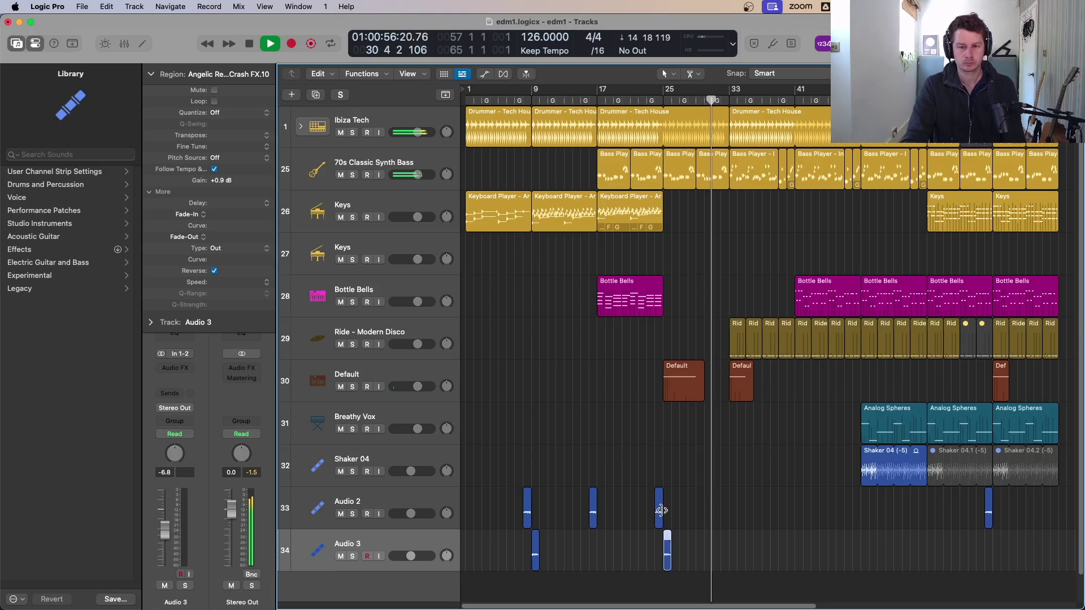
pyautogui.moveTo(661, 511); pyautogui.dragTo(725, 521)
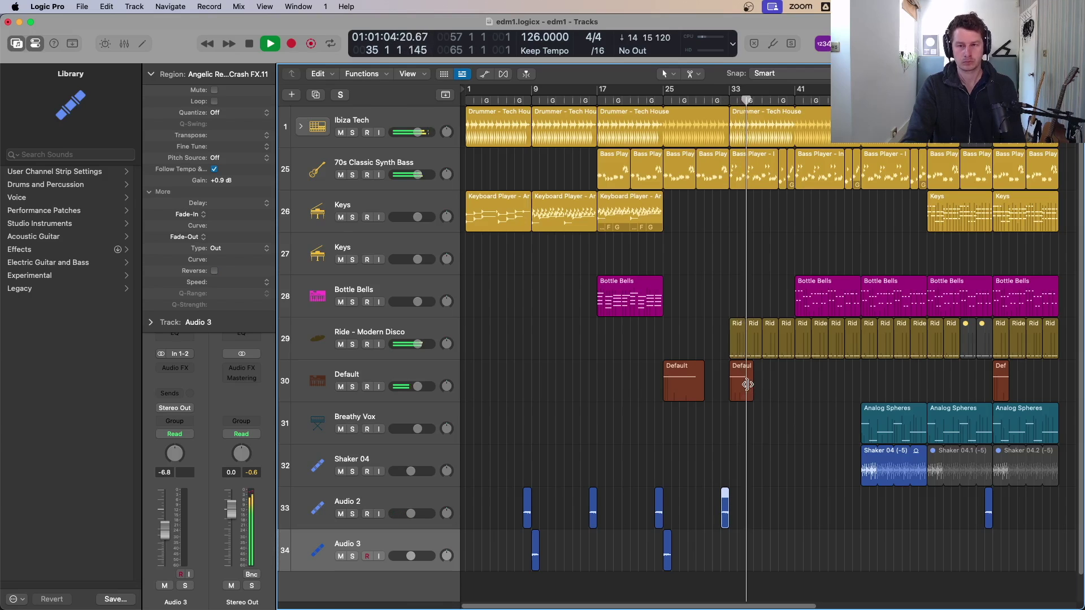
# - Copy the longer Default region from bar 25 over bar 33, and the crash pair from bars 24 and 25 to bars 40 and 41
pyautogui.moveTo(681, 387); pyautogui.dragTo(746, 401)
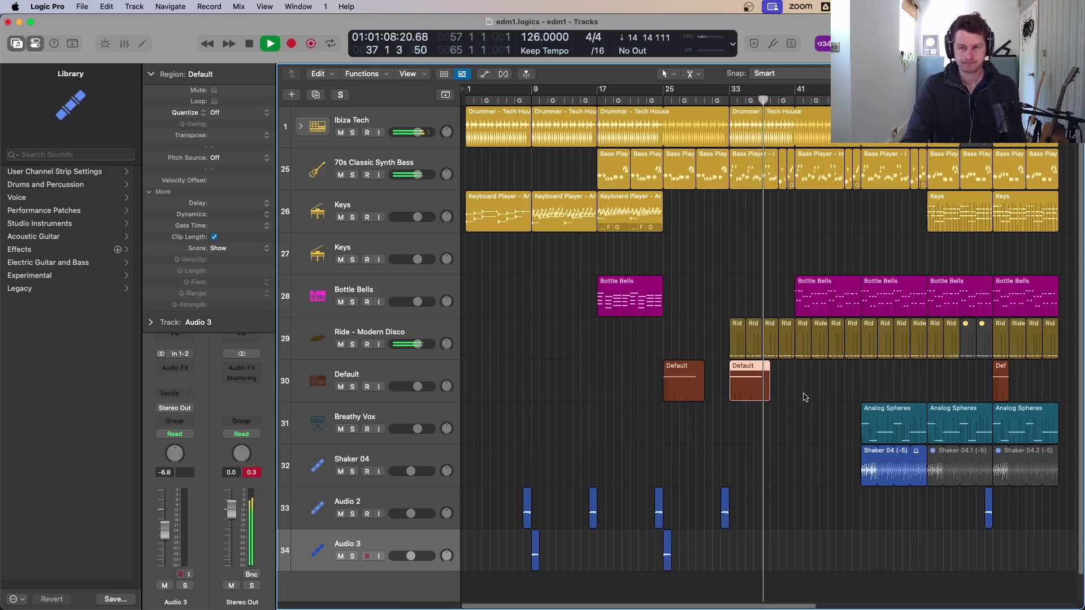
pyautogui.moveTo(694, 494); pyautogui.dragTo(795, 510)
pyautogui.click(839, 509)
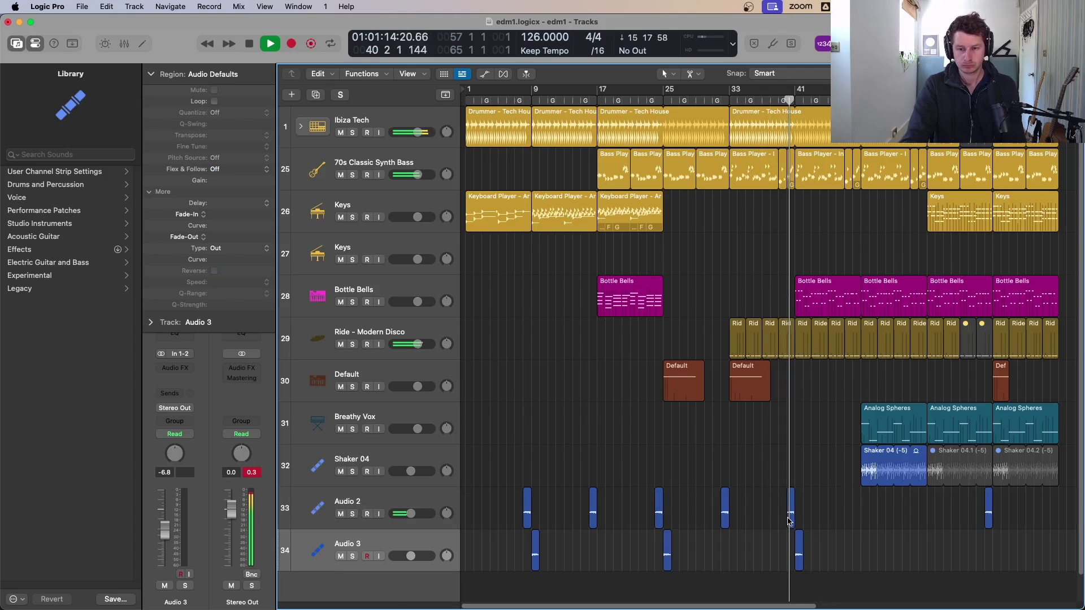
# - Extend the start of the Audio 2 crash region before bar 41 back to bar 39, making it 2 bars long
pyautogui.click(790, 523)
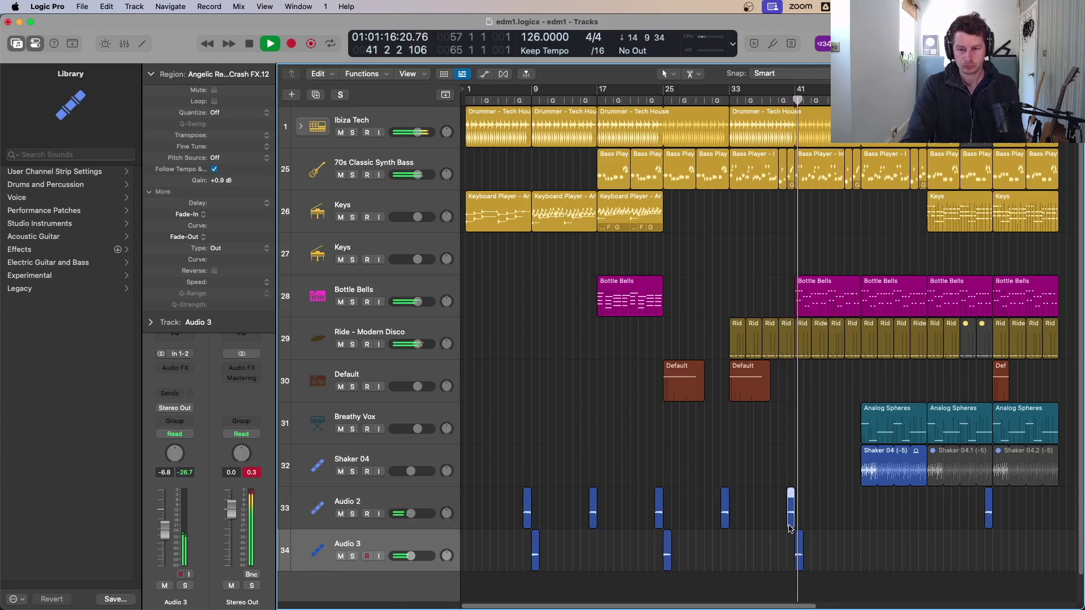
pyautogui.moveTo(790, 526); pyautogui.dragTo(790, 527)
pyautogui.moveTo(872, 444); pyautogui.dragTo(666, 583)
pyautogui.moveTo(823, 419); pyautogui.dragTo(797, 418)
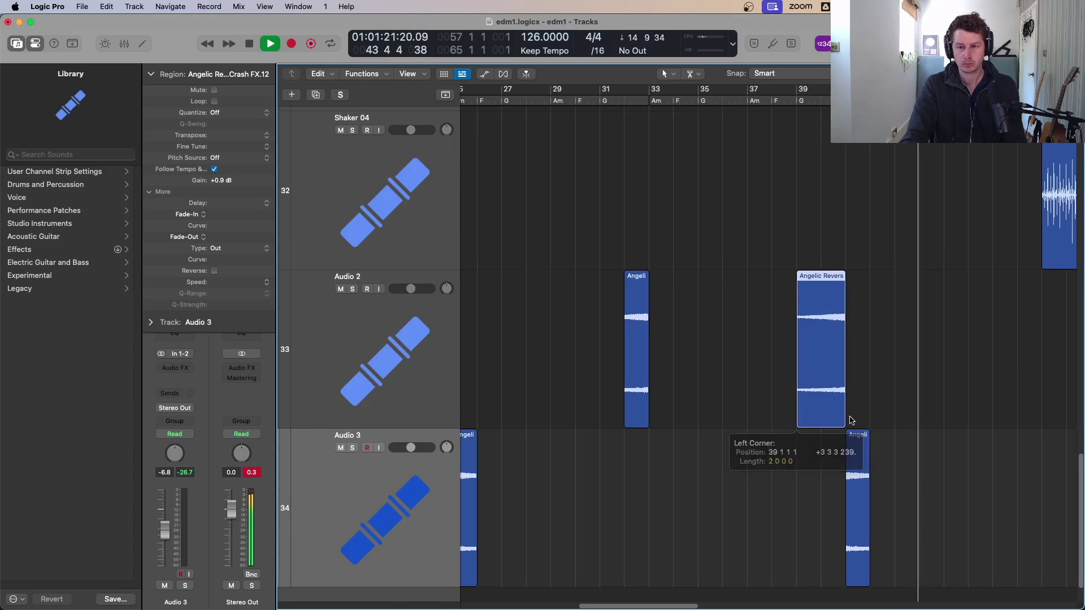
pyautogui.click(889, 411)
pyautogui.press('z')
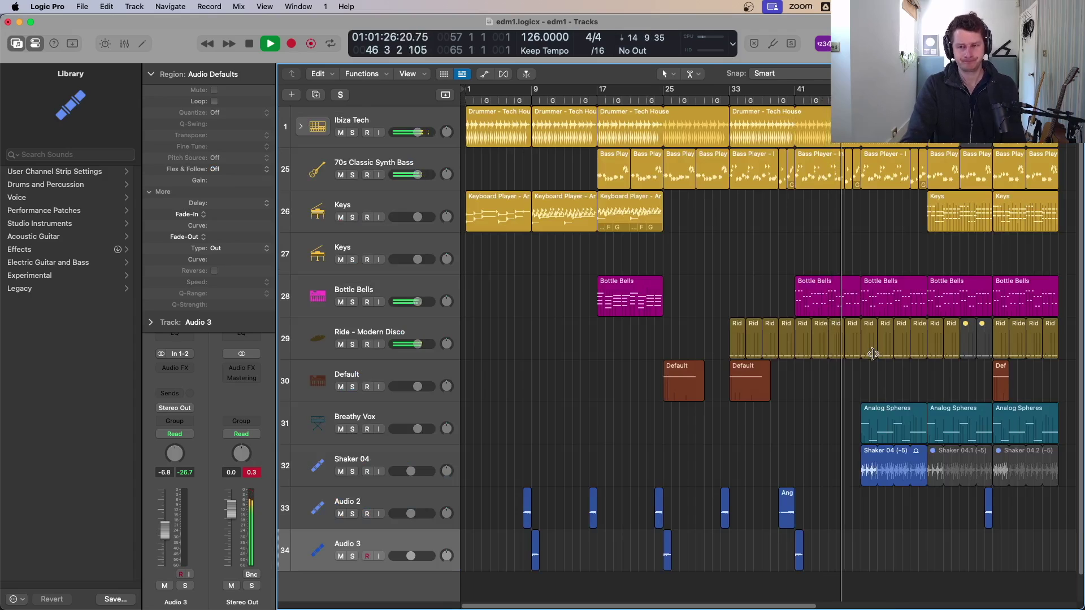
# - Copy the active Shaker 04 region from bar 49 to bar 41
pyautogui.moveTo(874, 452); pyautogui.dragTo(804, 466)
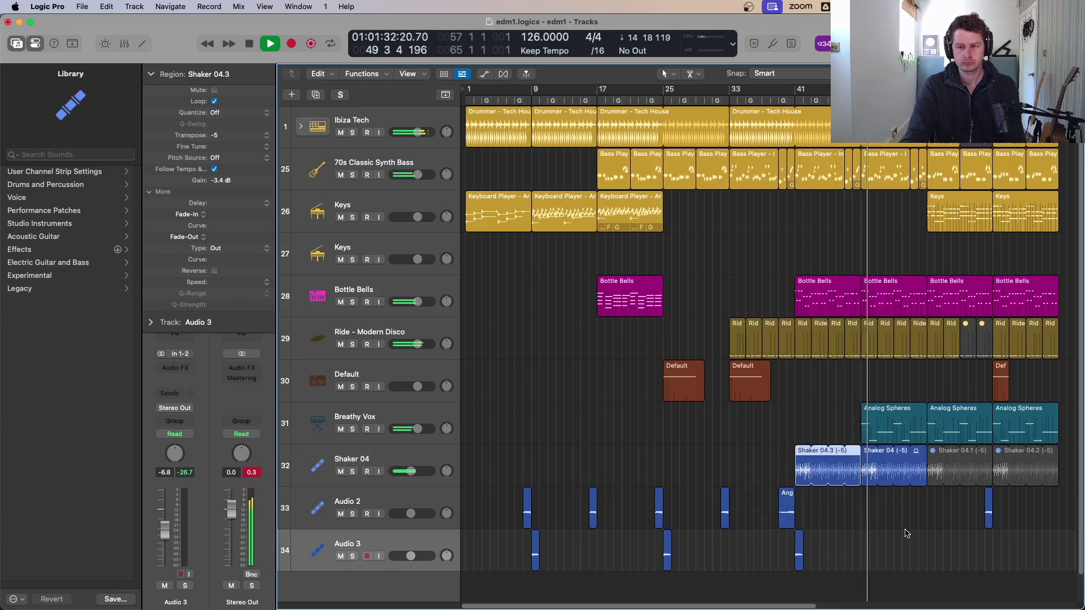
pyautogui.scroll(-1, 900, 495)
pyautogui.scroll(-3, 947, 500)
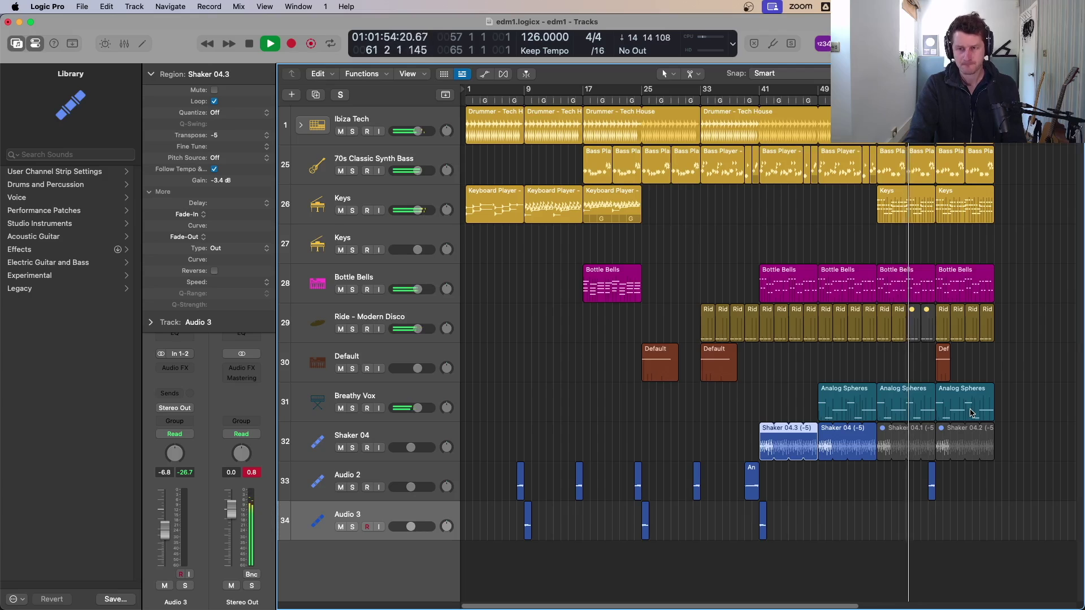
# - Unmute the Drummer - Tech House region at bars 61 to 65 on the Ibiza Tech track and close its Session Player editor
pyautogui.moveTo(1027, 250); pyautogui.dragTo(856, 116)
pyautogui.doubleClick(693, 172)
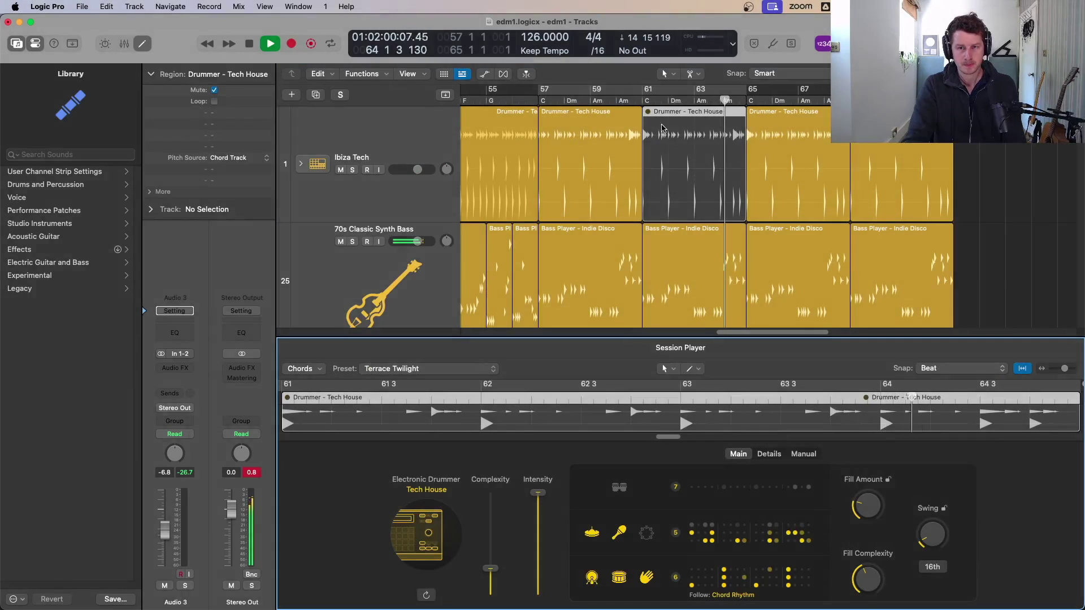
pyautogui.click(664, 117)
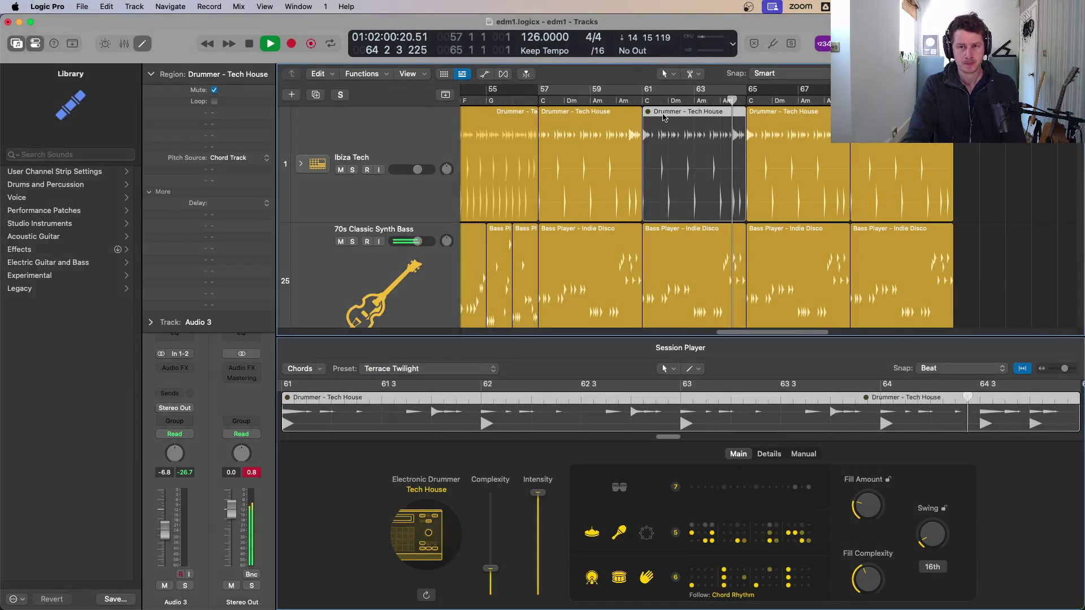
pyautogui.hotkey('ctrl', 'm')
pyautogui.press('e')
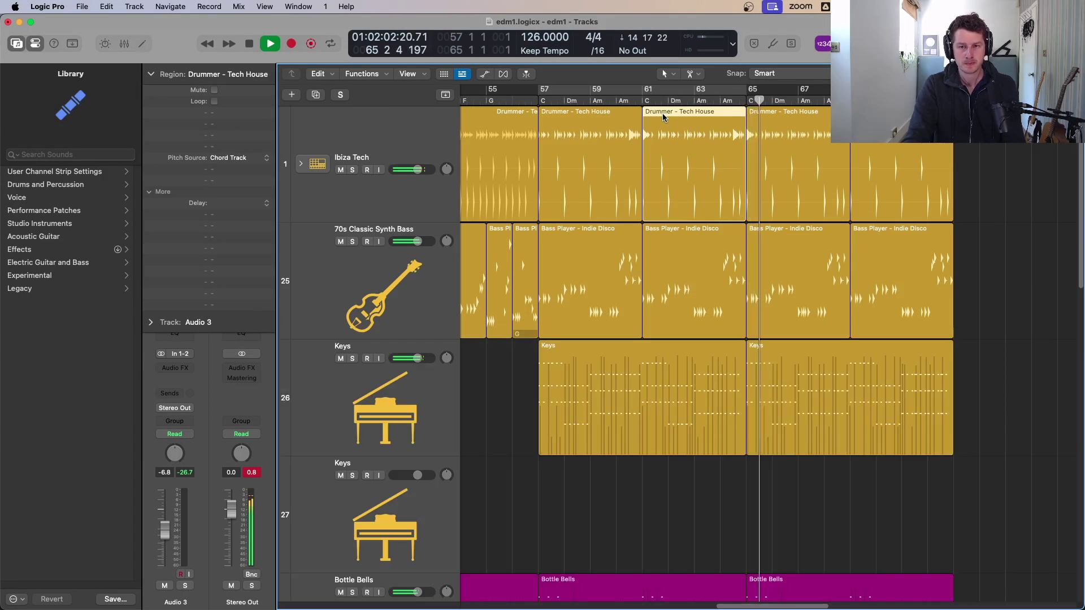
# - Show the bar 61 drummer region in the Piano Roll and delete all its notes except the C1 kick row
pyautogui.press('e')
pyautogui.press('p')
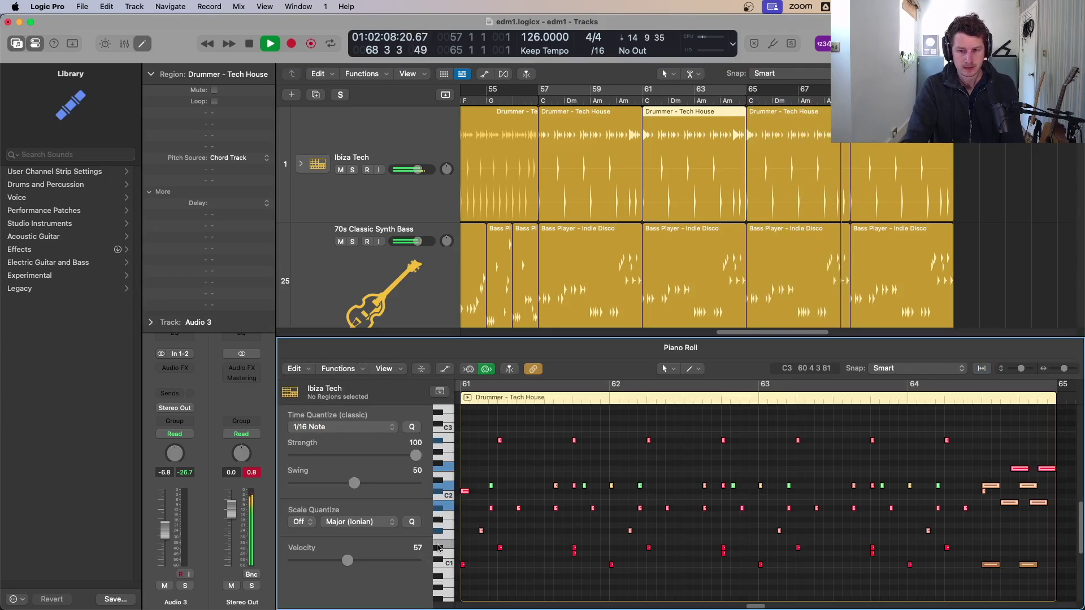
pyautogui.moveTo(436, 549); pyautogui.dragTo(437, 555)
pyautogui.press('Delete')
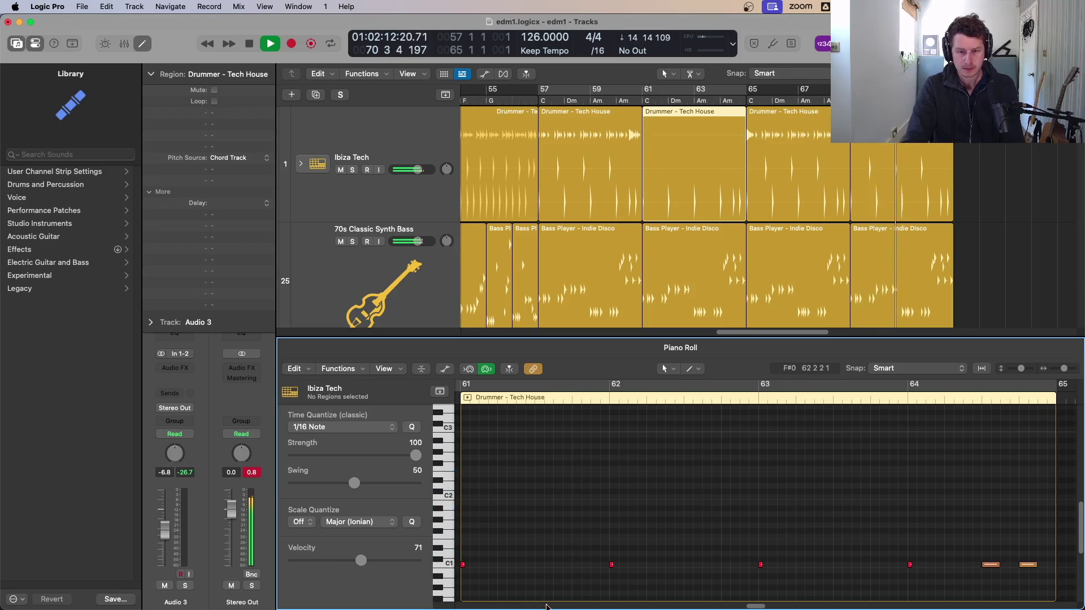
# - Copy the C1 kick notes by half a bar, then all of them by one beat, placing a kick on every beat from bar 61
pyautogui.moveTo(951, 537)
pyautogui.mouseDown()
pyautogui.moveTo(1018, 577)
pyautogui.moveTo(474, 579)
pyautogui.moveTo(469, 565)
pyautogui.moveTo(538, 568)
pyautogui.mouseUp()
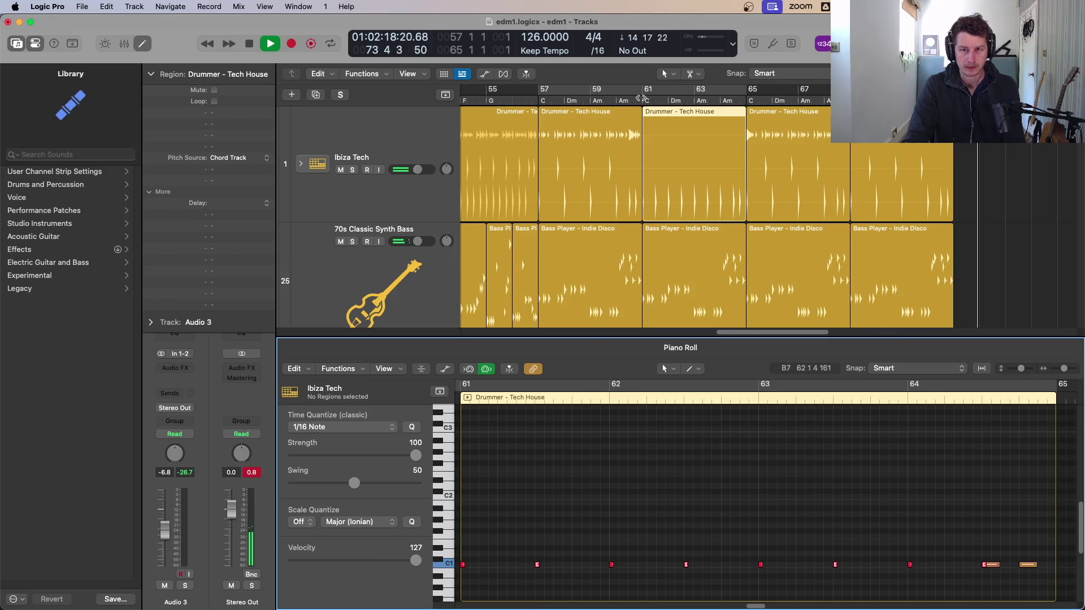
pyautogui.click(614, 100)
pyautogui.scroll(-1, 852, 526)
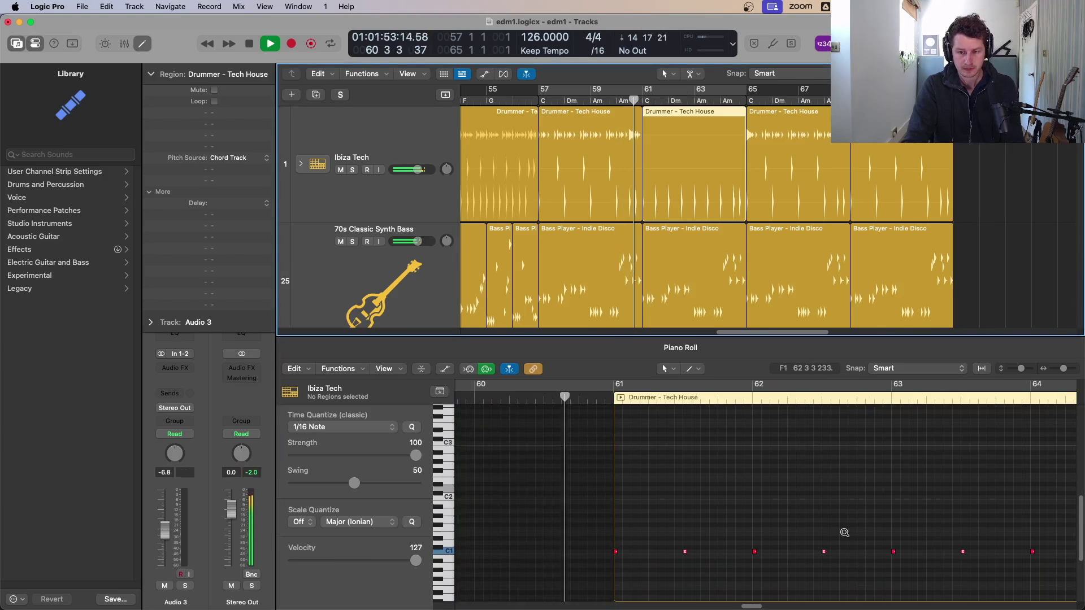
pyautogui.moveTo(756, 607); pyautogui.dragTo(761, 608)
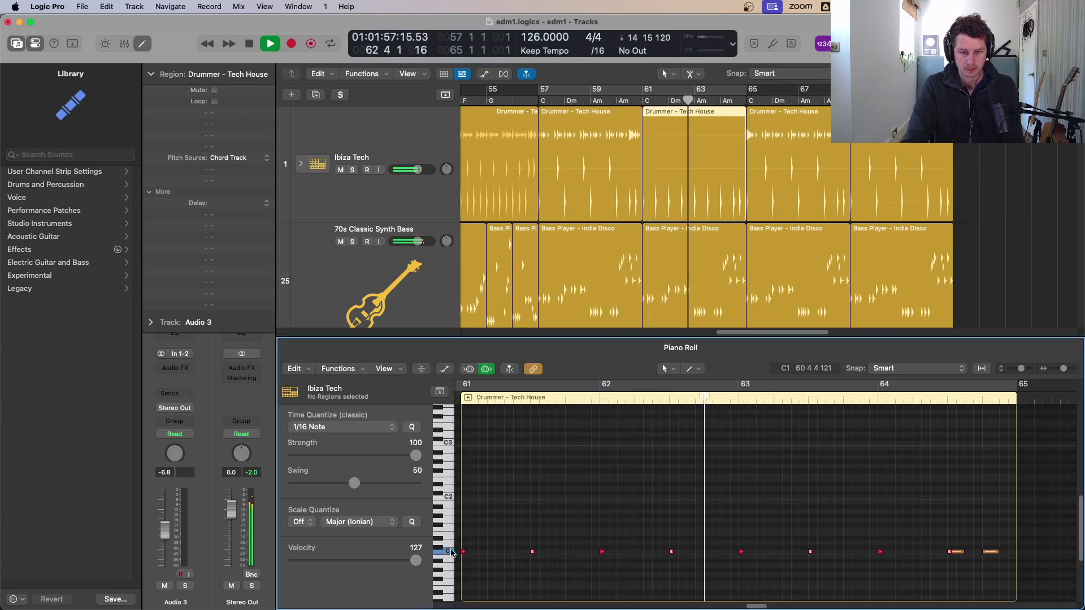
pyautogui.moveTo(917, 547); pyautogui.dragTo(498, 555)
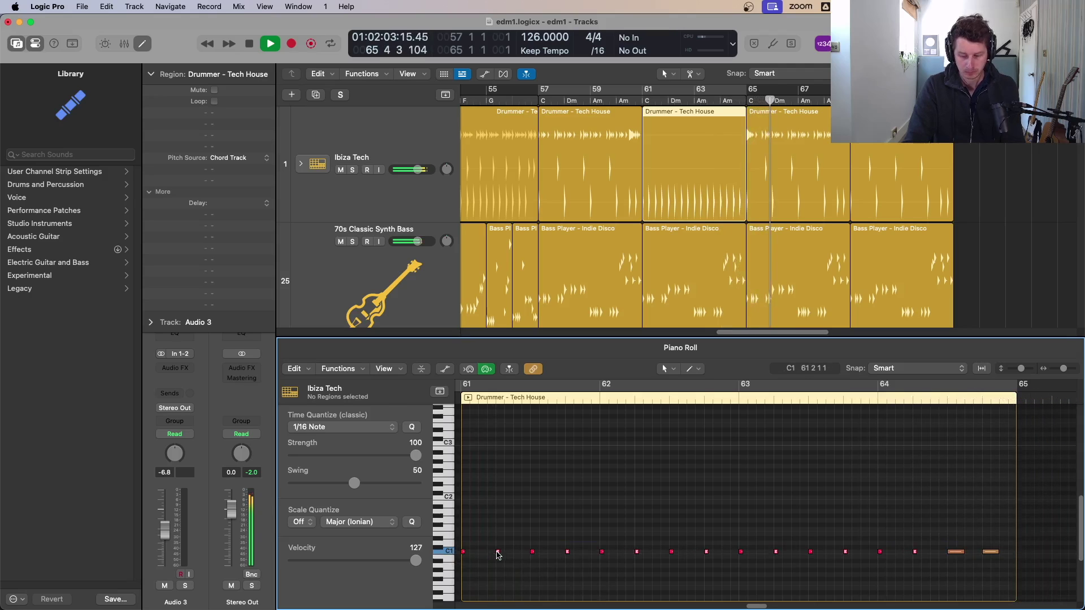
pyautogui.press('p')
pyautogui.press('z')
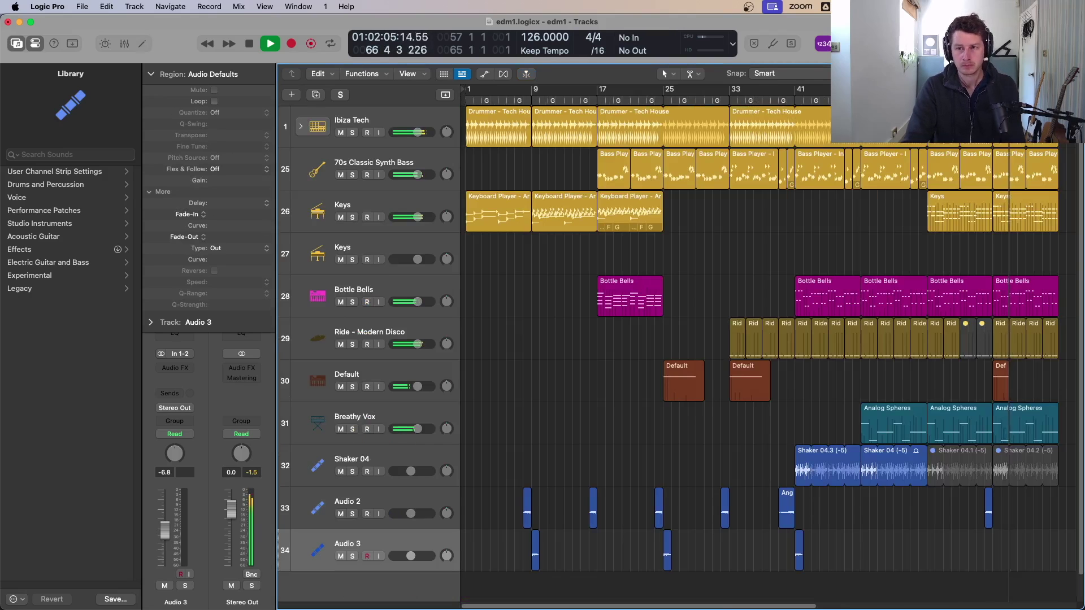
# - Play from about bar 61 and copy the reversed Audio 3 crash from bar 41 to bar 65
pyautogui.click(960, 92)
pyautogui.scroll(-1, 1002, 261)
pyautogui.scroll(-2, 1002, 262)
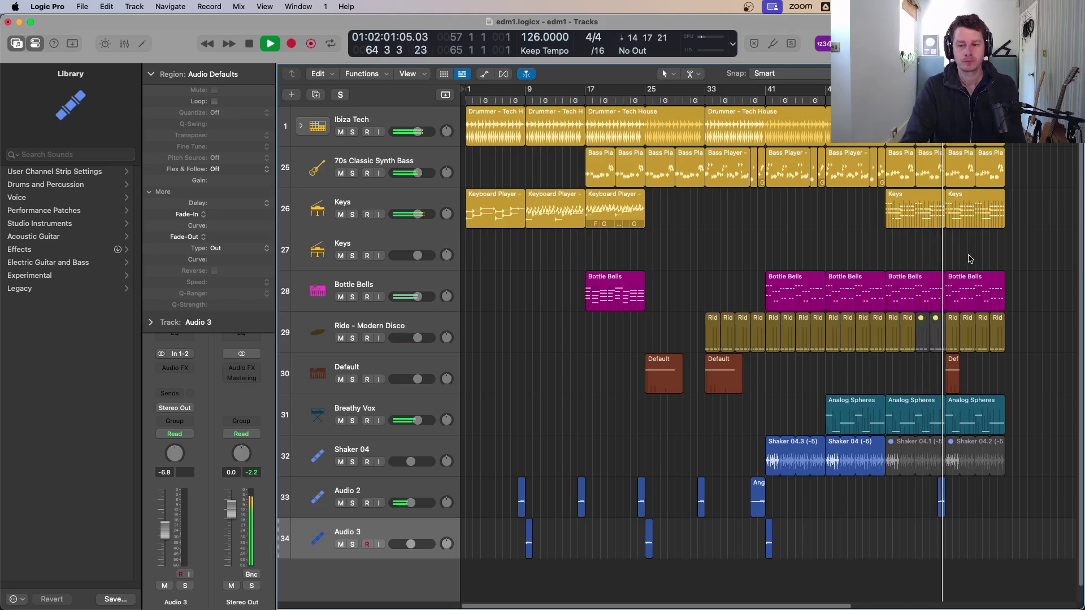
pyautogui.moveTo(767, 544); pyautogui.dragTo(947, 538)
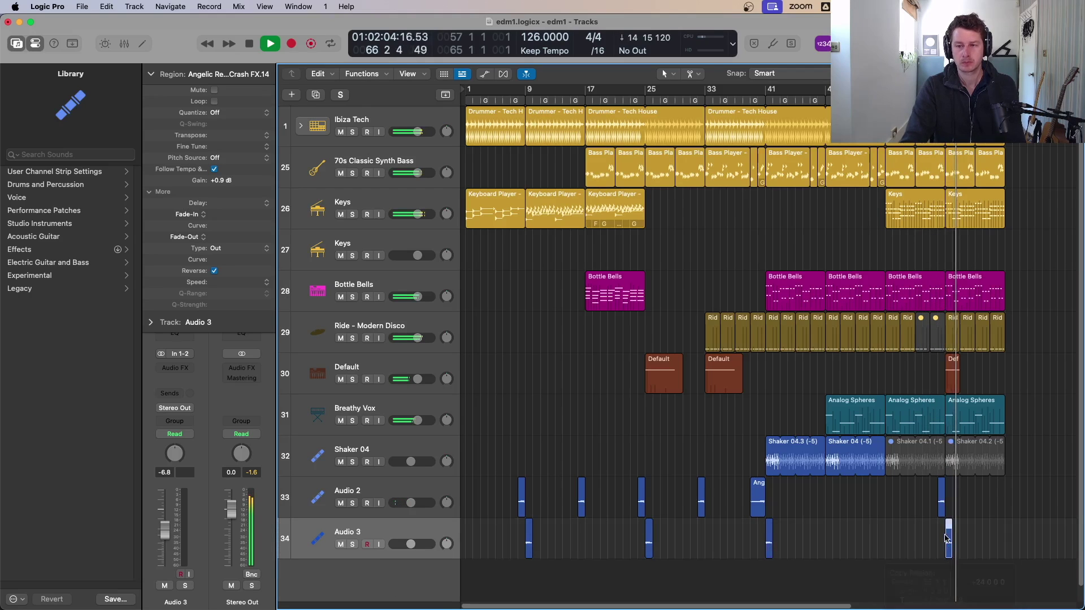
# - Replace the short Default region at bar 65 with a copy of the longer one from bar 25
pyautogui.click(952, 375)
pyautogui.press('Delete')
pyautogui.moveTo(654, 377); pyautogui.dragTo(954, 368)
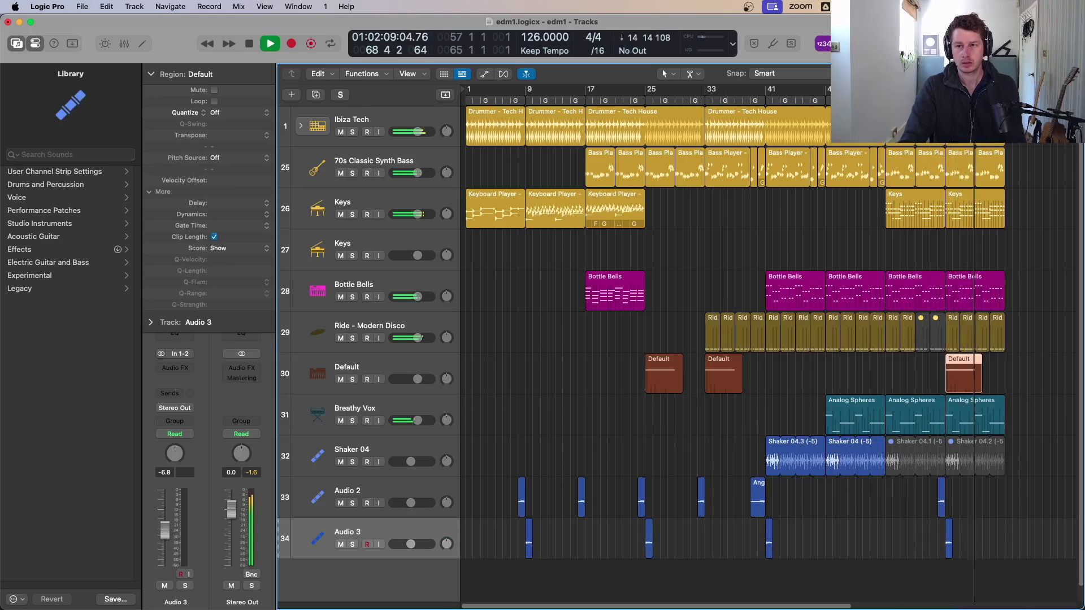
# - Set the cycle range to bars 65 to 73 and restart playback from its beginning
pyautogui.moveTo(946, 90); pyautogui.dragTo(1005, 89)
pyautogui.press('space')
pyautogui.press('space')
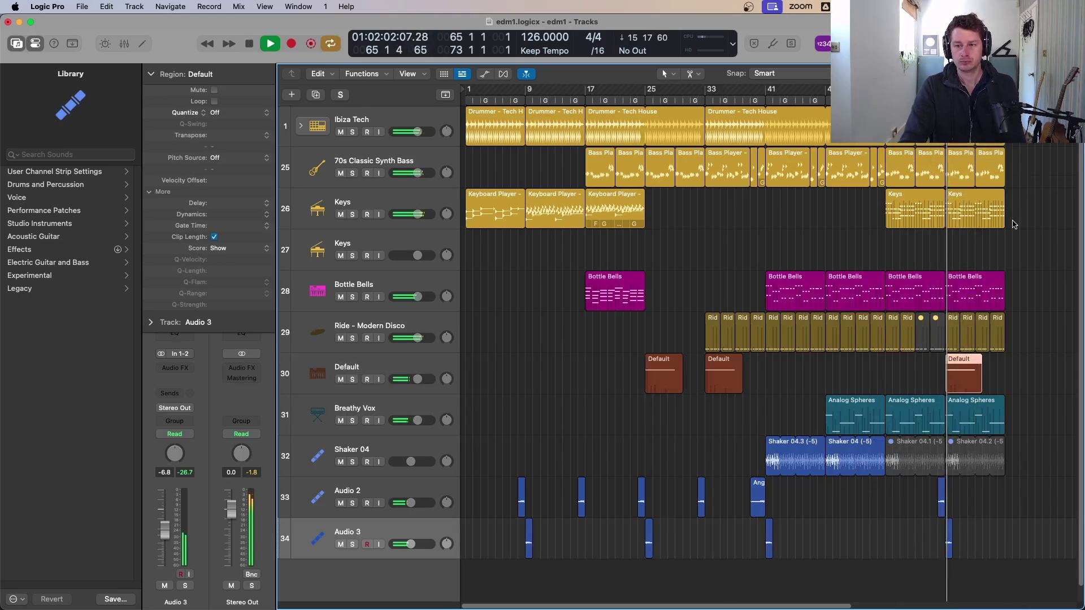
# - Unmute the Shaker 04.2 region at bar 65 and select all regions inside the cycle range
pyautogui.click(959, 443)
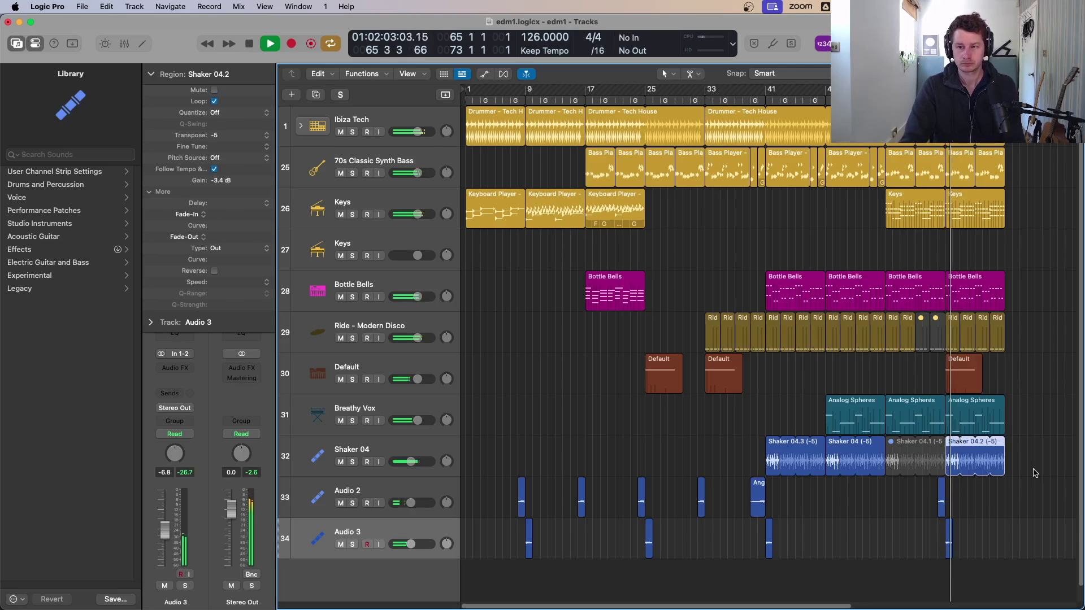
pyautogui.hotkey('shift', 'i')
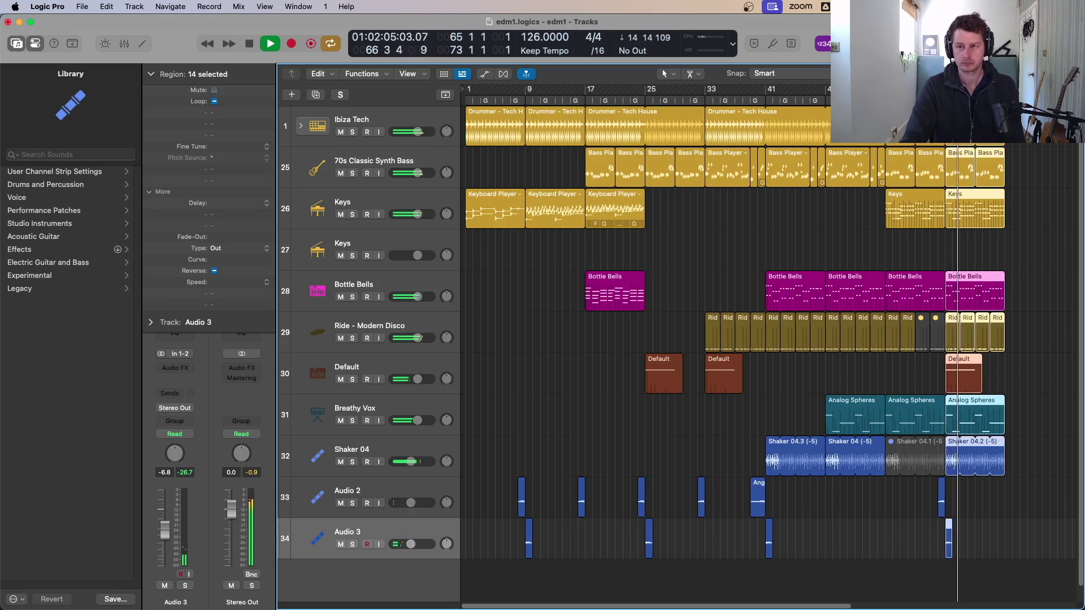
# - Copy the selected bar 65 regions to bar 73 together with their automation data, and stop playback
pyautogui.moveTo(965, 135); pyautogui.dragTo(1025, 135)
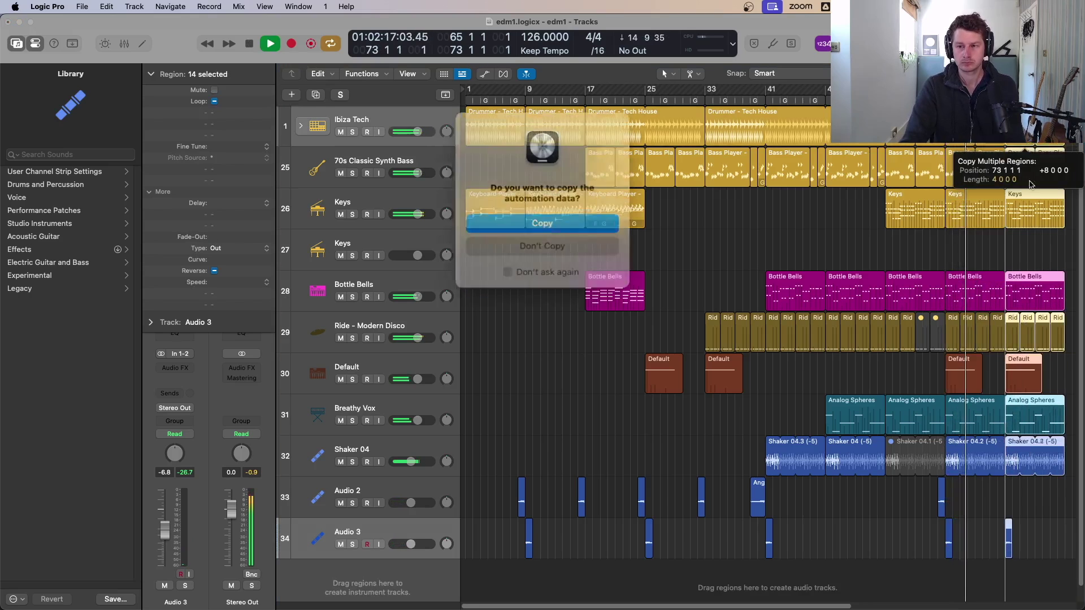
pyautogui.click(533, 220)
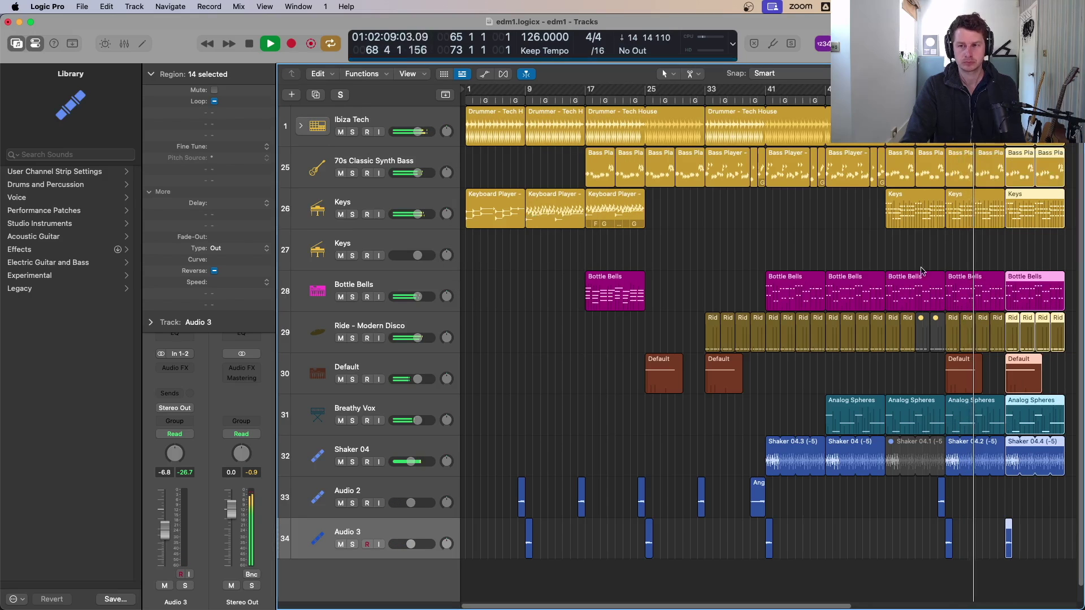
pyautogui.click(382, 160)
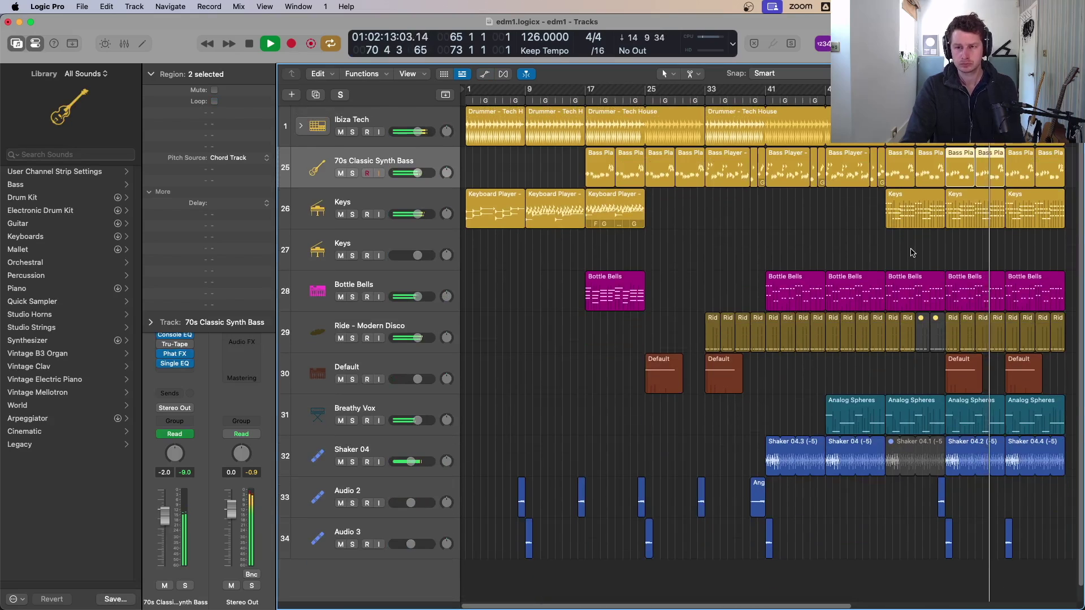
pyautogui.press('space')
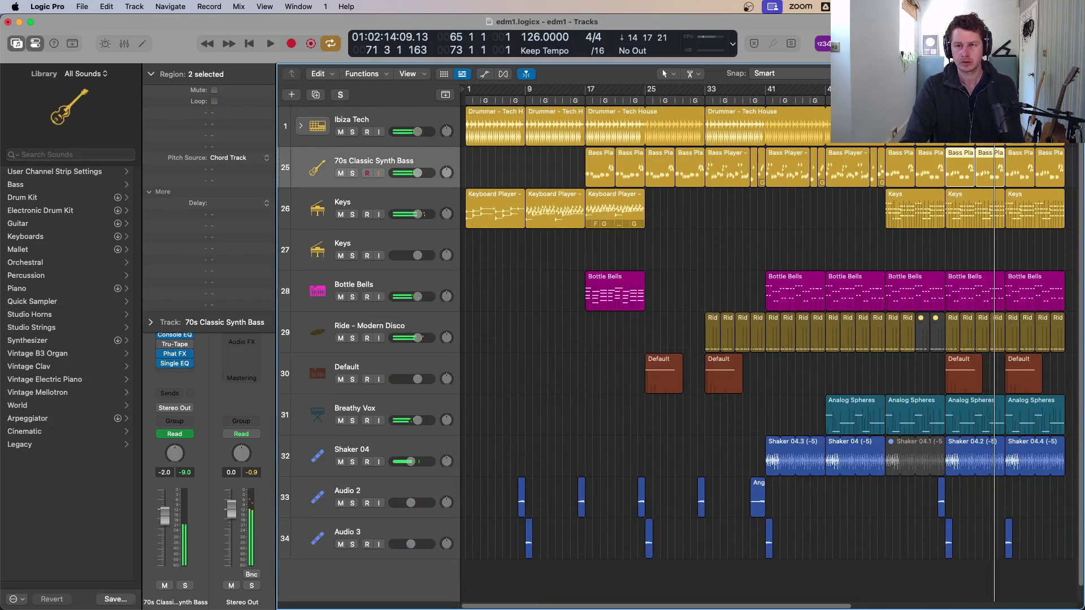
# - Set the cycle range to bars 61 to 65, play it and open the bar 61 Ibiza Tech drummer region for editing
pyautogui.moveTo(915, 90); pyautogui.dragTo(946, 90)
pyautogui.press('space')
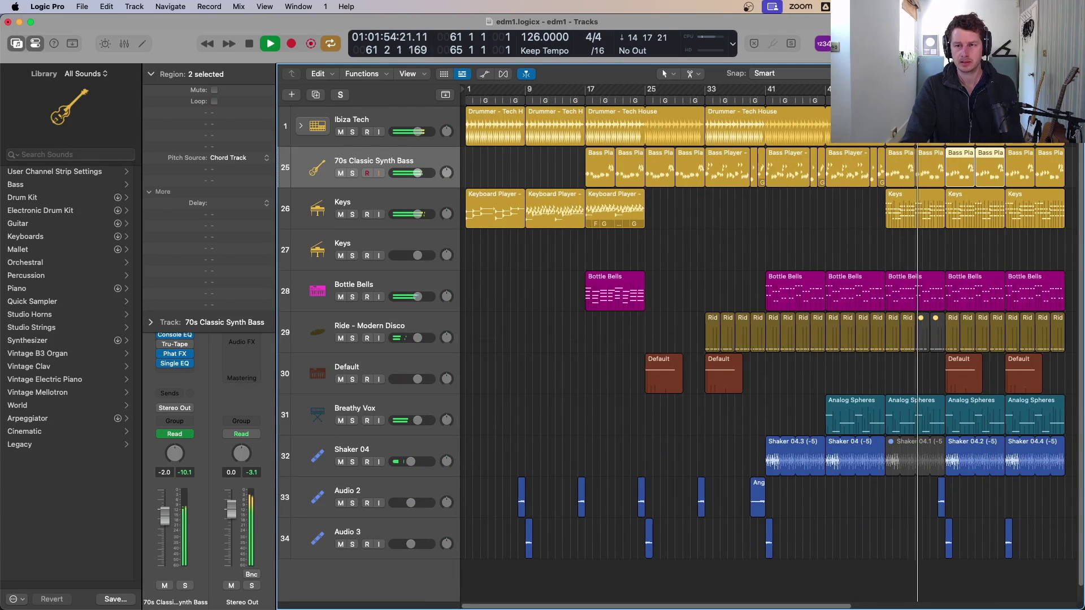
pyautogui.doubleClick(931, 125)
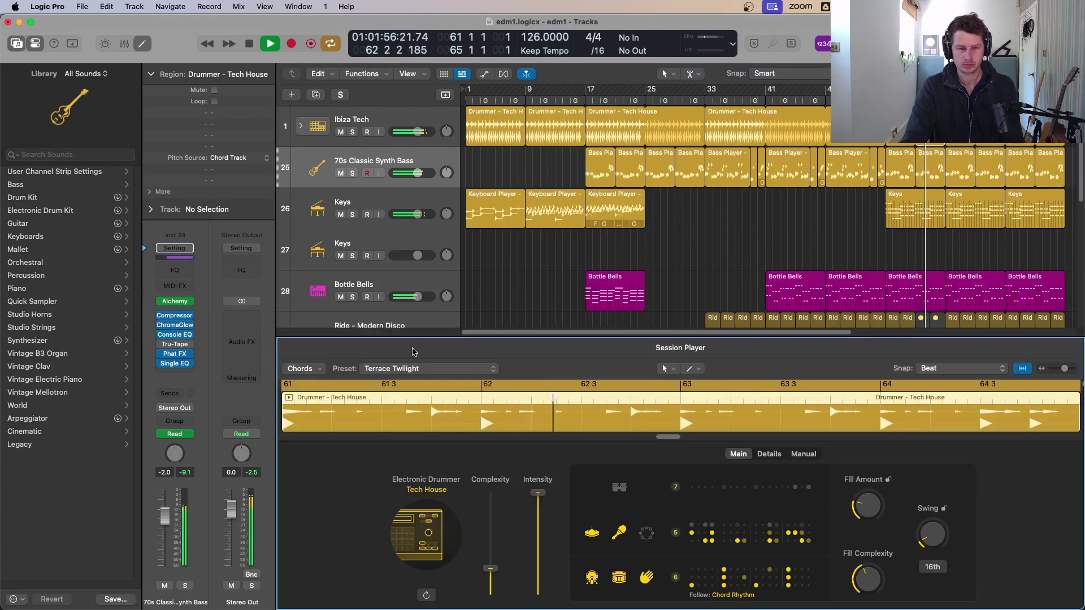
# - Stop playback and set the bar 61 drummer region to follow region chords
pyautogui.press('space')
pyautogui.click(319, 369)
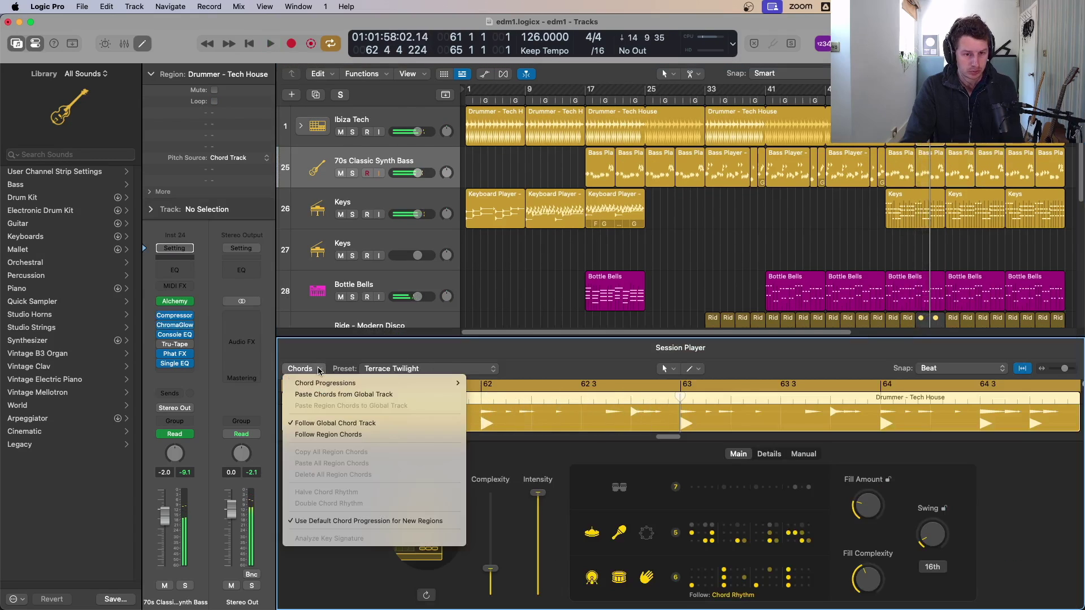
pyautogui.click(325, 434)
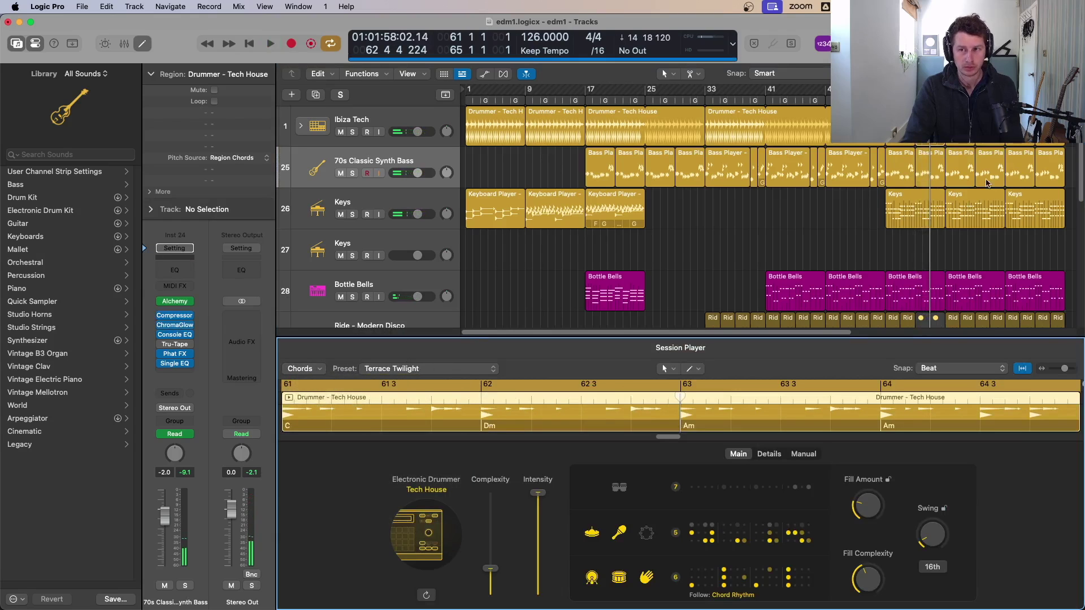
# - Turn off the cymbal, shaker, clap and snare parts in the bar 61 drummer region and play the result
pyautogui.press('e')
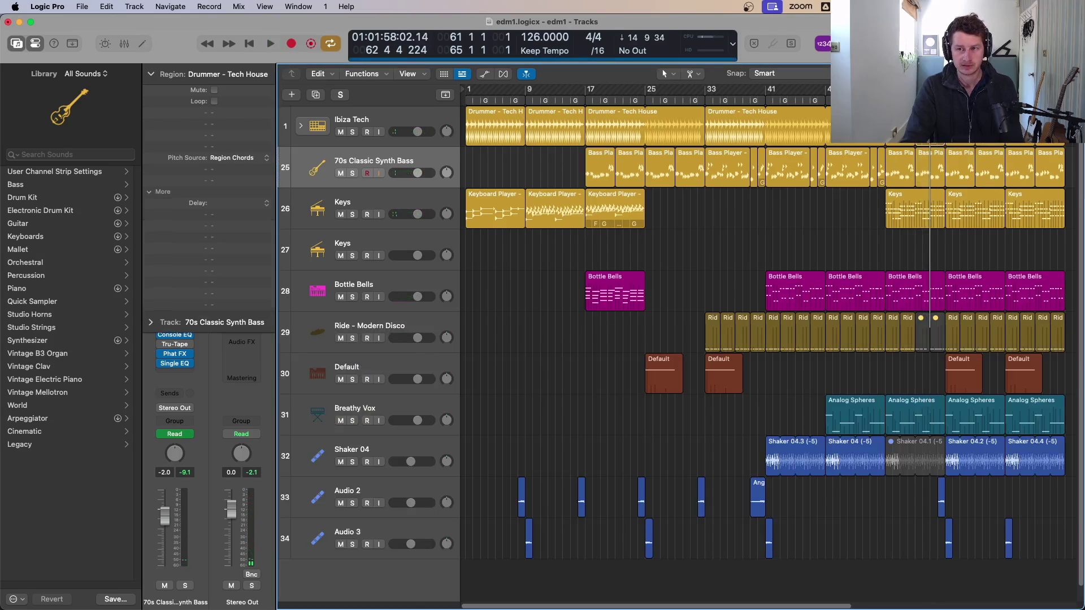
pyautogui.press('e')
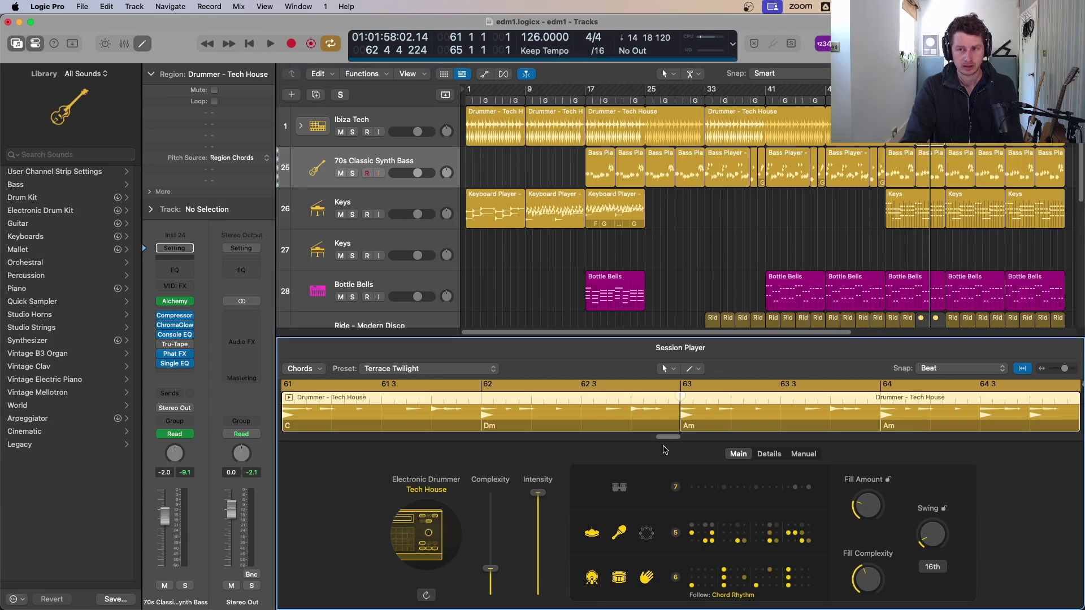
pyautogui.click(592, 533)
pyautogui.click(619, 532)
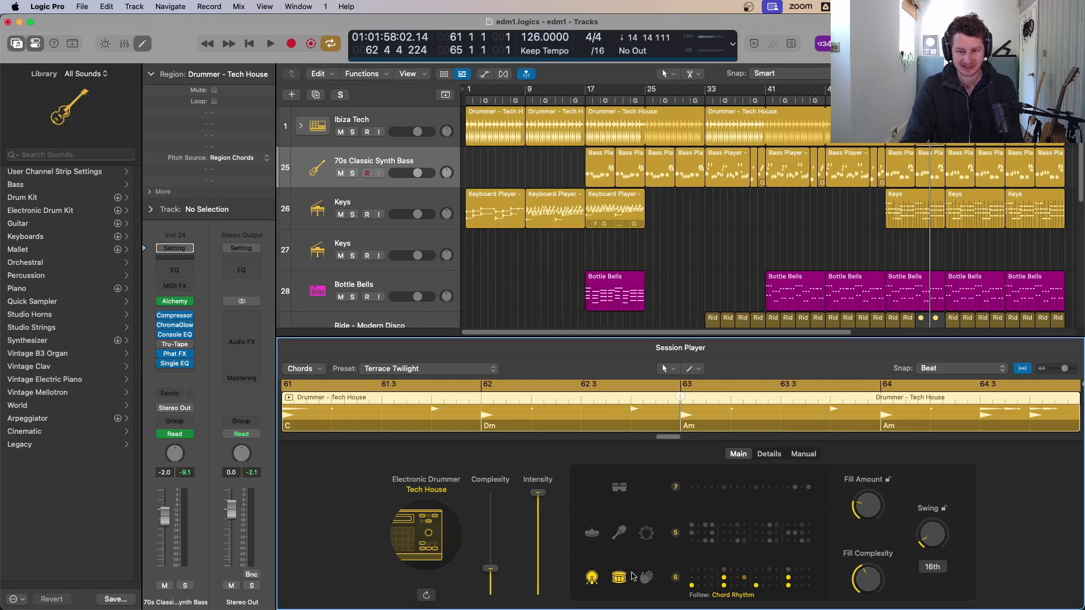
pyautogui.click(645, 576)
pyautogui.click(619, 576)
pyautogui.press('space')
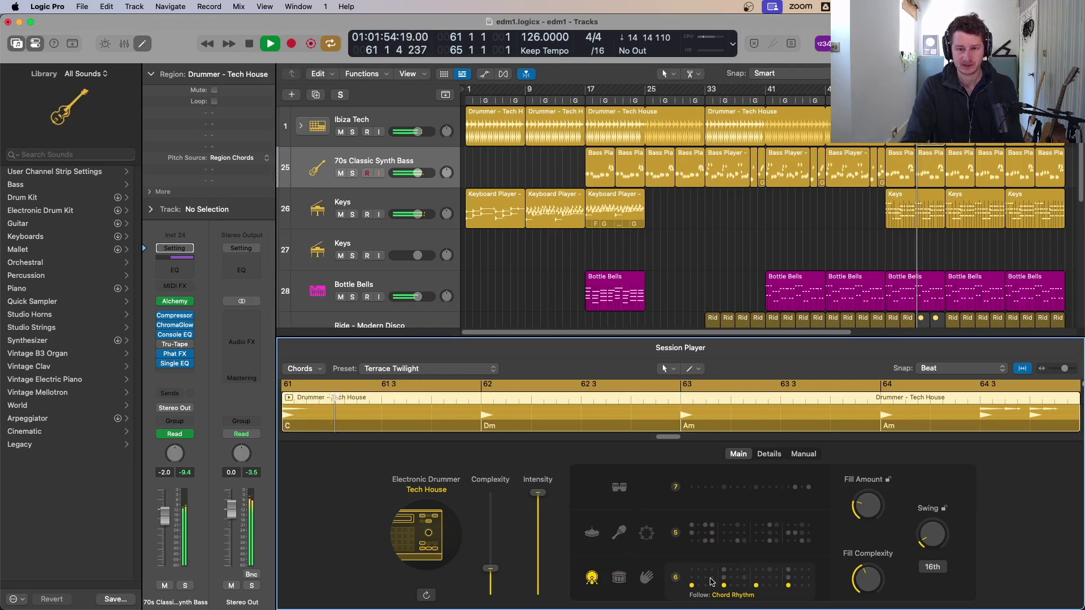
# - Try adding notes just below C1 on beats 2 and 3 of bars 61 to 64 in the Piano Roll
pyautogui.press('e')
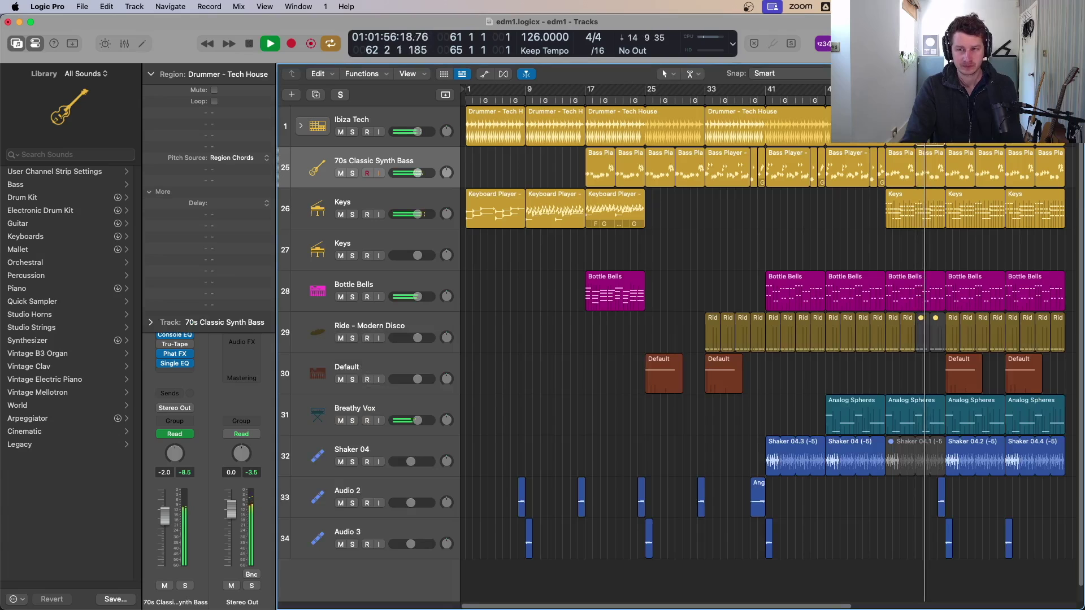
pyautogui.press('e')
pyautogui.press('p')
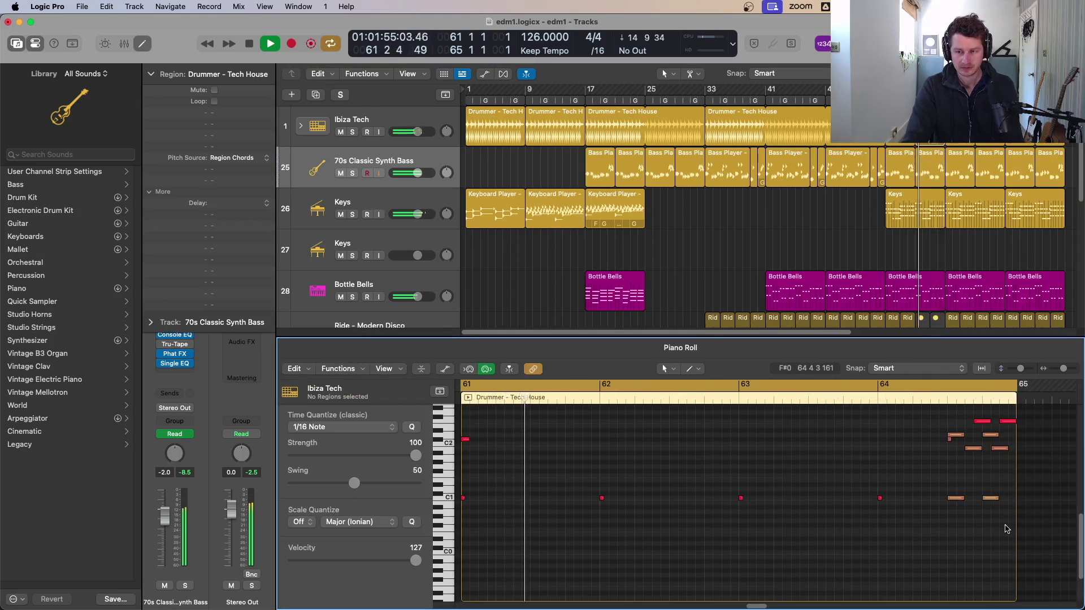
pyautogui.press('space')
pyautogui.moveTo(909, 450); pyautogui.dragTo(497, 509)
pyautogui.press('space')
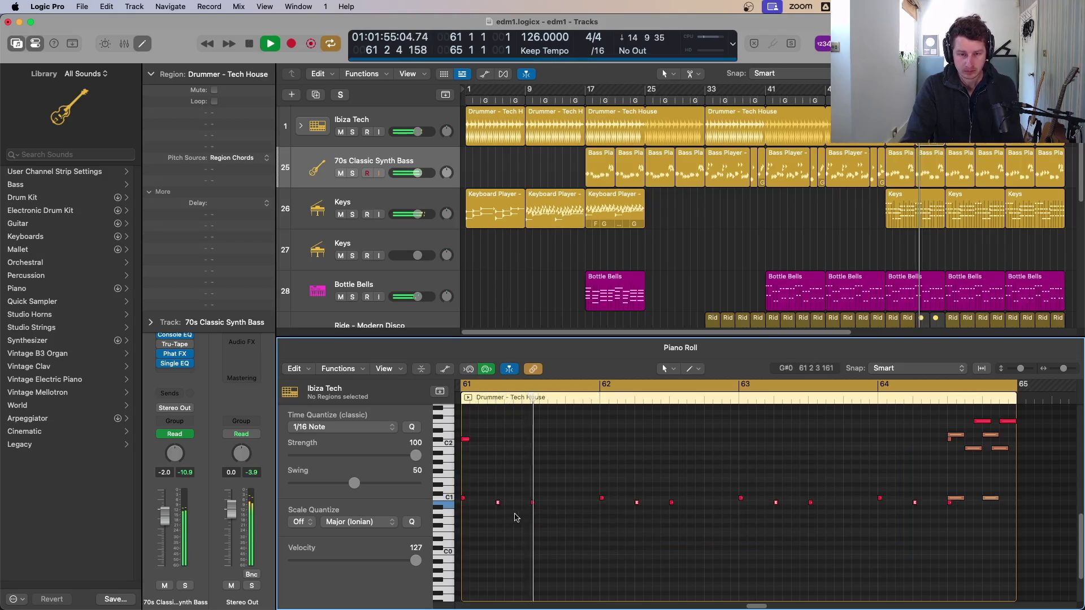
# - Move the added notes up to C1, delete them and restart playback
pyautogui.click(463, 499)
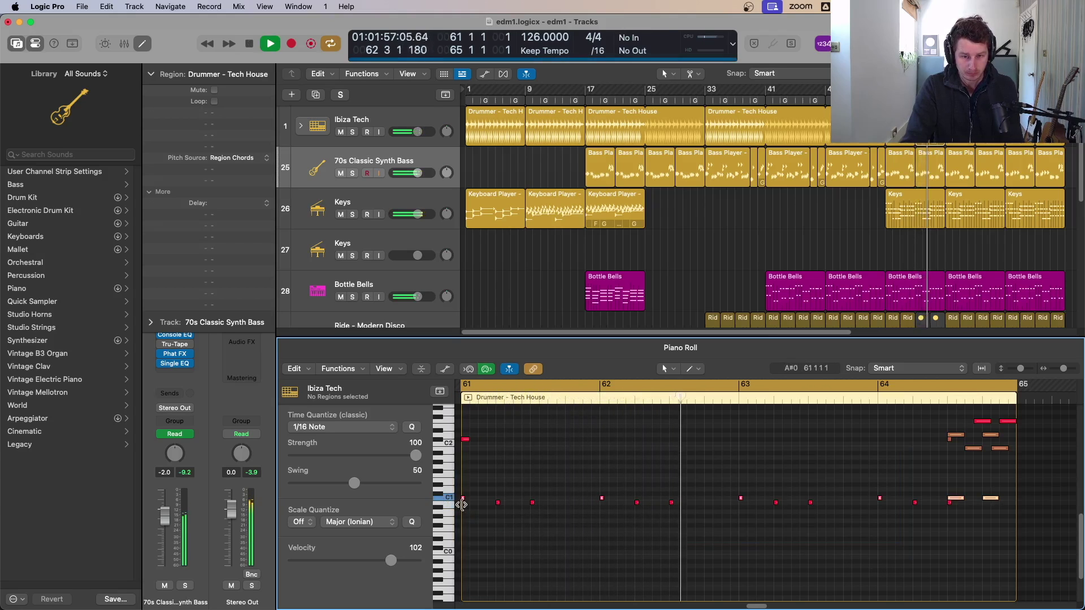
pyautogui.moveTo(498, 503); pyautogui.dragTo(497, 498)
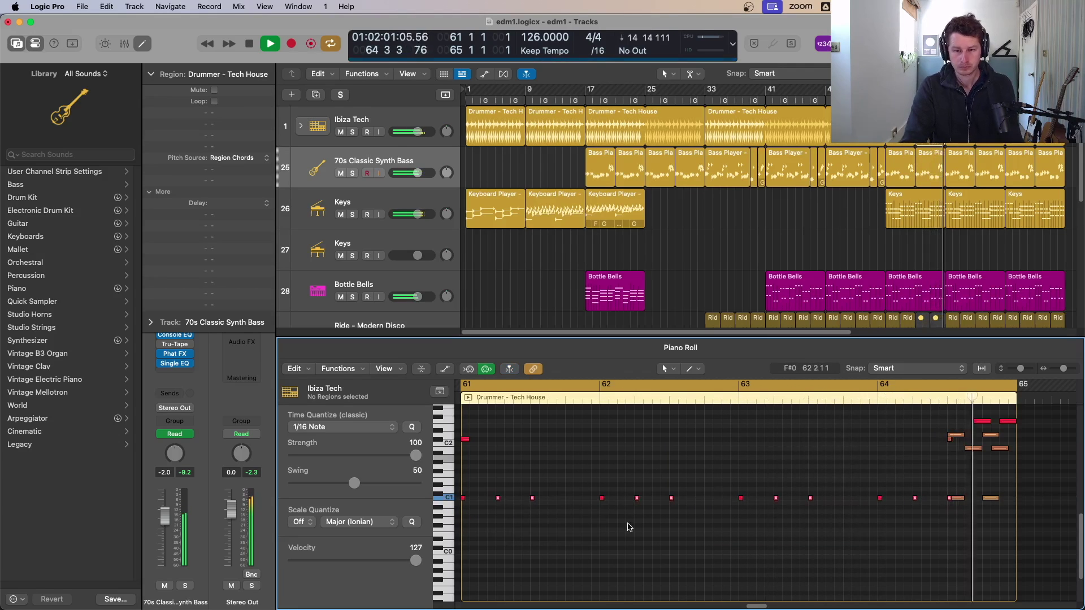
pyautogui.press('Delete')
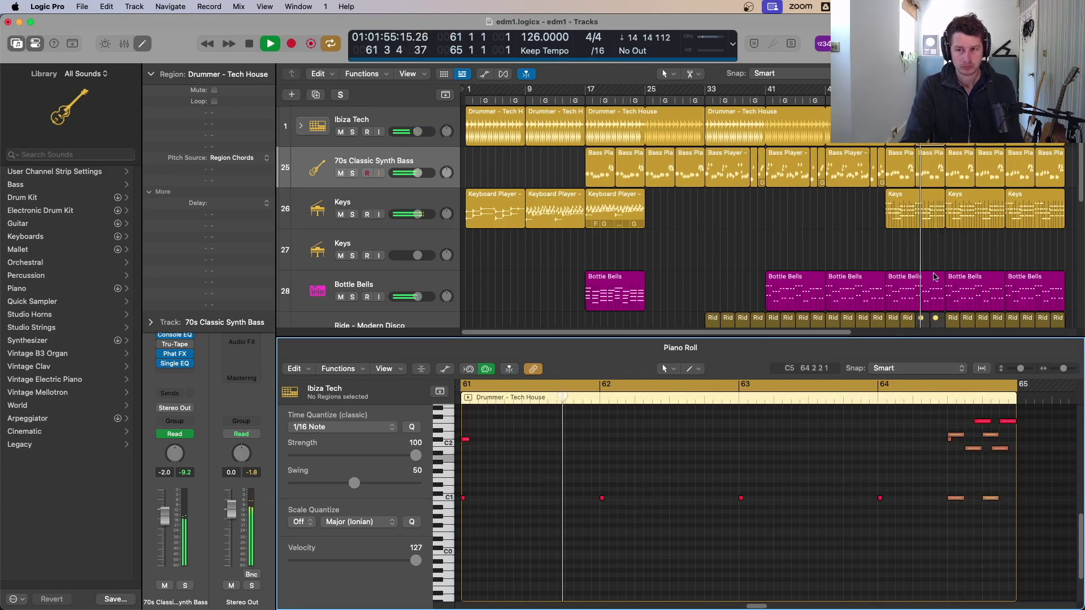
pyautogui.press('space')
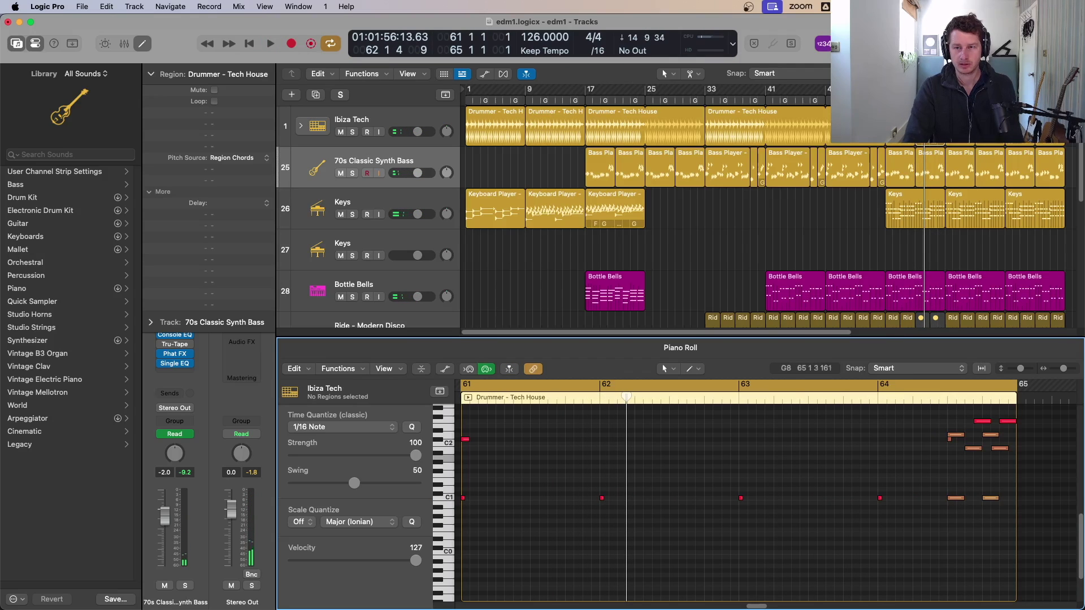
pyautogui.press('space')
# - Reopen the bar 61 drummer region in the Session Player editor and delete all its region chords
pyautogui.doubleClick(935, 132)
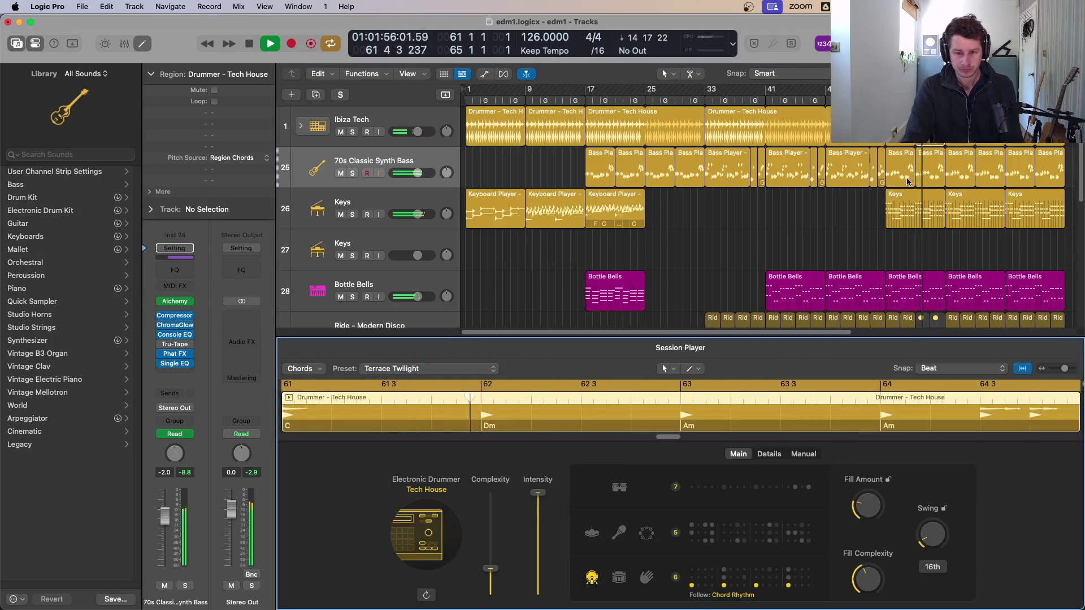
pyautogui.click(871, 225)
pyautogui.click(930, 132)
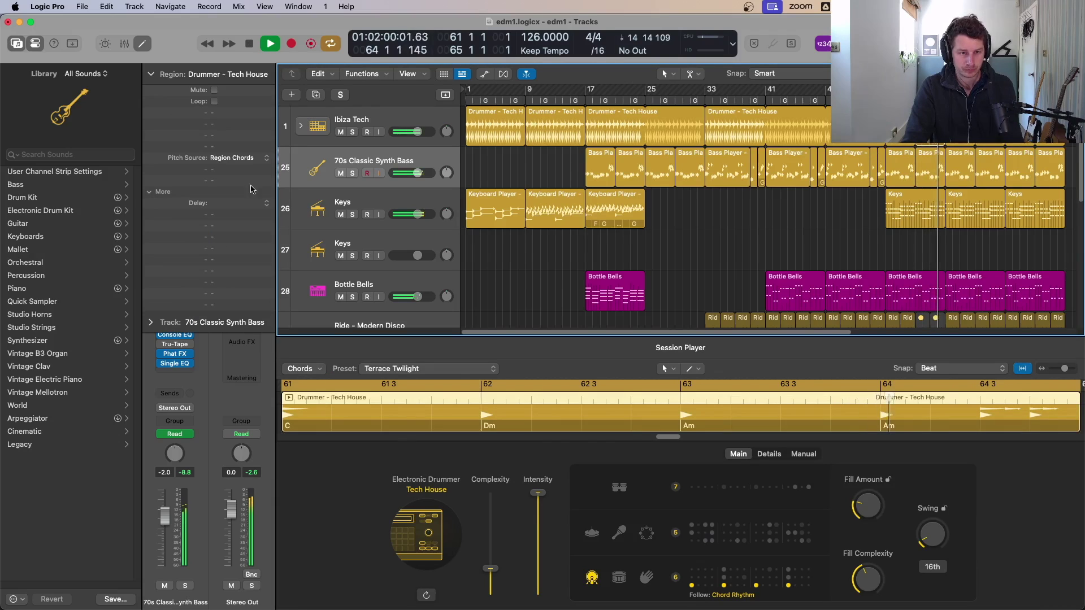
pyautogui.click(314, 368)
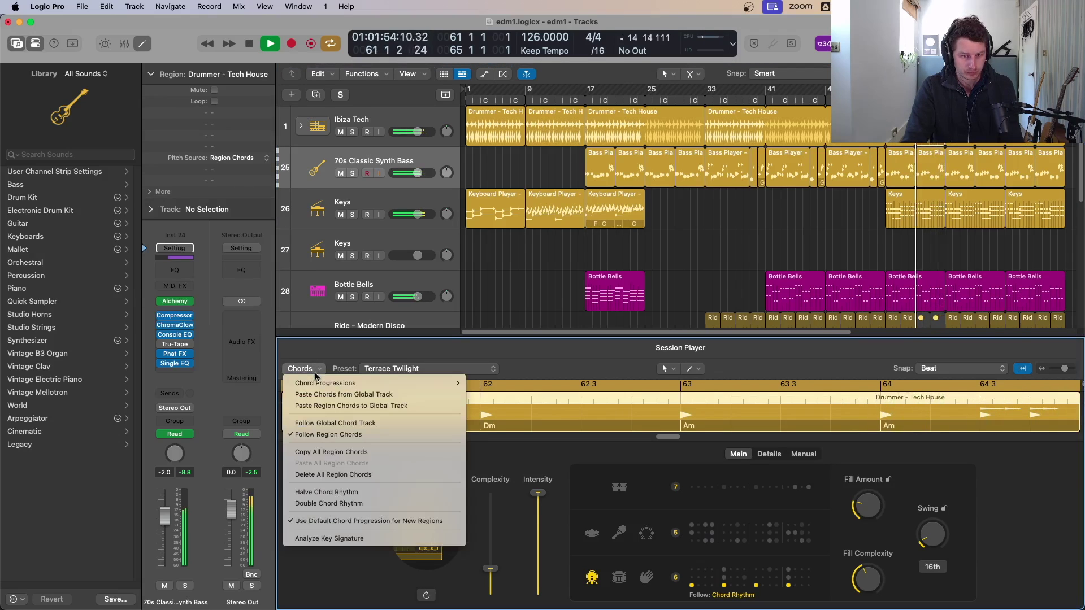
pyautogui.click(351, 436)
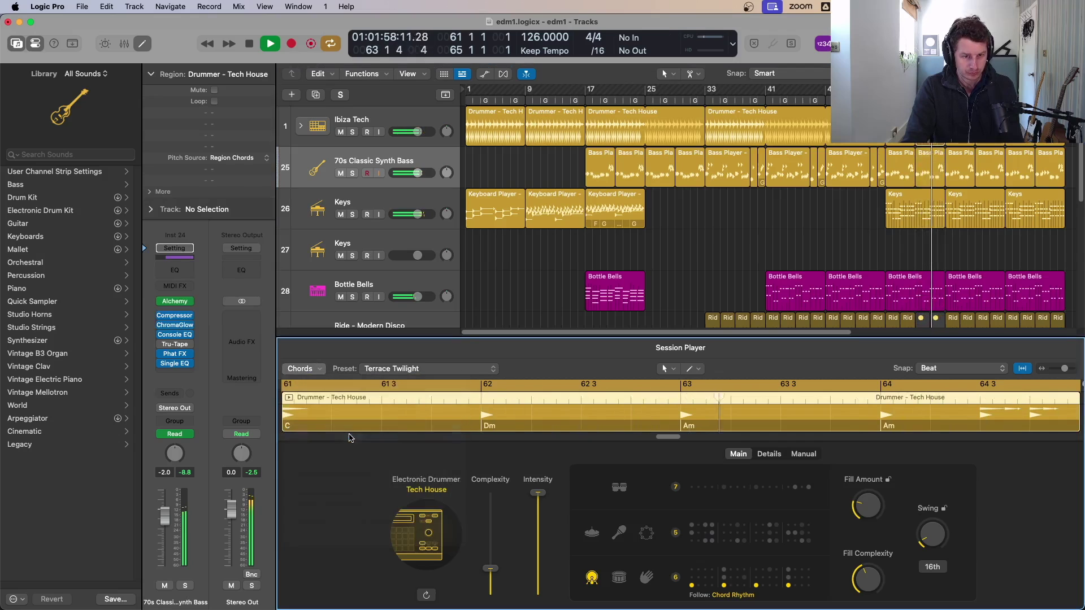
pyautogui.rightClick(930, 149)
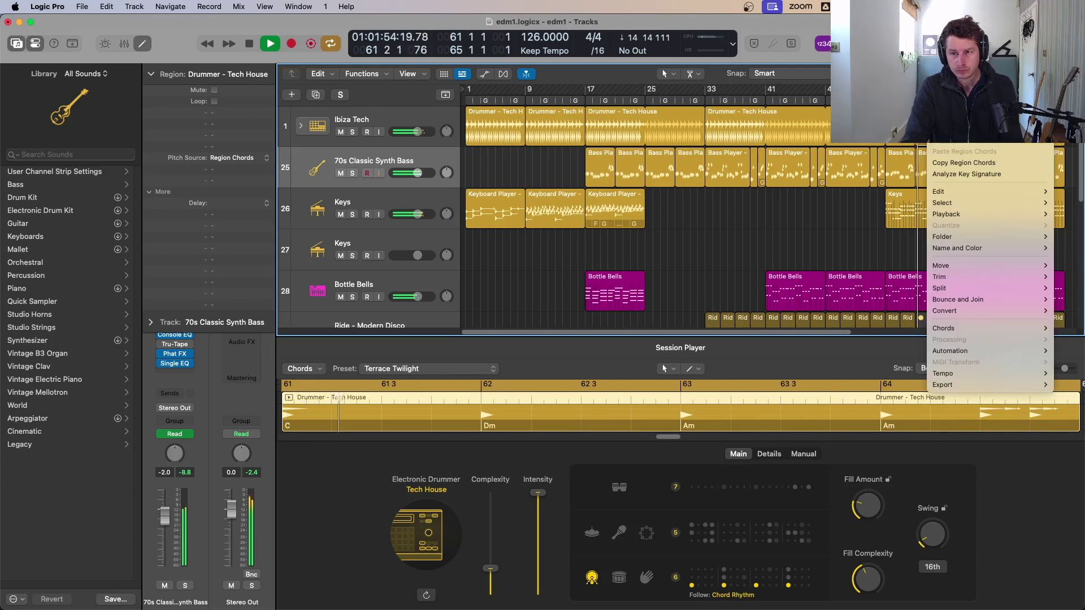
pyautogui.press('Escape')
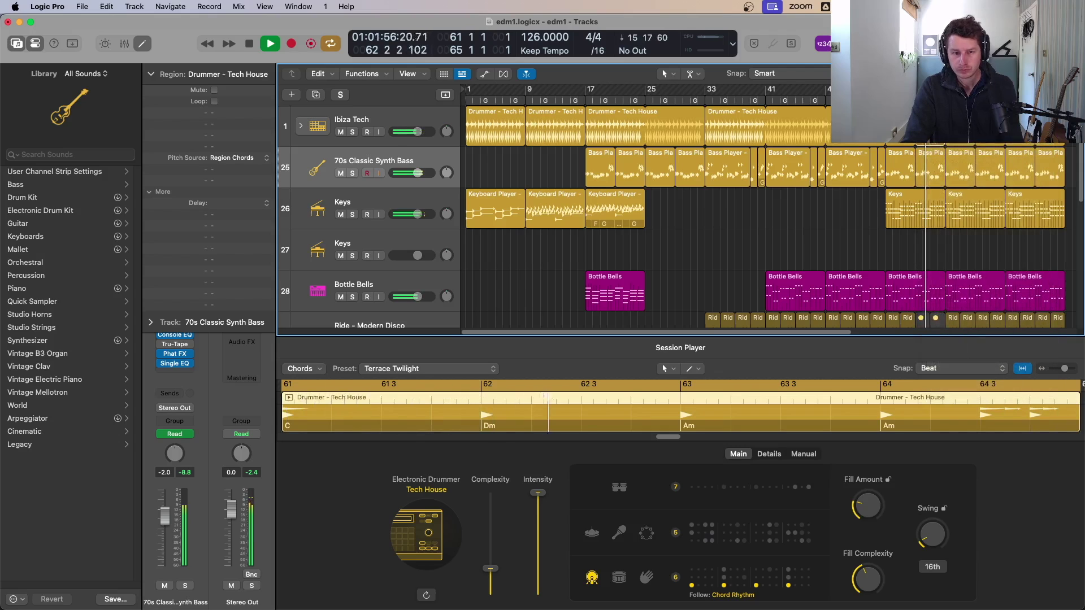
pyautogui.click(301, 369)
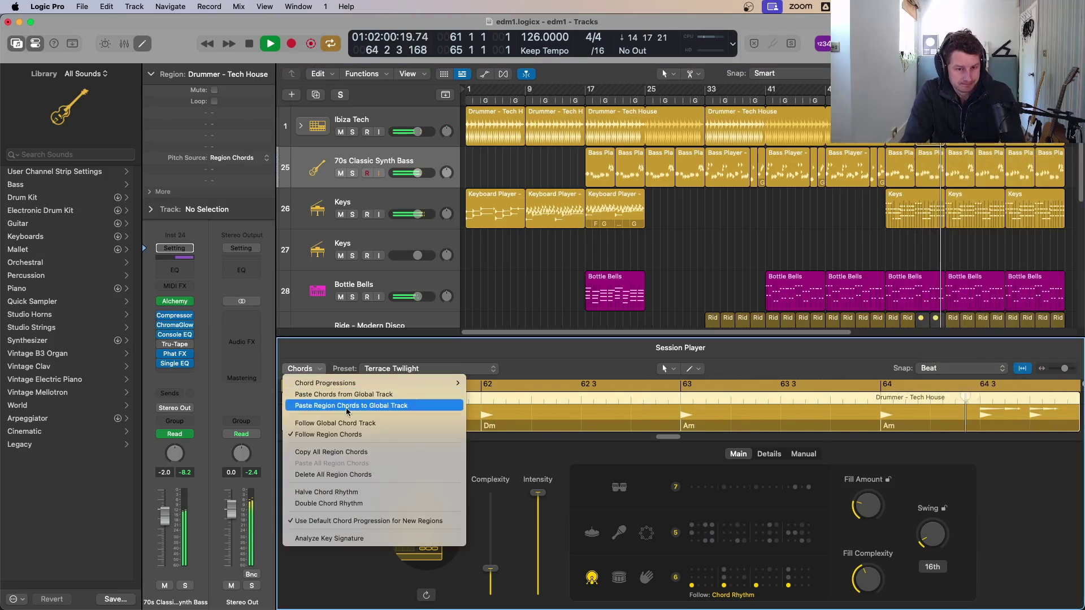
pyautogui.click(359, 475)
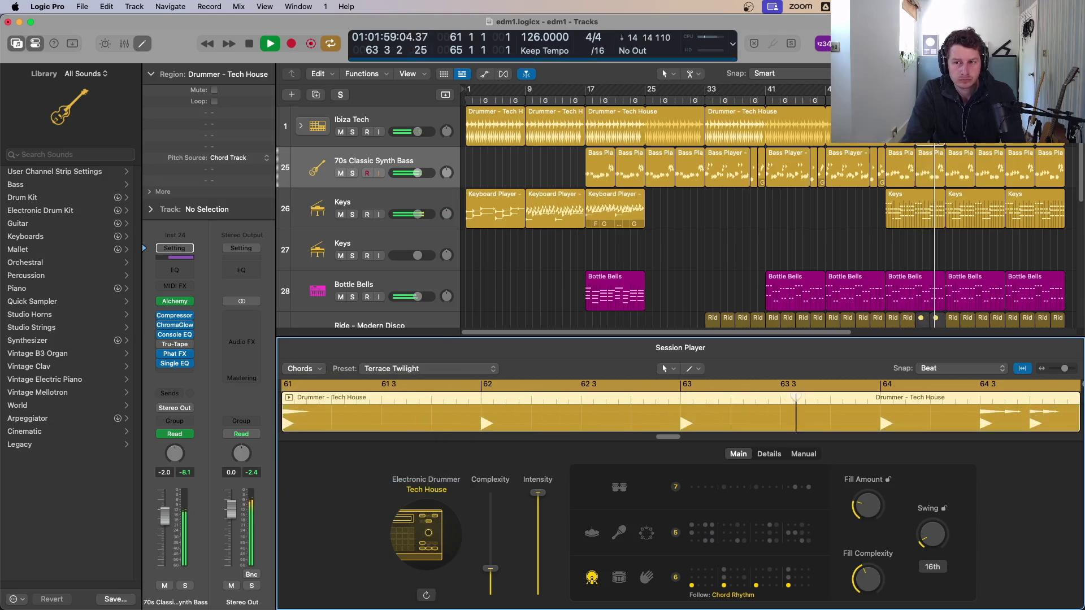
# - In the Piano Roll, copy the C1 kick onto the empty beats between the downbeats from bar 61 until the bar 64 fill
pyautogui.press('e')
pyautogui.press('e')
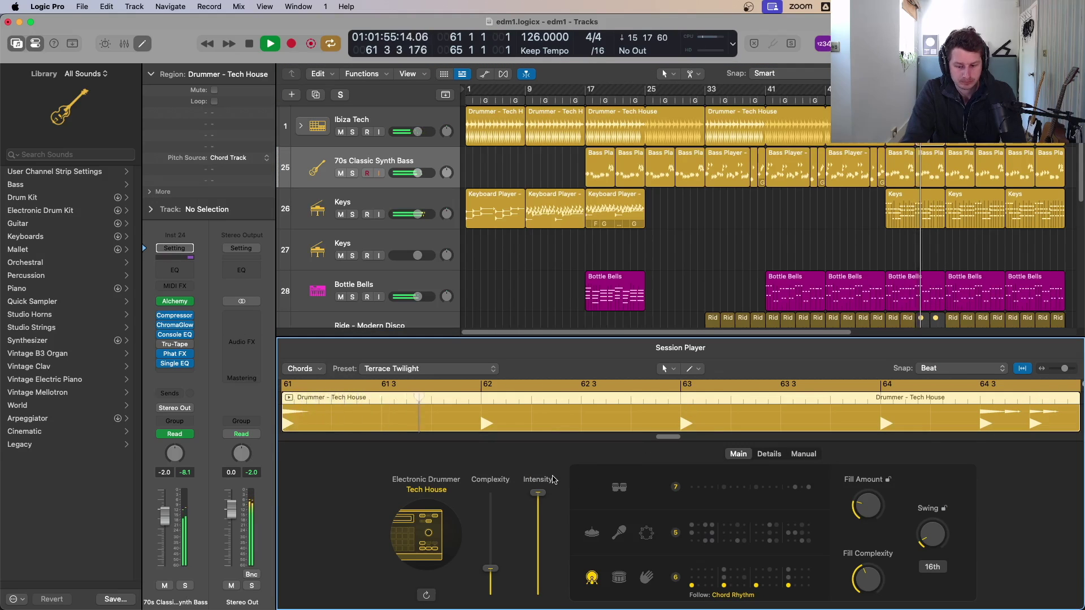
pyautogui.press('p')
pyautogui.press('space')
pyautogui.moveTo(894, 493); pyautogui.dragTo(535, 501)
pyautogui.moveTo(909, 489); pyautogui.dragTo(499, 503)
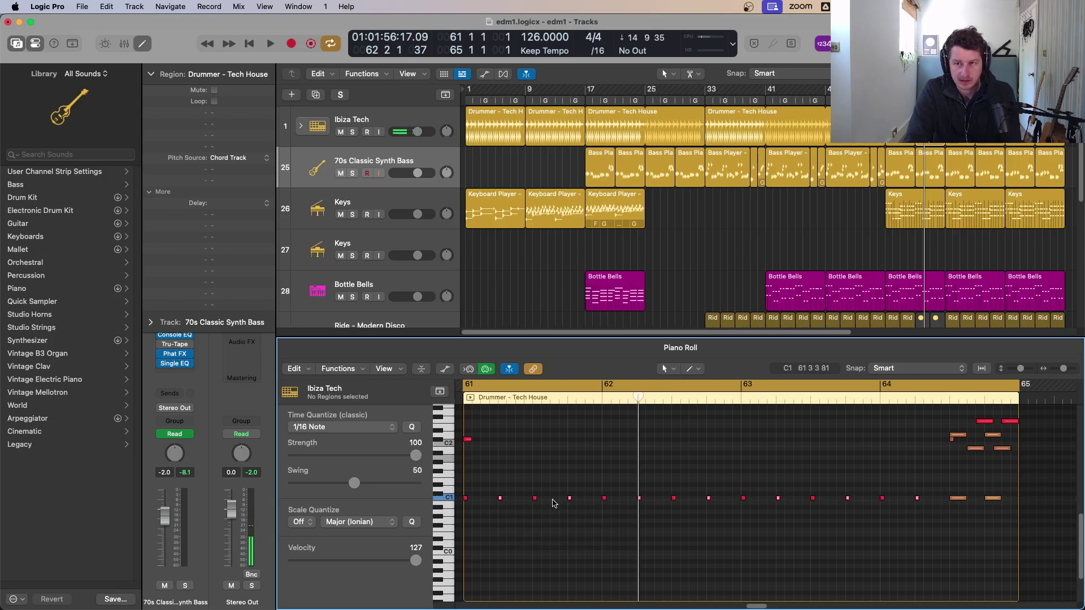
# - Play on from bar 61 with the cycle turned off and show the bar 61 drummer region in the Piano Roll
pyautogui.press('space')
pyautogui.click(873, 243)
pyautogui.press('c')
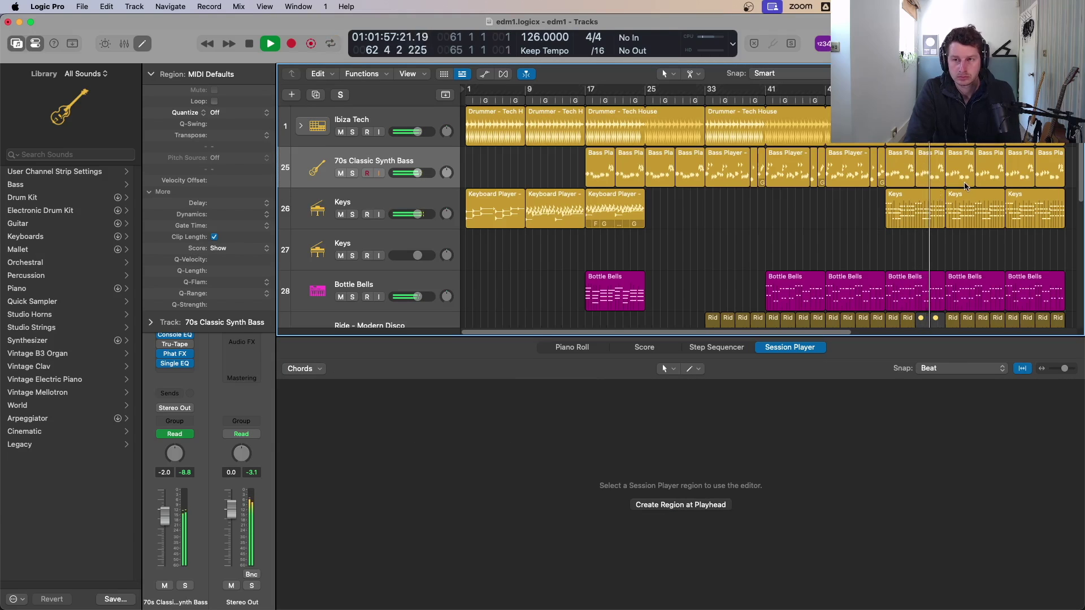
pyautogui.click(932, 128)
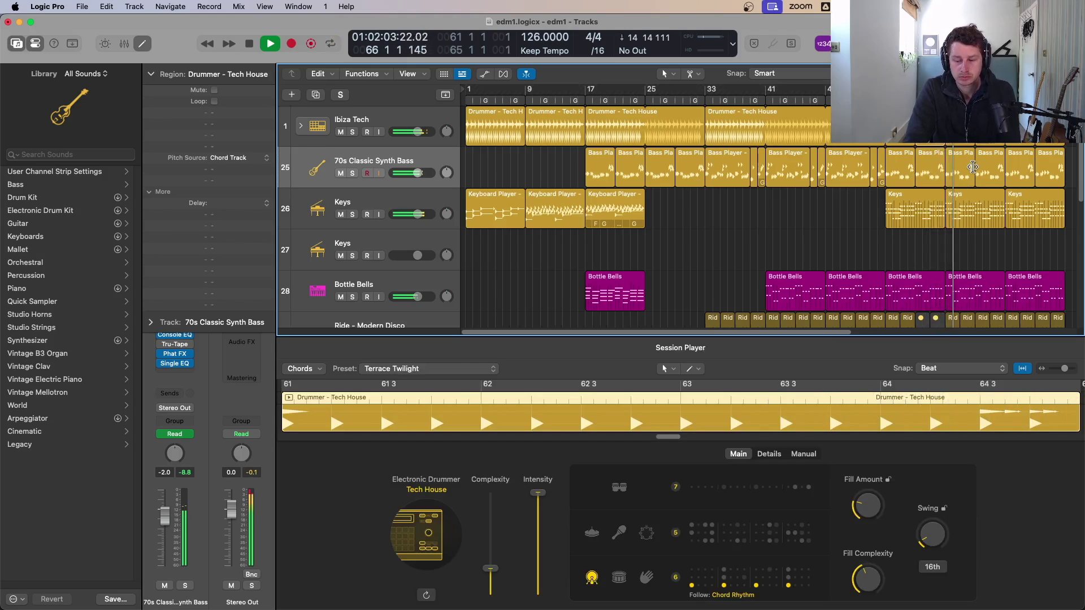
pyautogui.press('p')
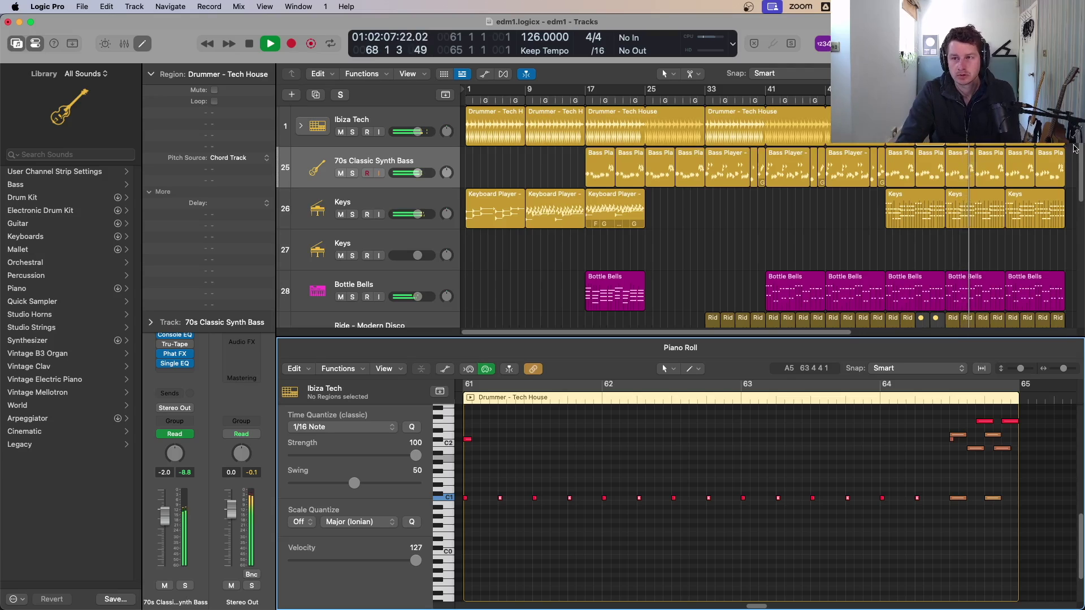
# - Copy the Ibiza Tech drummer region from bar 33 to bar 65, play from there and show it in the Piano Roll
pyautogui.scroll(-5, 1015, 168)
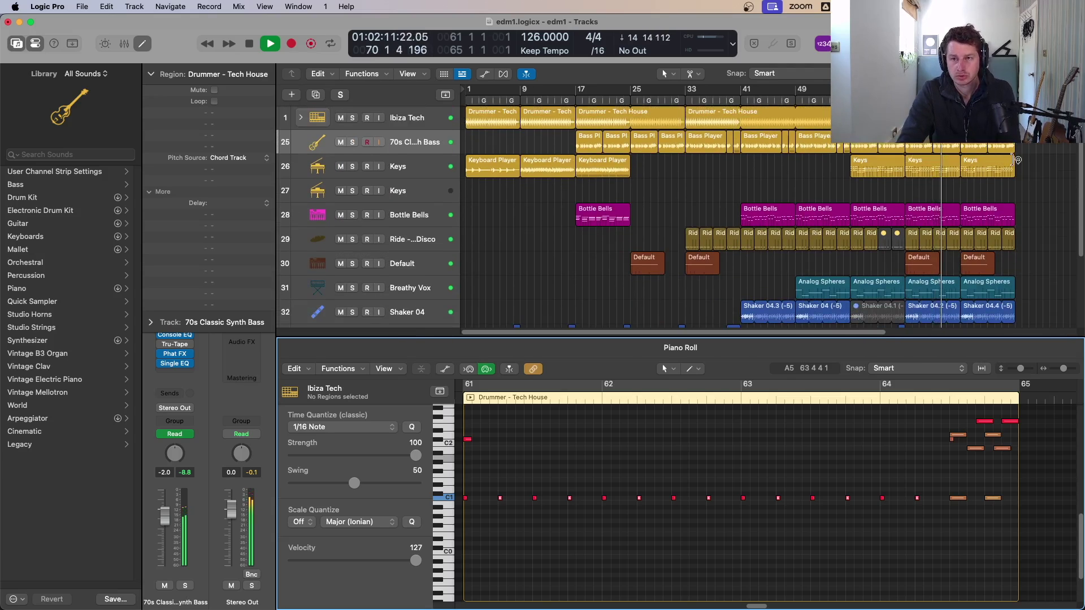
pyautogui.keyDown('shift'); pyautogui.click(927, 119); pyautogui.keyUp('shift')
pyautogui.click(1039, 136)
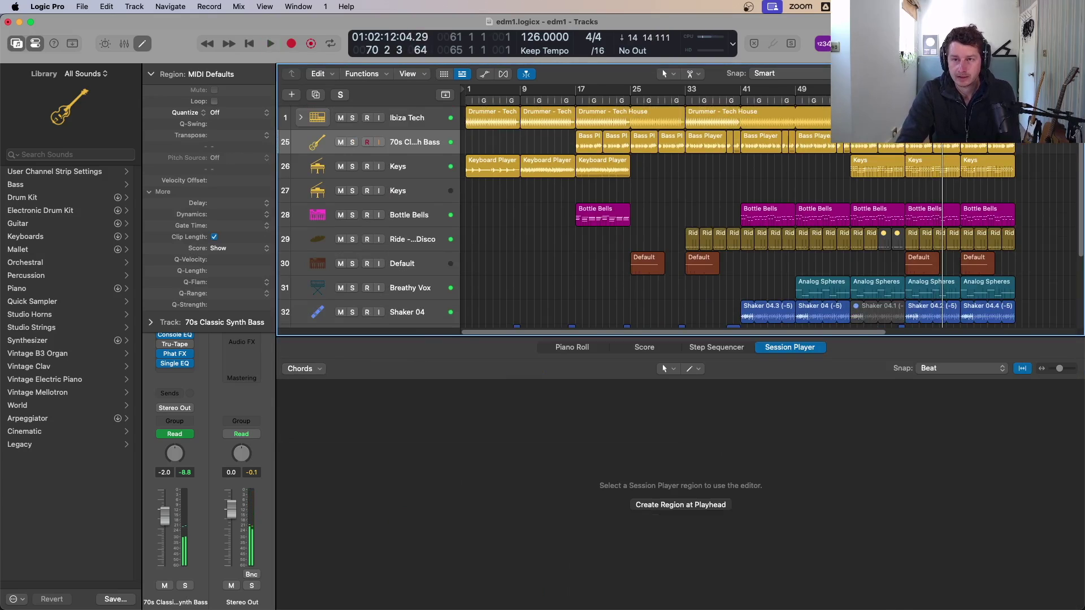
pyautogui.moveTo(695, 123); pyautogui.dragTo(923, 123)
pyautogui.press('space')
pyautogui.press('p')
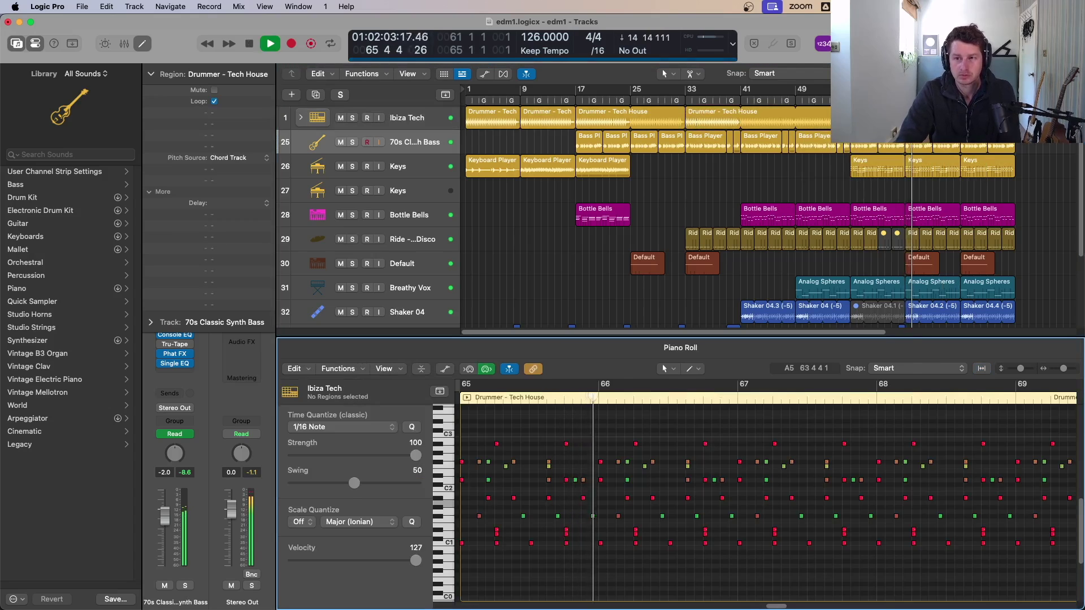
# - Close the Piano Roll, stop playback and enlarge the tracks to show the whole arrangement
pyautogui.press('p')
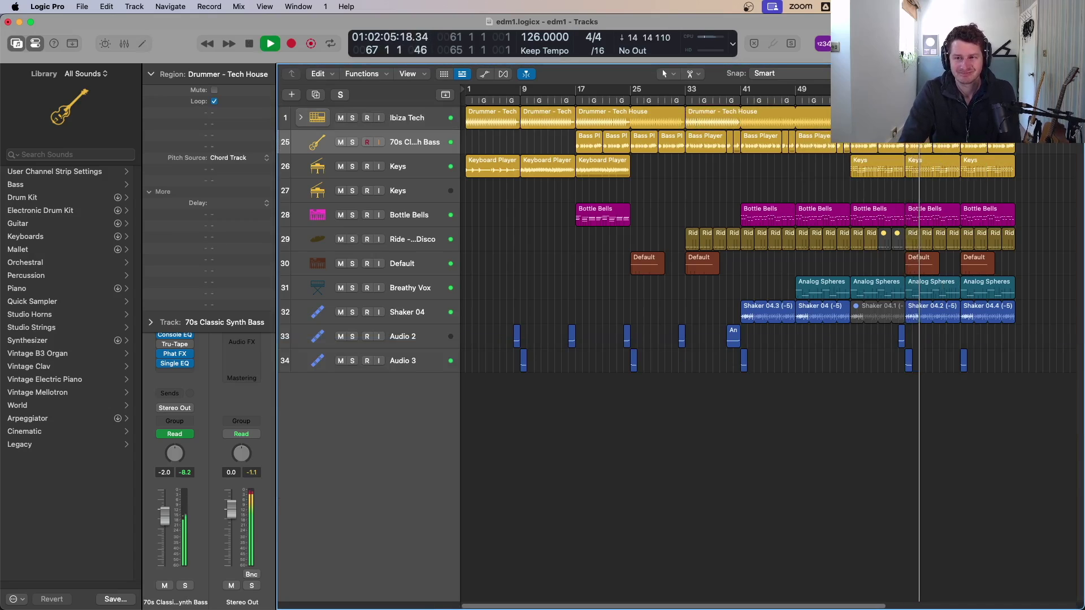
pyautogui.press('space')
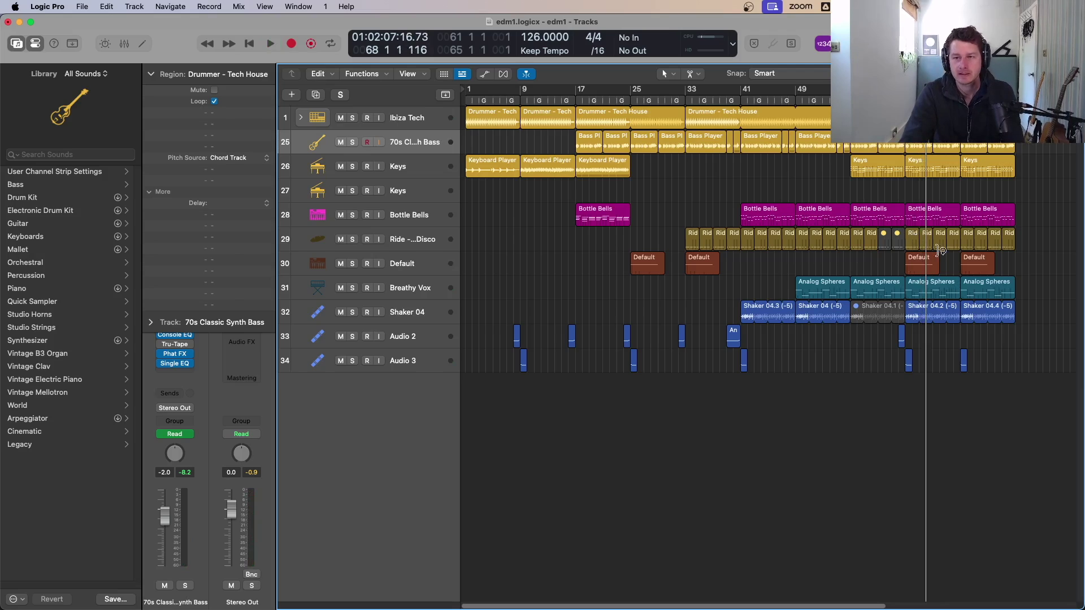
pyautogui.scroll(-3, 955, 209)
pyautogui.scroll(10, 957, 208)
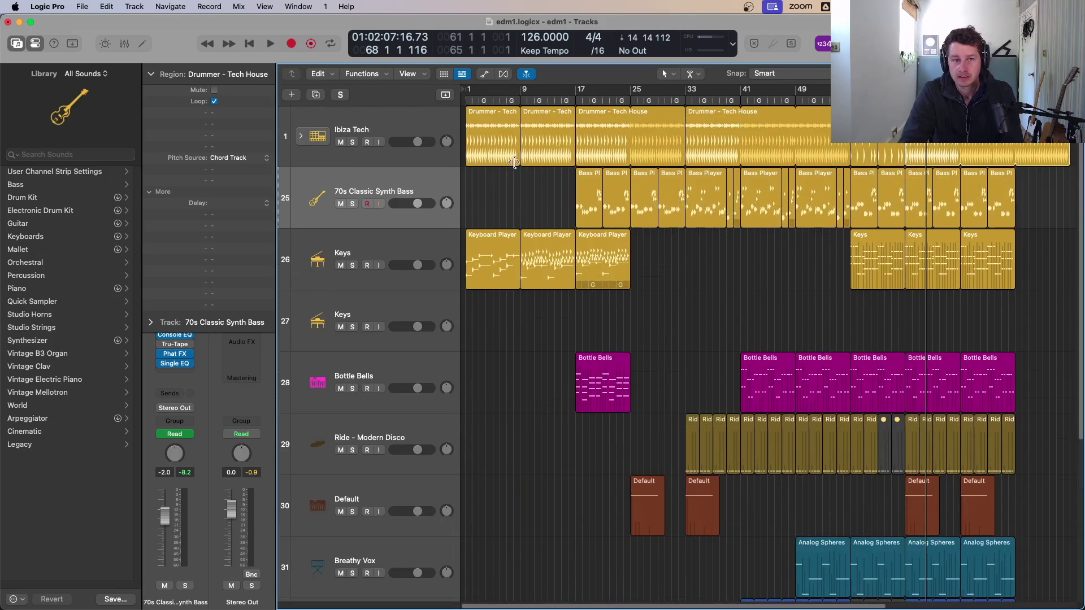
# - Show the Ibiza Tech track's parameters in place of the region parameters and enable No Reset
pyautogui.click(383, 137)
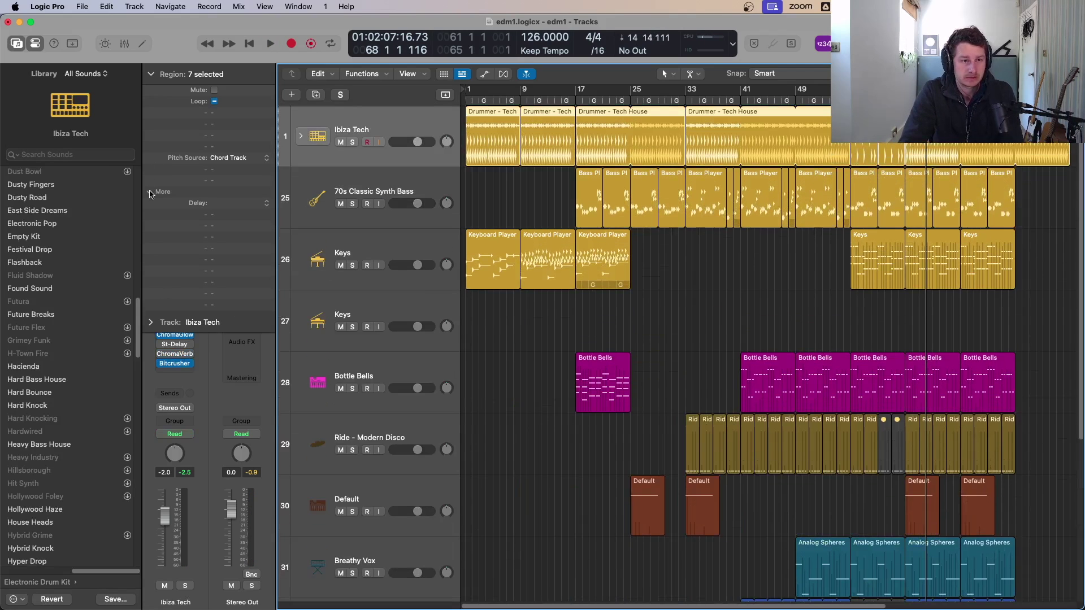
pyautogui.click(152, 74)
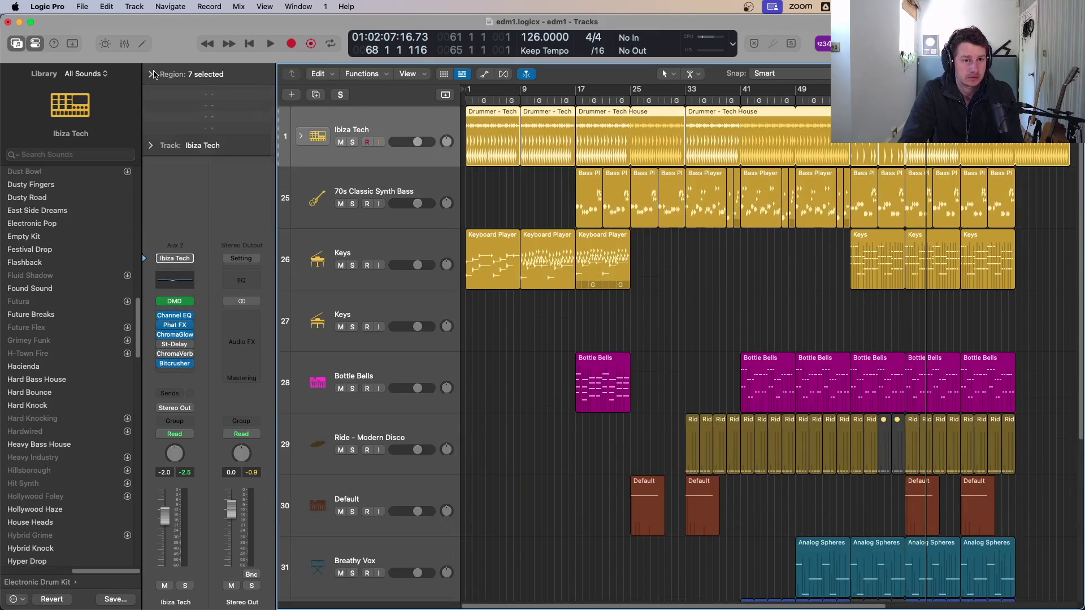
pyautogui.click(151, 75)
pyautogui.click(150, 76)
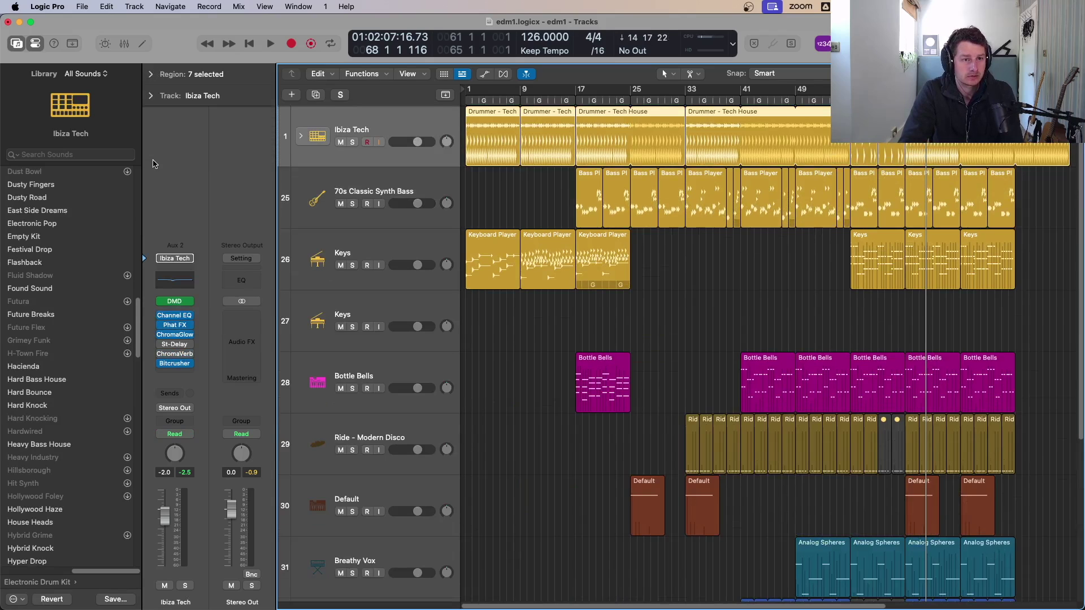
pyautogui.click(152, 97)
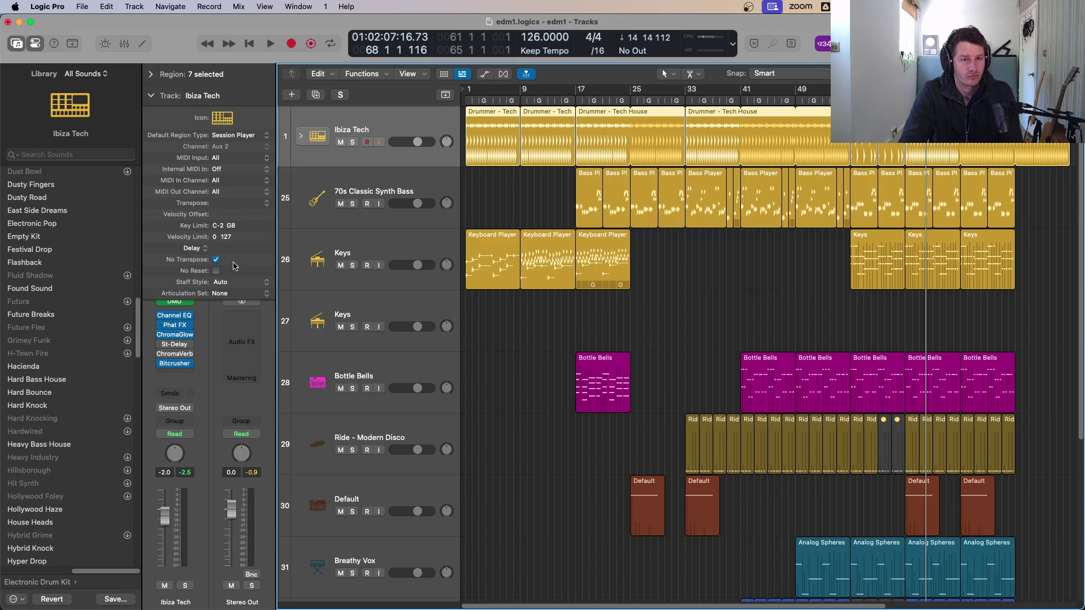
pyautogui.click(226, 285)
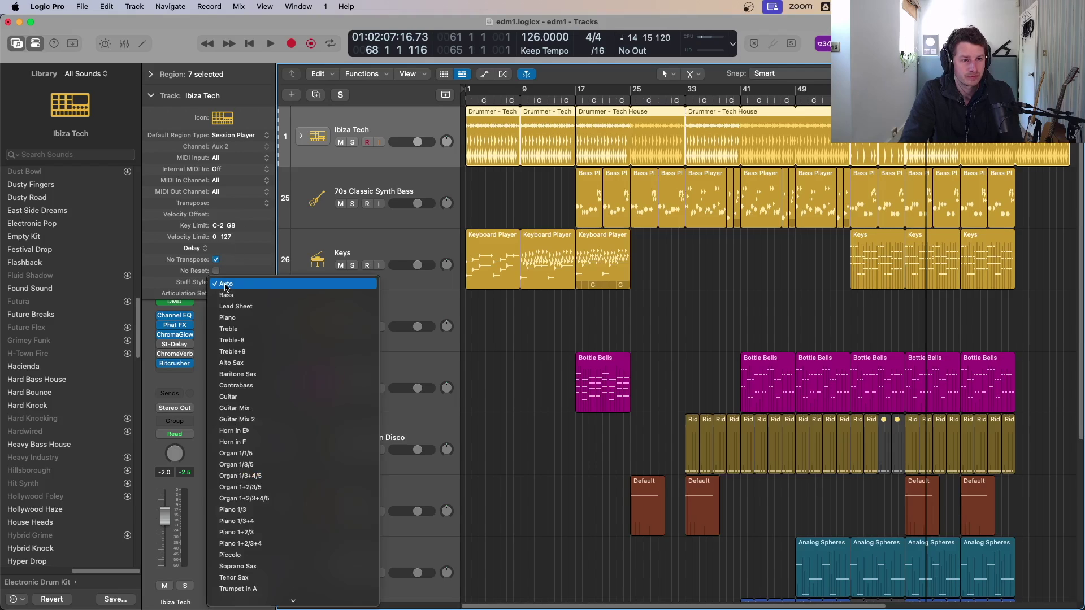
pyautogui.click(223, 284)
pyautogui.click(229, 294)
pyautogui.click(194, 291)
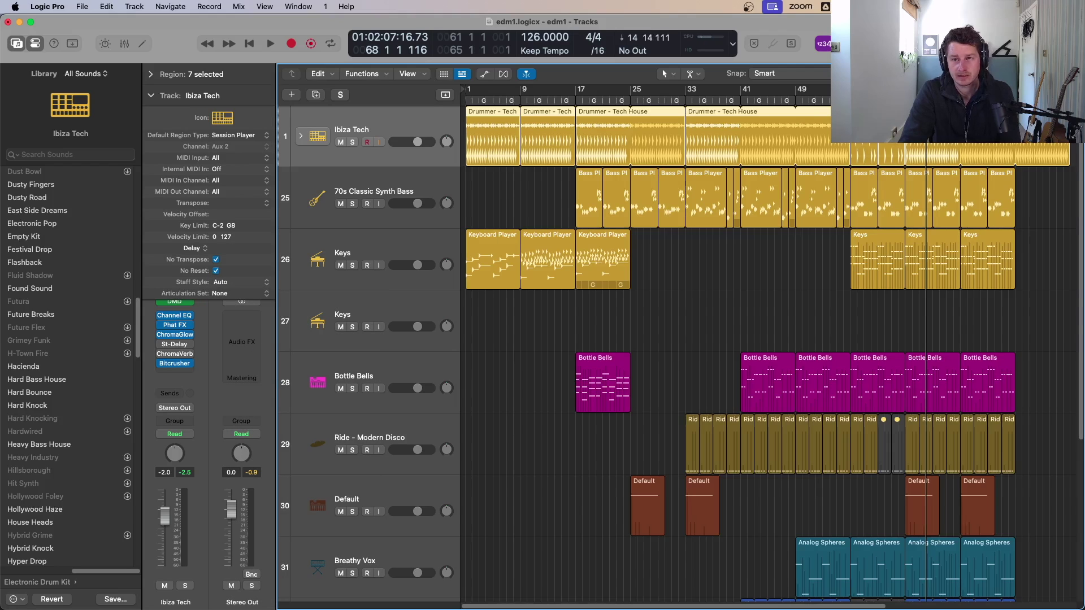
# - Replace the Ibiza Tech drummer region at bar 65 with an eight-bar Tech House region and cycle bars 65 to 73 during playback
pyautogui.press('space')
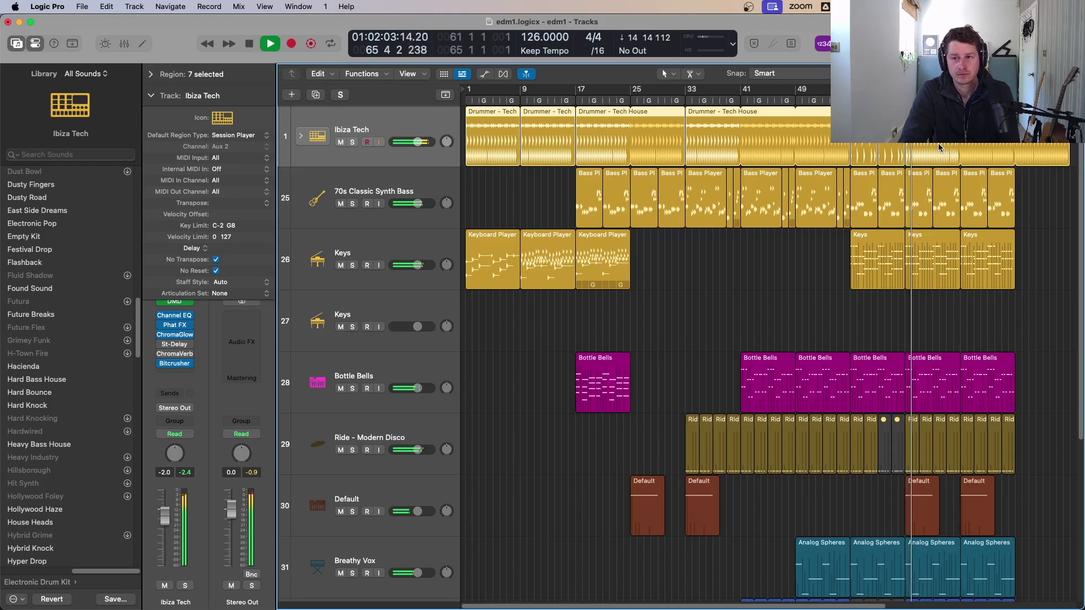
pyautogui.click(926, 146)
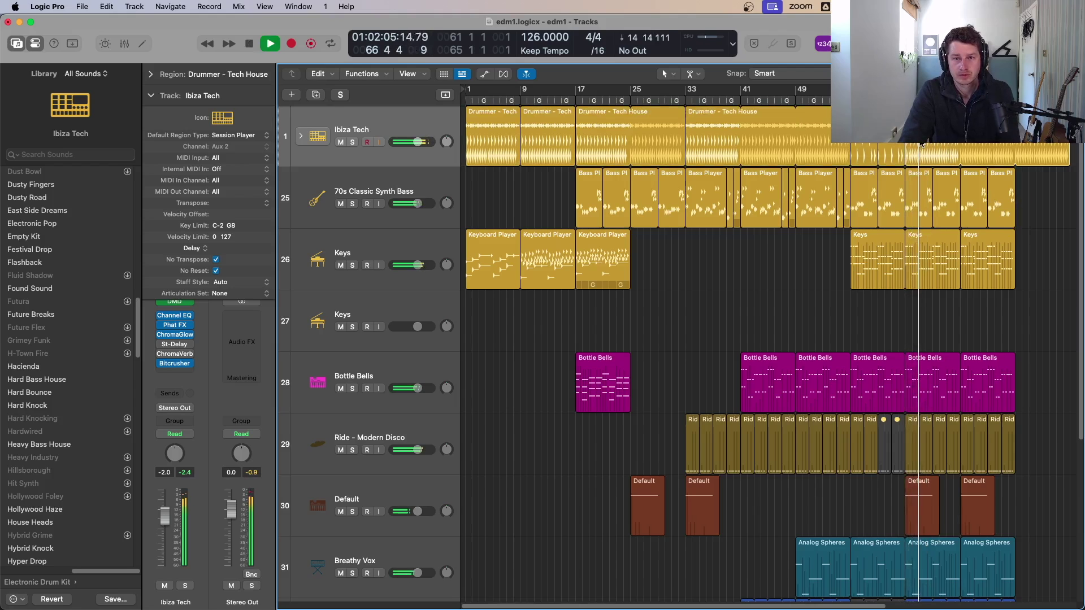
pyautogui.press('Delete')
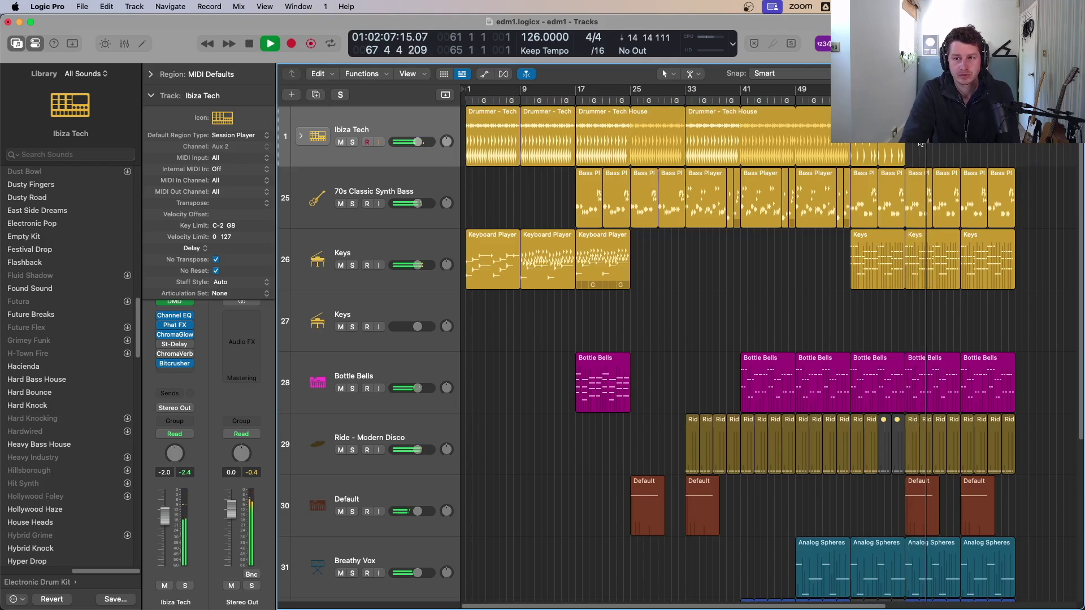
pyautogui.click(915, 136)
pyautogui.moveTo(905, 89); pyautogui.dragTo(967, 90)
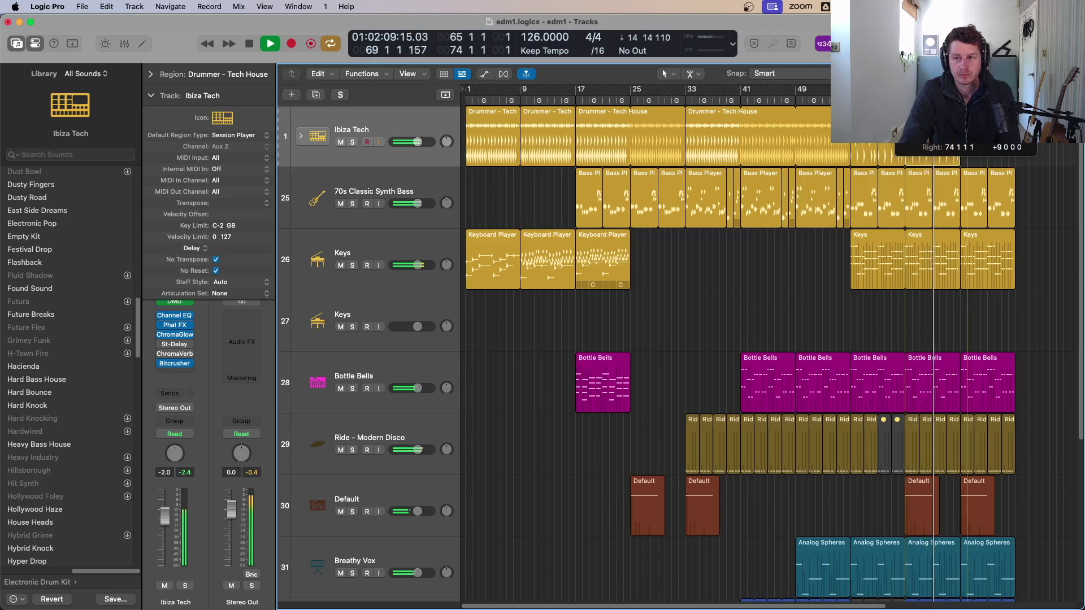
# - In the Session Player editor, add cymbals, shaker and tambourine to the bar 65 drummer region and set Complexity slightly below the middle
pyautogui.press('e')
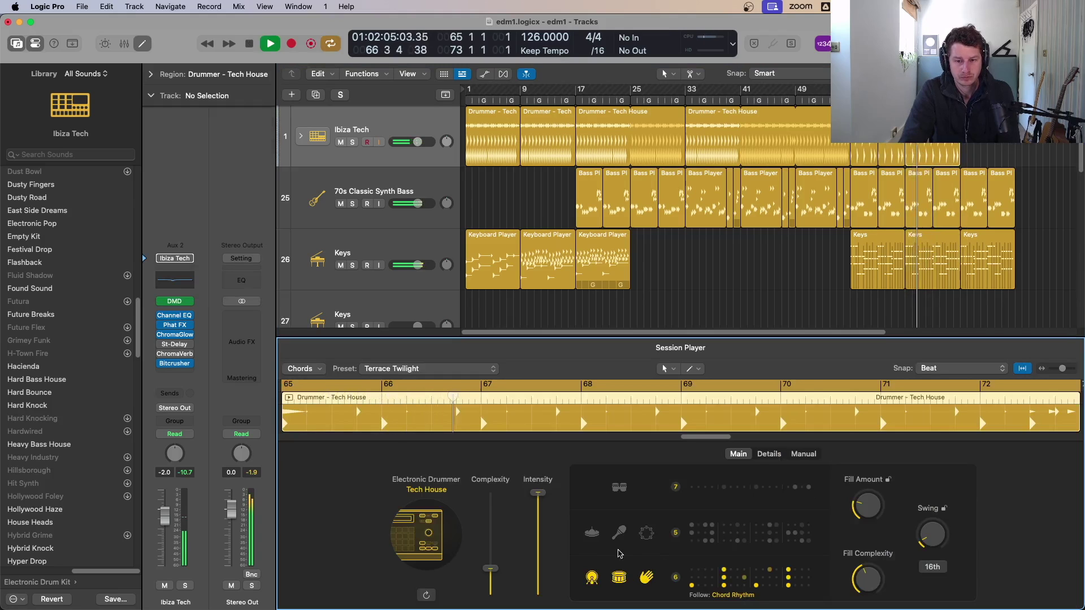
pyautogui.click(592, 534)
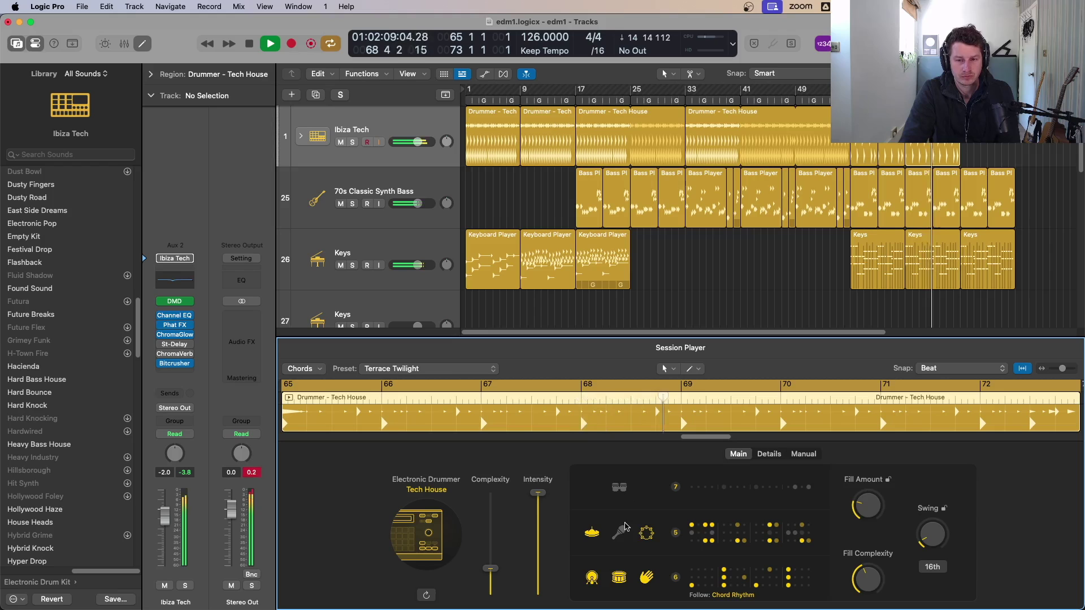
pyautogui.click(501, 509)
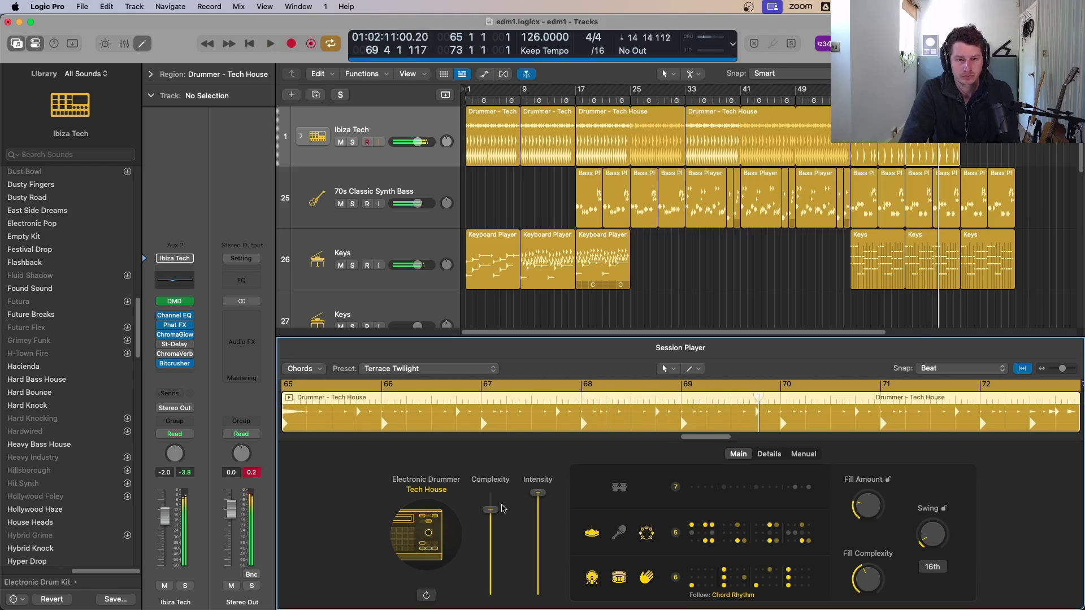
pyautogui.click(989, 156)
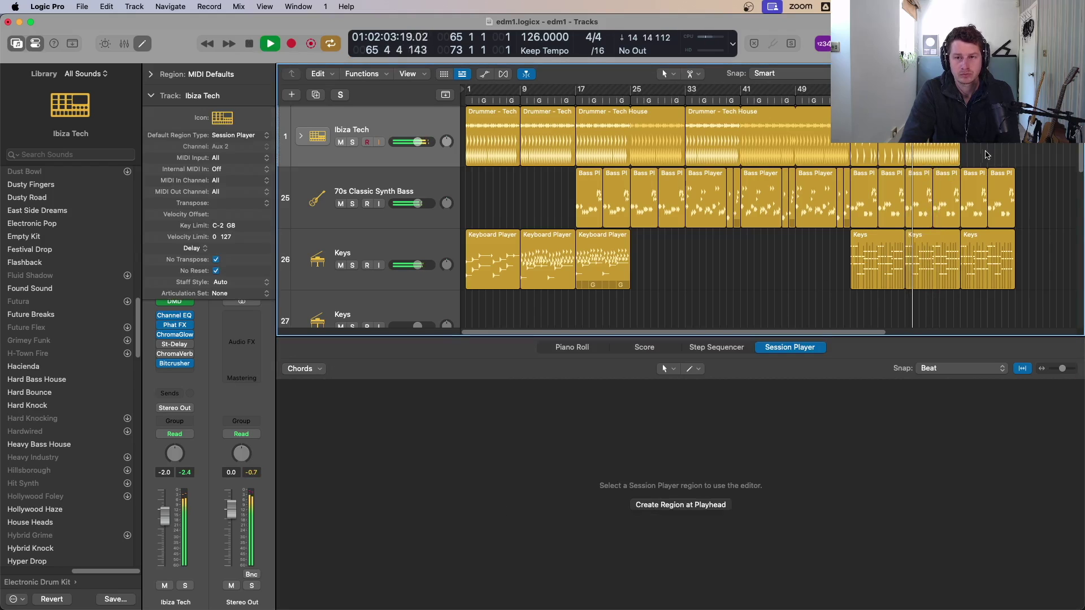
pyautogui.click(938, 148)
pyautogui.moveTo(490, 510); pyautogui.dragTo(491, 554)
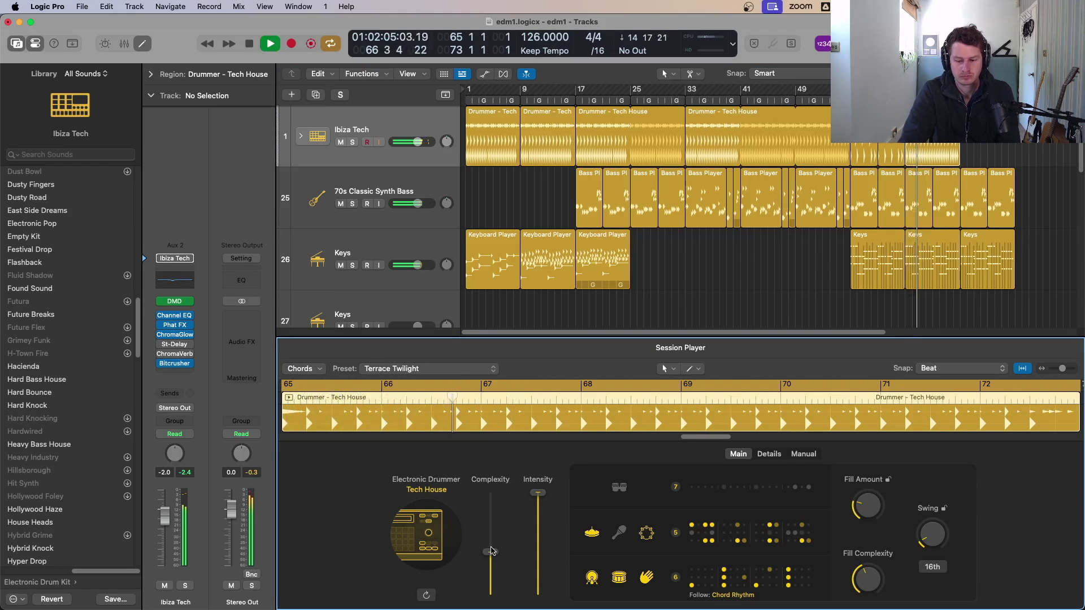
pyautogui.click(646, 535)
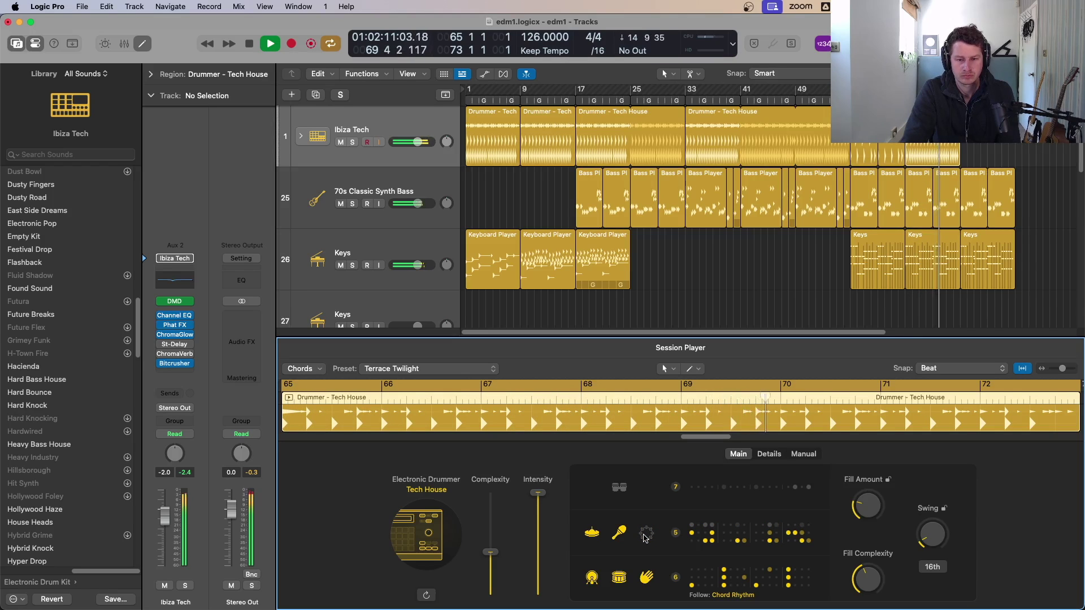
pyautogui.click(646, 536)
pyautogui.press('p')
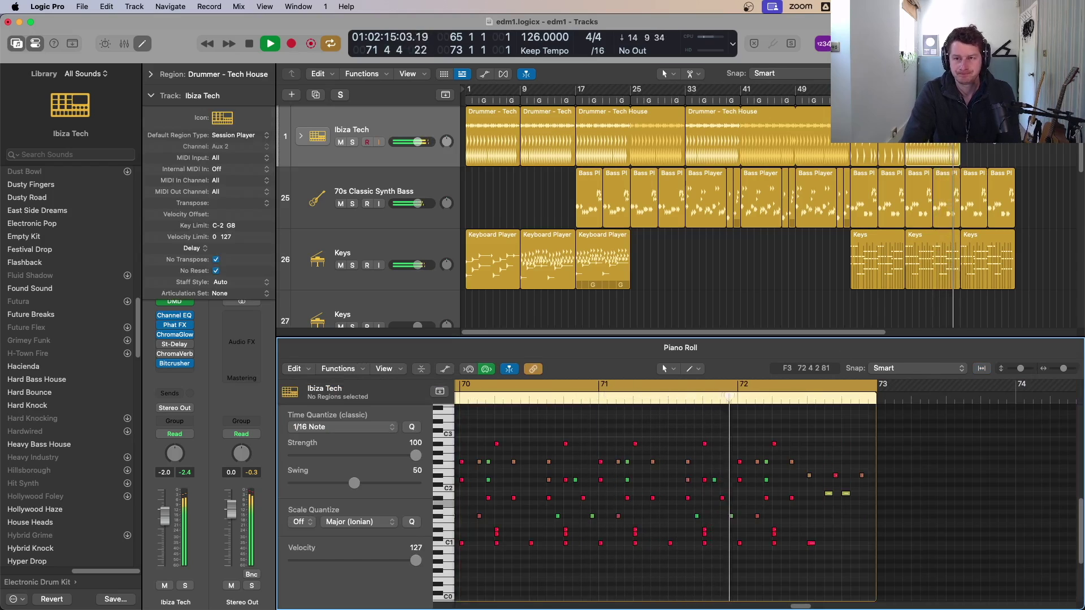
# - Copy the bar 65 drummer region to bar 73, turn off the cycle and close the editor with playback stopped
pyautogui.moveTo(934, 148); pyautogui.dragTo(988, 148)
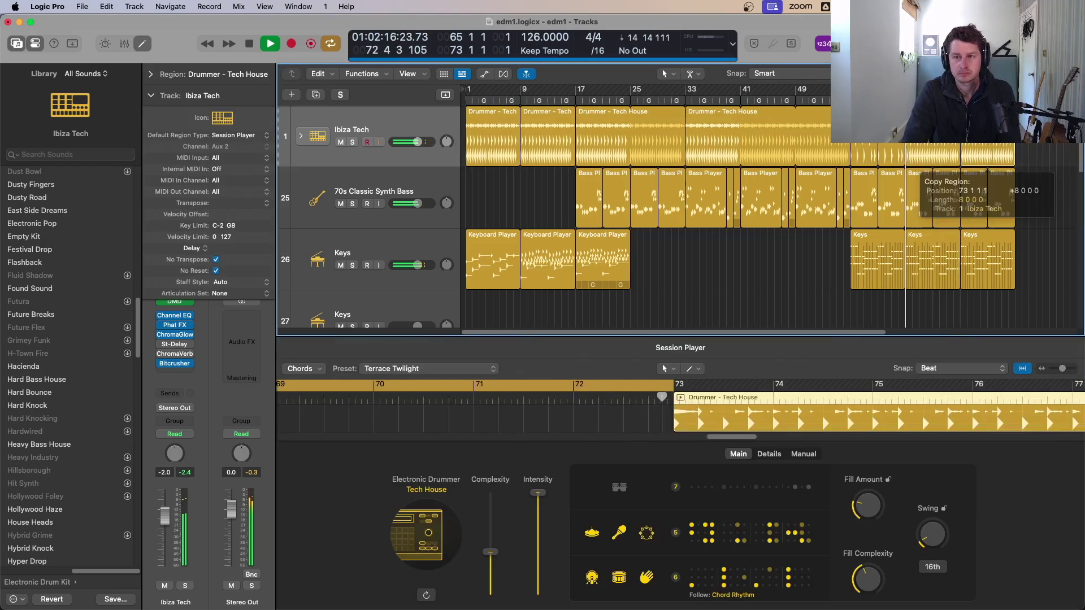
pyautogui.press('c')
pyautogui.press('e')
pyautogui.press('space')
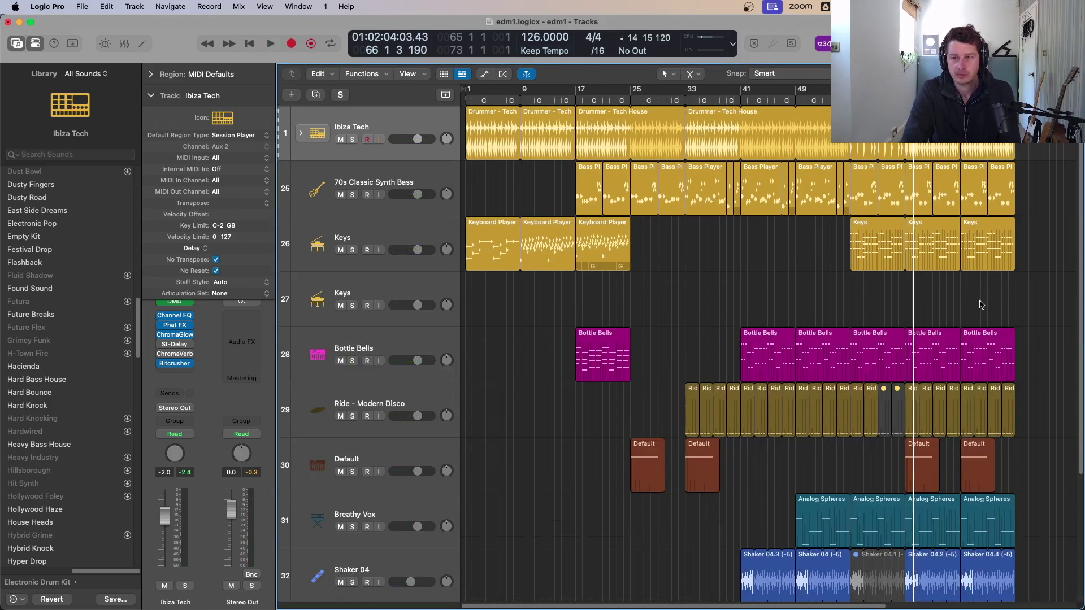
# - Show all tracks down to Audio 3 and play briefly from bar 65 with the cycle turned on
pyautogui.scroll(-2, 976, 311)
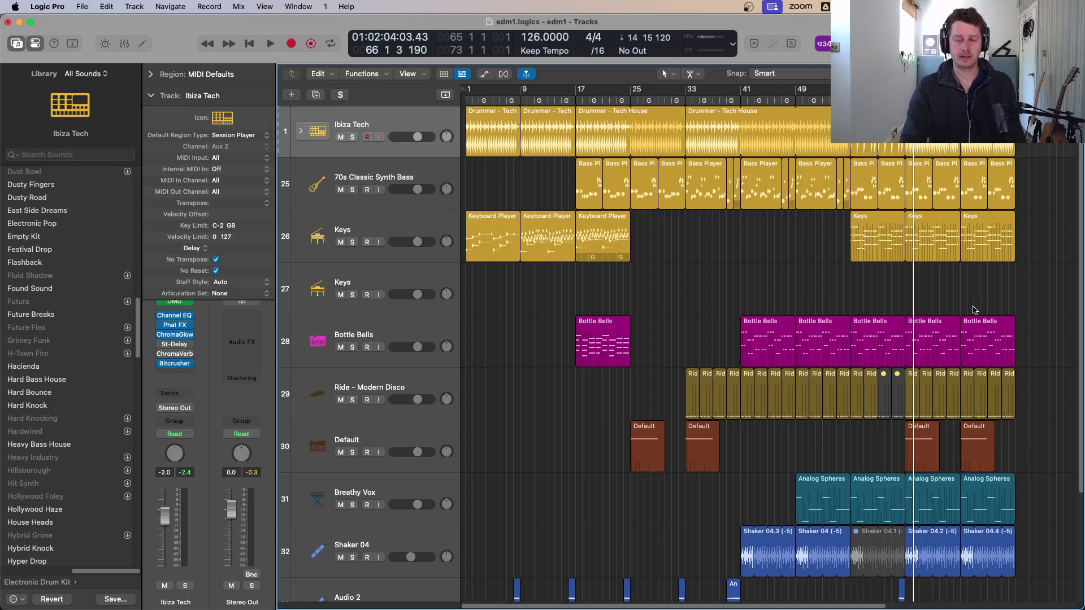
pyautogui.scroll(-4, 926, 289)
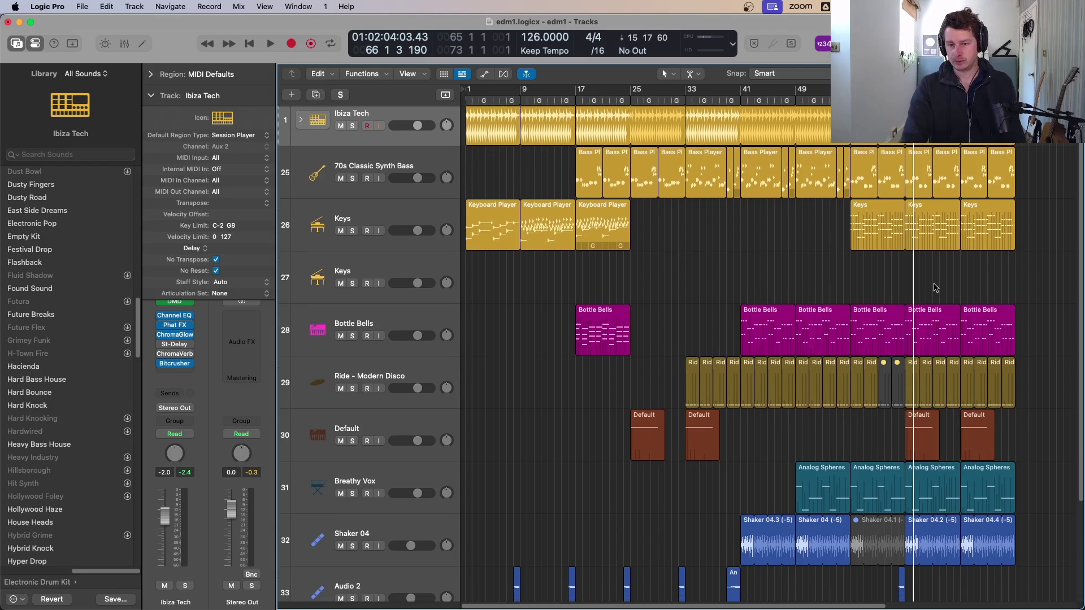
pyautogui.press('space')
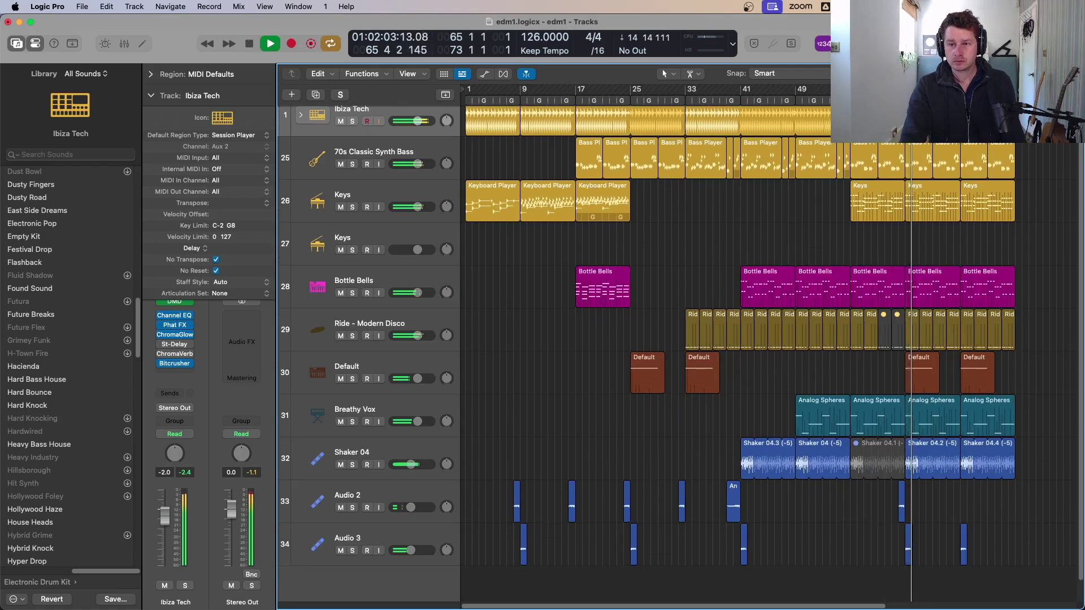
pyautogui.press('space')
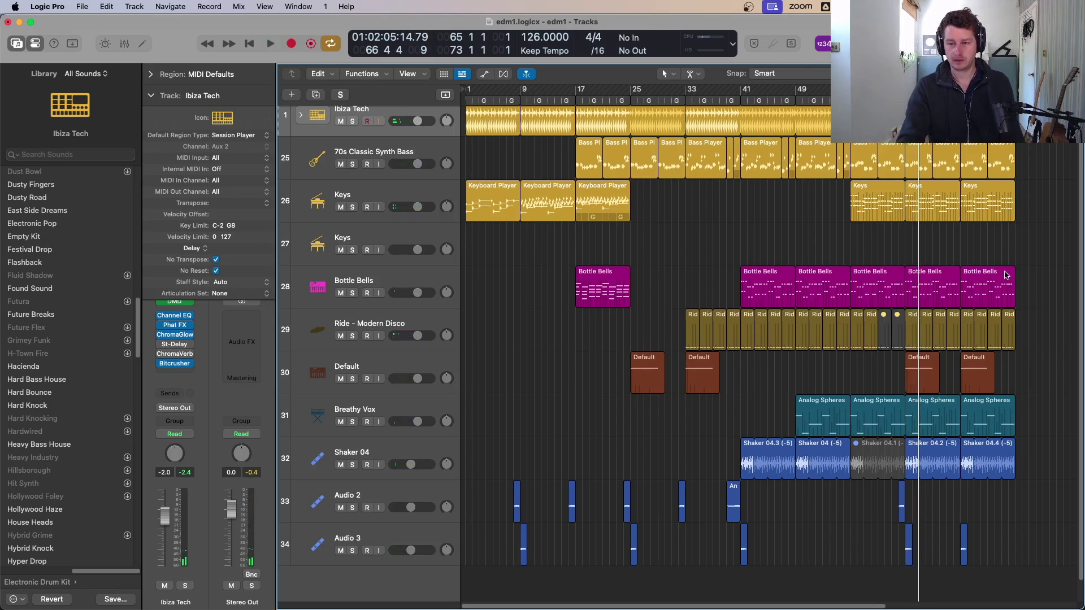
# - Insert a stereo ChromaGlow plug-in in the free audio effect slot of the Breathy Vox track
pyautogui.click(942, 406)
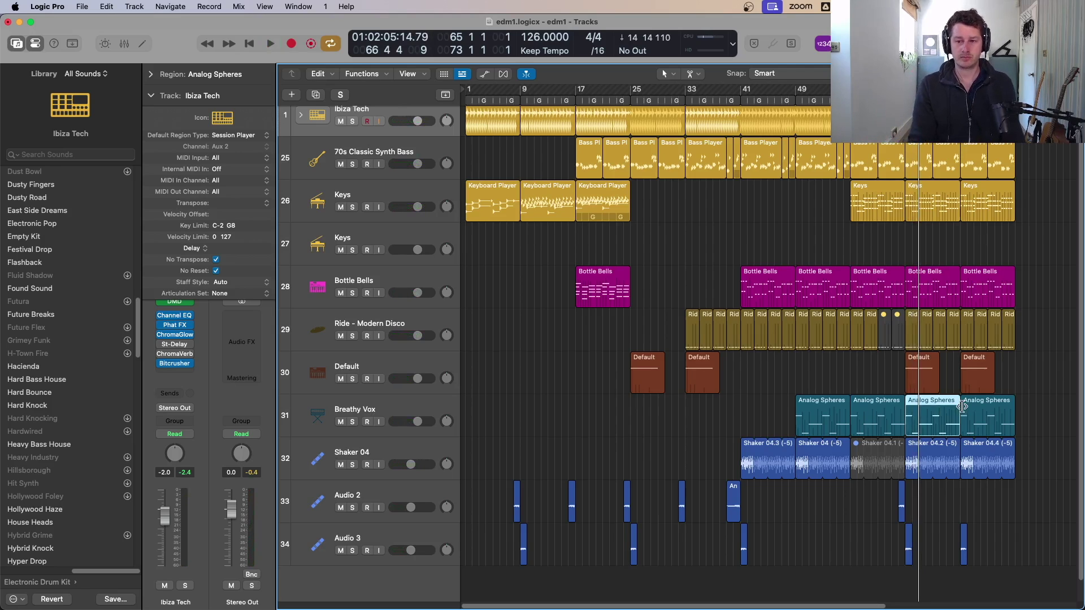
pyautogui.click(362, 412)
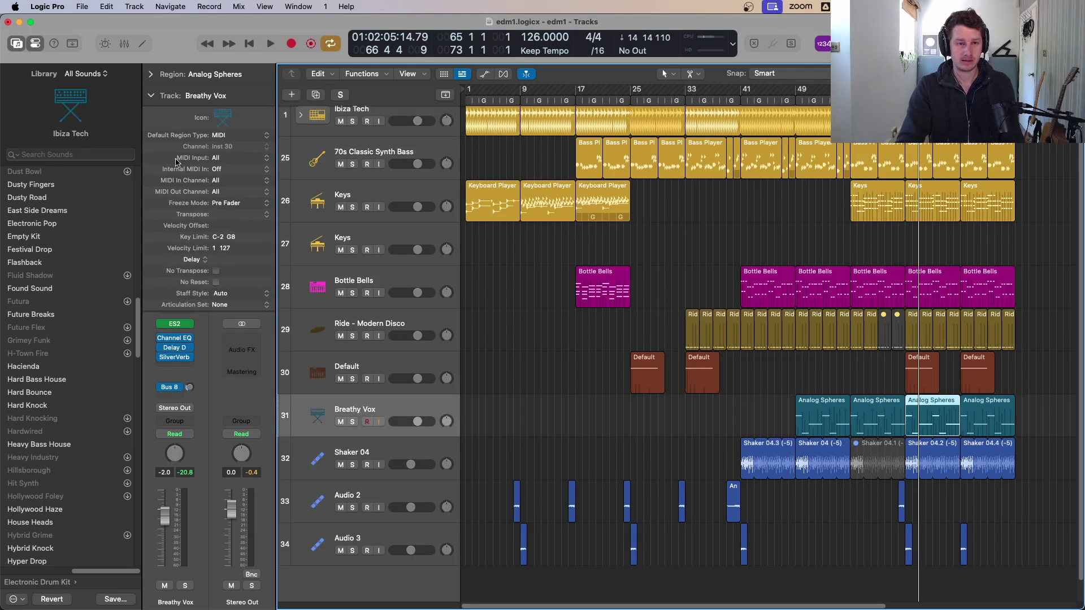
pyautogui.press('space')
pyautogui.press('space')
pyautogui.click(174, 367)
pyautogui.moveTo(189, 596)
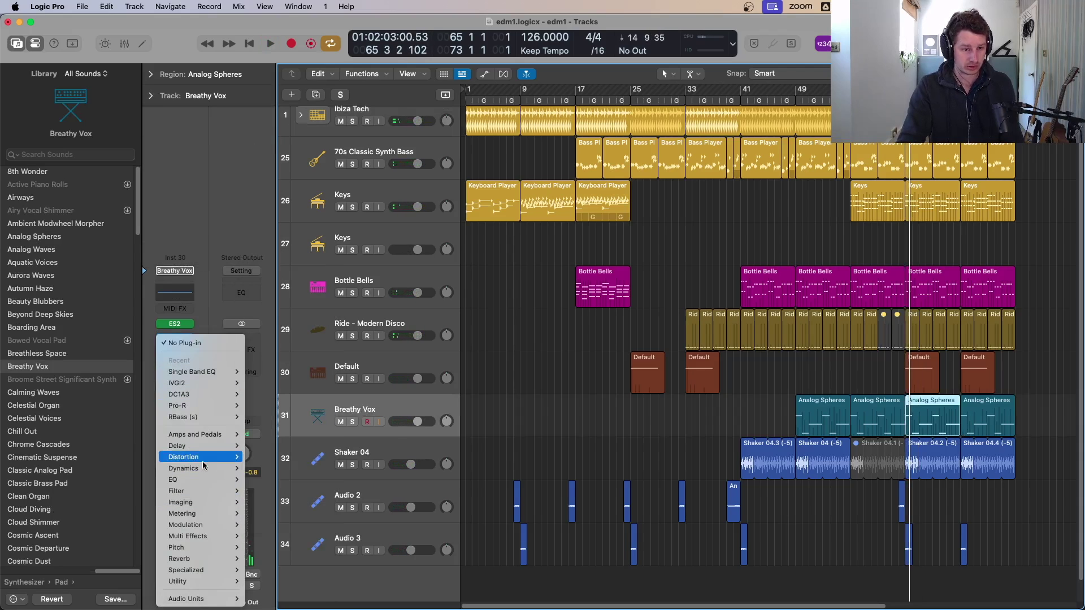
pyautogui.moveTo(203, 527)
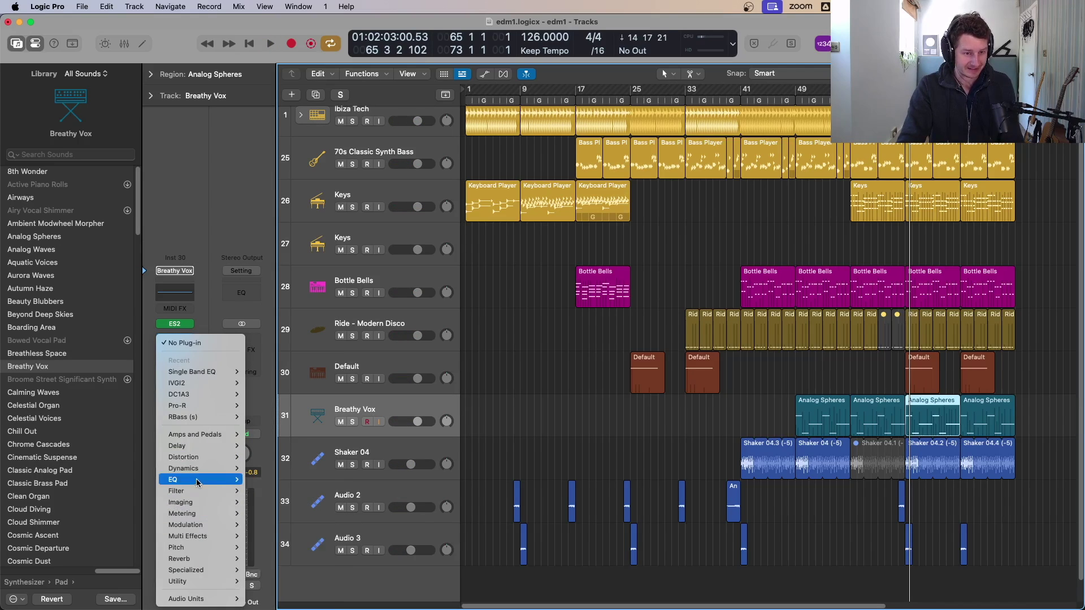
pyautogui.moveTo(202, 459)
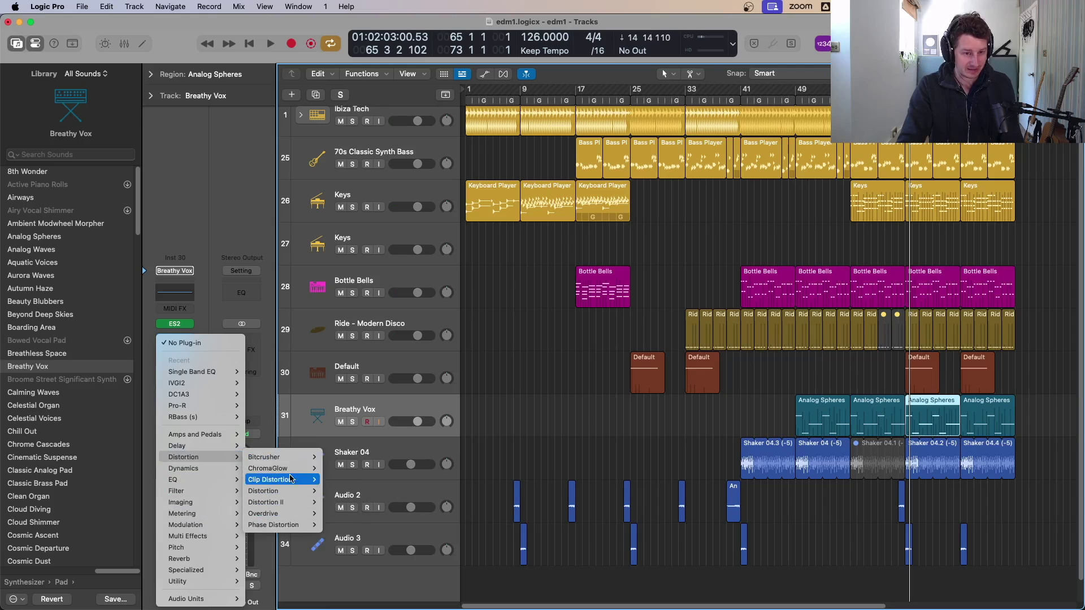
pyautogui.moveTo(295, 488)
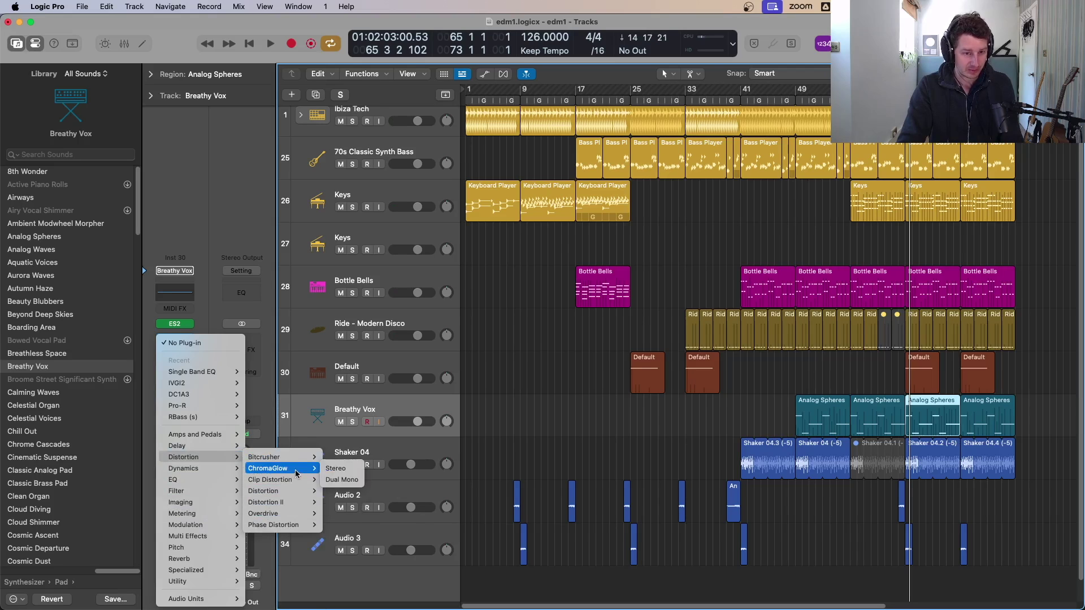
pyautogui.click(326, 471)
# - Solo the Breathy Vox track and raise the ChromaGlow Drive to 10% during playback
pyautogui.press('space')
pyautogui.moveTo(576, 163); pyautogui.dragTo(719, 135)
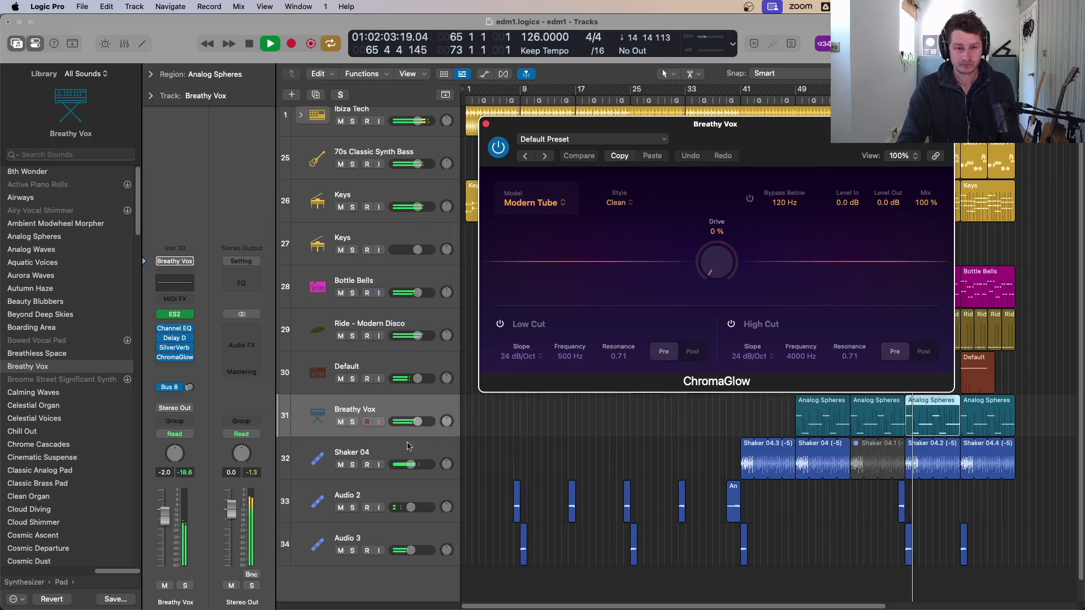
pyautogui.click(352, 422)
pyautogui.moveTo(716, 261)
pyautogui.mouseDown()
pyautogui.moveTo(723, 195)
pyautogui.moveTo(707, 170)
pyautogui.moveTo(727, 129)
pyautogui.moveTo(718, 251)
pyautogui.mouseUp()
pyautogui.press('space')
# - Record ChromaGlow Drive automation on Breathy Vox in Latch mode up to 78%, return the track to Read and close the plug-in
pyautogui.click(190, 434)
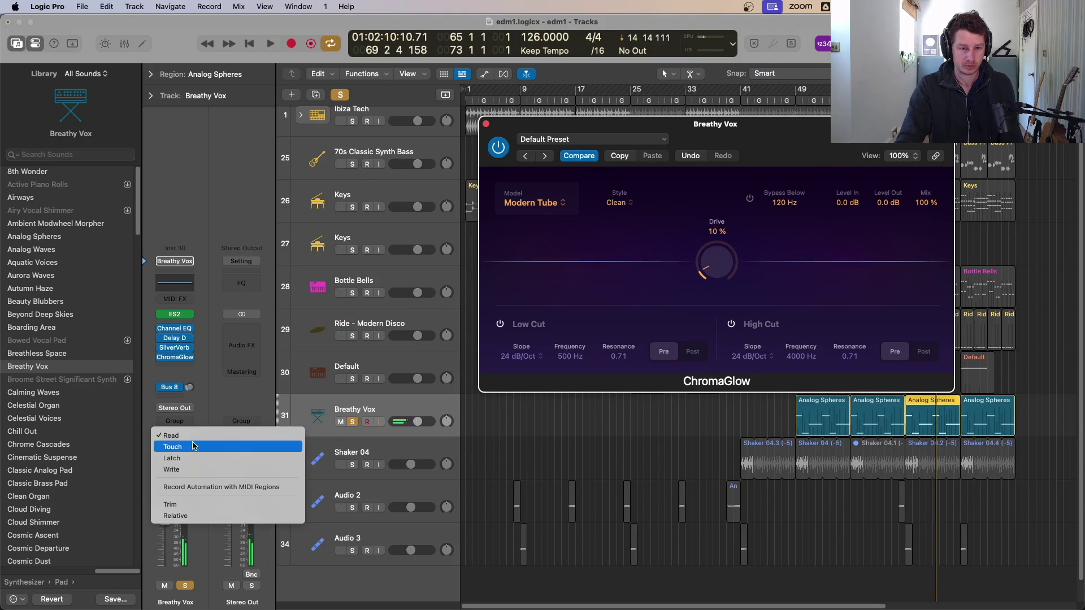
pyautogui.click(192, 453)
pyautogui.press('space')
pyautogui.moveTo(717, 266); pyautogui.dragTo(742, 160)
pyautogui.click(183, 435)
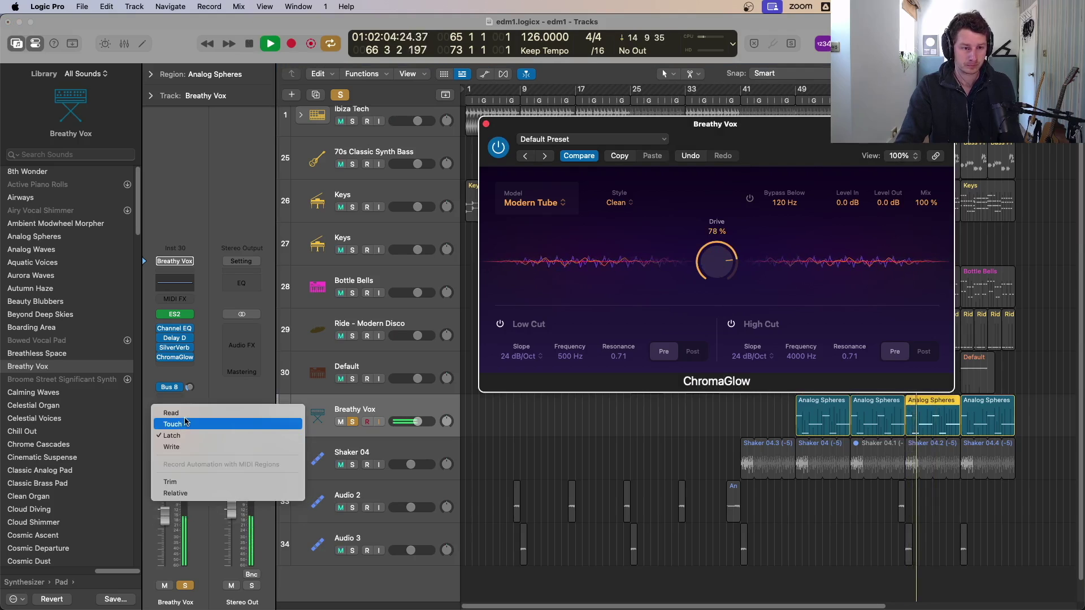
pyautogui.click(171, 413)
pyautogui.click(485, 126)
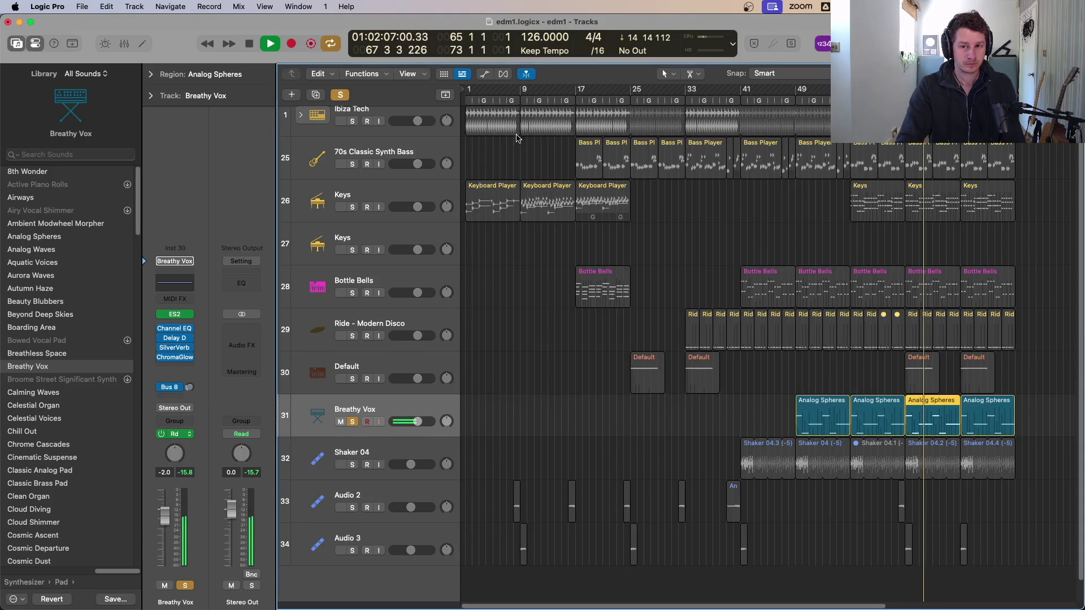
# - Display the Breathy Vox Drive automation and shape it to hold 0% from bar 49 to 57, rising to 78% at bar 65
pyautogui.press('a')
pyautogui.click(399, 433)
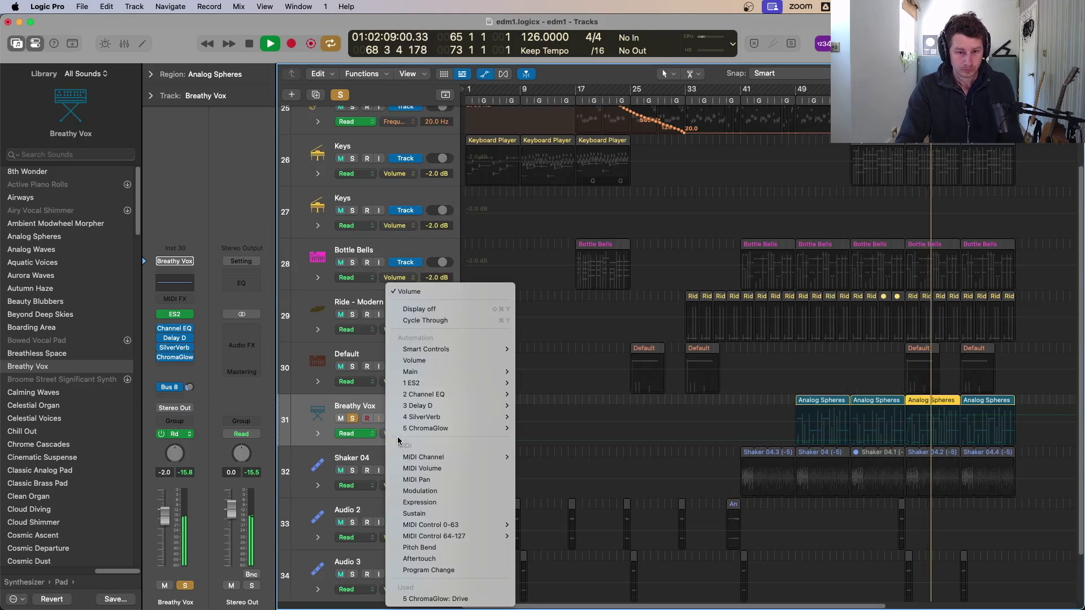
pyautogui.click(421, 591)
pyautogui.press('space')
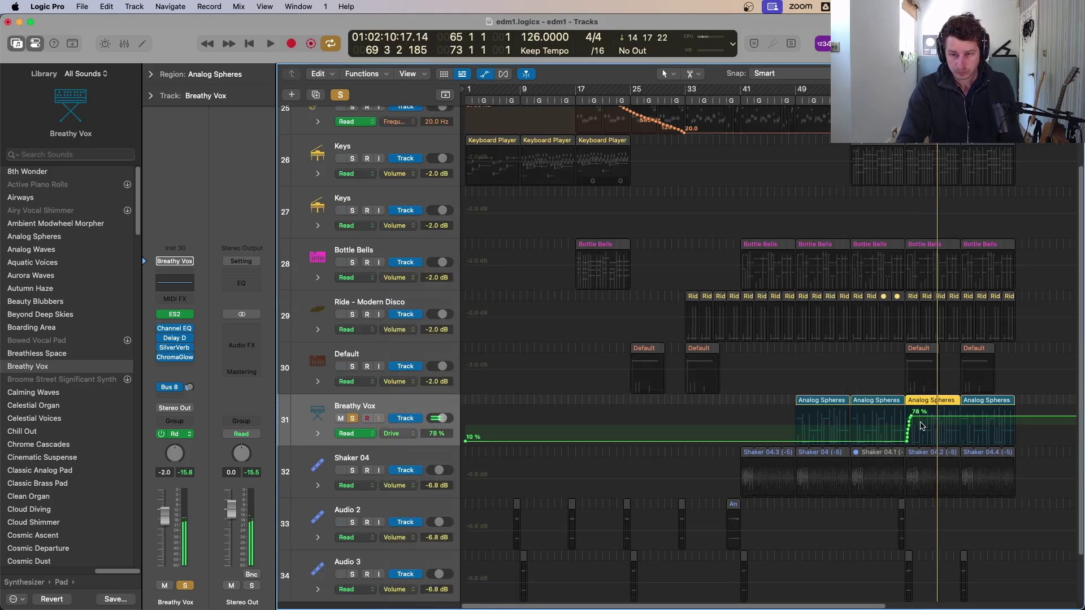
pyautogui.moveTo(912, 418); pyautogui.dragTo(904, 417)
pyautogui.click(797, 422)
pyautogui.moveTo(797, 421); pyautogui.dragTo(853, 460)
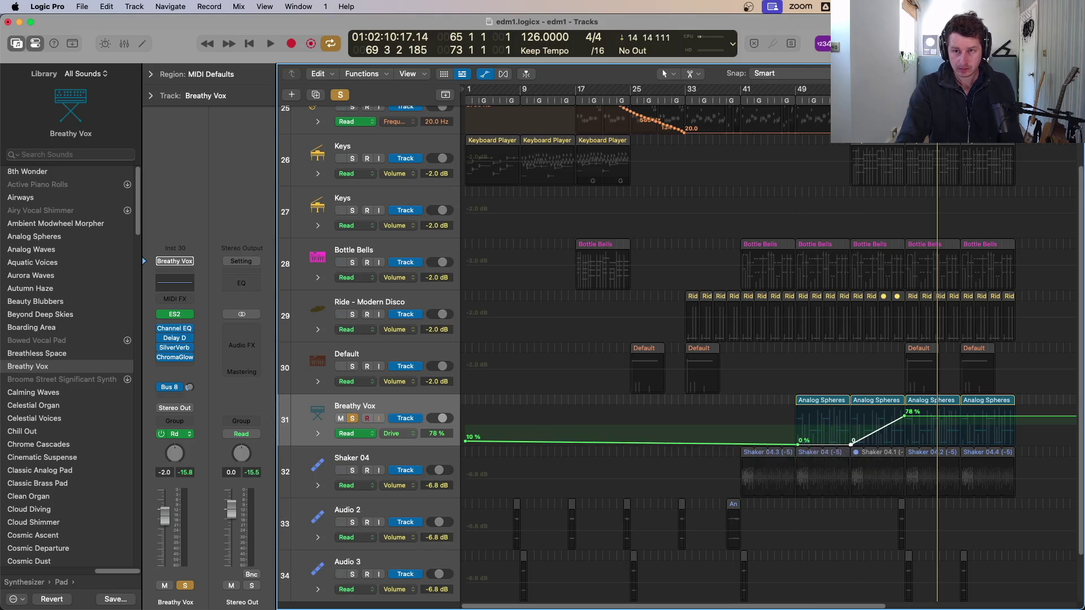
# - Unsolo Breathy Vox, turn off the cycle, hide the automation and play the transition into bar 65 in the full mix
pyautogui.press('space')
pyautogui.press('a')
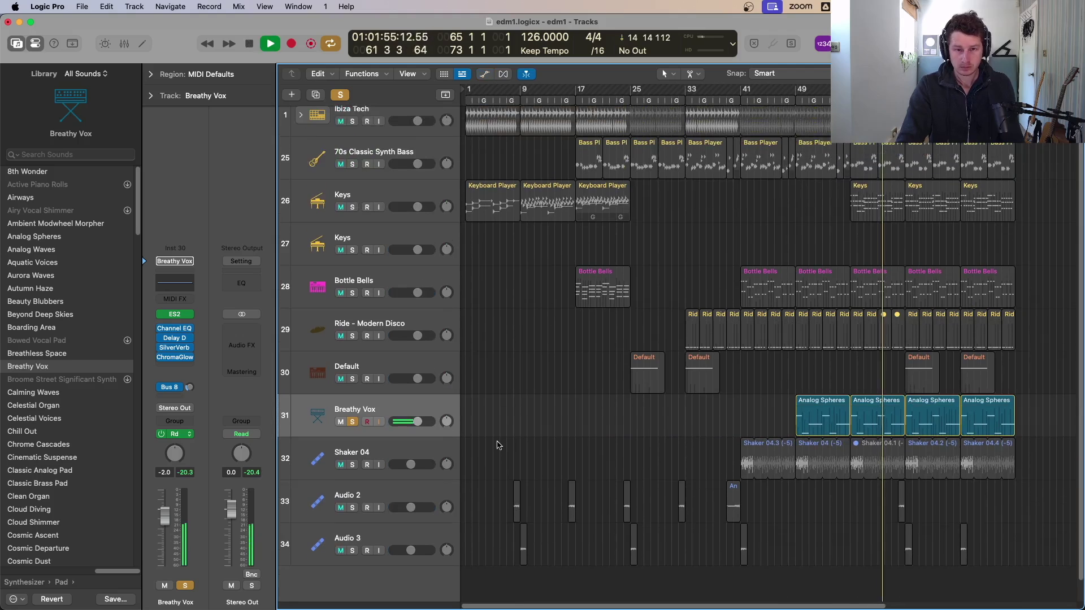
pyautogui.click(353, 422)
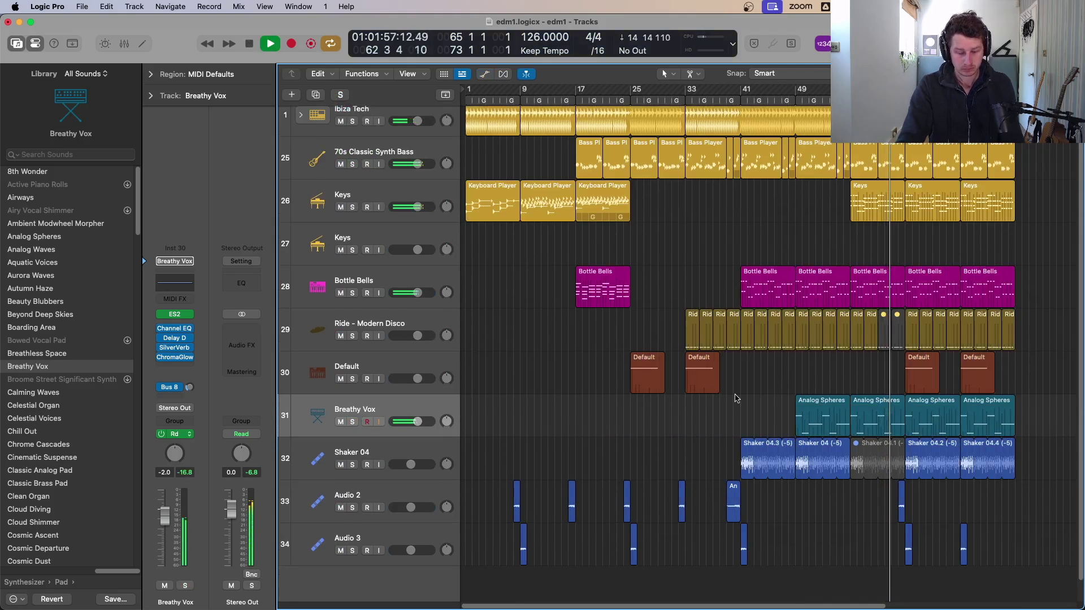
pyautogui.press('c')
pyautogui.click(725, 395)
pyautogui.press('z')
pyautogui.press('a')
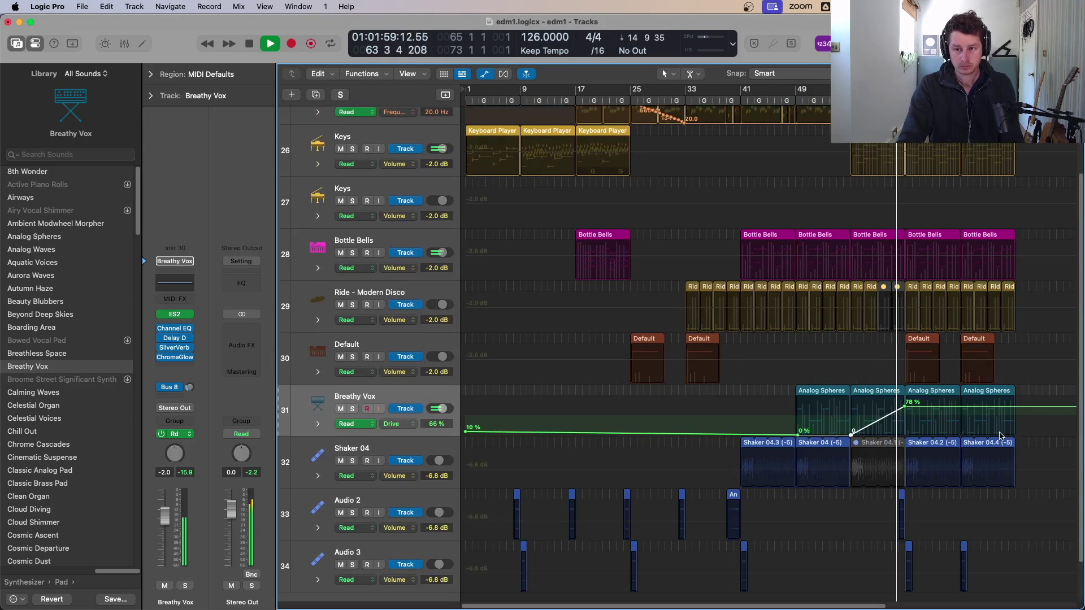
pyautogui.press('a')
pyautogui.press('z')
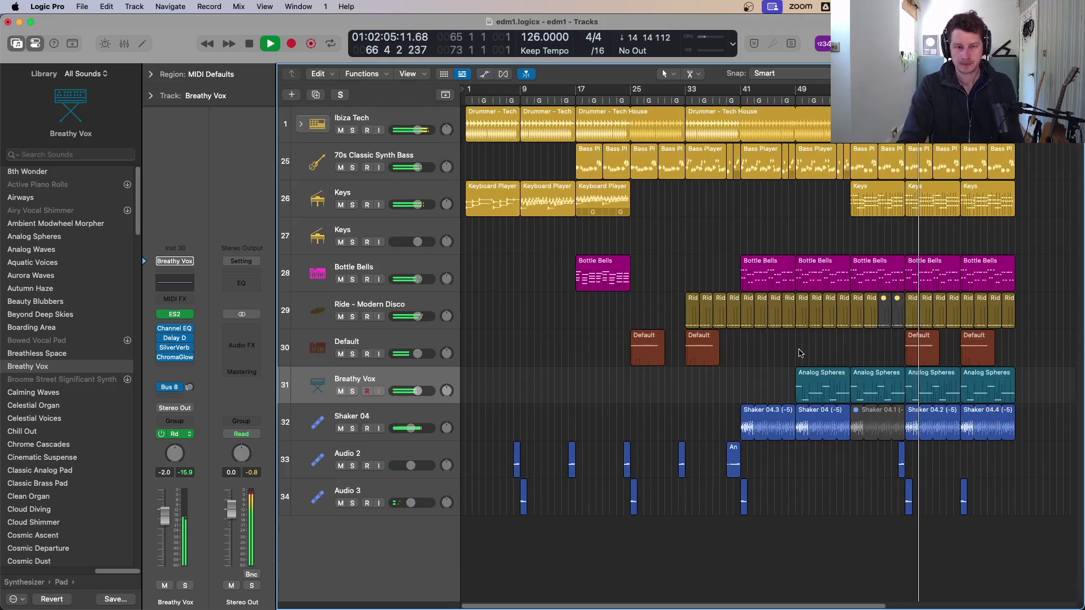
# - Transpose the two Bottle Bells regions from bar 65 up by 7 semitones and play them from bar 65 in the mix
pyautogui.click(353, 280)
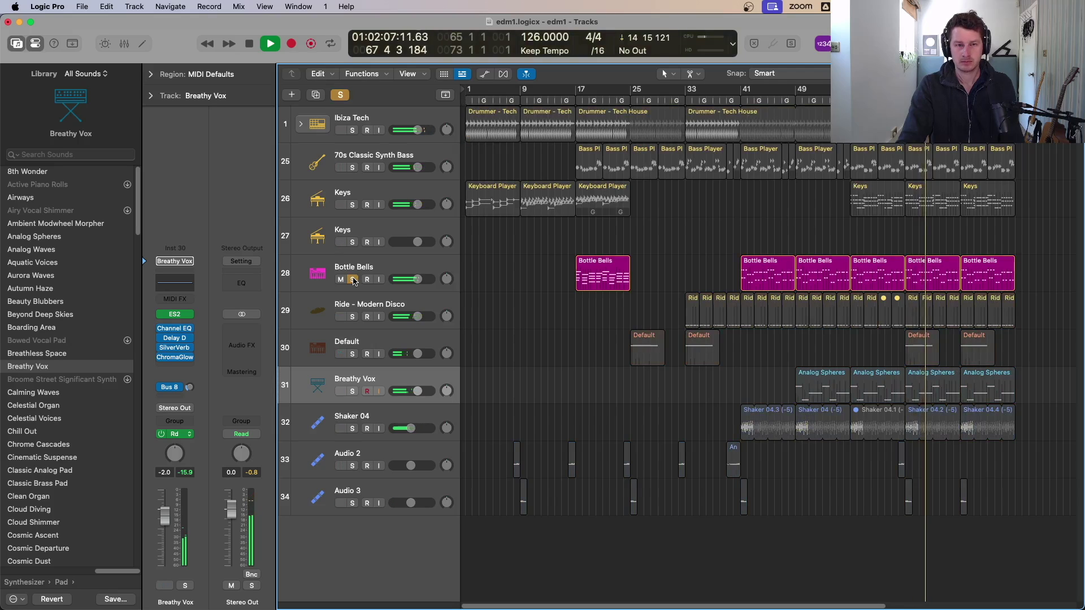
pyautogui.click(353, 280)
pyautogui.moveTo(1041, 252); pyautogui.dragTo(914, 288)
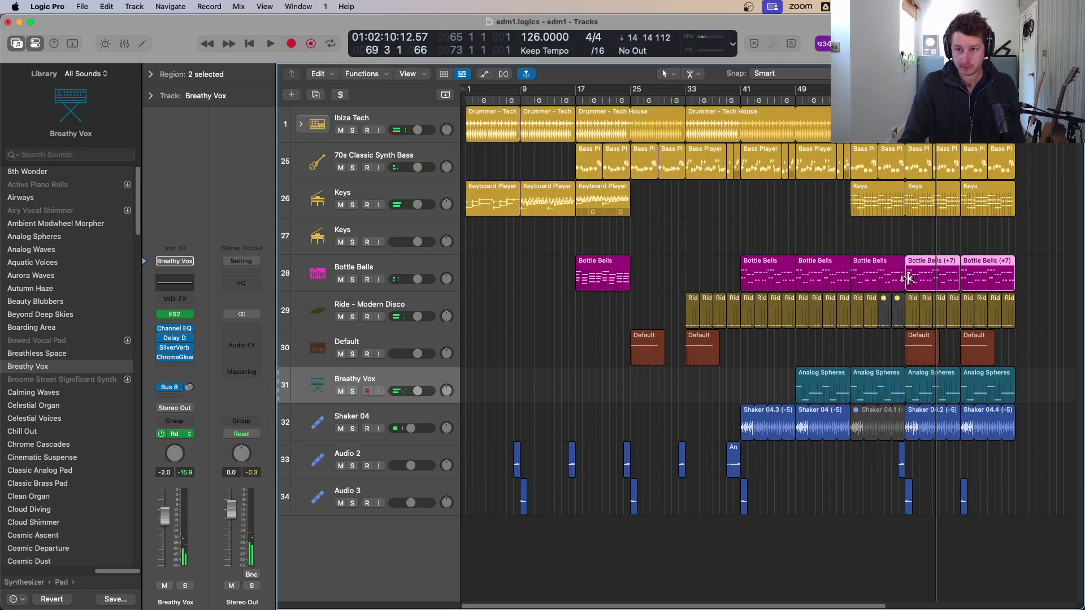
pyautogui.press(',')
pyautogui.press(',')
pyautogui.press(',')
pyautogui.press(',')
pyautogui.press(',')
pyautogui.press('space')
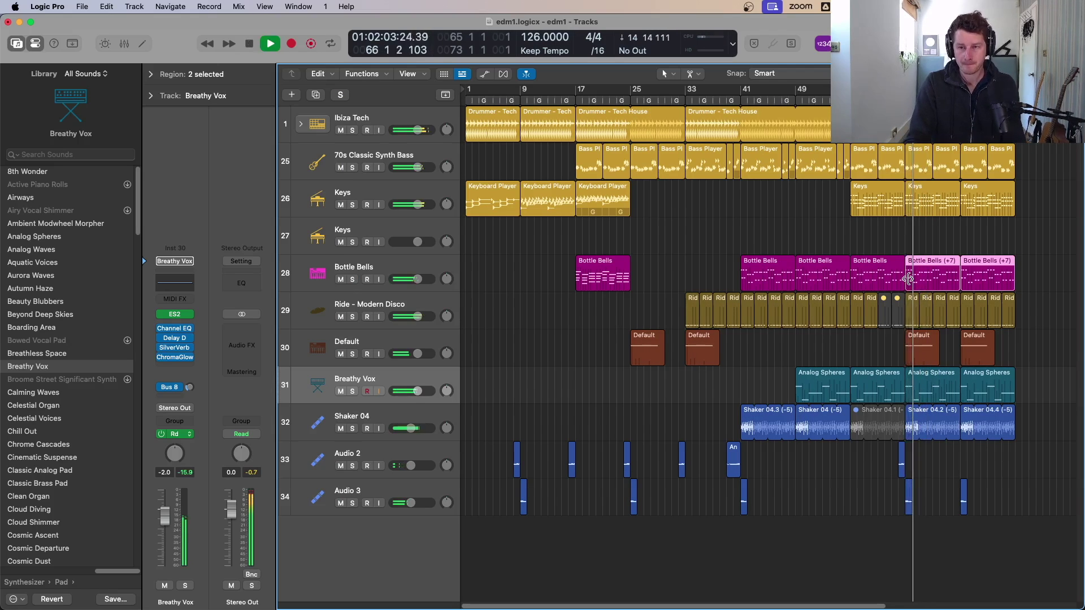
pyautogui.press('space')
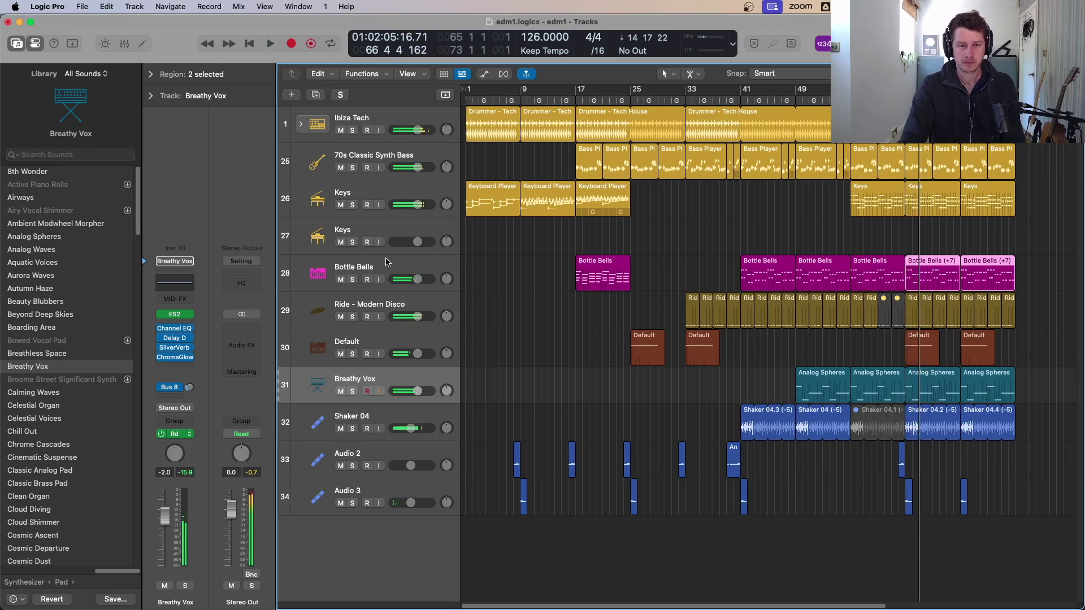
# - Duplicate the Bottle Bells track with its settings and move the two transposed regions at bars 65 and 73 onto it
pyautogui.click(387, 264)
pyautogui.click(316, 94)
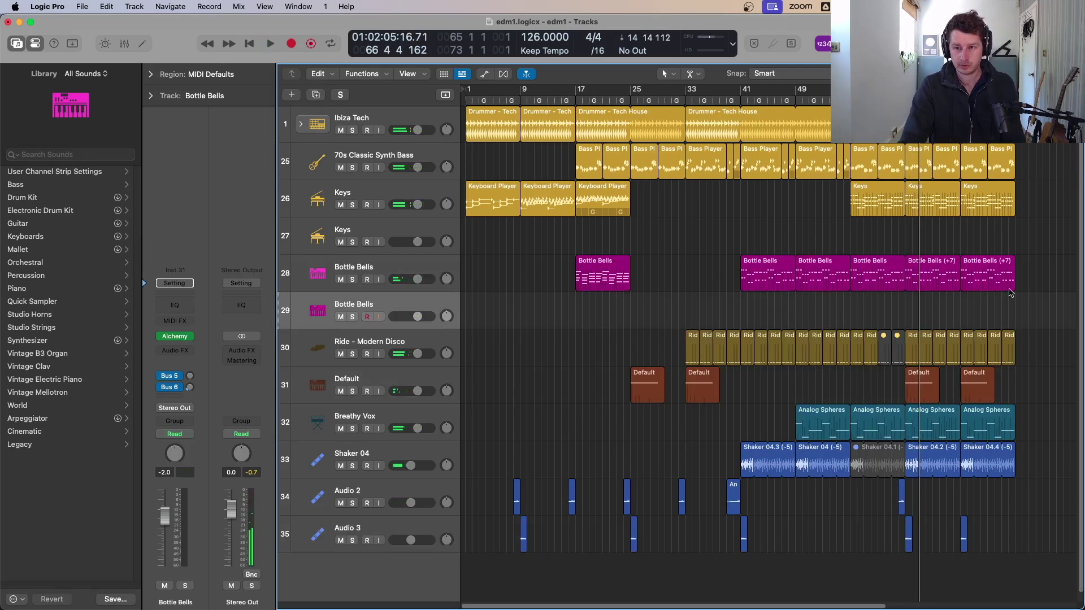
pyautogui.moveTo(1039, 272); pyautogui.dragTo(952, 311)
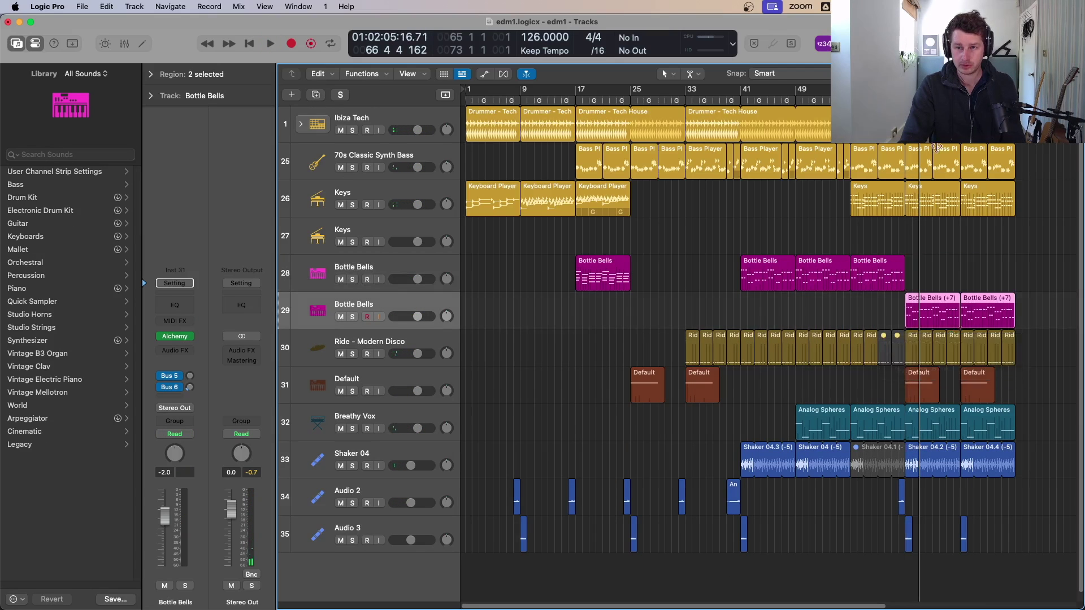
# - Solo the duplicated Bottle Bells track with the cycle on, start playback and open its Alchemy instrument in the advanced view
pyautogui.press('c')
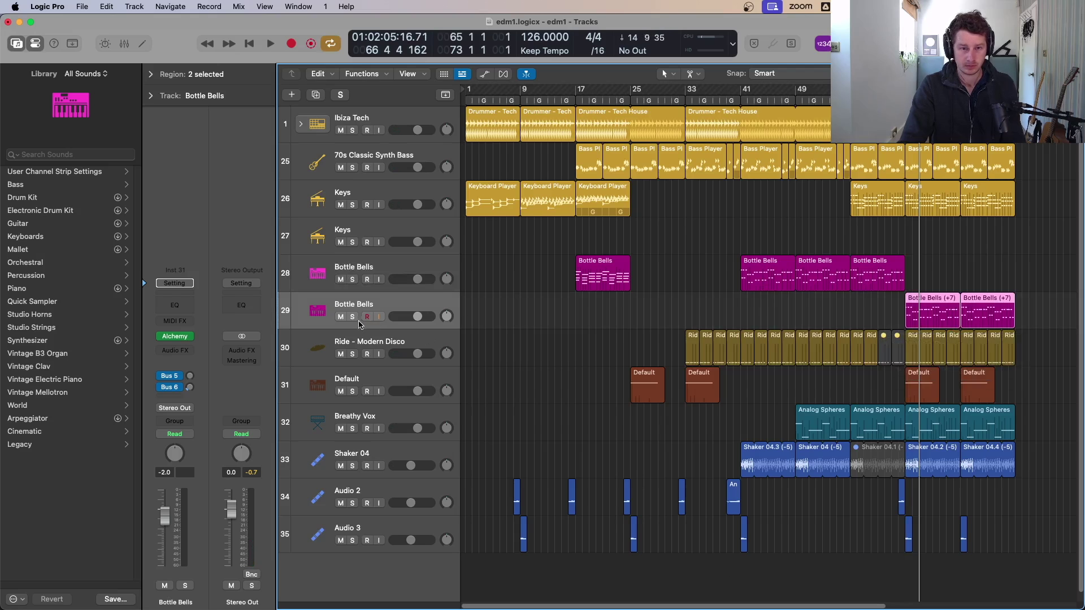
pyautogui.press('s')
pyautogui.press('space')
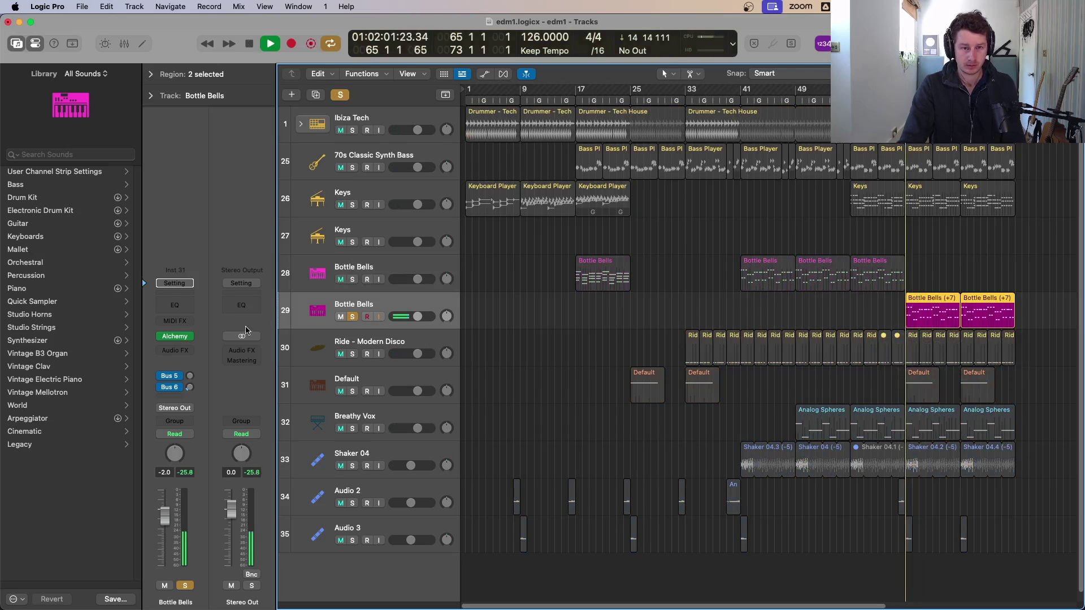
pyautogui.click(178, 337)
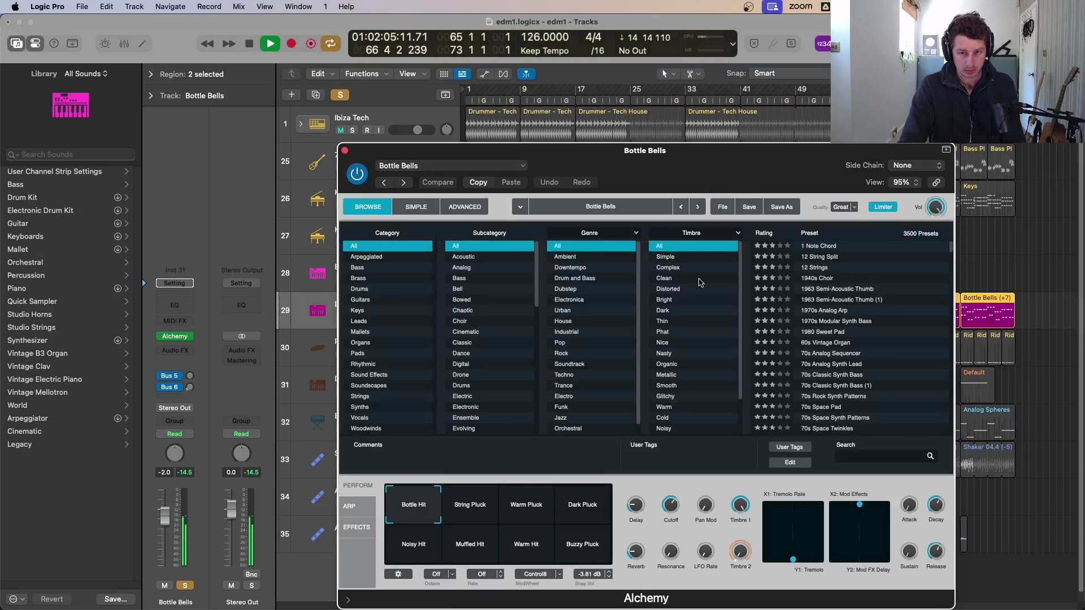
pyautogui.click(463, 208)
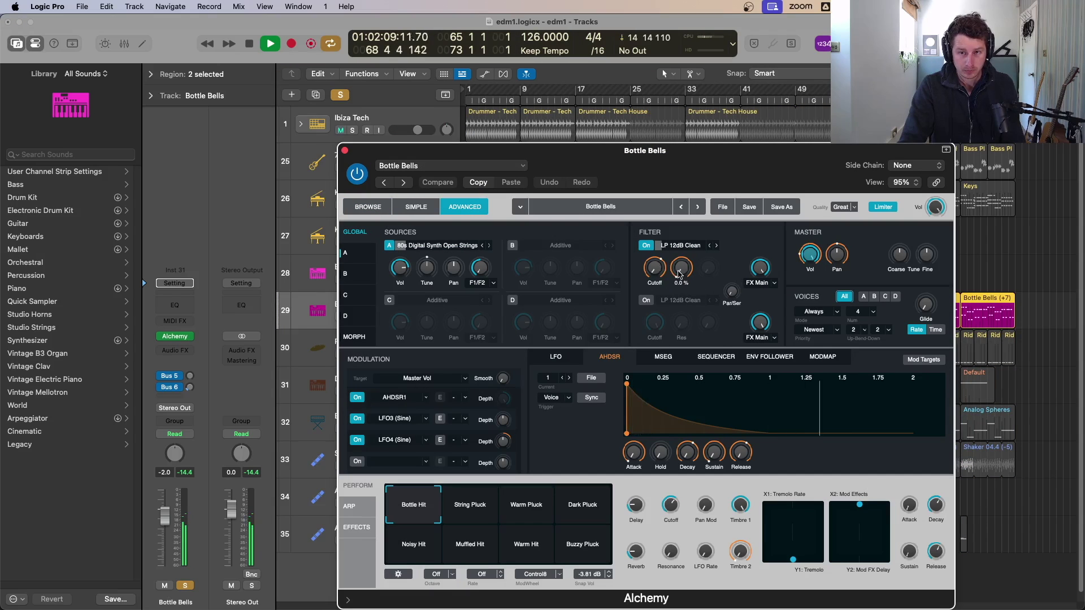
# - Adjust Alchemy's filter cutoff and Delay, set Timbre 1 to 57.08% and Timbre 2 to 49.23%, close it and stop playback
pyautogui.moveTo(652, 274); pyautogui.dragTo(654, 272)
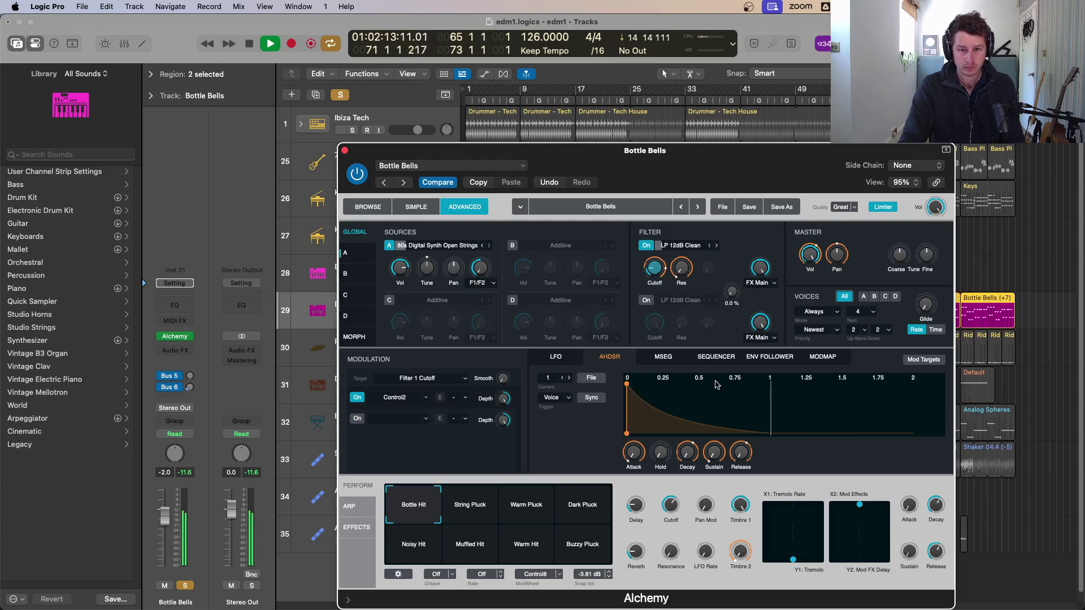
pyautogui.moveTo(632, 507); pyautogui.dragTo(635, 491)
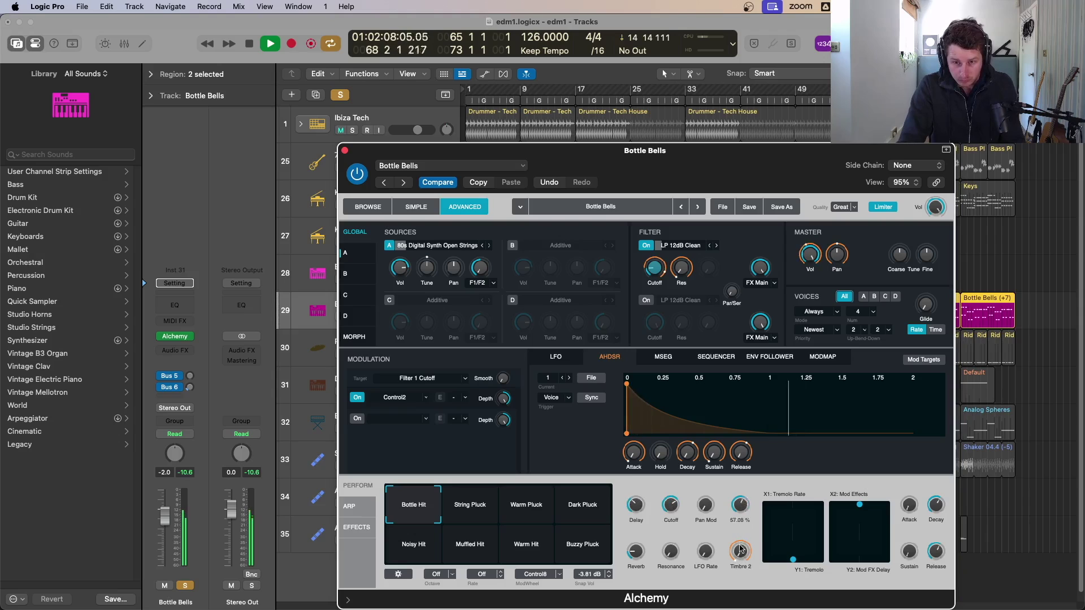
pyautogui.moveTo(738, 543); pyautogui.dragTo(739, 509)
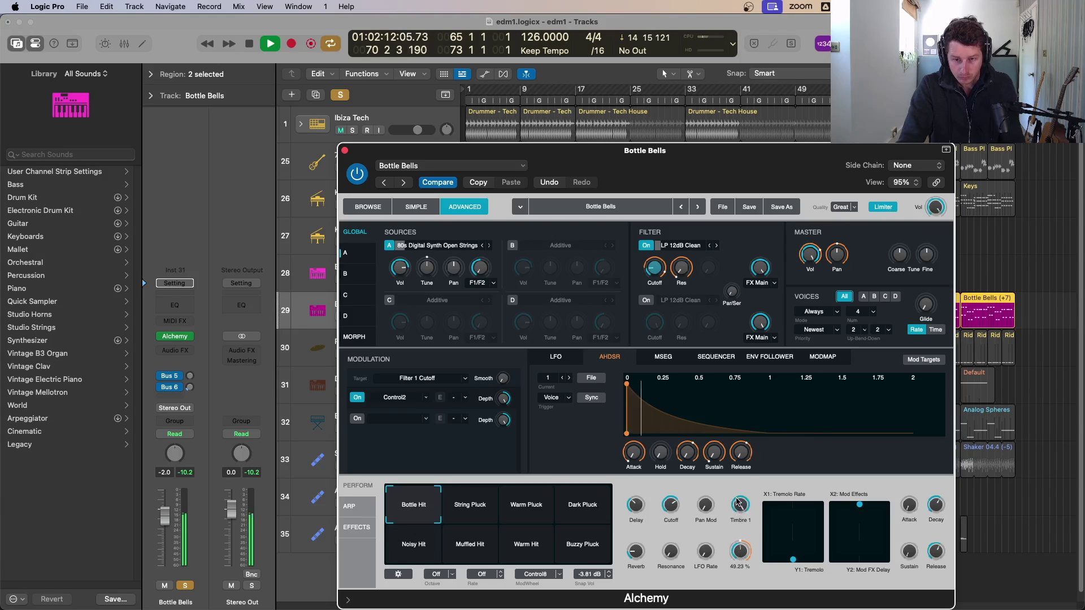
pyautogui.click(345, 150)
pyautogui.press('space')
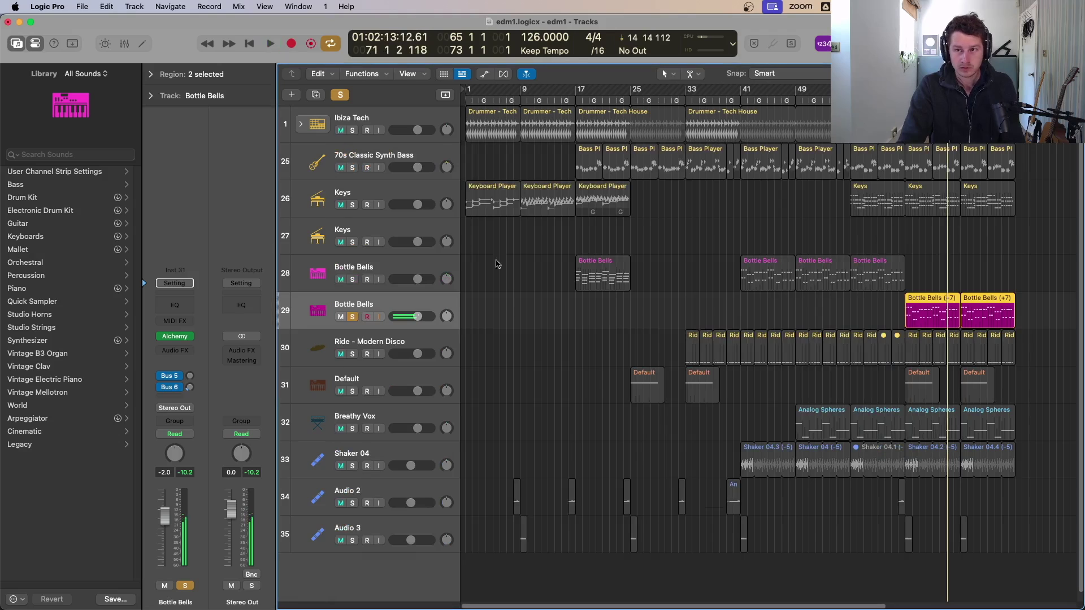
# - Unsolo the duplicated Bottle Bells track and play the full mix across bar 65 with the cycle off
pyautogui.click(352, 317)
pyautogui.press('space')
pyautogui.press('c')
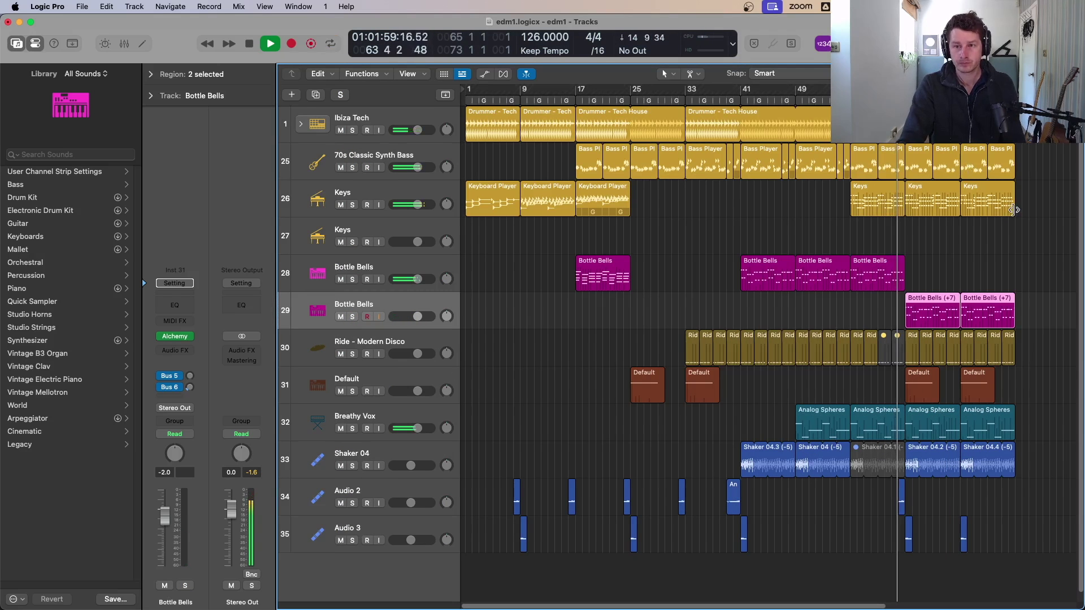
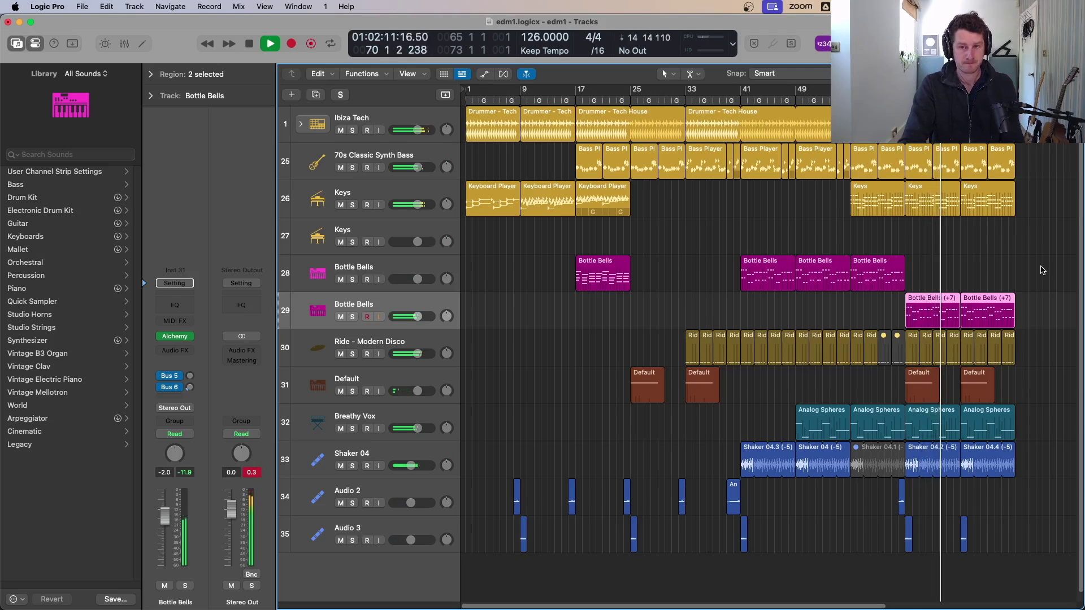
pyautogui.press('super+Tab')
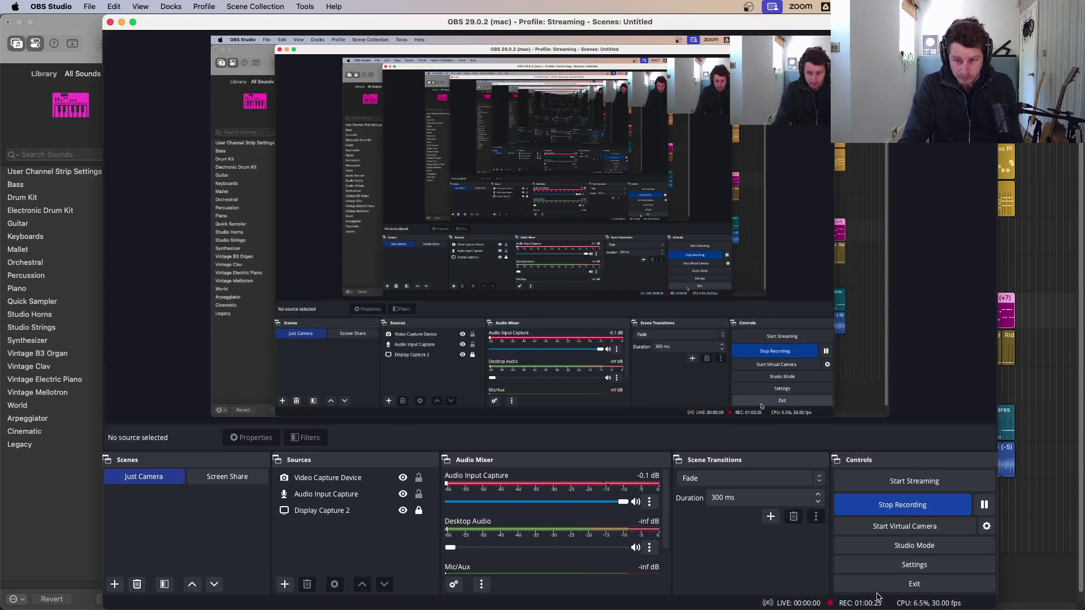
pyautogui.press('super+Tab')
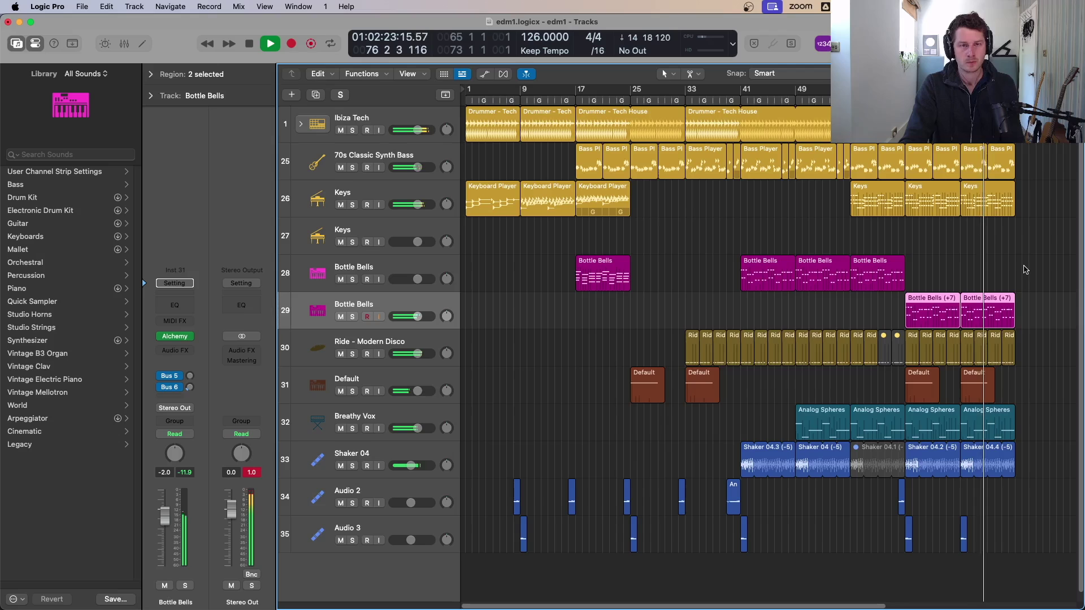
# - Copy the instrument, drum and Shaker 04 regions of bars 65 to 80 to bar 81 with their automation data and stop playback
pyautogui.scroll(-1, 1028, 274)
pyautogui.scroll(-3, 1028, 274)
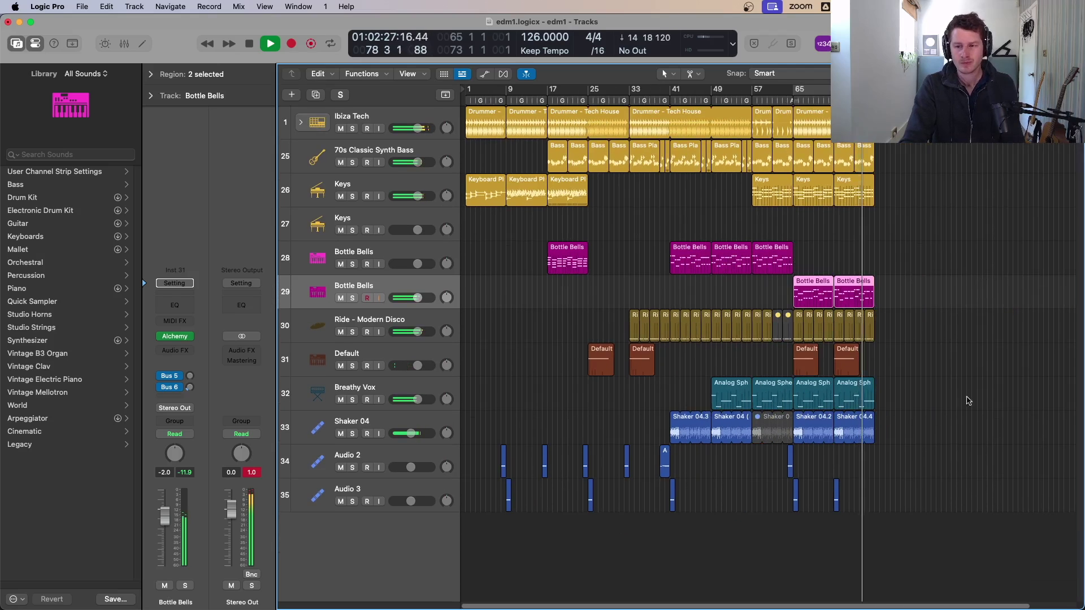
pyautogui.moveTo(931, 477); pyautogui.dragTo(897, 130)
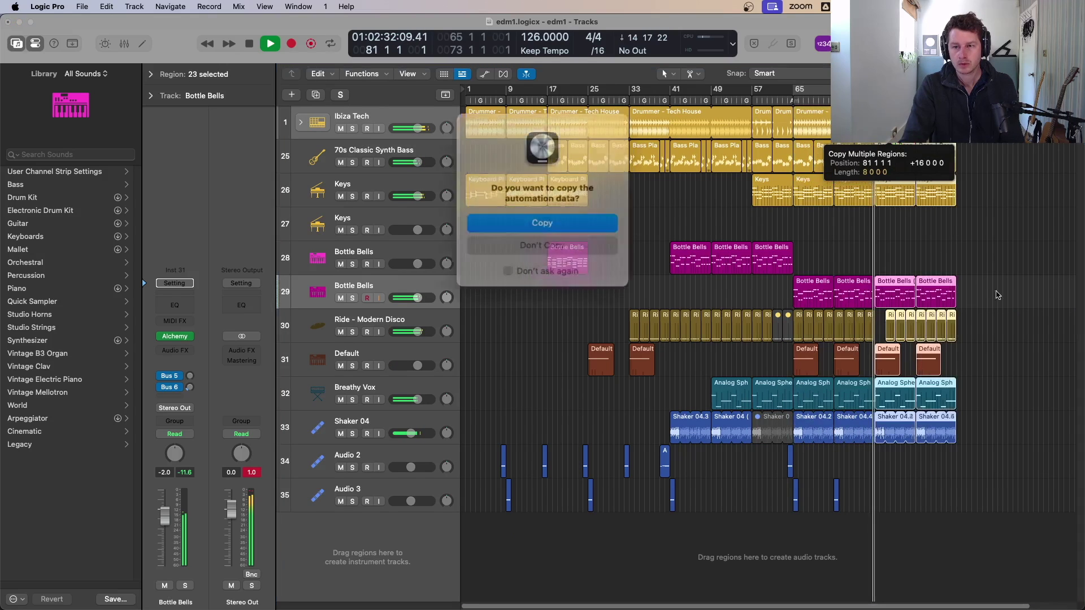
pyautogui.click(526, 226)
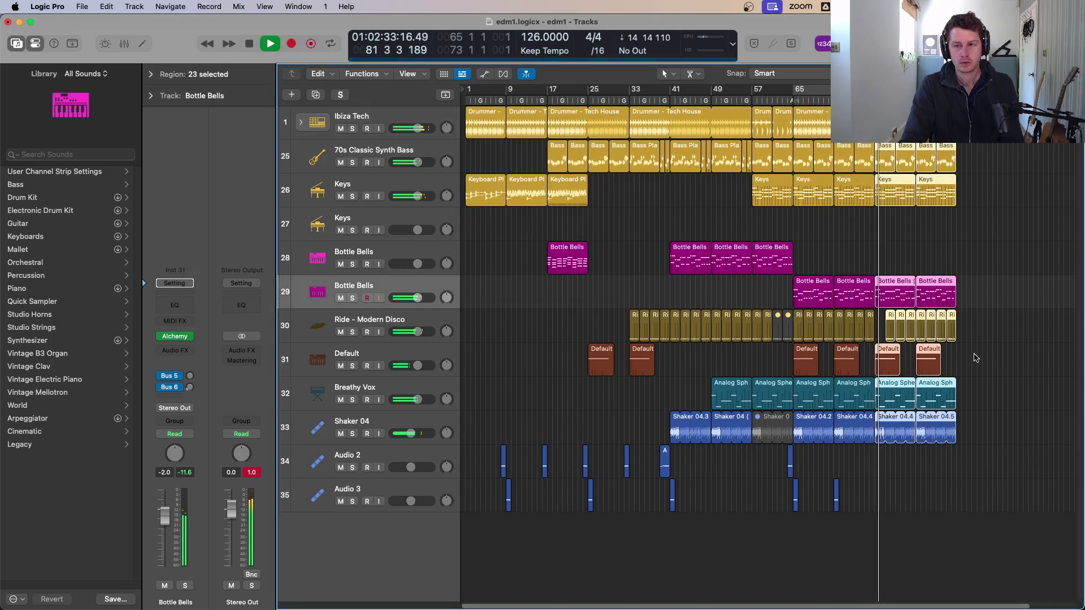
pyautogui.press('space')
# - Fill the gap at bar 81 on the Ride - Modern Disco track with a copy of the adjacent ride region
pyautogui.keyDown('ctrl'); pyautogui.keyDown('alt'); pyautogui.click(968, 305); pyautogui.keyUp('alt'); pyautogui.keyUp('ctrl')
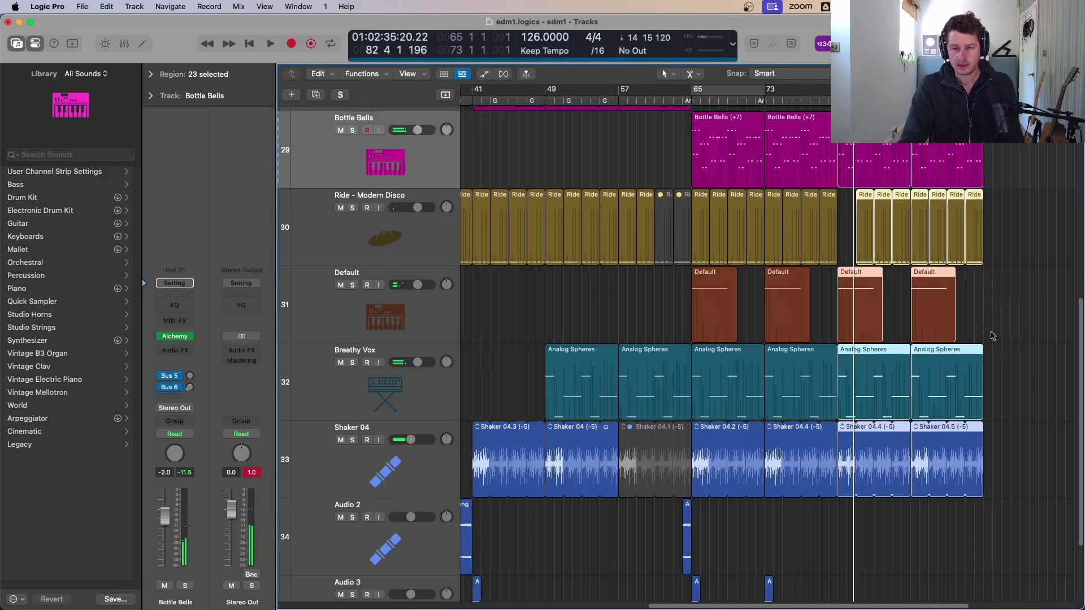
pyautogui.click(1017, 290)
pyautogui.keyDown('alt'); pyautogui.moveTo(868, 220); pyautogui.dragTo(853, 226); pyautogui.keyUp('alt')
pyautogui.keyDown('ctrl'); pyautogui.keyDown('alt'); pyautogui.click(975, 300); pyautogui.keyUp('alt'); pyautogui.keyUp('ctrl')
pyautogui.keyDown('ctrl'); pyautogui.keyDown('alt'); pyautogui.click(976, 302); pyautogui.keyUp('alt'); pyautogui.keyUp('ctrl')
pyautogui.keyDown('ctrl'); pyautogui.keyDown('alt'); pyautogui.click(985, 307); pyautogui.keyUp('alt'); pyautogui.keyUp('ctrl')
pyautogui.keyDown('ctrl'); pyautogui.keyDown('alt'); pyautogui.click(979, 281); pyautogui.keyUp('alt'); pyautogui.keyUp('ctrl')
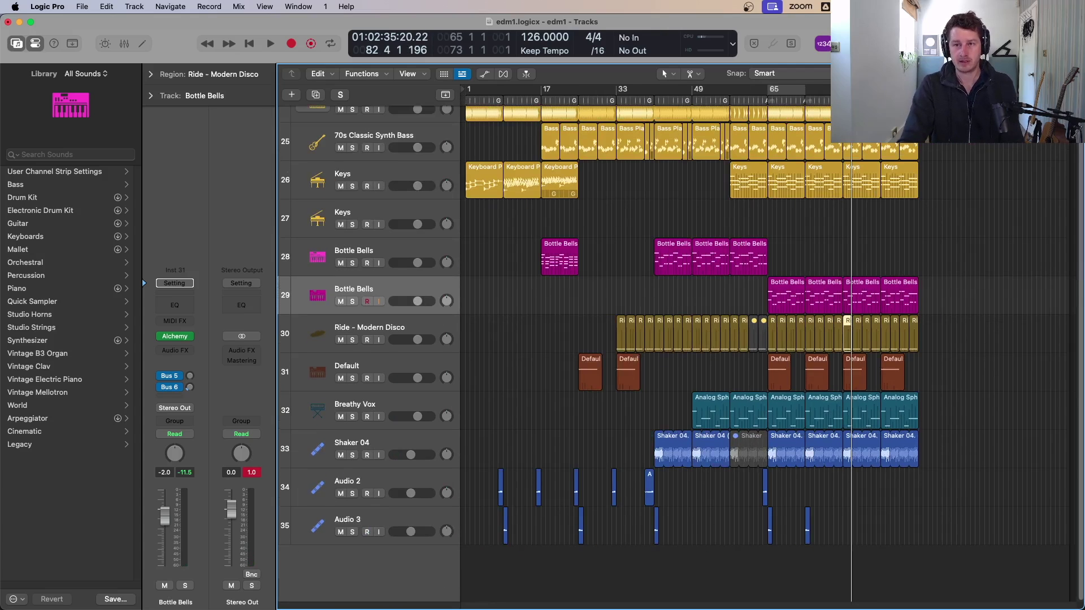
# - Set the cycle range from bar 81 to bar 97 and play the start of the copied section
pyautogui.moveTo(842, 88); pyautogui.dragTo(918, 89)
pyautogui.keyDown('ctrl'); pyautogui.keyDown('alt'); pyautogui.click(944, 283); pyautogui.keyUp('alt'); pyautogui.keyUp('ctrl')
pyautogui.press('space')
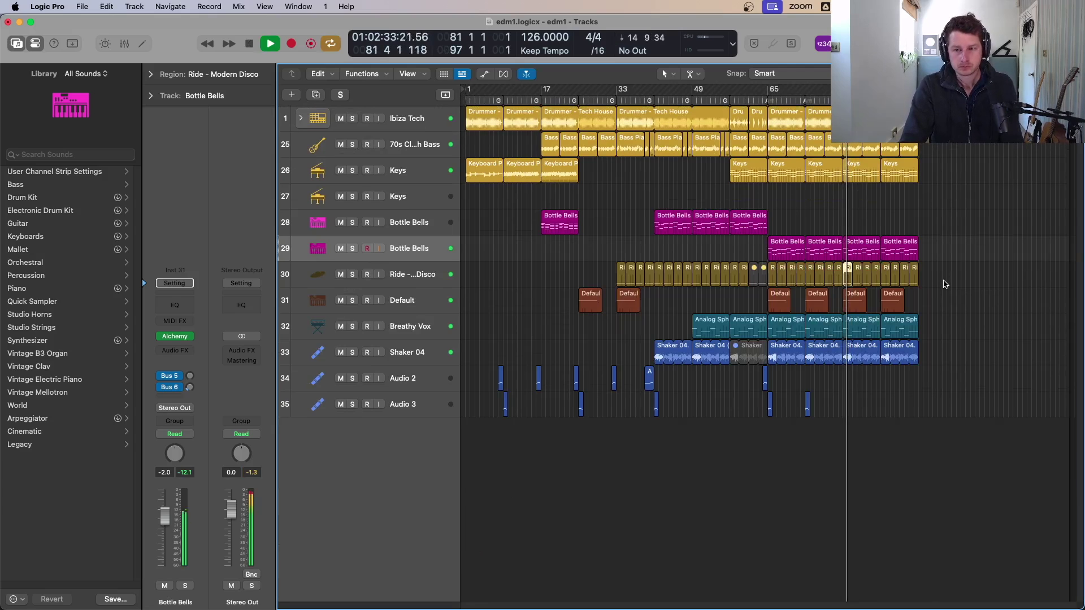
pyautogui.press('space')
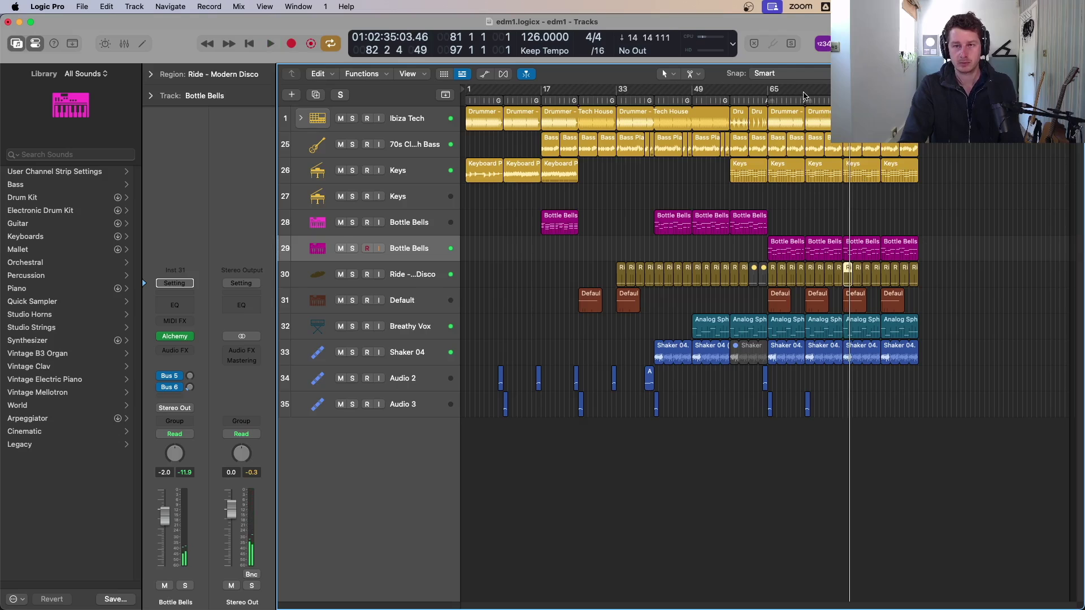
# - Set the cycle range to bars 73 to 81, start playback there, and switch the cycle off
pyautogui.moveTo(805, 92); pyautogui.dragTo(843, 92)
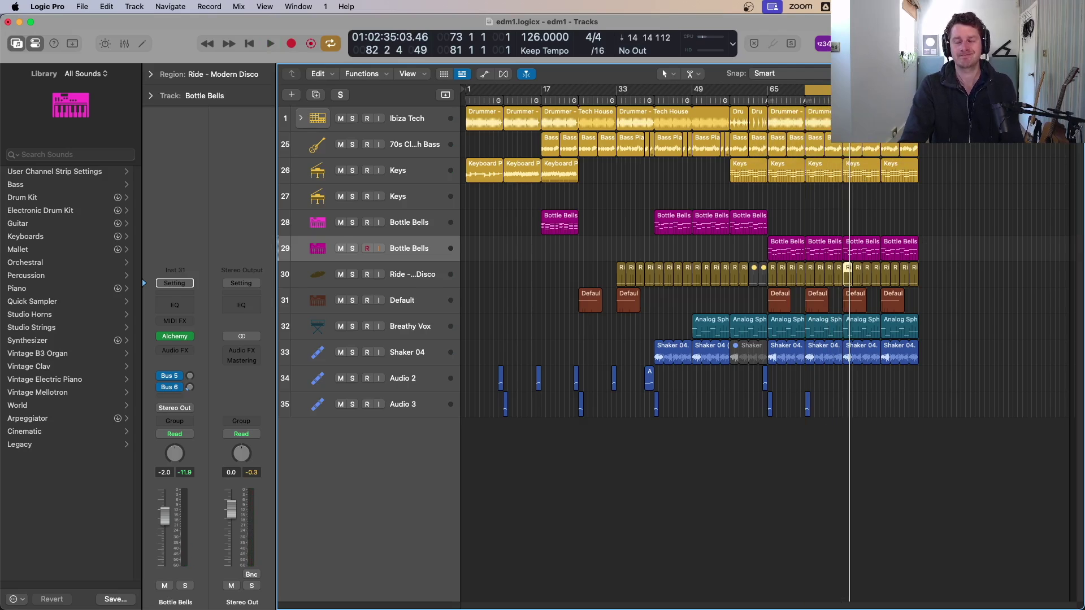
pyautogui.press('space')
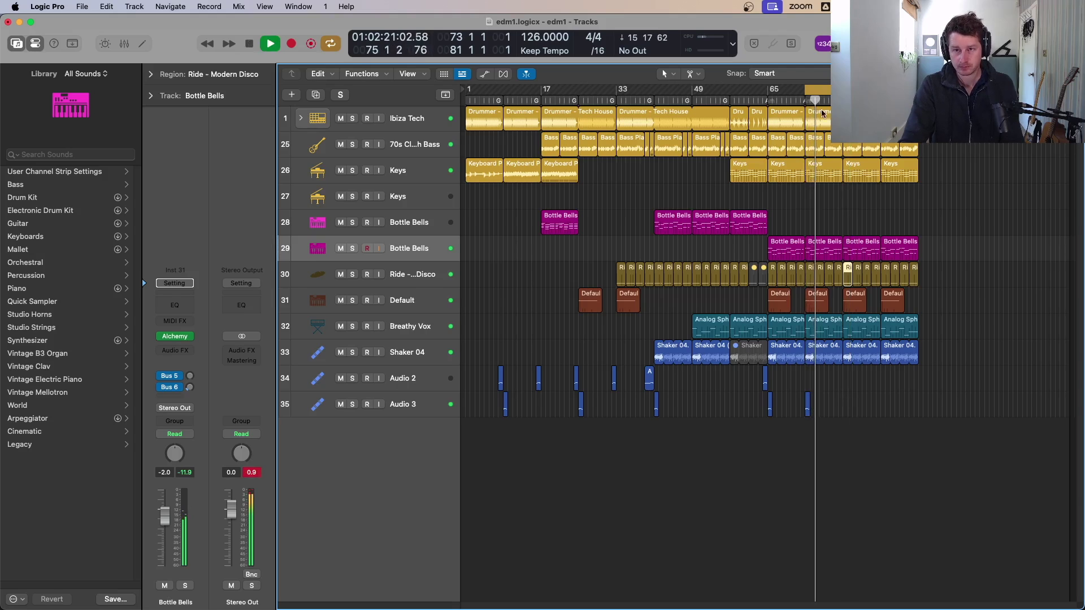
pyautogui.press('c')
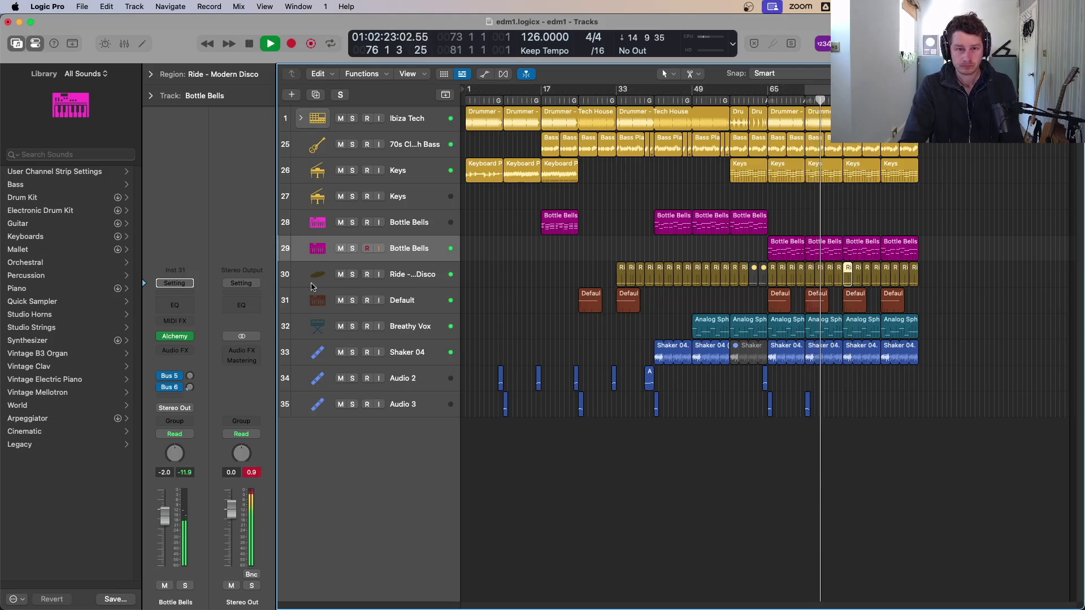
# - Add a Distortion effect to the second Bottle Bells track's Alchemy effects rack, raising Tube slightly and XCite to about 12%
pyautogui.click(176, 337)
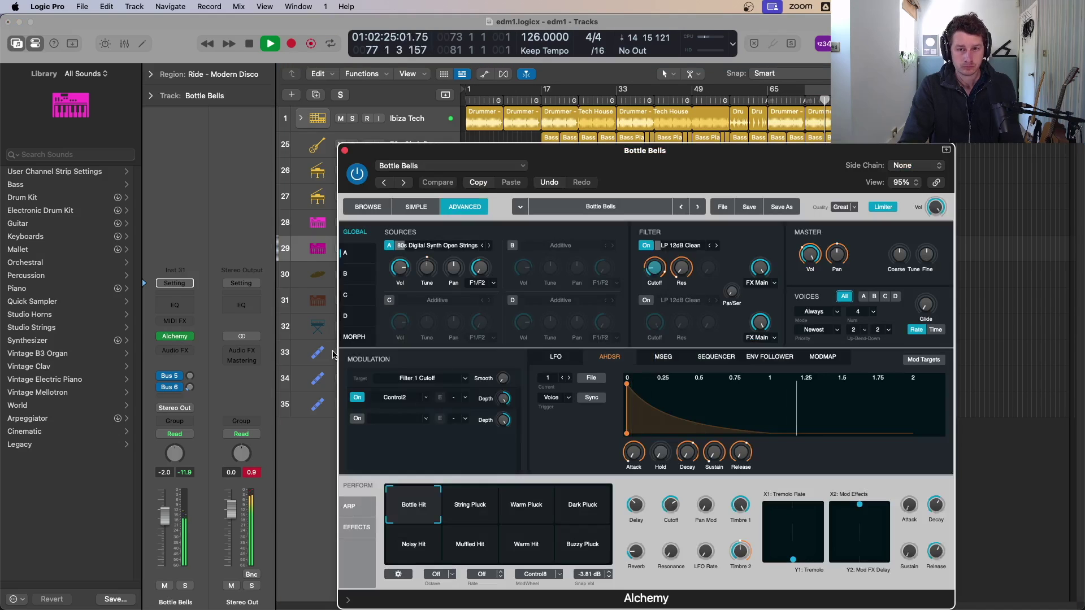
pyautogui.click(351, 255)
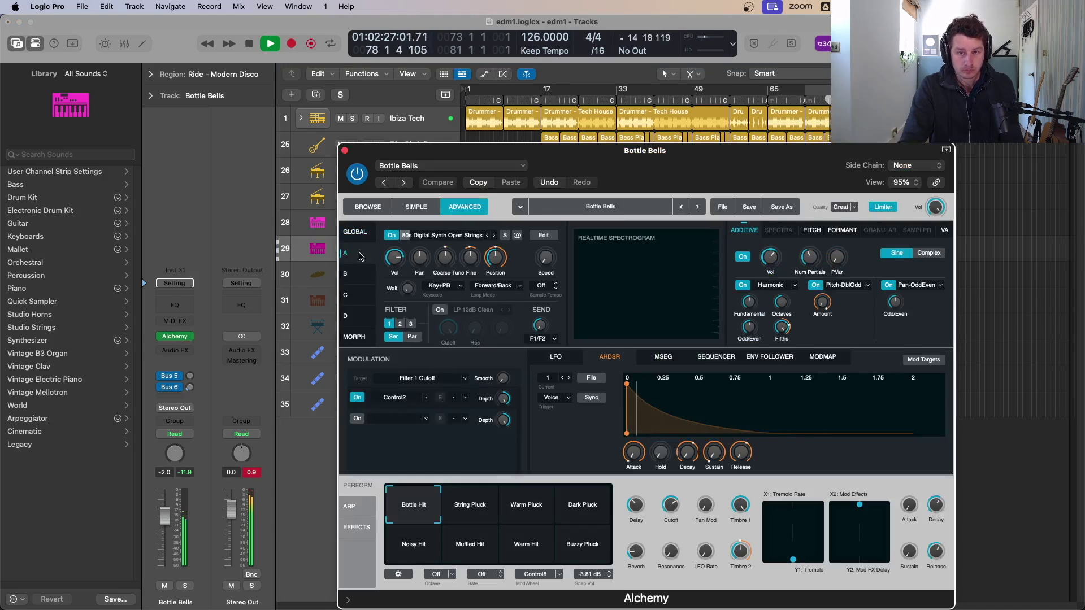
pyautogui.click(356, 233)
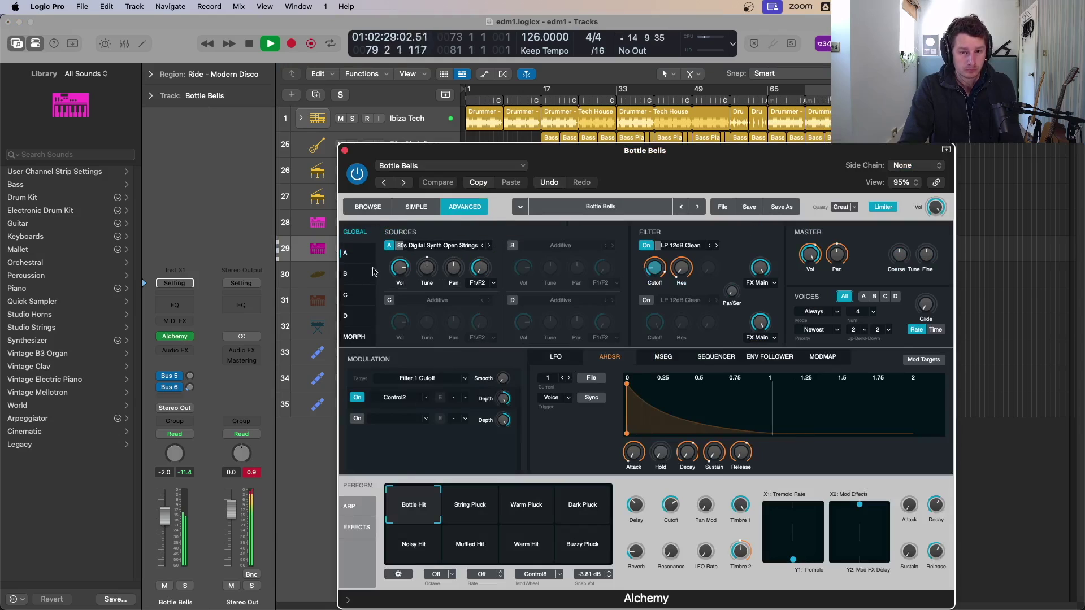
pyautogui.click(356, 528)
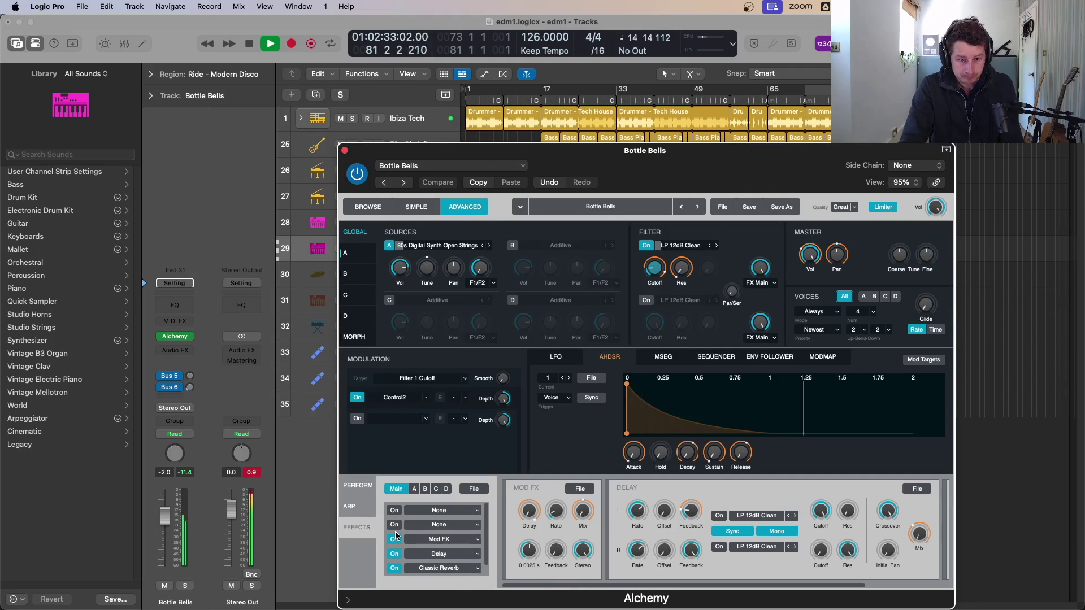
pyautogui.click(462, 527)
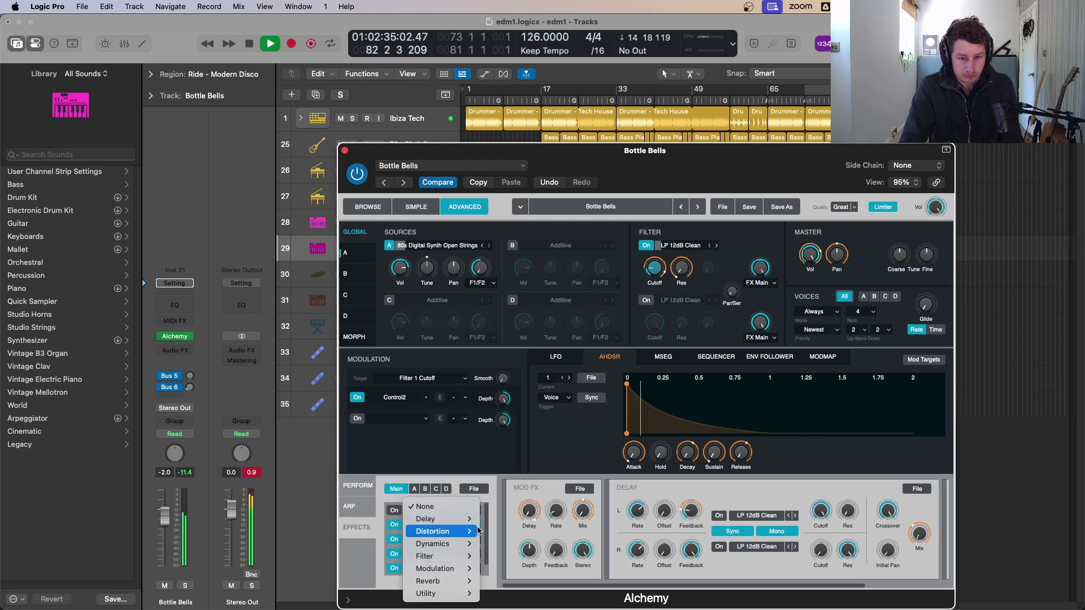
pyautogui.moveTo(457, 531)
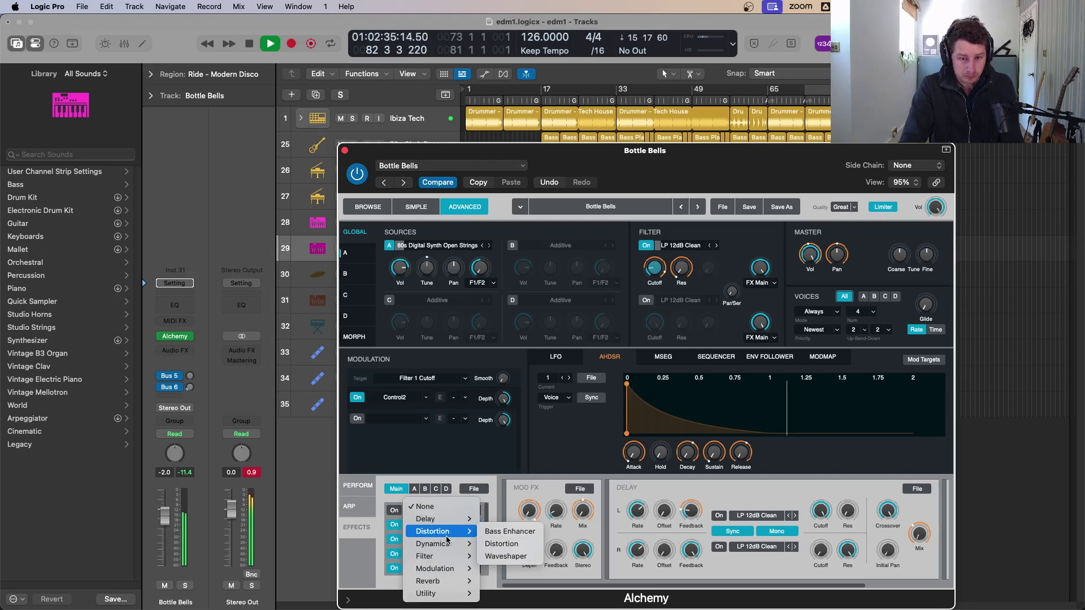
pyautogui.click(502, 544)
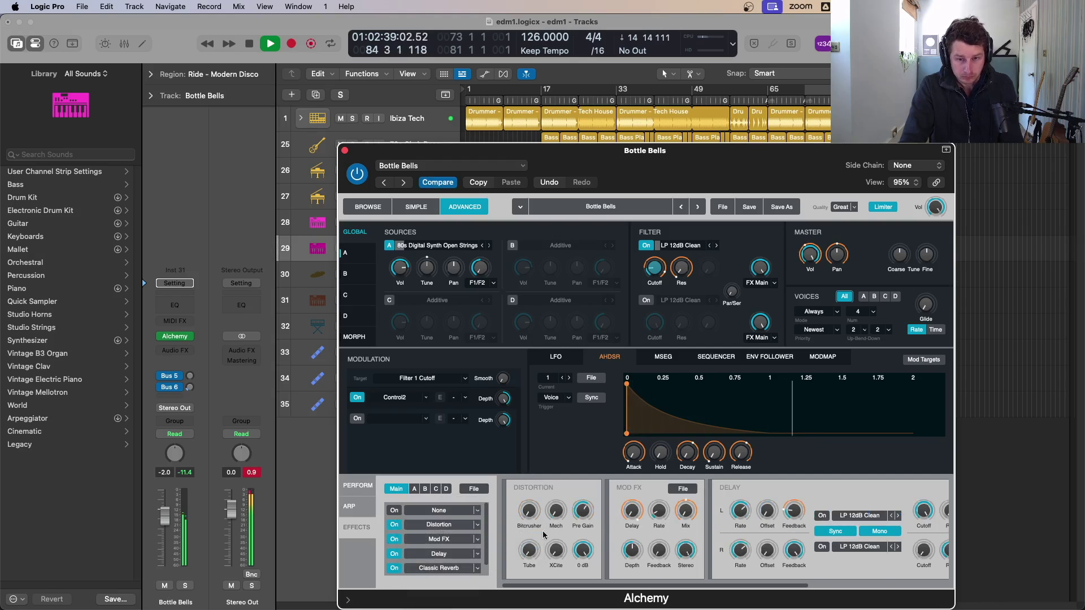
pyautogui.moveTo(531, 552); pyautogui.dragTo(529, 542)
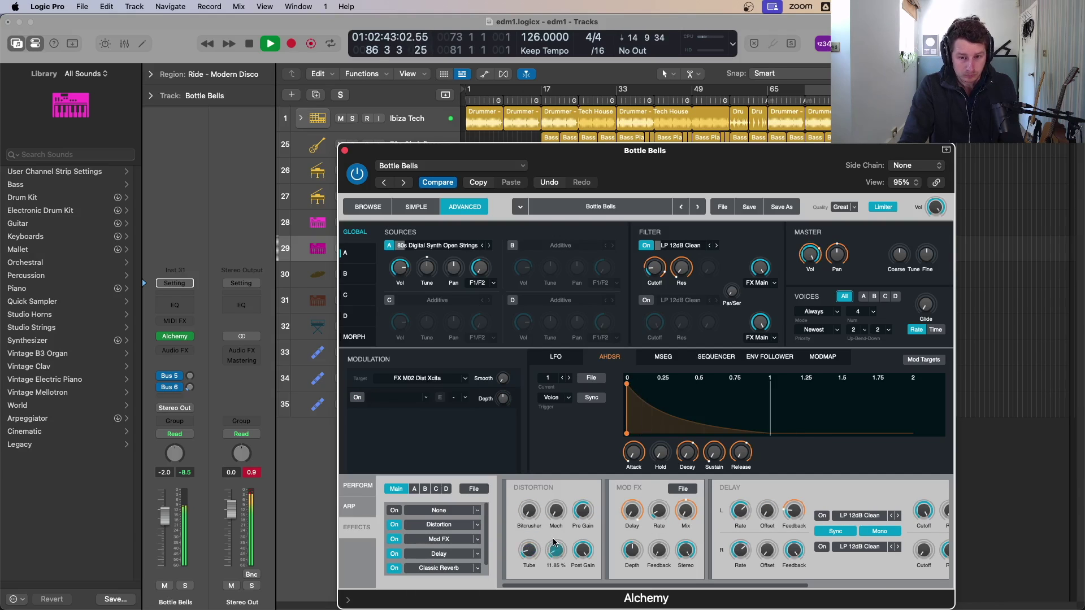
pyautogui.click(345, 150)
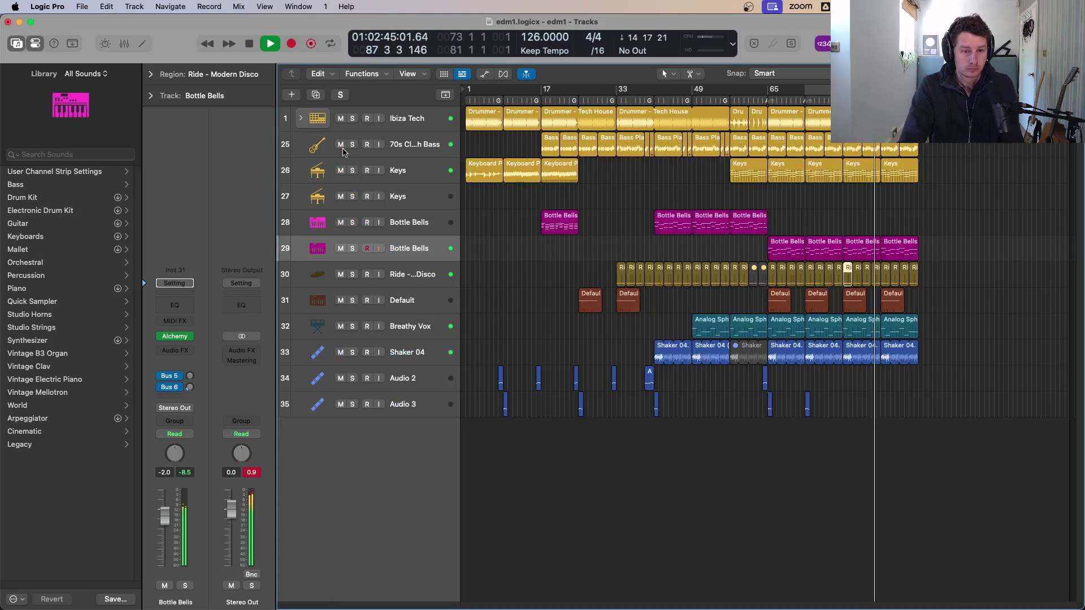
# - Set the cycle range to bars 81 to 97, switch the cycle off, and stop playback
pyautogui.moveTo(843, 89); pyautogui.dragTo(919, 89)
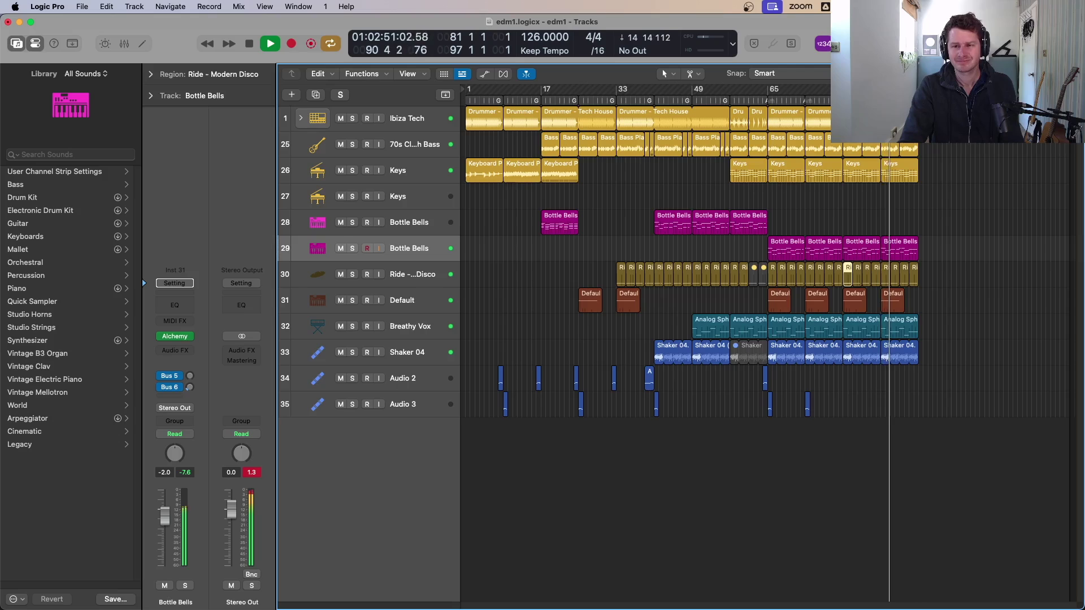
pyautogui.press('c')
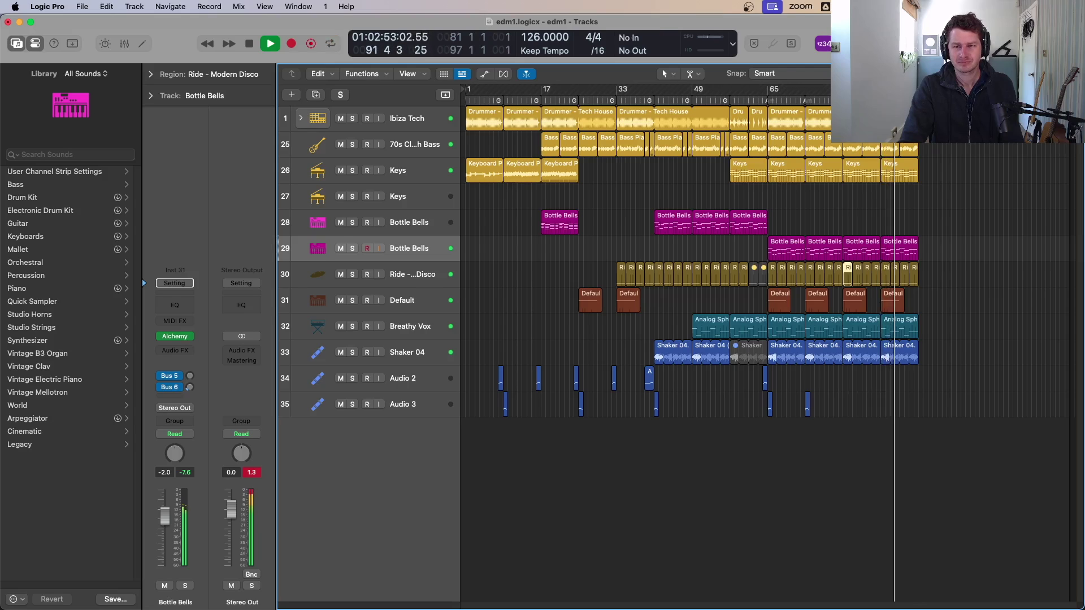
pyautogui.press('space')
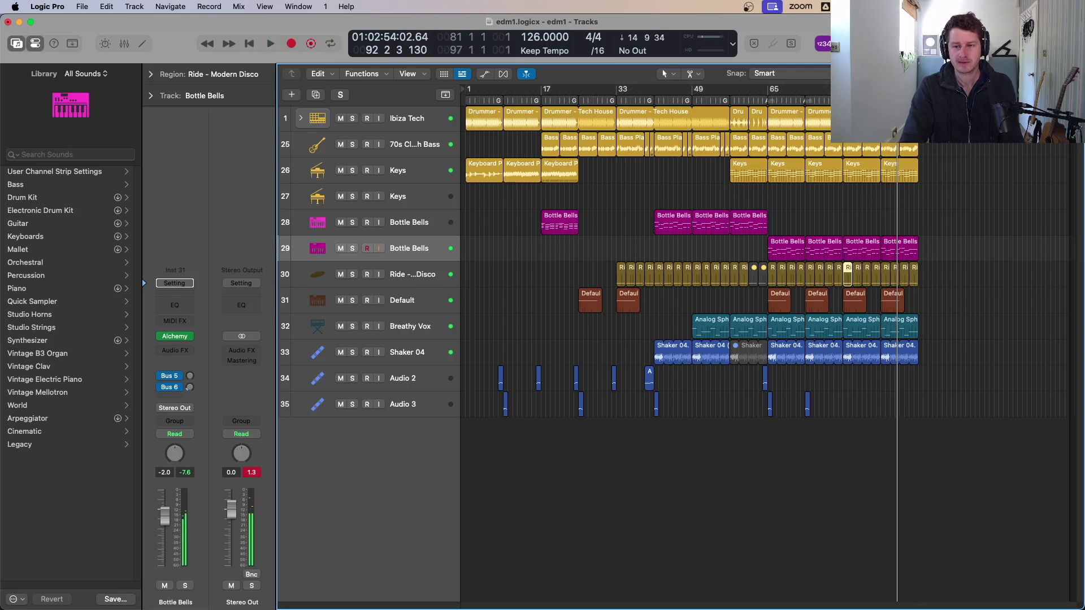
# - Set the cycle range to bars 81 to 89 and play it with the Ibiza Tech and Shaker 04 tracks soloed
pyautogui.moveTo(848, 89)
pyautogui.mouseDown()
pyautogui.moveTo(881, 88)
pyautogui.moveTo(843, 89)
pyautogui.mouseUp()
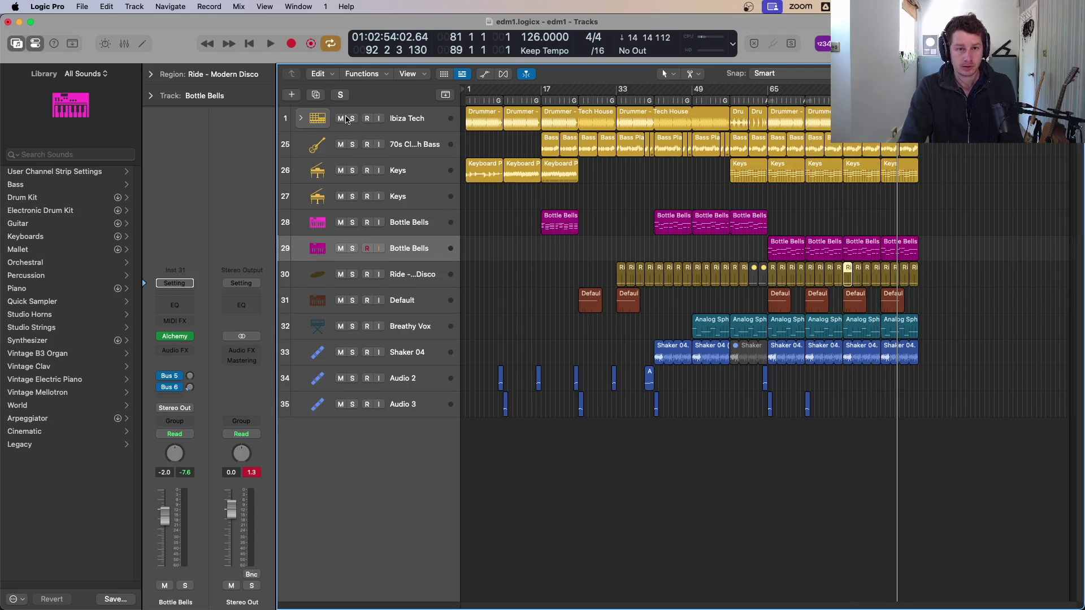
pyautogui.click(351, 119)
pyautogui.press('space')
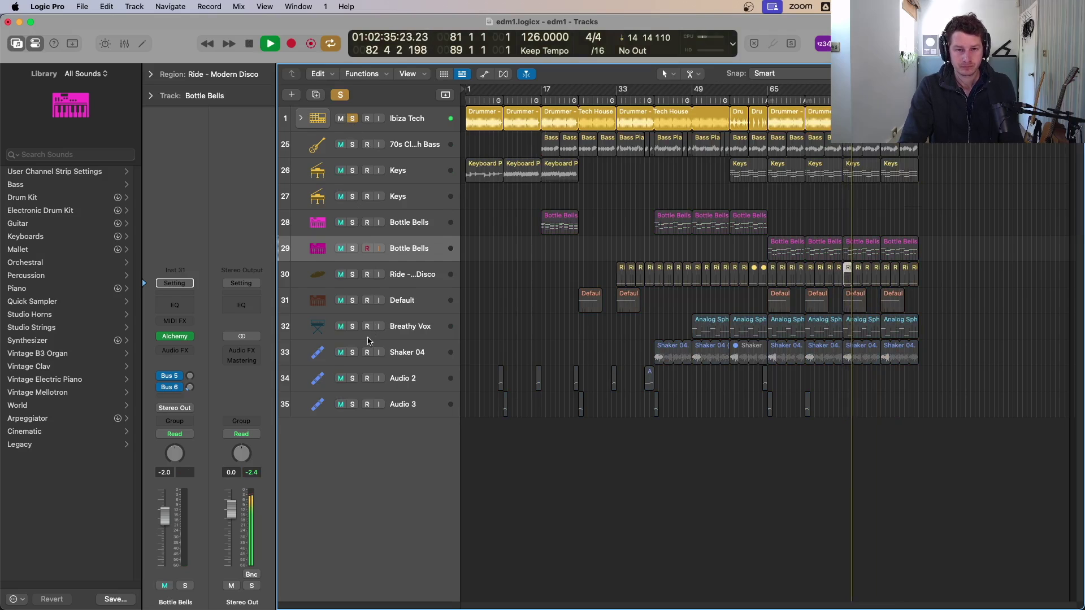
pyautogui.click(352, 353)
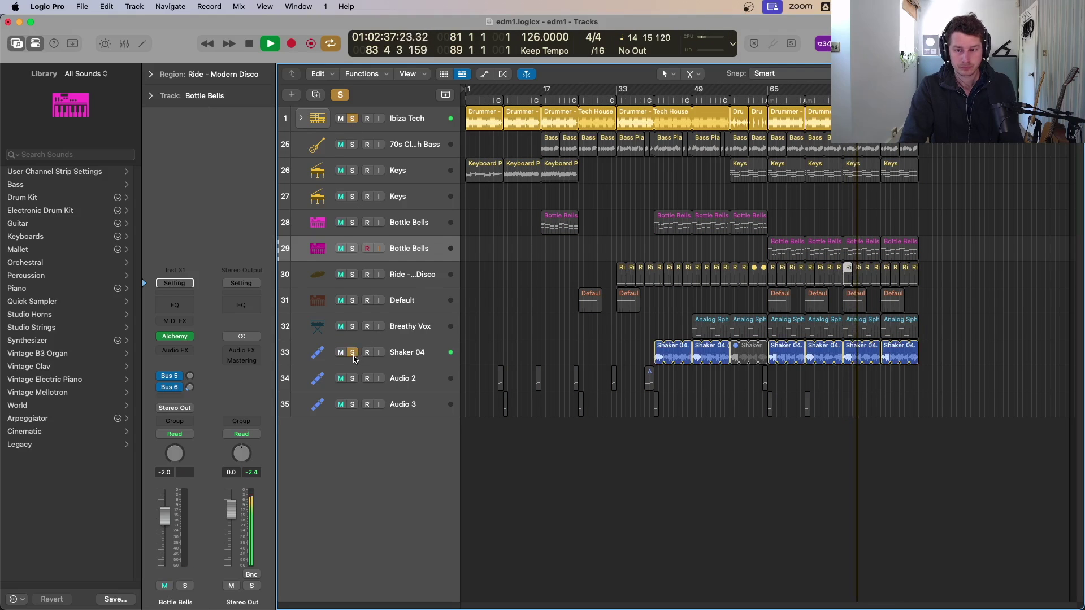
pyautogui.press('space')
# - Open the Apple Loops browser, clear the previous search, and search for tambourine loops
pyautogui.press('f')
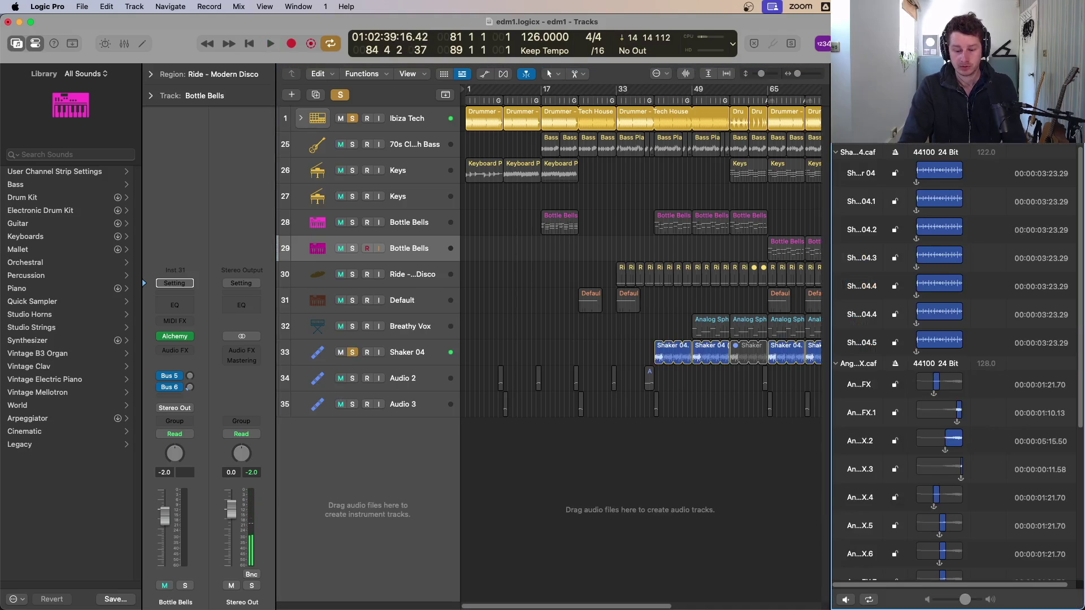
pyautogui.press('o')
pyautogui.press('o')
pyautogui.press('o')
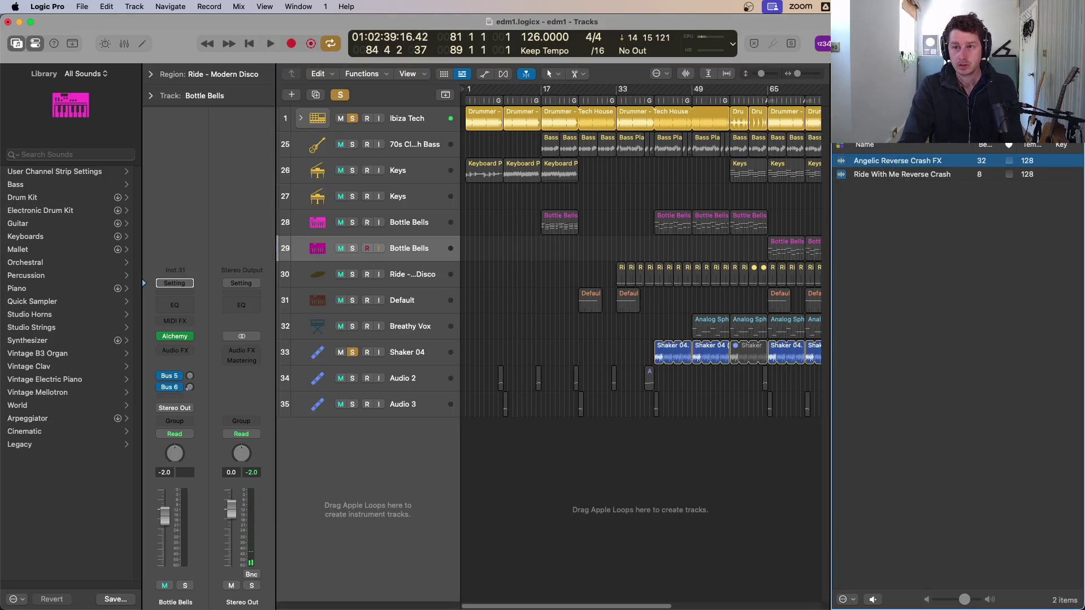
pyautogui.click(1072, 128)
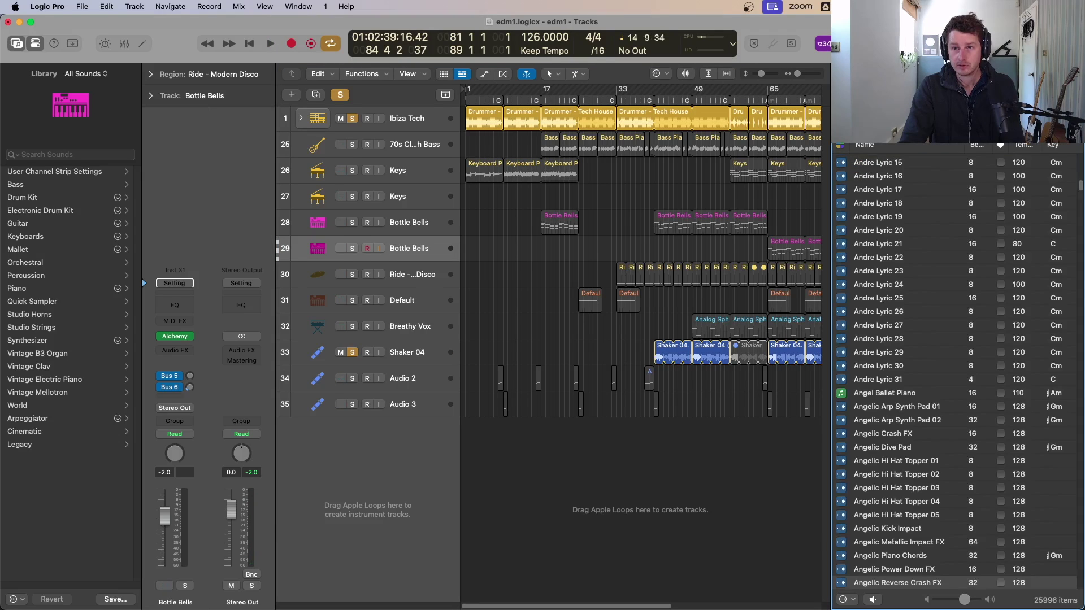
pyautogui.press('Return')
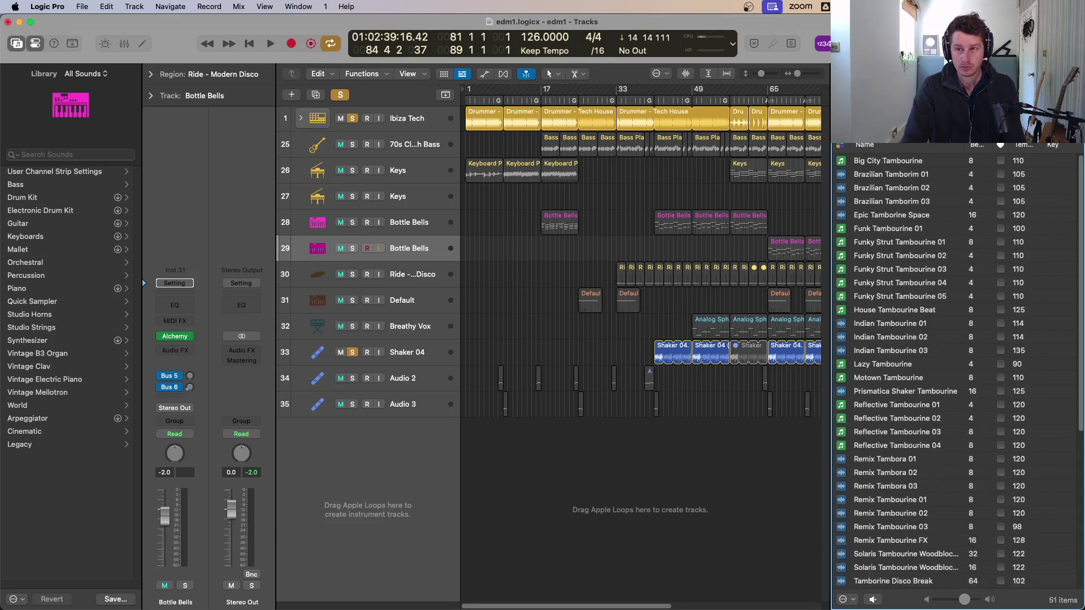
# - Audition the tambourine loops from Remix Tambora 02 and Tambourine 01 down to Tambourine Tap Topper
pyautogui.scroll(-4, 927, 317)
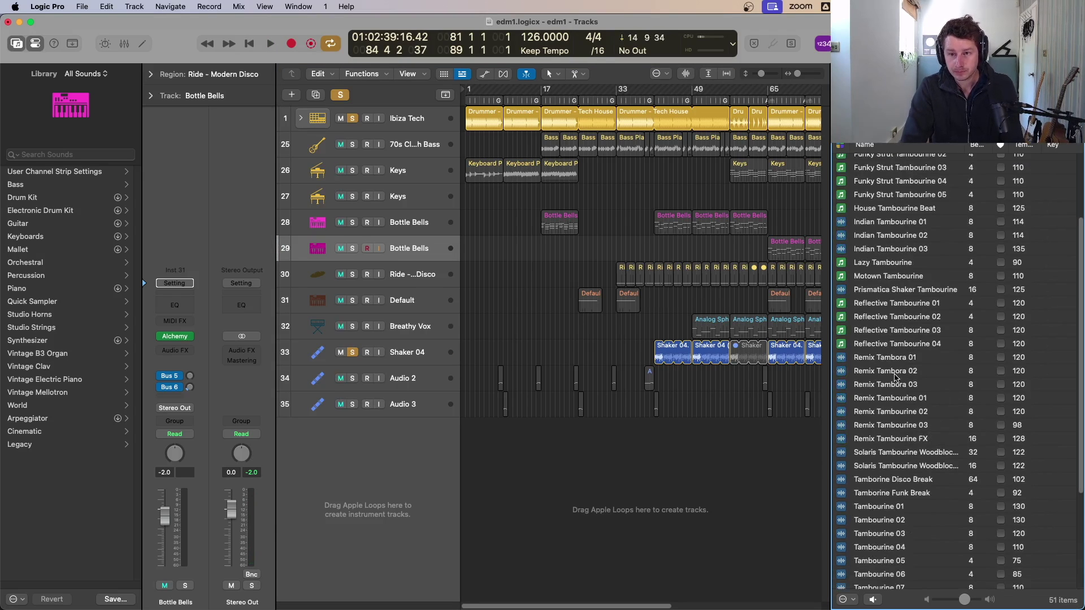
pyautogui.click(898, 370)
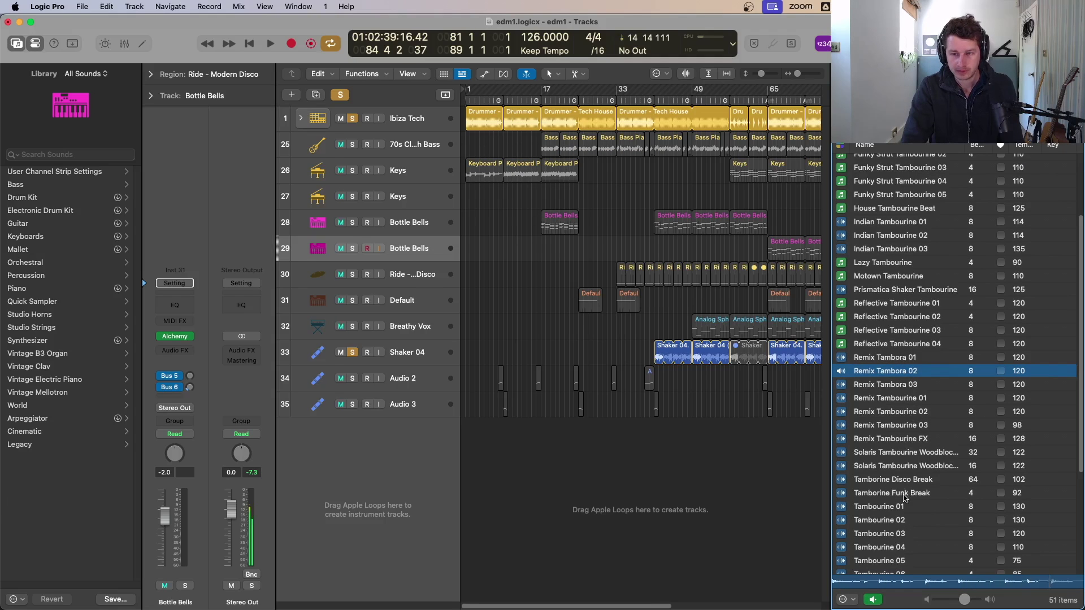
pyautogui.click(899, 506)
pyautogui.moveTo(657, 607); pyautogui.dragTo(757, 607)
pyautogui.click(894, 522)
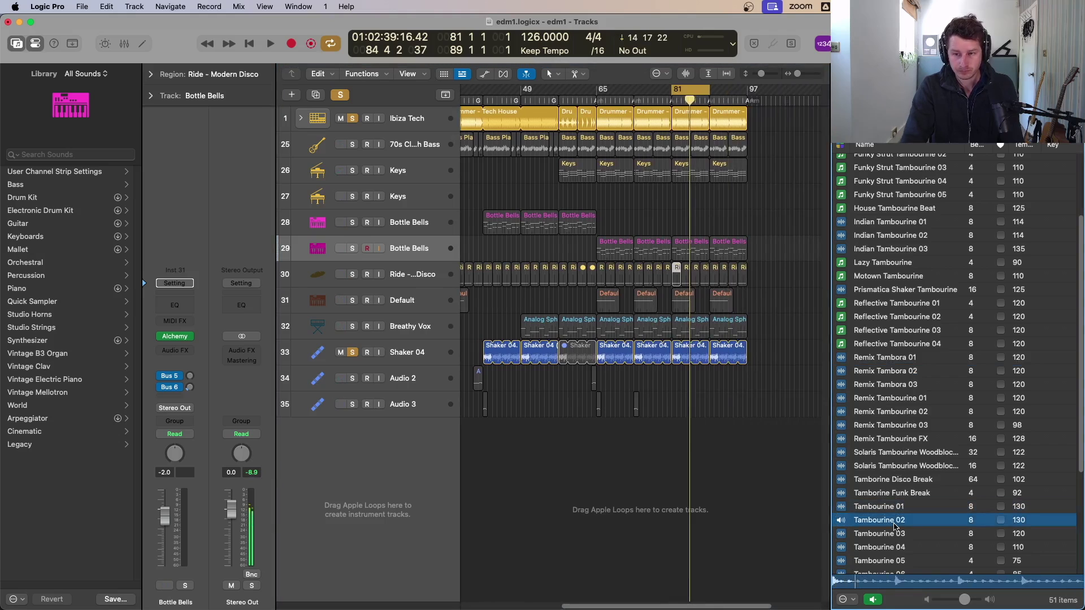
pyautogui.press('Down')
pyautogui.press('Down')
pyautogui.press('Down')
pyautogui.press('Down')
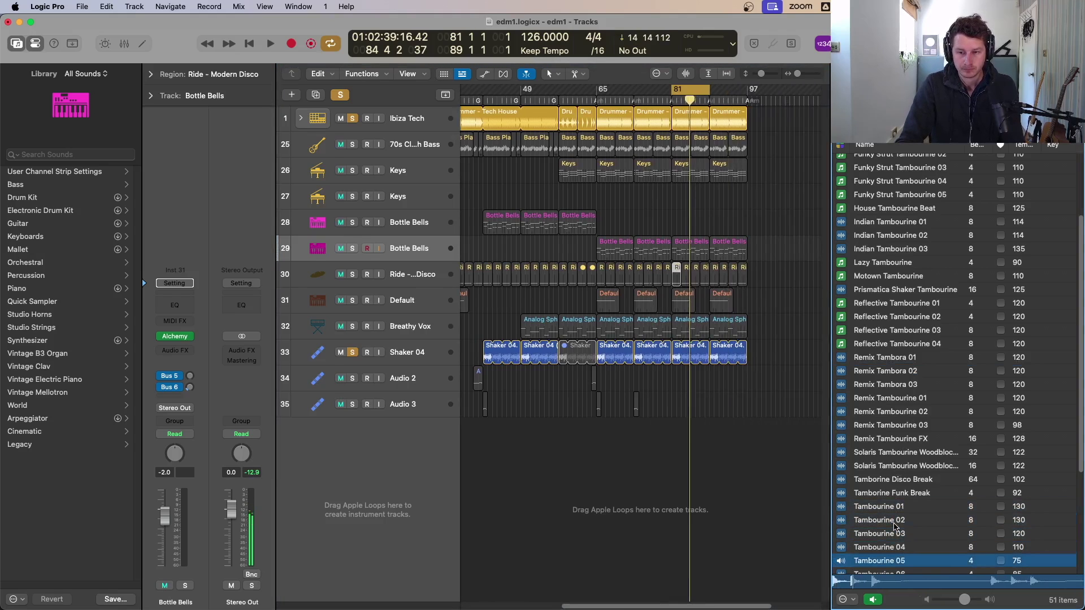
pyautogui.press('Down')
pyautogui.press('Down')
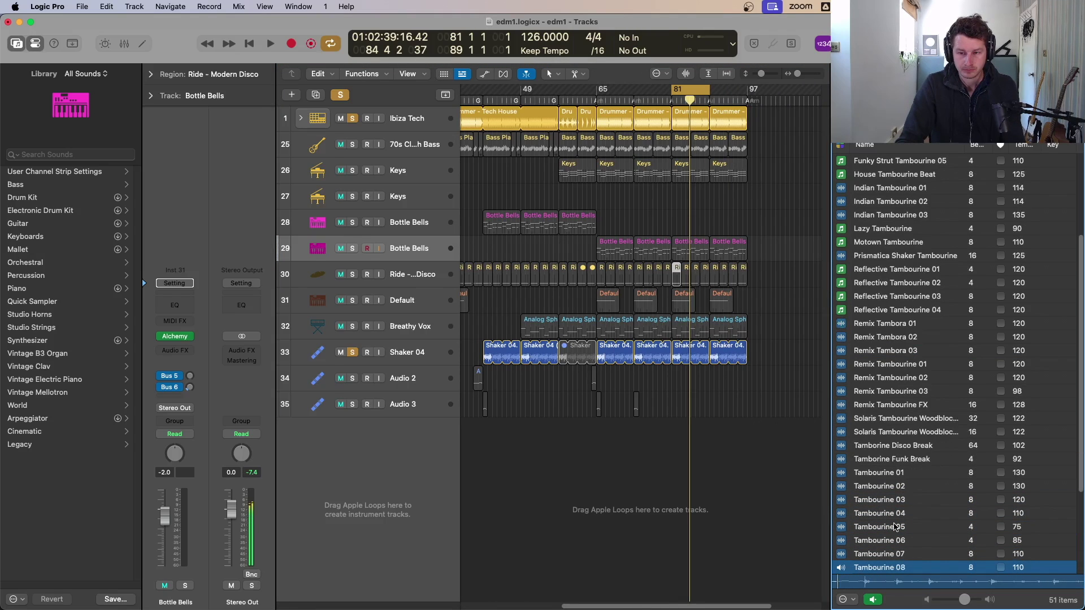
pyautogui.press('Down')
pyautogui.press('Down')
pyautogui.press('Down')
pyautogui.press('Down')
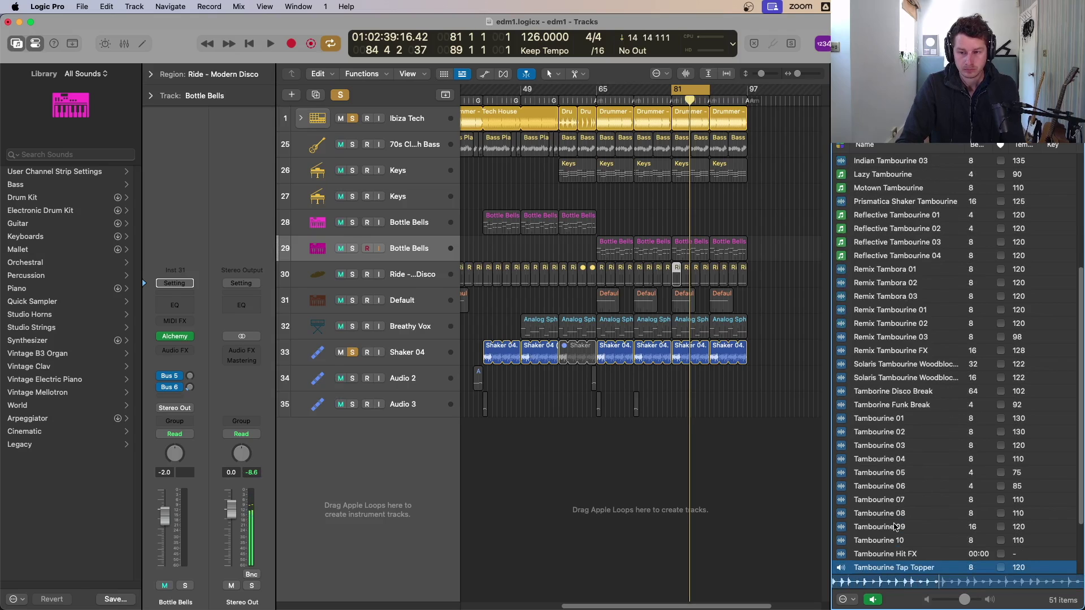
# - Add the Tambourine Tap Topper loop at bar 81 on a new track and play it soloed with the drums and shaker
pyautogui.click(741, 465)
pyautogui.moveTo(921, 568); pyautogui.dragTo(676, 463)
pyautogui.press('space')
pyautogui.moveTo(734, 400); pyautogui.dragTo(645, 473)
pyautogui.click(351, 369)
pyautogui.click(351, 369)
pyautogui.press('space')
# - Duplicate the Tambourine Tap Topper region so four copies fill bars 81 to 89
pyautogui.moveTo(620, 418); pyautogui.dragTo(651, 418)
pyautogui.moveTo(702, 410); pyautogui.dragTo(656, 411)
pyautogui.press('z')
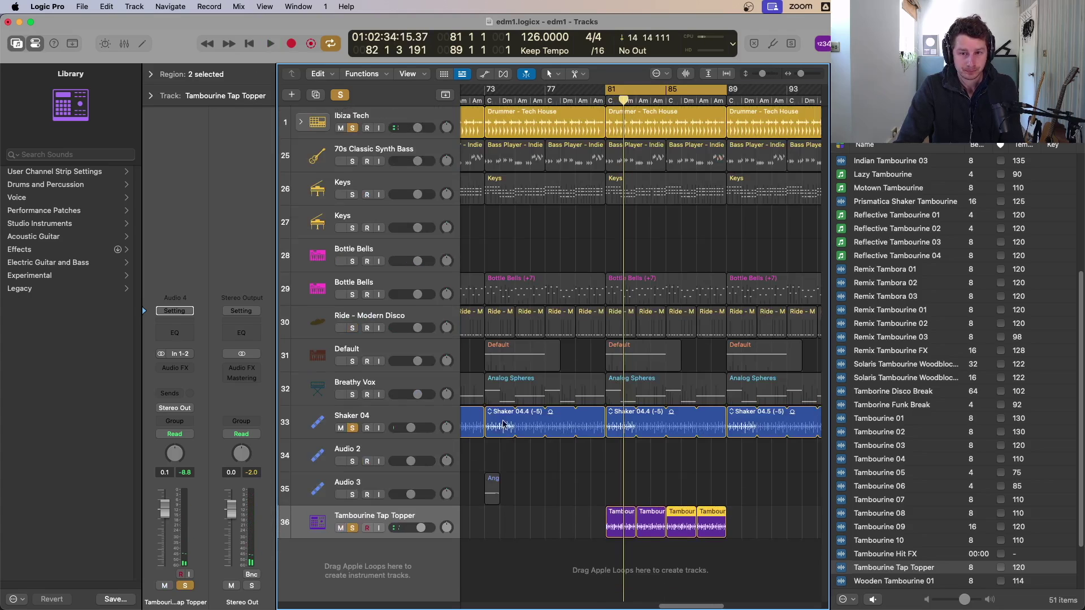
# - Clear the track solos and play the full mix in the bar 81 to 89 cycle
pyautogui.click(354, 528)
pyautogui.press('space')
pyautogui.press('z')
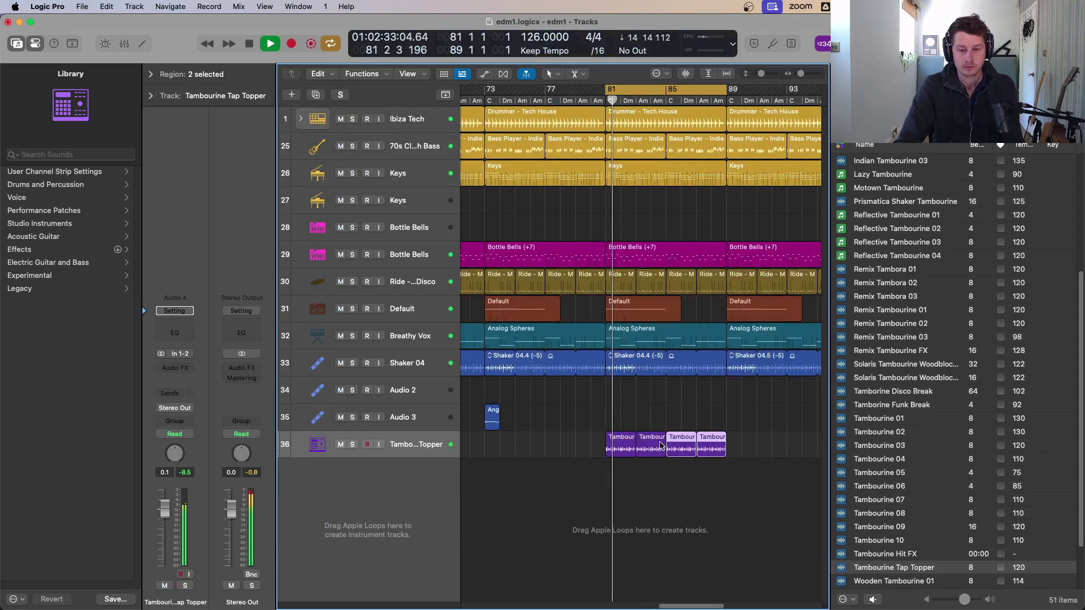
pyautogui.scroll(-3, 732, 443)
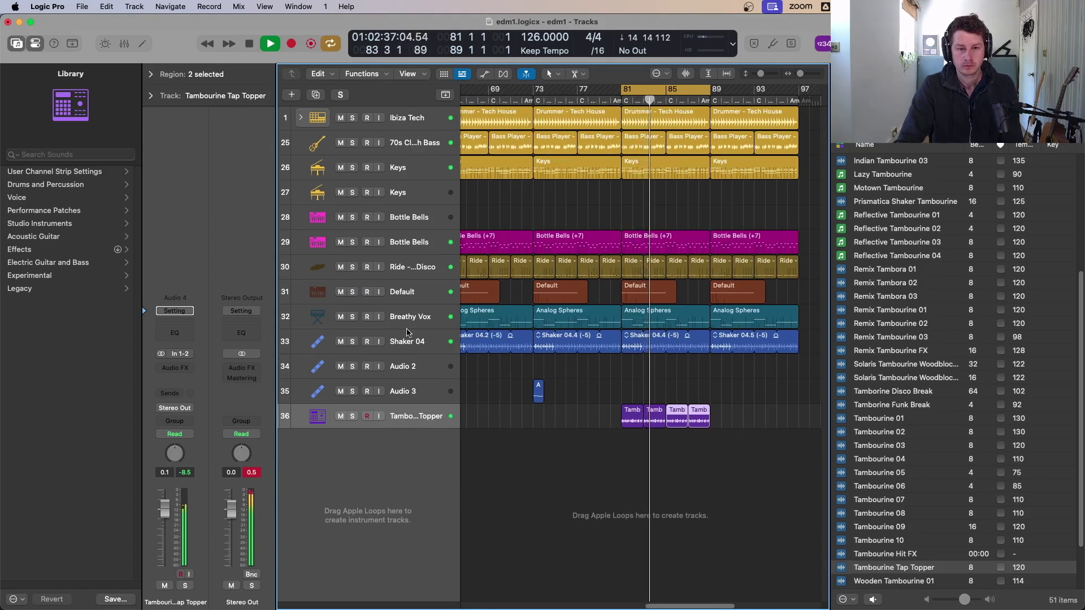
# - Transpose the Breathy Vox track's Analog Spheres region at bar 81 up 7 semitones and restart playback
pyautogui.click(685, 323)
pyautogui.press('space')
pyautogui.hotkey('alt', 'Up')
pyautogui.press('space')
# - Transpose the Breathy Vox track's Analog Spheres region at bar 89 up 7 semitones
pyautogui.click(743, 337)
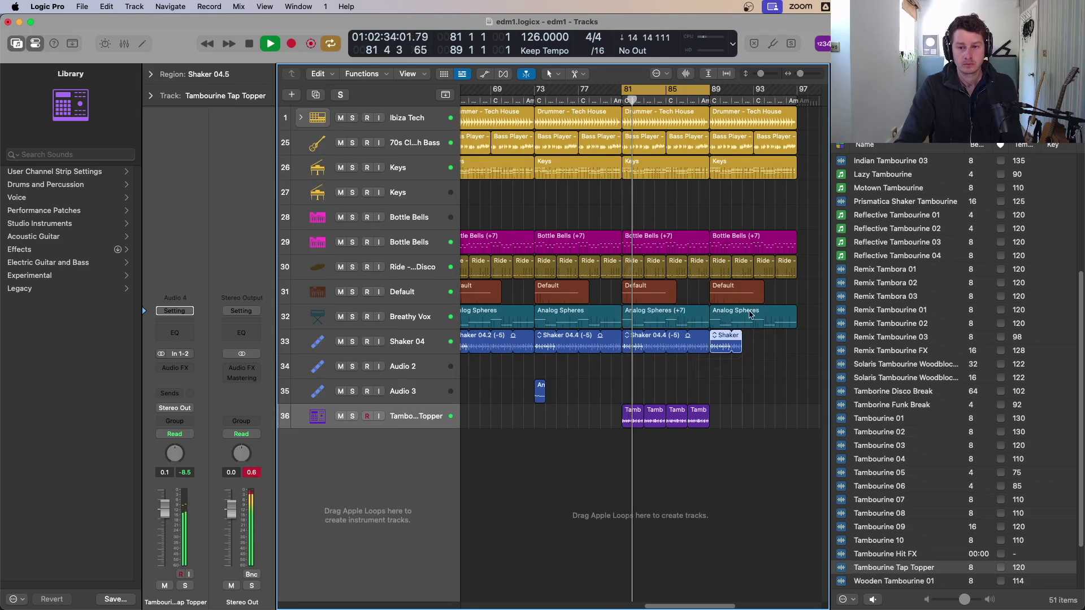
pyautogui.click(752, 315)
pyautogui.hotkey('alt', 'Up')
pyautogui.hotkey('alt', 'Up')
pyautogui.hotkey('alt', 'Up')
pyautogui.hotkey('alt', 'Up')
pyautogui.hotkey('alt', 'Up')
pyautogui.hotkey('alt', 'Up')
pyautogui.hotkey('alt', 'Up')
# - Copy the four Tambourine Tap Topper regions to bar 89 so they fill up to bar 97
pyautogui.moveTo(736, 406)
pyautogui.mouseDown()
pyautogui.moveTo(660, 432)
pyautogui.moveTo(633, 430)
pyautogui.moveTo(724, 420)
pyautogui.mouseUp()
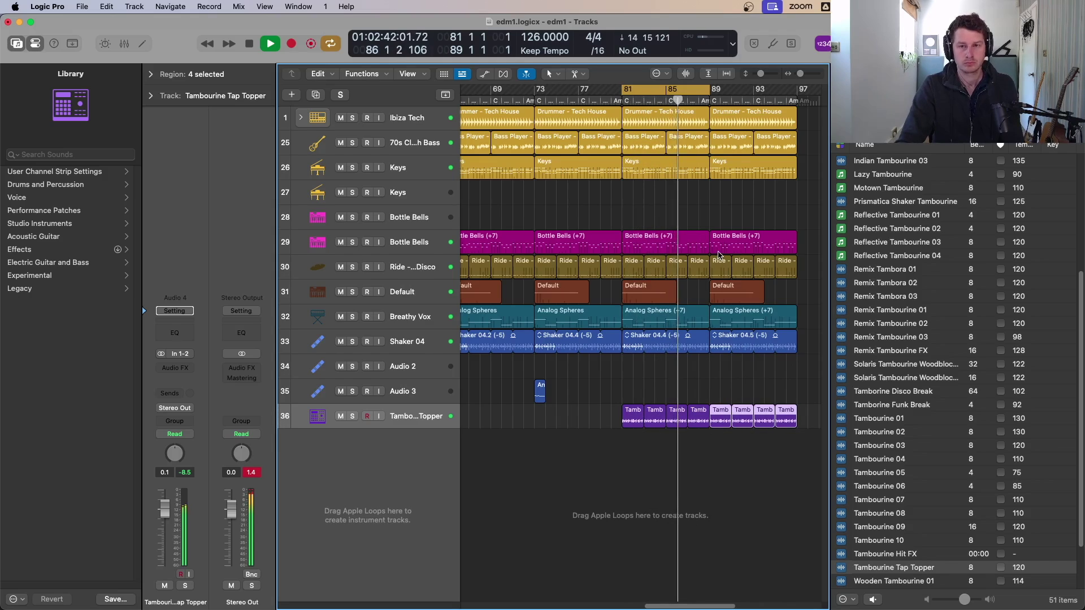
pyautogui.scroll(-3, 710, 248)
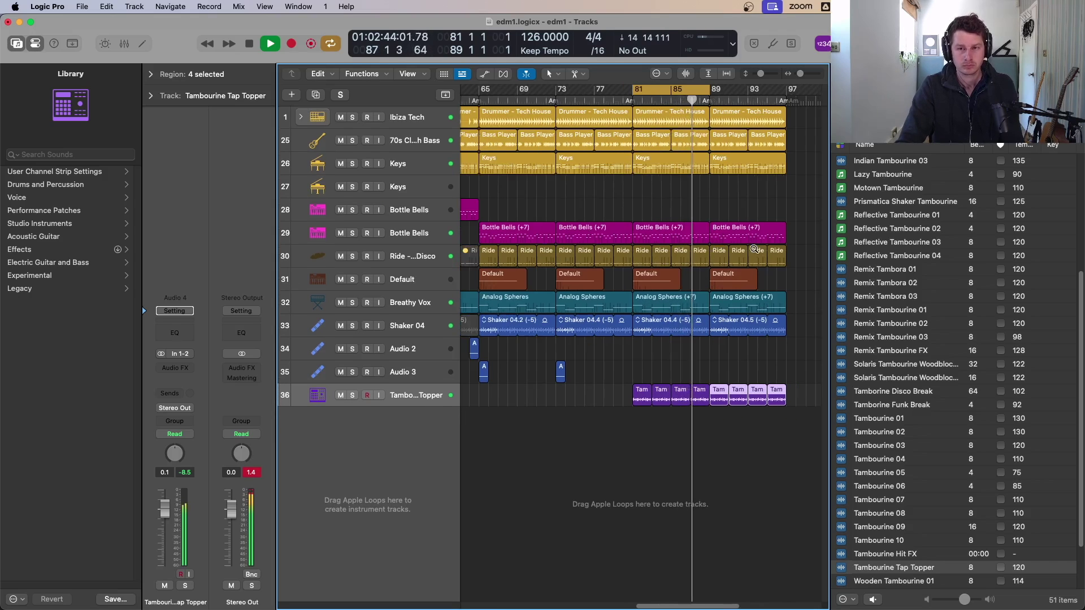
pyautogui.scroll(-3, 754, 249)
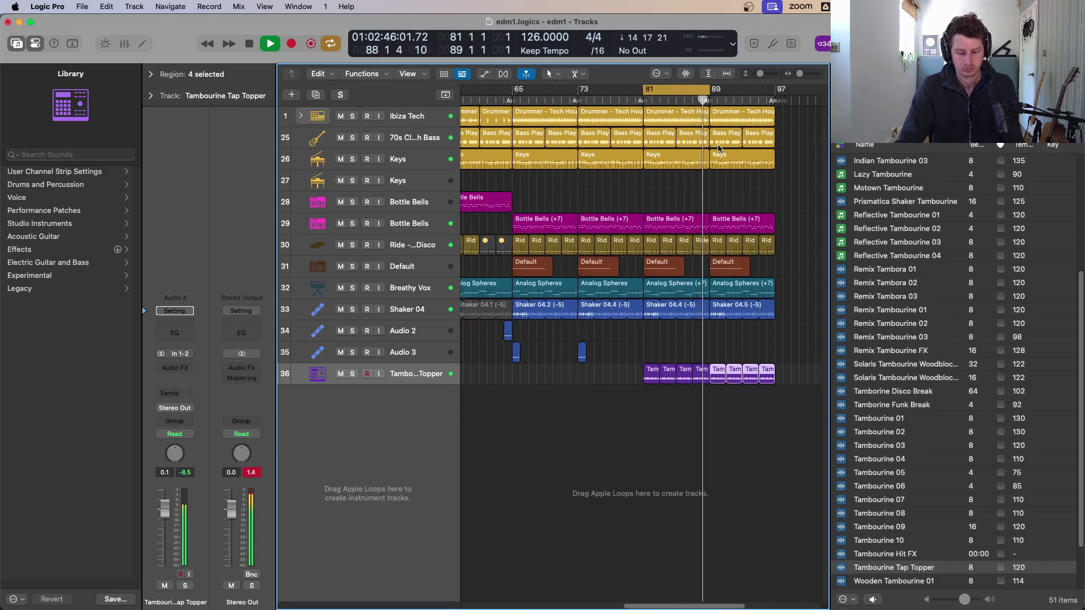
# - Copy the Audio 2 and Audio 3 Crash FX regions from the bar 65 transition to the bar 89 transition
pyautogui.moveTo(491, 331); pyautogui.dragTo(705, 337)
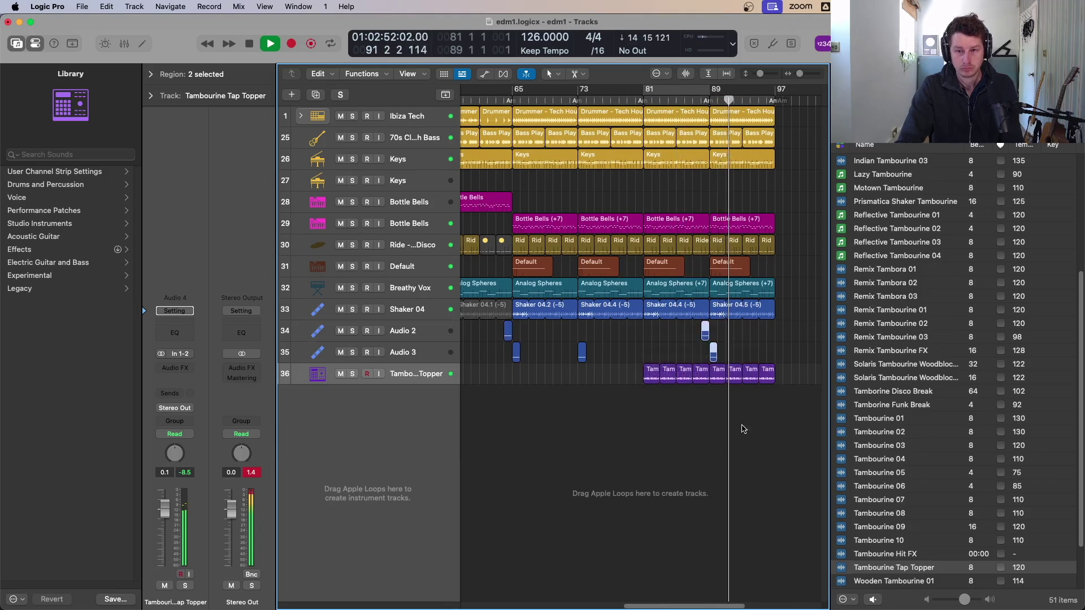
pyautogui.click(790, 472)
pyautogui.scroll(-6, 789, 462)
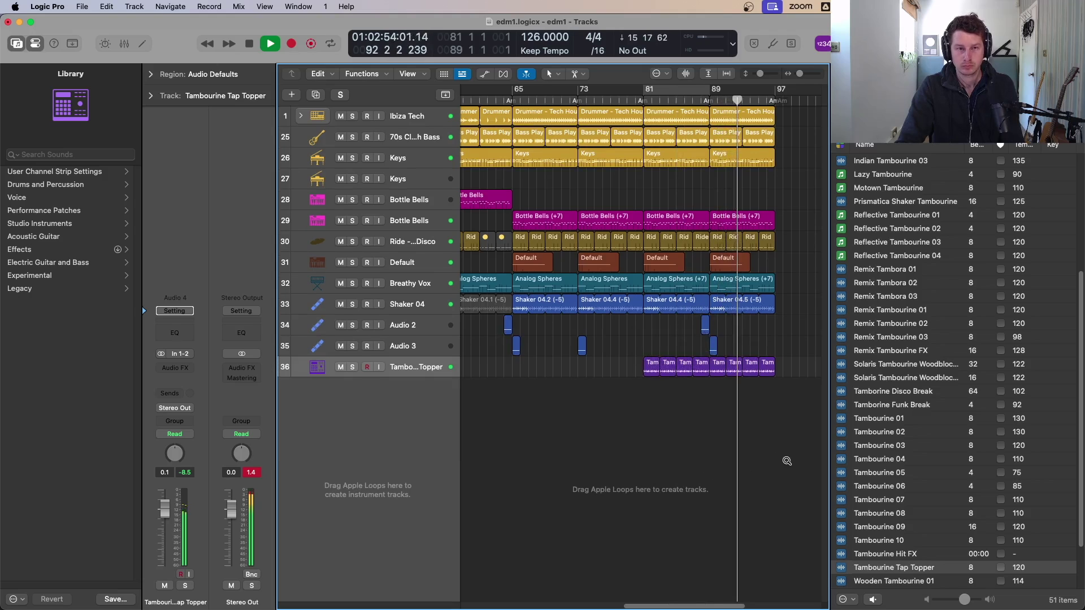
# - Copy the Ibiza Tech track's Drummer region at bar 1 to bar 97
pyautogui.moveTo(807, 379); pyautogui.dragTo(643, 110)
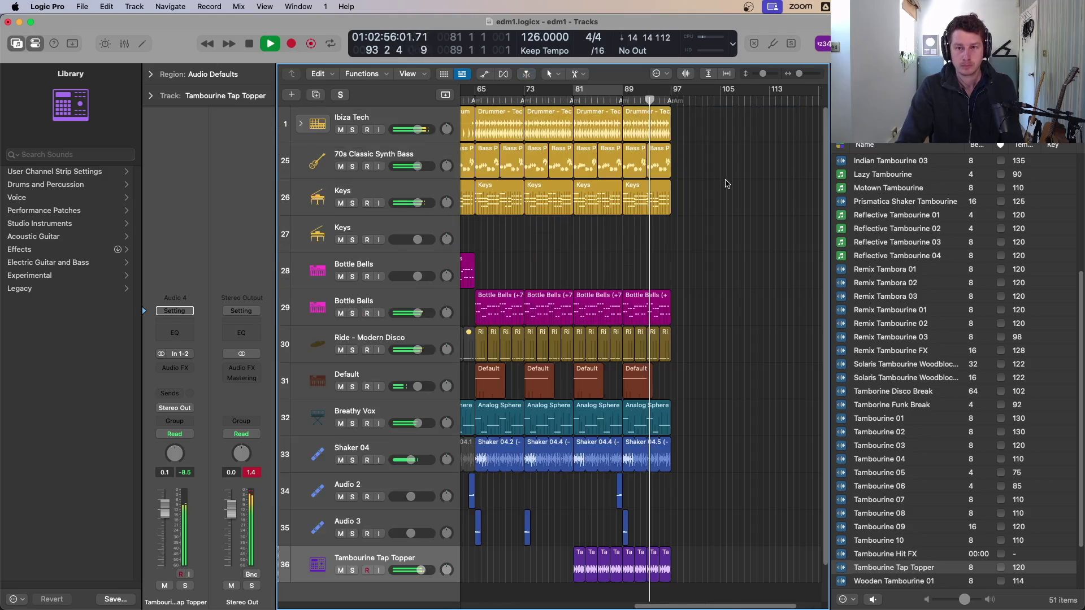
pyautogui.click(716, 209)
pyautogui.moveTo(479, 126); pyautogui.dragTo(742, 126)
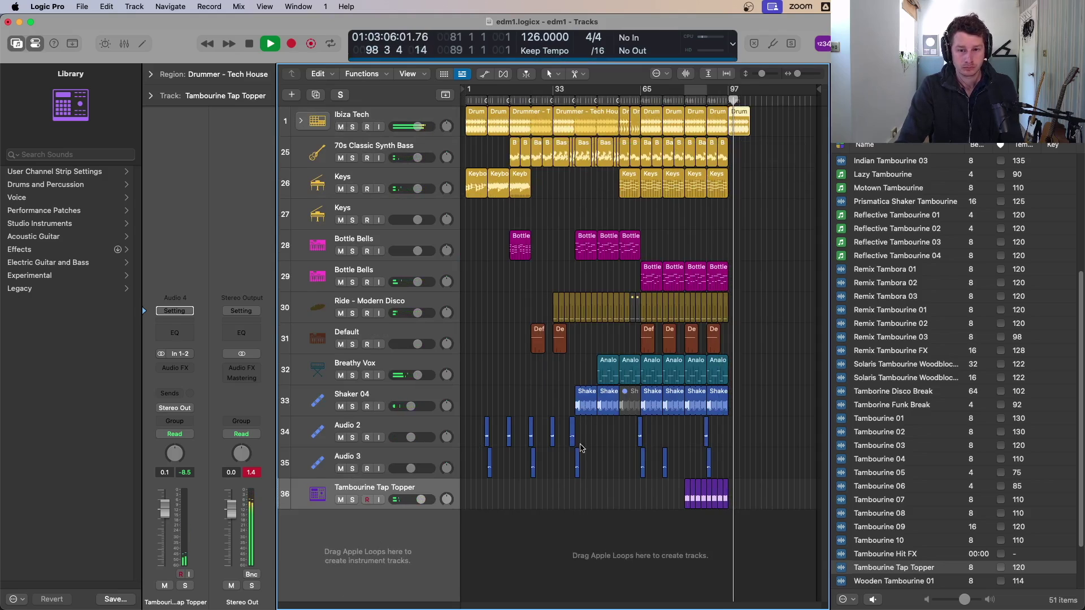
# - Try a copy of the Default track's bar 25 region near bar 97 and cycle playback from bar 97 to 106
pyautogui.moveTo(538, 339); pyautogui.dragTo(731, 351)
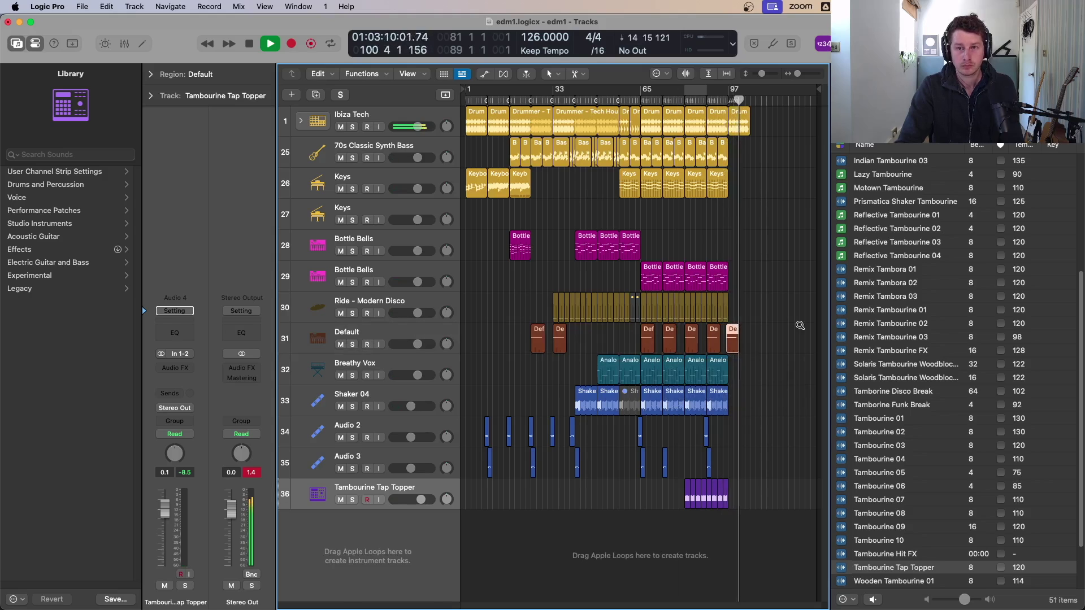
pyautogui.moveTo(683, 74); pyautogui.dragTo(682, 74)
pyautogui.moveTo(612, 90); pyautogui.dragTo(691, 99)
pyautogui.press('space')
pyautogui.press('space')
# - Try to copy the Crash FX regions on Audio 3 and Audio 2 from around bar 89 to bar 97
pyautogui.moveTo(631, 441); pyautogui.dragTo(639, 444)
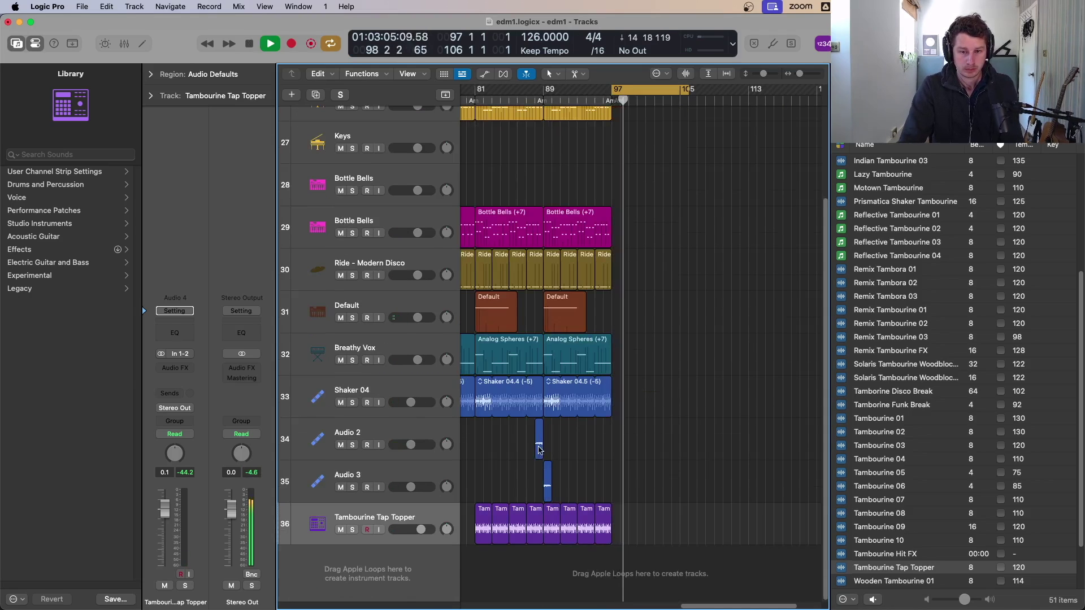
pyautogui.moveTo(547, 484); pyautogui.dragTo(614, 488)
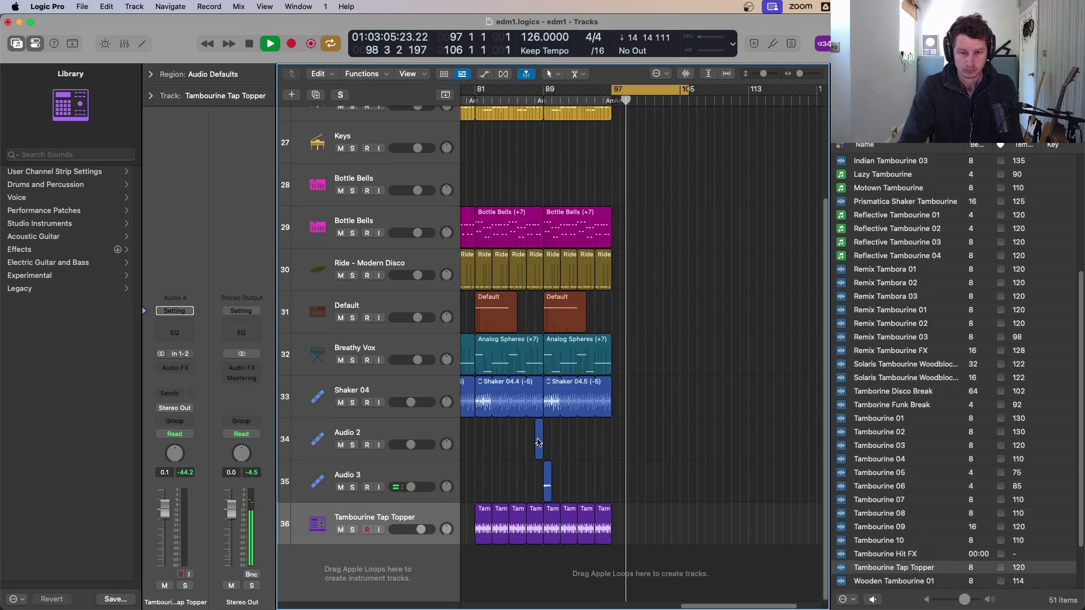
pyautogui.moveTo(538, 441); pyautogui.dragTo(616, 459)
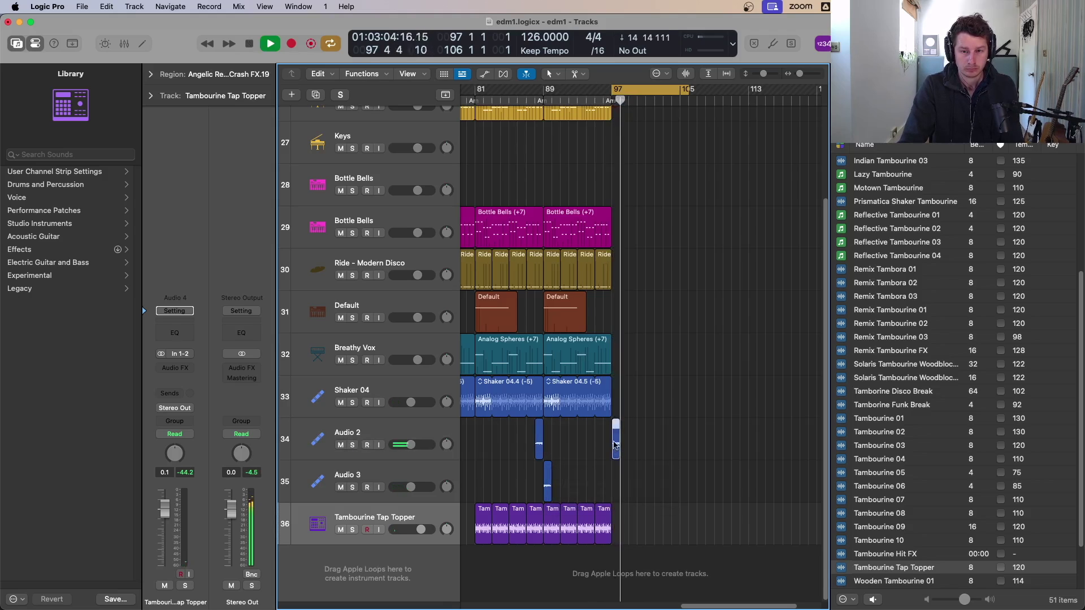
pyautogui.press('Delete')
# - Stop playback, examine the Audio 2 and Audio 3 effect regions around bar 41, and audition Audio 3 soloed
pyautogui.press('z')
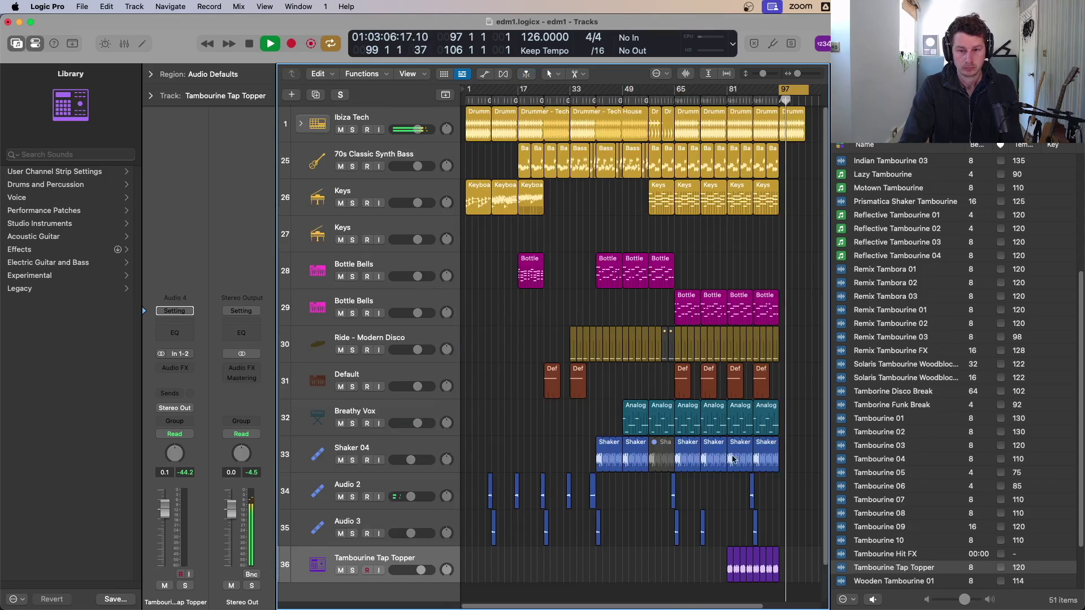
pyautogui.press('space')
pyautogui.press('z')
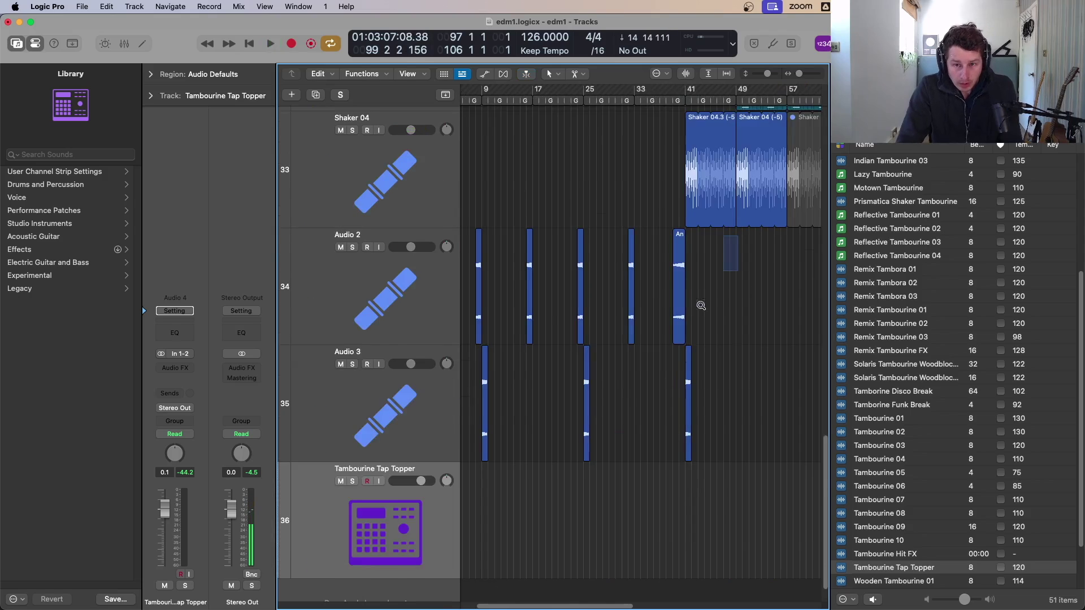
pyautogui.moveTo(717, 283); pyautogui.dragTo(637, 330)
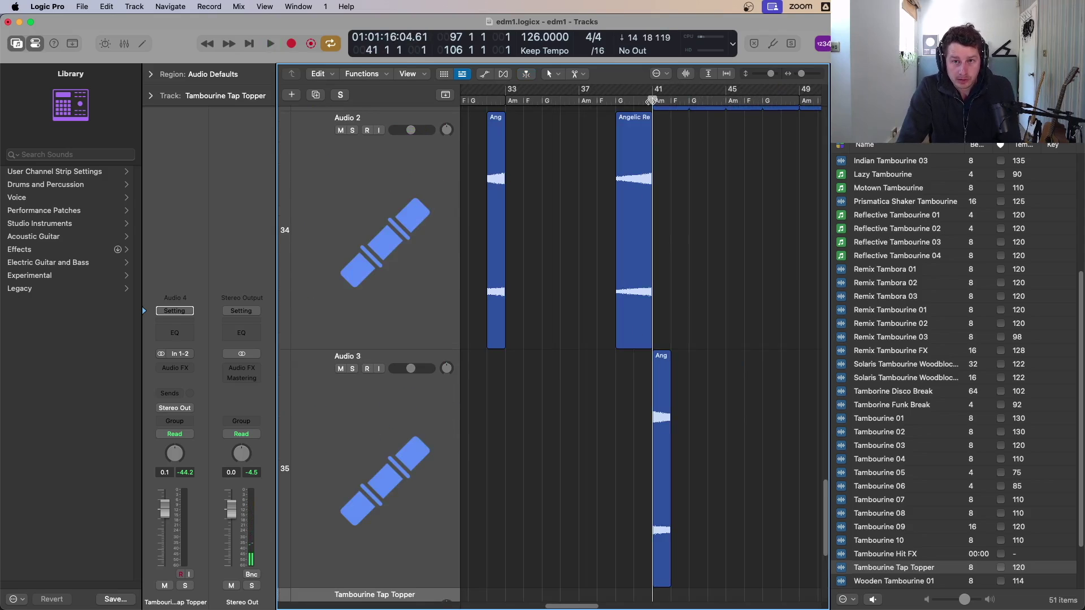
pyautogui.click(352, 369)
pyautogui.press('space')
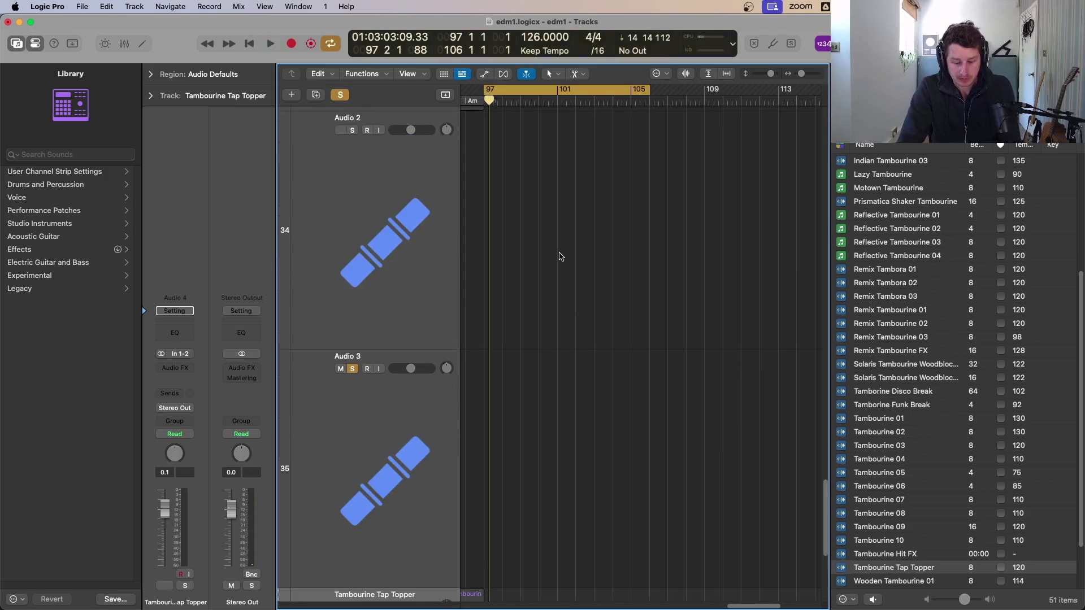
# - Turn off the cycle and the Audio 3 solo, and play the full arrangement from bar 1
pyautogui.press('c')
pyautogui.press('Return')
pyautogui.press('z')
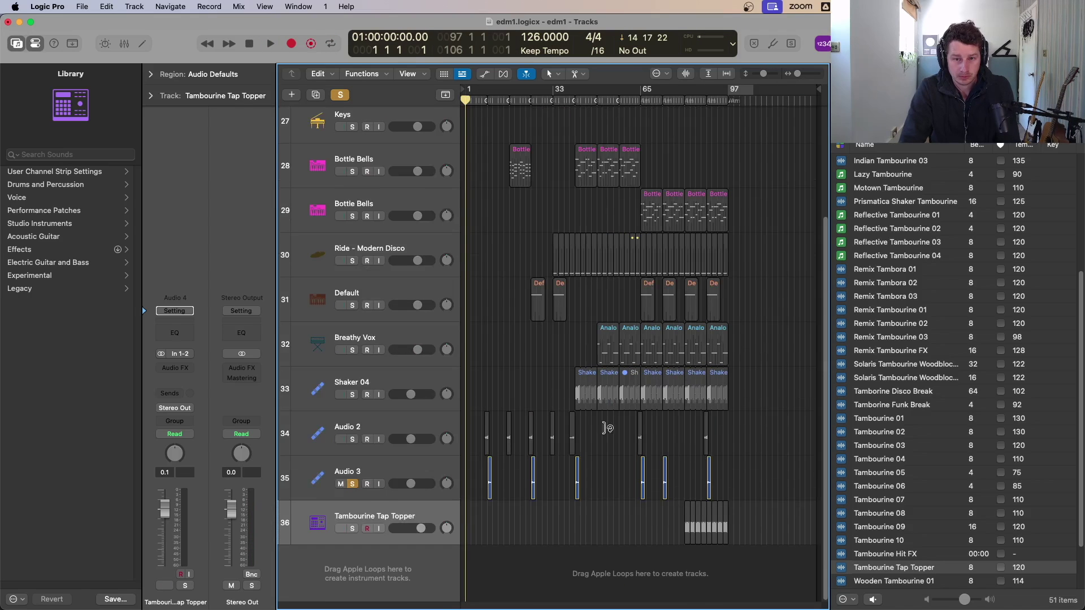
pyautogui.click(353, 484)
pyautogui.scroll(-4, 702, 388)
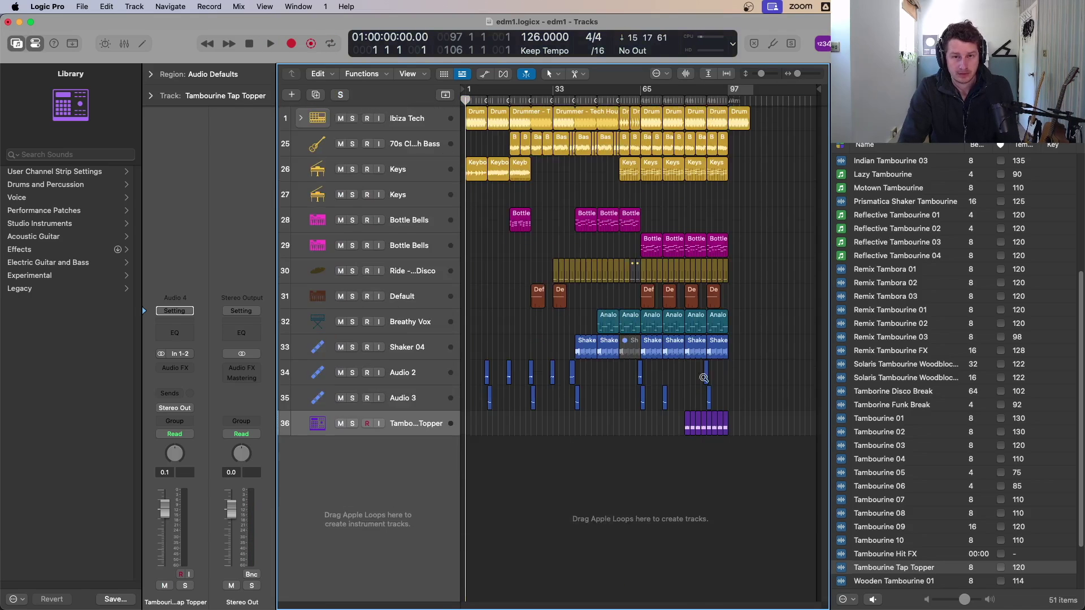
pyautogui.press('z')
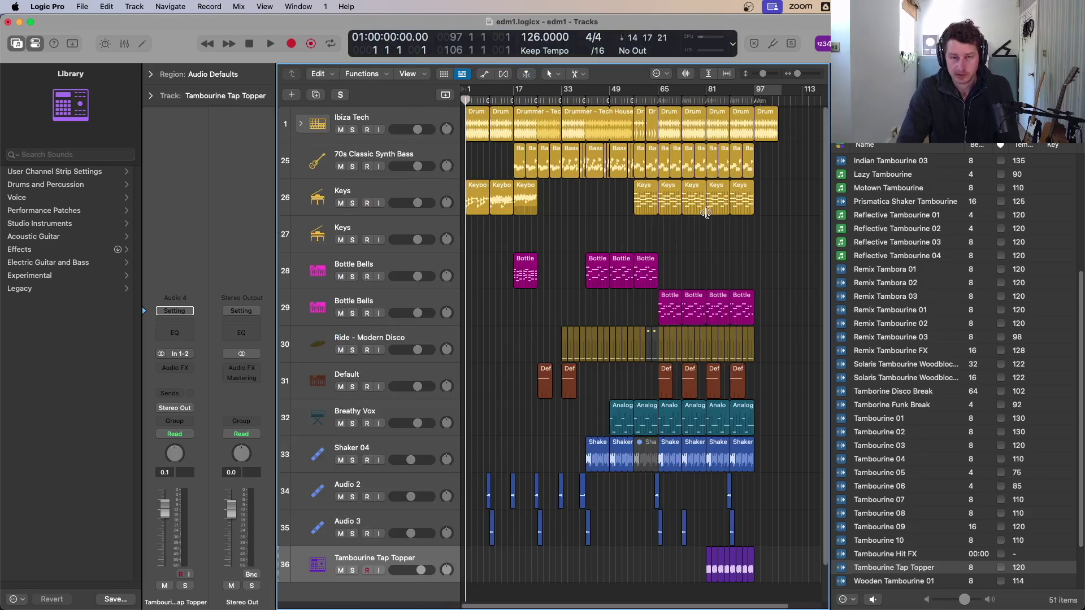
pyautogui.press('space')
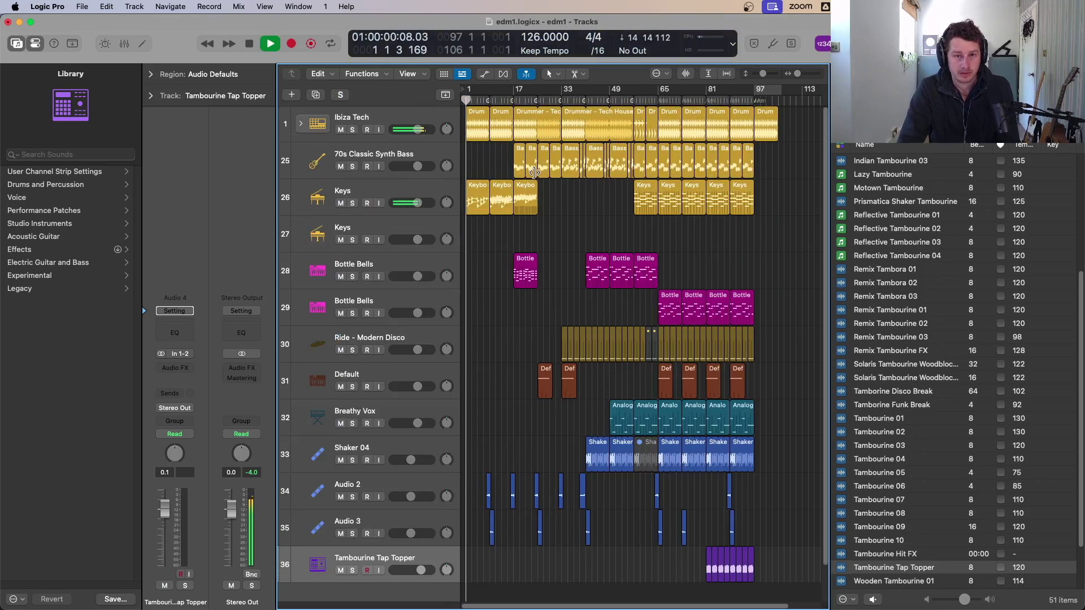
# - Replace Ibiza Tech's eight-bar Drummer region at bar 1 with copies of the bar 61 region at bar 1 and the bar 57 region at bar 5
pyautogui.moveTo(468, 117); pyautogui.dragTo(549, 188)
pyautogui.scroll(-3, 613, 233)
pyautogui.doubleClick(491, 188)
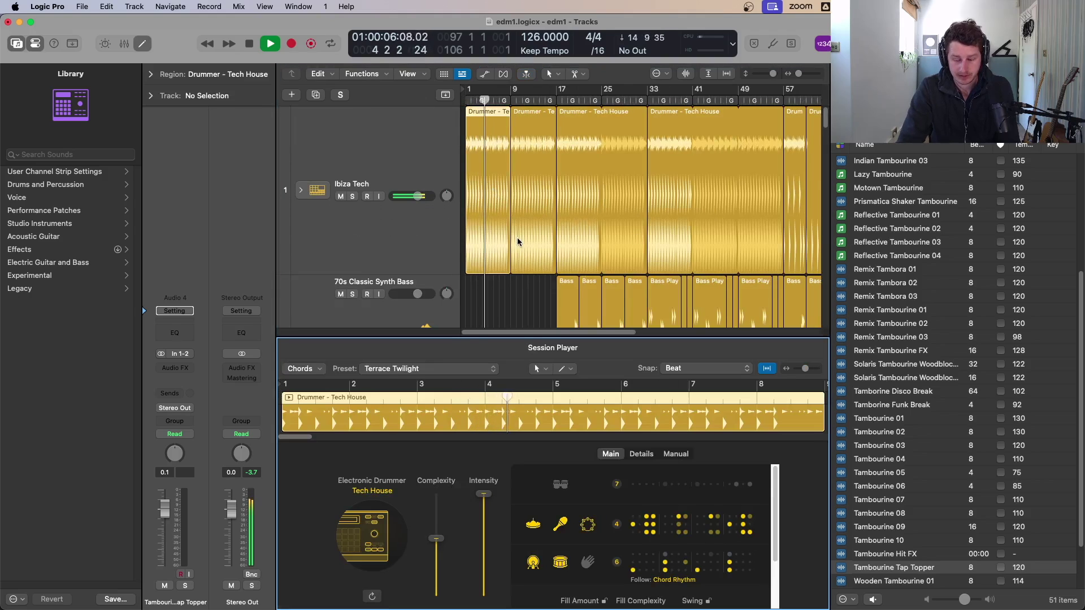
pyautogui.press('p')
pyautogui.press('p')
pyautogui.scroll(-3, 654, 252)
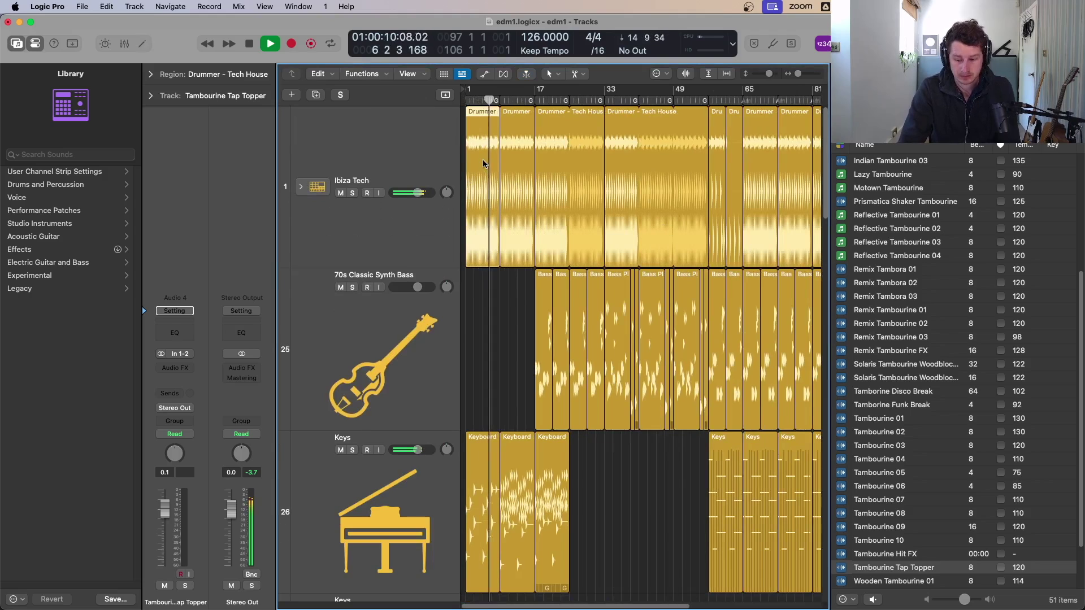
pyautogui.press('Delete')
pyautogui.moveTo(713, 139); pyautogui.dragTo(492, 146)
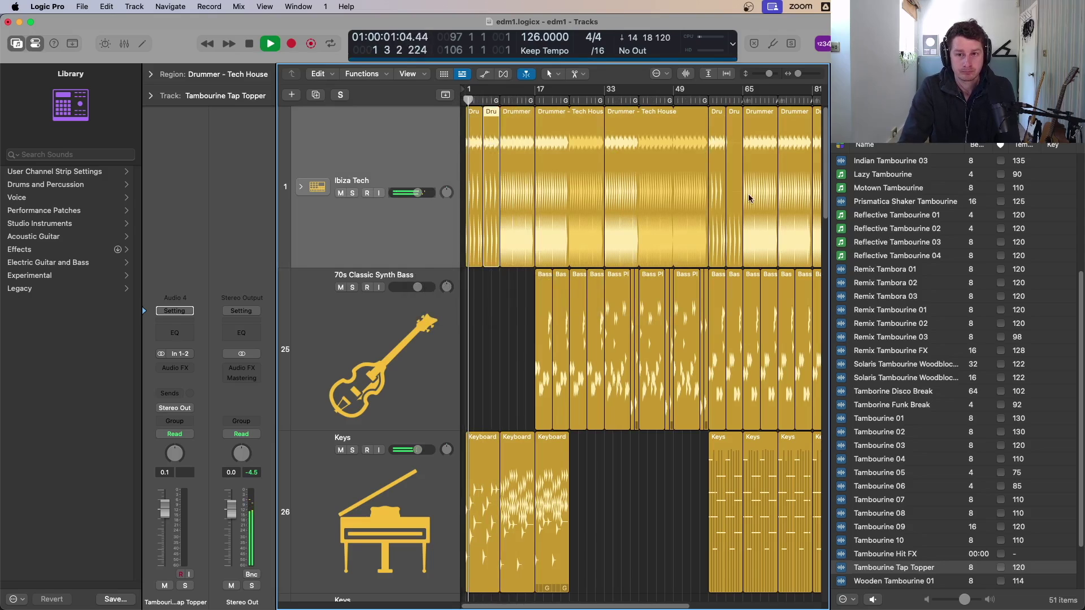
pyautogui.press('Delete')
pyautogui.moveTo(729, 150); pyautogui.dragTo(471, 150)
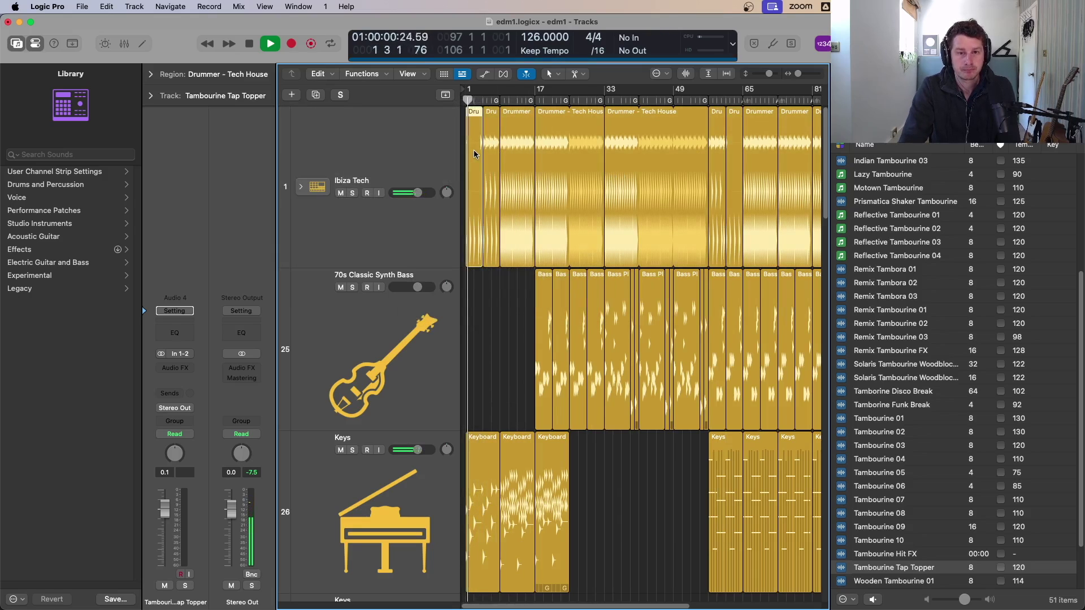
# - Duplicate the Kick 1 notes in Ibiza Tech's bar 1 region so that a kick falls on every beat
pyautogui.doubleClick(475, 178)
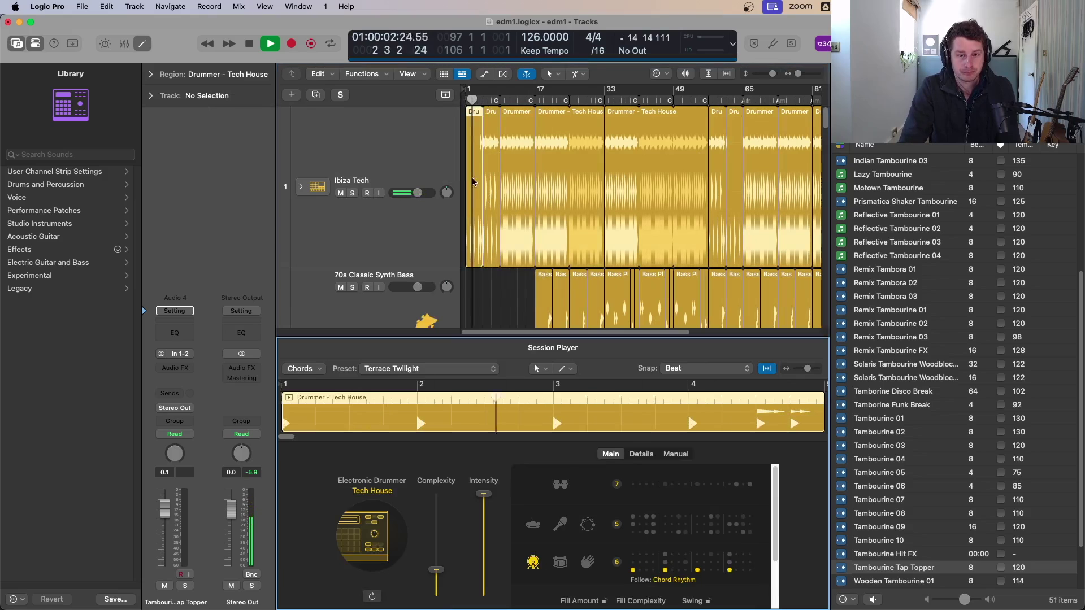
pyautogui.press('p')
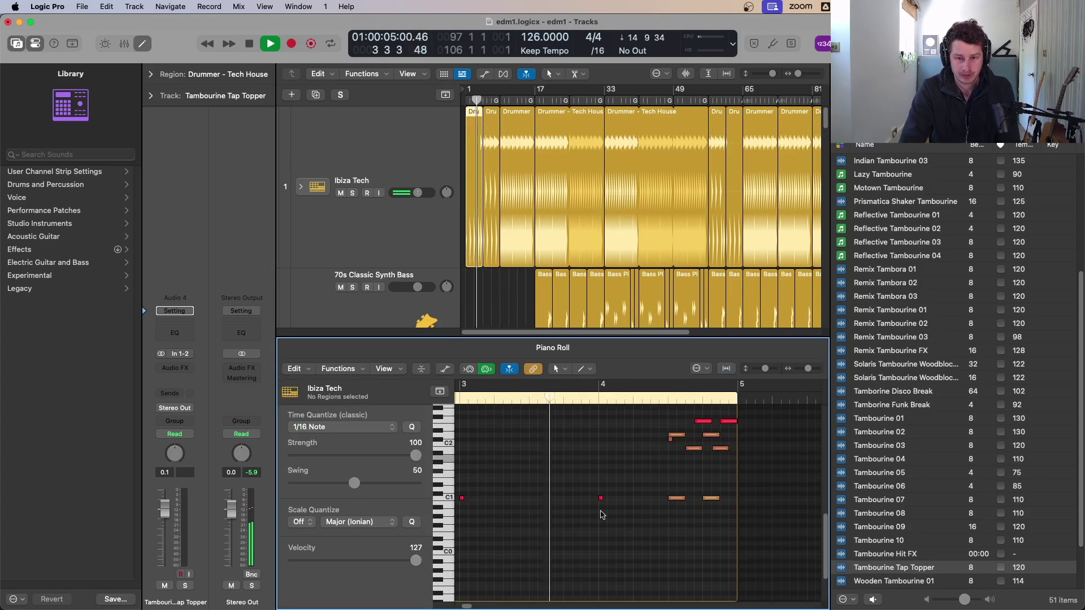
pyautogui.press('z')
pyautogui.scroll(3, 671, 546)
pyautogui.scroll(-3, 671, 547)
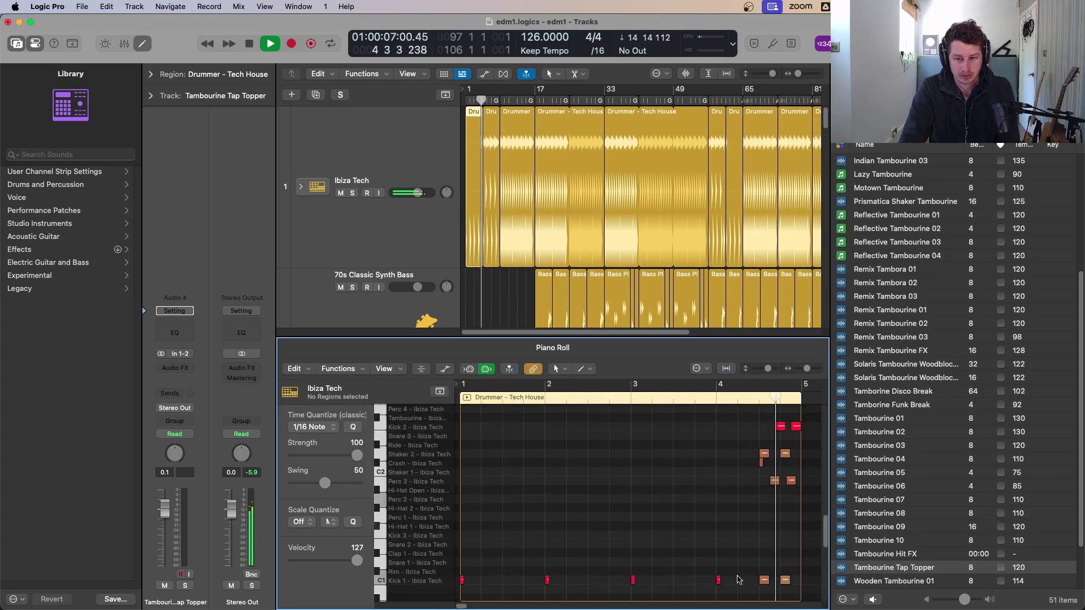
pyautogui.moveTo(461, 581); pyautogui.dragTo(505, 584)
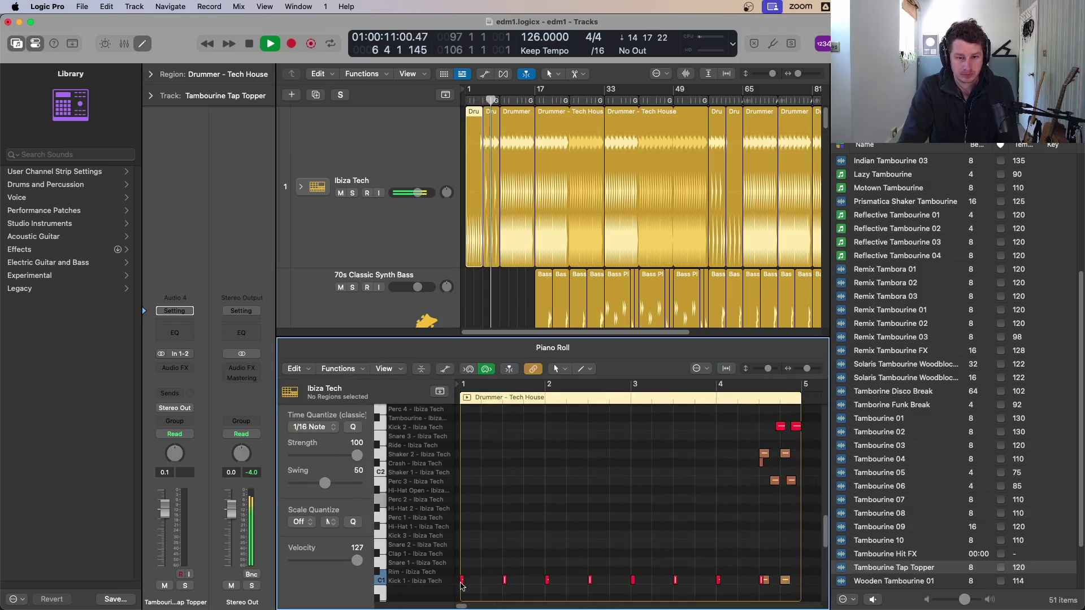
pyautogui.moveTo(739, 566); pyautogui.dragTo(456, 590)
pyautogui.moveTo(463, 554); pyautogui.dragTo(483, 557)
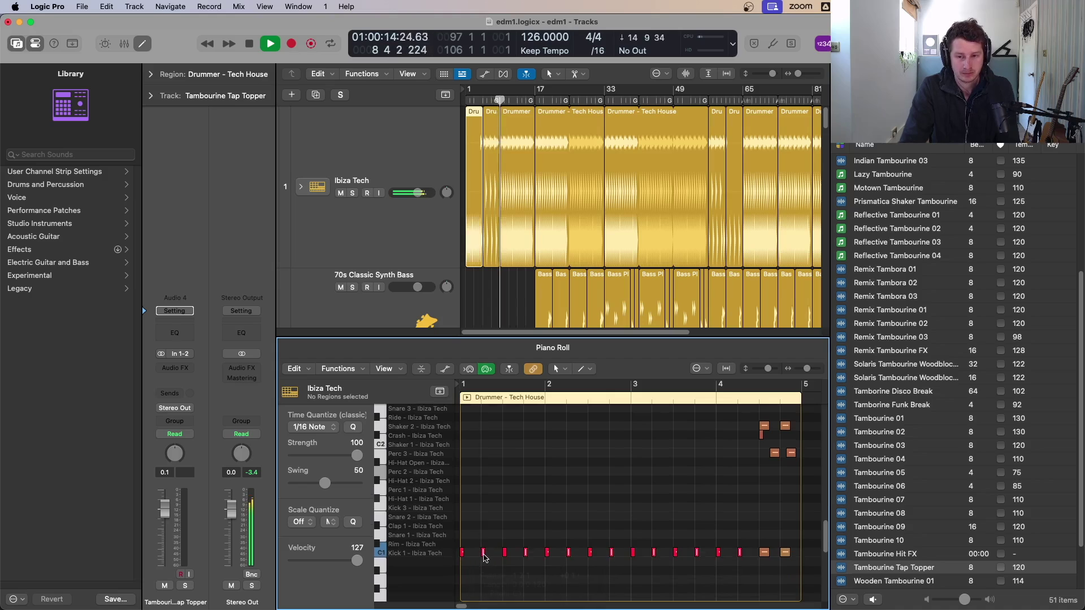
pyautogui.press('p')
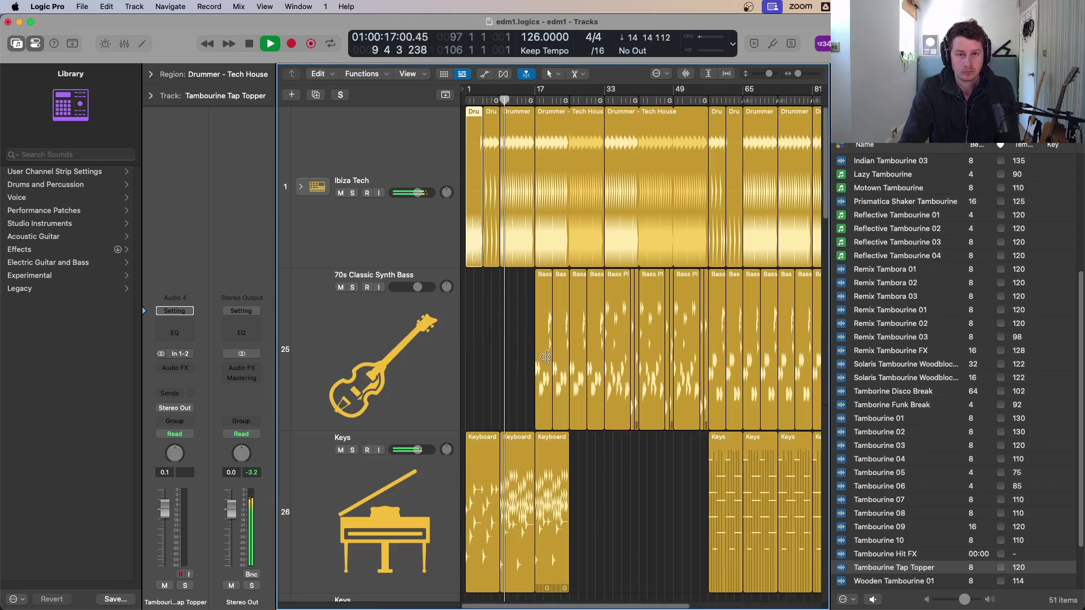
# - Hide the browser to widen the arrangement, and copy the Keys track's Keyboard region from bar 1 to bar 97
pyautogui.keyDown('ctrl'); pyautogui.keyDown('alt'); pyautogui.click(517, 345); pyautogui.keyUp('alt'); pyautogui.keyUp('ctrl')
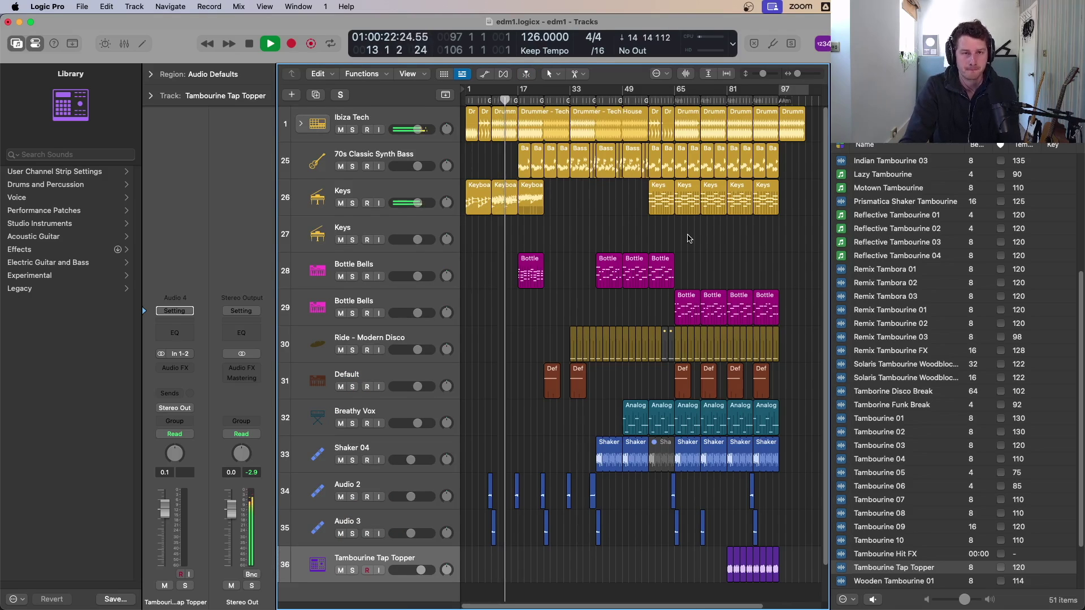
pyautogui.press('f')
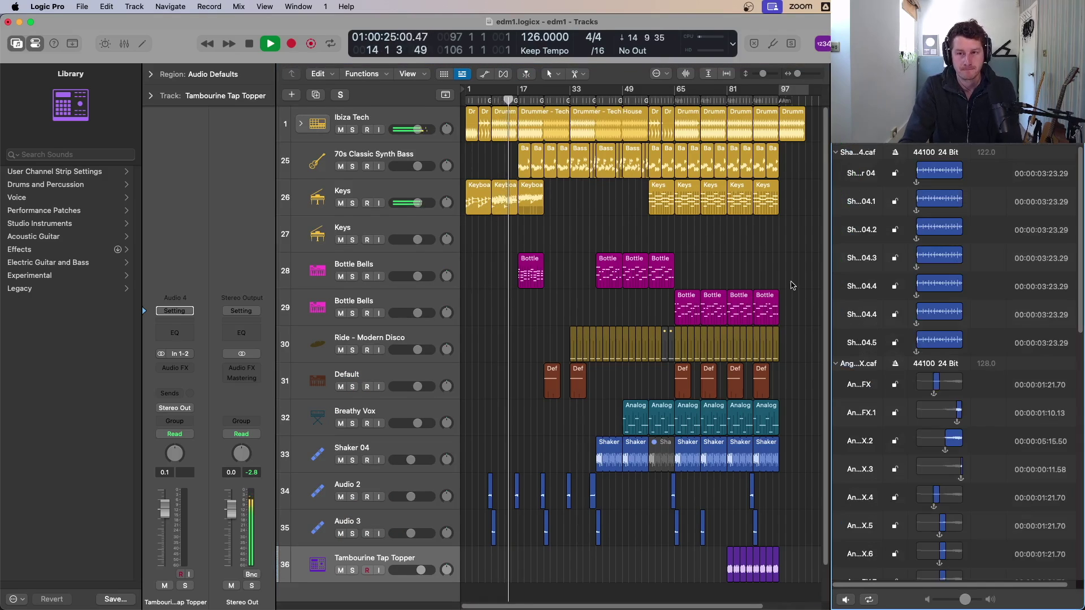
pyautogui.press('f')
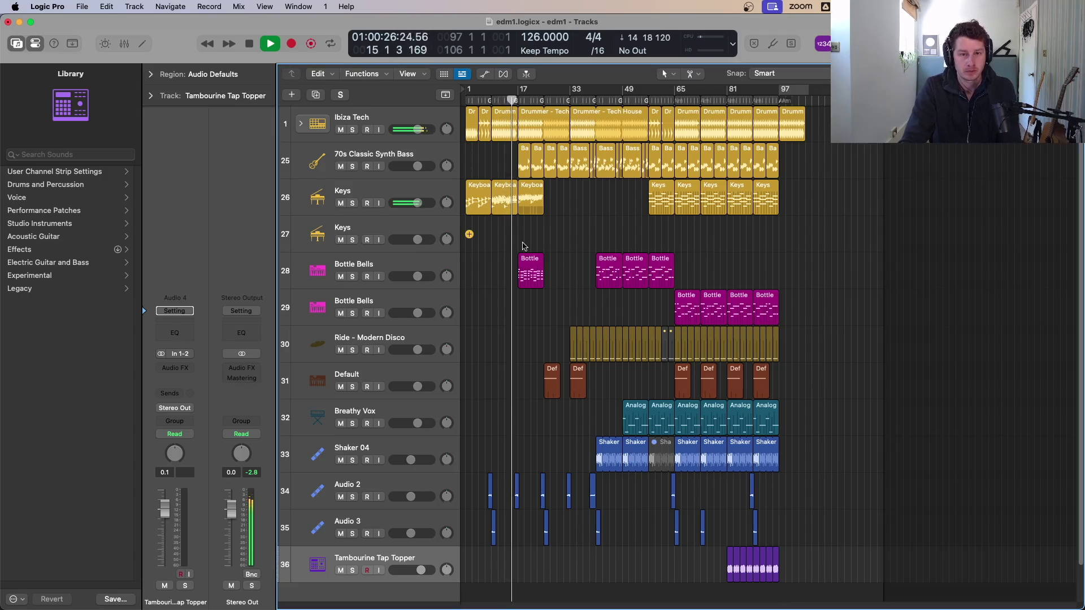
pyautogui.moveTo(476, 202); pyautogui.dragTo(790, 201)
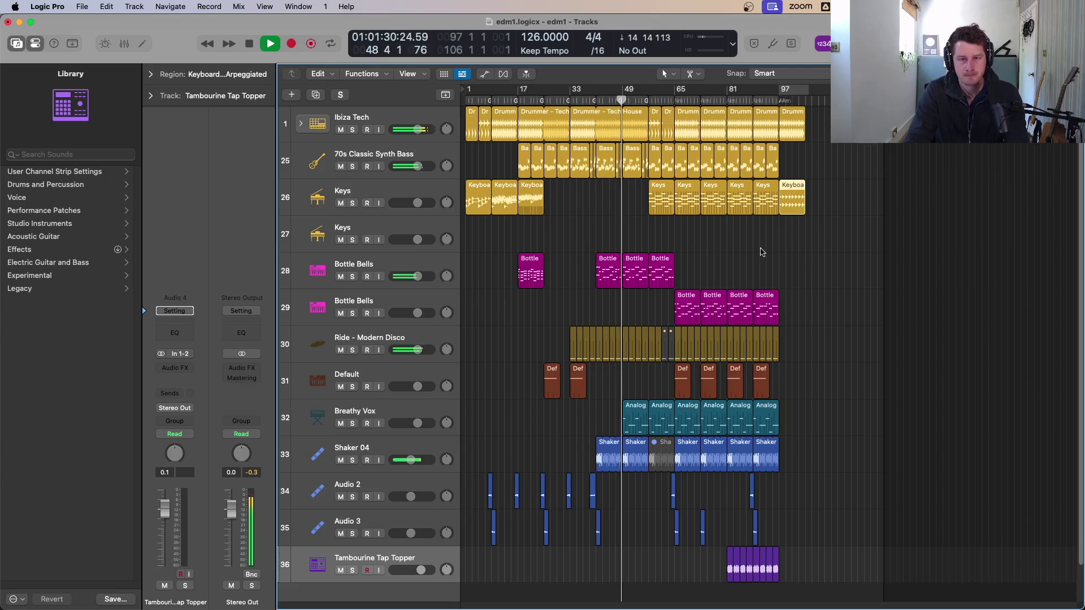
# - Briefly solo the 70s Classic Synth Bass track and resume playback of the full mix
pyautogui.click(354, 167)
pyautogui.click(353, 167)
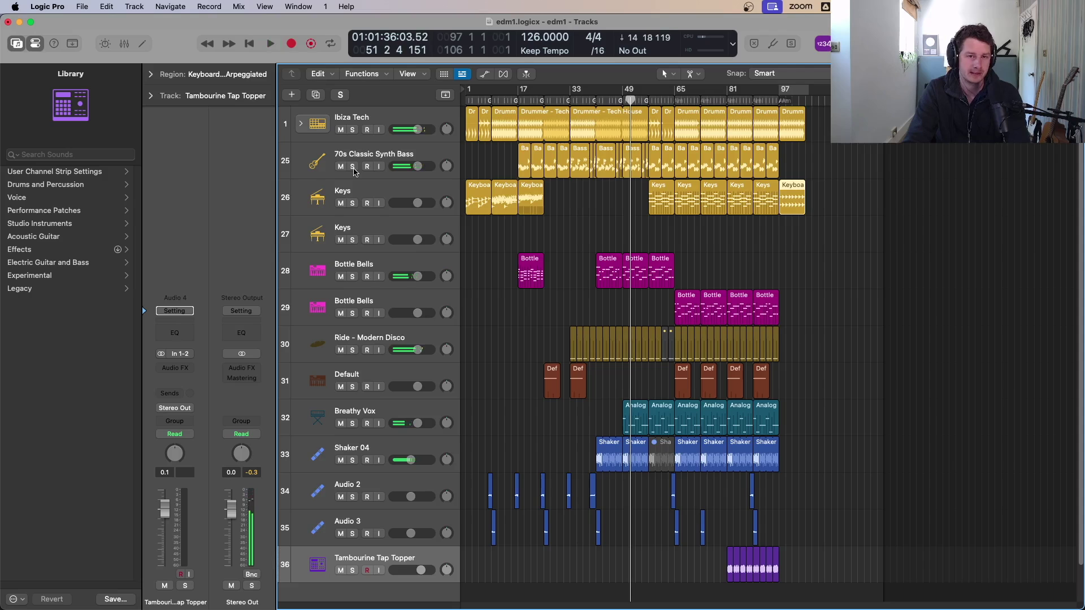
pyautogui.press('space')
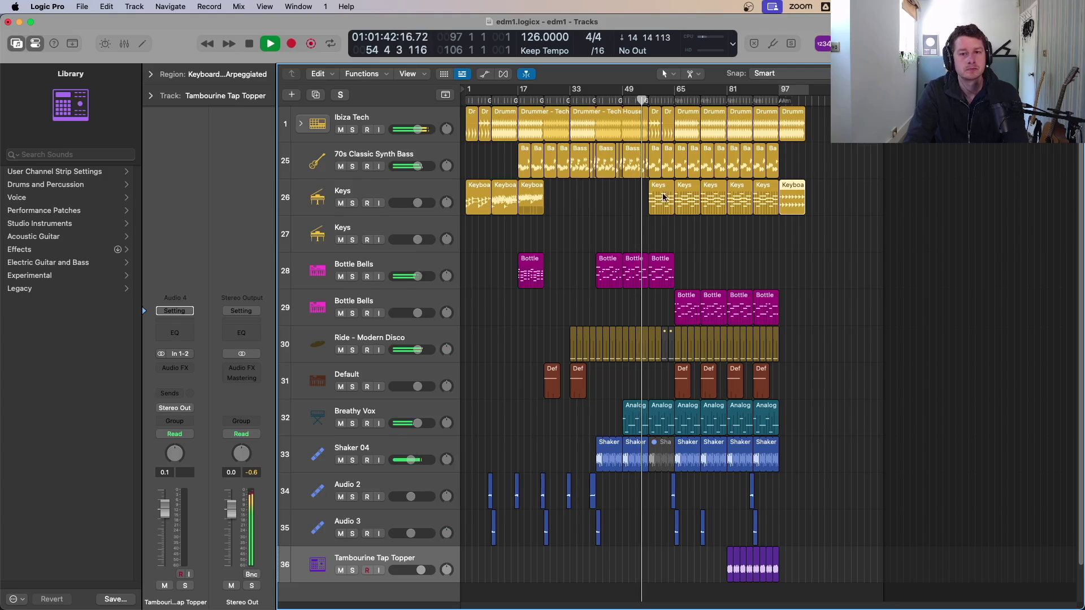
pyautogui.moveTo(872, 302); pyautogui.dragTo(536, 116)
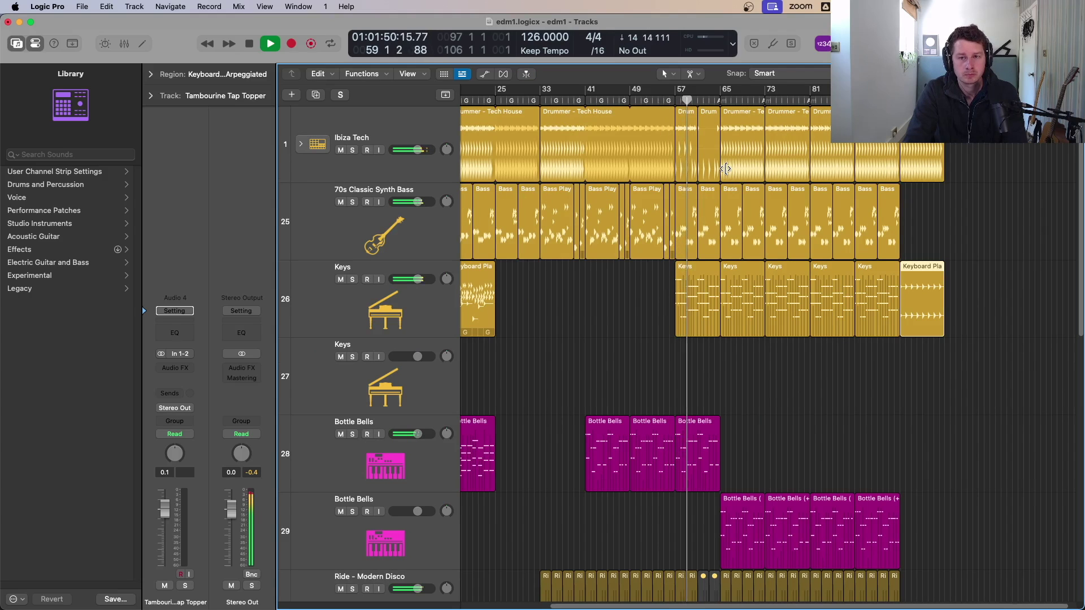
pyautogui.press('g')
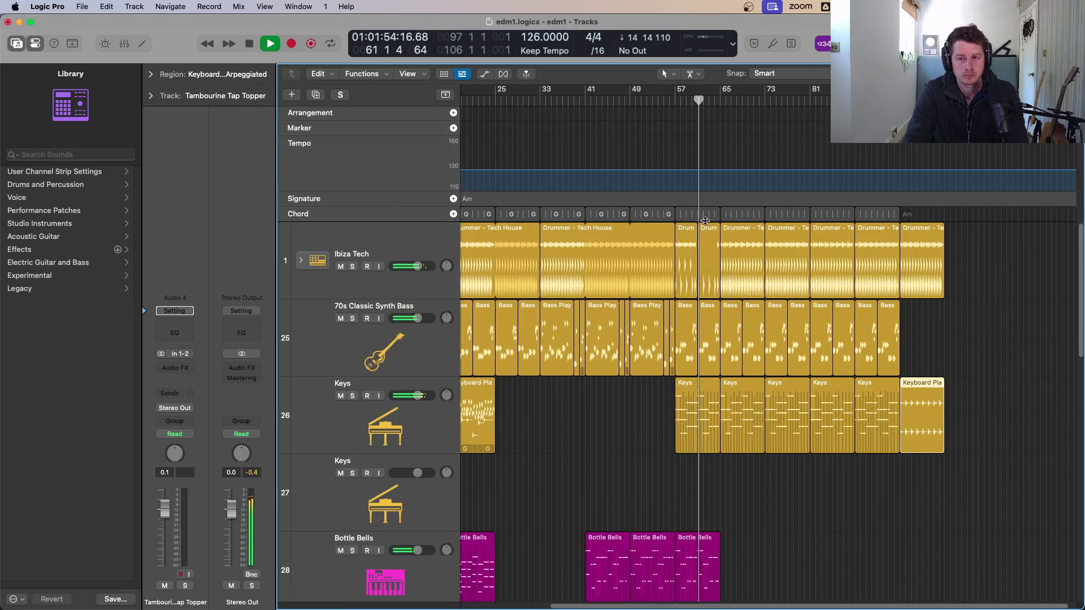
pyautogui.press('g')
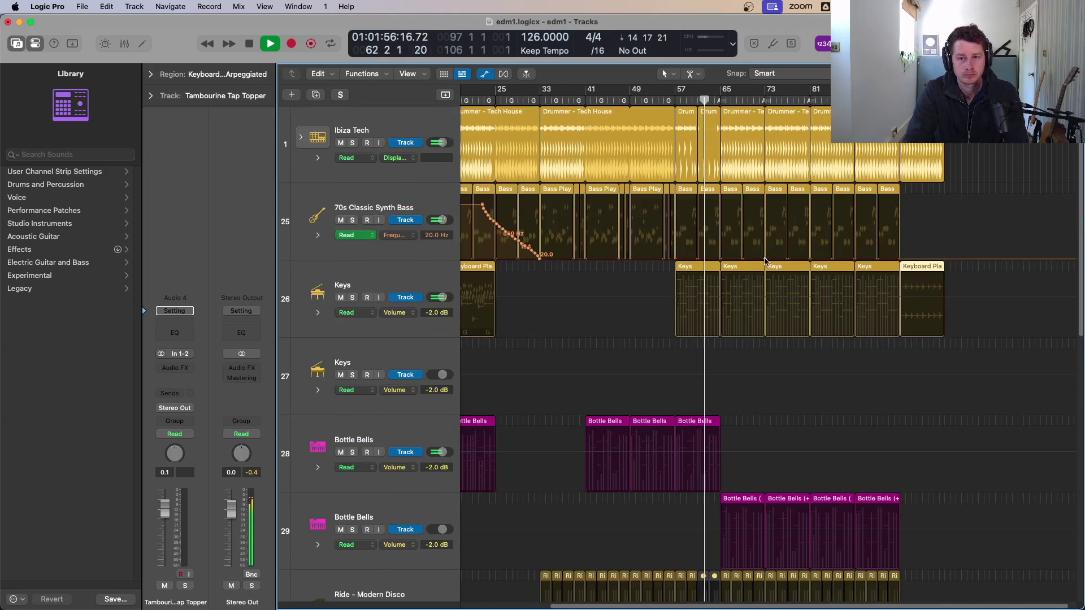
pyautogui.press('z')
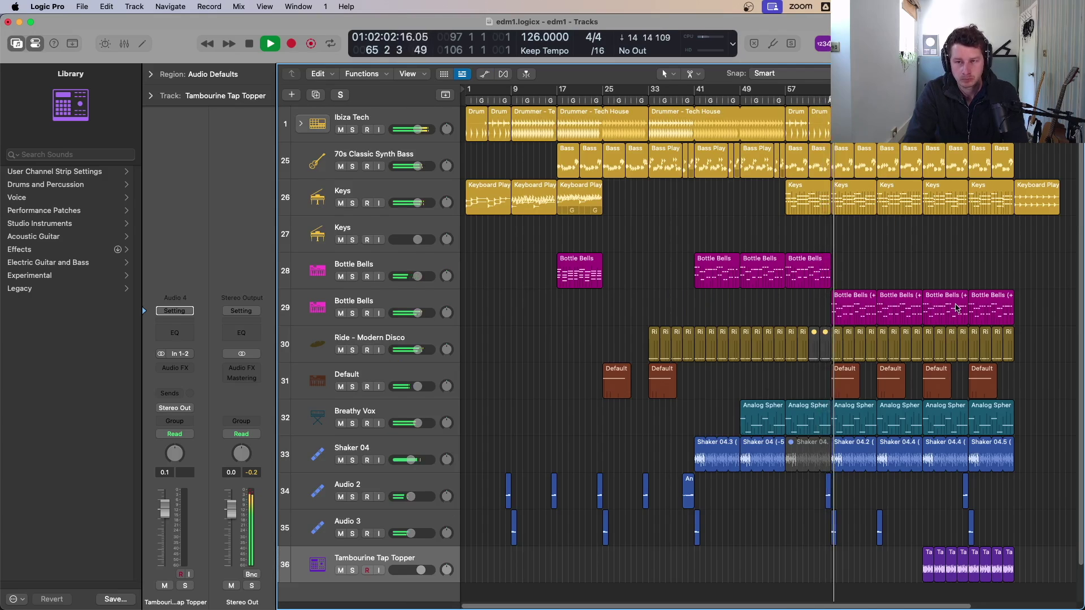
# - Insert an Adaptive Limiter on the Stereo Output channel with its gain at 0.0 dB
pyautogui.scroll(-1, 958, 308)
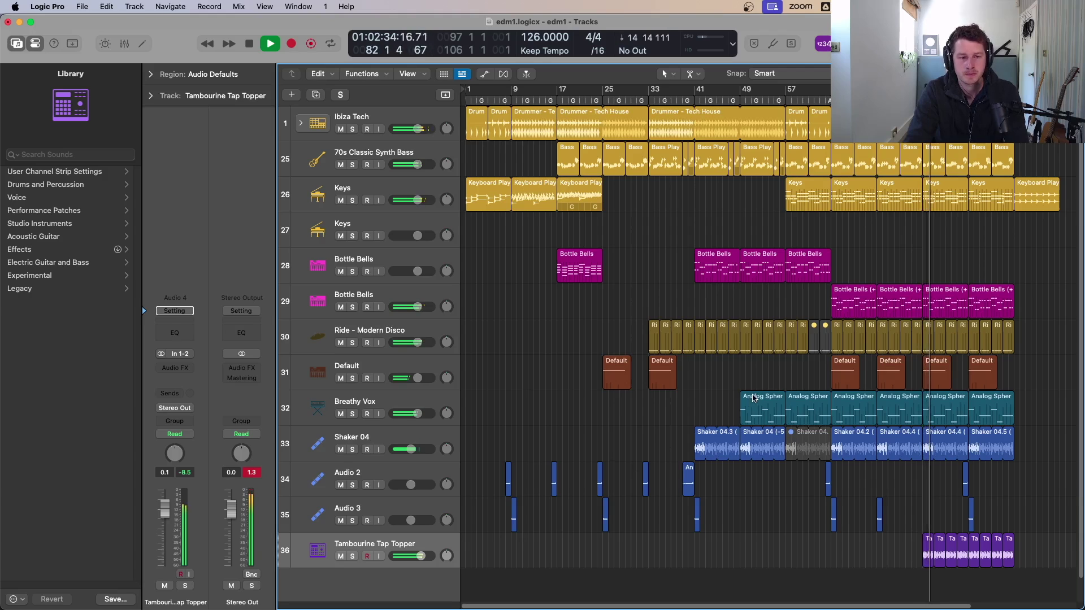
pyautogui.click(237, 372)
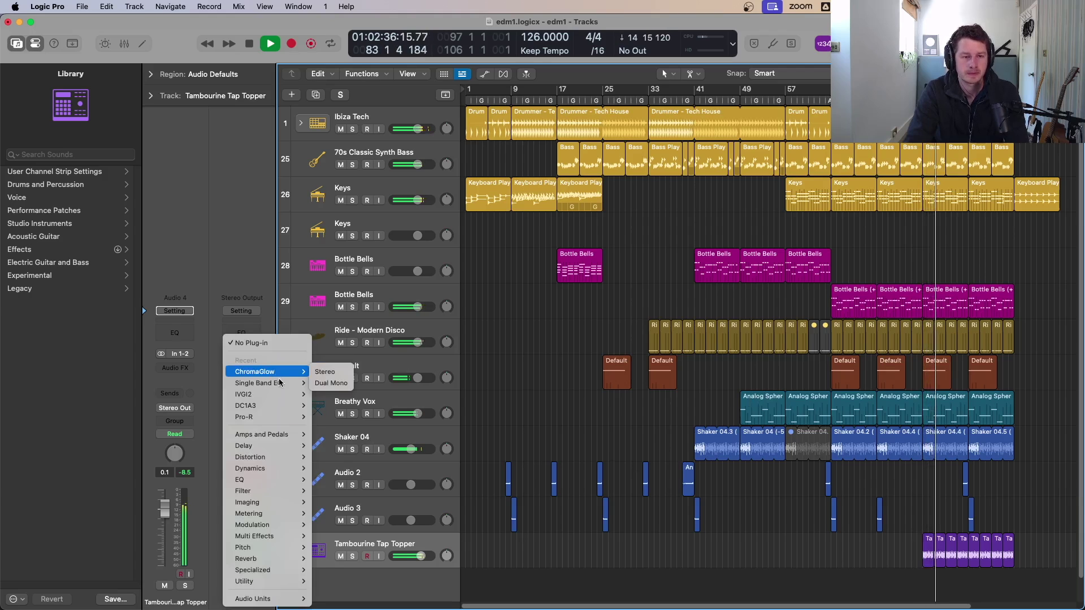
pyautogui.moveTo(265, 598)
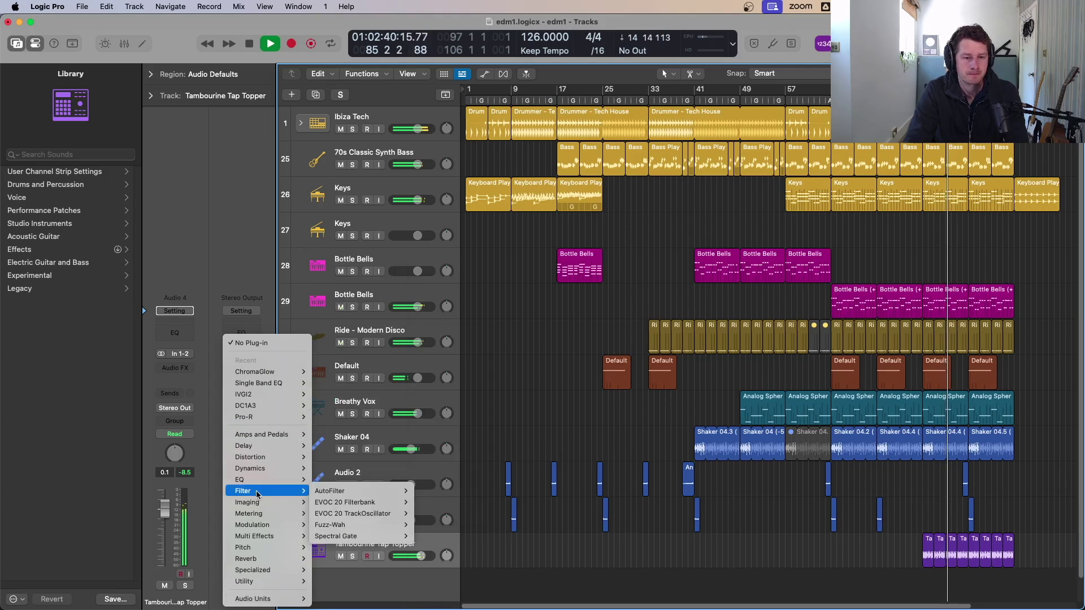
pyautogui.moveTo(266, 469)
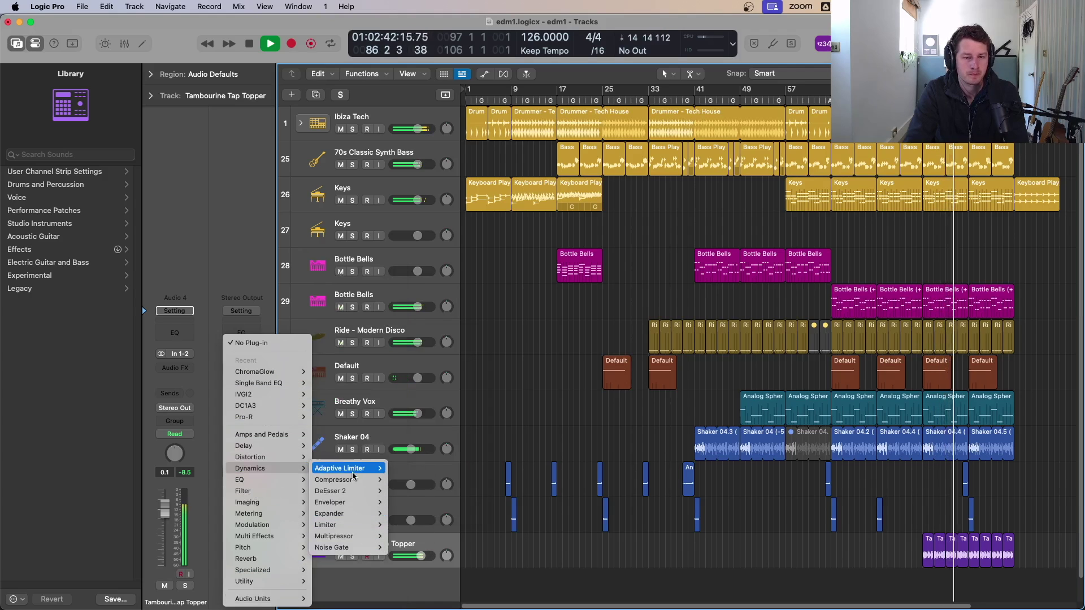
pyautogui.click(406, 469)
pyautogui.moveTo(591, 275); pyautogui.dragTo(585, 299)
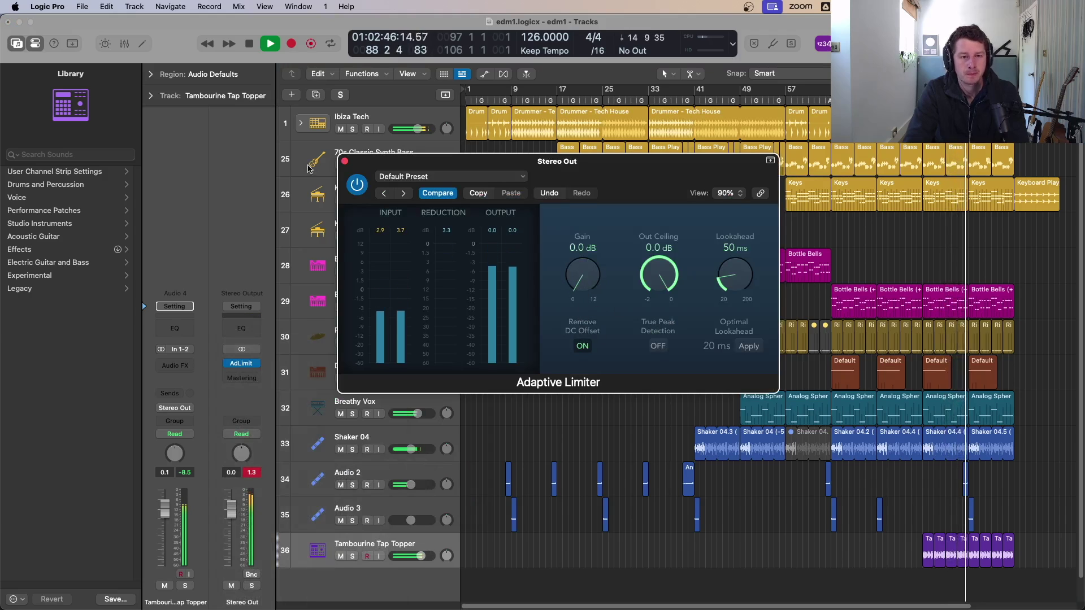
pyautogui.click(345, 162)
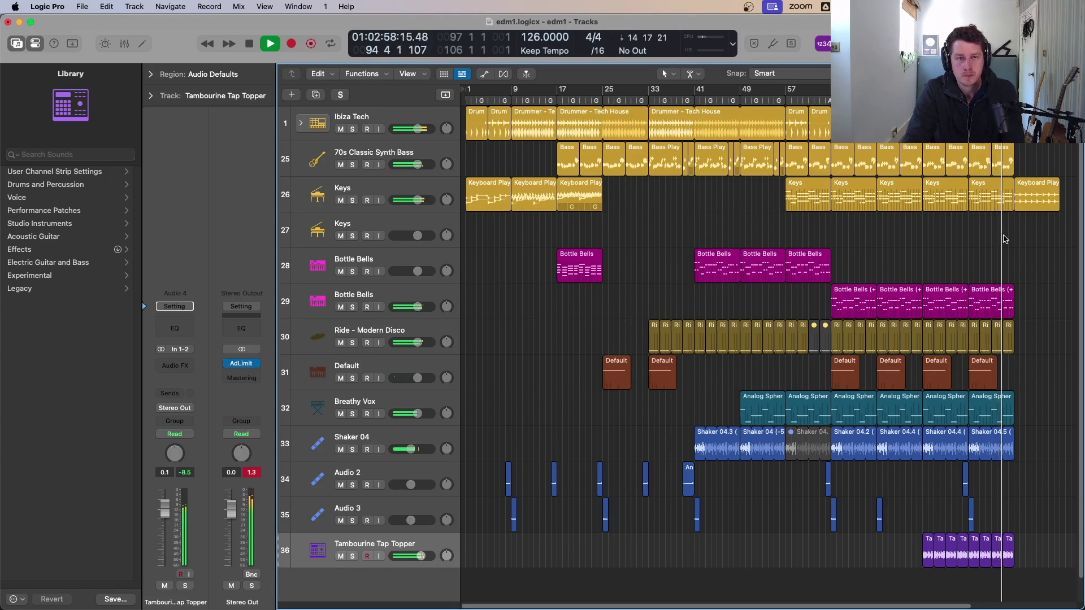
# - Apply the i - VI - VII chord progression to the Keys track's Keyboard Player region at bar 97, and stop playback after hearing it
pyautogui.scroll(-2, 1051, 322)
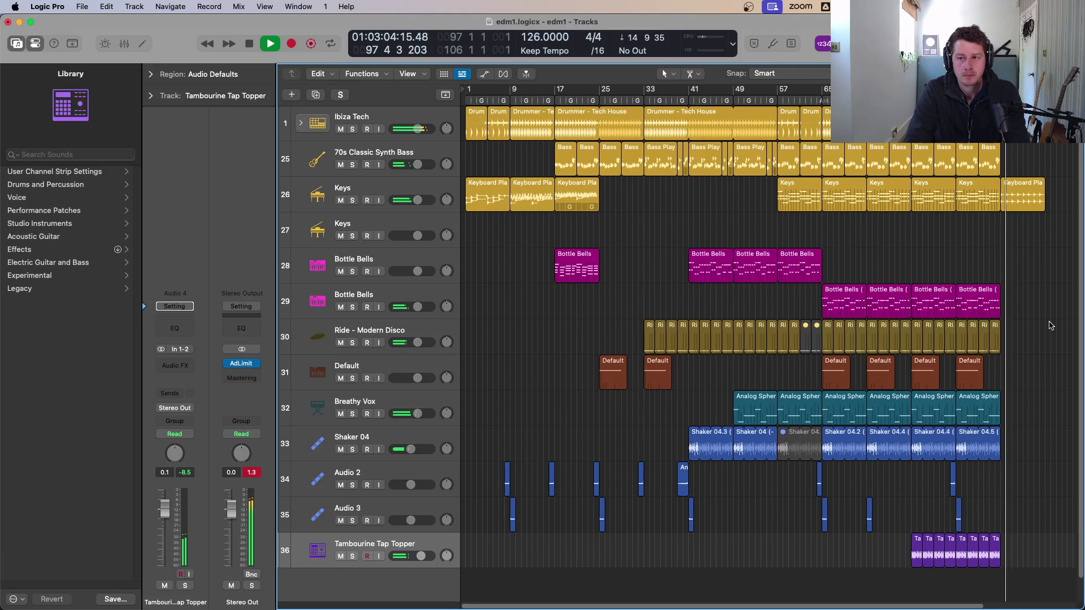
pyautogui.click(1020, 192)
pyautogui.rightClick(1020, 193)
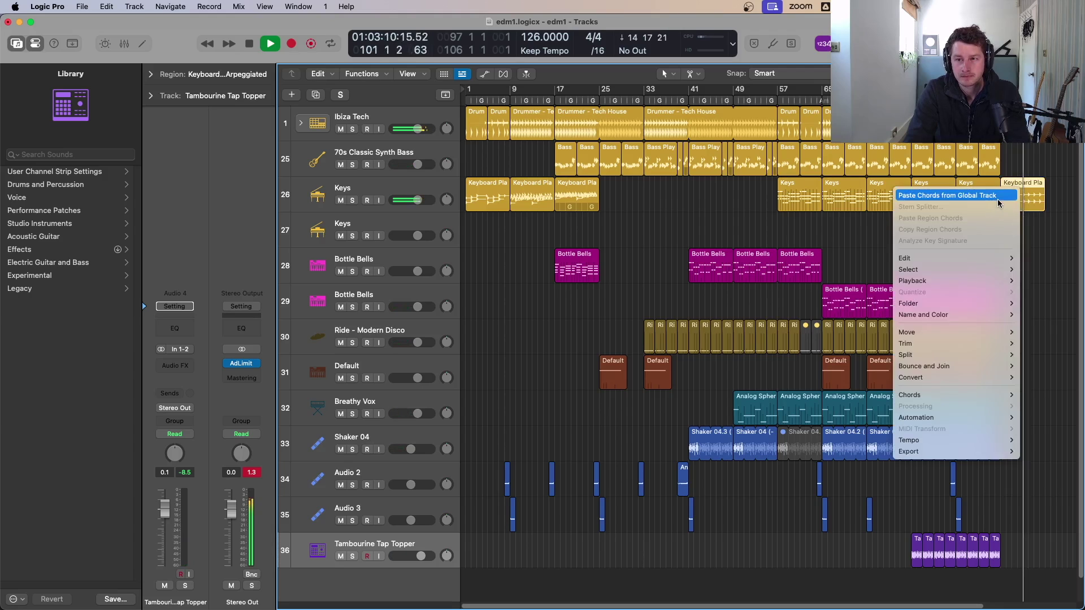
pyautogui.click(1024, 193)
pyautogui.doubleClick(1024, 194)
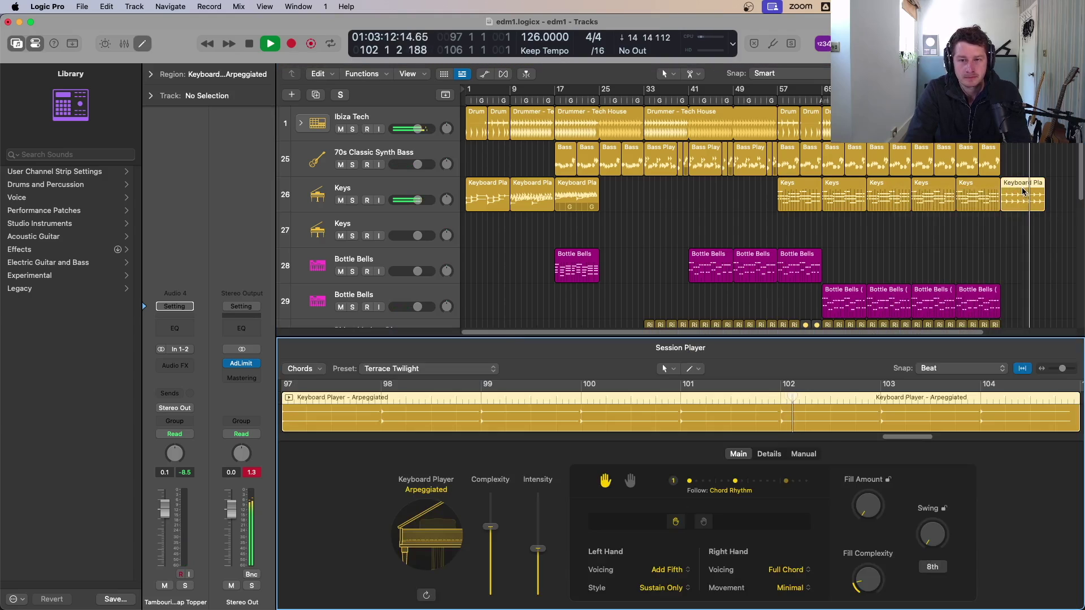
pyautogui.click(300, 369)
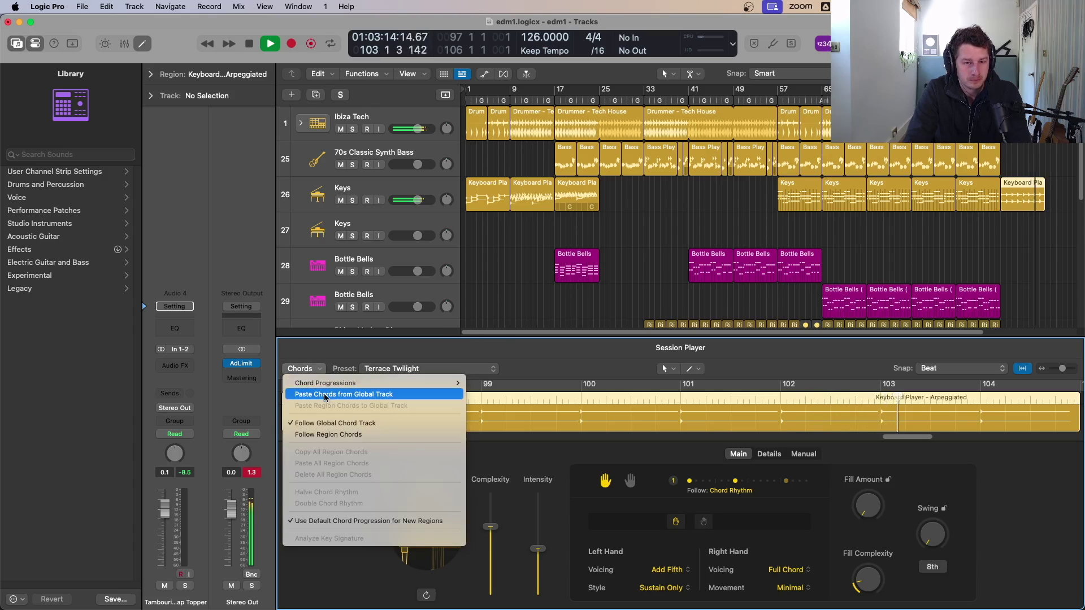
pyautogui.moveTo(367, 383)
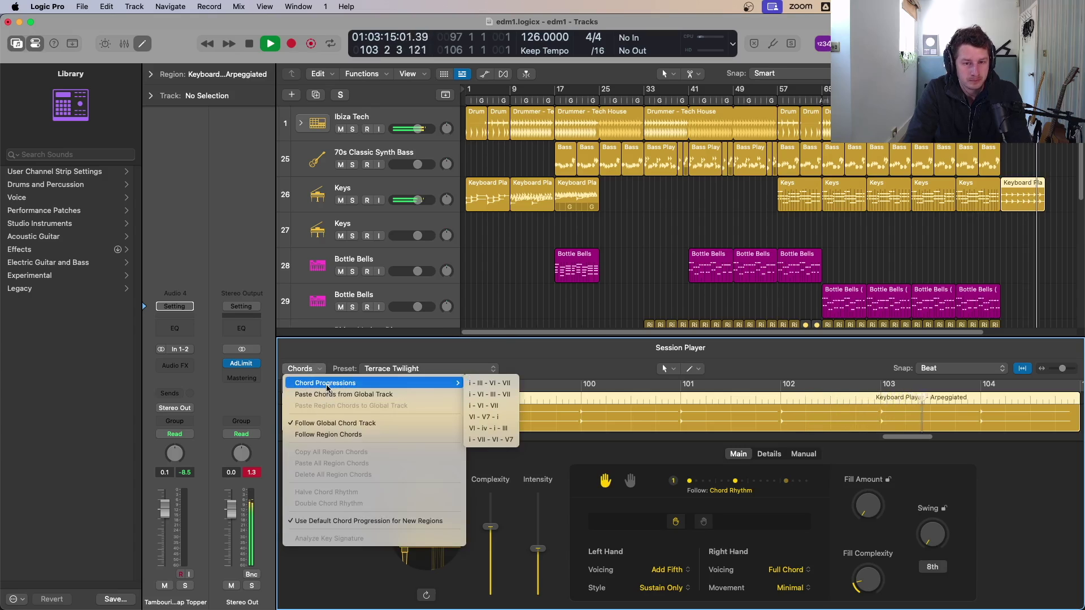
pyautogui.click(501, 406)
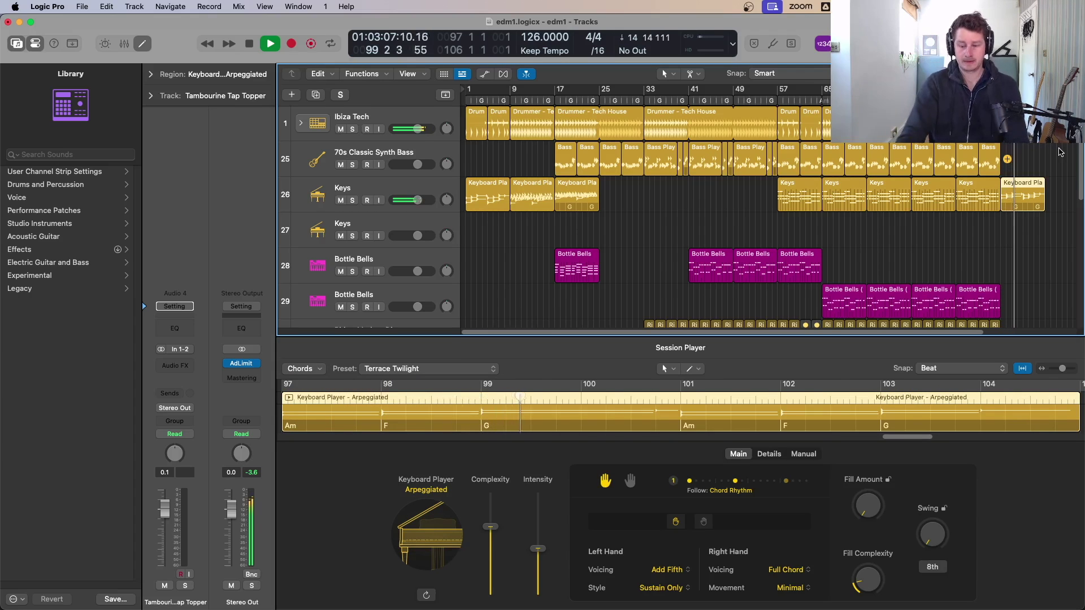
pyautogui.press('p')
pyautogui.press('p')
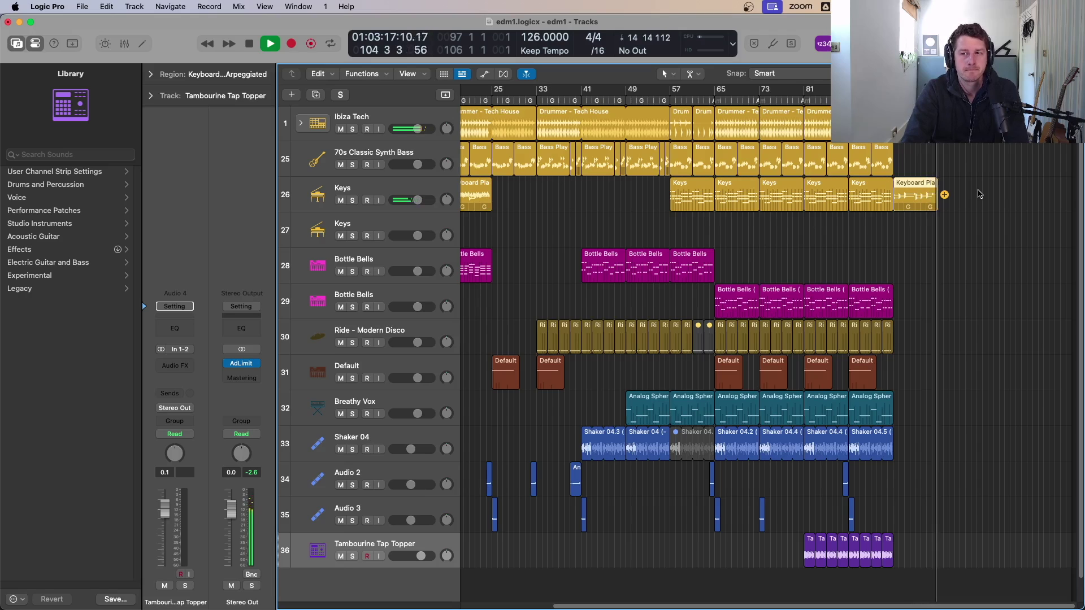
pyautogui.press('space')
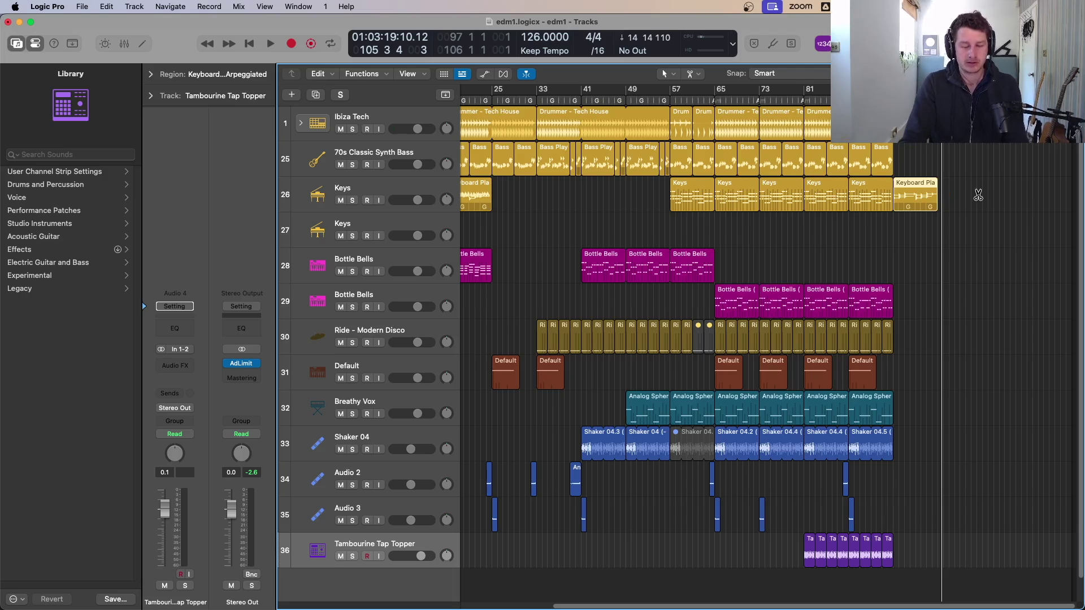
pyautogui.press('super+Tab')
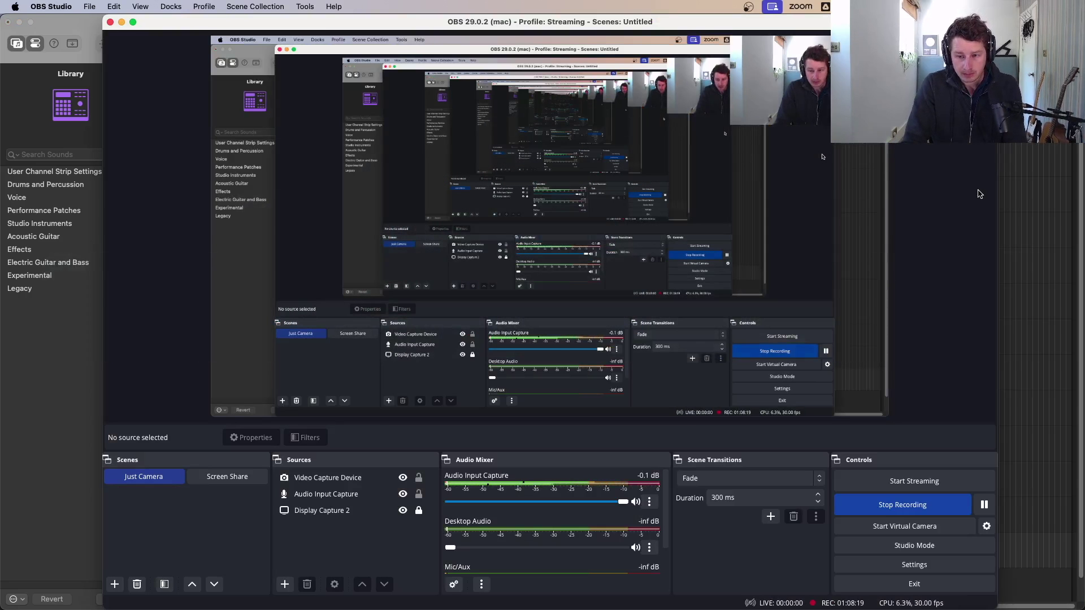
pyautogui.press('super+Tab')
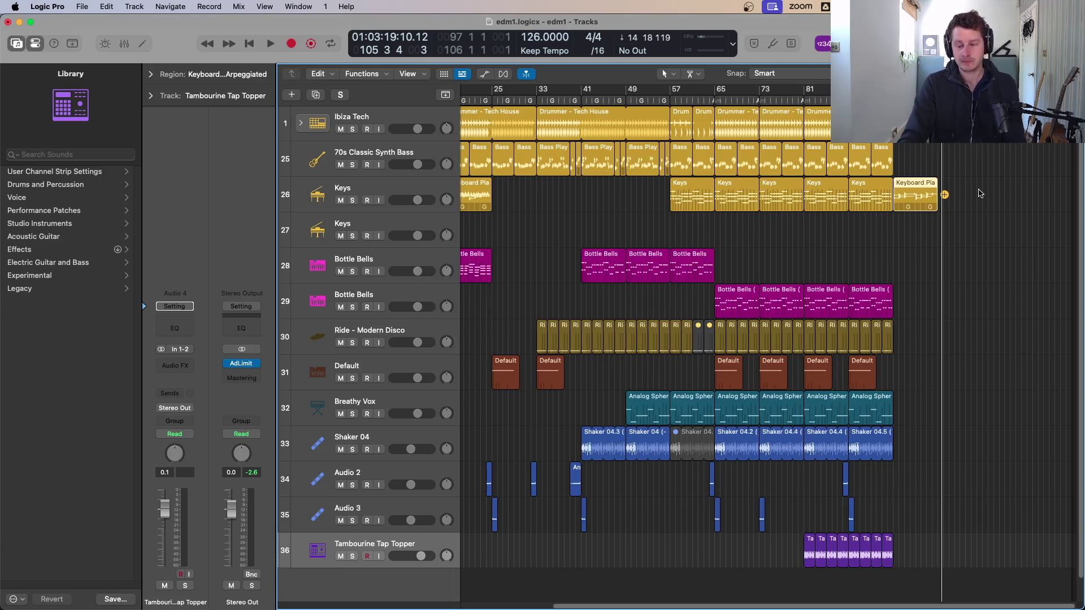
pyautogui.keyDown('ctrl'); pyautogui.keyDown('alt'); pyautogui.click(978, 193); pyautogui.keyUp('alt'); pyautogui.keyUp('ctrl')
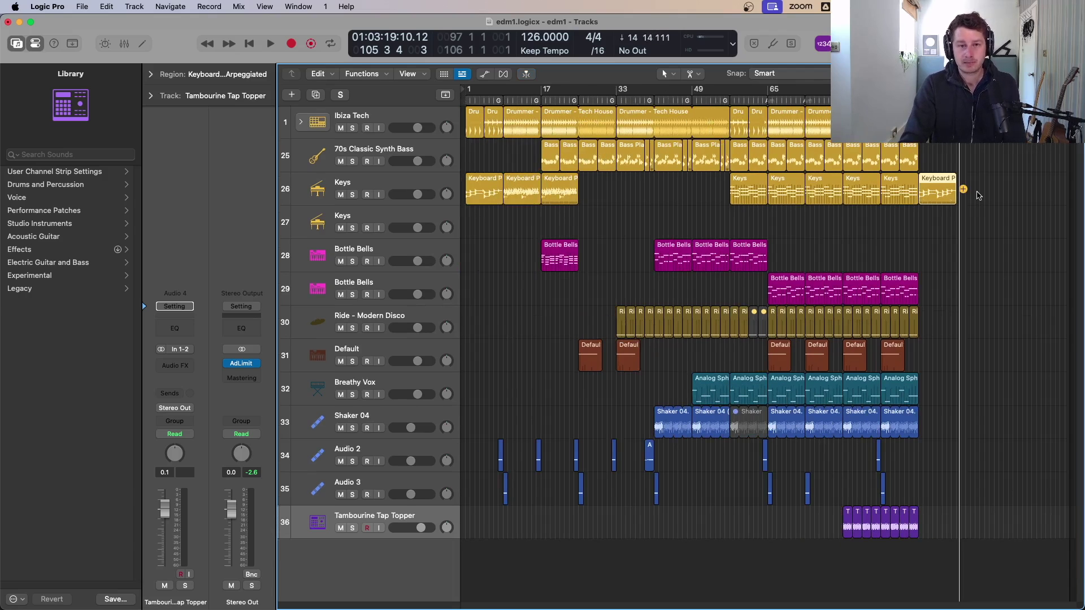